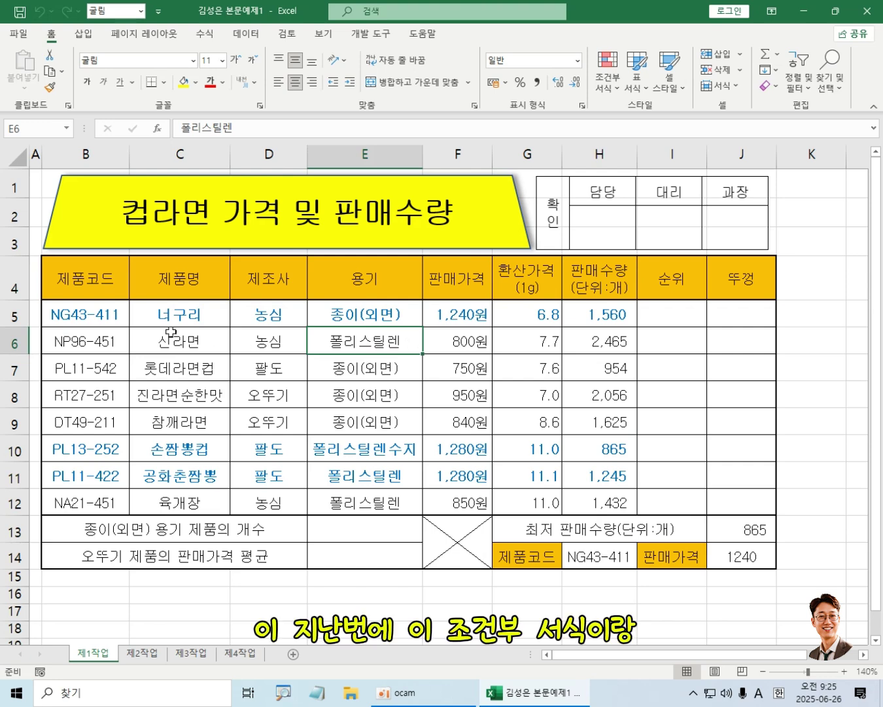
pyautogui.moveTo(110, 315); pyautogui.dragTo(667, 482)
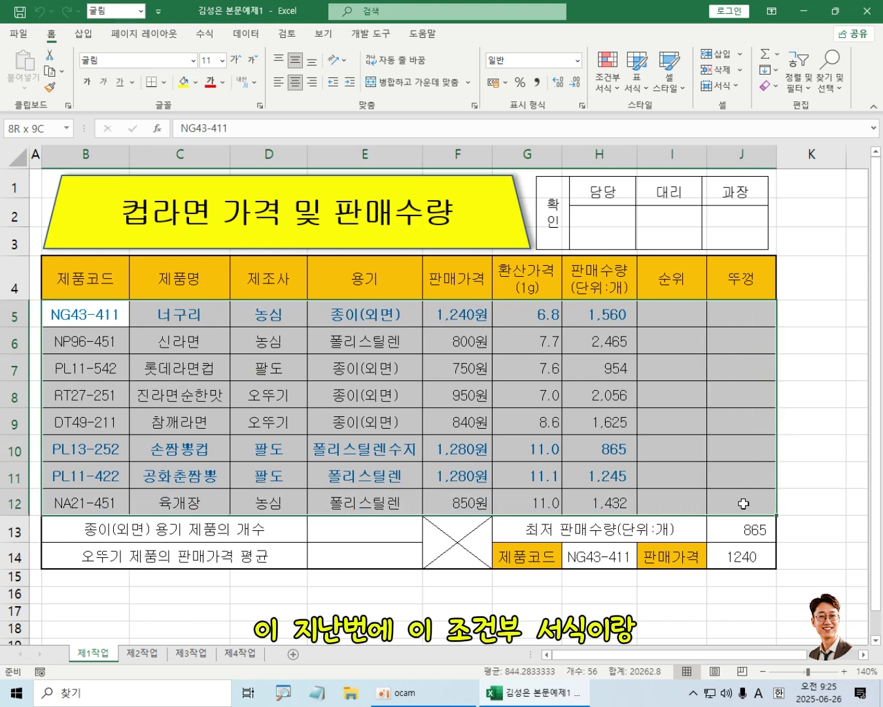
pyautogui.click(745, 561)
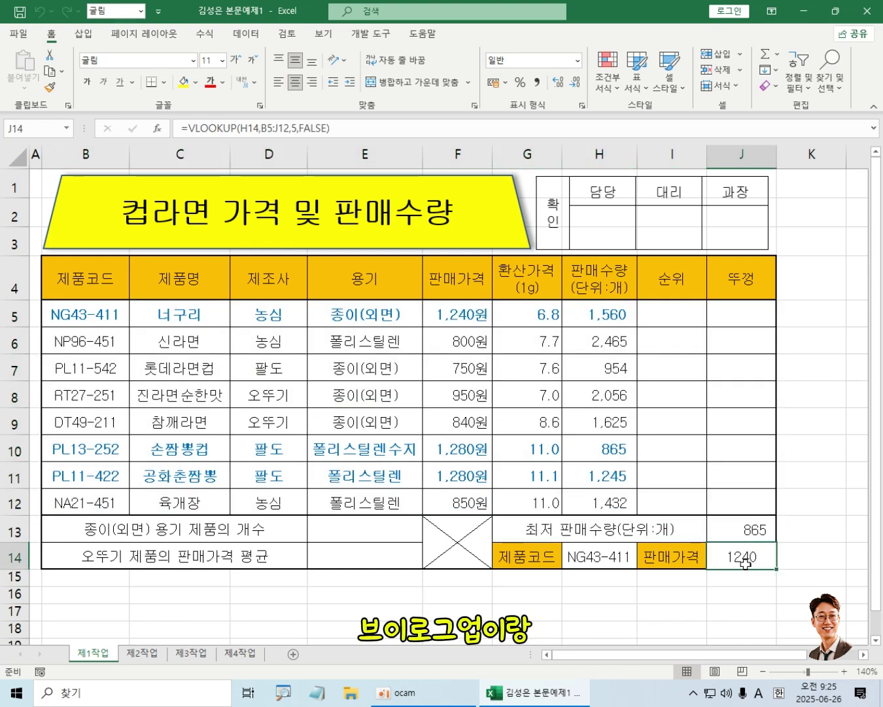
pyautogui.click(750, 525)
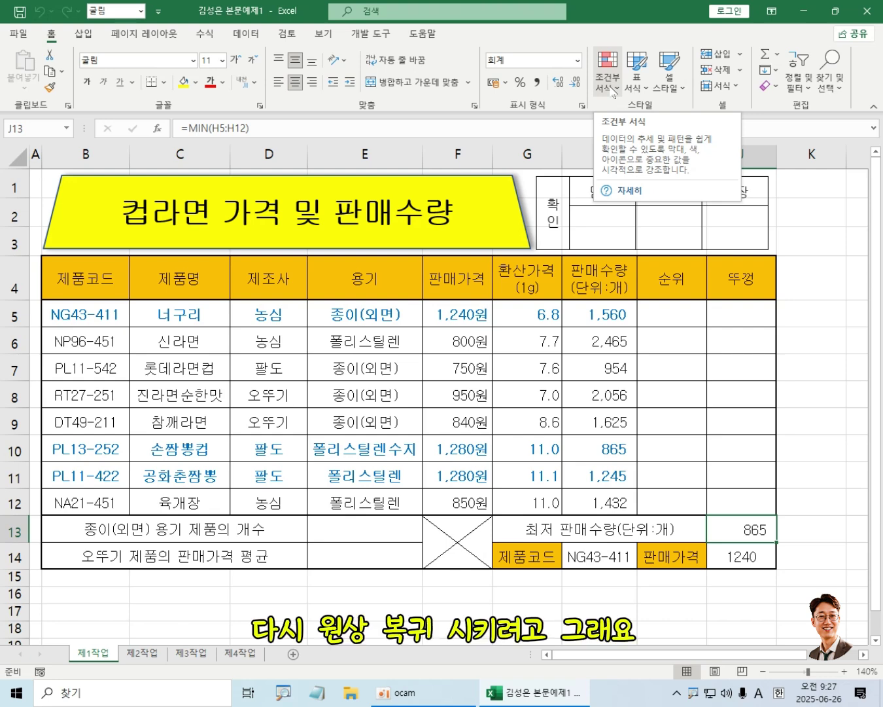
# - Clear all conditional formatting rules from the entire 제1작업 sheet
pyautogui.click(613, 91)
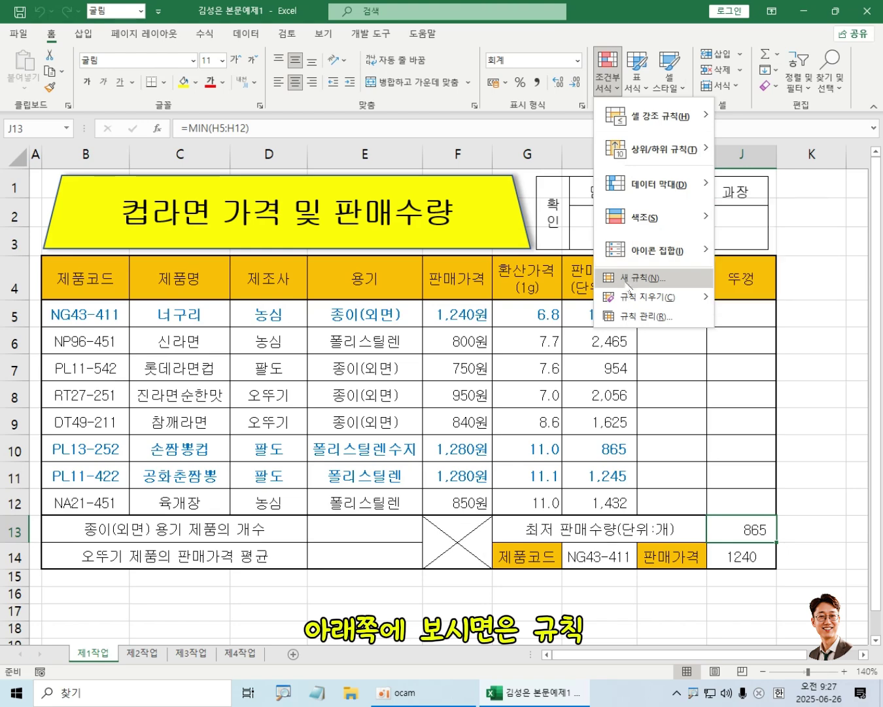
pyautogui.moveTo(638, 300)
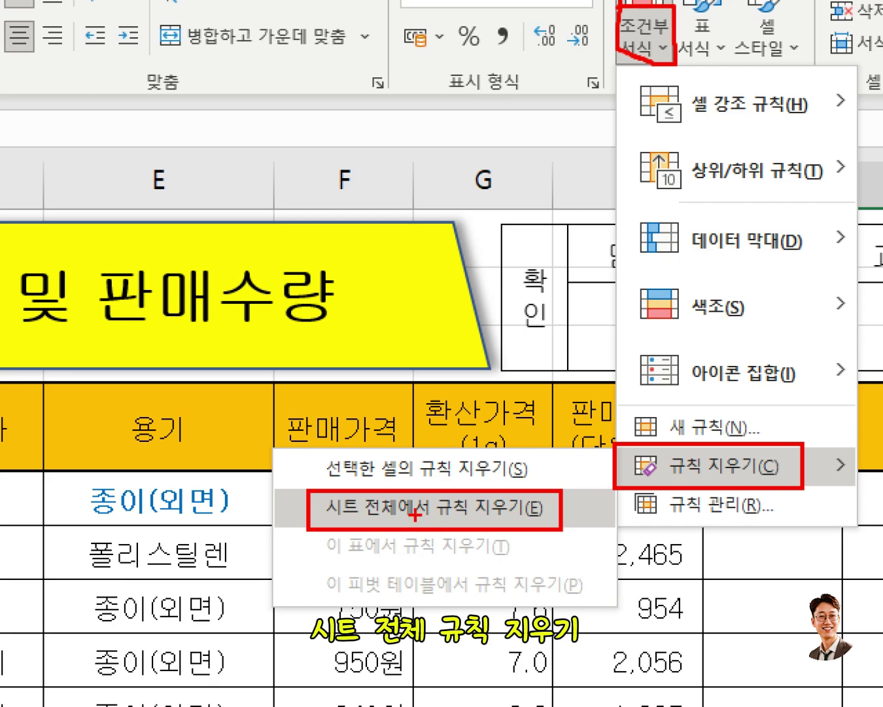
pyautogui.click(415, 515)
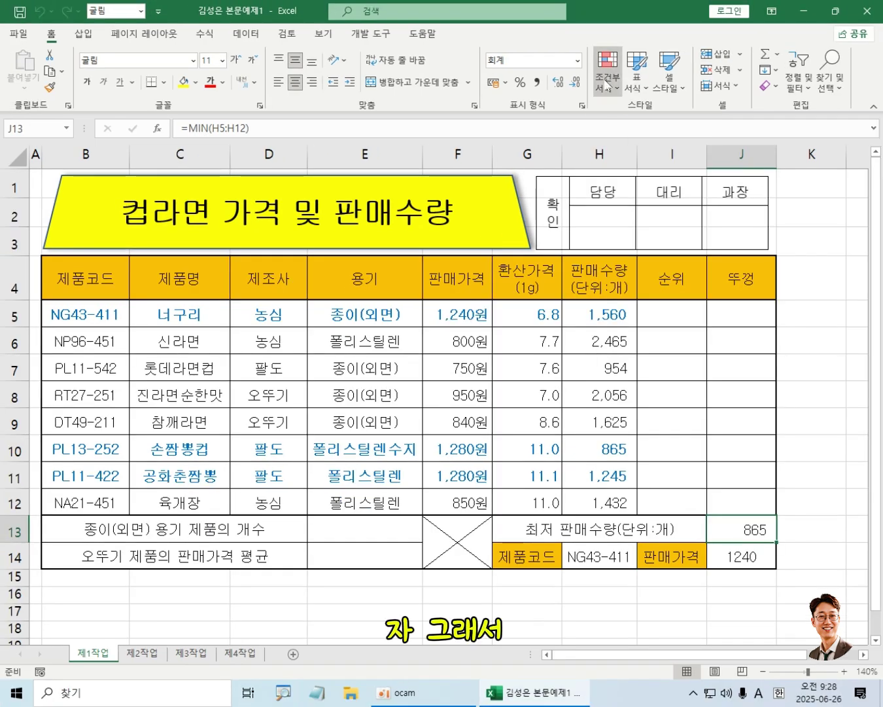
pyautogui.click(607, 78)
pyautogui.moveTo(654, 297)
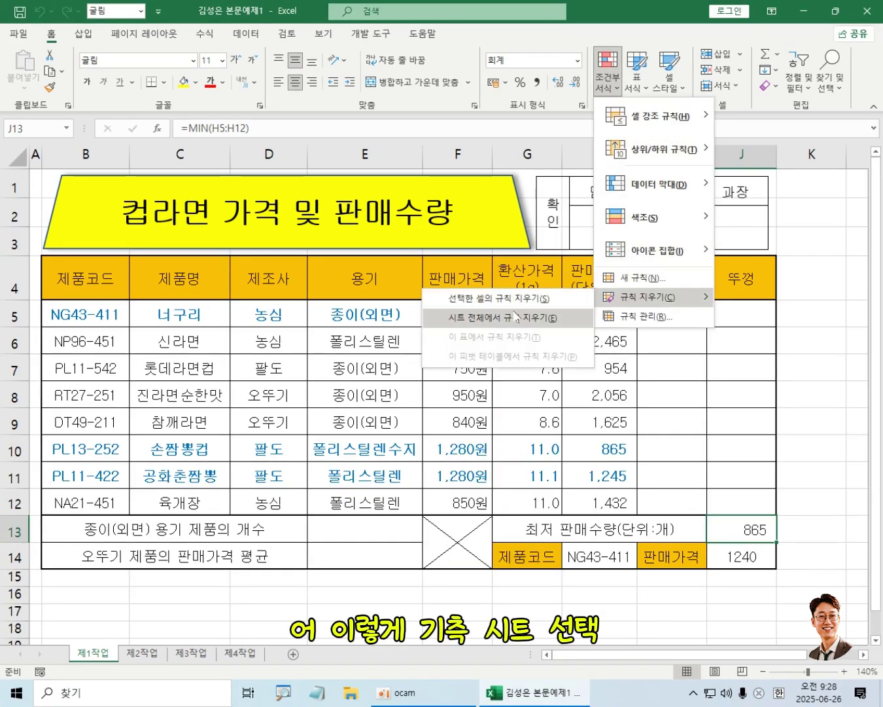
pyautogui.click(494, 317)
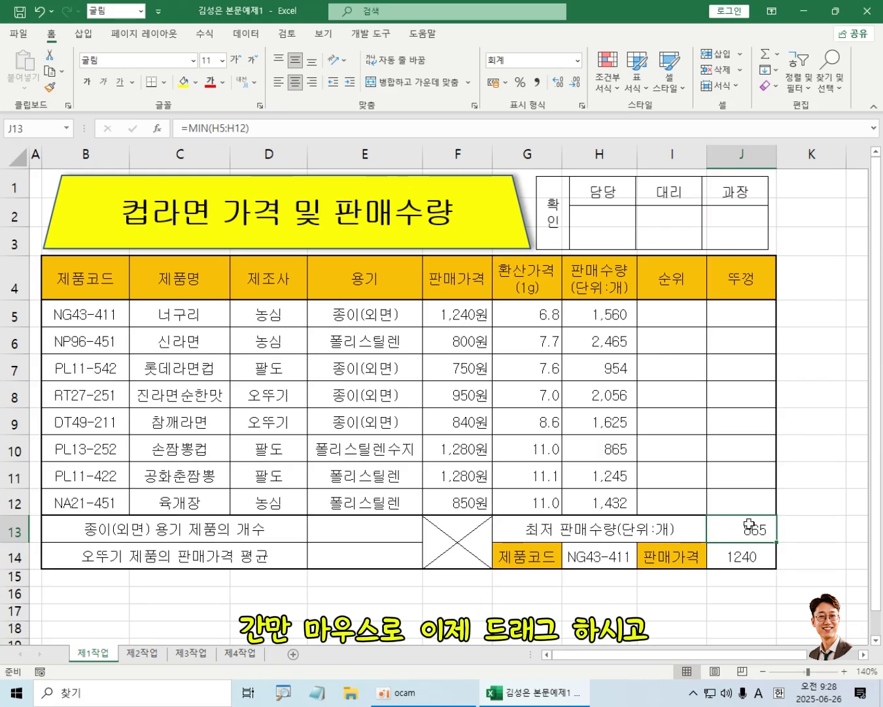
# - Delete the contents of cells J13:J14, removing the minimum sales quantity and sales price formulas
pyautogui.moveTo(748, 557); pyautogui.dragTo(748, 557)
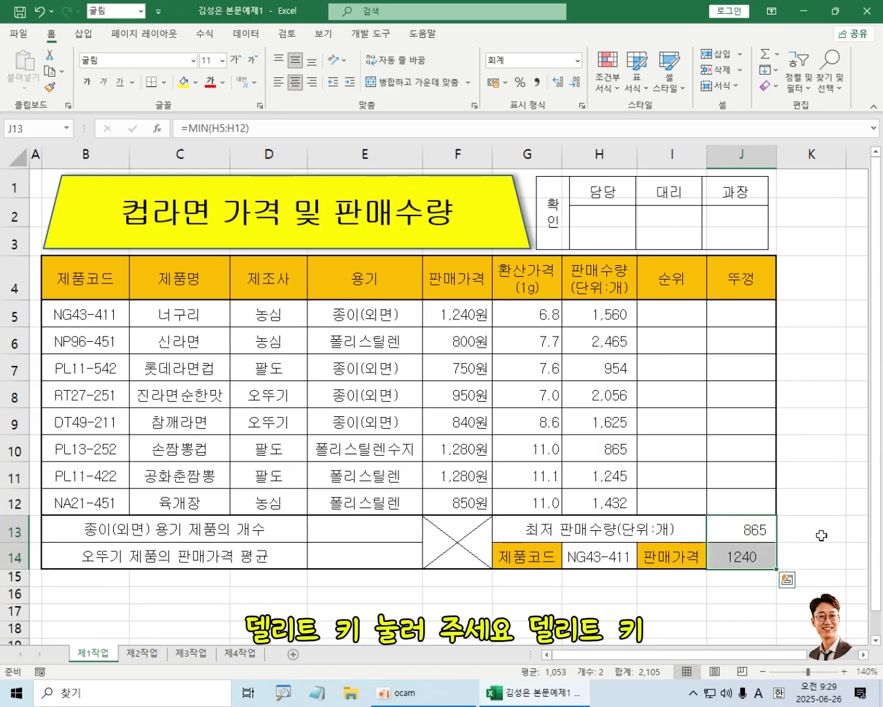
pyautogui.press('Delete')
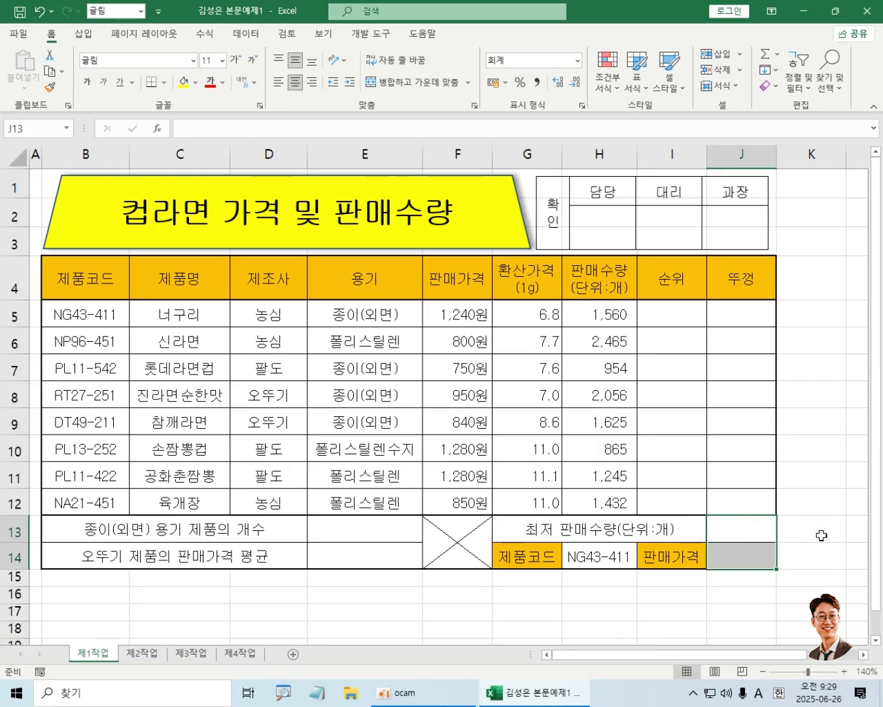
pyautogui.click(690, 456)
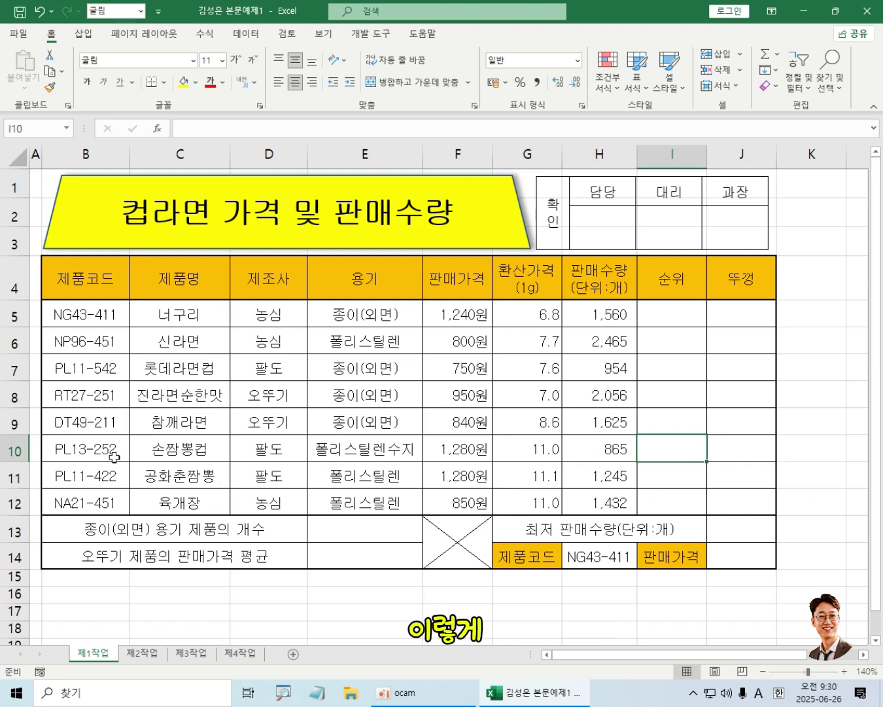
pyautogui.click(94, 311)
pyautogui.moveTo(93, 312); pyautogui.dragTo(744, 497)
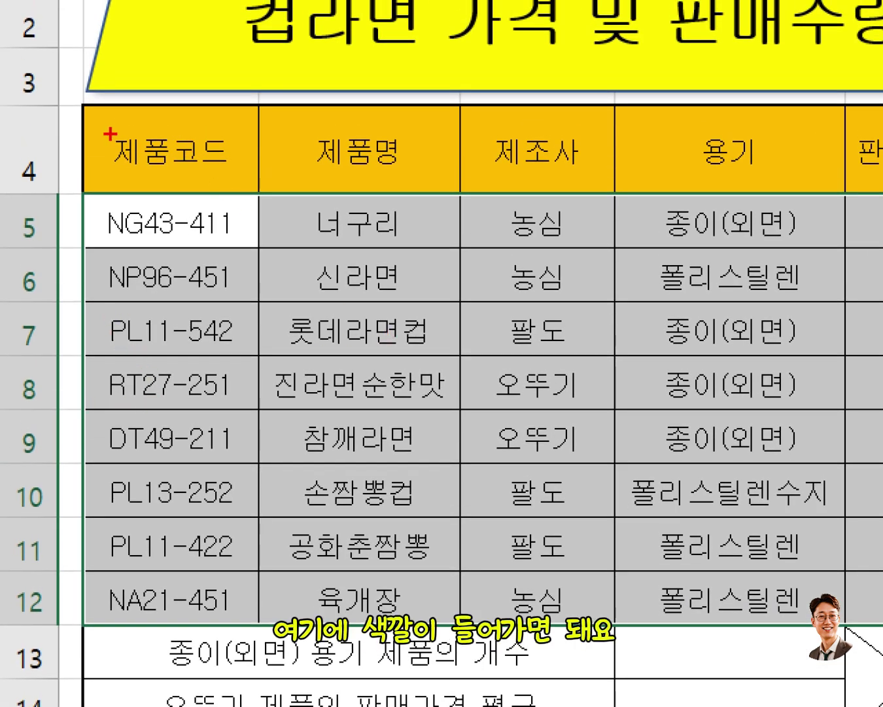
pyautogui.moveTo(109, 134)
pyautogui.mouseDown()
pyautogui.moveTo(250, 169)
pyautogui.moveTo(790, 171)
pyautogui.mouseUp()
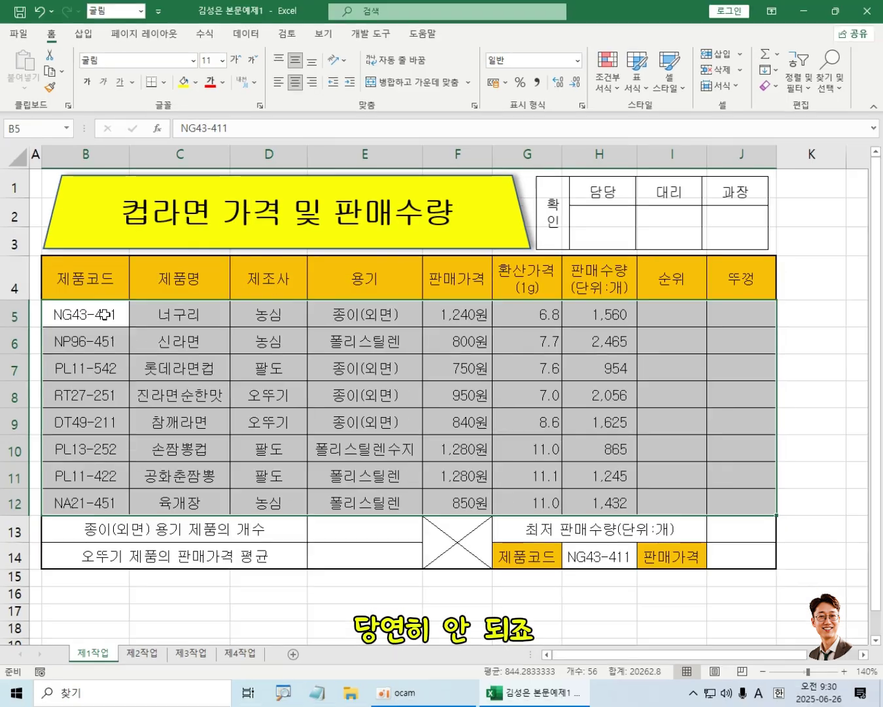
pyautogui.moveTo(94, 271); pyautogui.dragTo(736, 510)
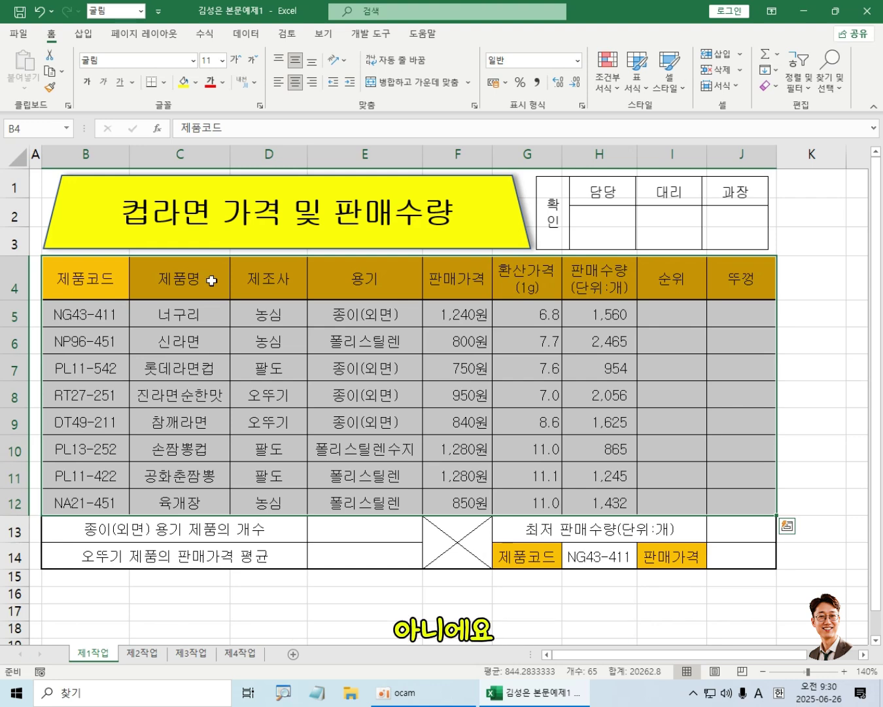
pyautogui.click(158, 350)
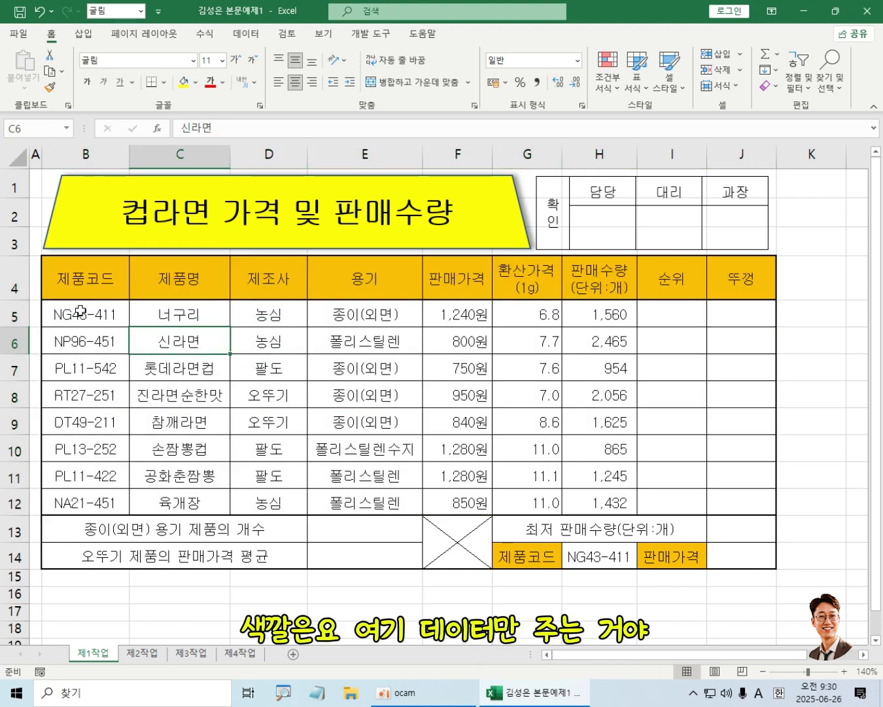
pyautogui.moveTo(81, 311); pyautogui.dragTo(622, 498)
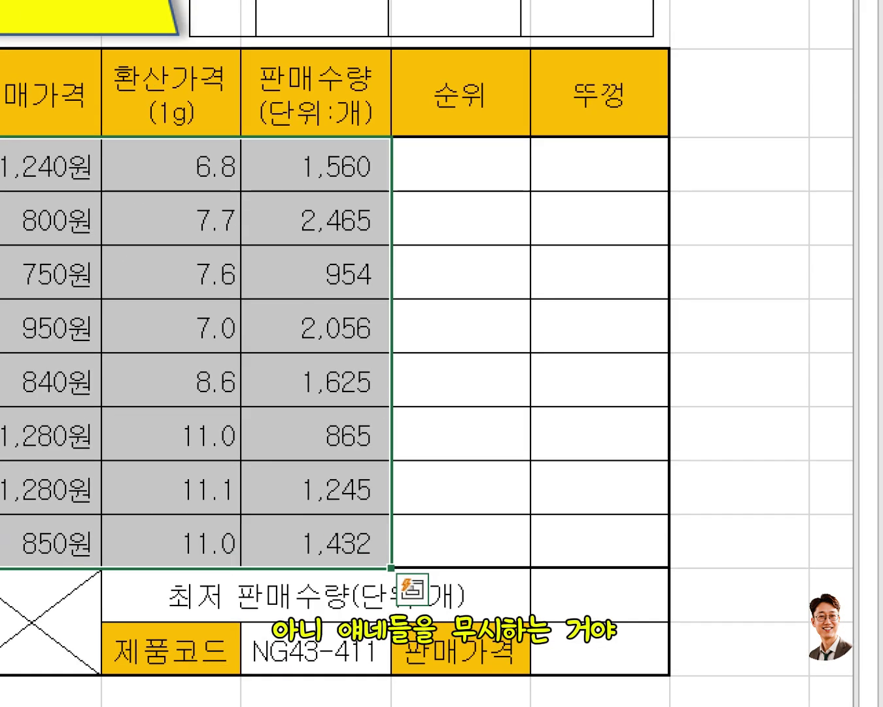
pyautogui.moveTo(650, 309); pyautogui.dragTo(707, 469)
pyautogui.moveTo(531, 478)
pyautogui.mouseDown()
pyautogui.moveTo(601, 533)
pyautogui.moveTo(645, 549)
pyautogui.mouseUp()
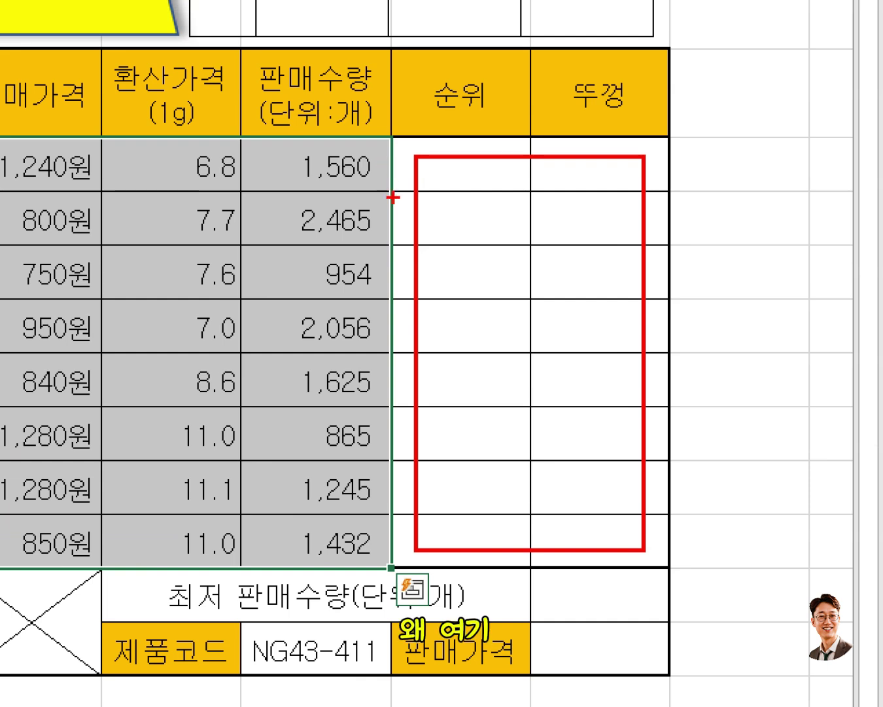
pyautogui.moveTo(433, 218); pyautogui.dragTo(751, 236)
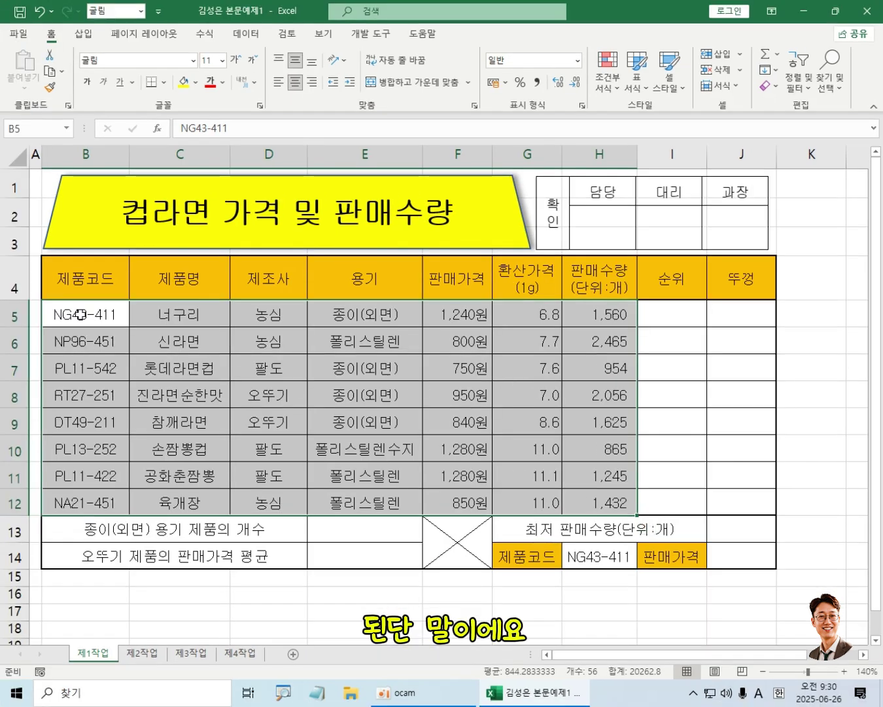
# - Create a new conditional formatting rule for B5:J12 that uses a formula to determine which cells to format
pyautogui.moveTo(97, 314)
pyautogui.mouseDown()
pyautogui.moveTo(553, 380)
pyautogui.moveTo(745, 474)
pyautogui.moveTo(747, 503)
pyautogui.mouseUp()
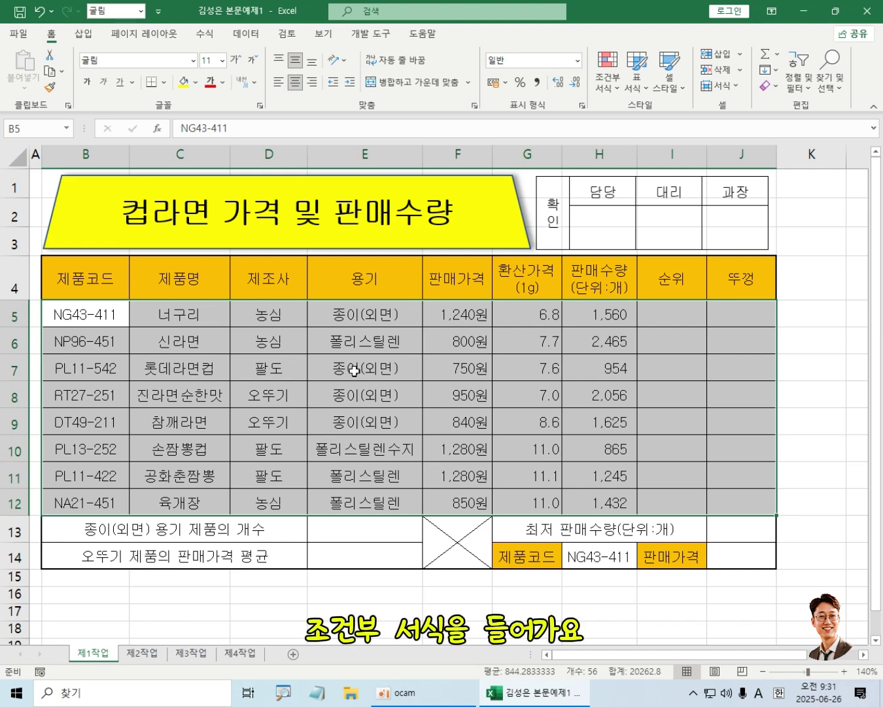
pyautogui.click(609, 83)
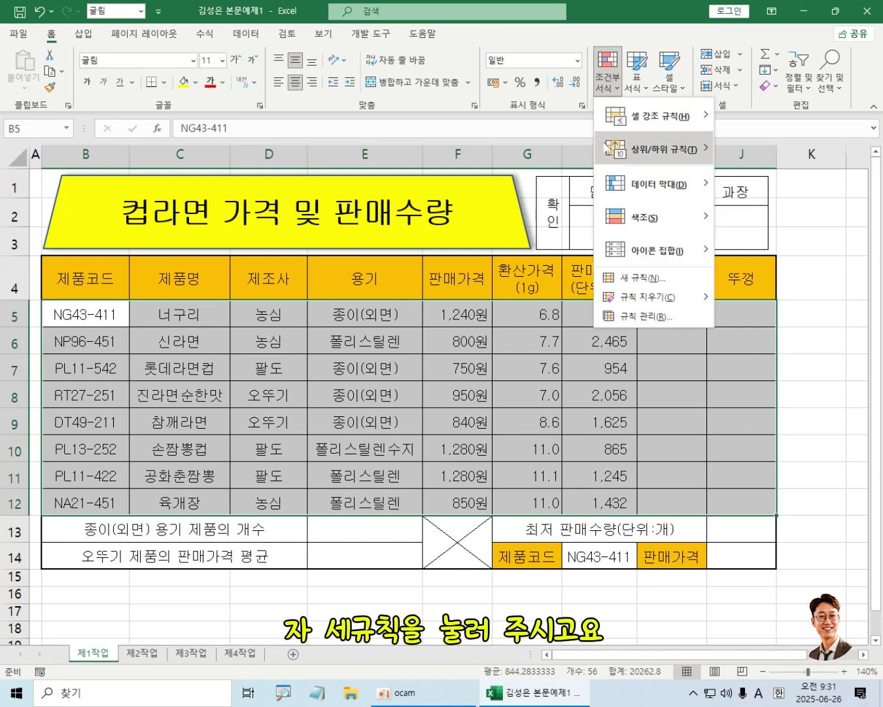
pyautogui.click(638, 277)
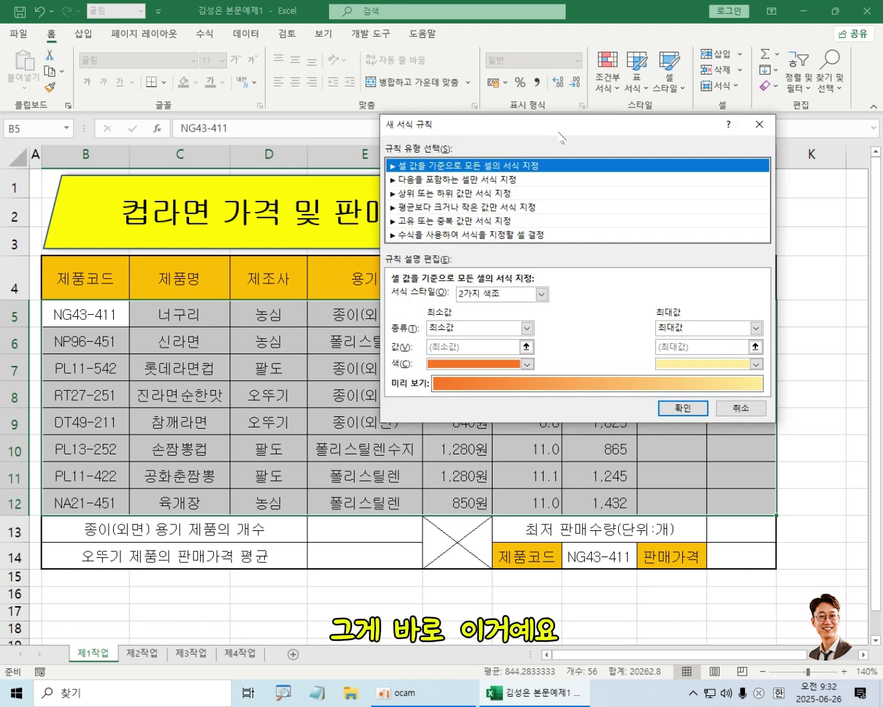
pyautogui.click(462, 236)
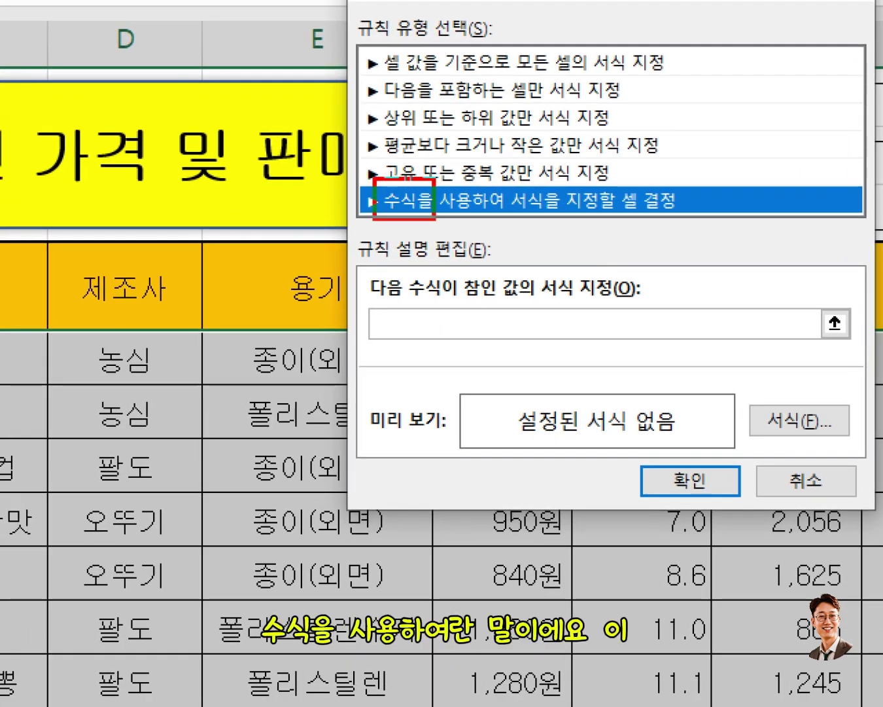
pyautogui.moveTo(374, 179)
pyautogui.mouseDown()
pyautogui.moveTo(483, 225)
pyautogui.moveTo(507, 227)
pyautogui.mouseUp()
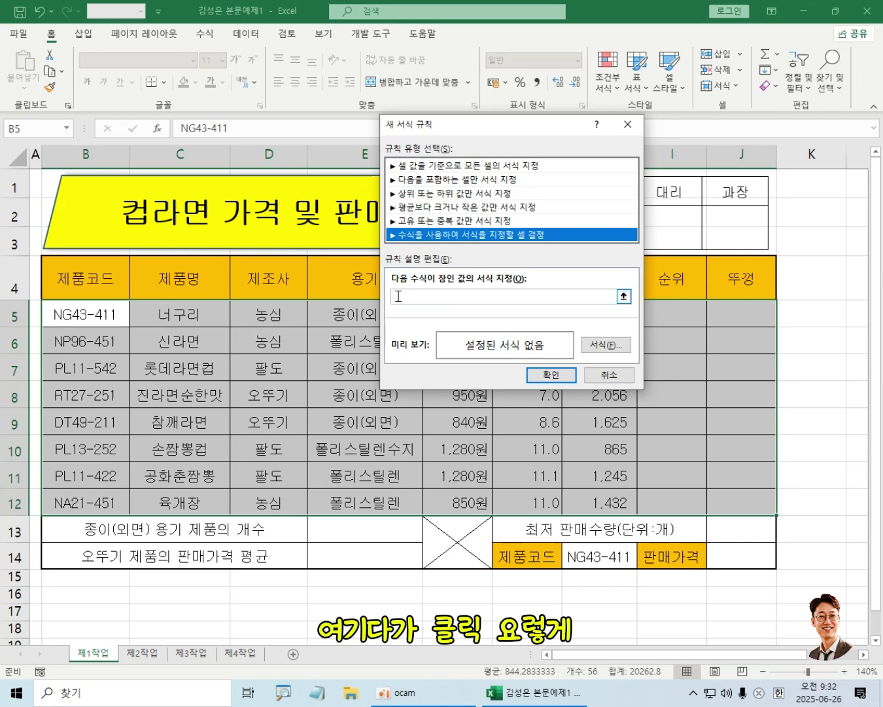
# - Enter =$F5>=1000 as the rule's formula, referencing the first 판매가격 cell with only its column fixed
pyautogui.click(383, 323)
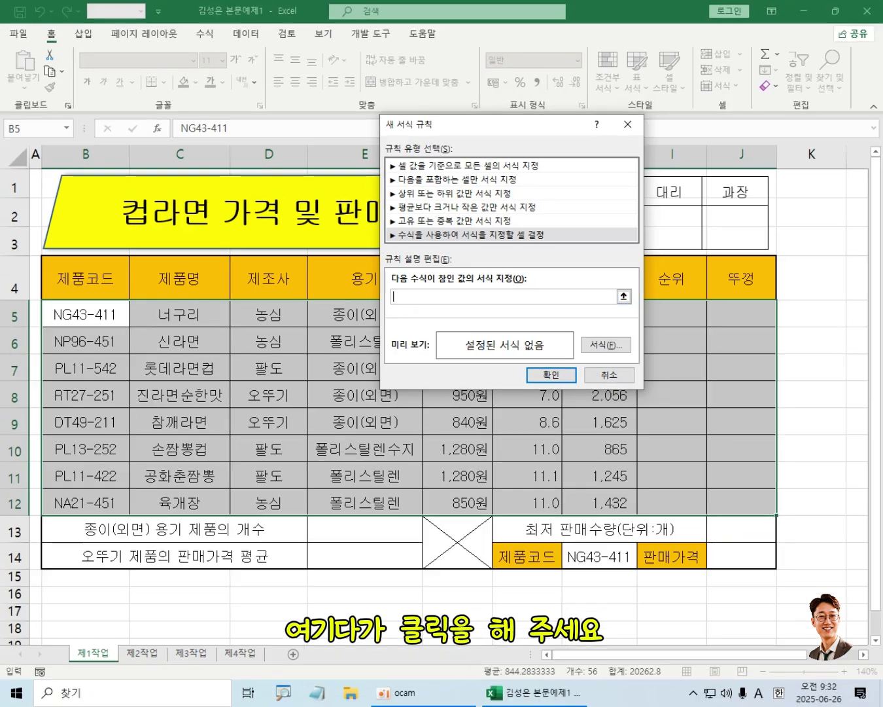
pyautogui.click(407, 297)
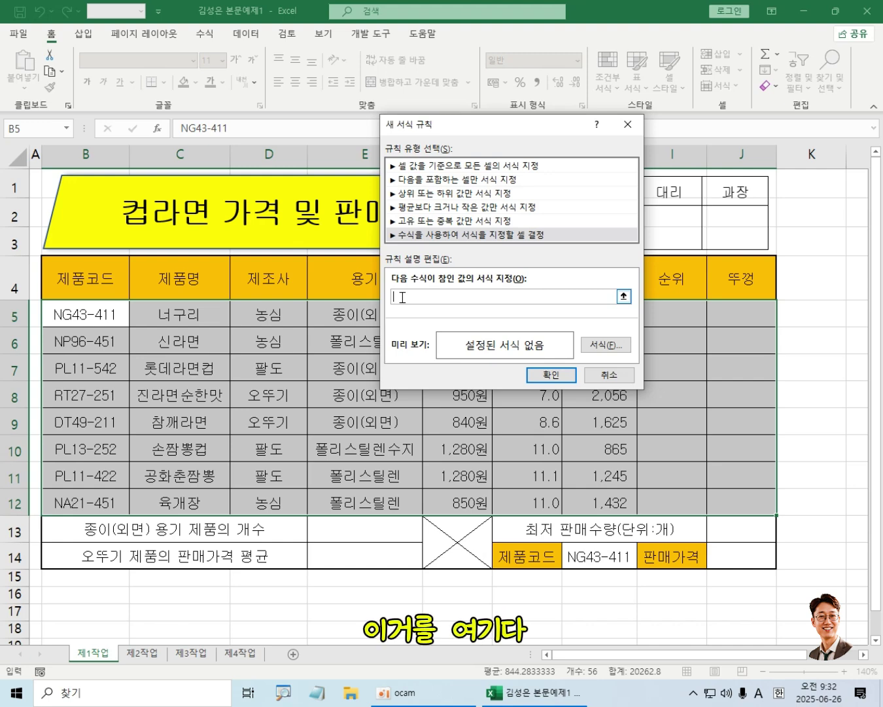
pyautogui.moveTo(448, 123); pyautogui.dragTo(562, 137)
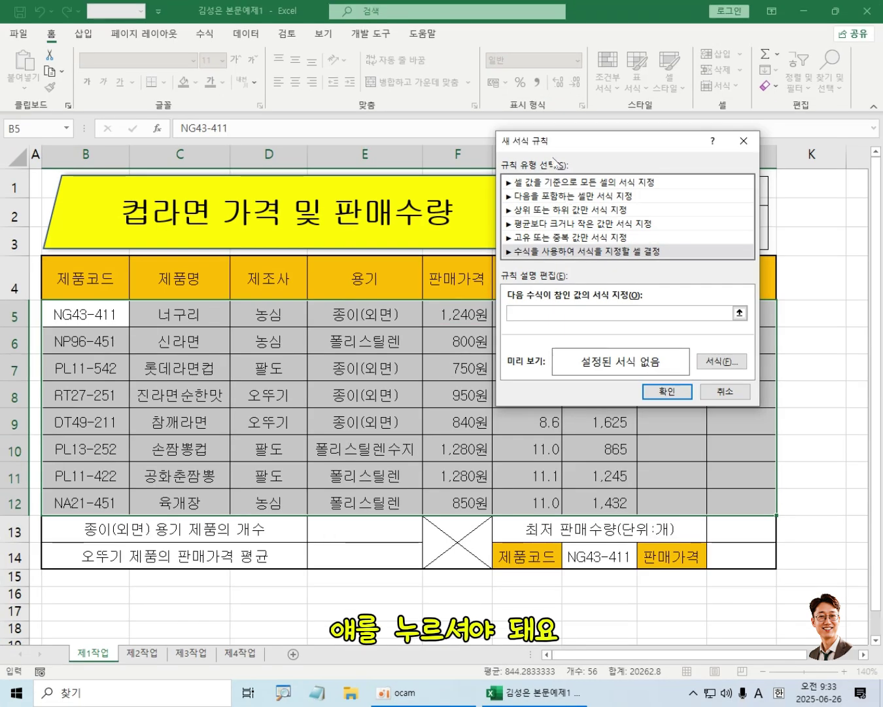
pyautogui.moveTo(551, 142); pyautogui.dragTo(621, 140)
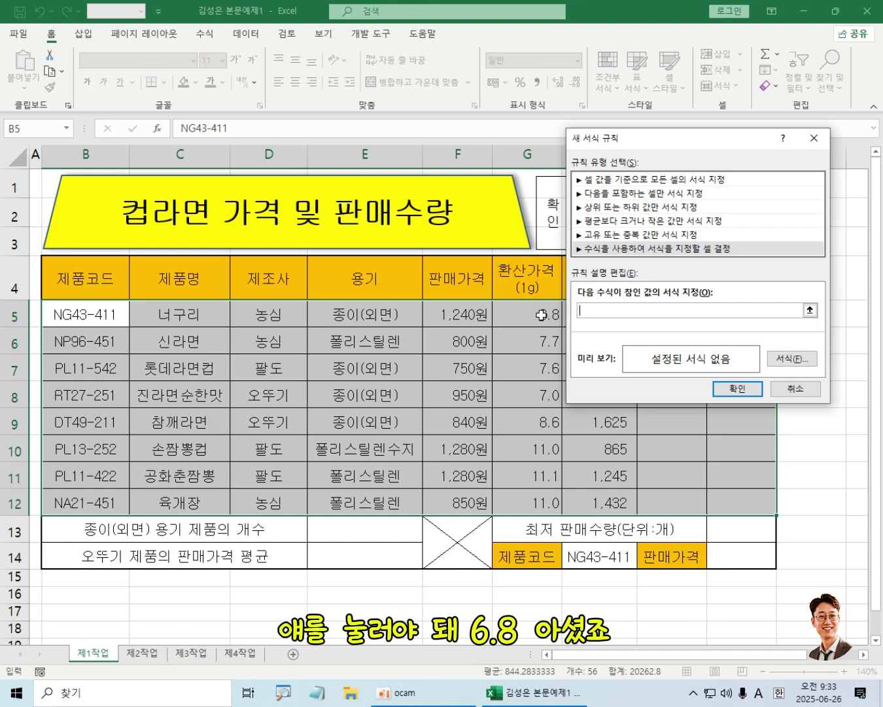
pyautogui.moveTo(634, 135); pyautogui.dragTo(560, 138)
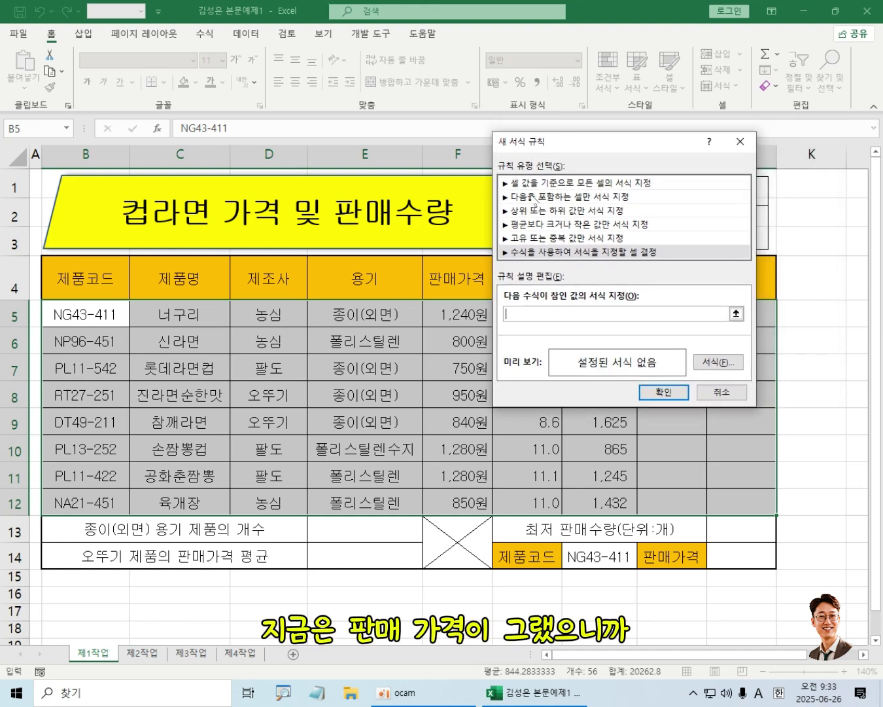
pyautogui.click(453, 314)
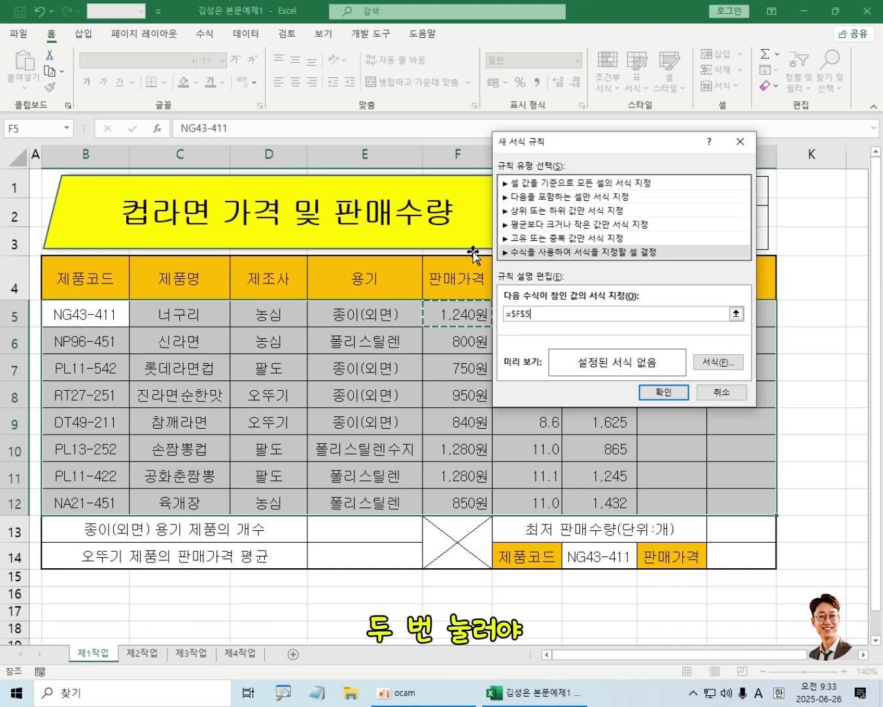
pyautogui.click(532, 313)
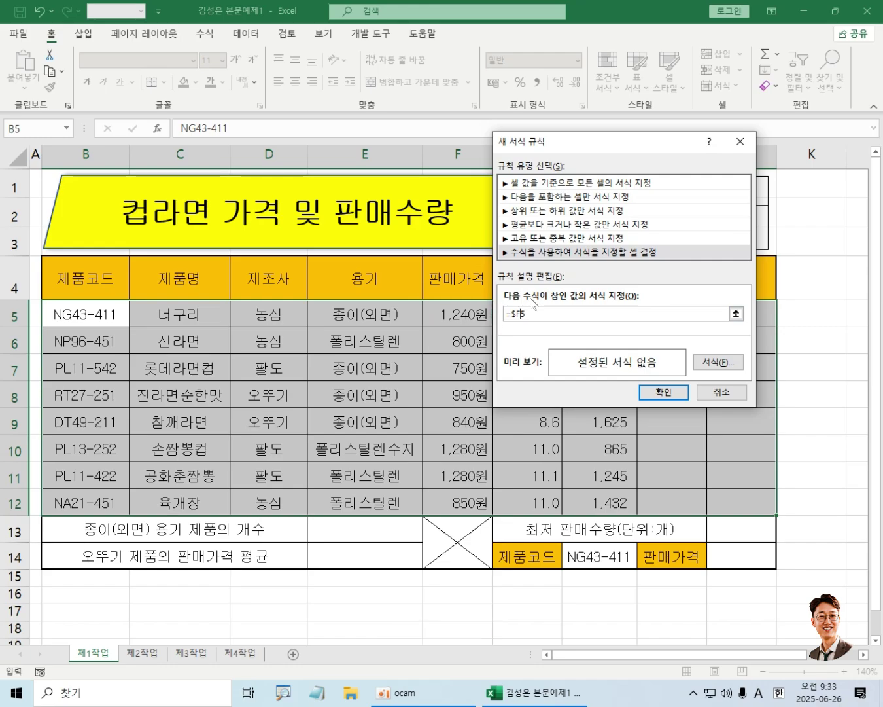
pyautogui.press('F4')
pyautogui.press('F4')
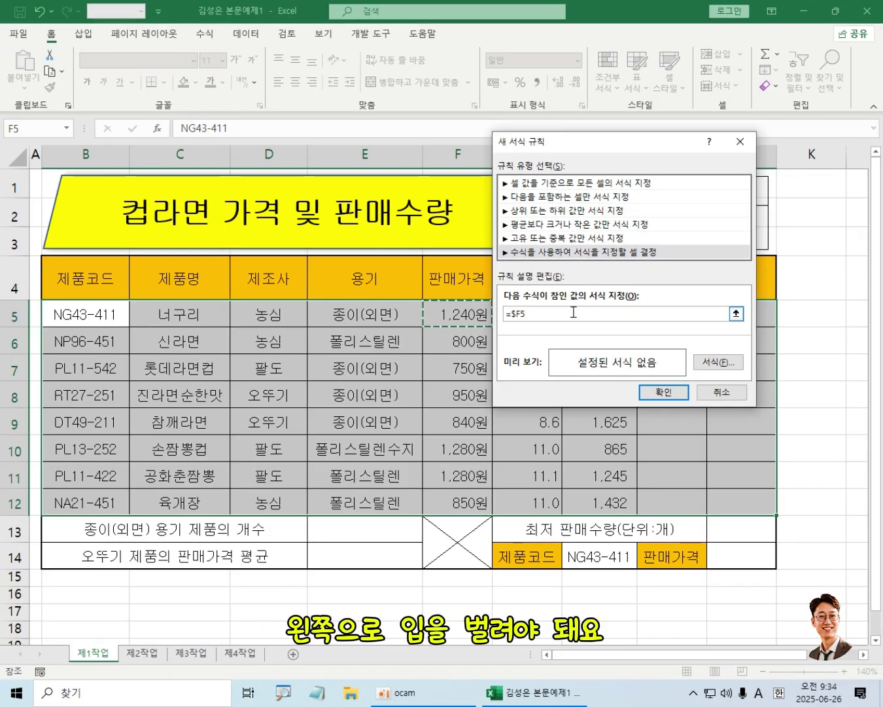
pyautogui.write('>=')
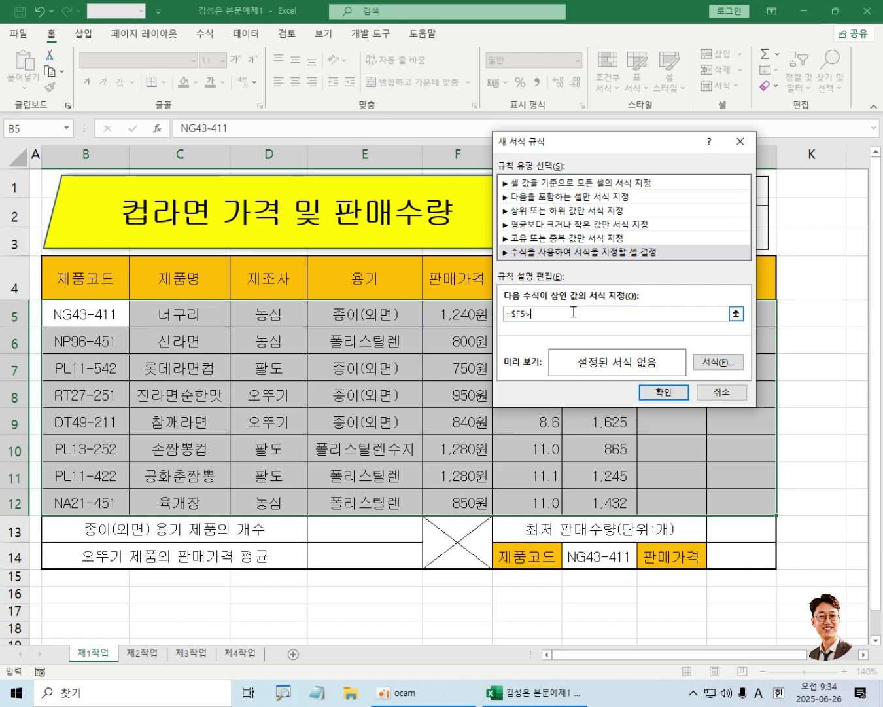
pyautogui.write('1000')
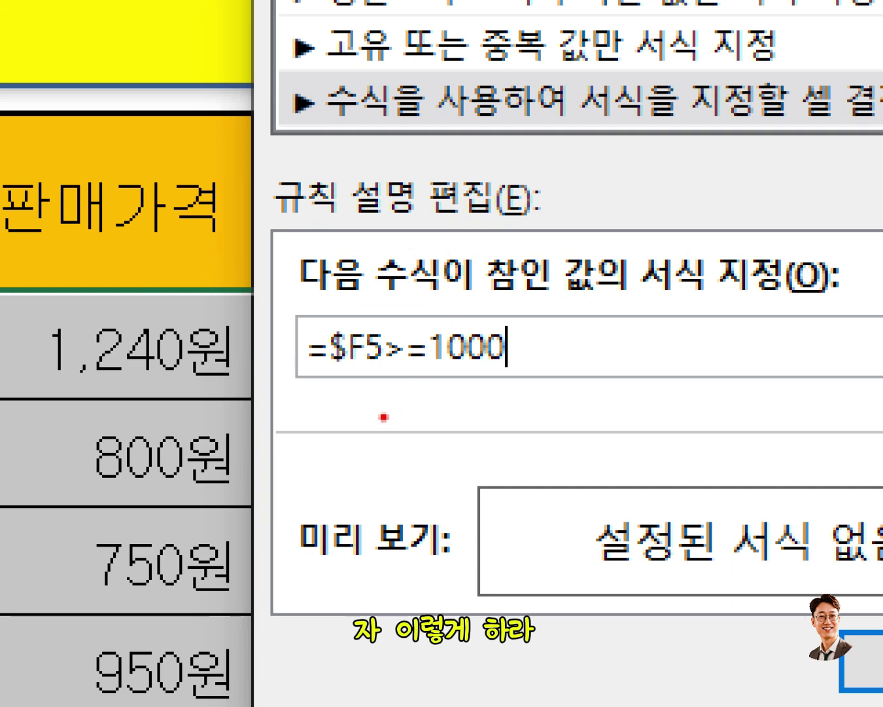
pyautogui.moveTo(374, 384)
pyautogui.mouseDown()
pyautogui.moveTo(417, 426)
pyautogui.moveTo(379, 498)
pyautogui.mouseUp()
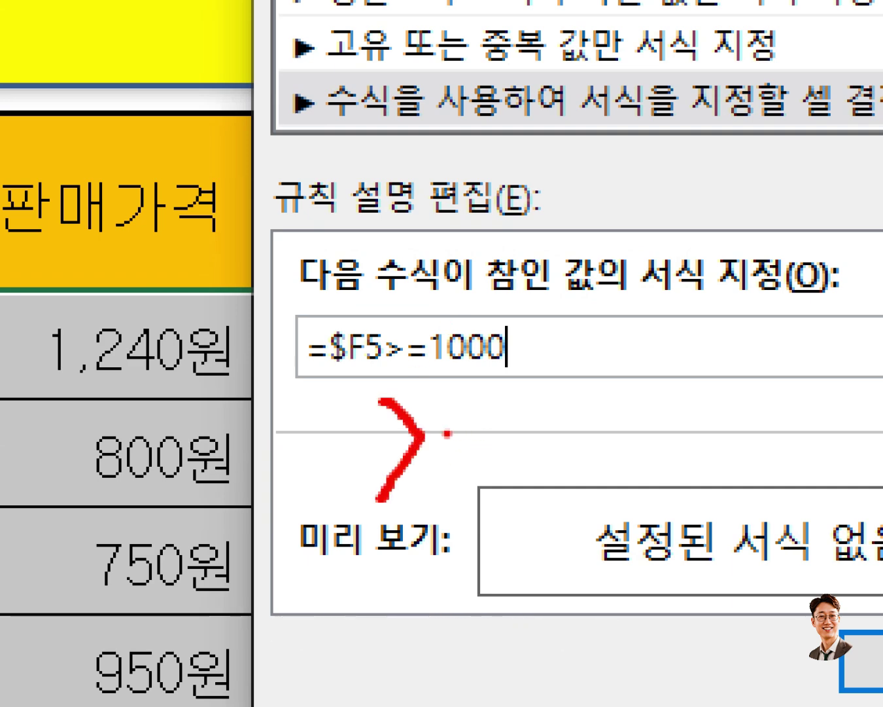
pyautogui.moveTo(444, 432)
pyautogui.mouseDown()
pyautogui.moveTo(486, 432)
pyautogui.moveTo(510, 462)
pyautogui.mouseUp()
pyautogui.moveTo(400, 579)
pyautogui.mouseDown()
pyautogui.moveTo(344, 635)
pyautogui.moveTo(411, 681)
pyautogui.mouseUp()
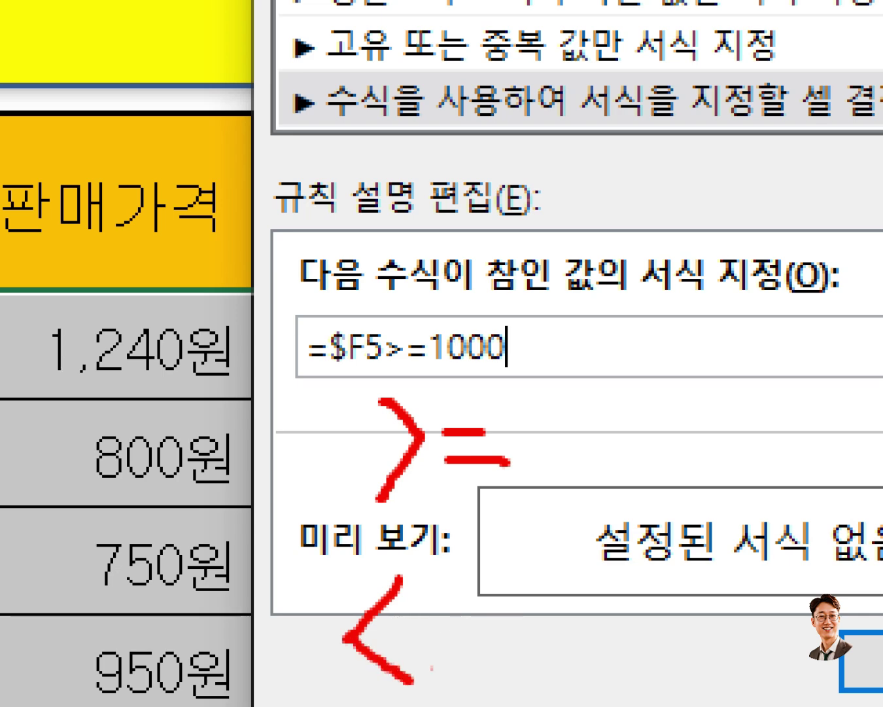
pyautogui.moveTo(435, 619); pyautogui.dragTo(487, 612)
pyautogui.moveTo(431, 642); pyautogui.dragTo(492, 645)
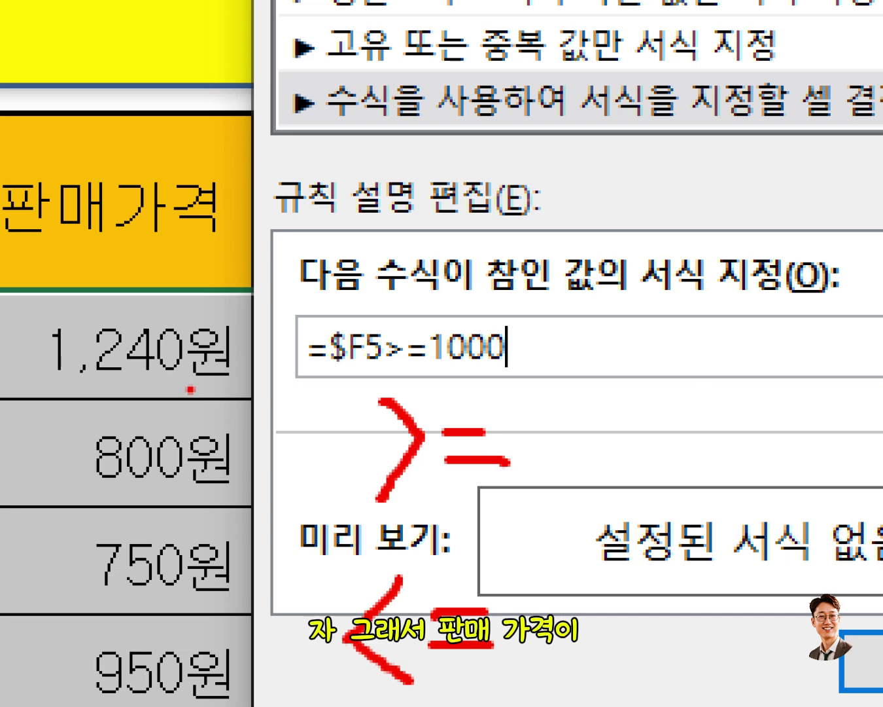
pyautogui.moveTo(321, 375); pyautogui.dragTo(332, 374)
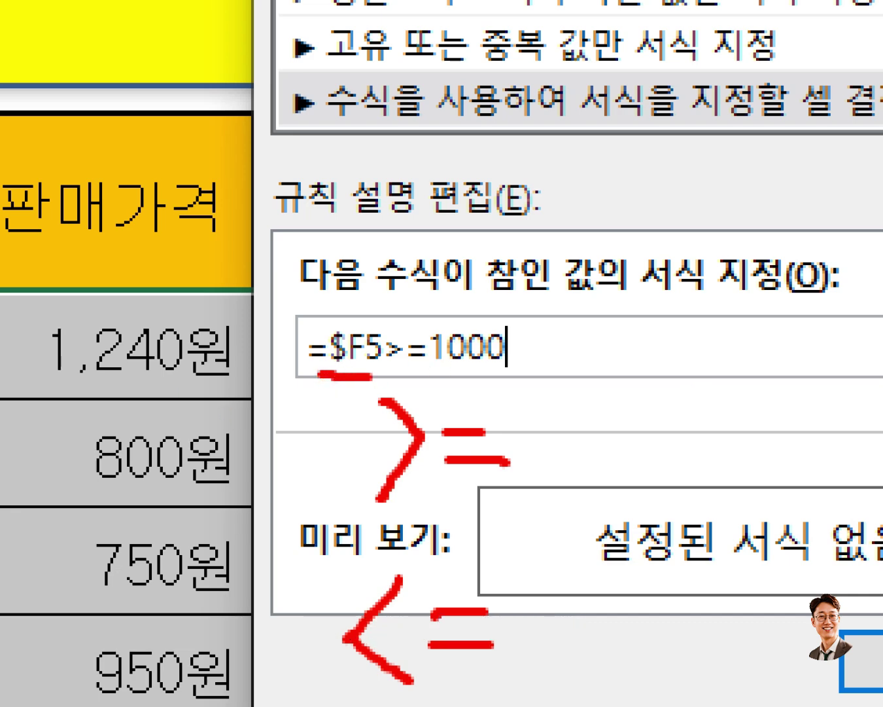
pyautogui.moveTo(425, 370); pyautogui.dragTo(521, 374)
pyautogui.moveTo(347, 375); pyautogui.dragTo(419, 371)
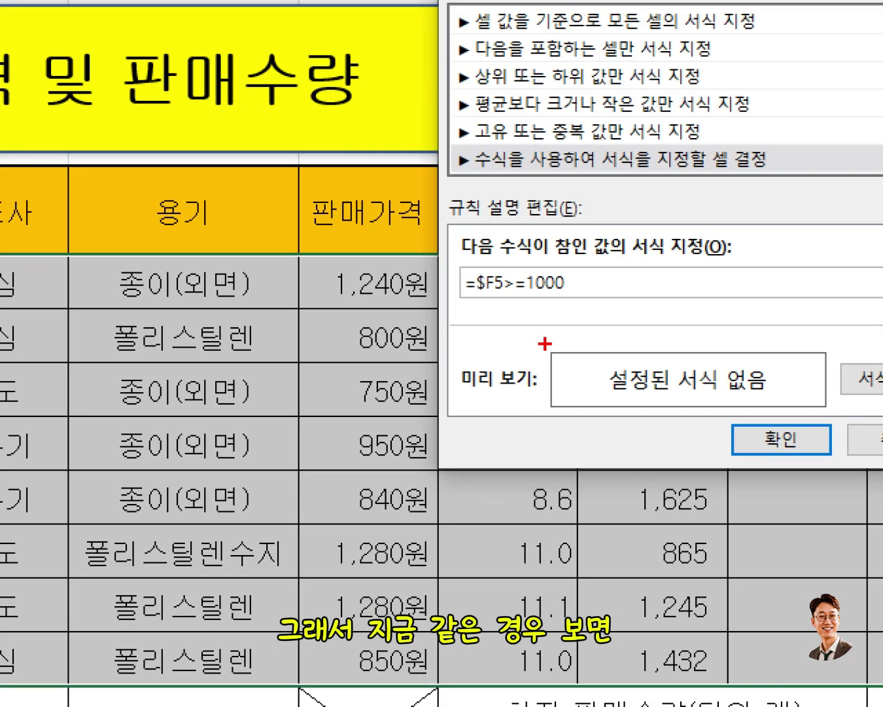
pyautogui.moveTo(328, 261)
pyautogui.mouseDown()
pyautogui.moveTo(334, 306)
pyautogui.moveTo(407, 308)
pyautogui.mouseUp()
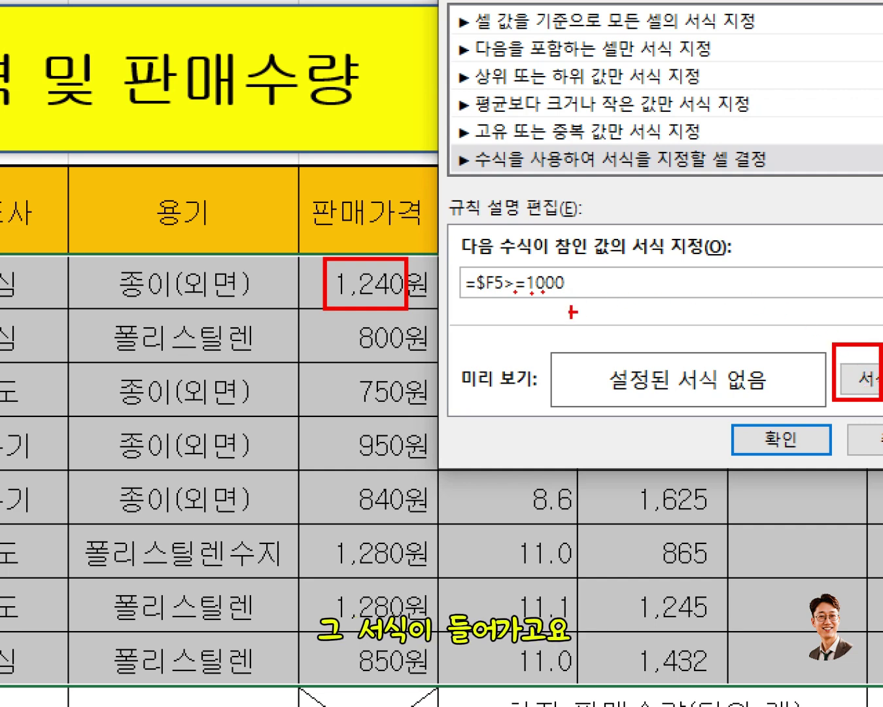
pyautogui.moveTo(343, 308)
pyautogui.mouseDown()
pyautogui.moveTo(367, 353)
pyautogui.moveTo(433, 366)
pyautogui.mouseUp()
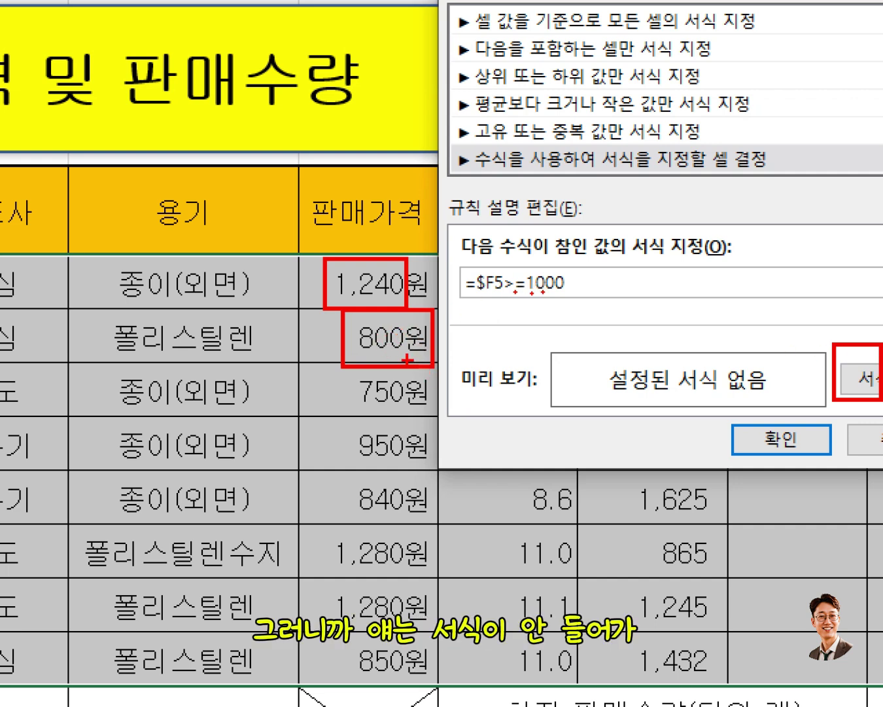
pyautogui.moveTo(328, 531)
pyautogui.mouseDown()
pyautogui.moveTo(365, 577)
pyautogui.moveTo(426, 575)
pyautogui.mouseUp()
pyautogui.moveTo(327, 587); pyautogui.dragTo(451, 628)
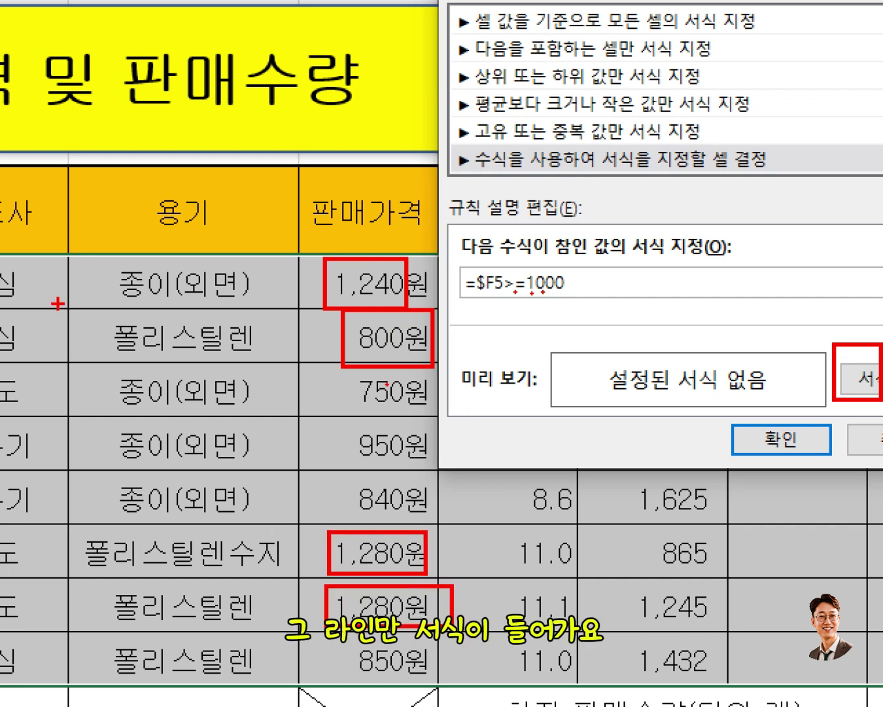
pyautogui.moveTo(15, 268)
pyautogui.mouseDown()
pyautogui.moveTo(52, 283)
pyautogui.moveTo(435, 312)
pyautogui.mouseUp()
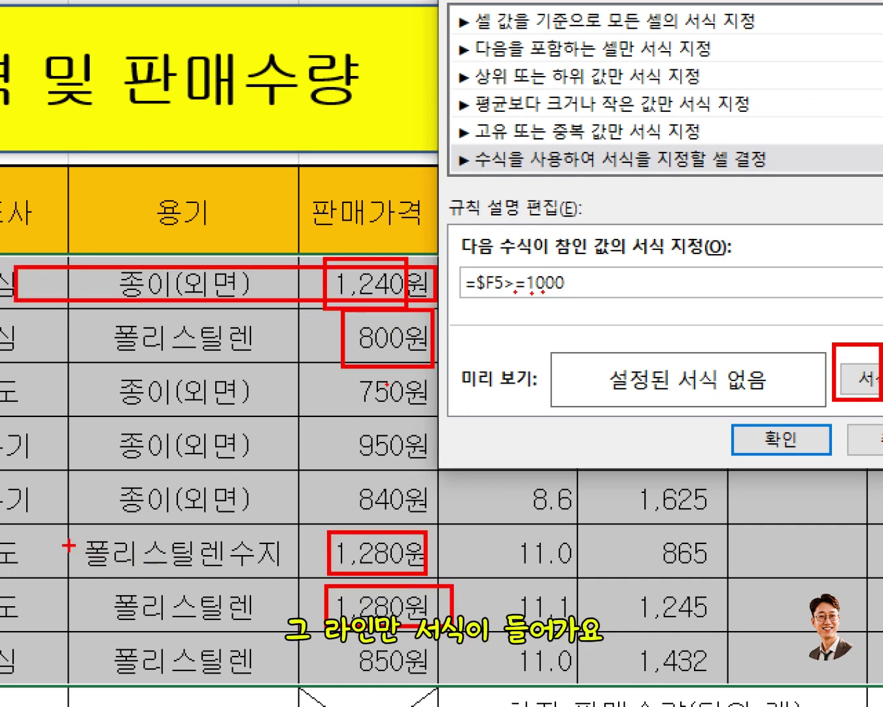
pyautogui.moveTo(42, 536)
pyautogui.mouseDown()
pyautogui.moveTo(501, 609)
pyautogui.moveTo(739, 618)
pyautogui.mouseUp()
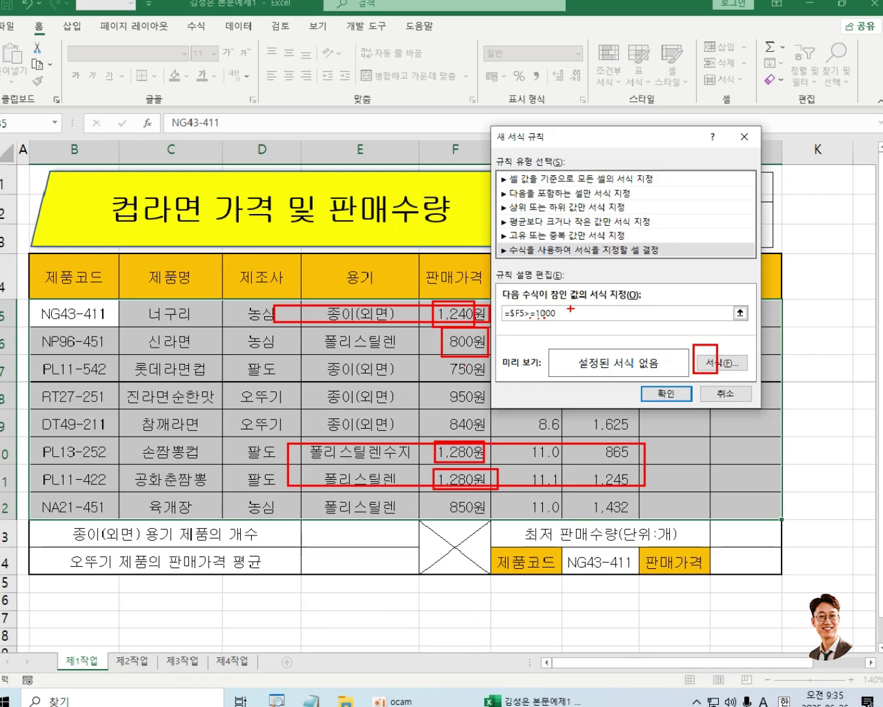
pyautogui.press('Escape')
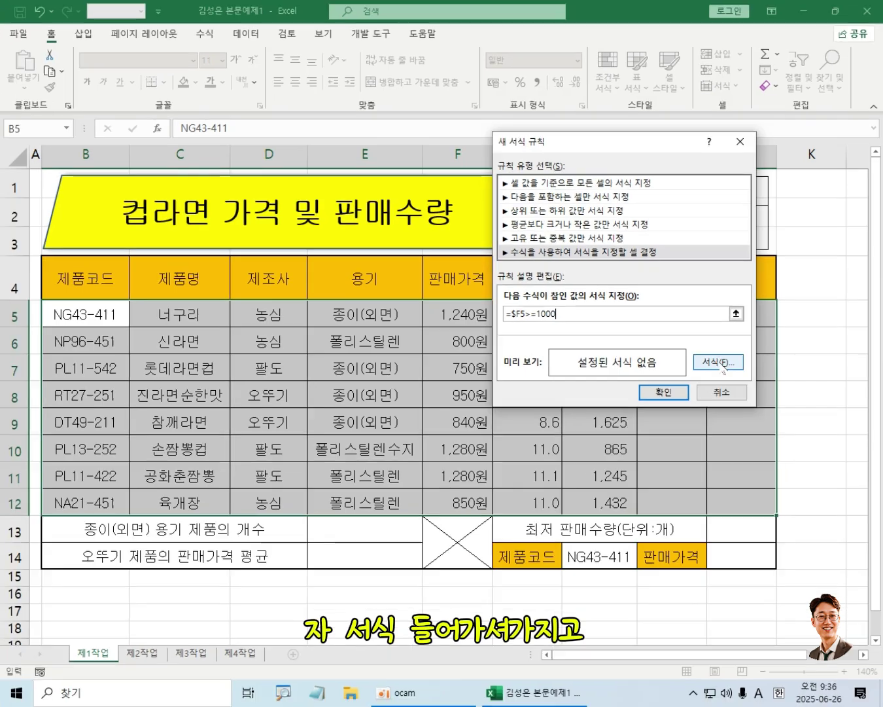
# - Set the rule's font format to bold (굵게) with the standard color blue, and apply the new rule to B5:J12
pyautogui.click(644, 345)
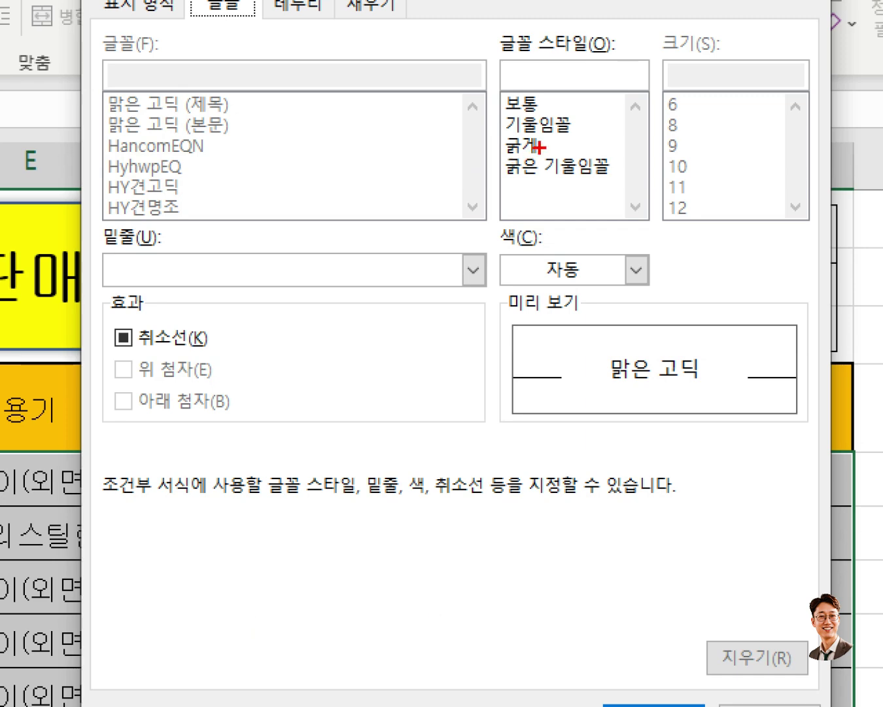
pyautogui.moveTo(496, 133)
pyautogui.mouseDown()
pyautogui.moveTo(519, 155)
pyautogui.moveTo(549, 158)
pyautogui.mouseUp()
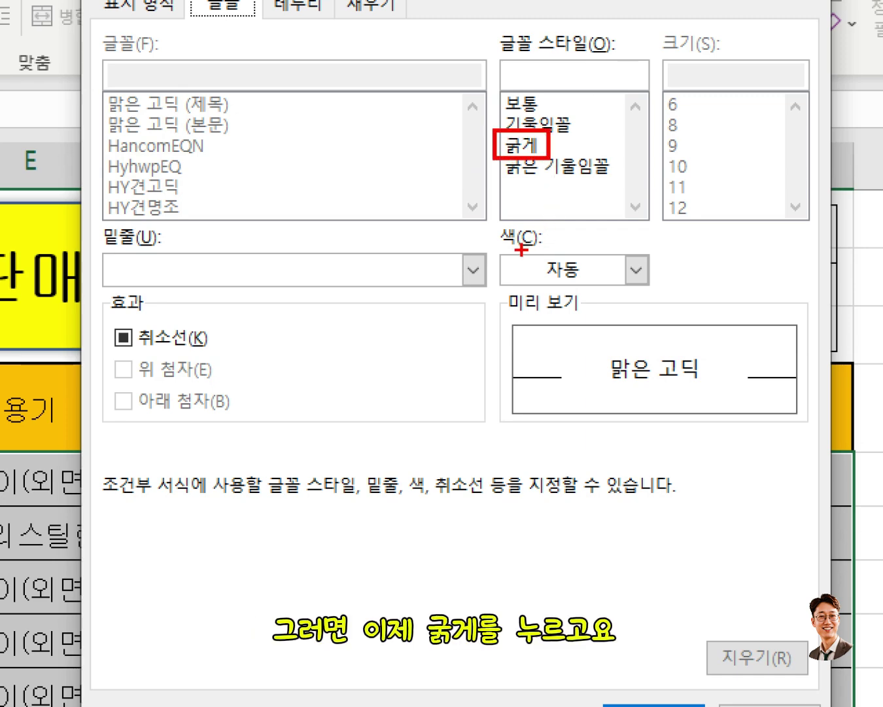
pyautogui.moveTo(502, 246)
pyautogui.mouseDown()
pyautogui.moveTo(652, 282)
pyautogui.moveTo(657, 293)
pyautogui.mouseUp()
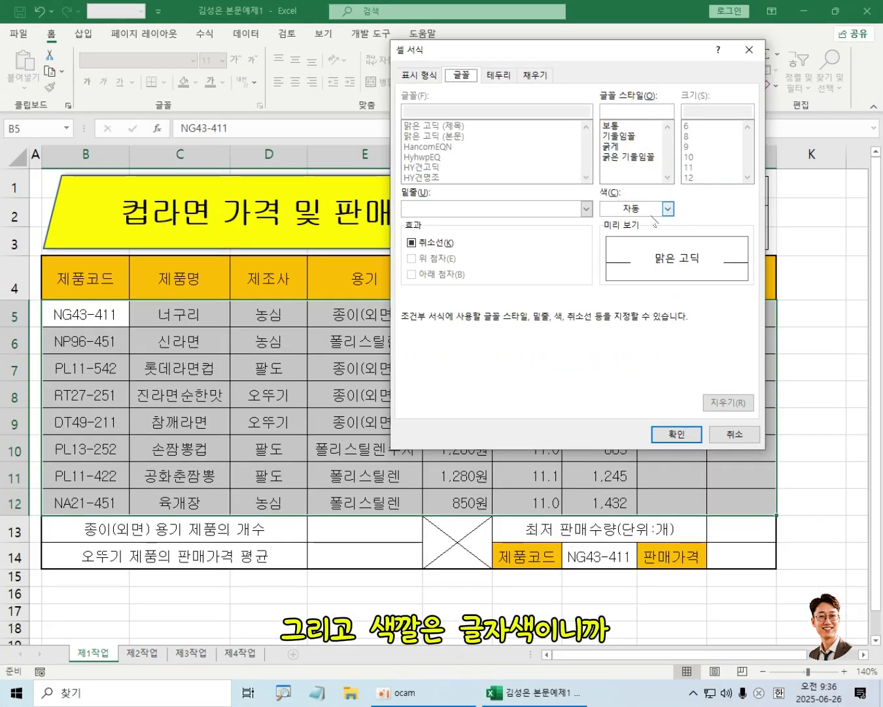
pyautogui.click(584, 272)
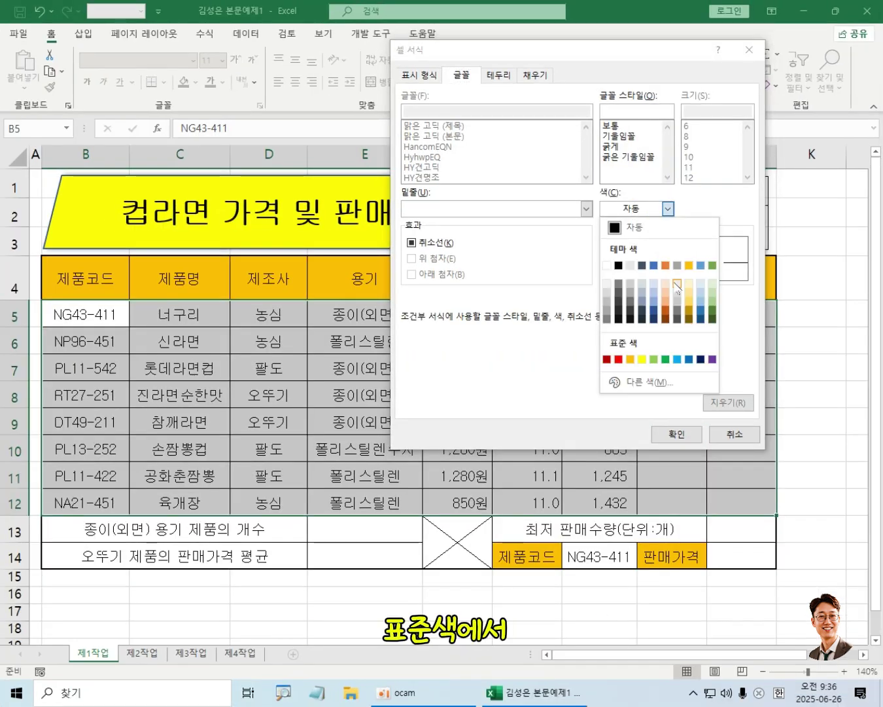
pyautogui.click(689, 360)
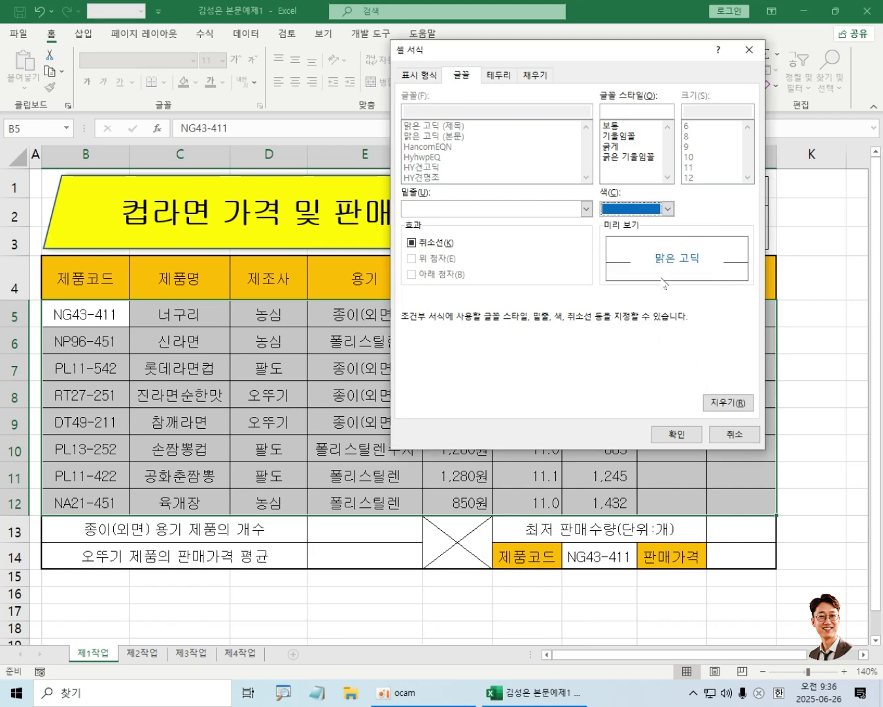
pyautogui.click(619, 147)
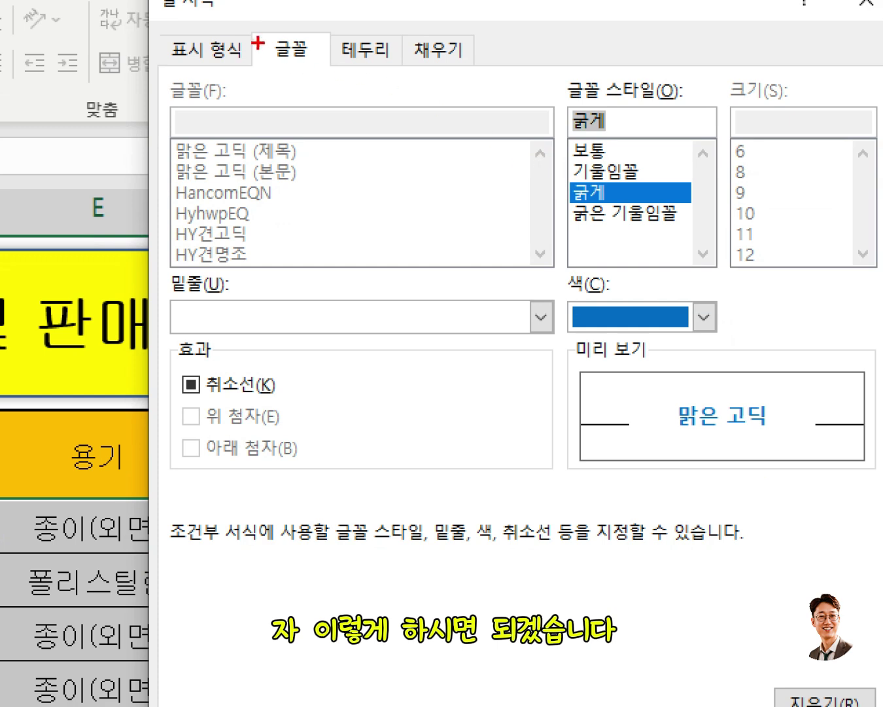
pyautogui.moveTo(256, 18)
pyautogui.mouseDown()
pyautogui.moveTo(294, 70)
pyautogui.moveTo(327, 89)
pyautogui.mouseUp()
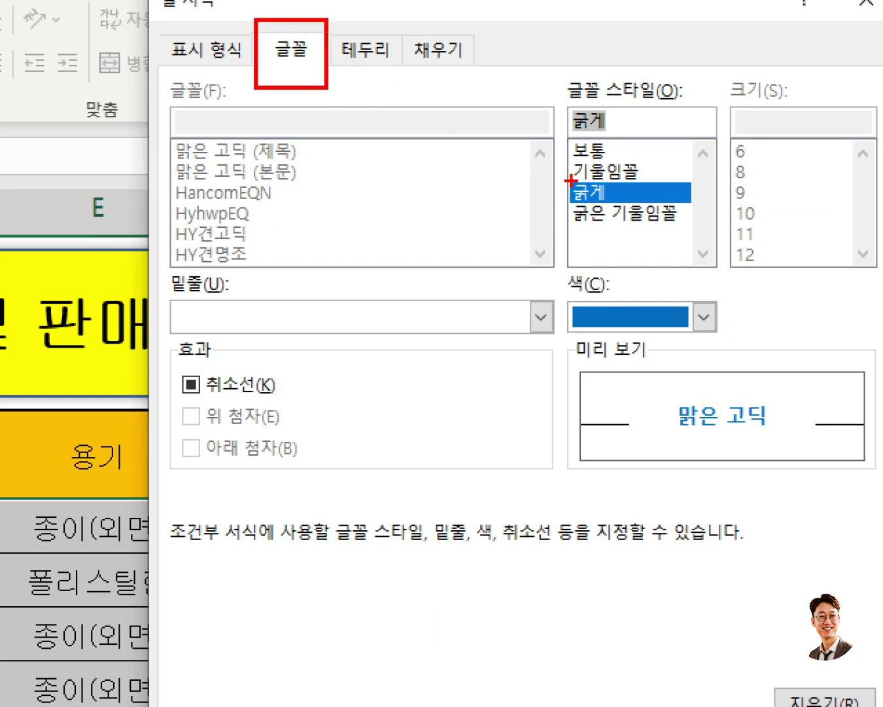
pyautogui.moveTo(571, 181); pyautogui.dragTo(628, 203)
pyautogui.moveTo(567, 290)
pyautogui.mouseDown()
pyautogui.moveTo(706, 345)
pyautogui.moveTo(776, 335)
pyautogui.mouseUp()
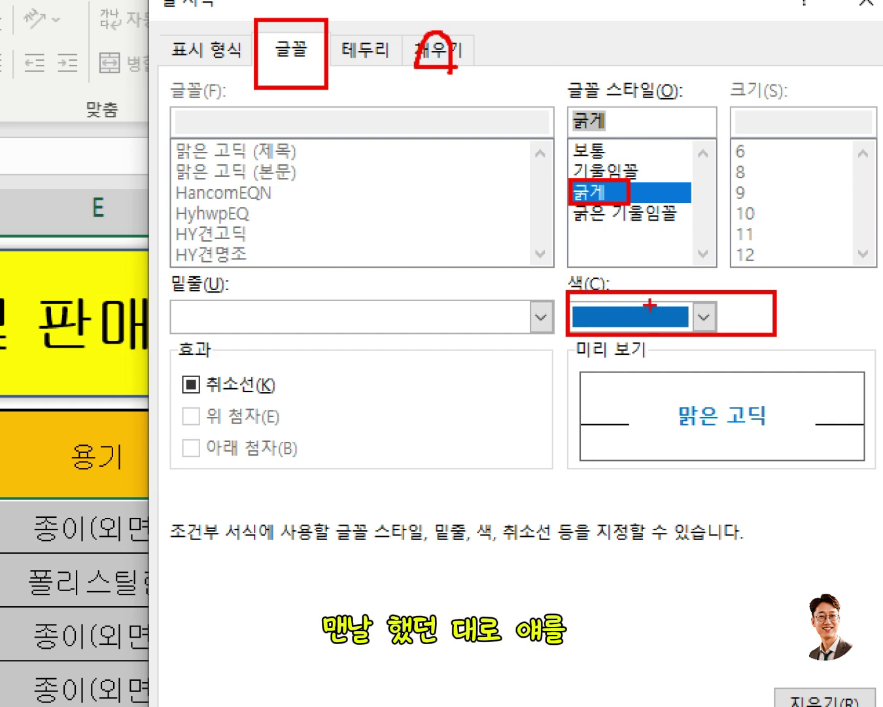
pyautogui.moveTo(660, 341)
pyautogui.mouseDown()
pyautogui.moveTo(612, 339)
pyautogui.moveTo(653, 284)
pyautogui.moveTo(628, 345)
pyautogui.mouseUp()
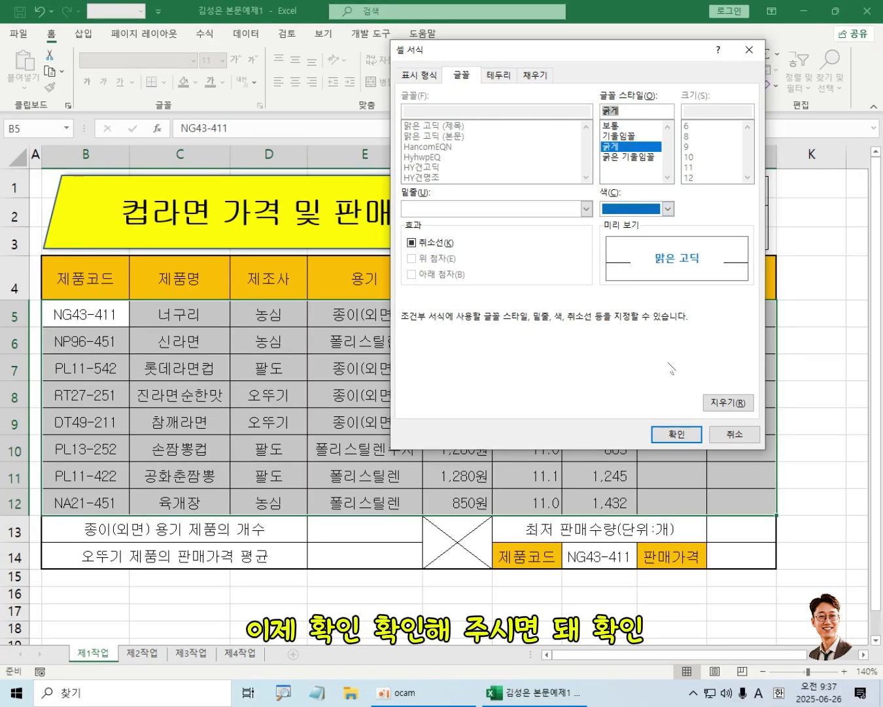
pyautogui.click(677, 436)
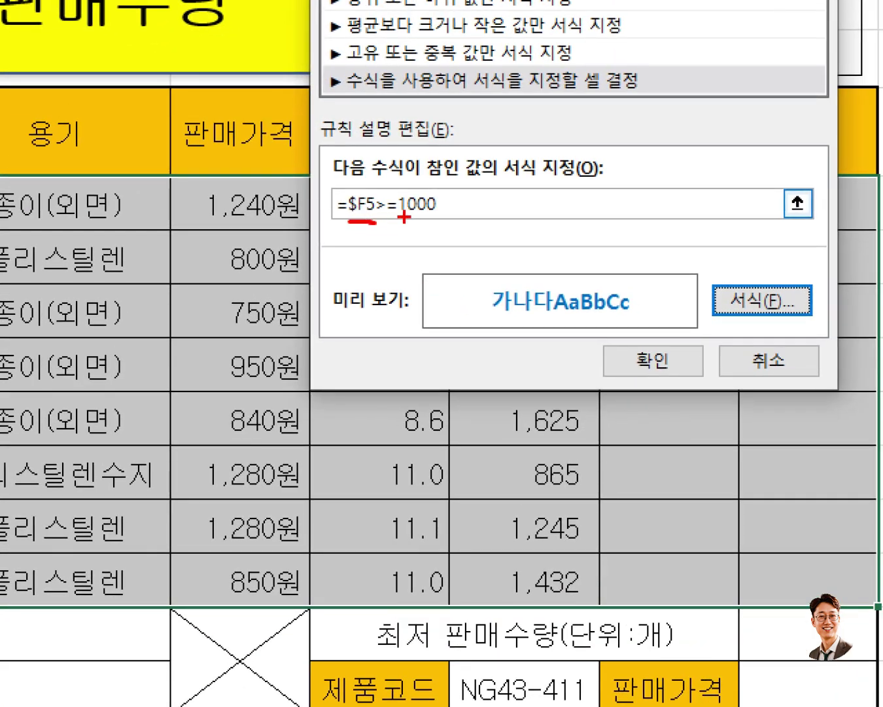
pyautogui.moveTo(404, 221); pyautogui.dragTo(429, 220)
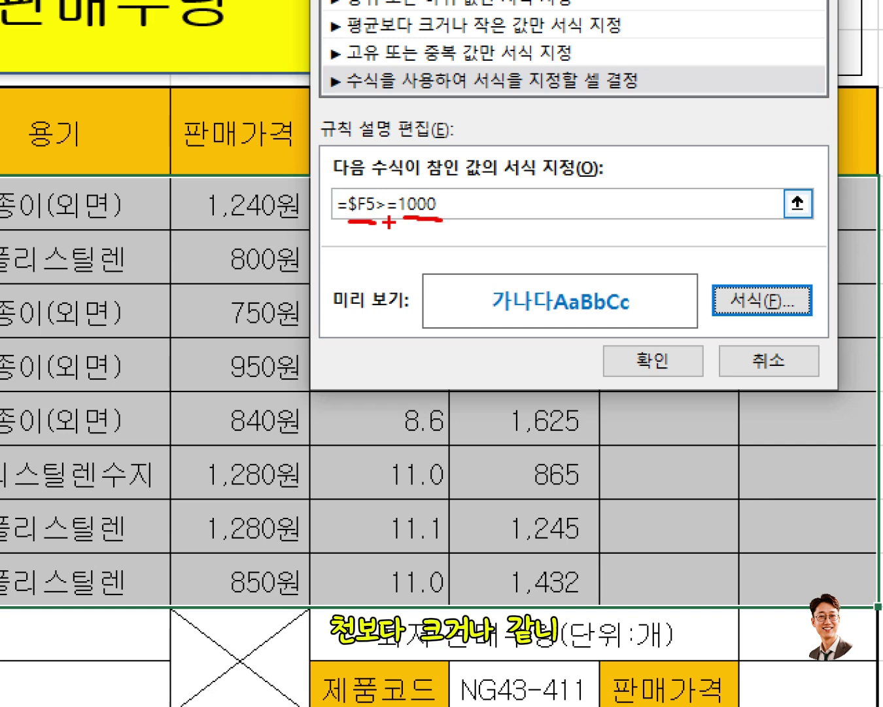
pyautogui.moveTo(476, 263)
pyautogui.mouseDown()
pyautogui.moveTo(486, 328)
pyautogui.moveTo(645, 347)
pyautogui.moveTo(666, 341)
pyautogui.mouseUp()
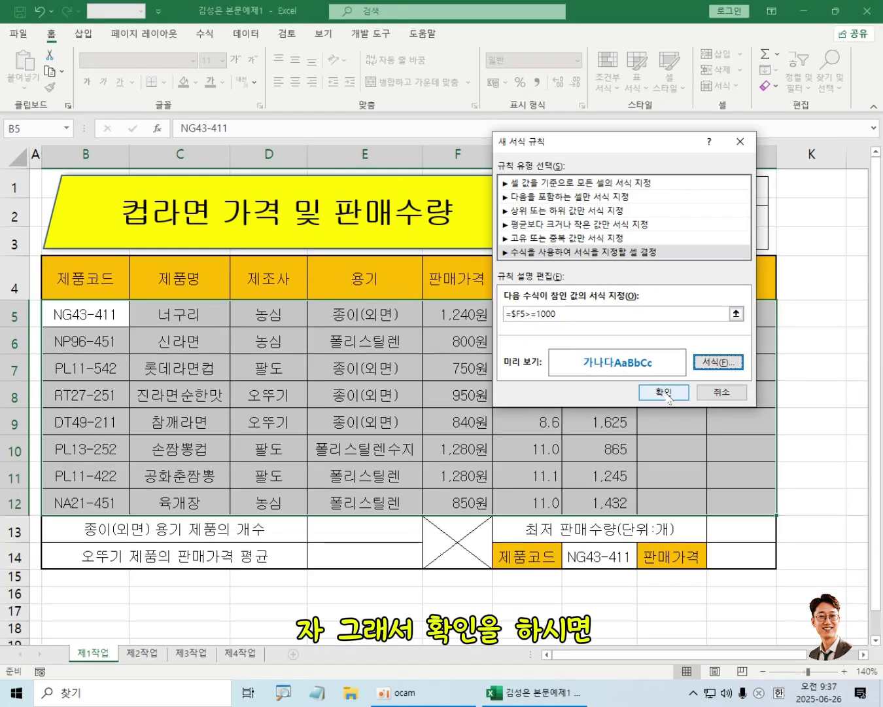
pyautogui.click(664, 392)
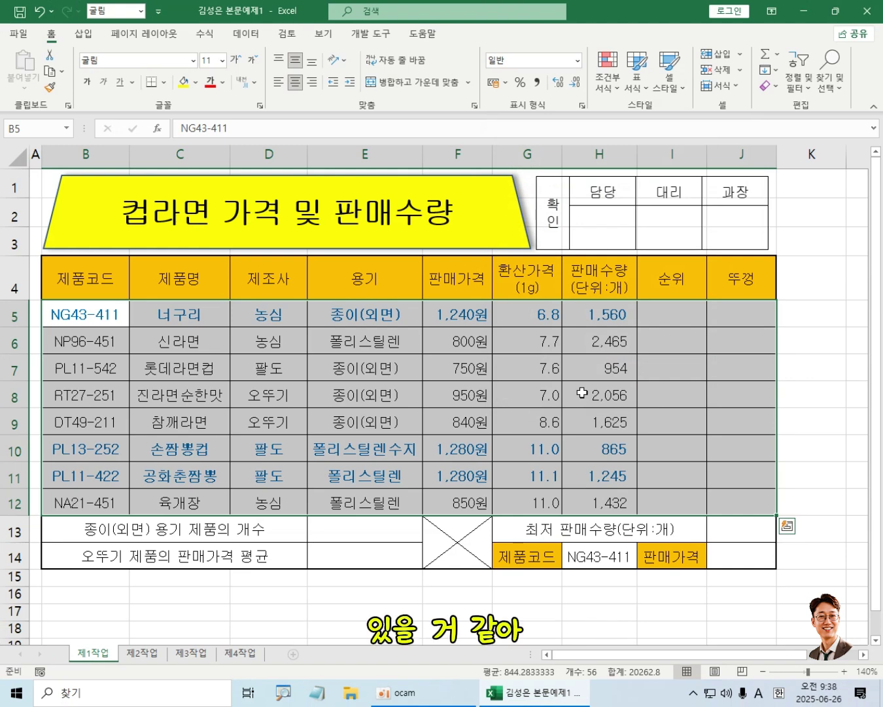
# - Review the =$F5>=1000 rule in the conditional formatting rules manager and its rule editor, then close them without changes and deselect the range
pyautogui.click(614, 91)
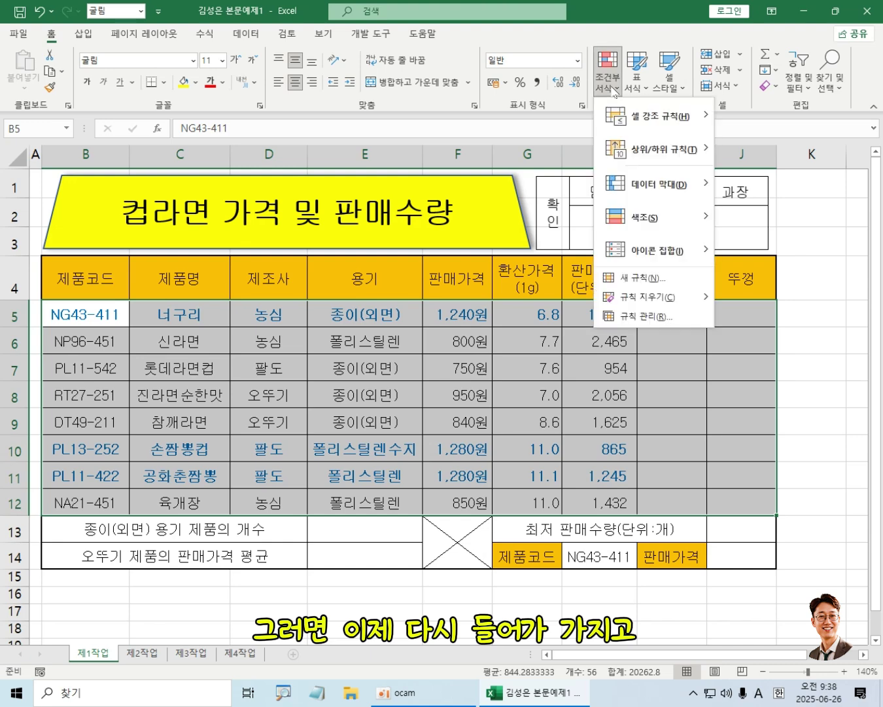
pyautogui.click(650, 319)
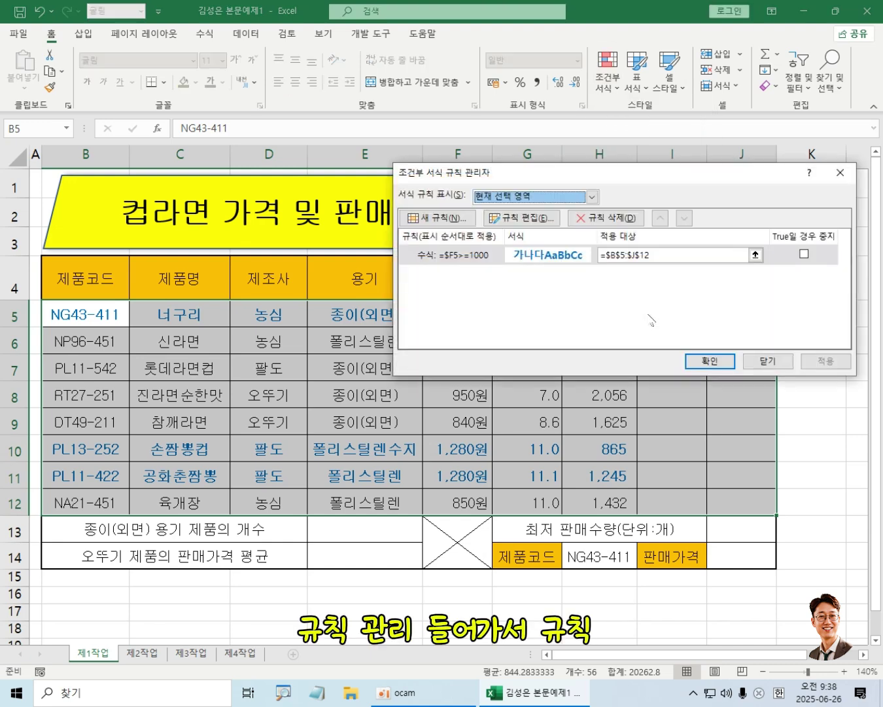
pyautogui.click(536, 219)
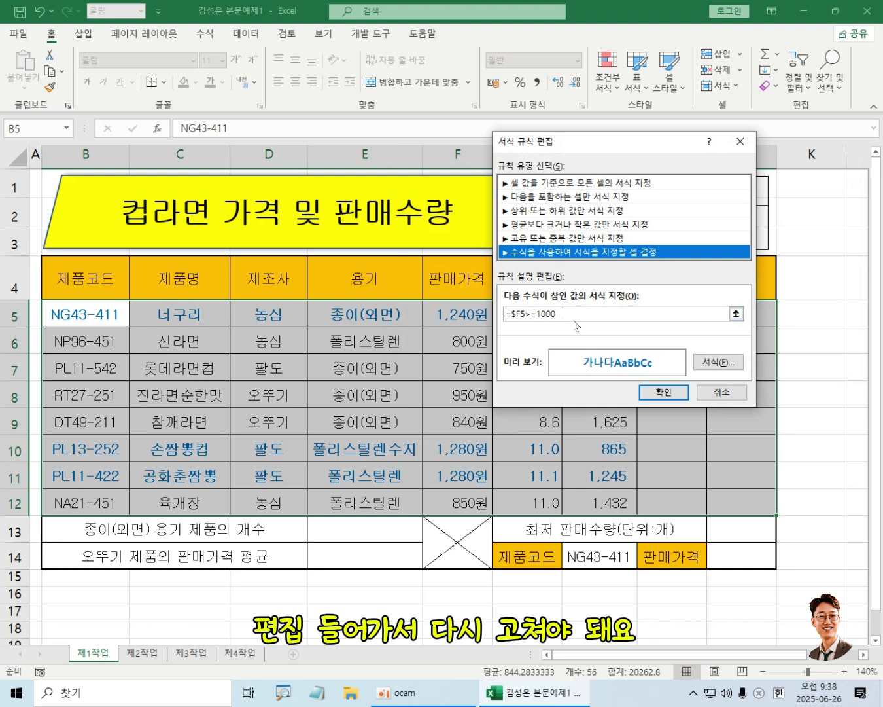
pyautogui.click(663, 391)
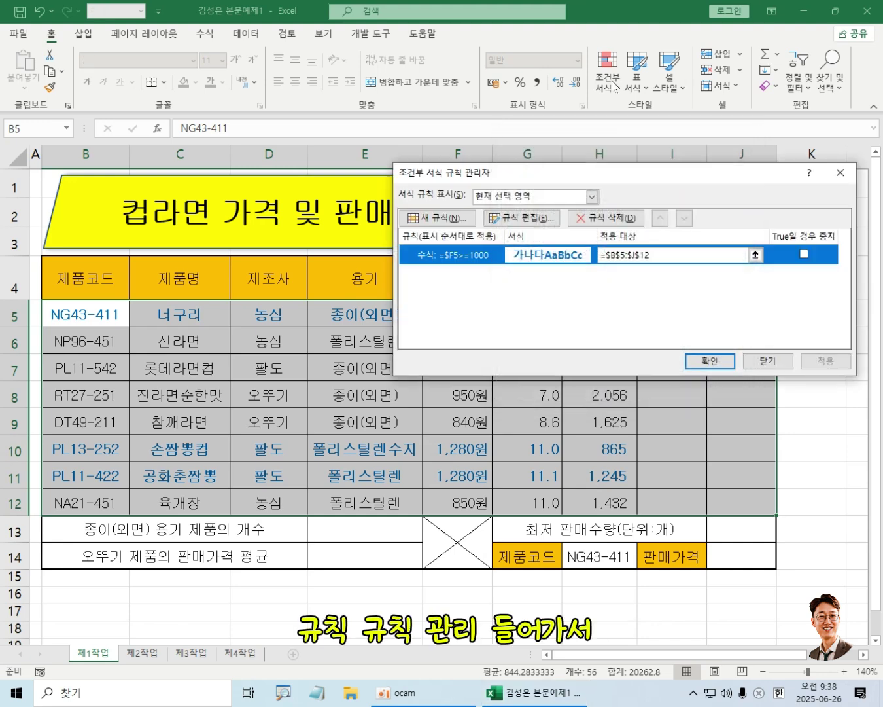
pyautogui.click(770, 361)
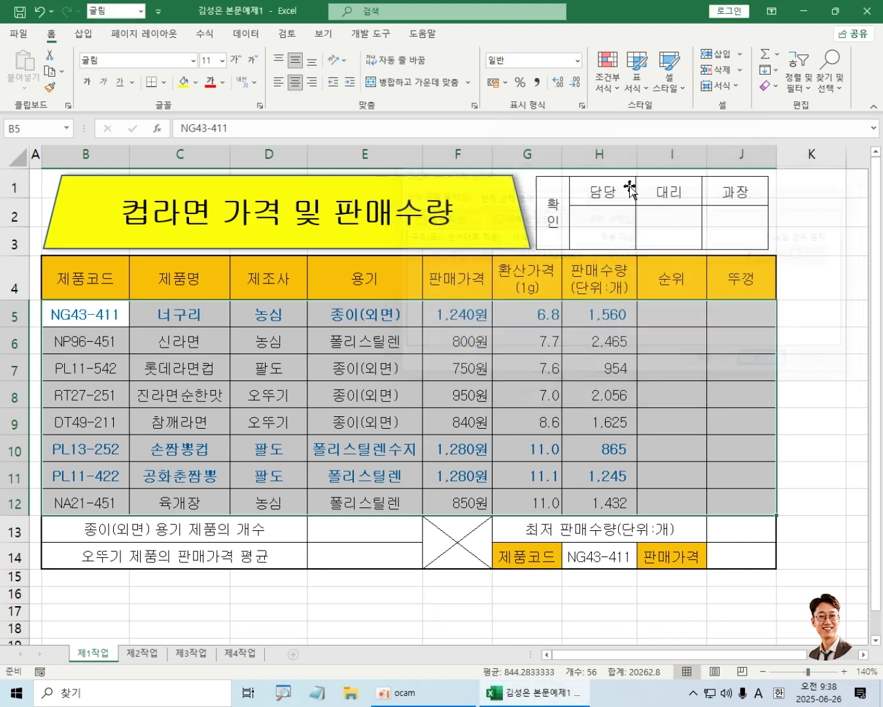
pyautogui.click(607, 68)
pyautogui.click(641, 316)
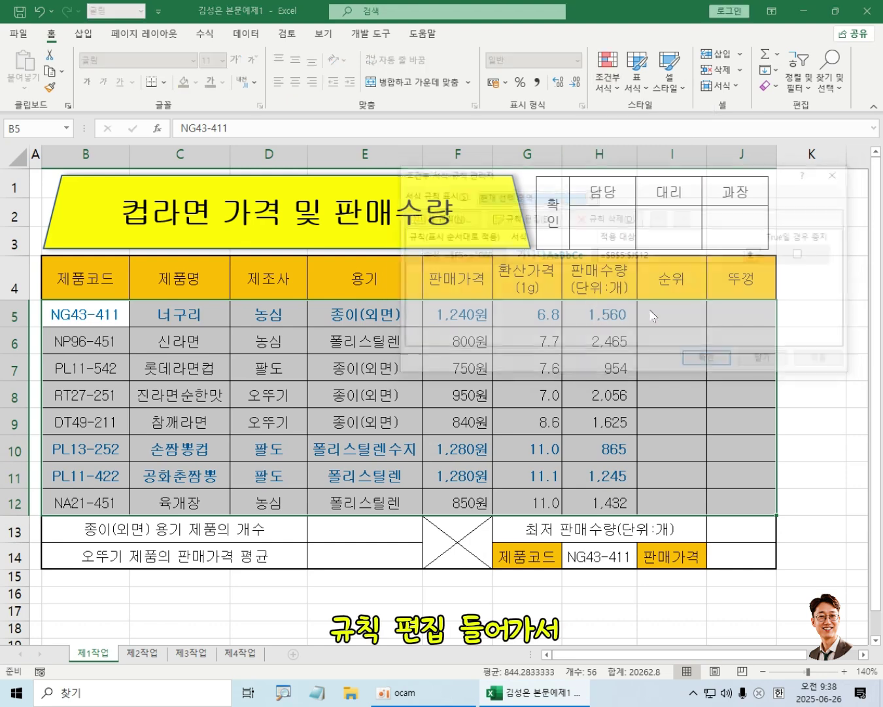
pyautogui.click(523, 218)
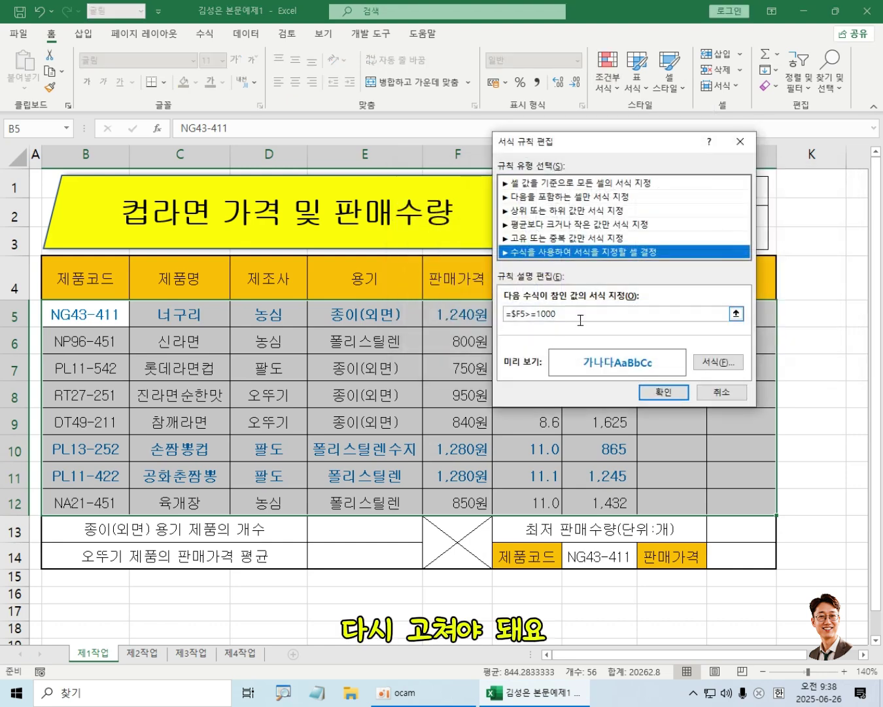
pyautogui.click(721, 393)
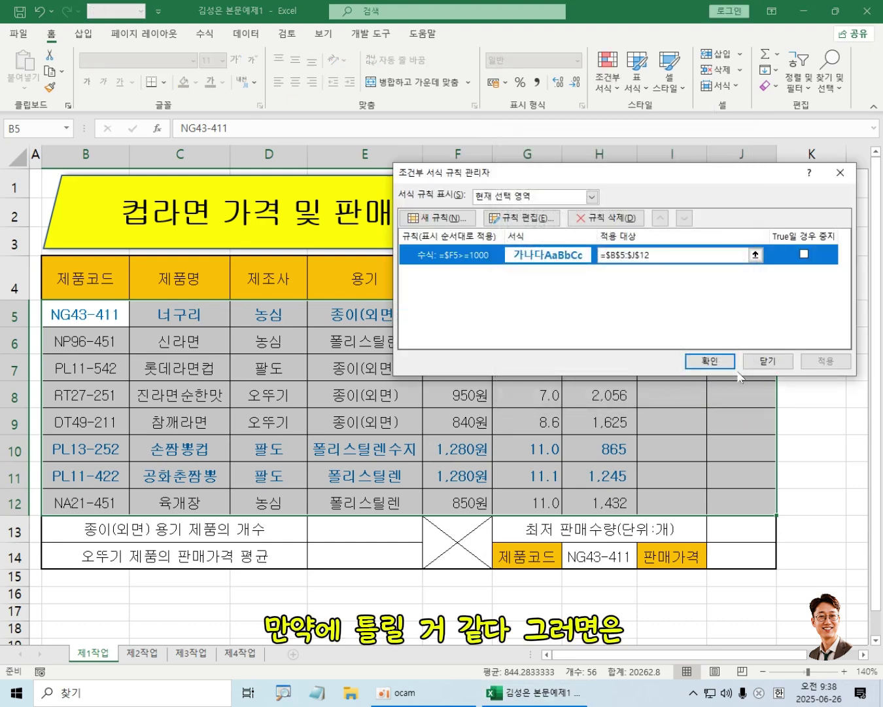
pyautogui.click(764, 361)
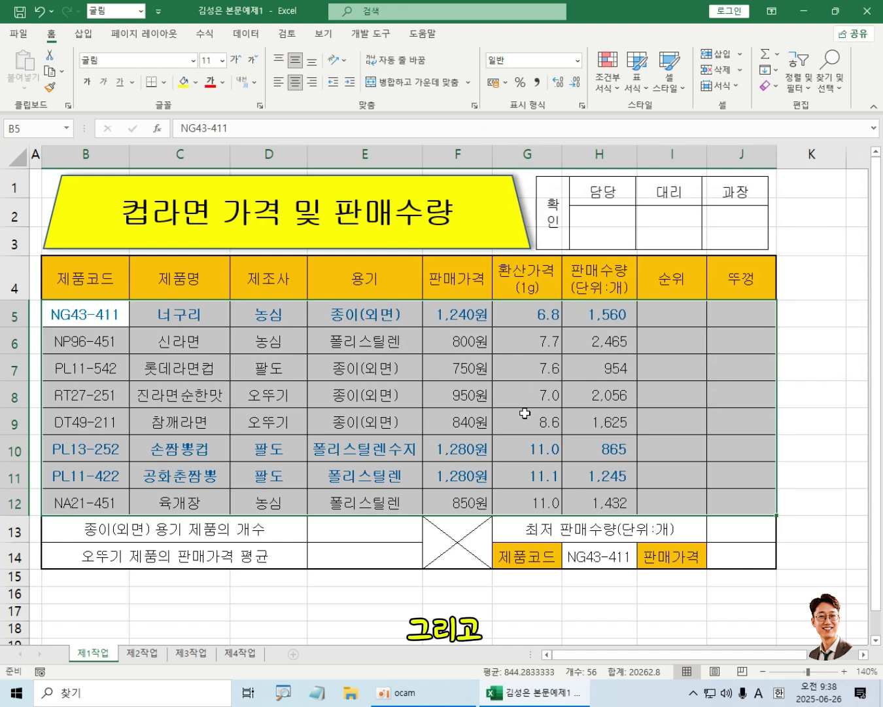
pyautogui.click(518, 390)
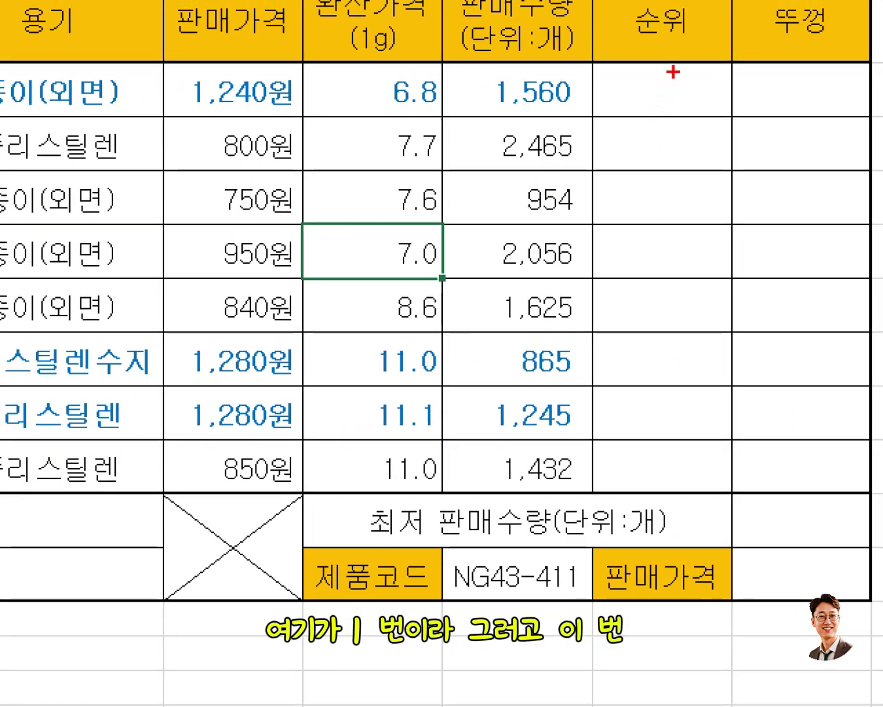
pyautogui.moveTo(674, 72); pyautogui.dragTo(653, 122)
pyautogui.moveTo(793, 77)
pyautogui.mouseDown()
pyautogui.moveTo(800, 98)
pyautogui.moveTo(832, 102)
pyautogui.mouseUp()
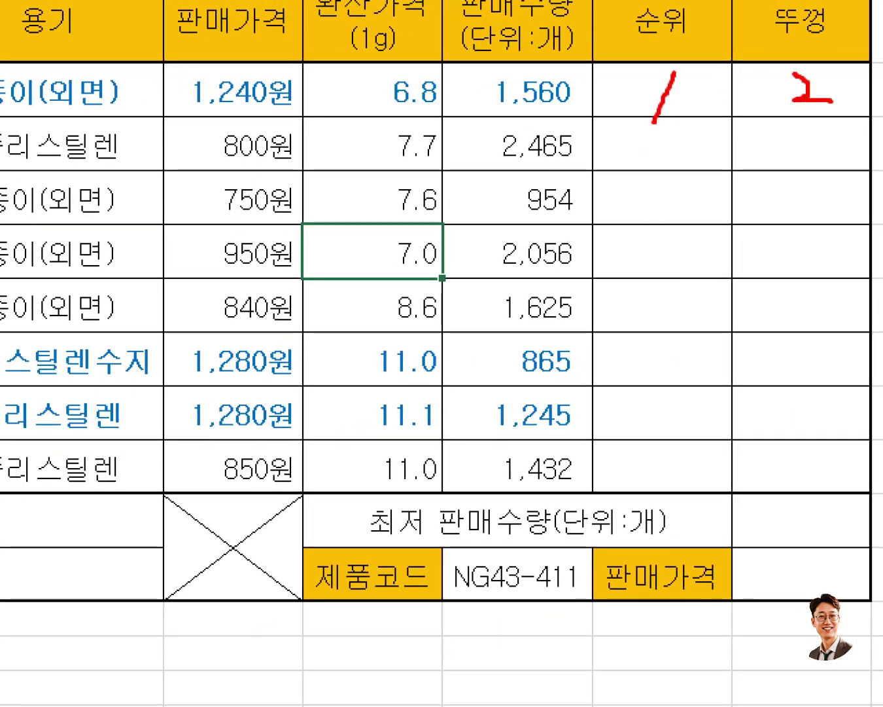
pyautogui.moveTo(69, 507)
pyautogui.mouseDown()
pyautogui.moveTo(92, 511)
pyautogui.moveTo(103, 551)
pyautogui.moveTo(142, 584)
pyautogui.moveTo(116, 624)
pyautogui.mouseUp()
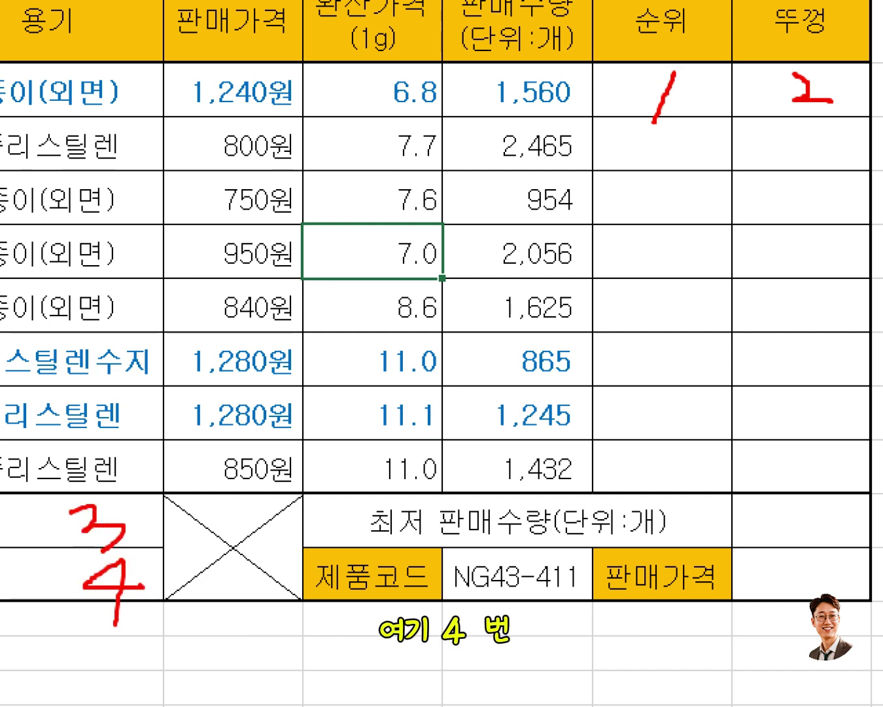
pyautogui.moveTo(783, 499)
pyautogui.mouseDown()
pyautogui.moveTo(776, 549)
pyautogui.moveTo(751, 524)
pyautogui.moveTo(819, 508)
pyautogui.mouseUp()
pyautogui.moveTo(779, 549)
pyautogui.mouseDown()
pyautogui.moveTo(815, 598)
pyautogui.moveTo(757, 599)
pyautogui.mouseUp()
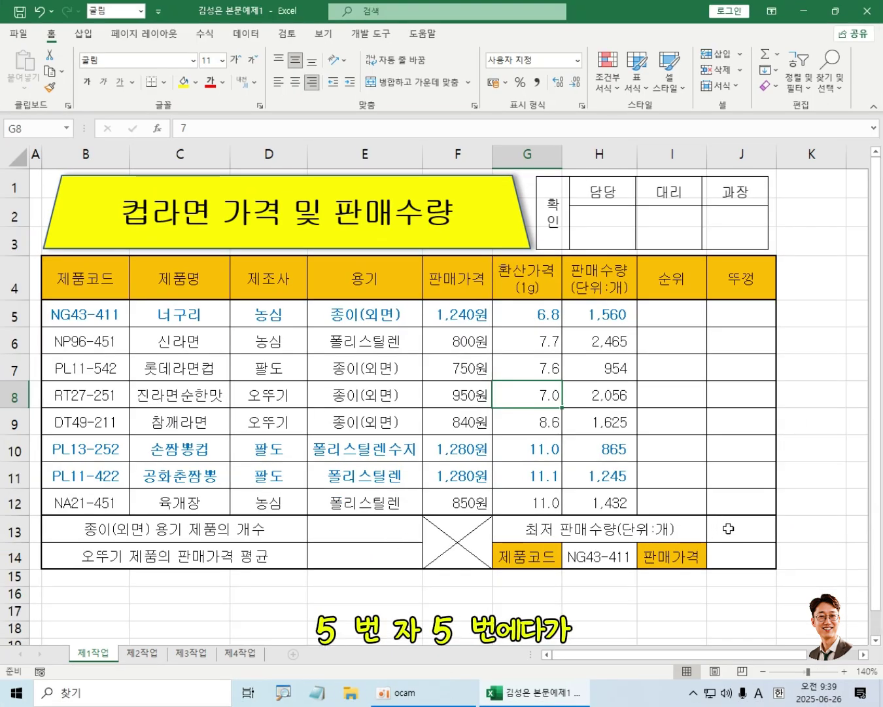
# - Select the empty 최저 판매수량 result cell J13 and search the computer for files matching 기본함
pyautogui.click(729, 529)
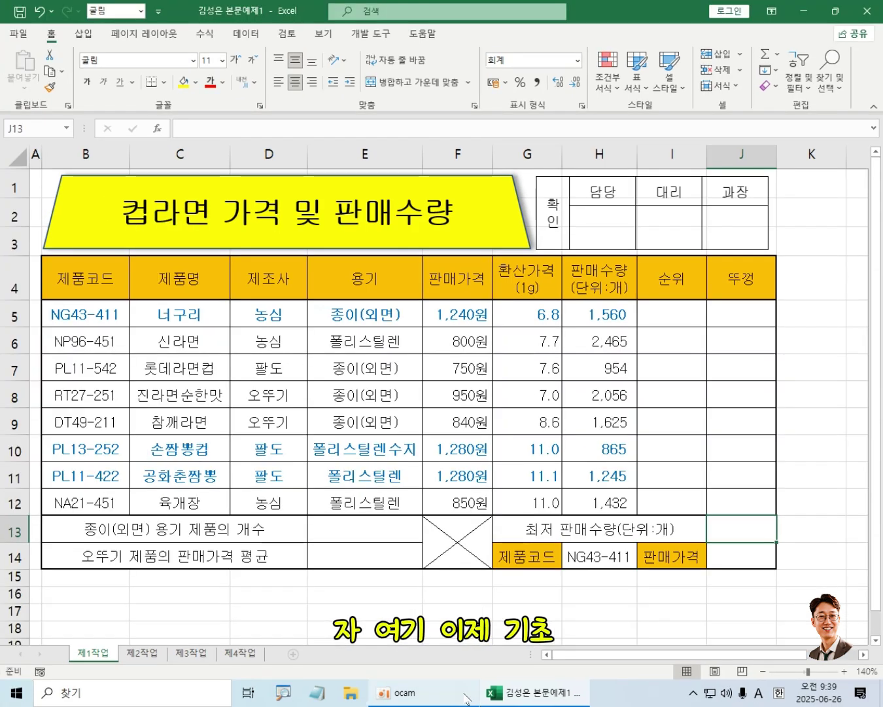
pyautogui.click(131, 692)
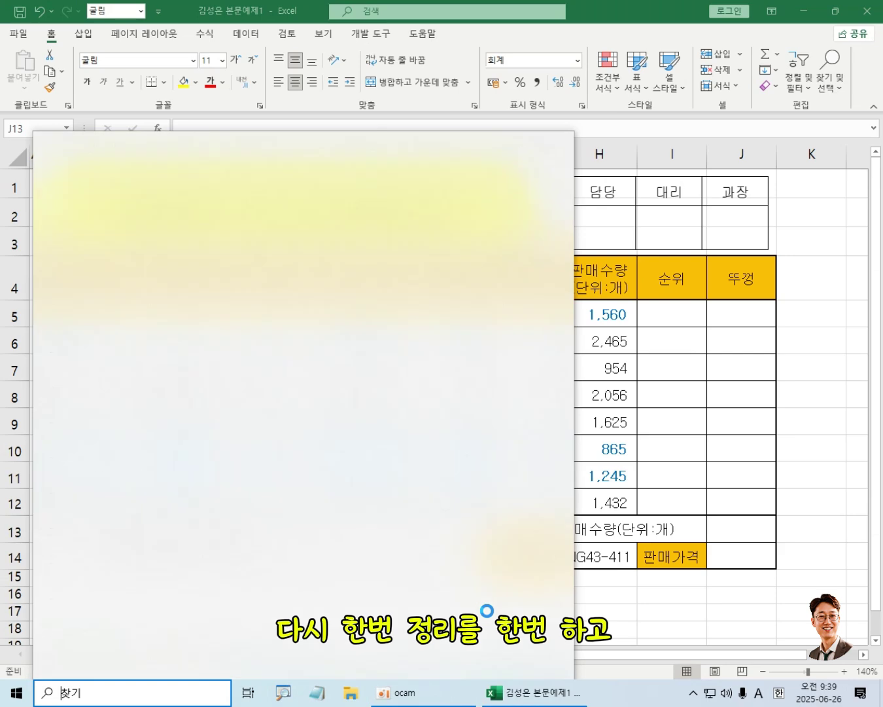
pyautogui.write('rl')
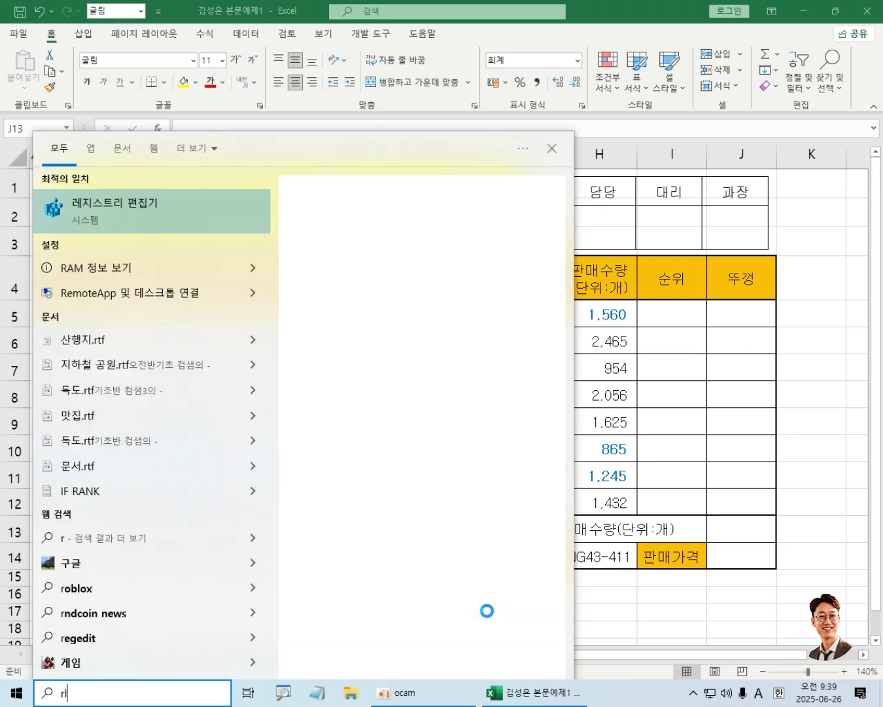
pyautogui.press('BackSpace')
pyautogui.press('BackSpace')
pyautogui.press('Hangul')
pyautogui.write('기')
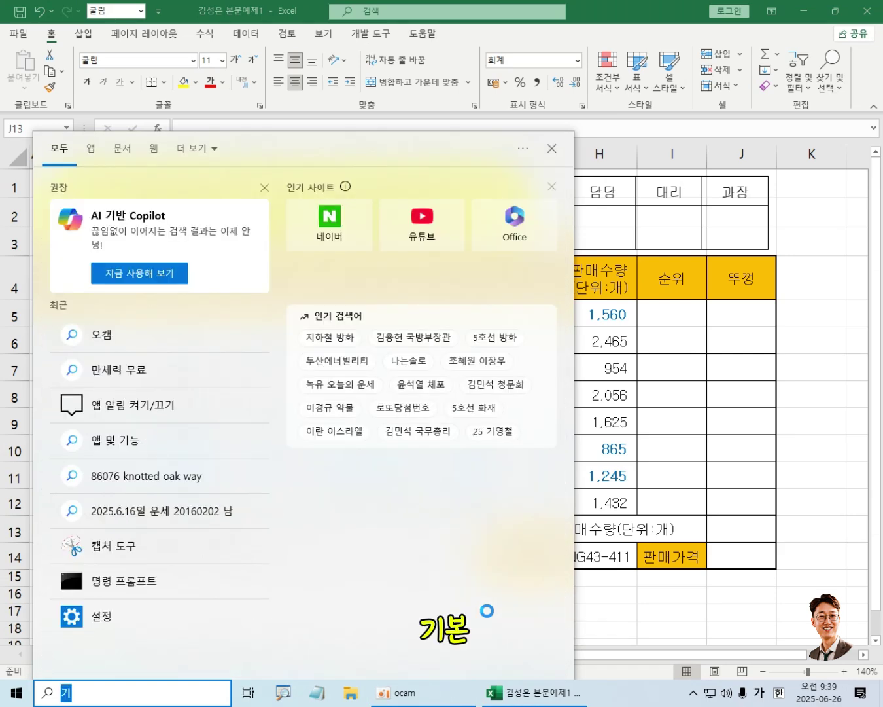
pyautogui.write('본하ㅁ')
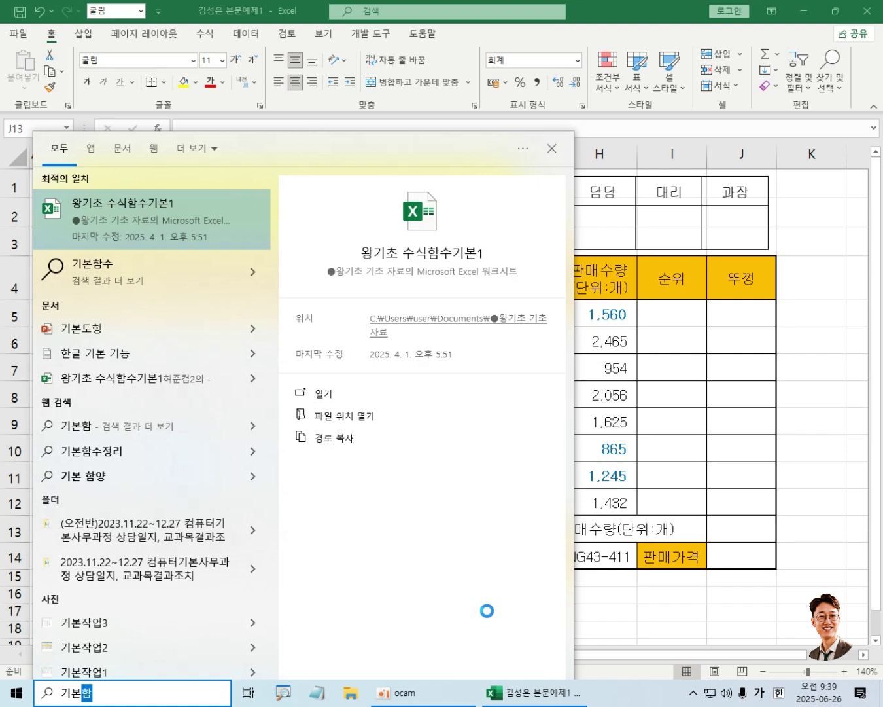
pyautogui.press('BackSpace')
pyautogui.press('BackSpace')
pyautogui.press('BackSpace')
pyautogui.press('BackSpace')
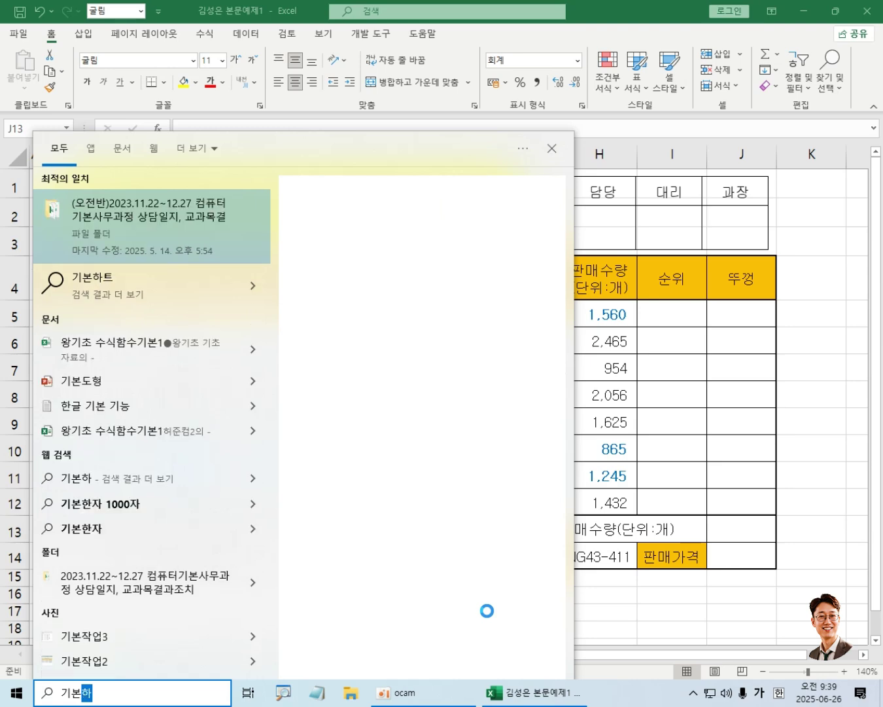
# - Search the computer for 기초함, and shorten the search term to 기초
pyautogui.write('초')
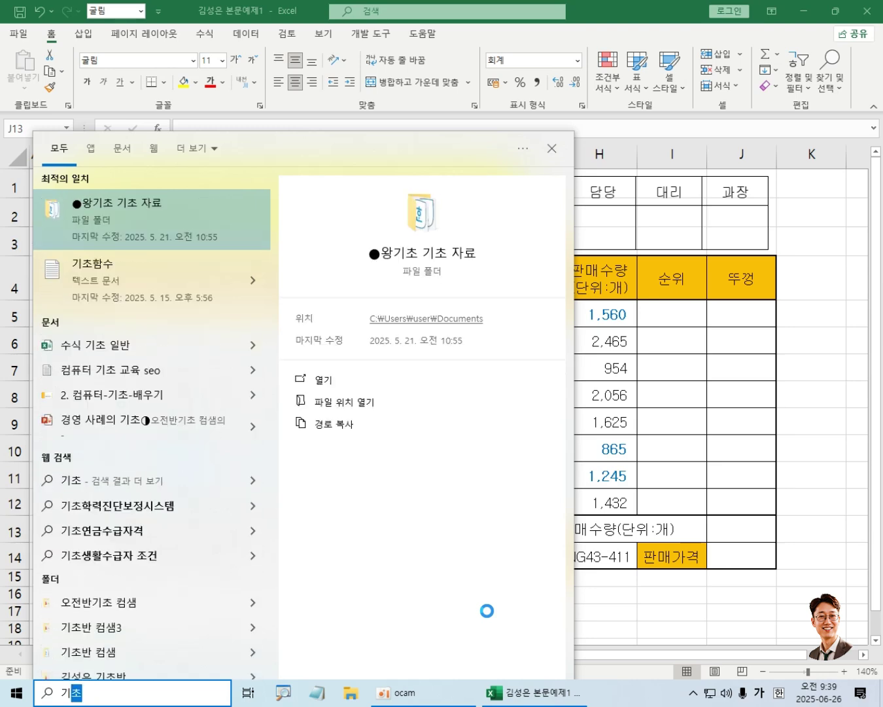
pyautogui.write('함')
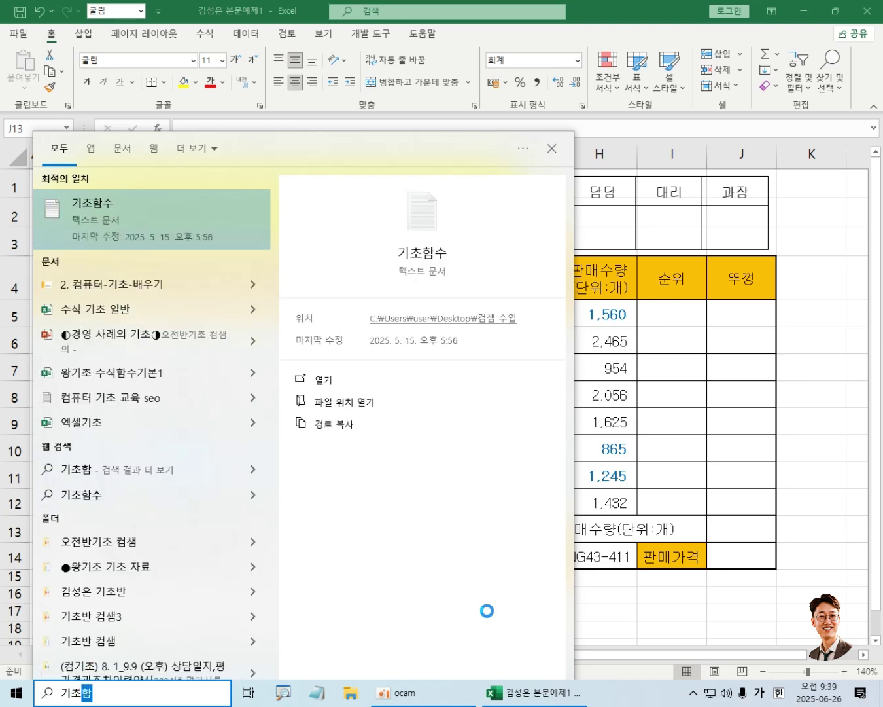
pyautogui.press('BackSpace')
pyautogui.press('BackSpace')
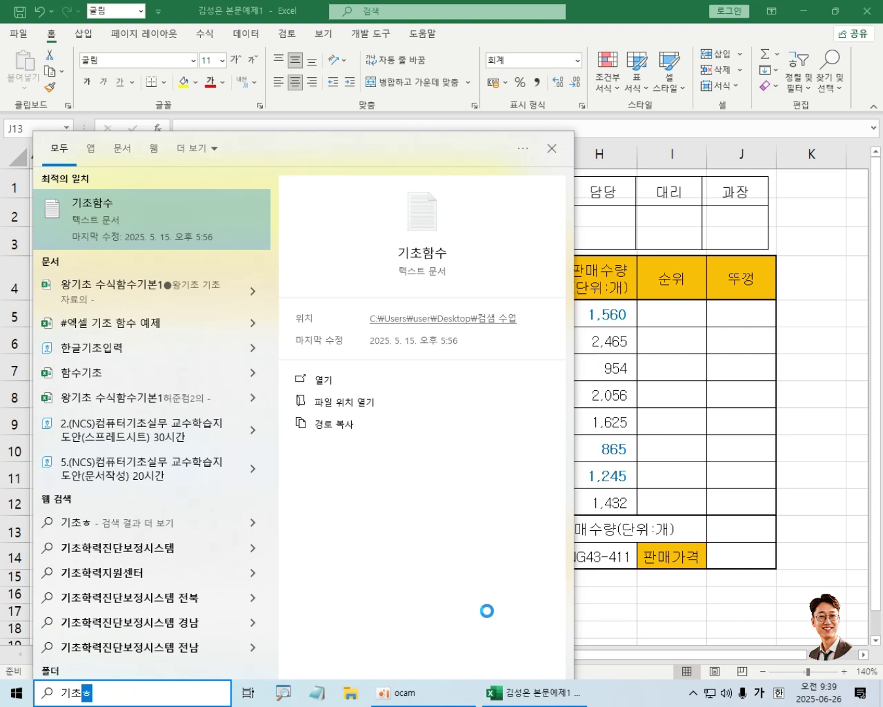
pyautogui.press('BackSpace')
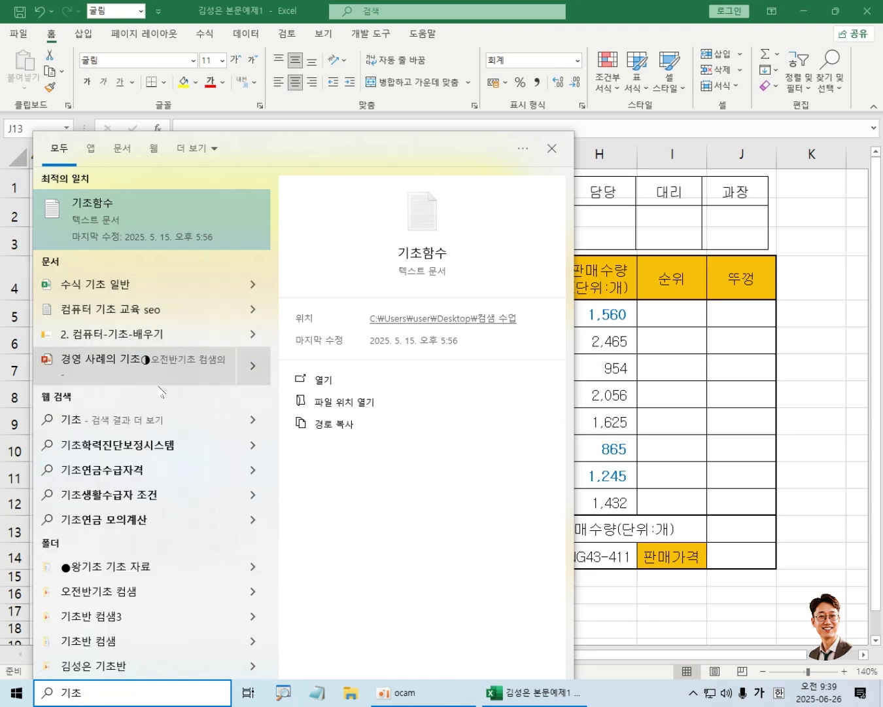
# - Replace the computer search term with itq엑셀, and close the search to return to the worksheet
pyautogui.moveTo(106, 688); pyautogui.dragTo(20, 690)
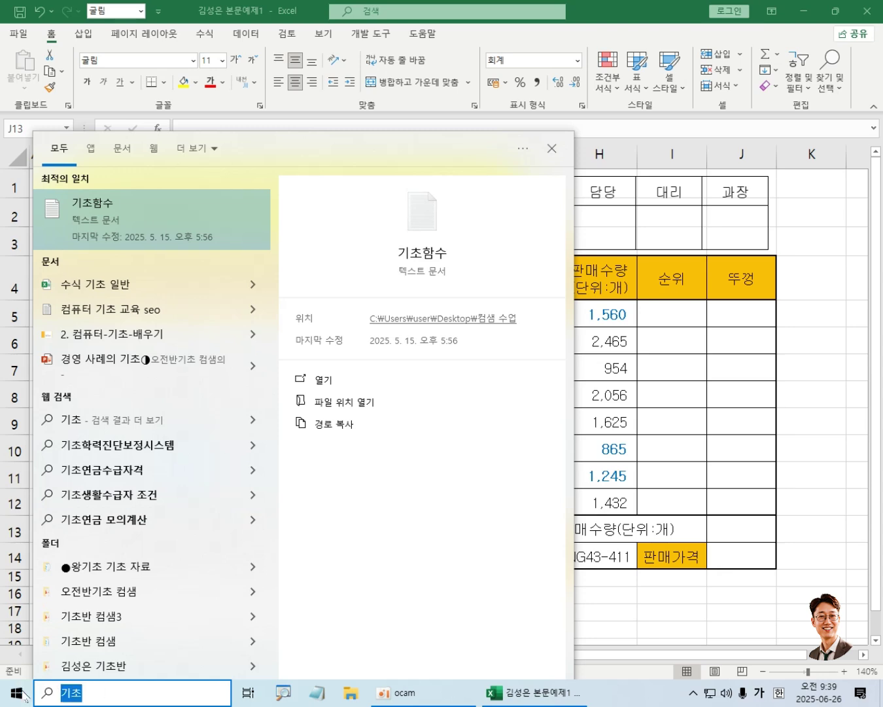
pyautogui.press('BackSpace')
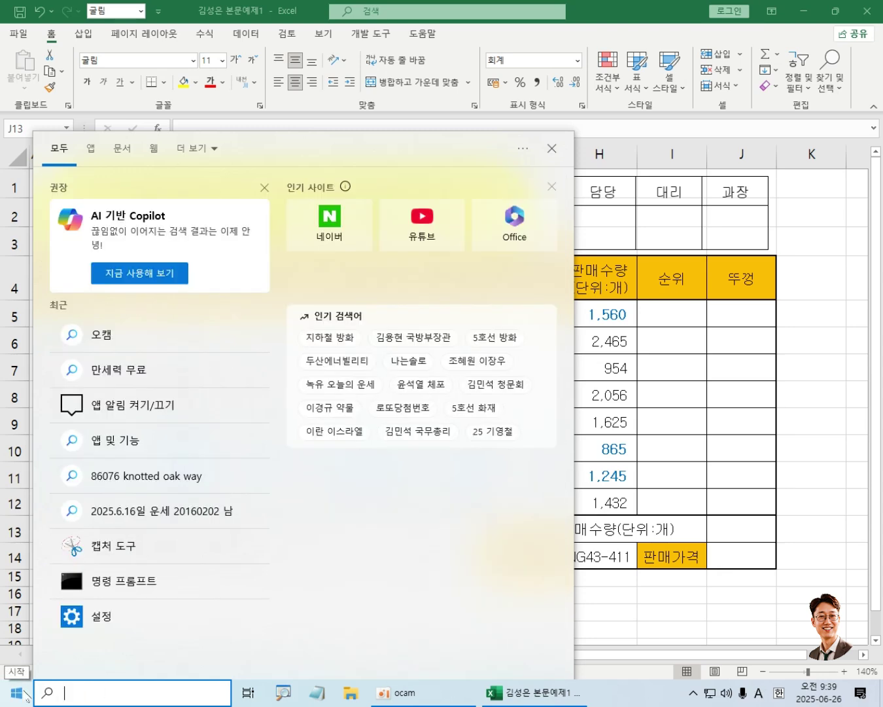
pyautogui.write('itq')
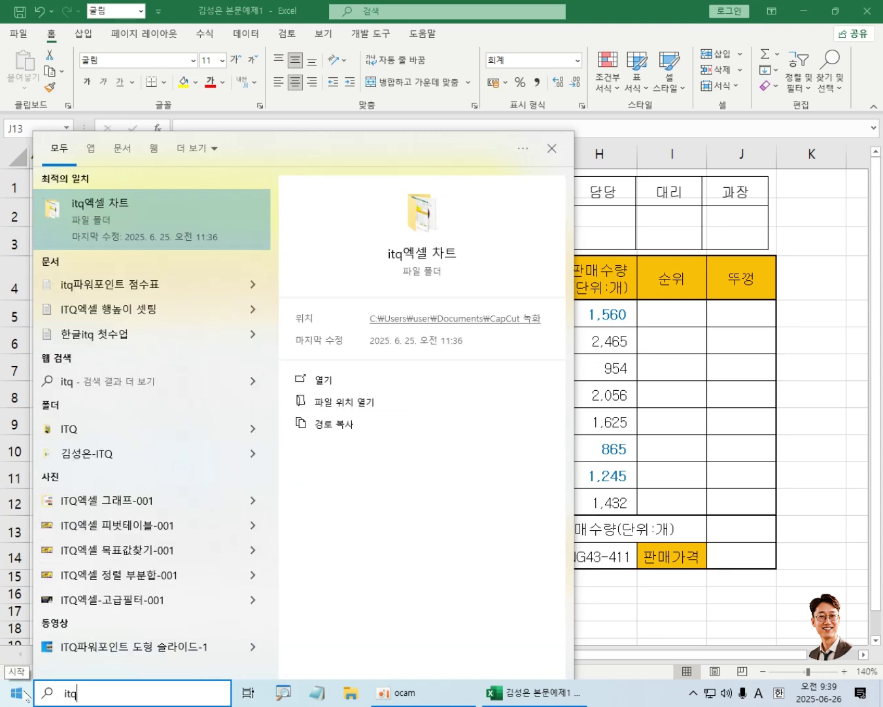
pyautogui.write('엑셀')
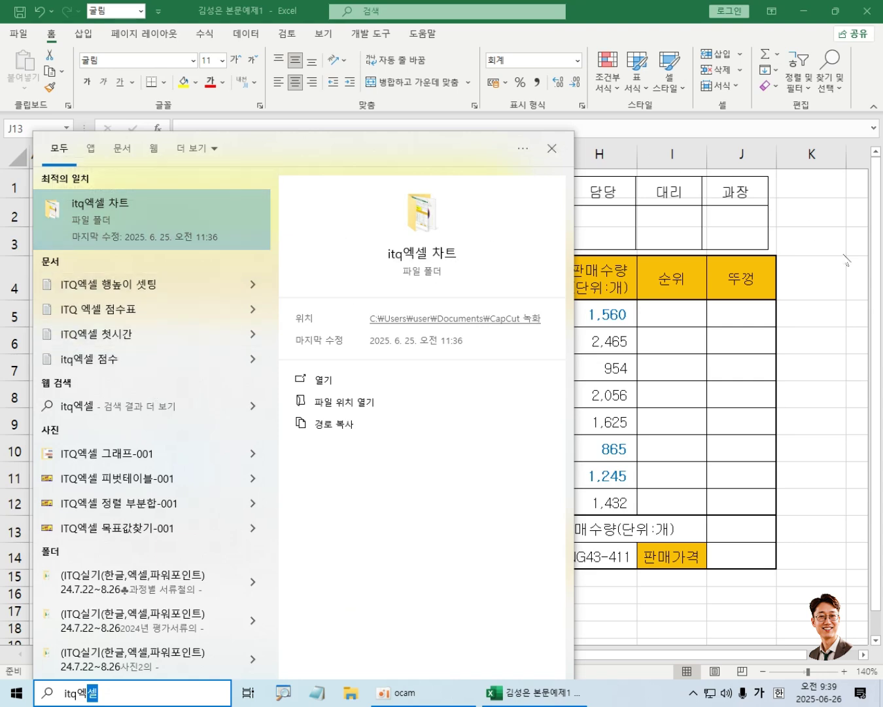
pyautogui.click(744, 332)
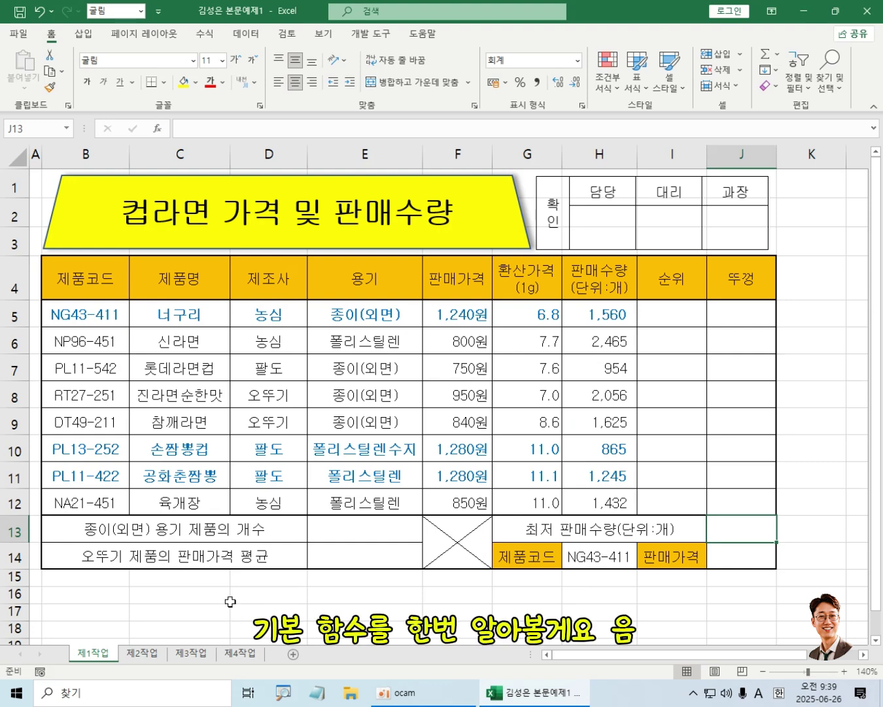
# - Open a blank Notepad document and write the example formula =MAX(범위 , 3) on the first line
pyautogui.click(320, 698)
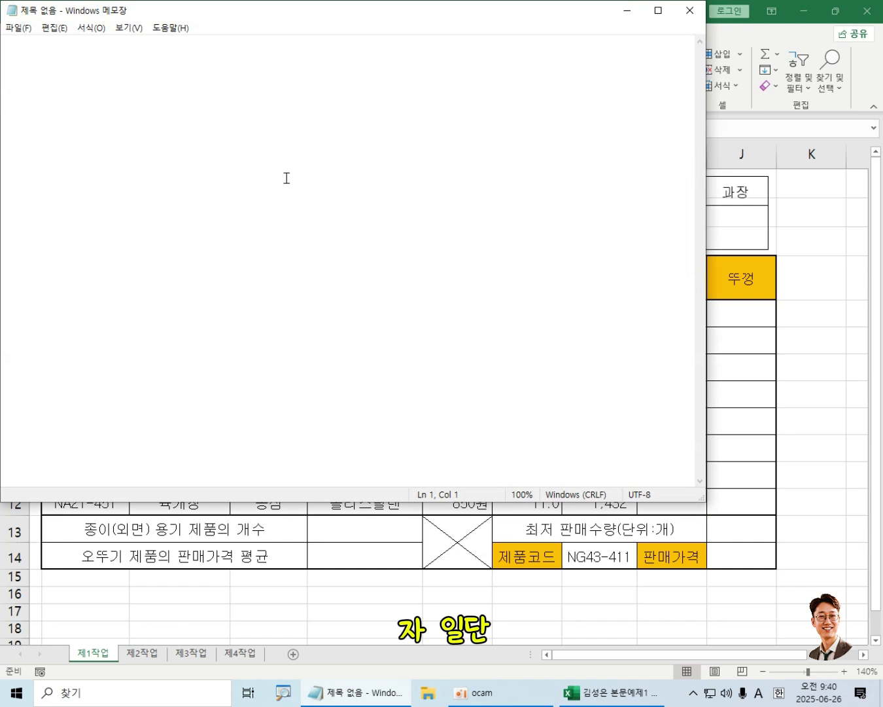
pyautogui.write('=')
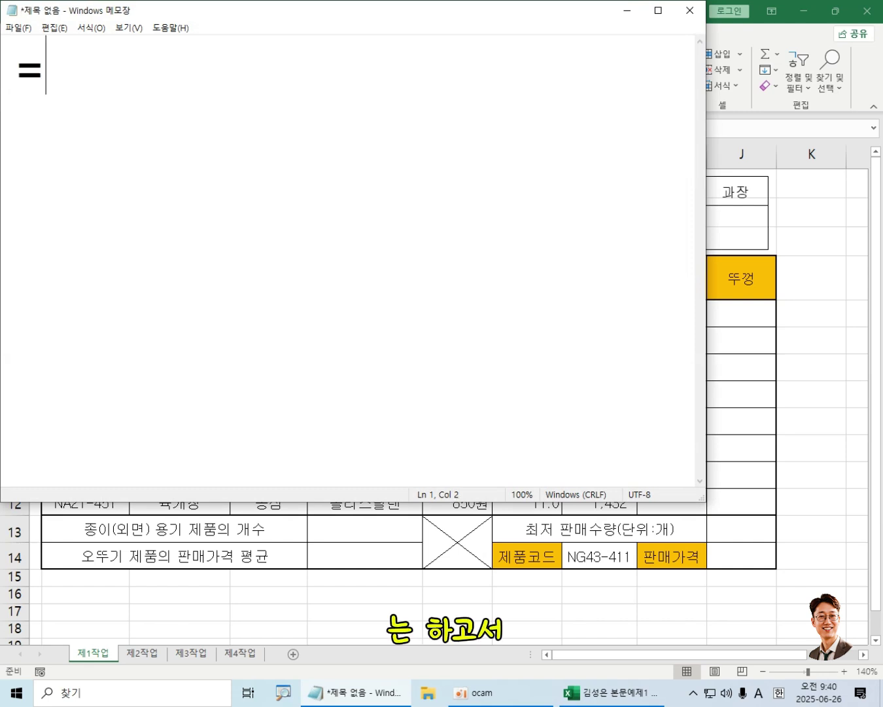
pyautogui.write(',')
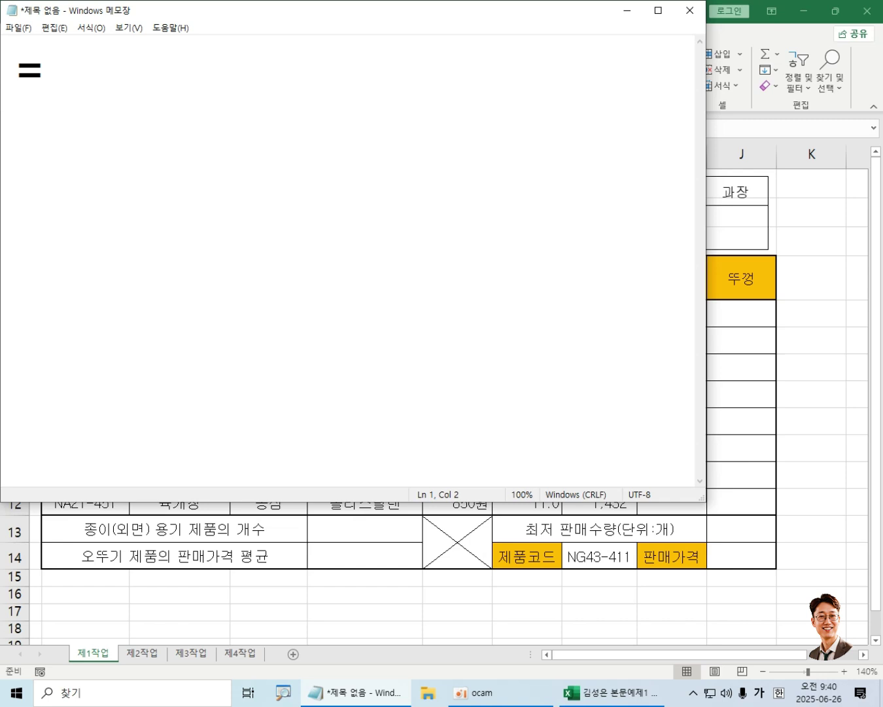
pyautogui.press('Hangul')
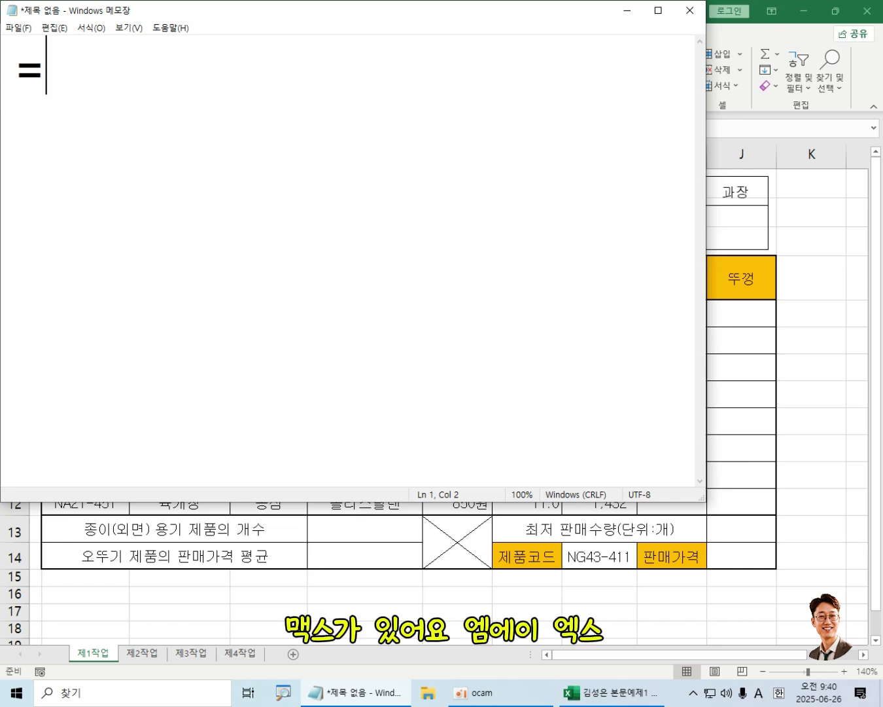
pyautogui.write('MAX')
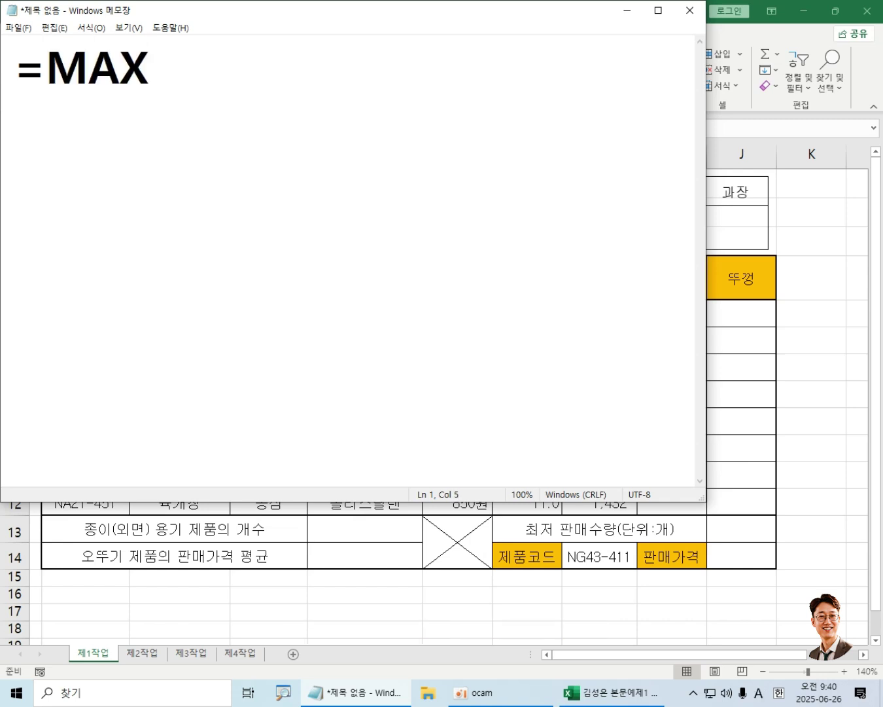
pyautogui.write('(')
pyautogui.press('Hangul')
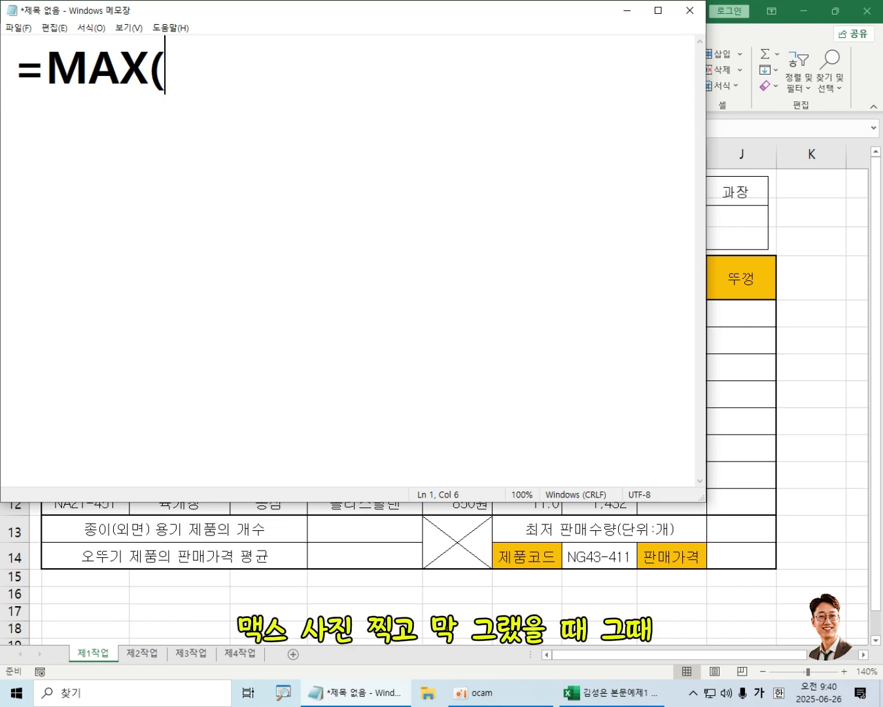
pyautogui.write('범우')
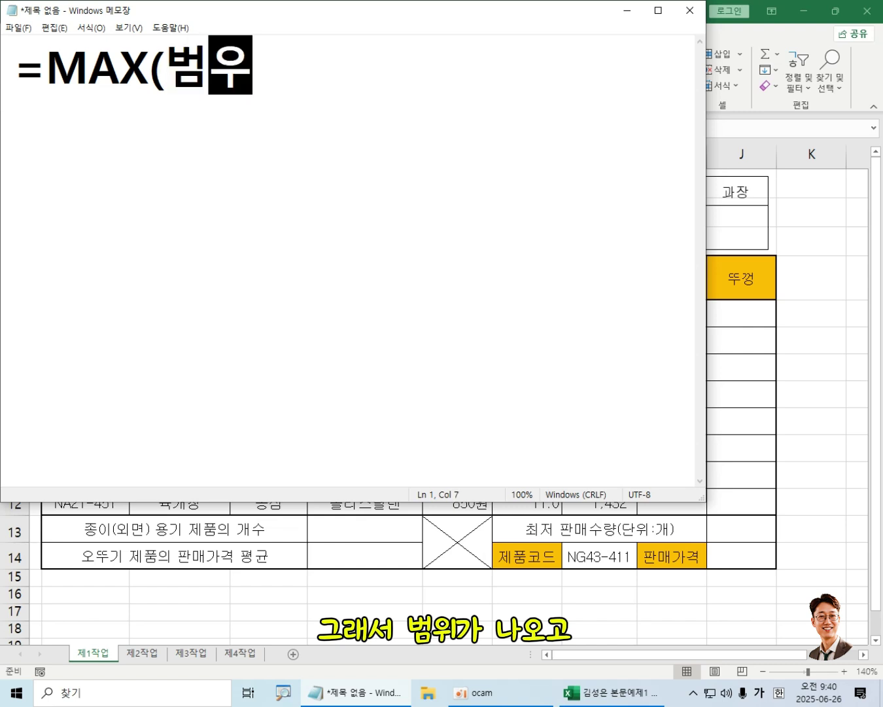
pyautogui.write('ㅣ')
pyautogui.write(' , ')
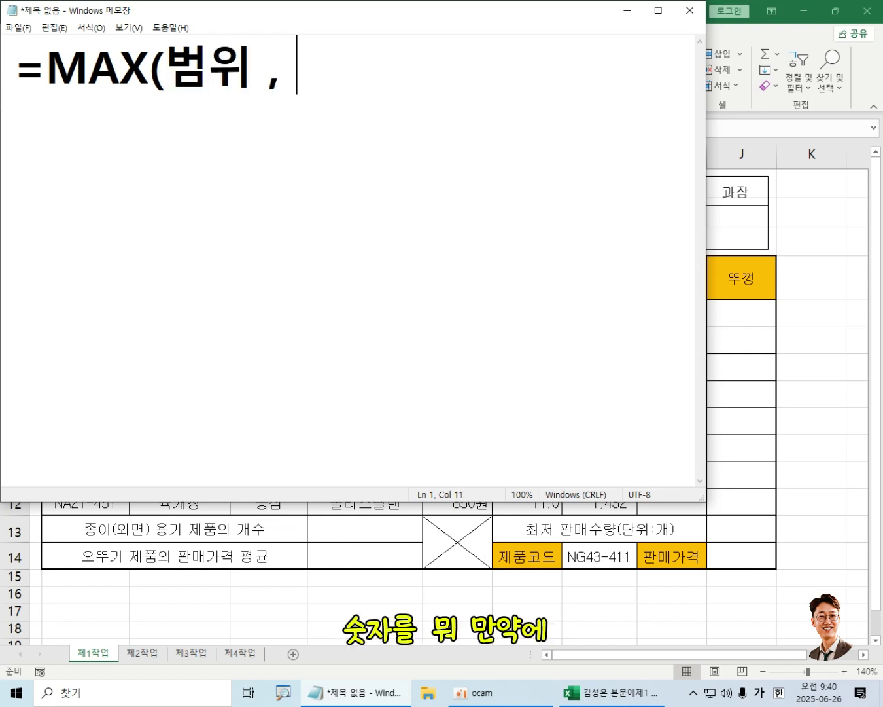
pyautogui.write('3')
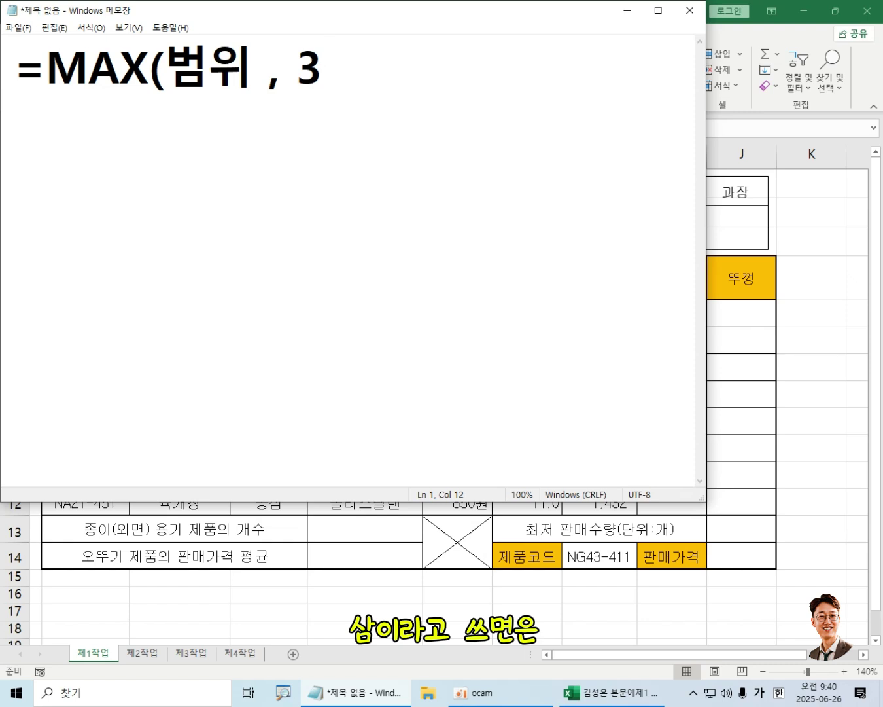
pyautogui.write(')')
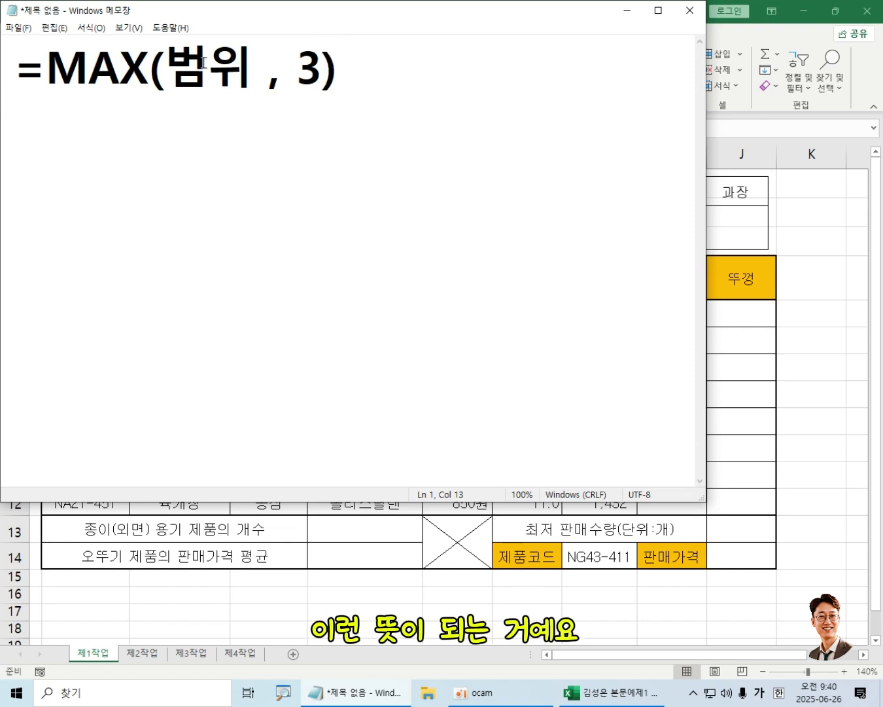
# - Remove the second argument from the MAX example in Notepad, leaving =MAX(범위)
pyautogui.moveTo(169, 62); pyautogui.dragTo(321, 66)
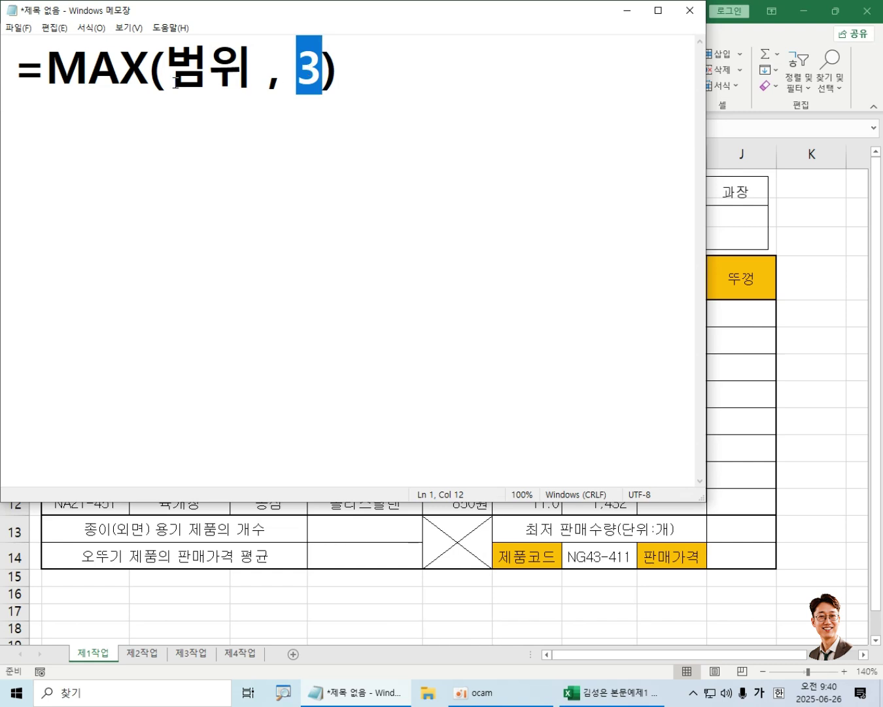
pyautogui.moveTo(64, 66); pyautogui.dragTo(120, 65)
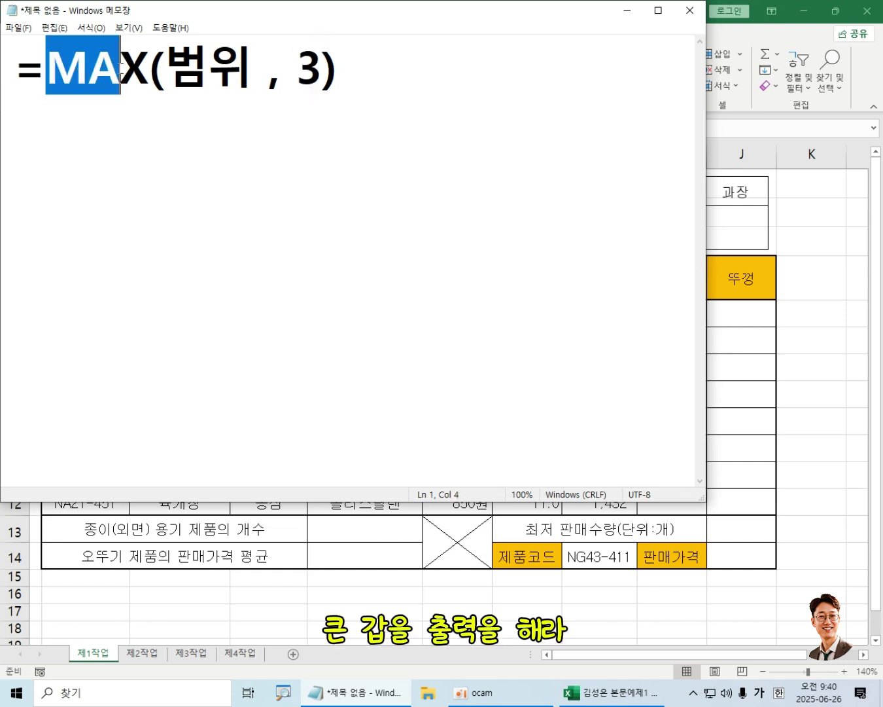
pyautogui.click(376, 76)
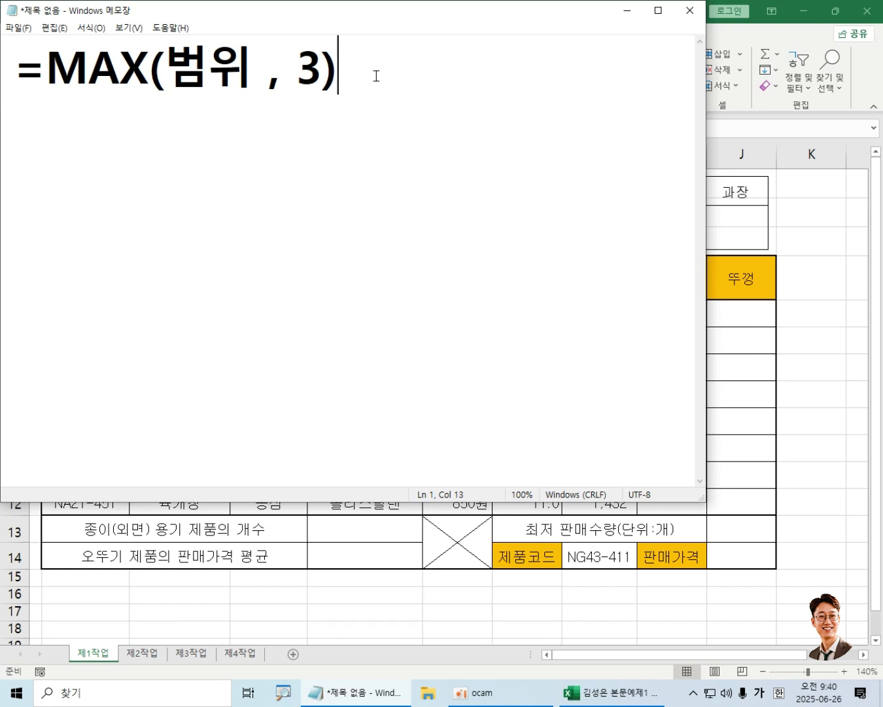
pyautogui.click(300, 71)
pyautogui.moveTo(300, 72); pyautogui.dragTo(319, 70)
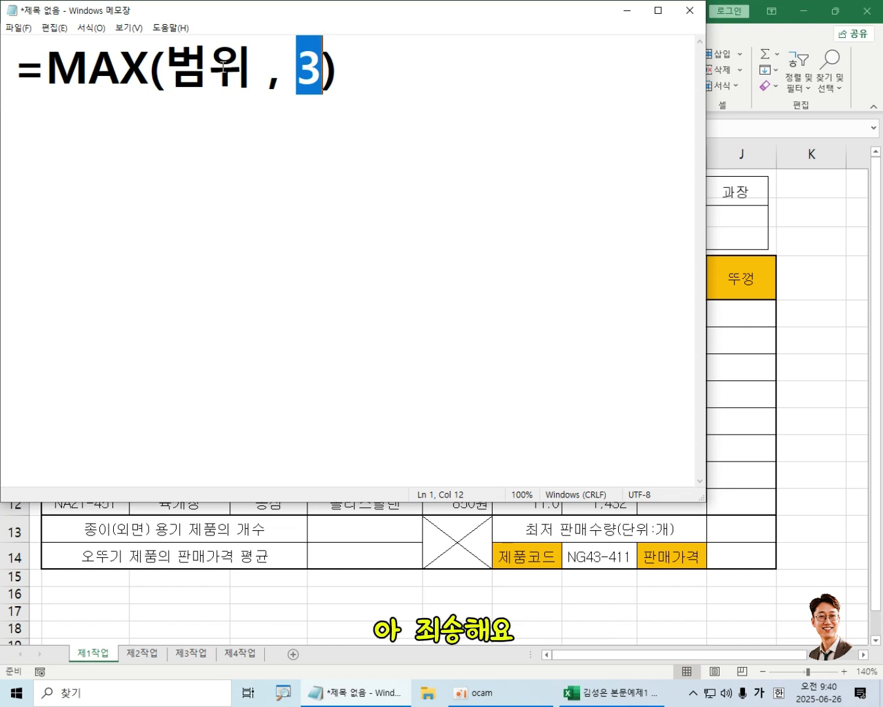
pyautogui.moveTo(253, 66); pyautogui.dragTo(316, 65)
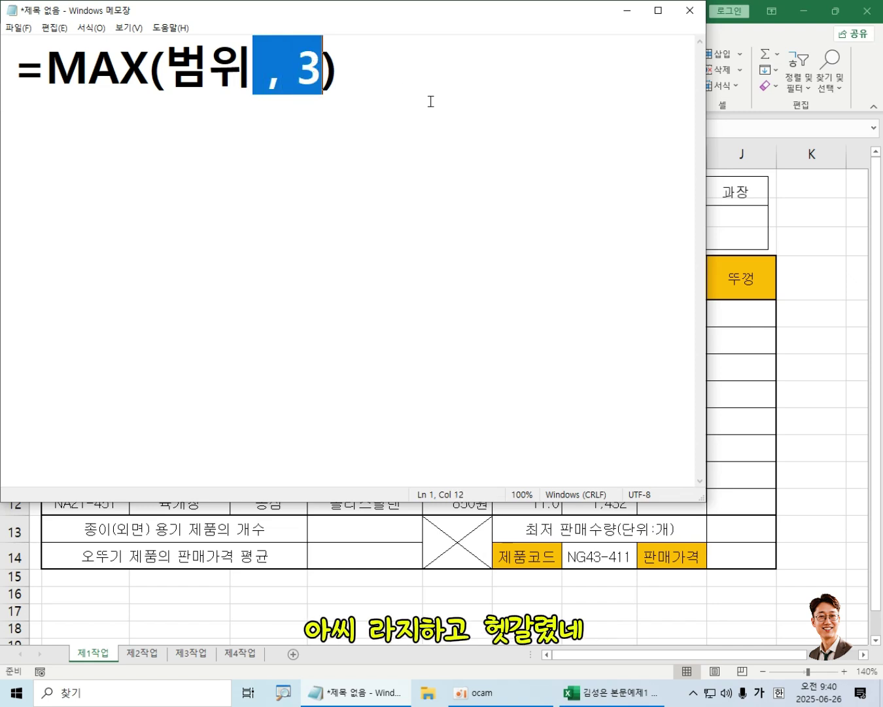
pyautogui.press('BackSpace')
pyautogui.click(290, 70)
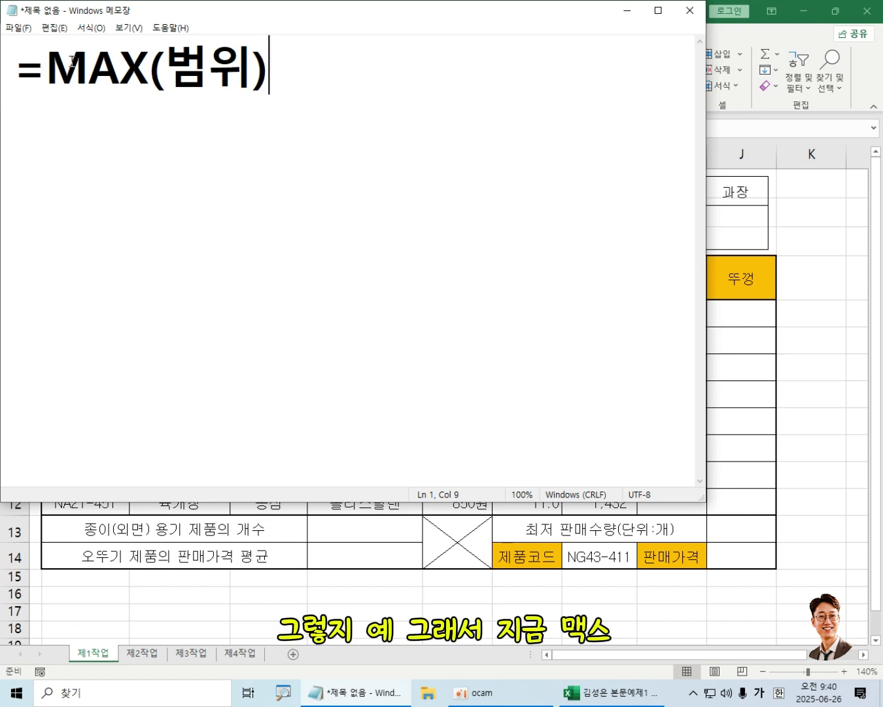
pyautogui.moveTo(48, 71); pyautogui.dragTo(237, 66)
pyautogui.click(286, 70)
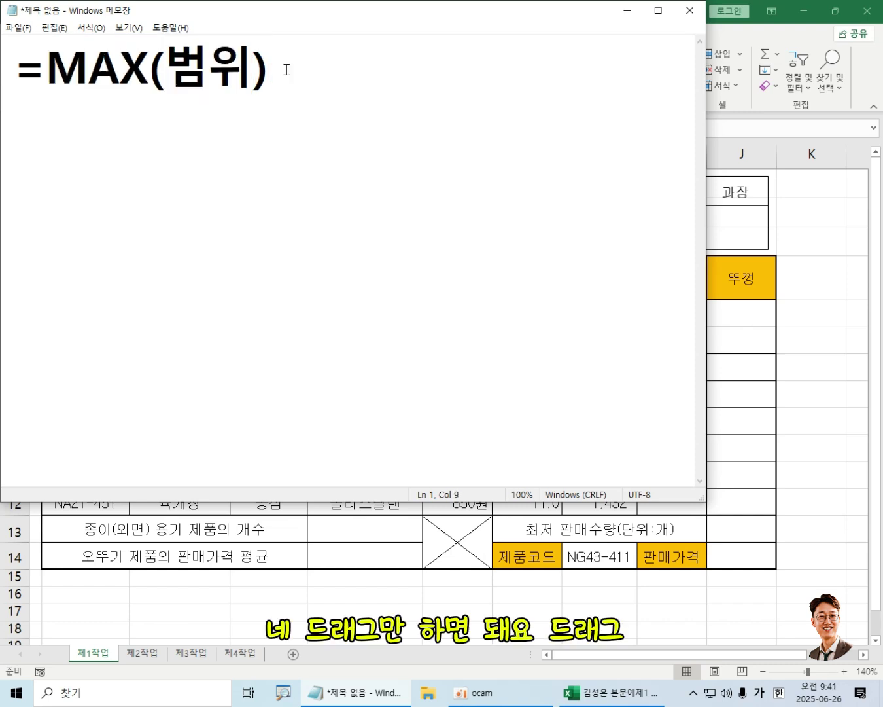
# - Write the example formula =MIN(범위) on a new line below the MAX example
pyautogui.press('Return')
pyautogui.write('=ㅡ')
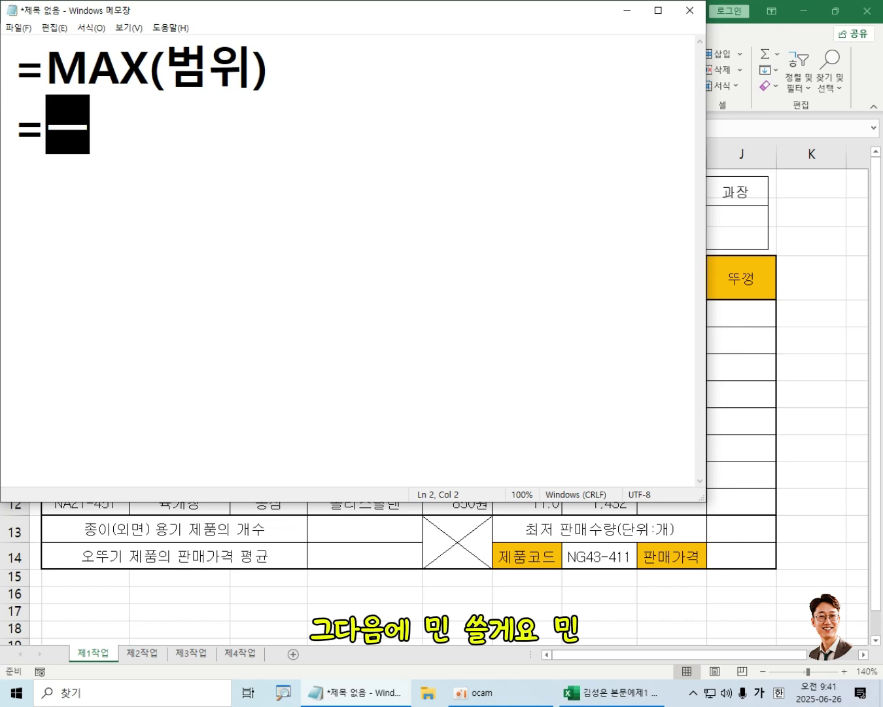
pyautogui.press('Hangul')
pyautogui.press('BackSpace')
pyautogui.write('MI')
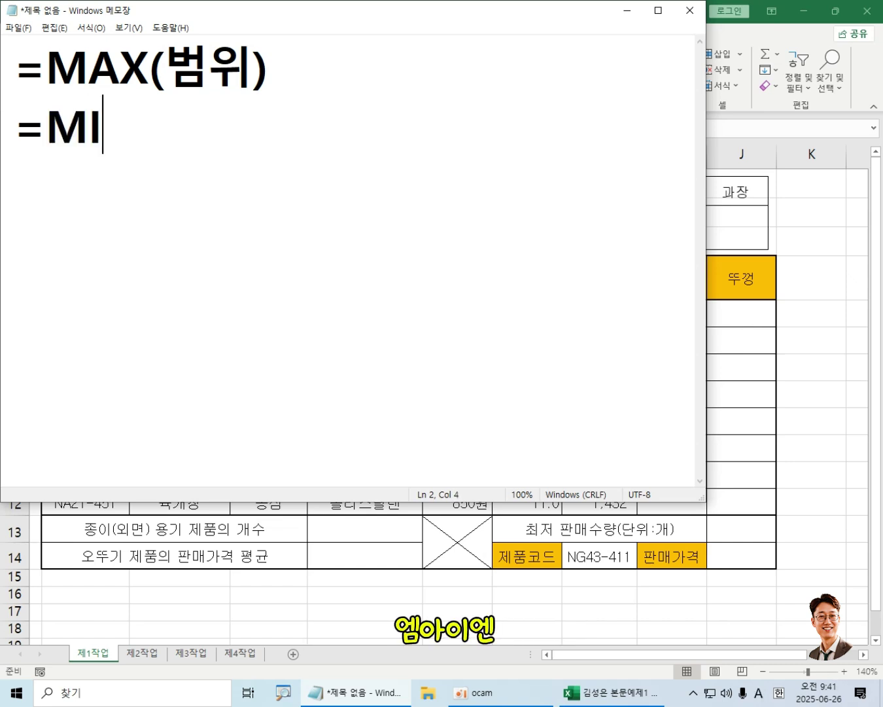
pyautogui.write('B')
pyautogui.press('BackSpace')
pyautogui.write('N(')
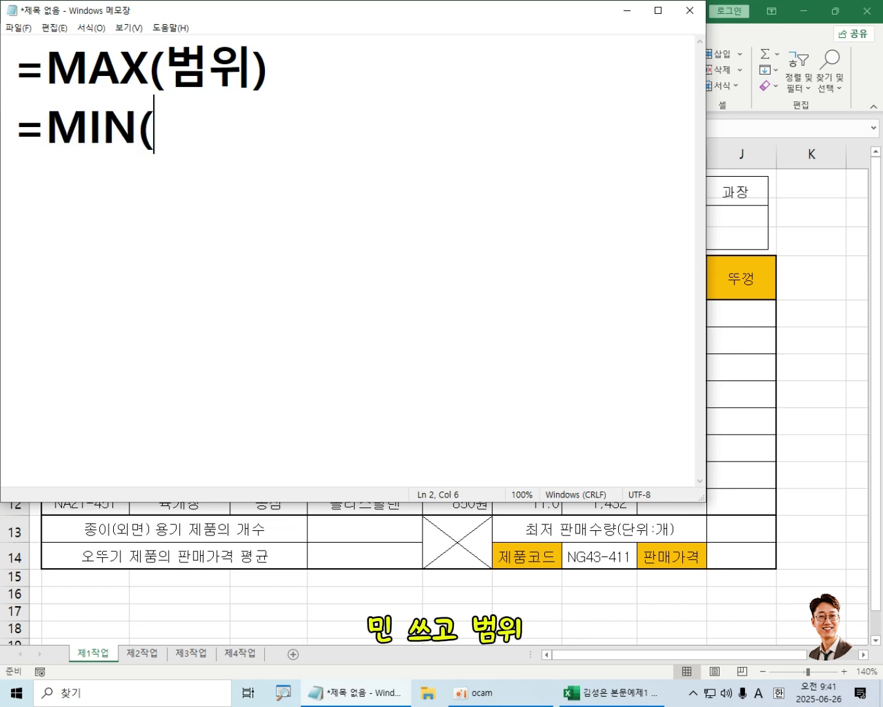
pyautogui.press('Hangul')
pyautogui.write('범위)')
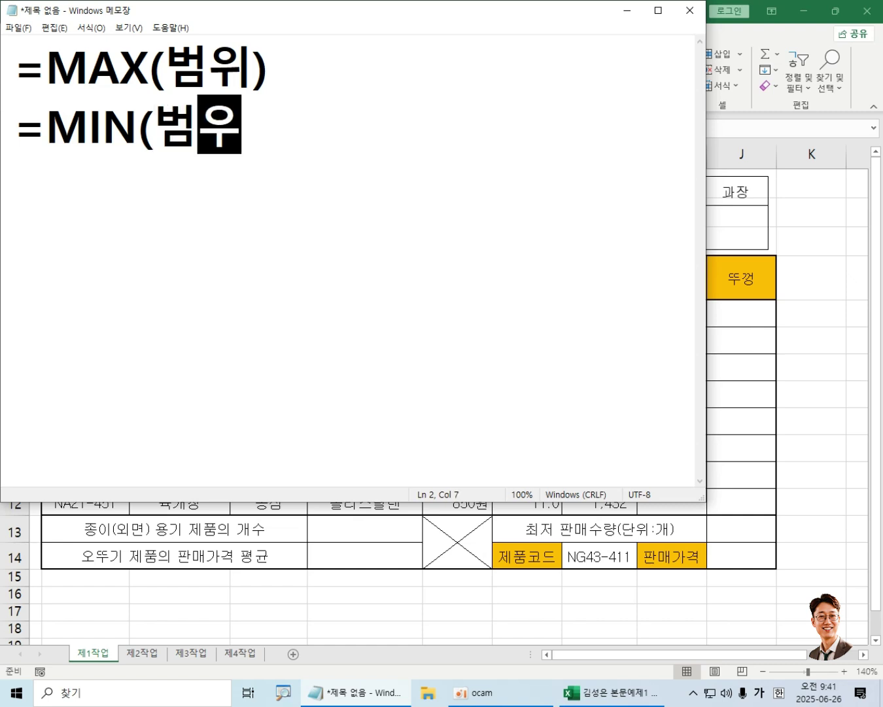
# - Add the description 최대값 after the MAX example and 최소값 after the MIN example
pyautogui.click(290, 70)
pyautogui.press('Hangul')
pyautogui.write('RK')
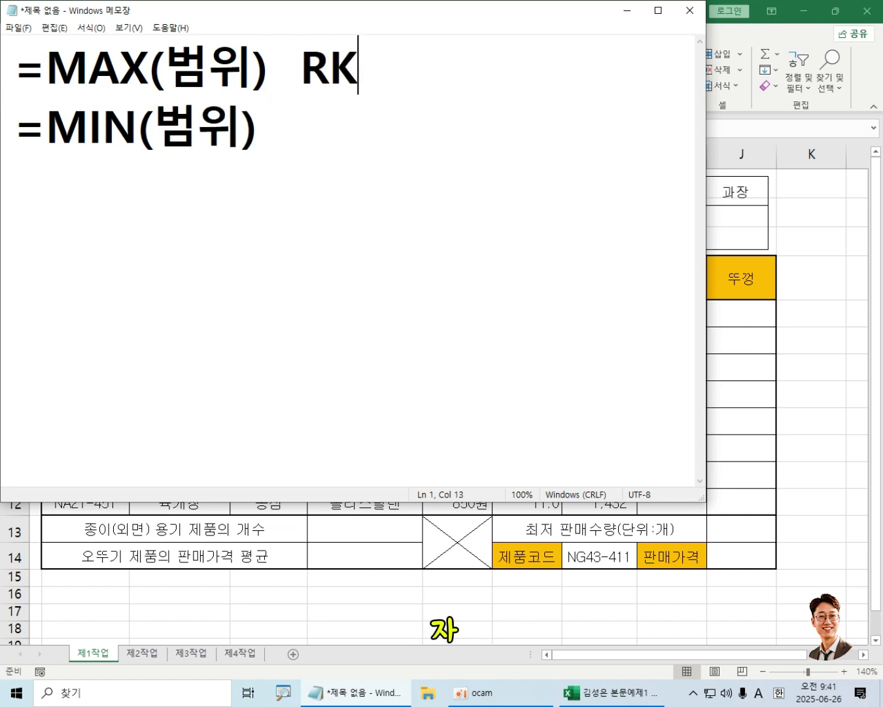
pyautogui.press('BackSpace')
pyautogui.press('BackSpace')
pyautogui.write('최대값')
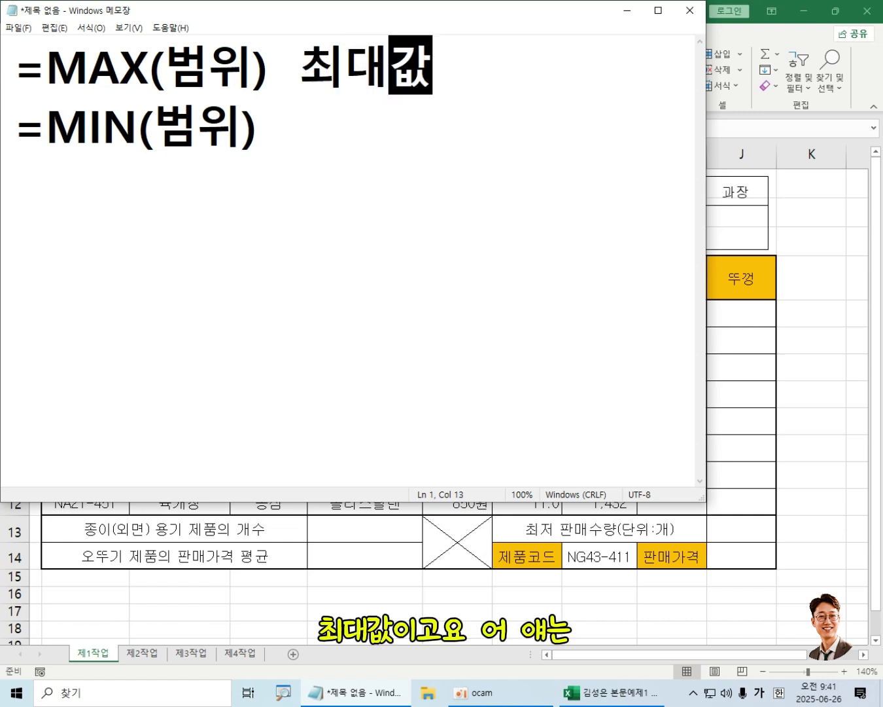
pyautogui.press('Down')
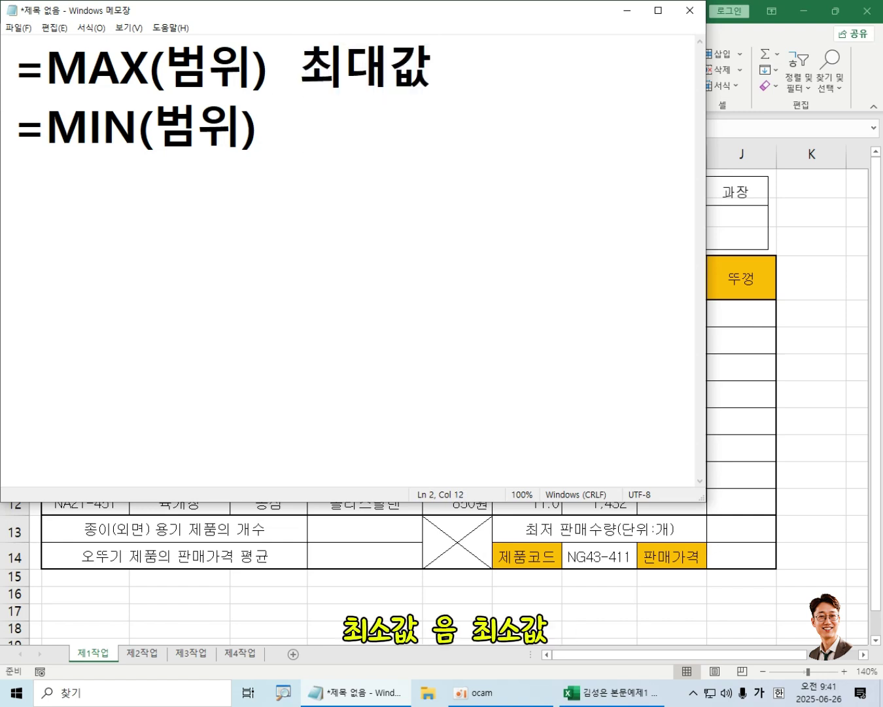
pyautogui.write('최솨')
pyautogui.press('BackSpace')
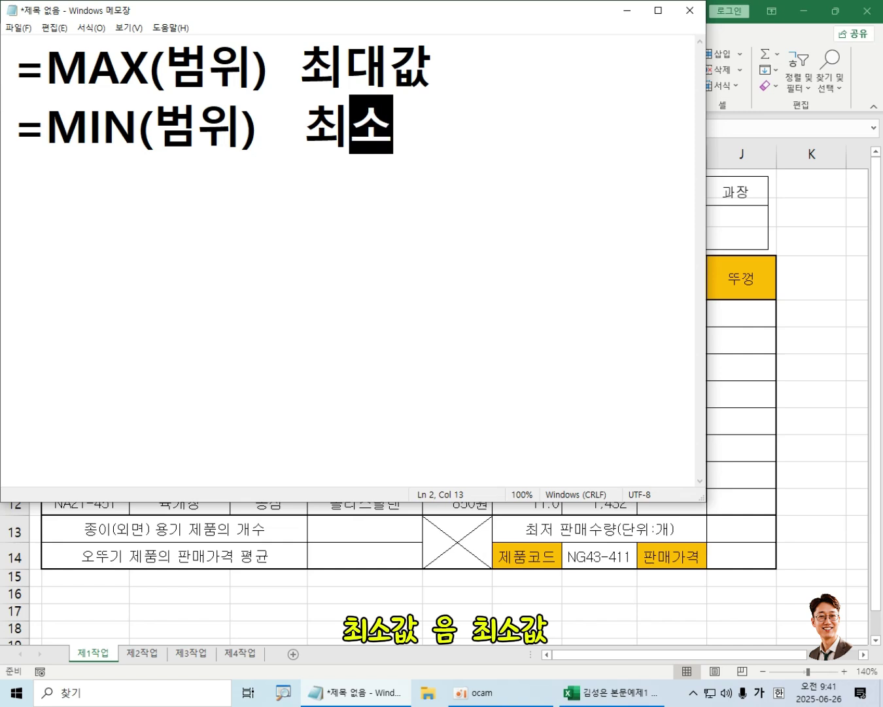
pyautogui.write('값')
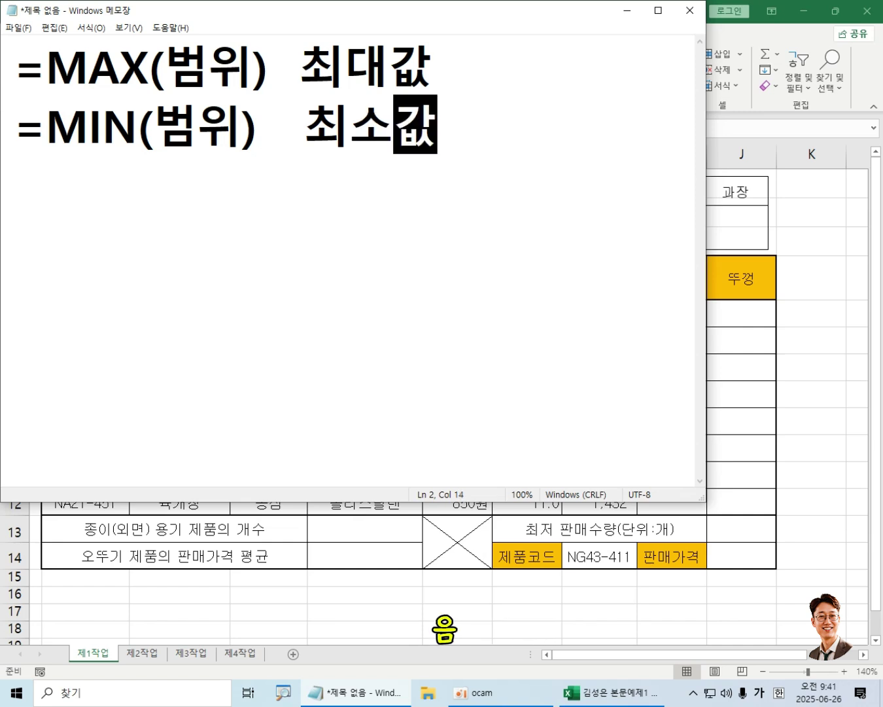
# - Add a third line with the example formula =LARGE(범위 , 3) followed by the description 3번째로 큰값
pyautogui.press('Return')
pyautogui.write('=')
pyautogui.press('Hangul')
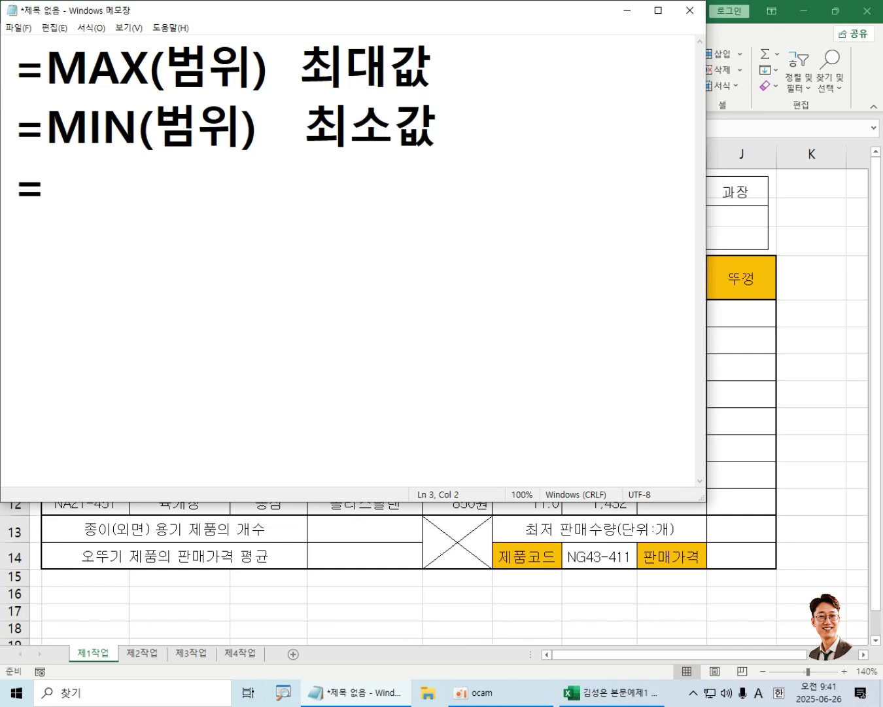
pyautogui.write('LARGE')
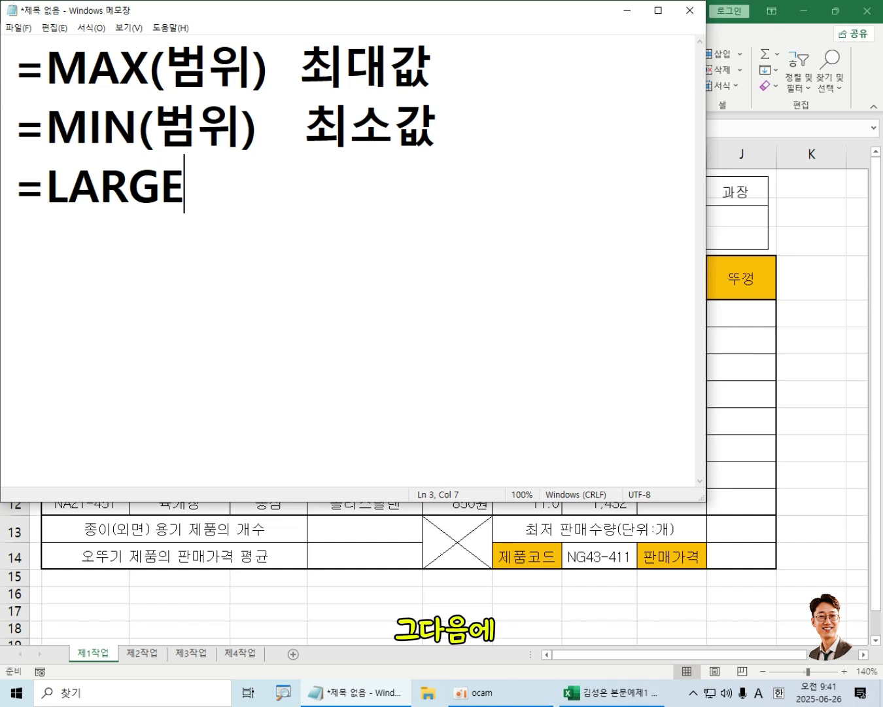
pyautogui.write('(')
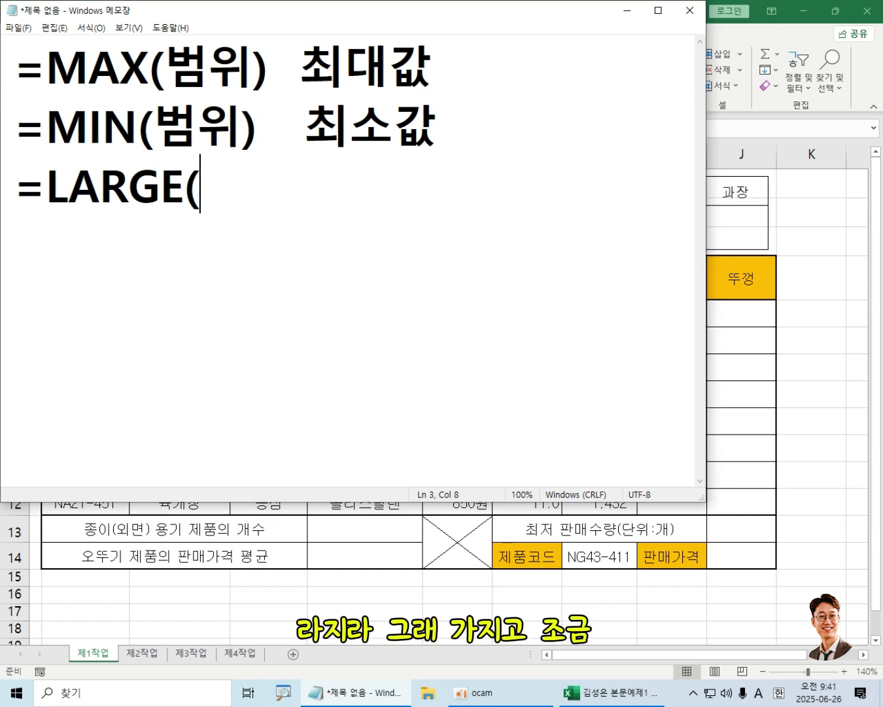
pyautogui.write('QJ')
pyautogui.press('BackSpace')
pyautogui.press('BackSpace')
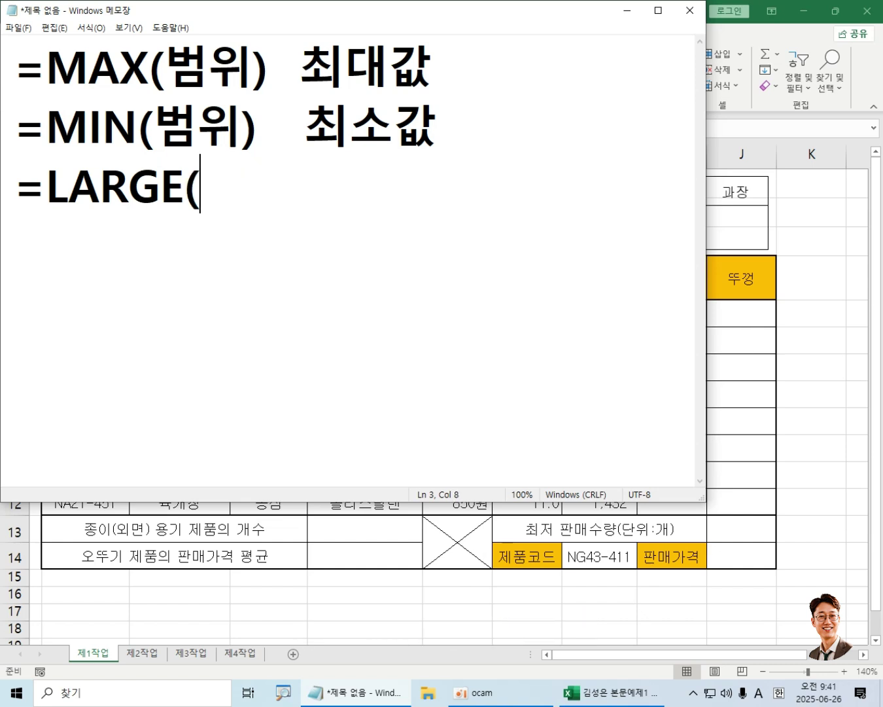
pyautogui.press('Hangul')
pyautogui.write('범위')
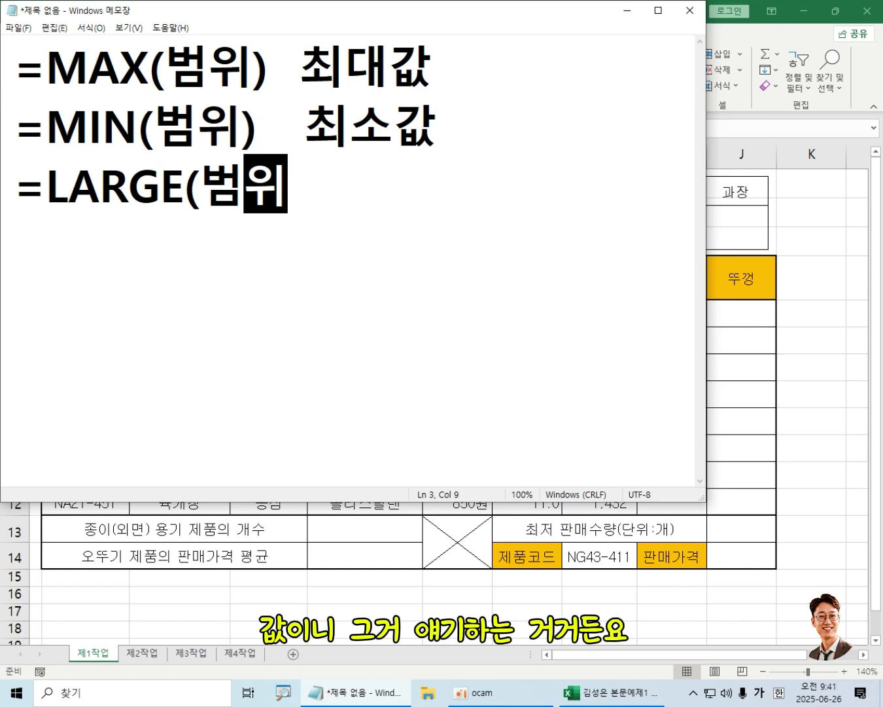
pyautogui.write(' , 3')
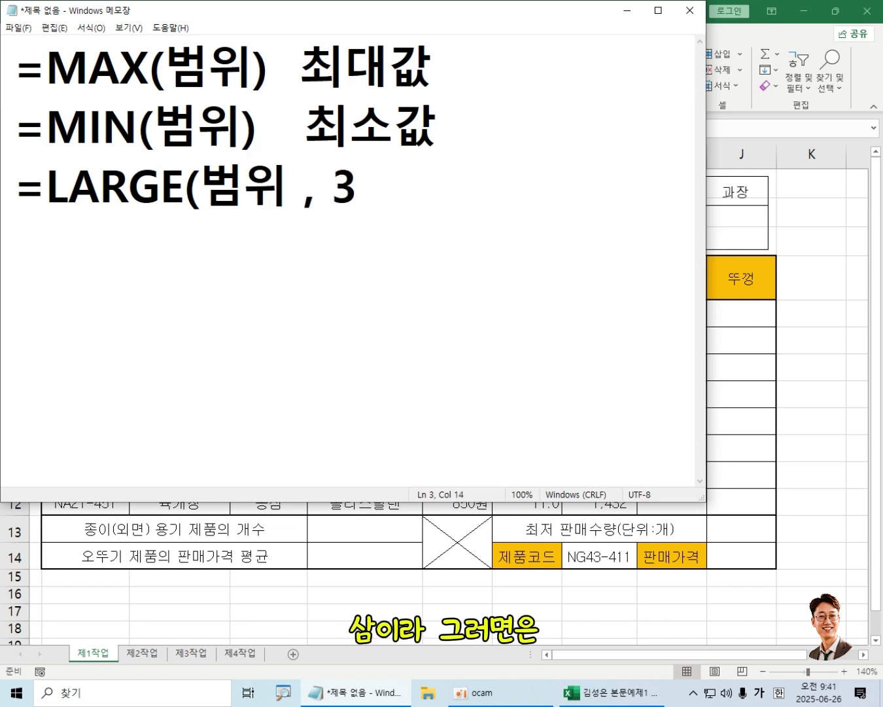
pyautogui.write(')  3')
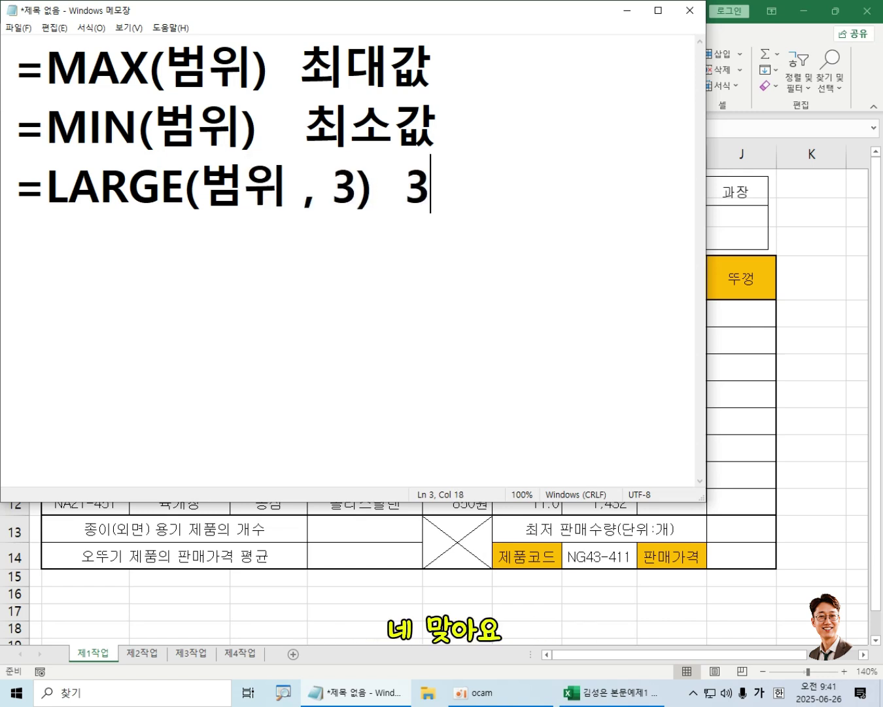
pyautogui.write('번째로 ')
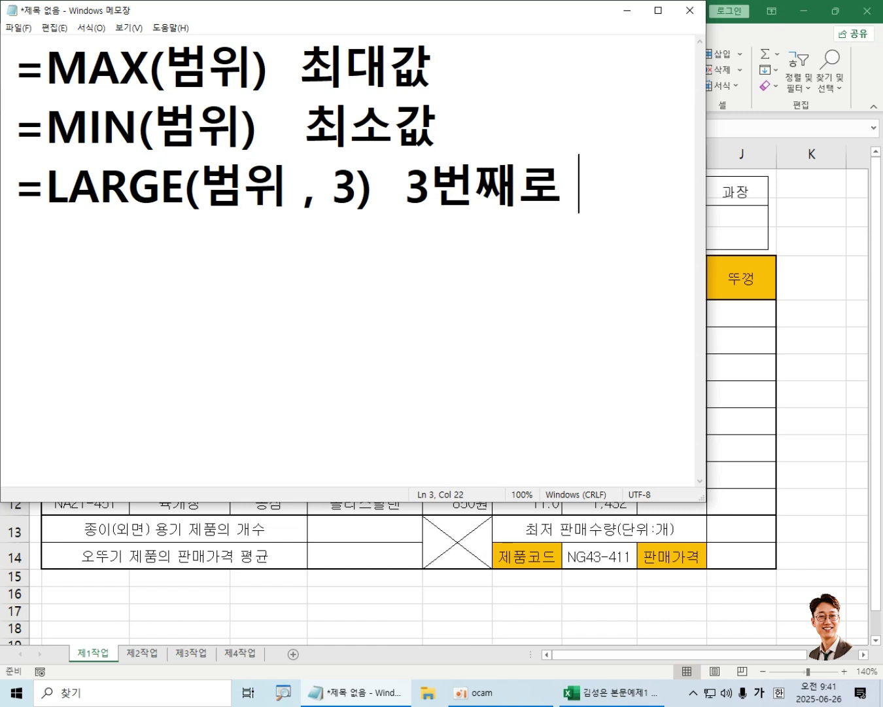
pyautogui.write('큰값')
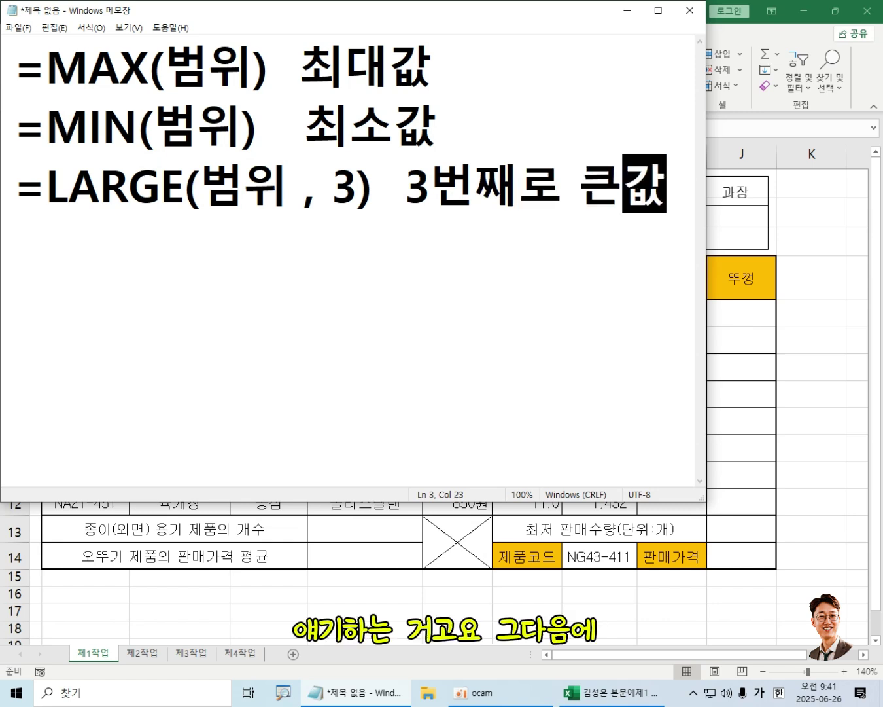
# - Write the example formula =SMALL(범위, 3) on the fourth line, with a single space before the 3
pyautogui.press('Return')
pyautogui.write('=')
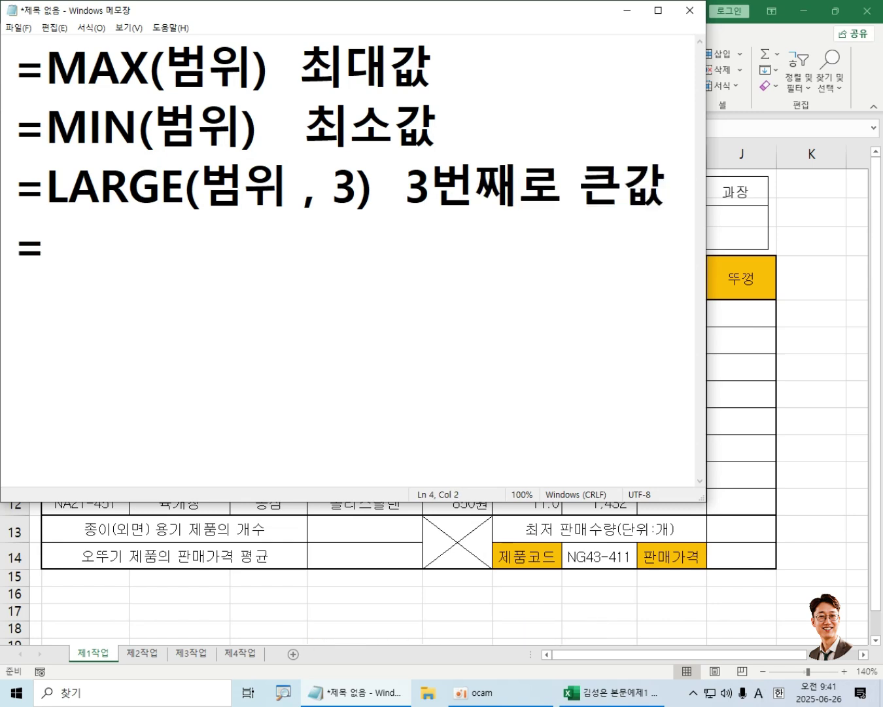
pyautogui.press('Hangul')
pyautogui.write('SMALL')
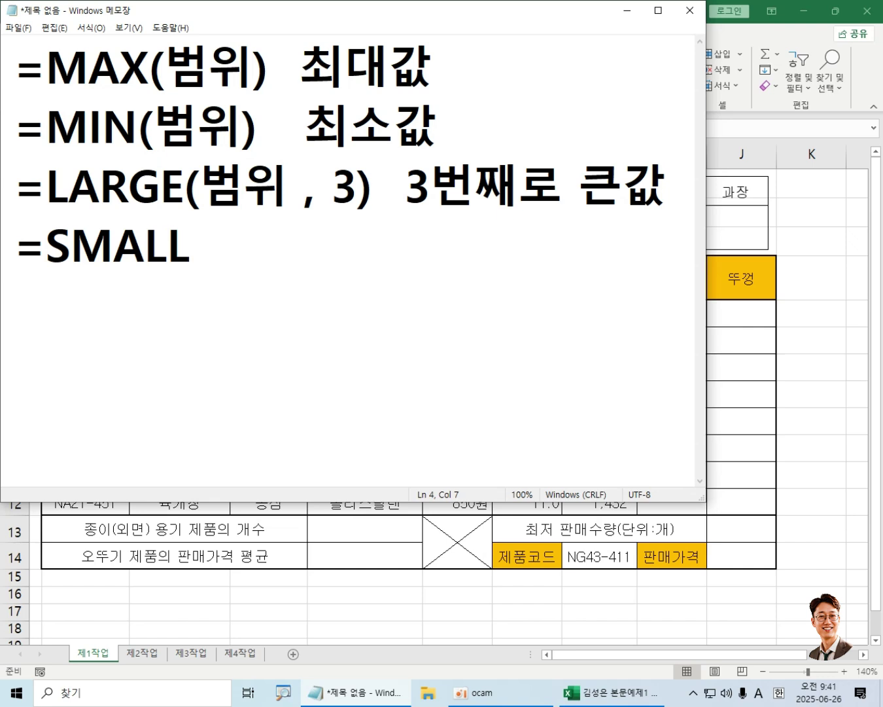
pyautogui.write('(QJ')
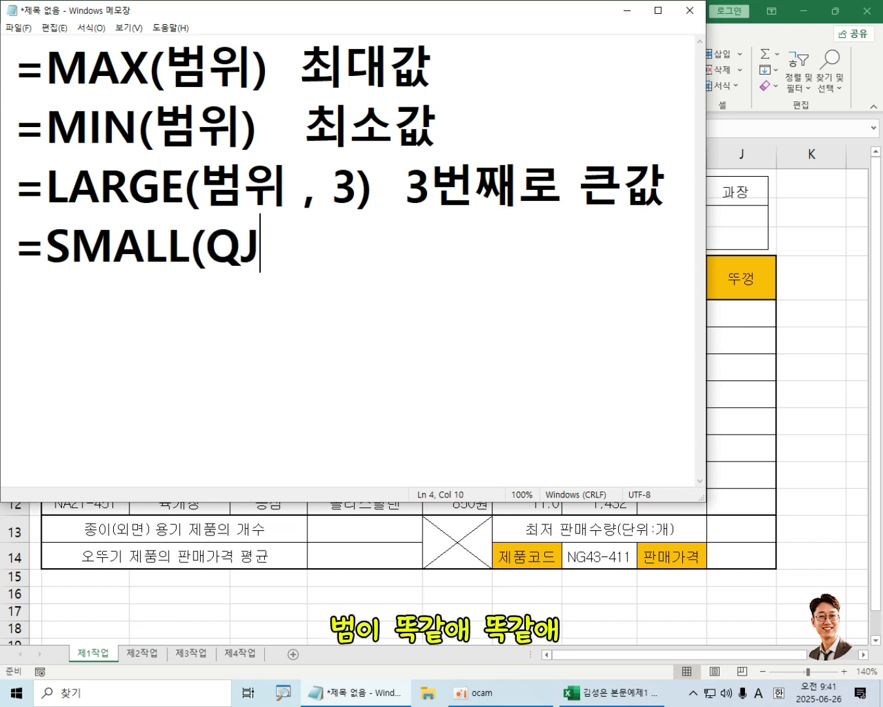
pyautogui.press('BackSpace')
pyautogui.press('BackSpace')
pyautogui.press('Hangul')
pyautogui.write('범위')
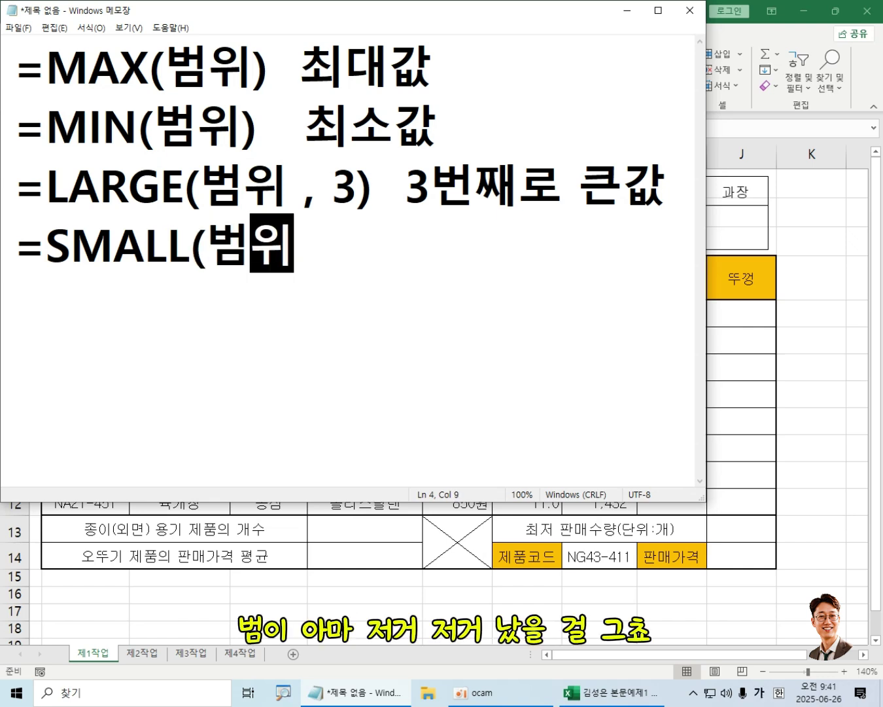
pyautogui.write(', ')
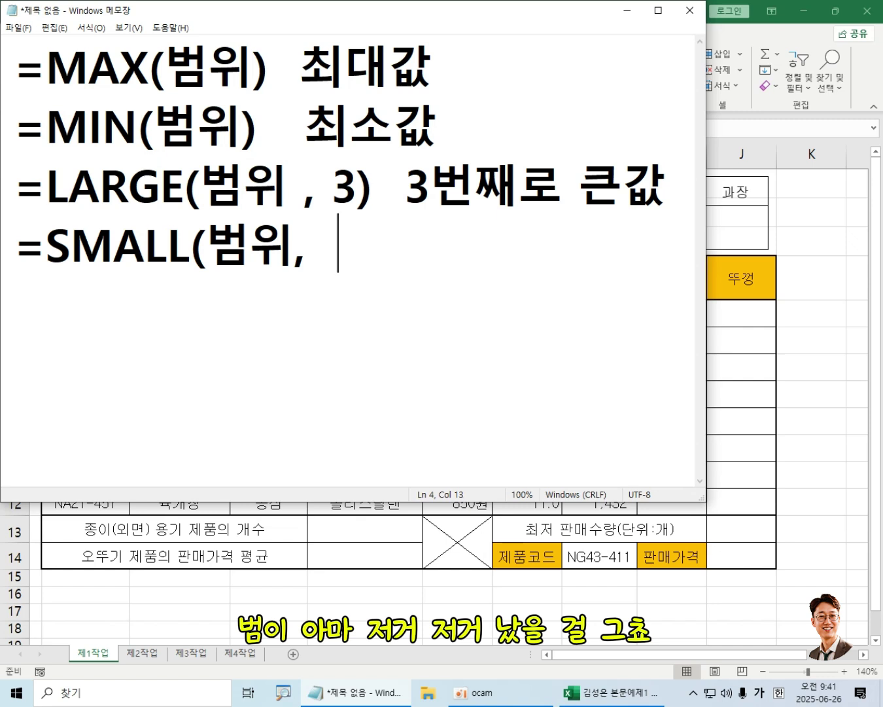
pyautogui.write(' 3)')
pyautogui.press('Left')
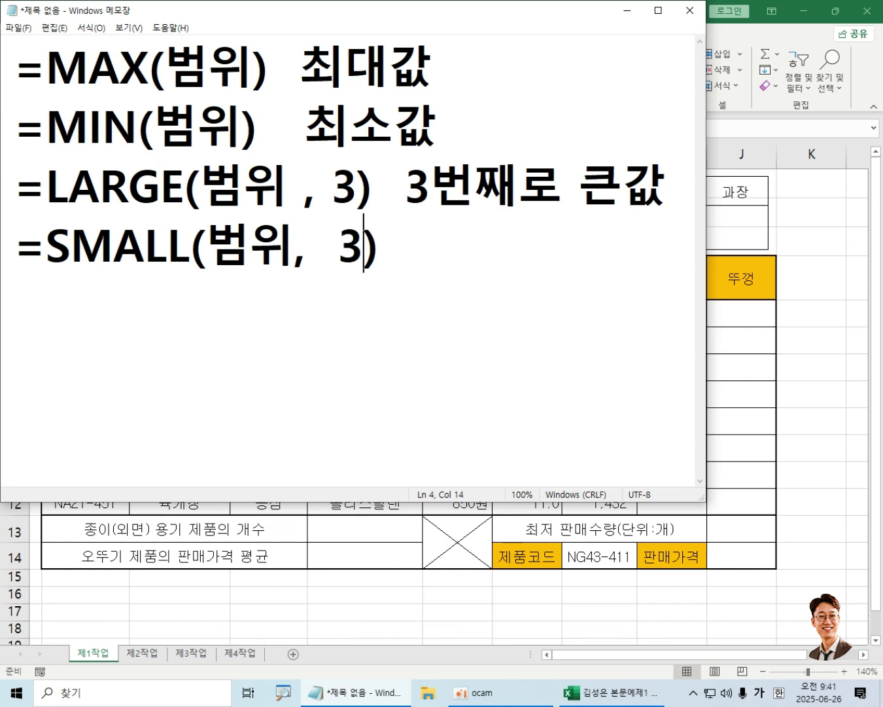
pyautogui.press('Left')
pyautogui.press('BackSpace')
pyautogui.press('End')
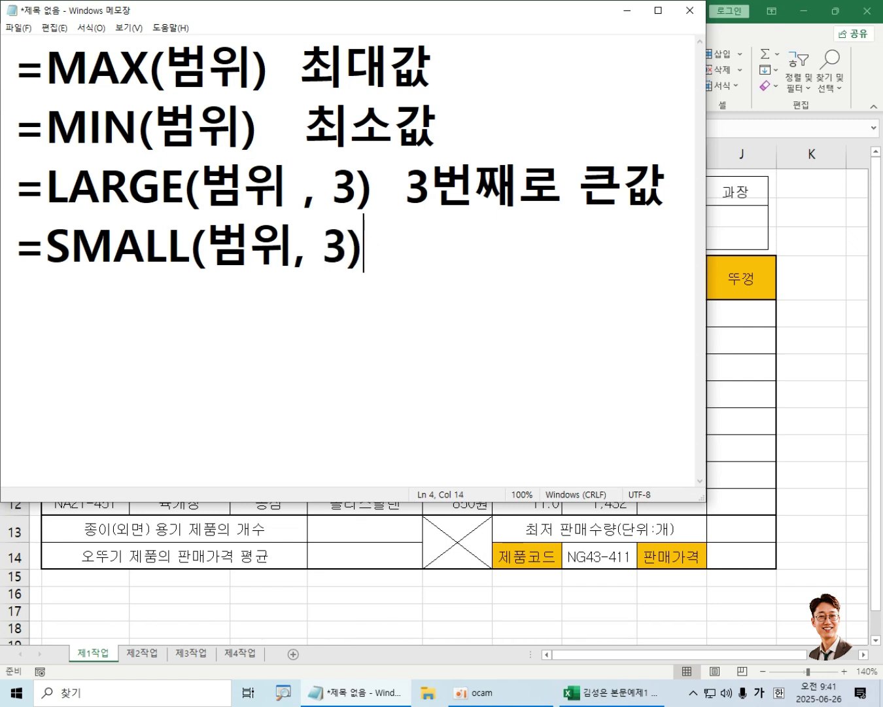
# - Add the description 3번째로 작은값 after the SMALL example and widen the Notepad window to fit it on one line
pyautogui.write('3')
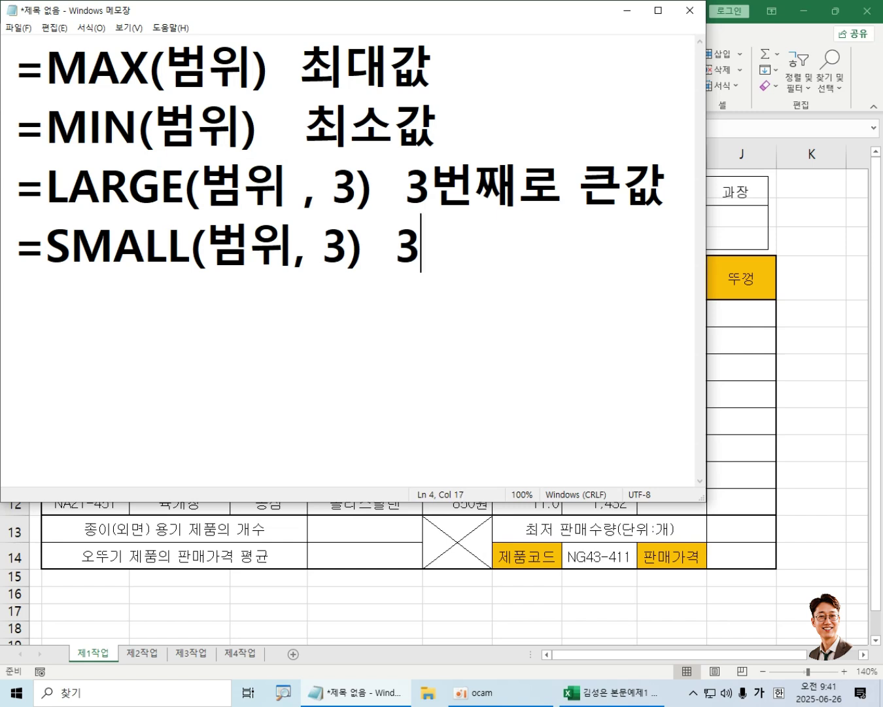
pyautogui.write('ㅂㅓㄴㄴ')
pyautogui.press('BackSpace')
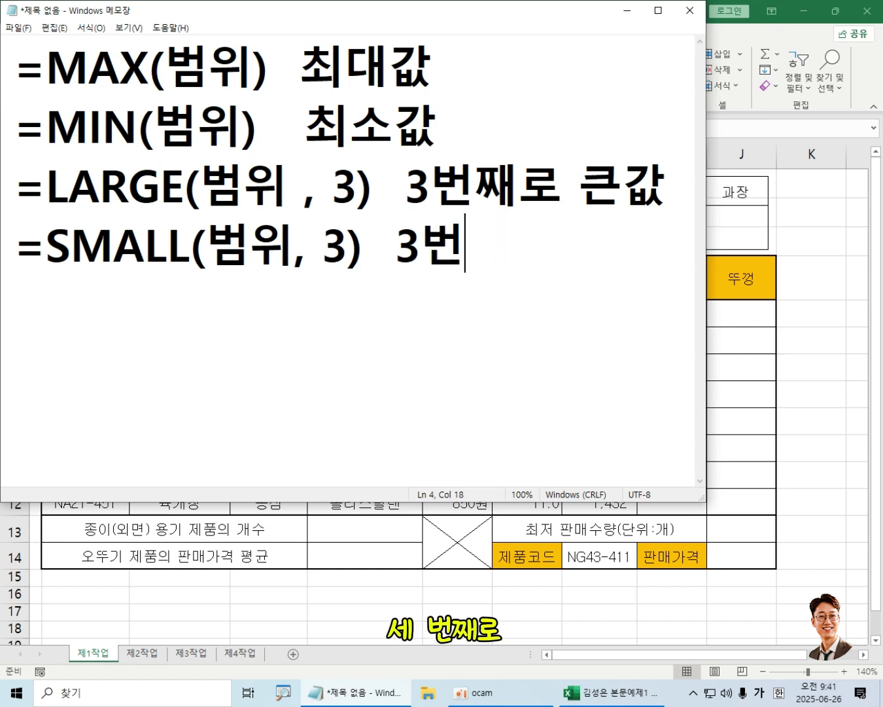
pyautogui.write('ㅉㅐㄹㅗ ㅈㅏㄱㅇㅡㄴ ㄱㅏㅂㅅ')
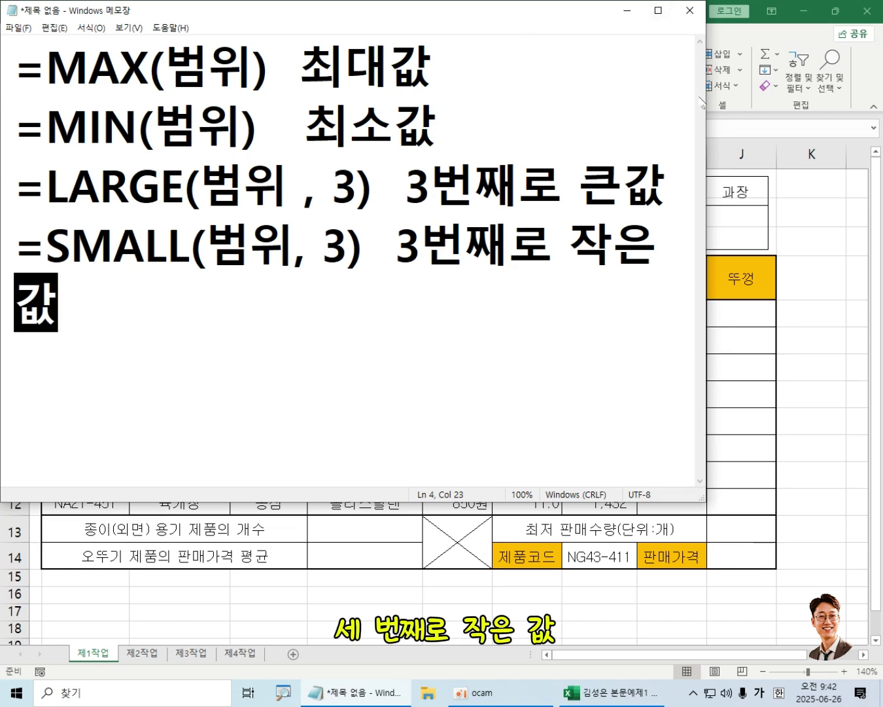
pyautogui.moveTo(700, 90); pyautogui.dragTo(729, 91)
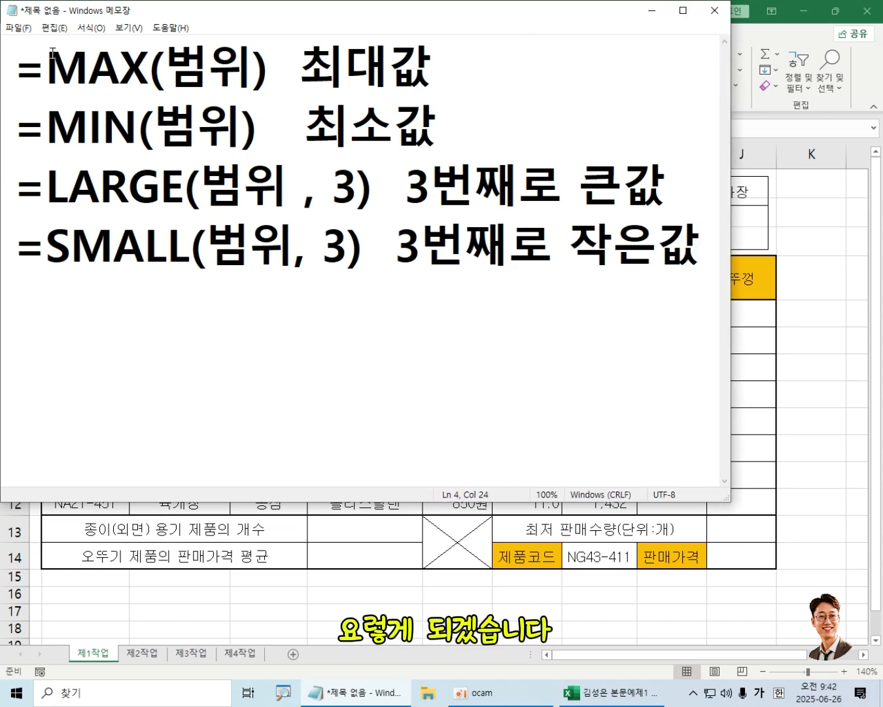
# - Save the notes as a text document named 기본함수 in the 컴샘 수업 folder
pyautogui.click(23, 31)
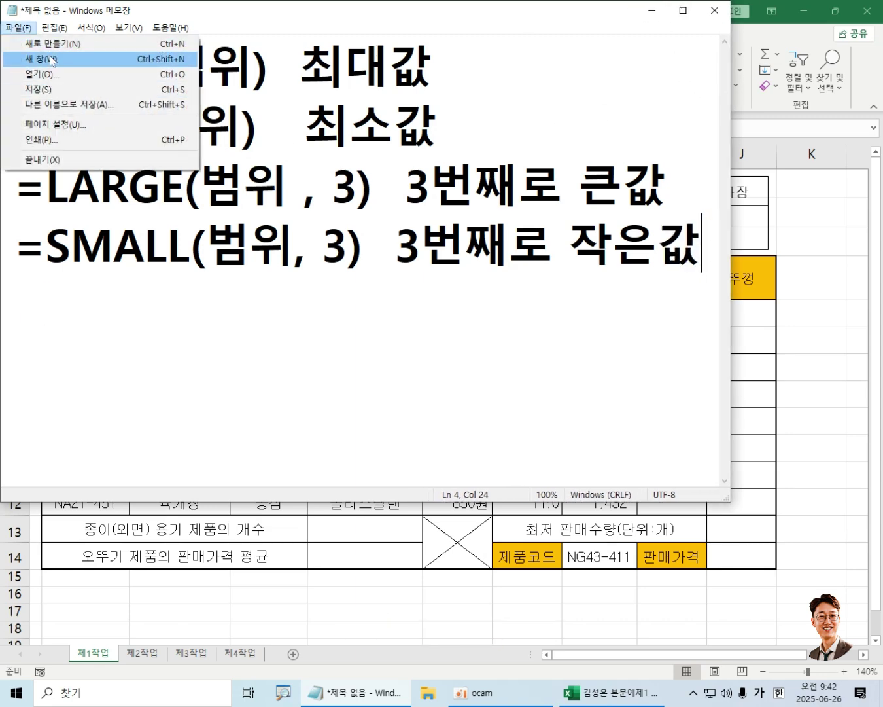
pyautogui.click(53, 89)
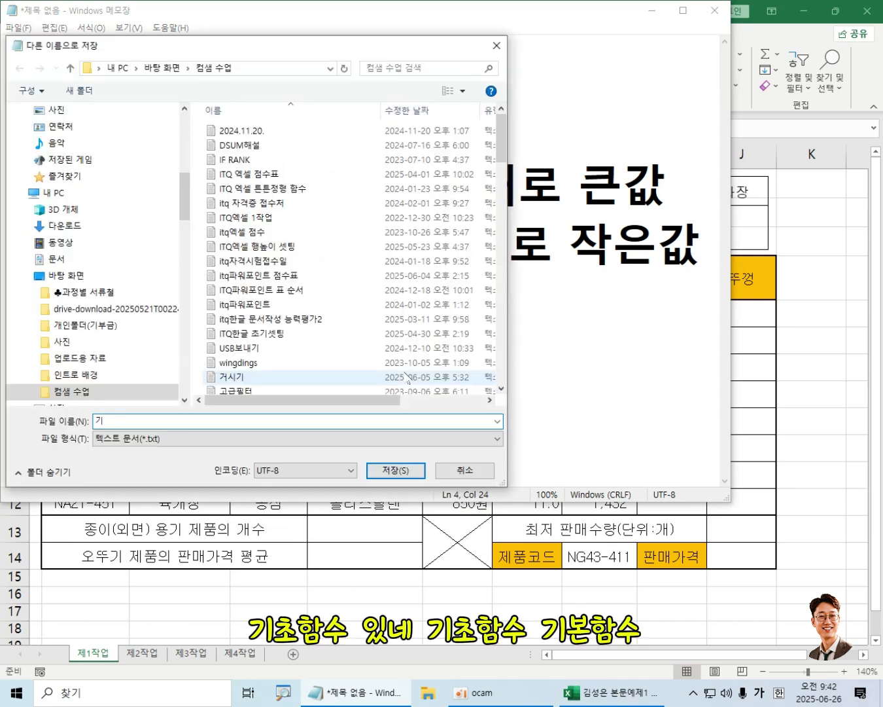
pyautogui.write('기초함수')
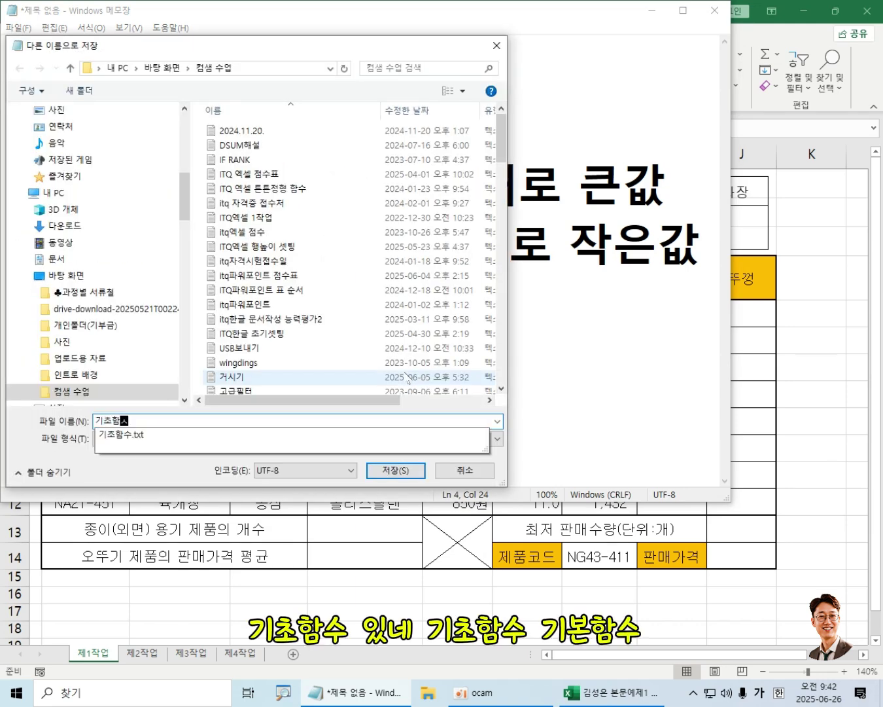
pyautogui.press('BackSpace')
pyautogui.press('BackSpace')
pyautogui.write('본함수')
pyautogui.press('Return')
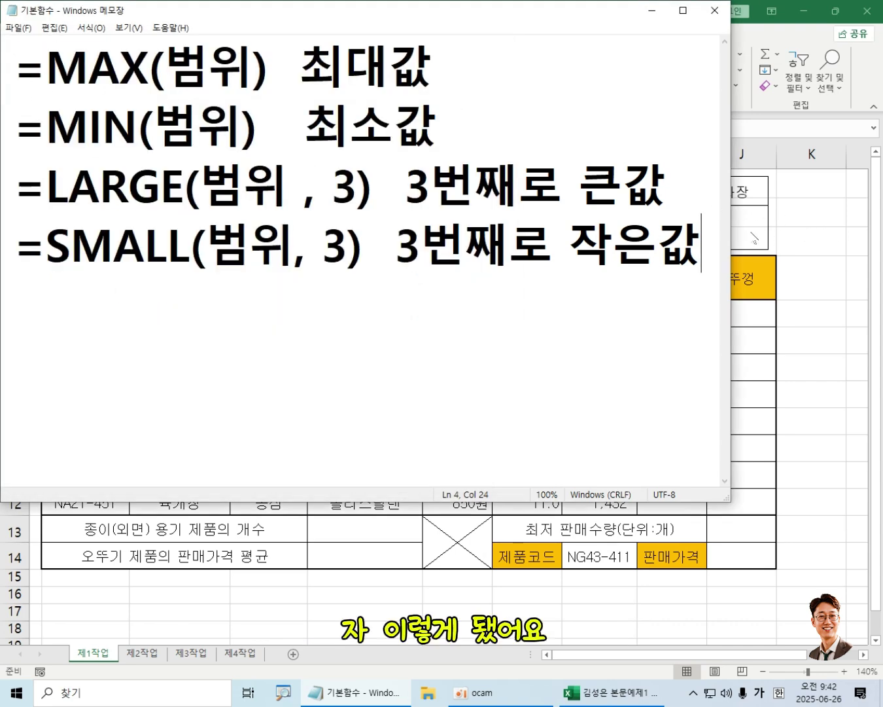
# - Highlight the MIN example on the second line, from MIN through its description 최소값
pyautogui.click(46, 124)
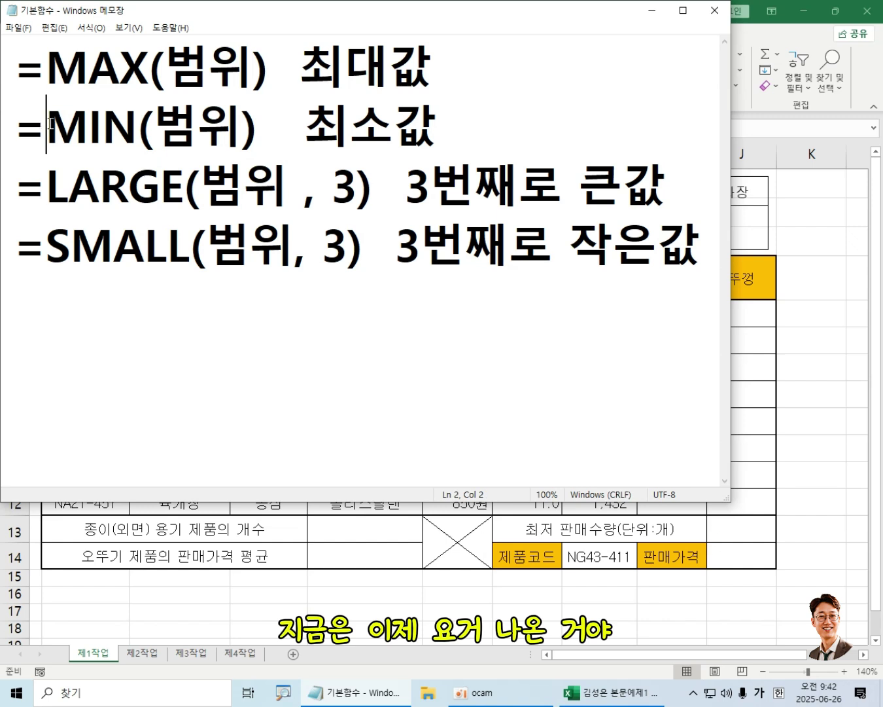
pyautogui.hotkey('shift', 'Right')
pyautogui.hotkey('shift', 'Right')
pyautogui.hotkey('shift', 'Right')
pyautogui.hotkey('shift', 'Right')
pyautogui.hotkey('shift', 'Right')
pyautogui.hotkey('shift', 'Right')
pyautogui.hotkey('shift', 'Right')
pyautogui.hotkey('shift', 'Right')
pyautogui.hotkey('shift', 'Right')
pyautogui.hotkey('shift', 'Right')
pyautogui.hotkey('shift', 'Right')
pyautogui.hotkey('shift', 'Right')
pyautogui.hotkey('shift', 'Right')
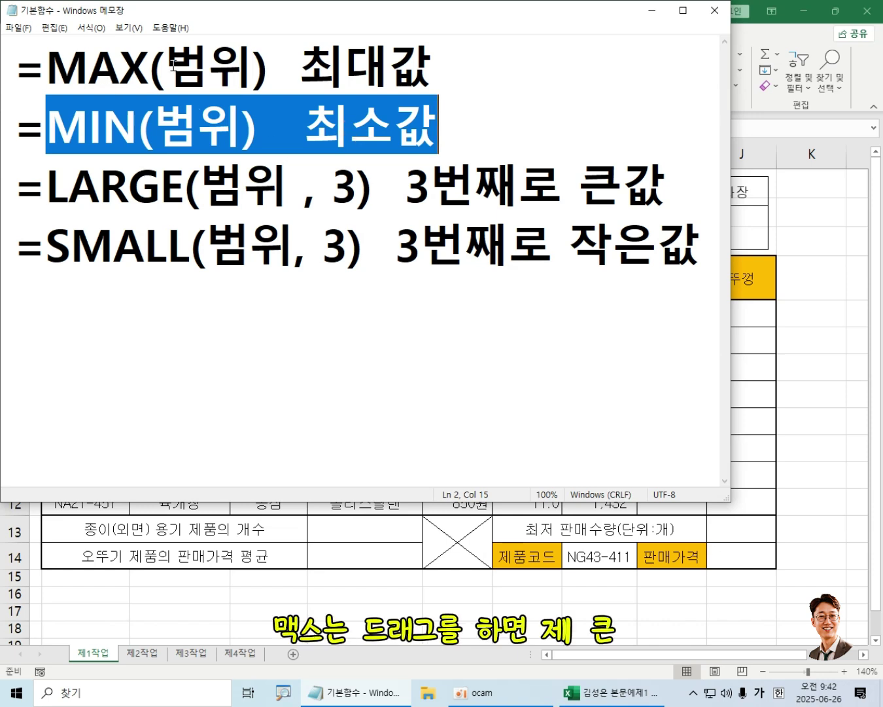
# - Highlight the MAX example's range and description, the LARGE function with its argument 3, and the 3 in the SMALL example
pyautogui.moveTo(173, 65); pyautogui.dragTo(239, 65)
pyautogui.moveTo(300, 66); pyautogui.dragTo(345, 65)
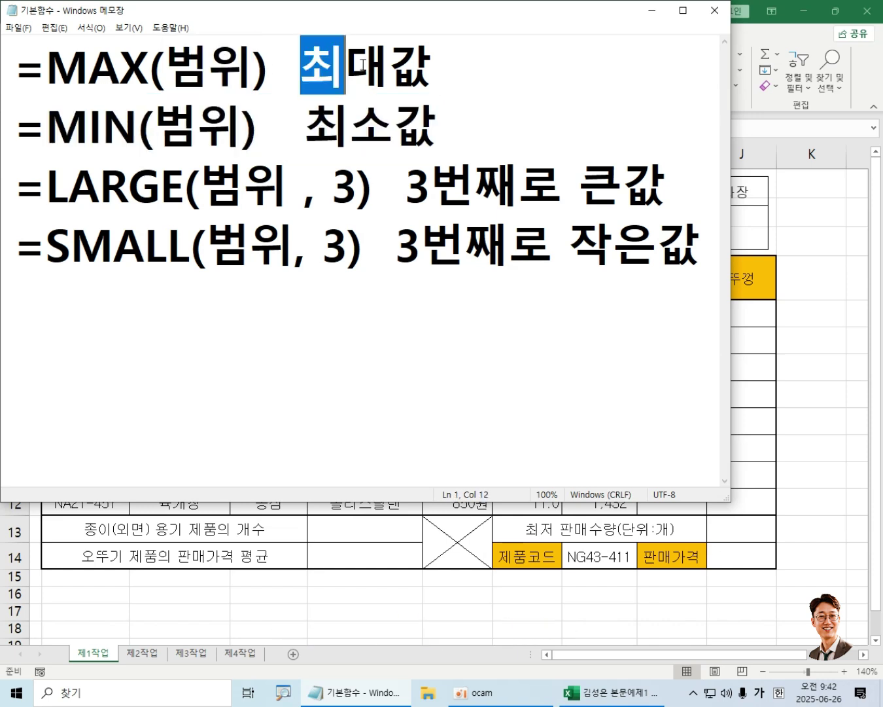
pyautogui.moveTo(49, 187); pyautogui.dragTo(244, 187)
pyautogui.click(334, 188)
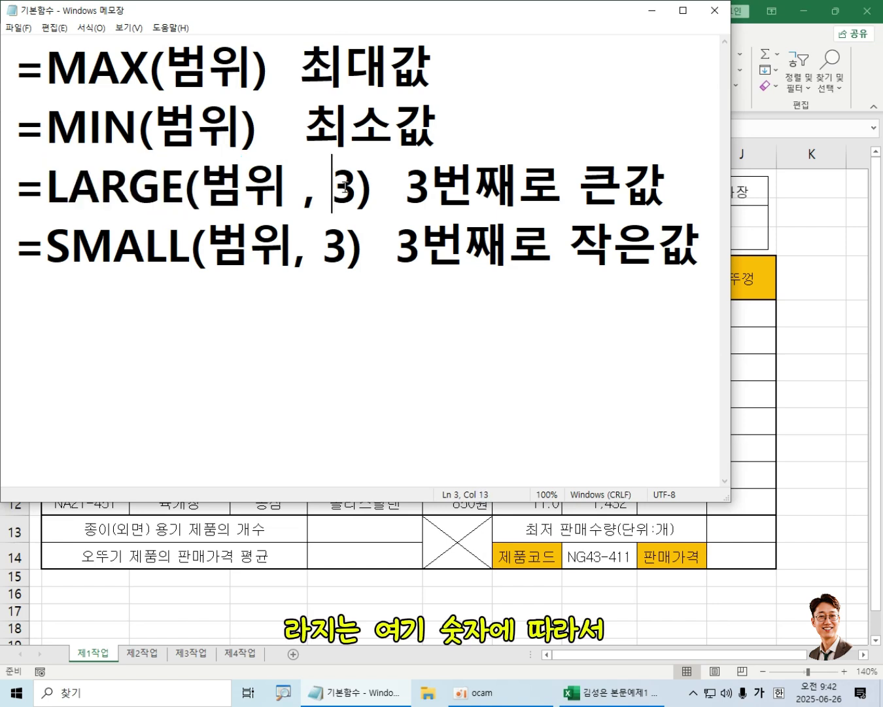
pyautogui.moveTo(357, 188); pyautogui.dragTo(332, 188)
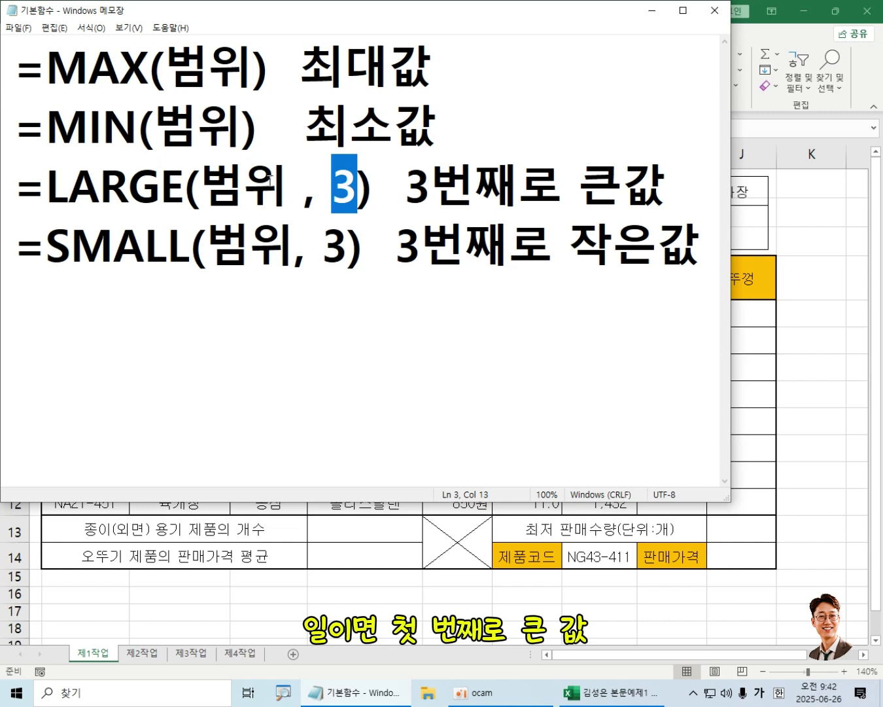
pyautogui.click(339, 246)
pyautogui.moveTo(339, 246); pyautogui.dragTo(329, 245)
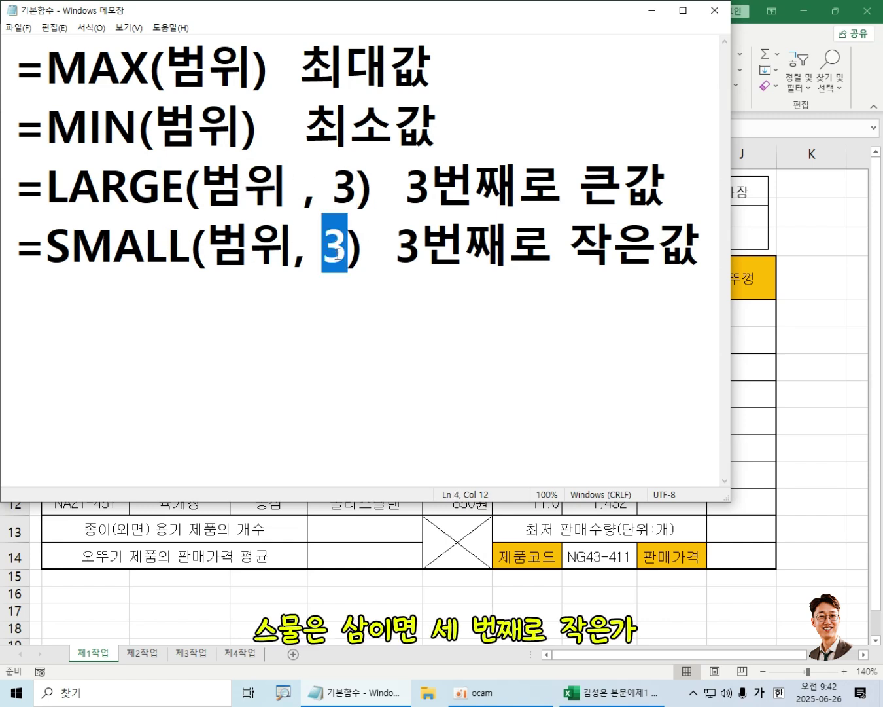
pyautogui.click(699, 245)
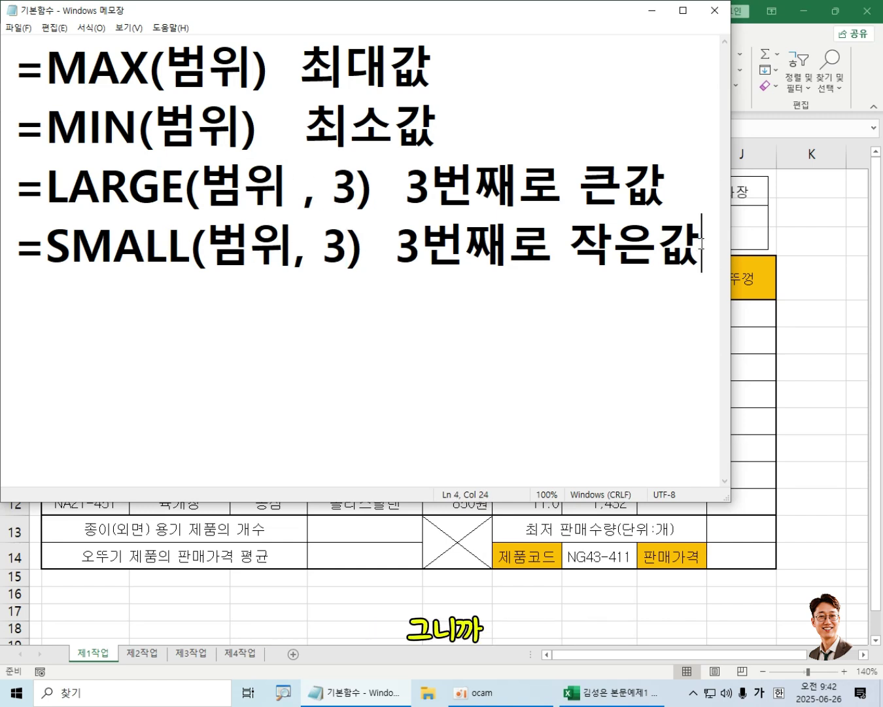
# - Highlight the MAX and MIN lines together, followed by all four function examples
pyautogui.click(43, 69)
pyautogui.moveTo(43, 69); pyautogui.dragTo(460, 108)
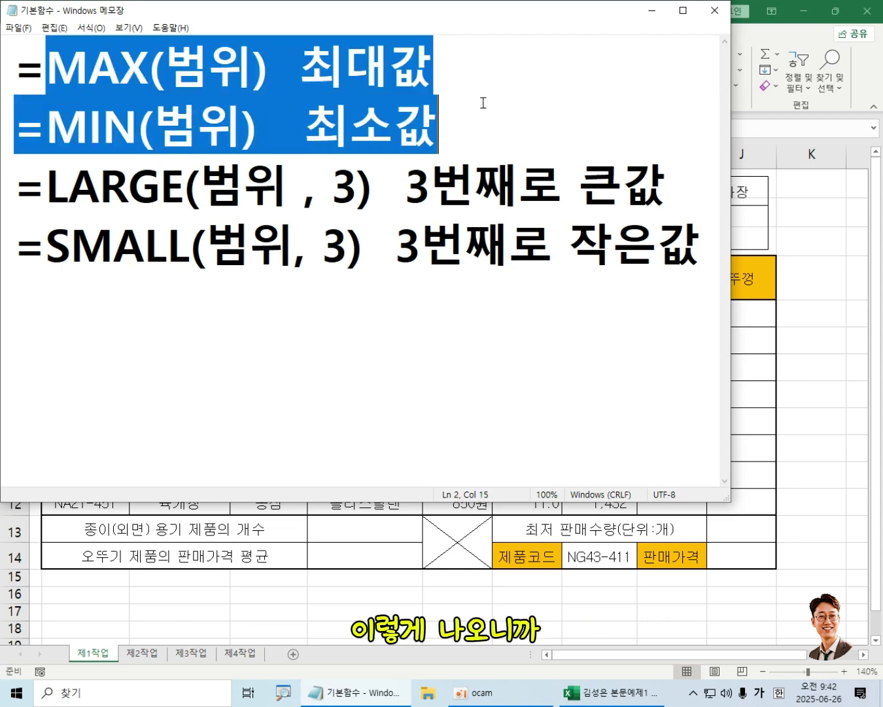
pyautogui.moveTo(706, 243); pyautogui.dragTo(19, 72)
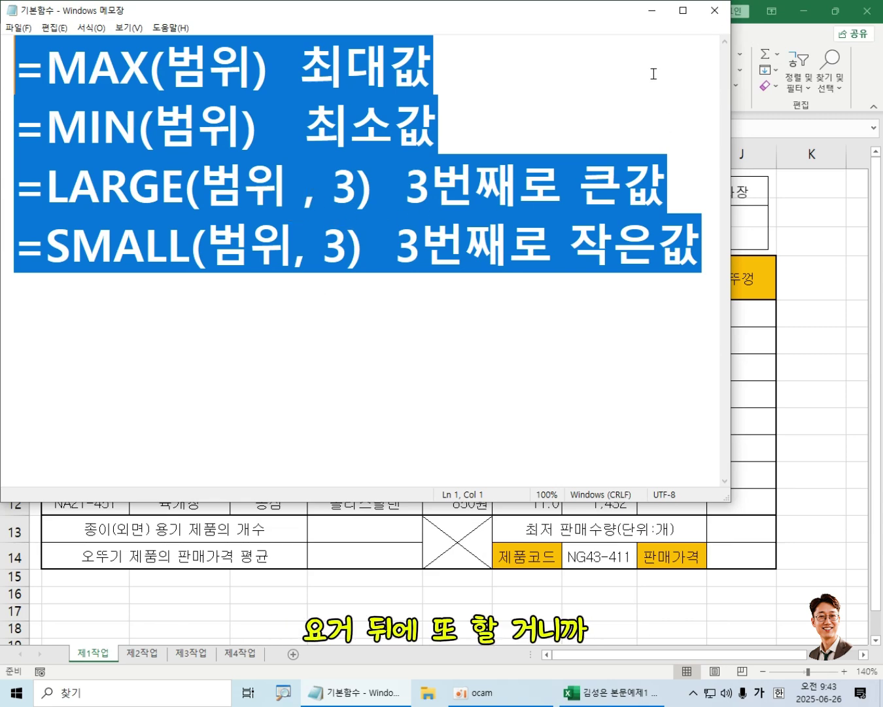
# - Minimize the notes and enter =MIN(H5:H12) in J13 for the lowest sales quantity
pyautogui.click(651, 10)
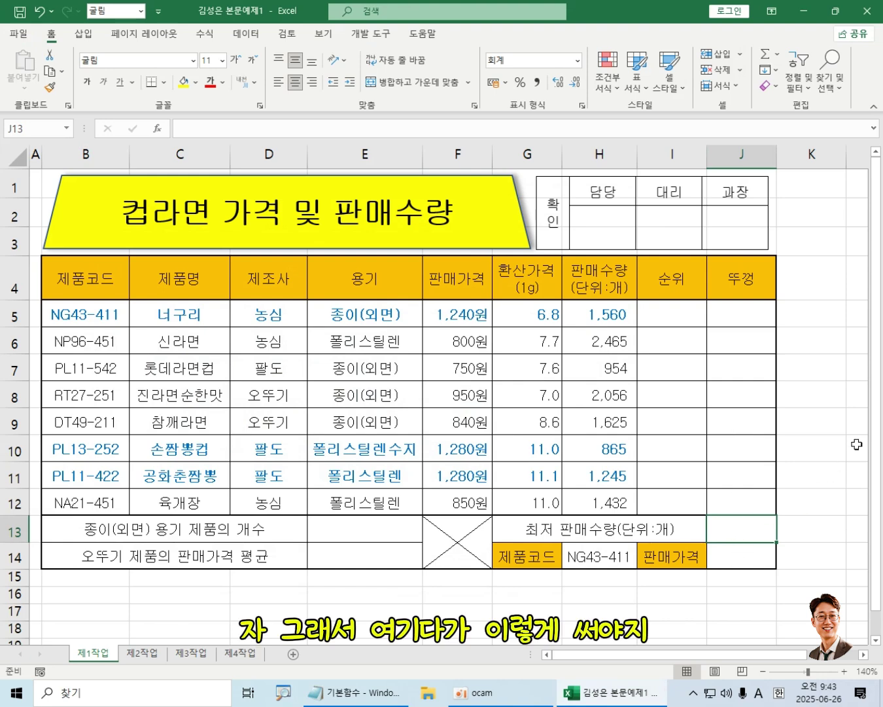
pyautogui.write('=M')
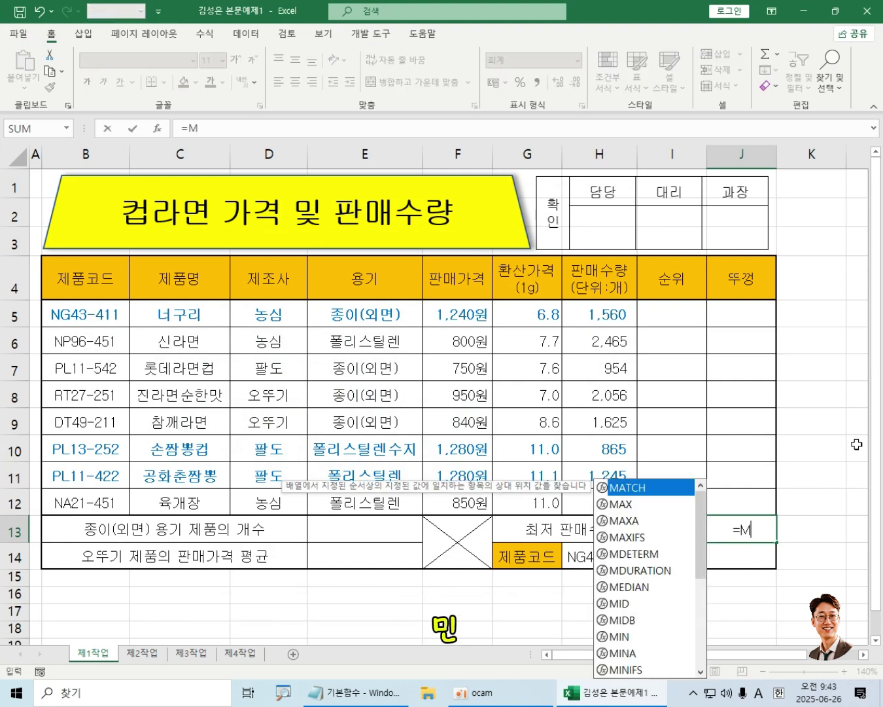
pyautogui.write('IN(')
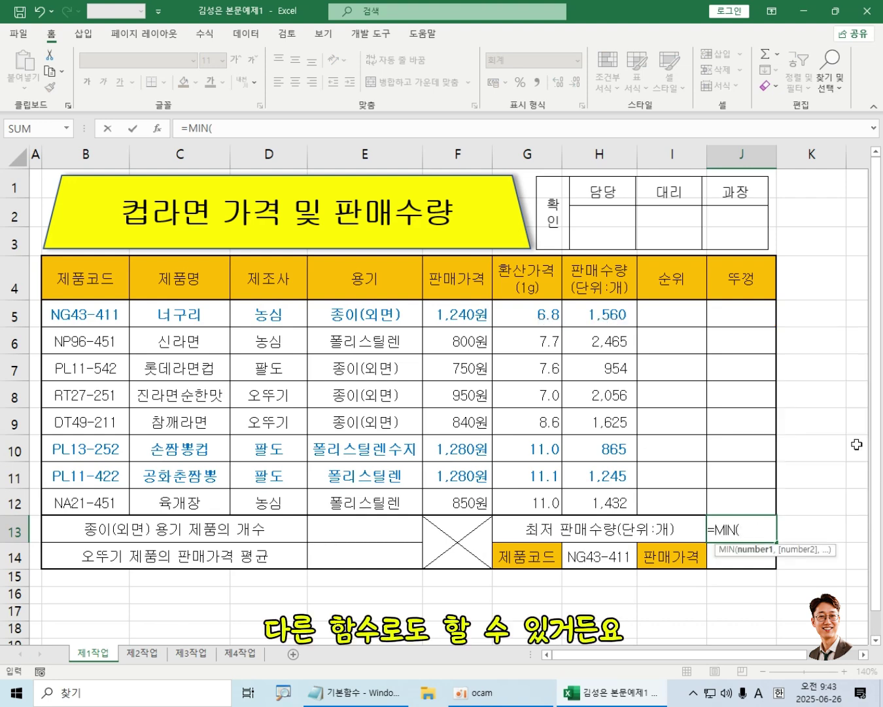
pyautogui.click(864, 655)
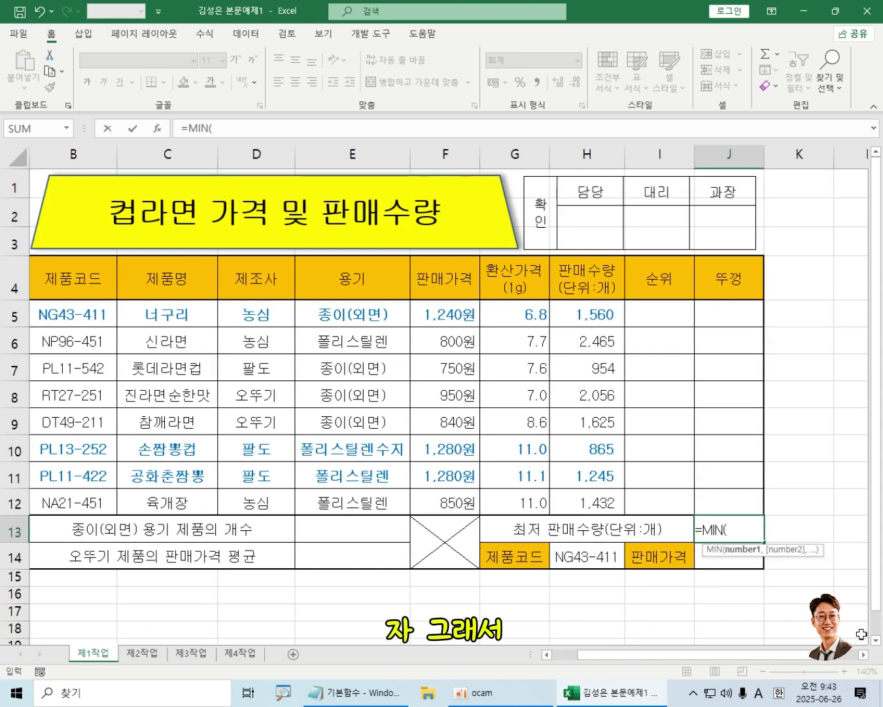
pyautogui.scroll(-1, 805, 553)
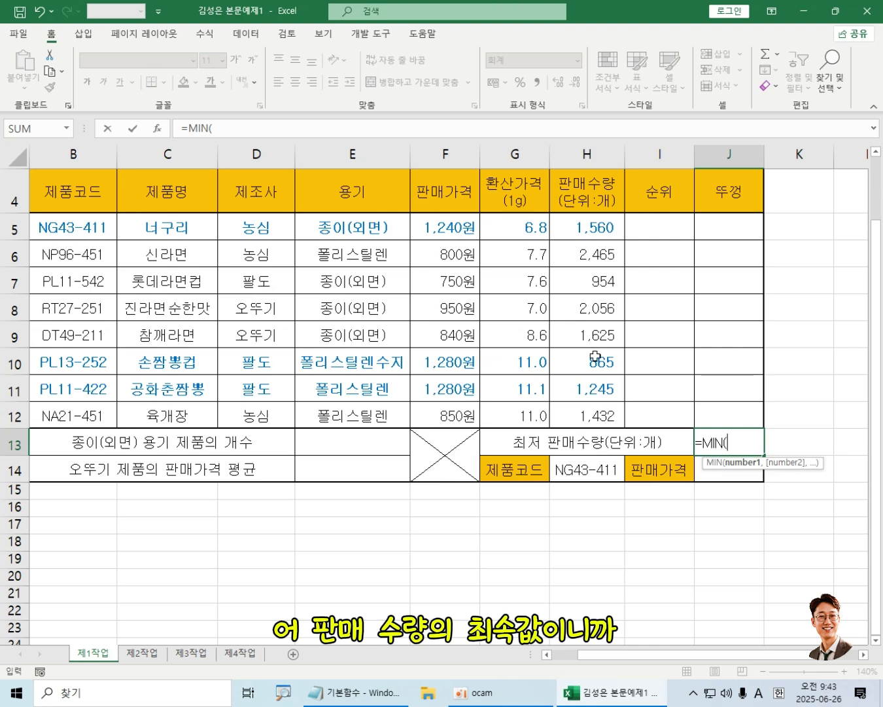
pyautogui.moveTo(597, 227); pyautogui.dragTo(598, 420)
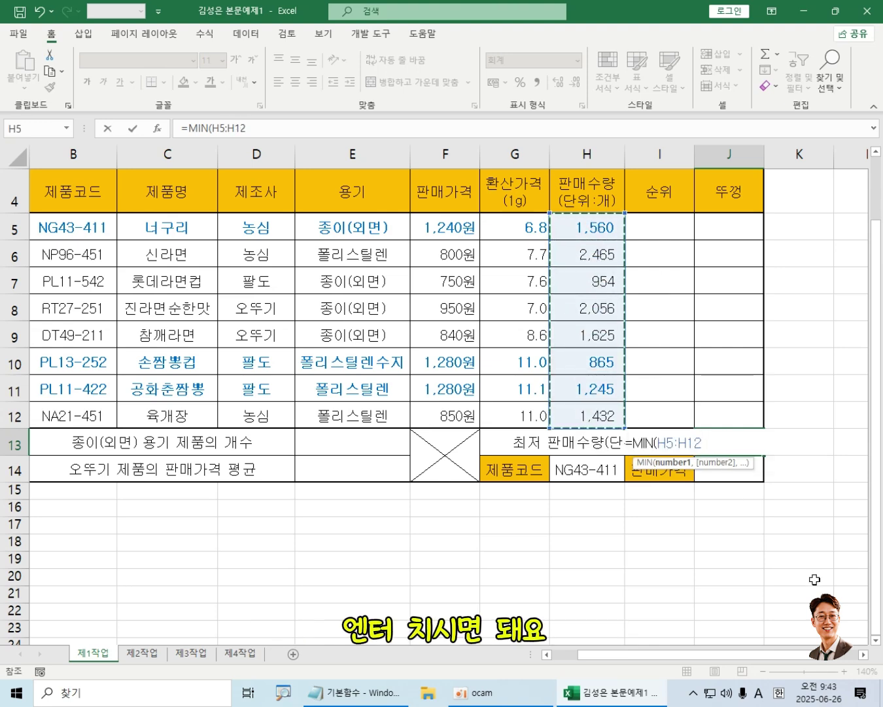
pyautogui.press('Return')
# - Reopen the formula in J13 for review, marking the range H5:H12 and the MIN formula in red, and close the cell
pyautogui.doubleClick(729, 442)
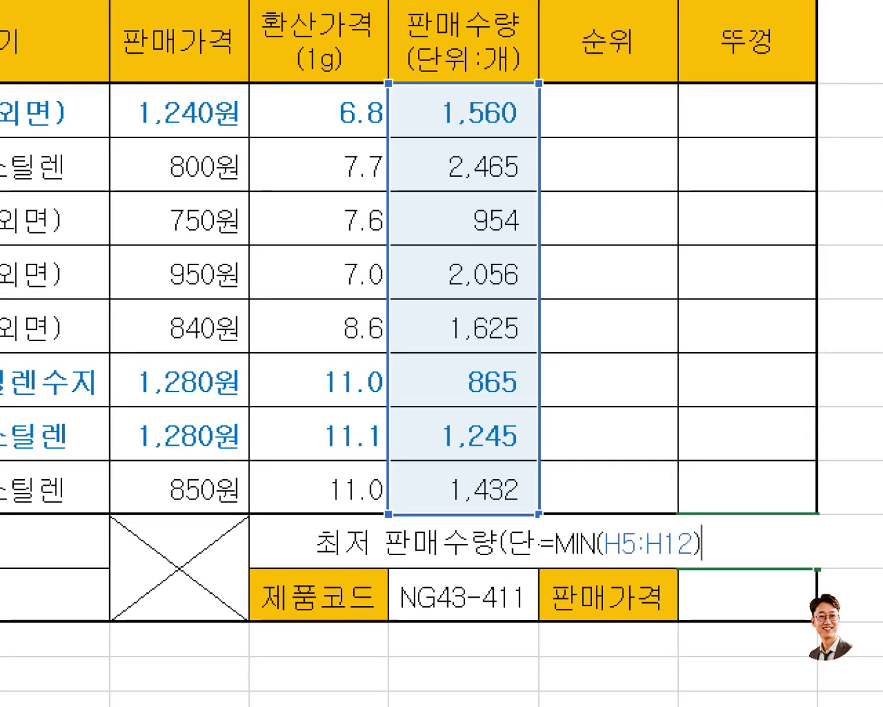
pyautogui.moveTo(449, 37); pyautogui.dragTo(566, 410)
pyautogui.moveTo(521, 466)
pyautogui.mouseDown()
pyautogui.moveTo(534, 509)
pyautogui.moveTo(735, 586)
pyautogui.mouseUp()
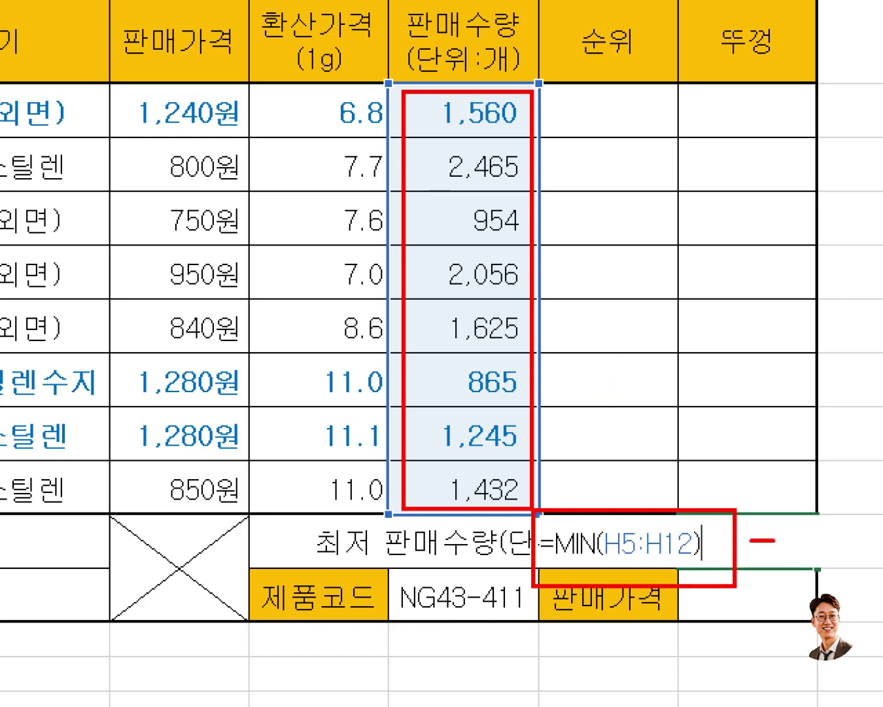
pyautogui.moveTo(756, 555)
pyautogui.mouseDown()
pyautogui.moveTo(797, 566)
pyautogui.moveTo(818, 555)
pyautogui.moveTo(827, 508)
pyautogui.moveTo(826, 582)
pyautogui.mouseUp()
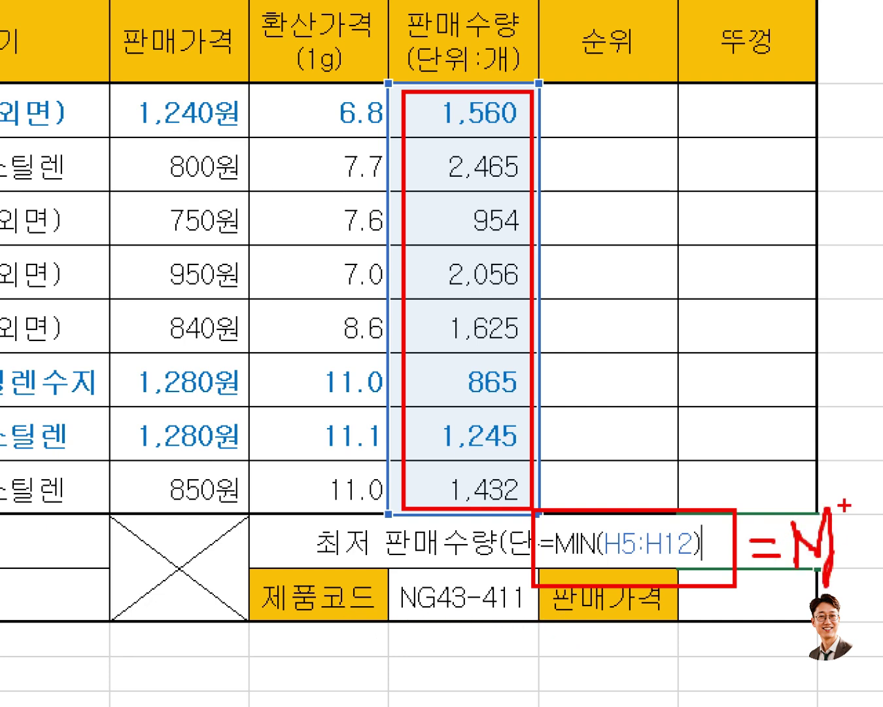
pyautogui.moveTo(844, 501)
pyautogui.mouseDown()
pyautogui.moveTo(849, 583)
pyautogui.moveTo(866, 574)
pyautogui.mouseUp()
pyautogui.moveTo(867, 513)
pyautogui.mouseDown()
pyautogui.moveTo(881, 577)
pyautogui.moveTo(881, 521)
pyautogui.mouseUp()
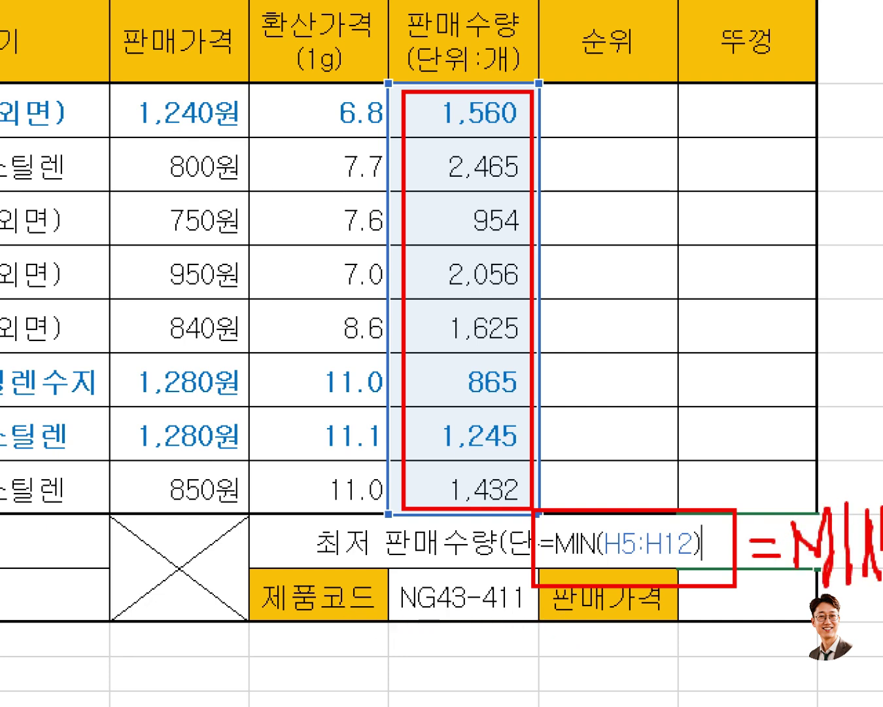
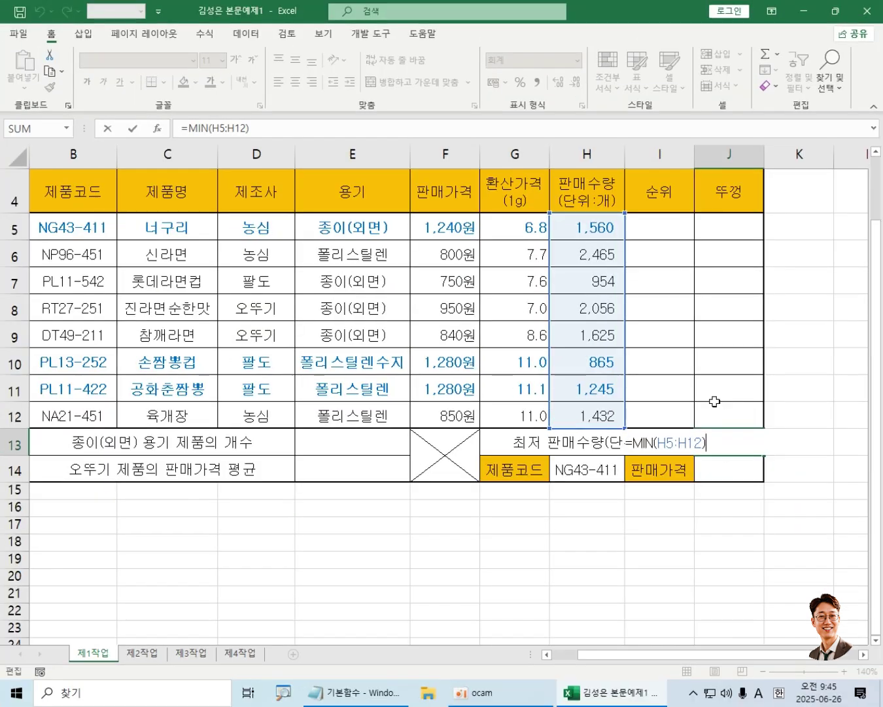
pyautogui.press('Return')
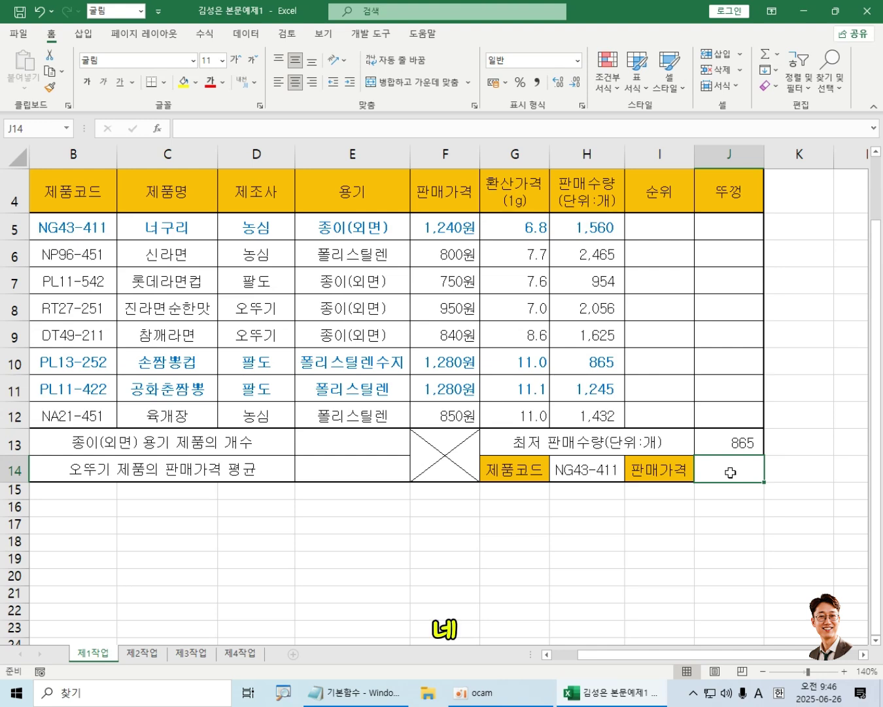
pyautogui.moveTo(82, 225); pyautogui.dragTo(170, 262)
pyautogui.moveTo(667, 653); pyautogui.dragTo(642, 653)
pyautogui.click(178, 249)
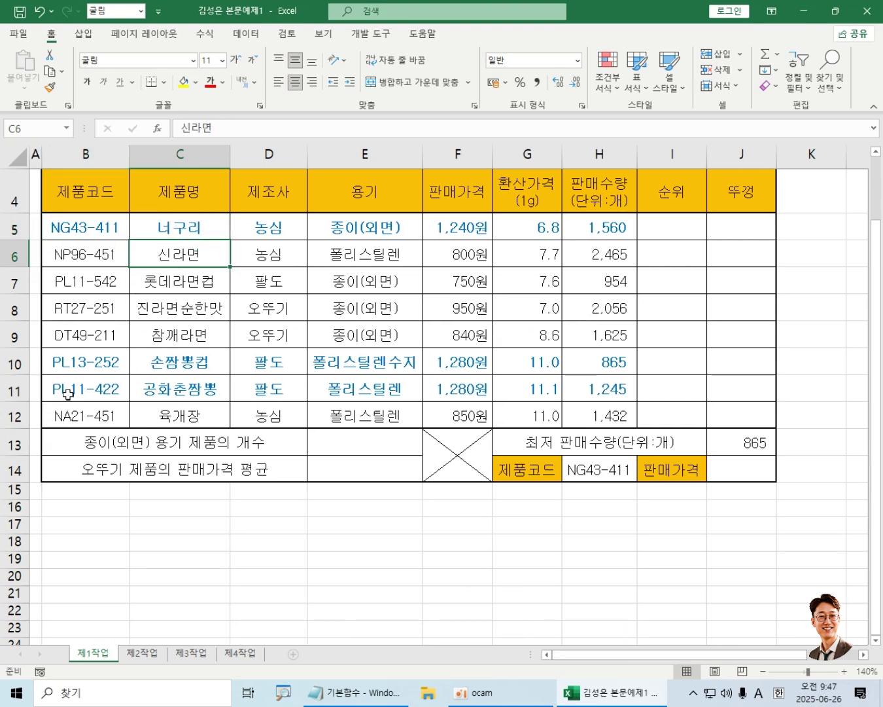
pyautogui.moveTo(69, 392); pyautogui.dragTo(781, 412)
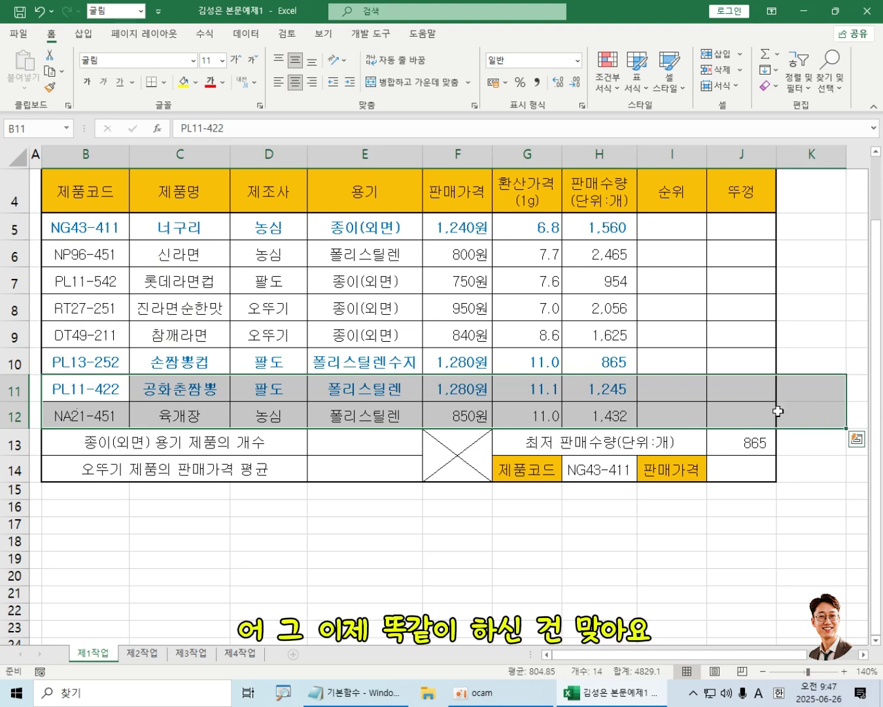
# - Open the conditional formatting rule applied to B5:J12 to examine its formula and format, and close the rule manager
pyautogui.moveTo(91, 229); pyautogui.dragTo(746, 416)
pyautogui.click(608, 77)
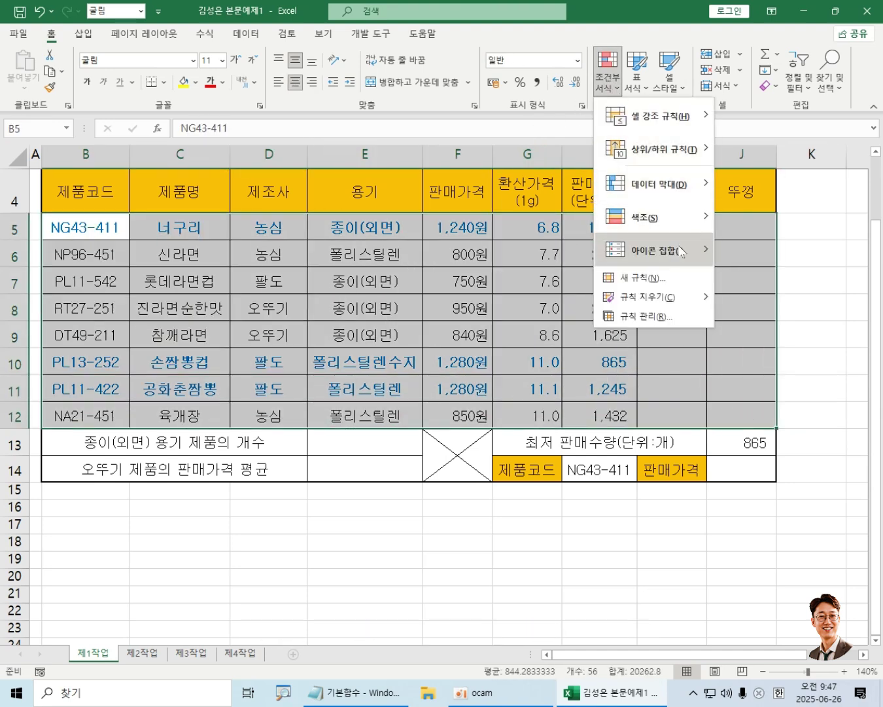
pyautogui.click(654, 316)
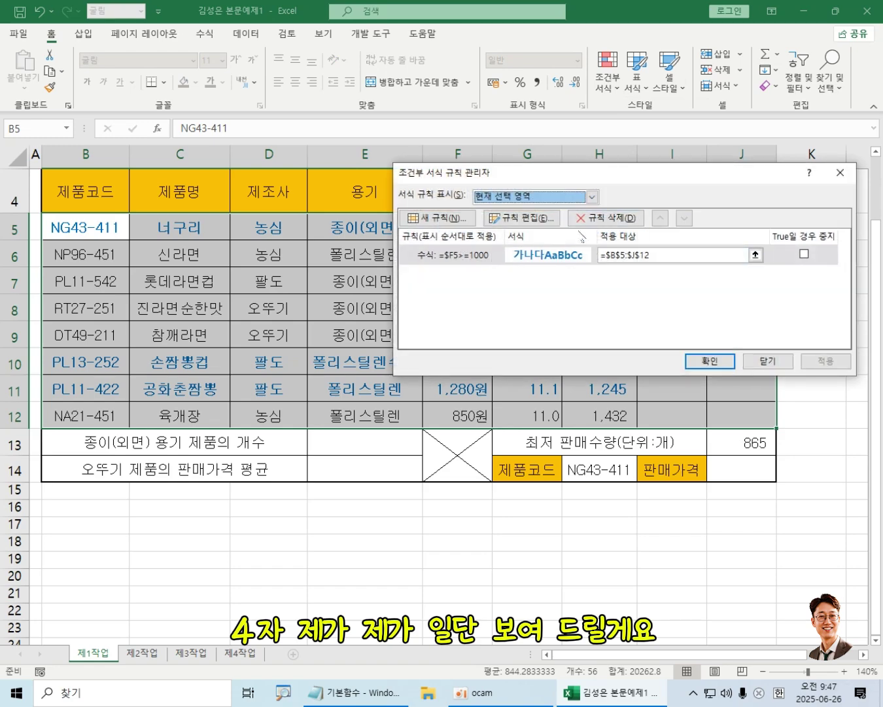
pyautogui.click(547, 259)
pyautogui.doubleClick(547, 259)
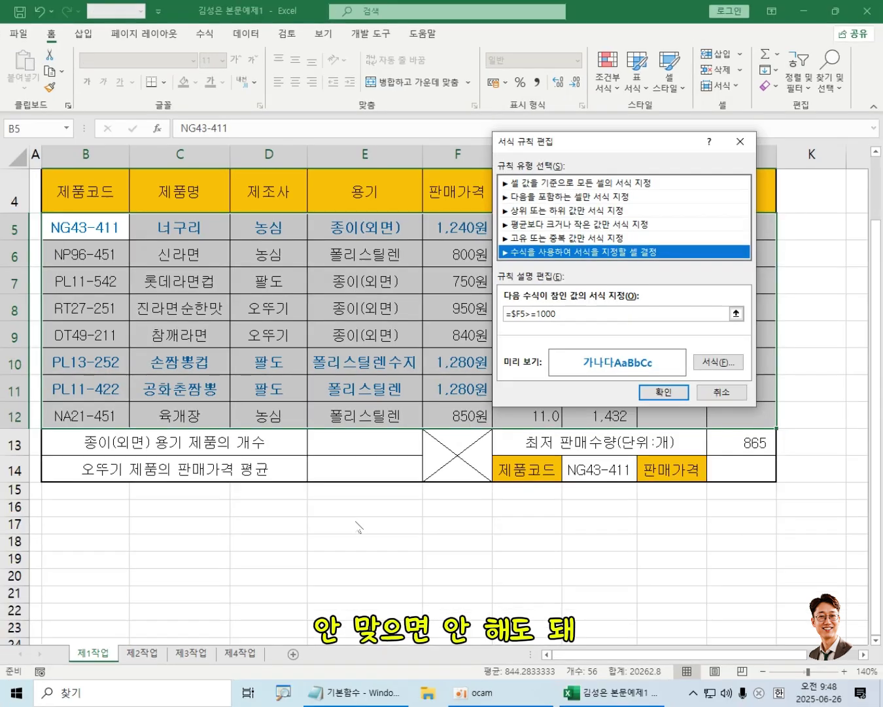
pyautogui.click(677, 391)
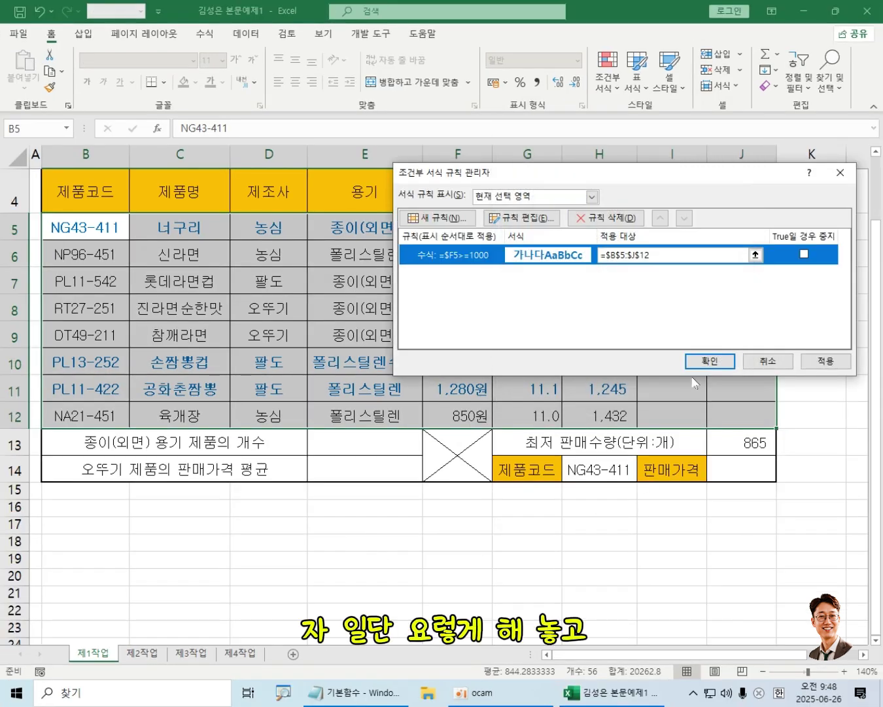
pyautogui.click(719, 364)
# - Select J13 and point out the lowest sales quantity cell
pyautogui.click(519, 365)
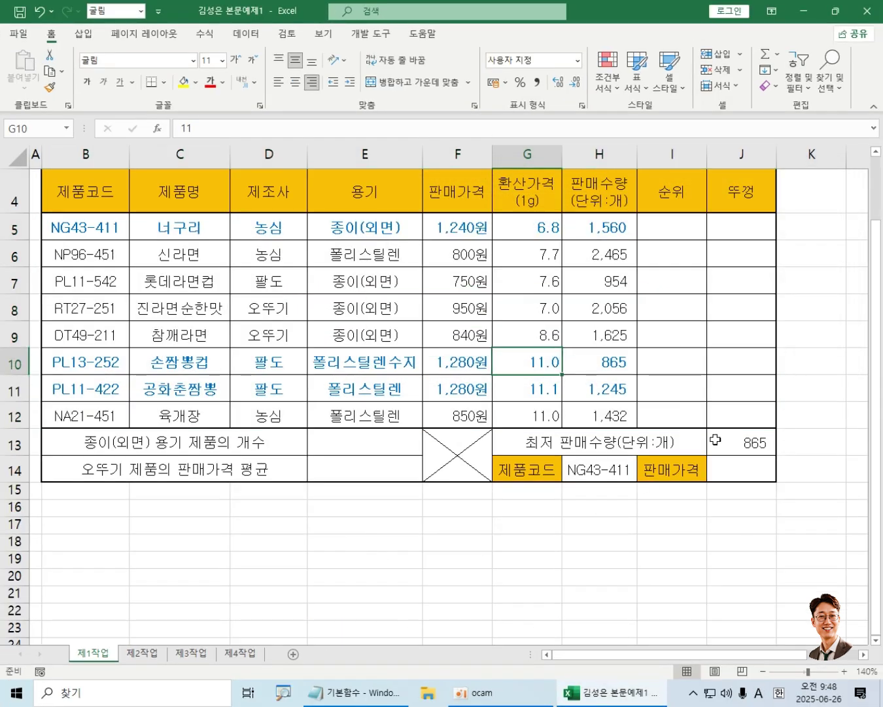
pyautogui.click(719, 442)
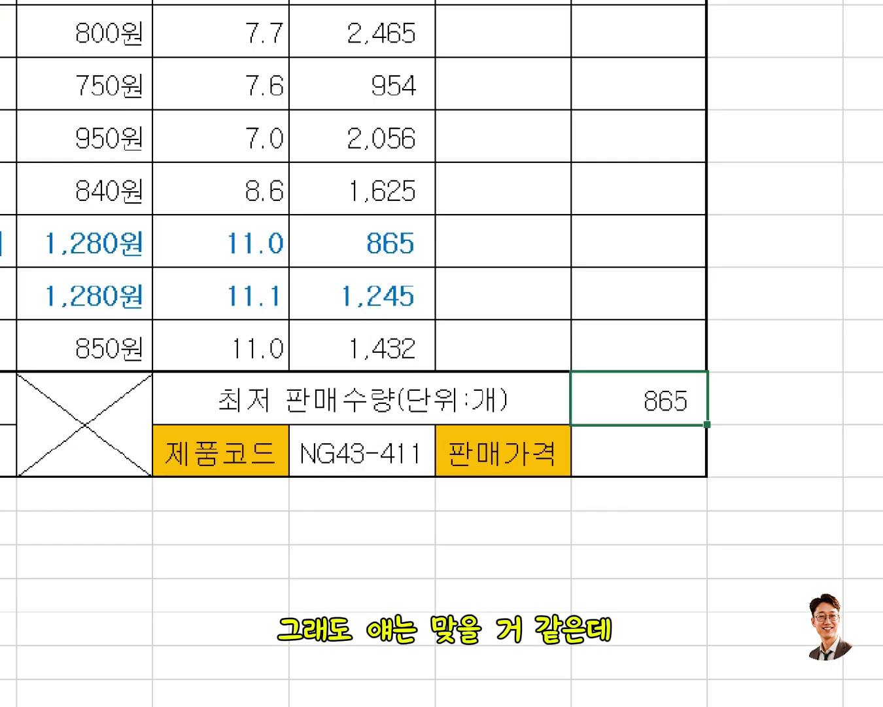
pyautogui.moveTo(554, 365)
pyautogui.mouseDown()
pyautogui.moveTo(661, 416)
pyautogui.moveTo(718, 429)
pyautogui.mouseUp()
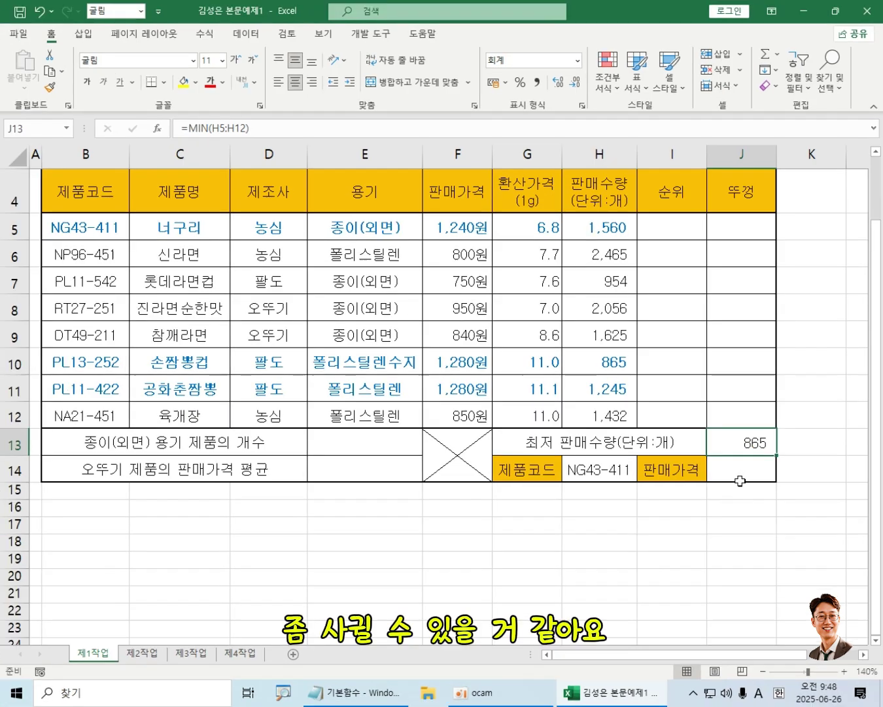
# - Format the empty sales price cell J14 as bold with font size 14
pyautogui.click(630, 465)
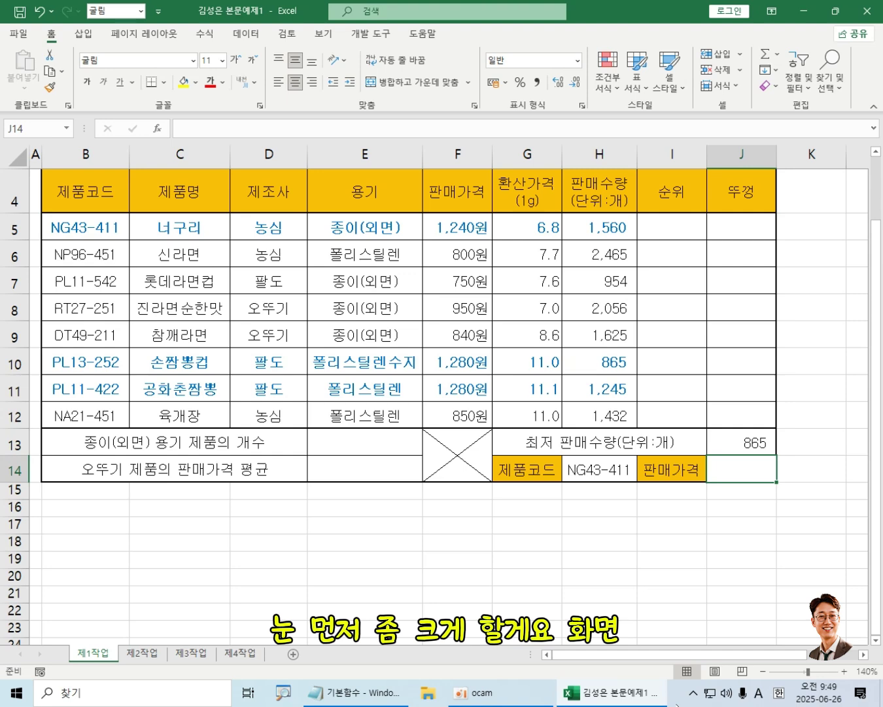
pyautogui.click(236, 58)
pyautogui.click(236, 59)
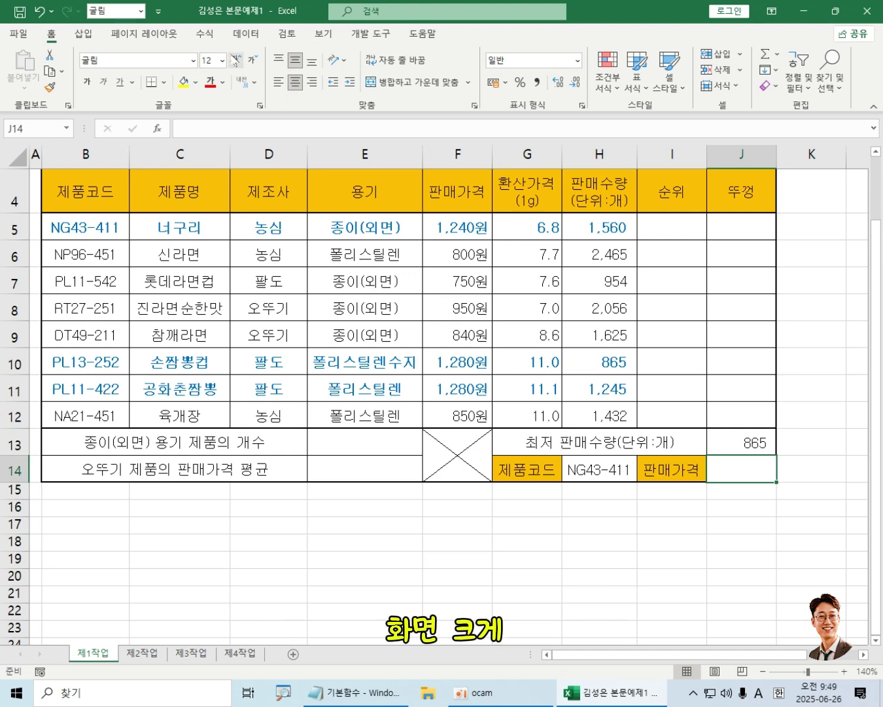
pyautogui.click(87, 81)
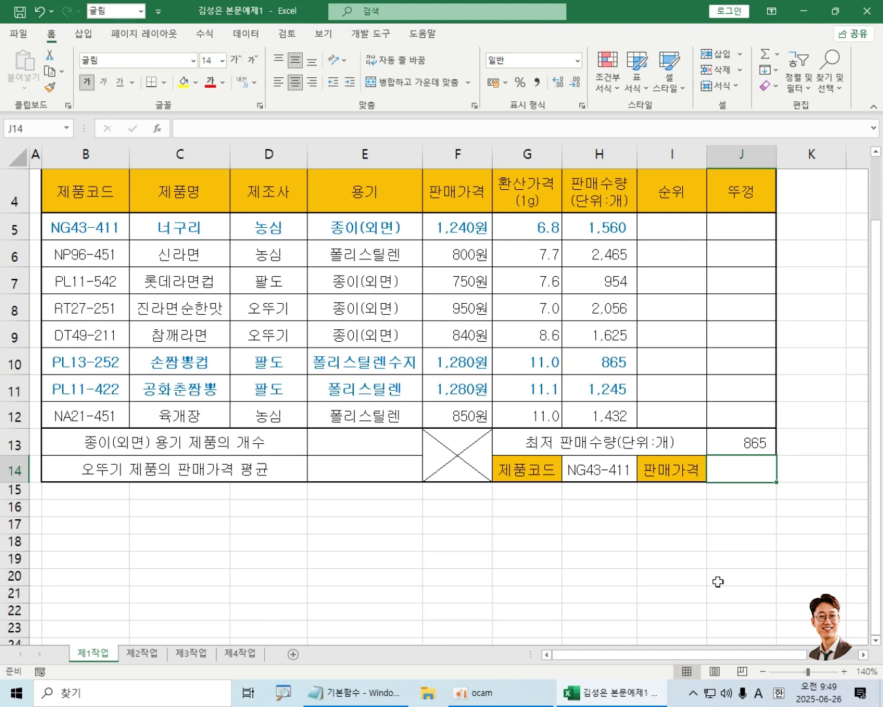
# - Start a VLOOKUP formula in J14 with H14 as the lookup value, marking the product code in red
pyautogui.write('=')
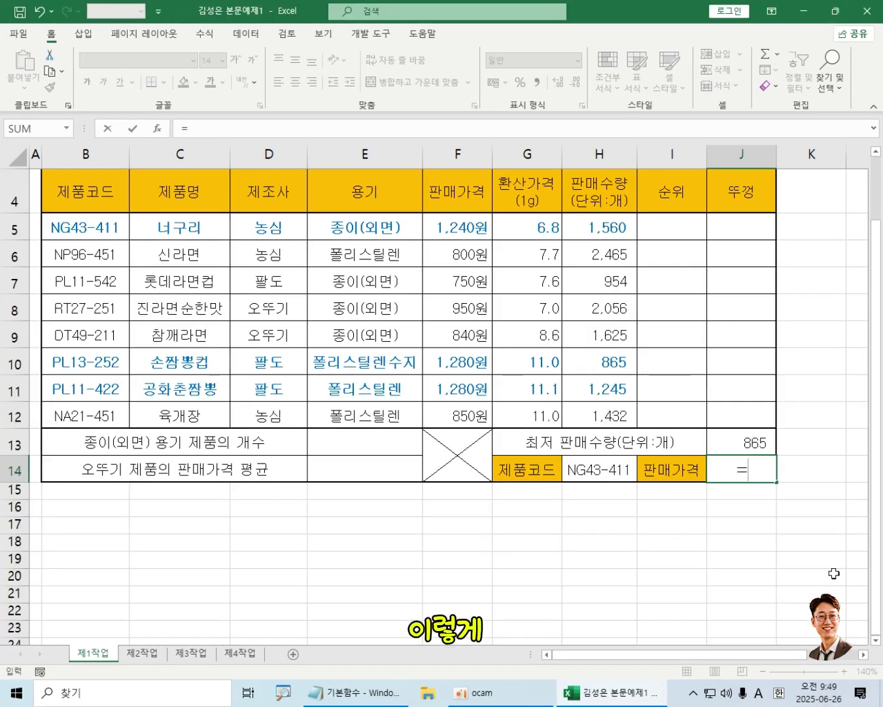
pyautogui.write('VL')
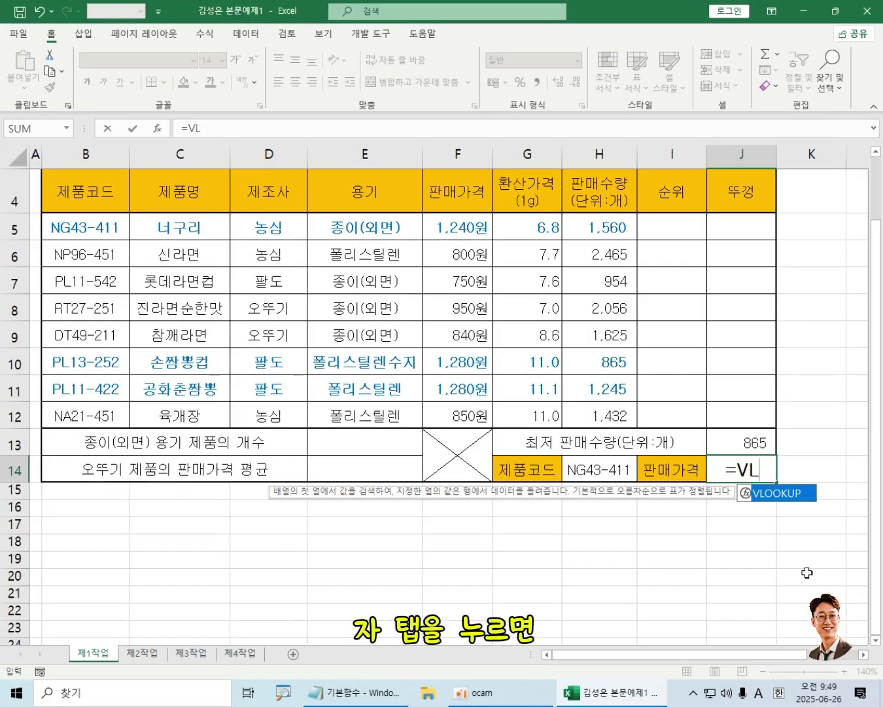
pyautogui.press('Tab')
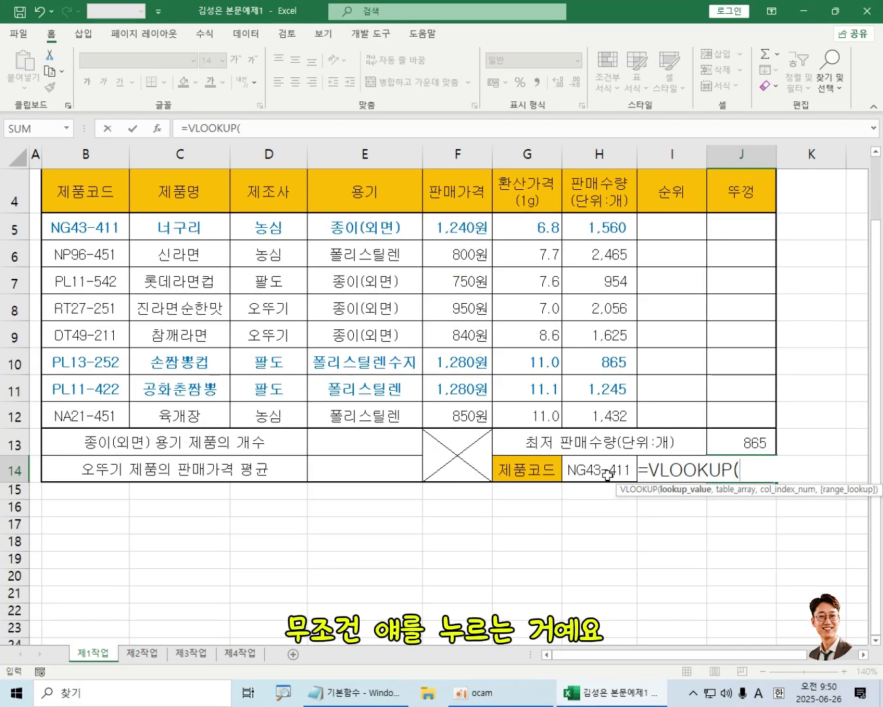
pyautogui.click(607, 472)
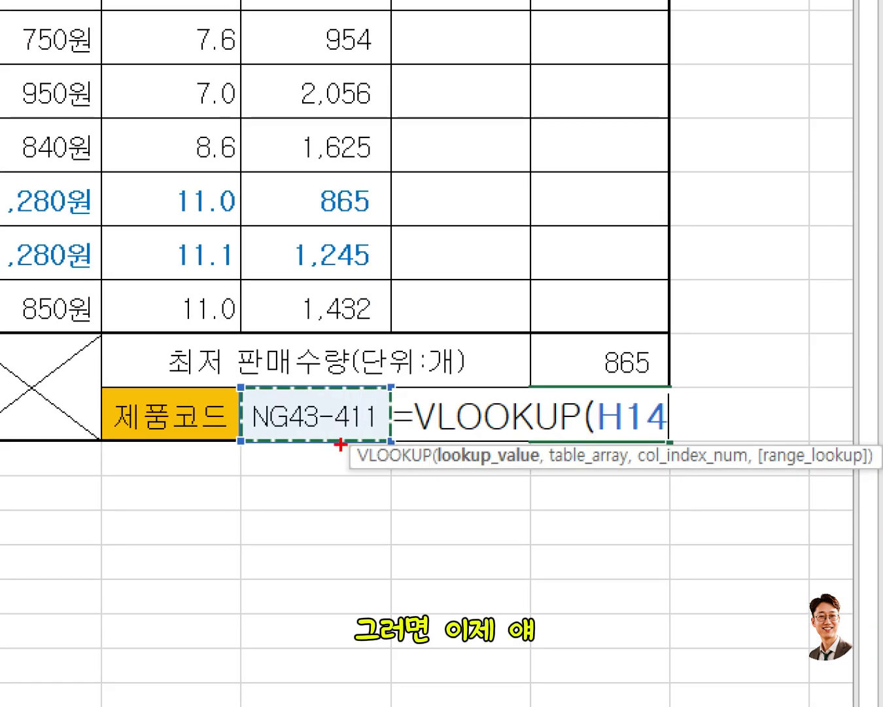
pyautogui.moveTo(239, 370)
pyautogui.mouseDown()
pyautogui.moveTo(243, 391)
pyautogui.moveTo(316, 458)
pyautogui.moveTo(386, 450)
pyautogui.mouseUp()
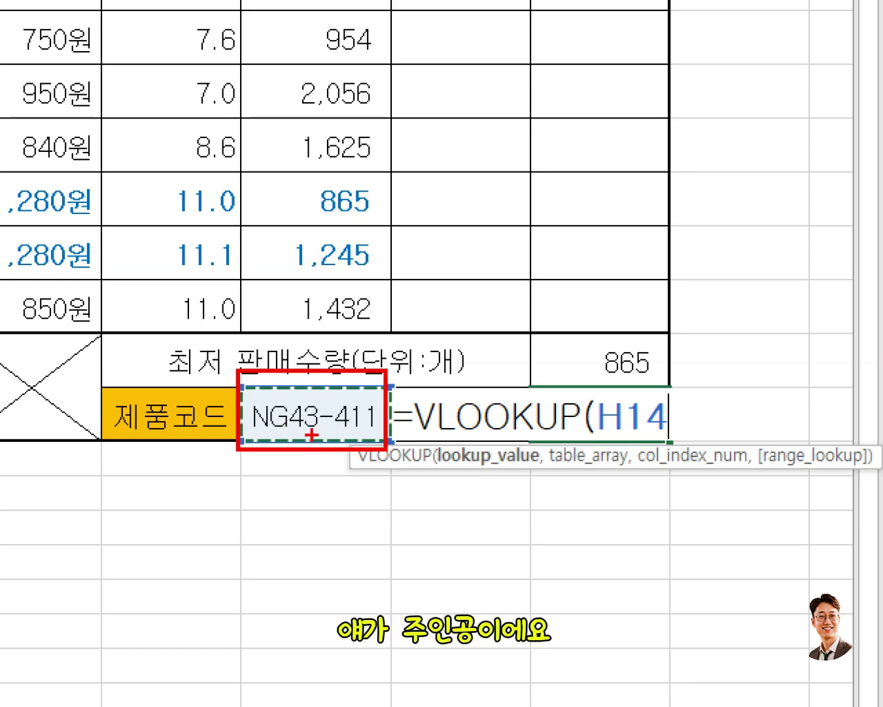
pyautogui.press('Escape')
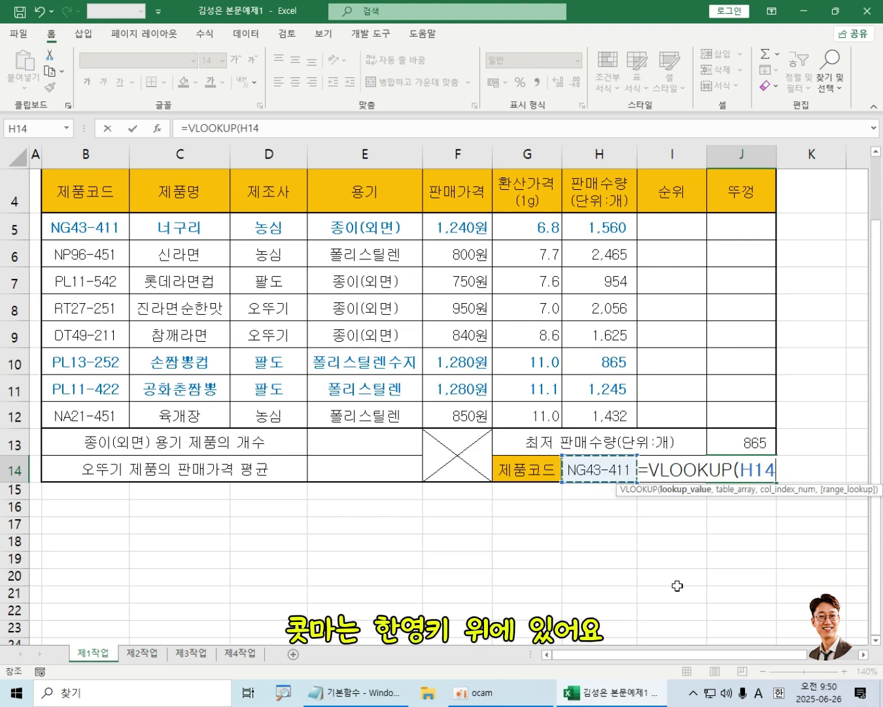
pyautogui.write(',')
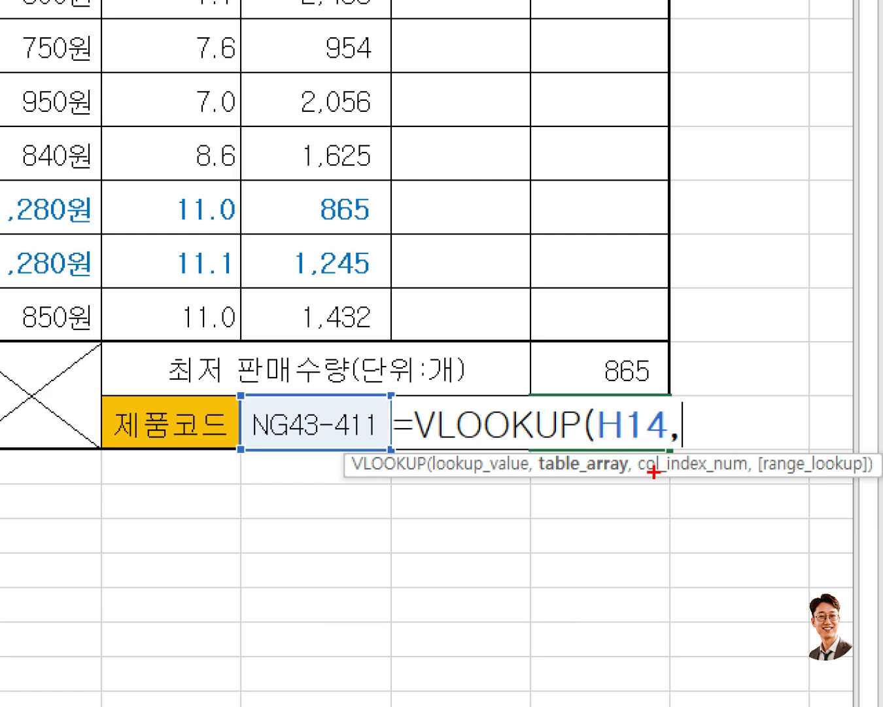
# - Mark in red the table_array argument, the code in H14 and its match in B5, and draw arrows showing where the table range starts
pyautogui.moveTo(537, 479); pyautogui.dragTo(575, 480)
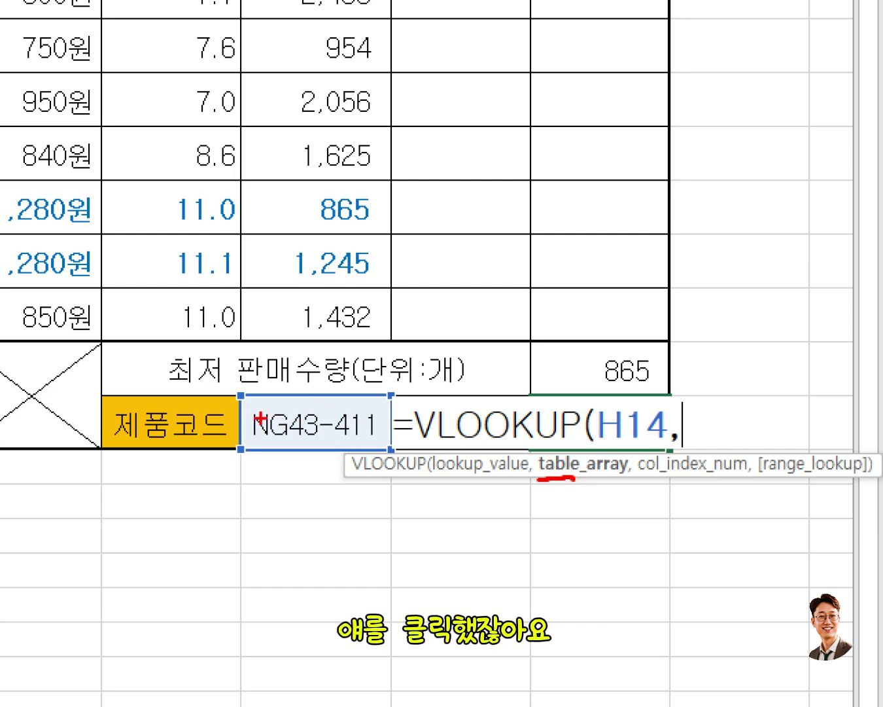
pyautogui.moveTo(248, 399); pyautogui.dragTo(322, 448)
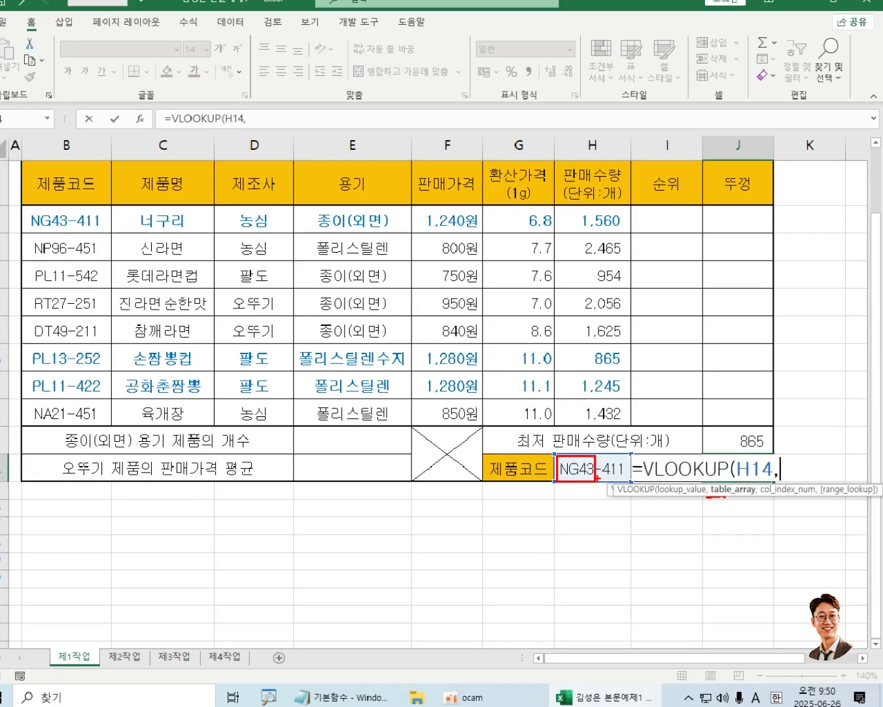
pyautogui.press('Escape')
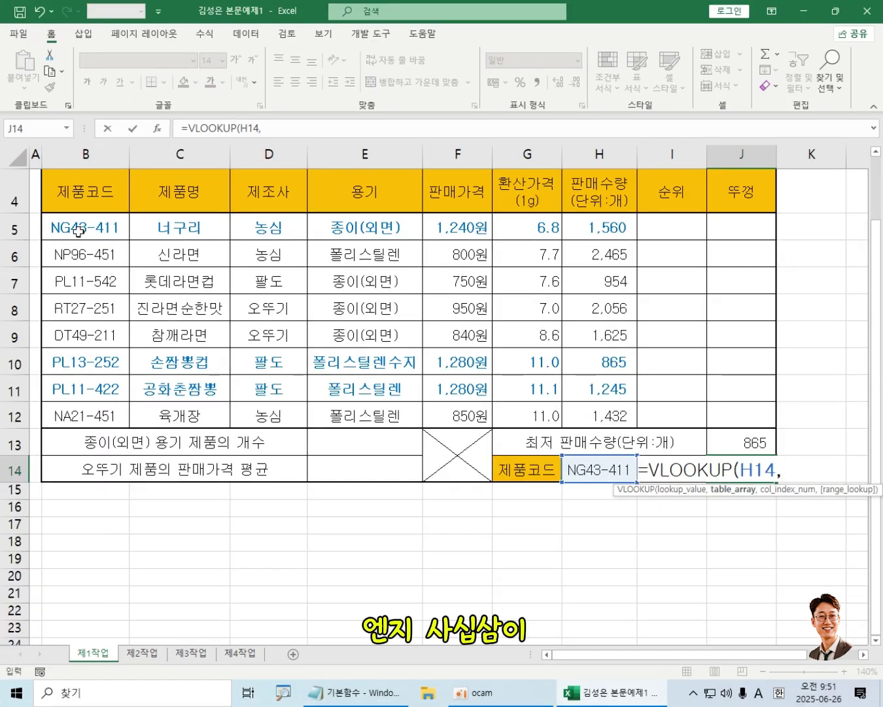
pyautogui.hotkey('ctrl', '1')
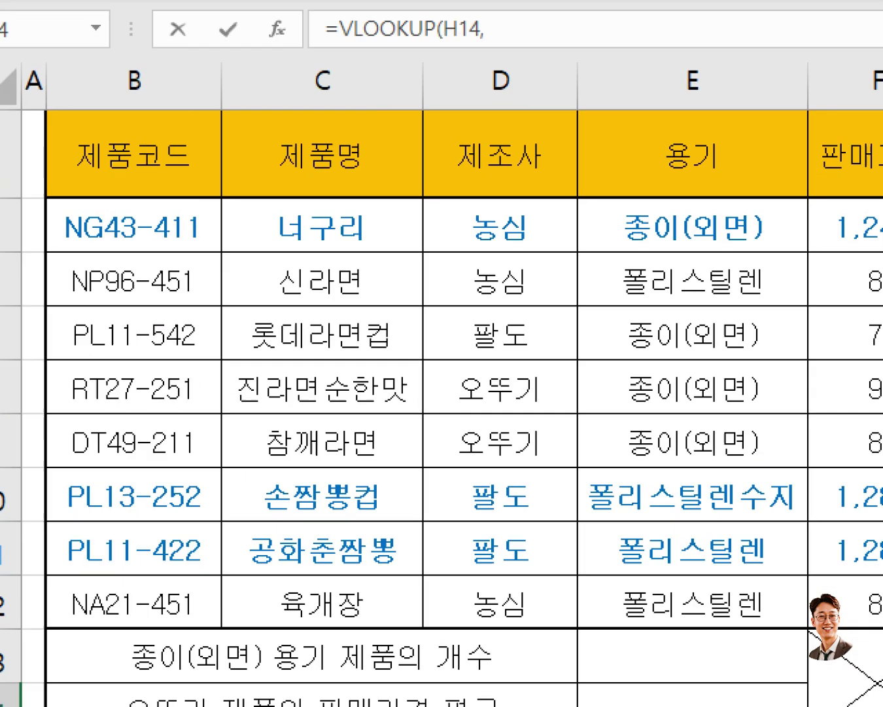
pyautogui.click(56, 221)
pyautogui.moveTo(67, 202)
pyautogui.mouseDown()
pyautogui.moveTo(109, 244)
pyautogui.moveTo(221, 248)
pyautogui.mouseUp()
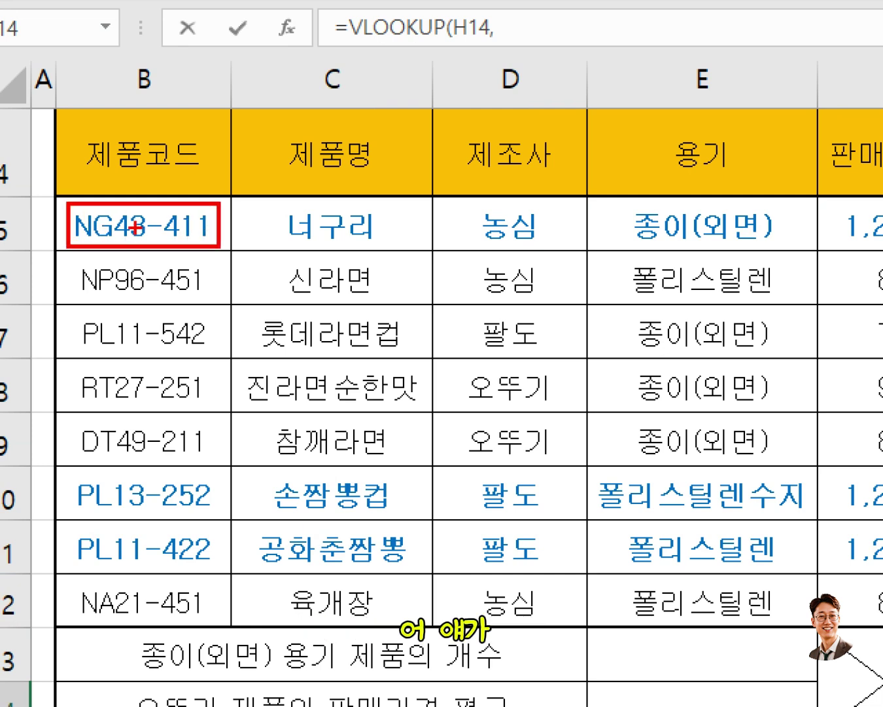
pyautogui.moveTo(91, 224); pyautogui.dragTo(122, 223)
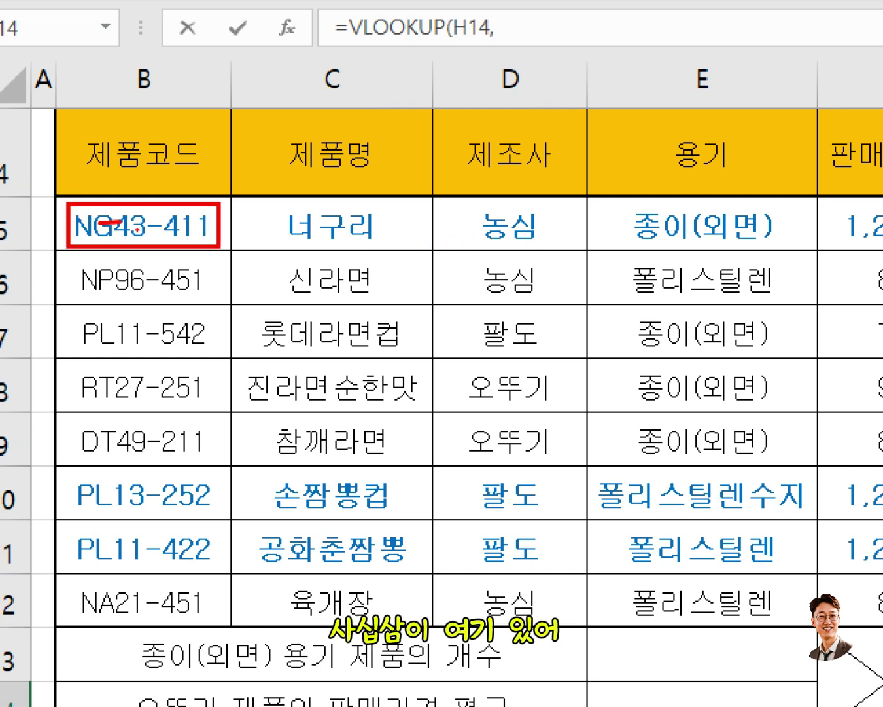
pyautogui.moveTo(467, 201)
pyautogui.mouseDown()
pyautogui.moveTo(473, 246)
pyautogui.moveTo(547, 244)
pyautogui.mouseUp()
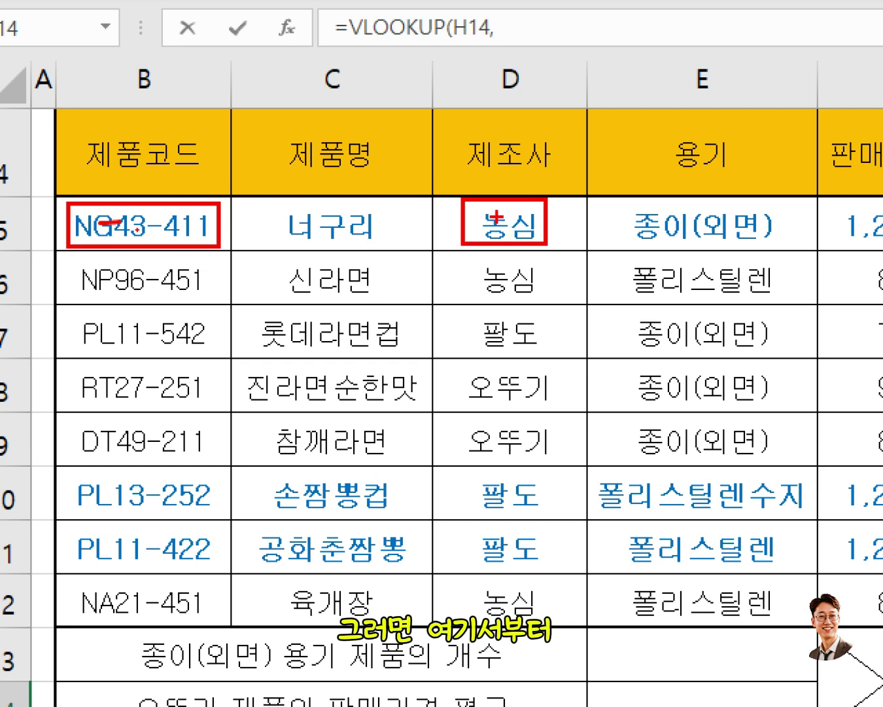
pyautogui.moveTo(497, 219); pyautogui.dragTo(806, 399)
pyautogui.moveTo(780, 355)
pyautogui.mouseDown()
pyautogui.moveTo(809, 398)
pyautogui.moveTo(775, 402)
pyautogui.mouseUp()
pyautogui.moveTo(116, 215)
pyautogui.mouseDown()
pyautogui.moveTo(722, 534)
pyautogui.moveTo(689, 533)
pyautogui.mouseUp()
pyautogui.press('Escape')
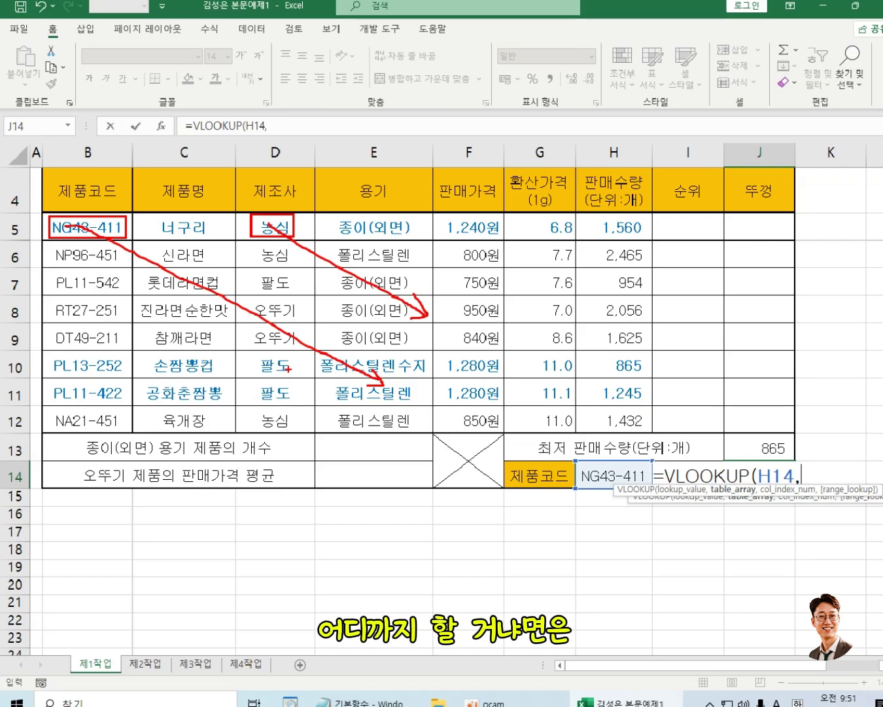
# - Set the J14 VLOOKUP table range to B5:J12 and the column index to 5
pyautogui.moveTo(98, 229); pyautogui.dragTo(738, 412)
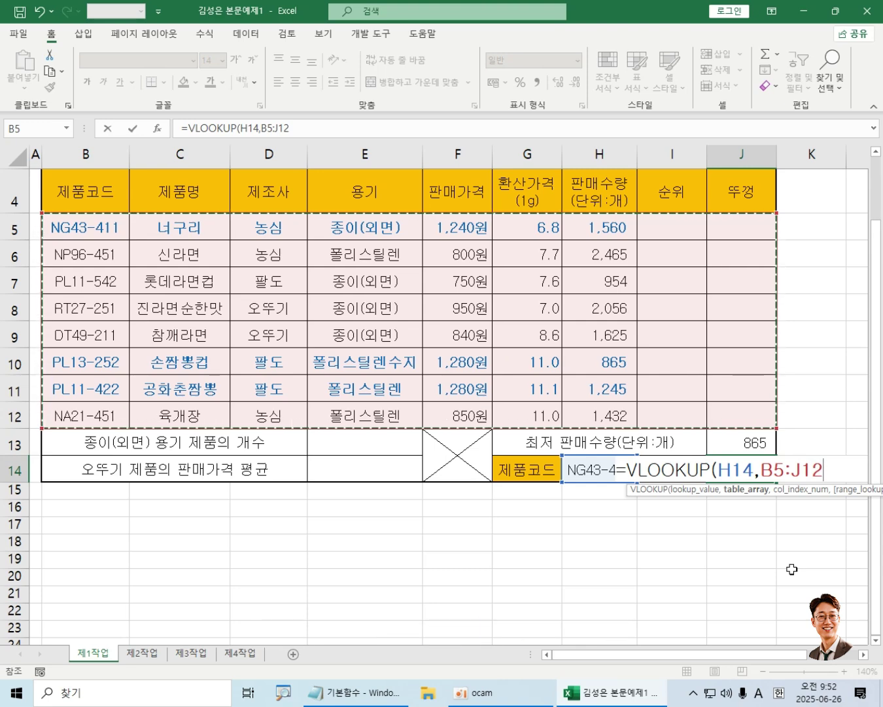
pyautogui.write(',')
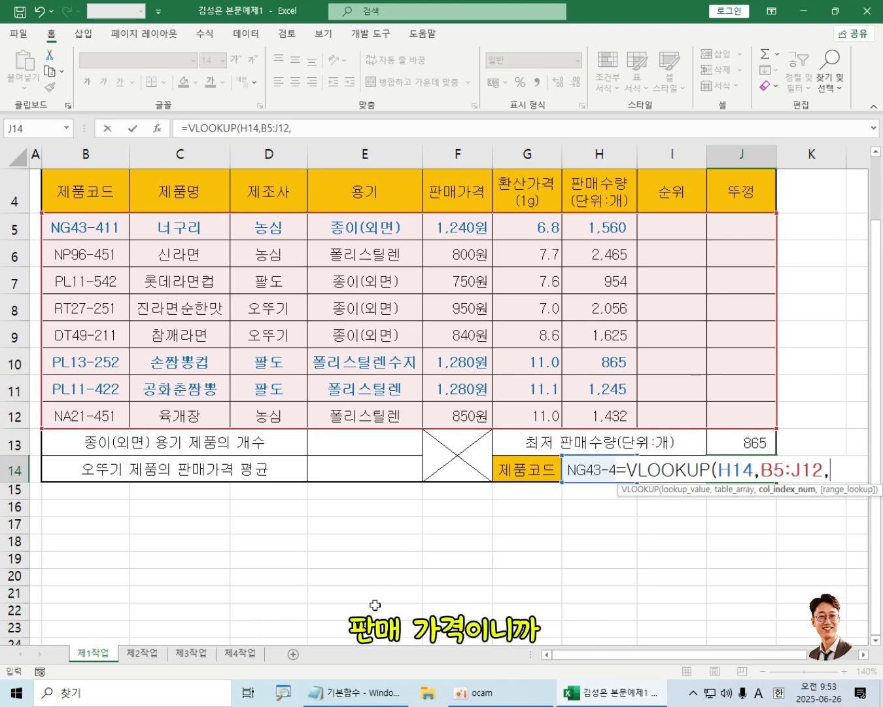
pyautogui.write('5')
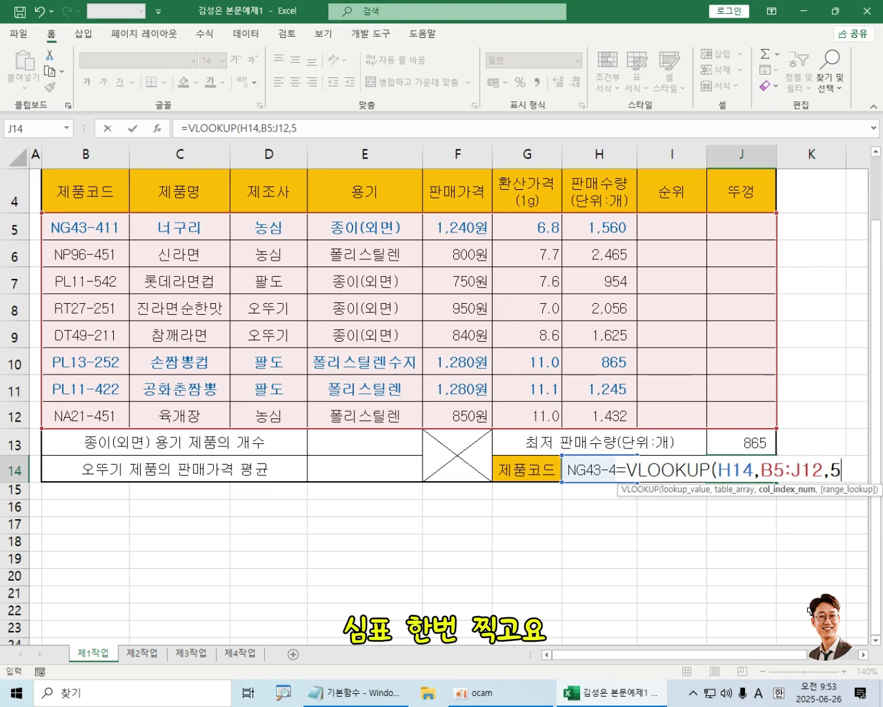
pyautogui.write(',')
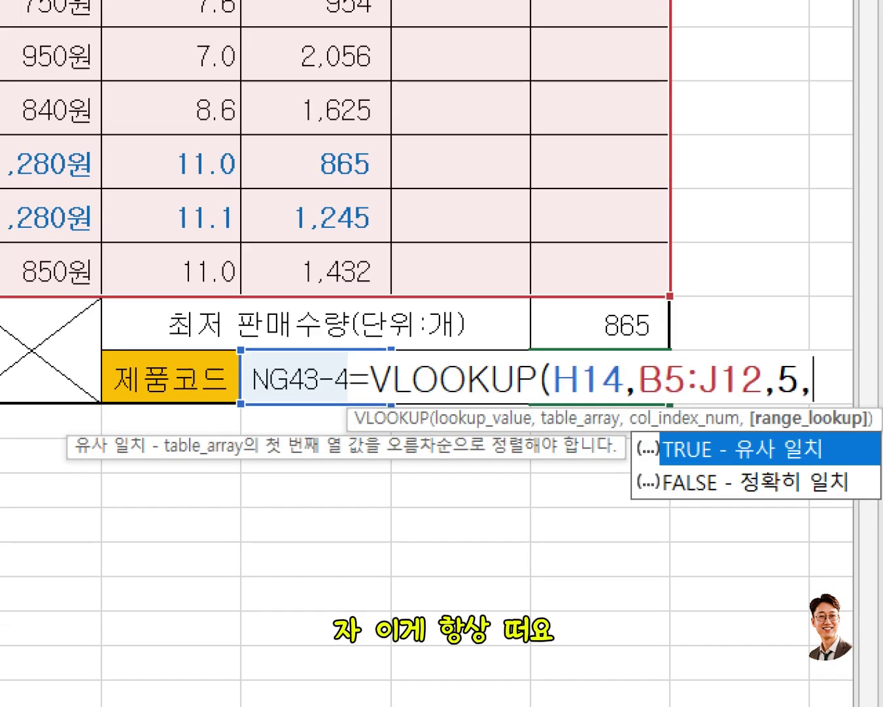
# - Choose FALSE for exact match, enter the VLOOKUP formula in J14, and mark the product code and sales price in red
pyautogui.moveTo(617, 461); pyautogui.dragTo(605, 486)
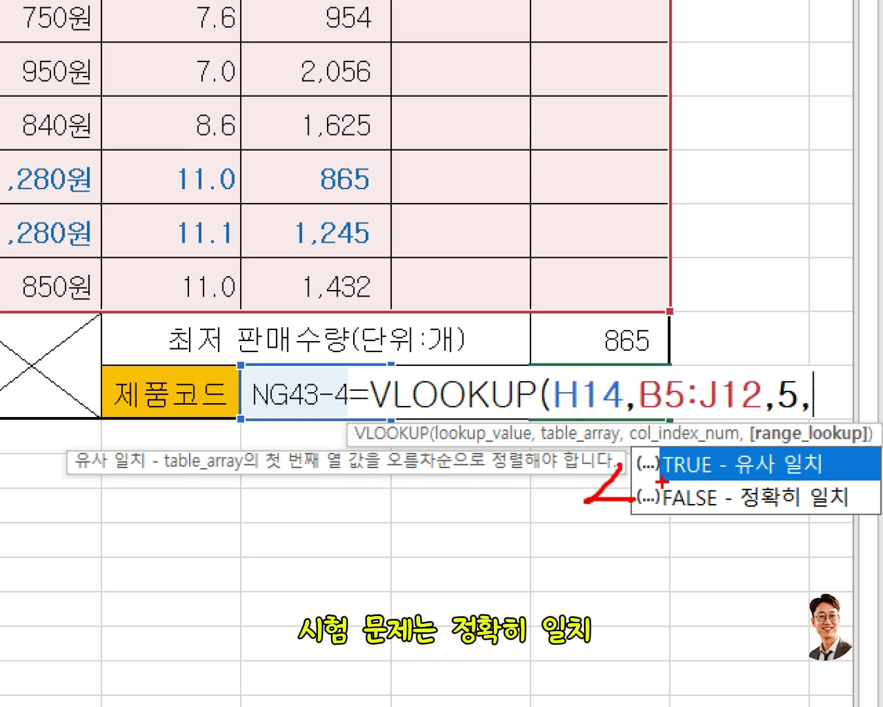
pyautogui.moveTo(661, 481); pyautogui.dragTo(878, 520)
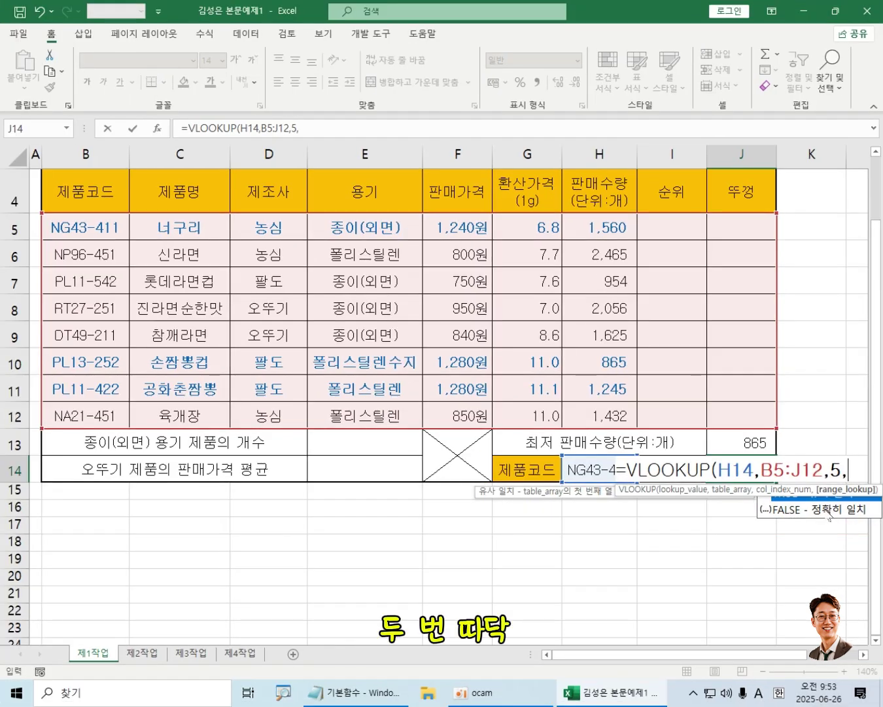
pyautogui.doubleClick(828, 516)
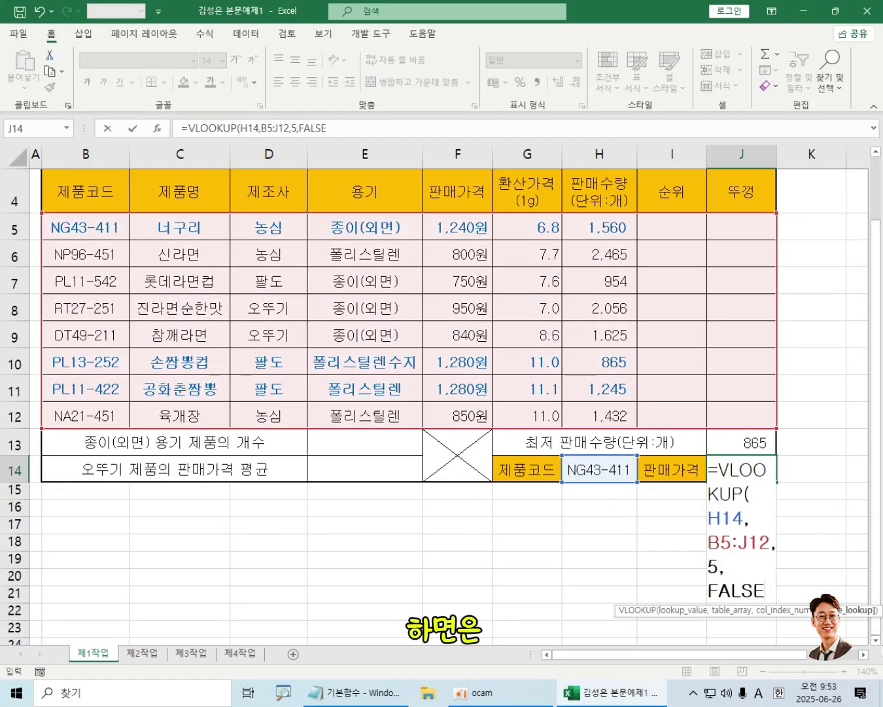
pyautogui.click(864, 655)
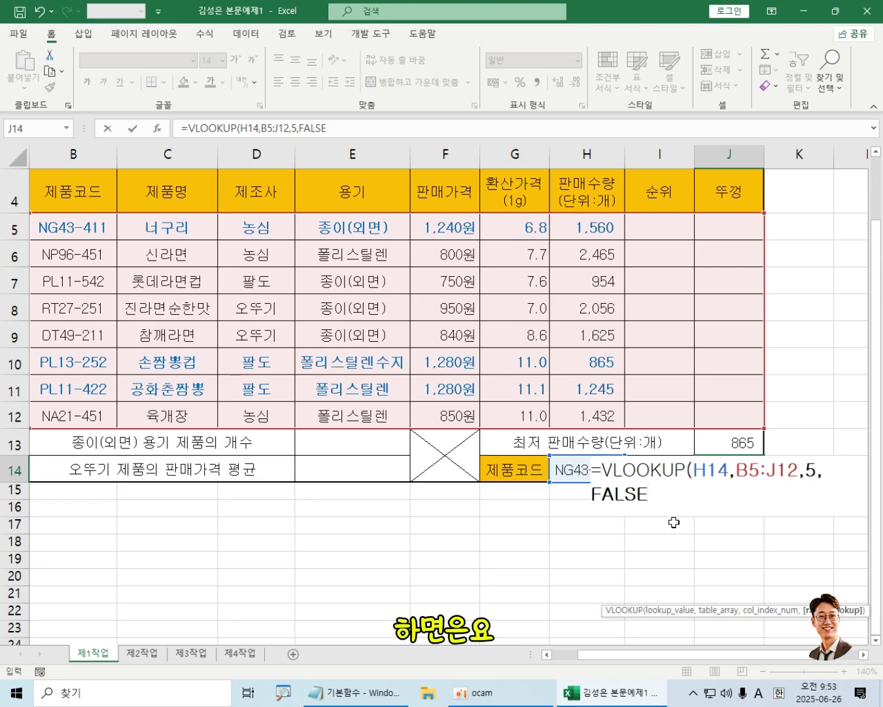
pyautogui.click(670, 523)
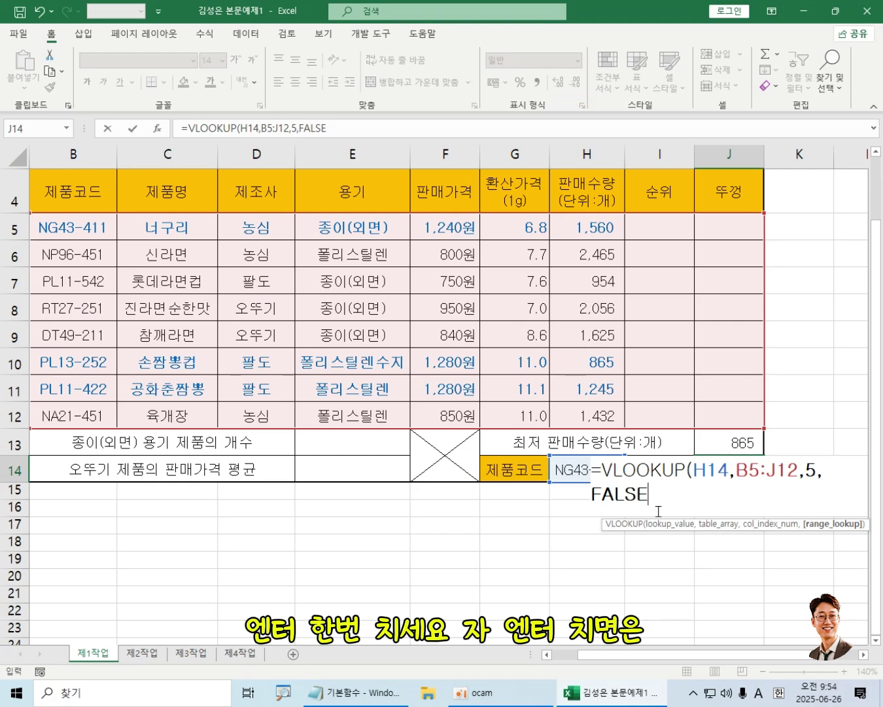
pyautogui.press('Return')
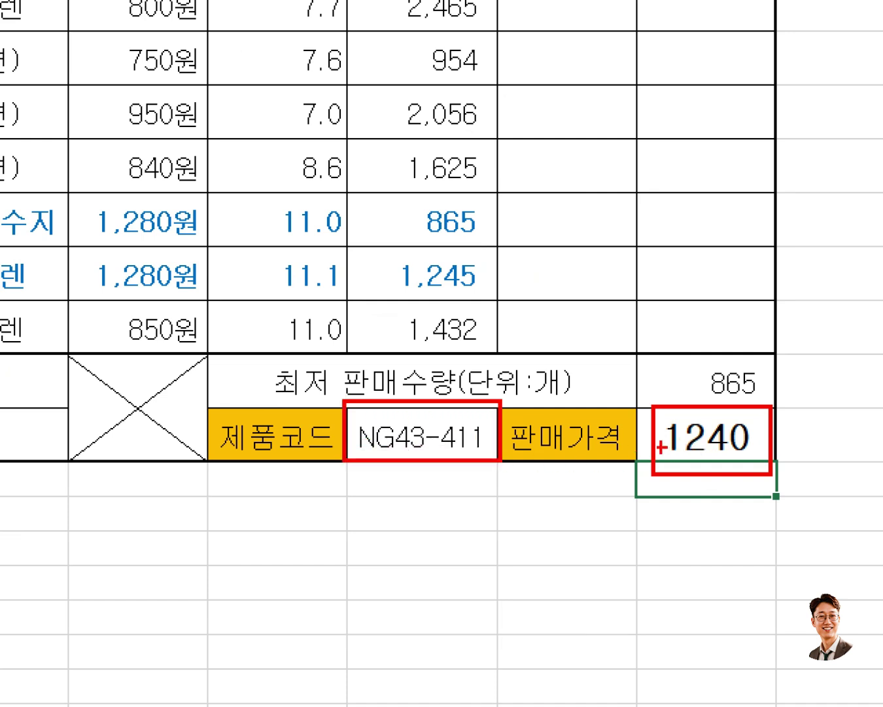
pyautogui.moveTo(442, 461)
pyautogui.mouseDown()
pyautogui.moveTo(381, 425)
pyautogui.moveTo(437, 481)
pyautogui.mouseUp()
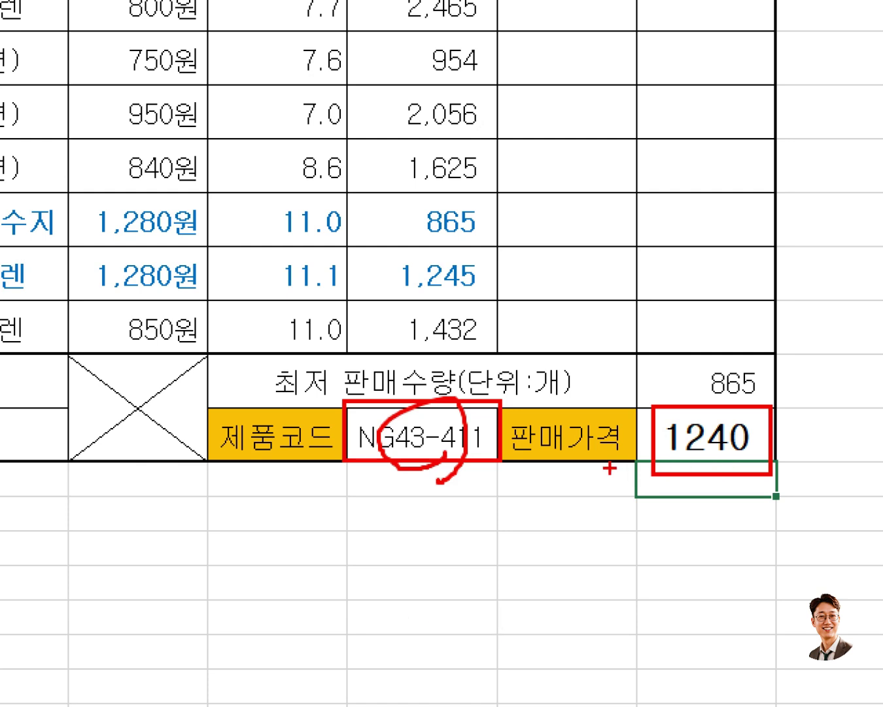
pyautogui.moveTo(607, 468); pyautogui.dragTo(826, 460)
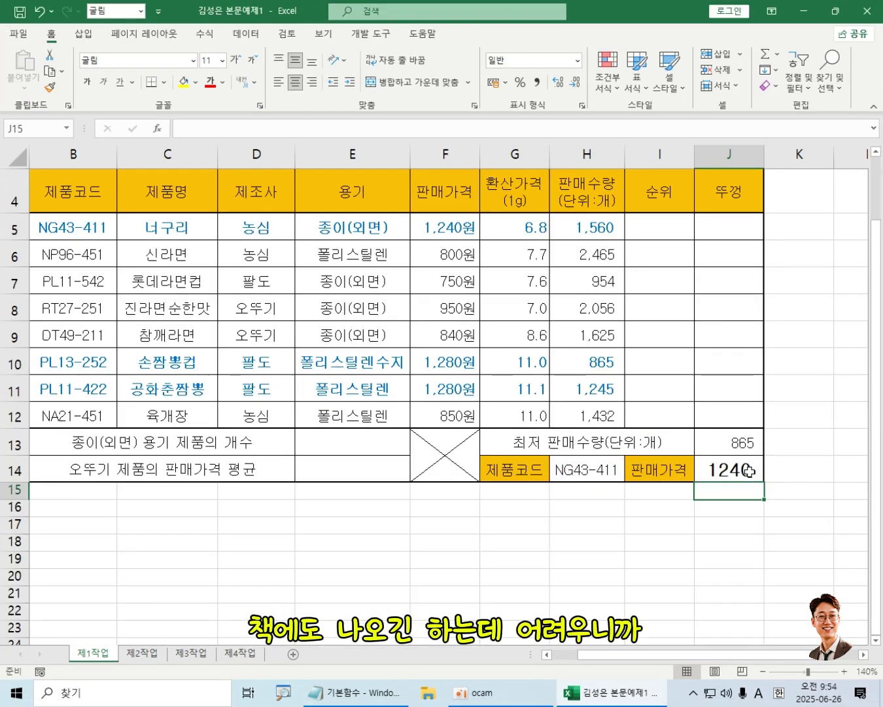
# - Clear the VLOOKUP formula from the sales price cell J14
pyautogui.click(730, 465)
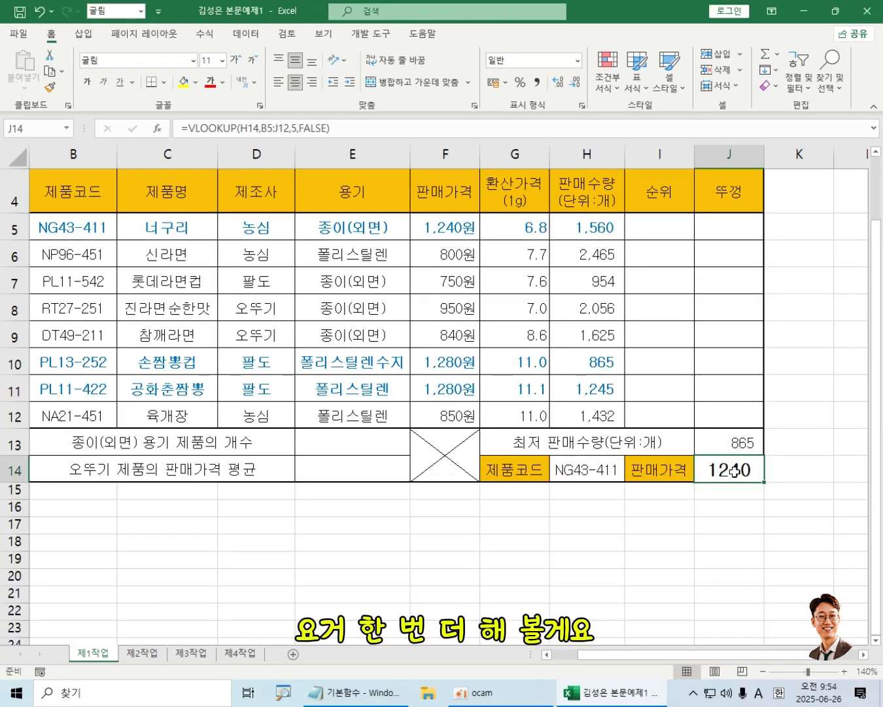
pyautogui.click(733, 526)
pyautogui.click(733, 469)
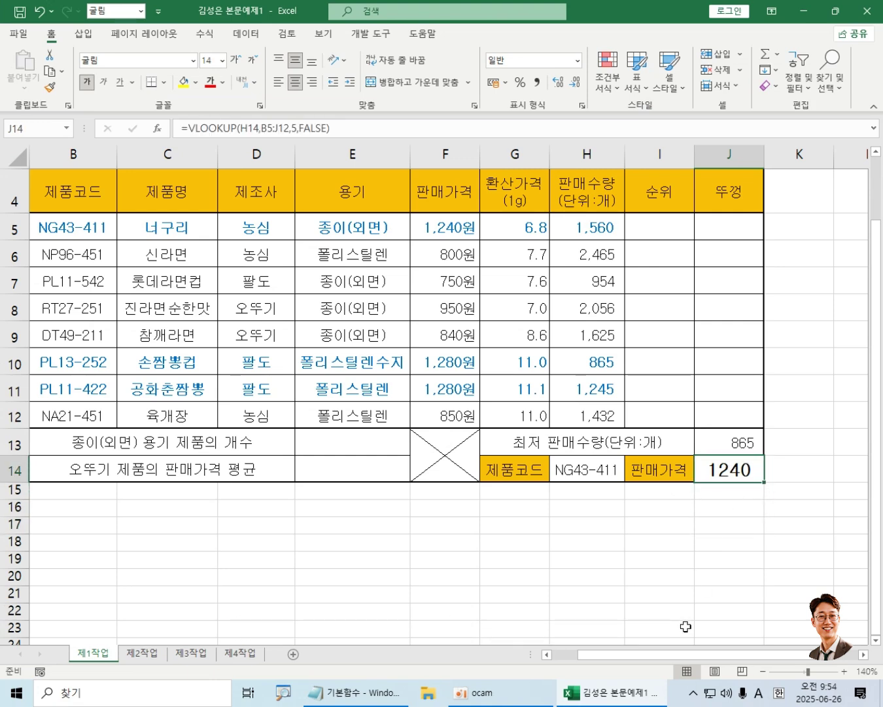
pyautogui.press('Delete')
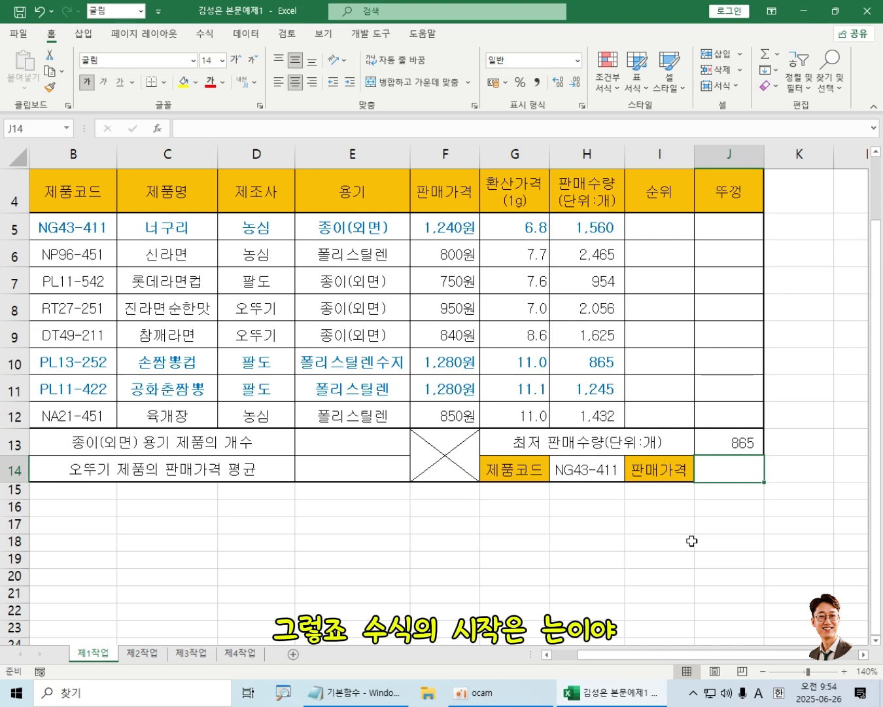
# - Start a VLOOKUP formula in J14 with H14 as the lookup value and B5:H12 as the table range
pyautogui.write('=')
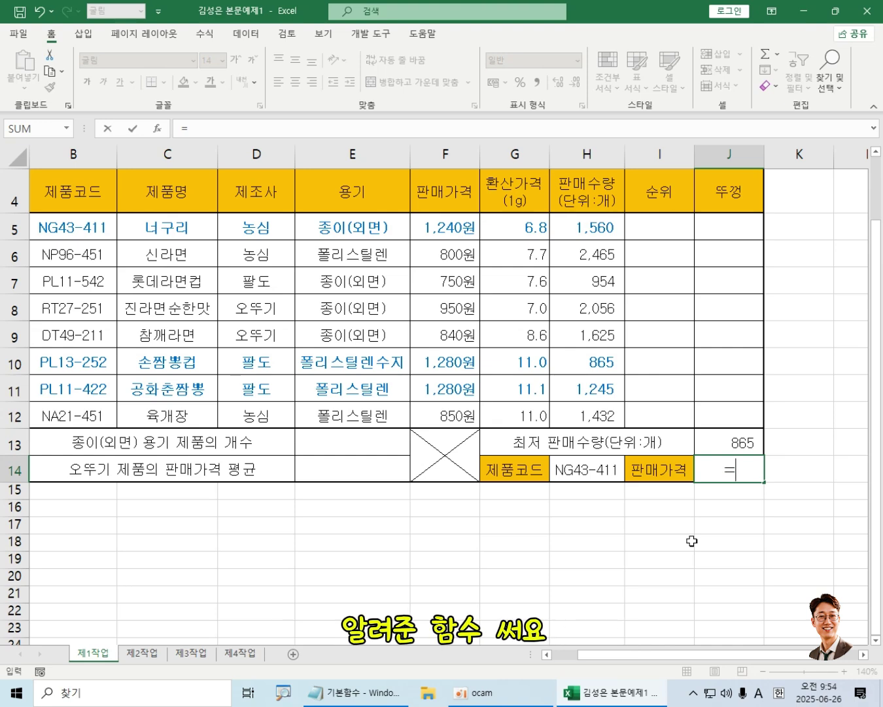
pyautogui.write('VL')
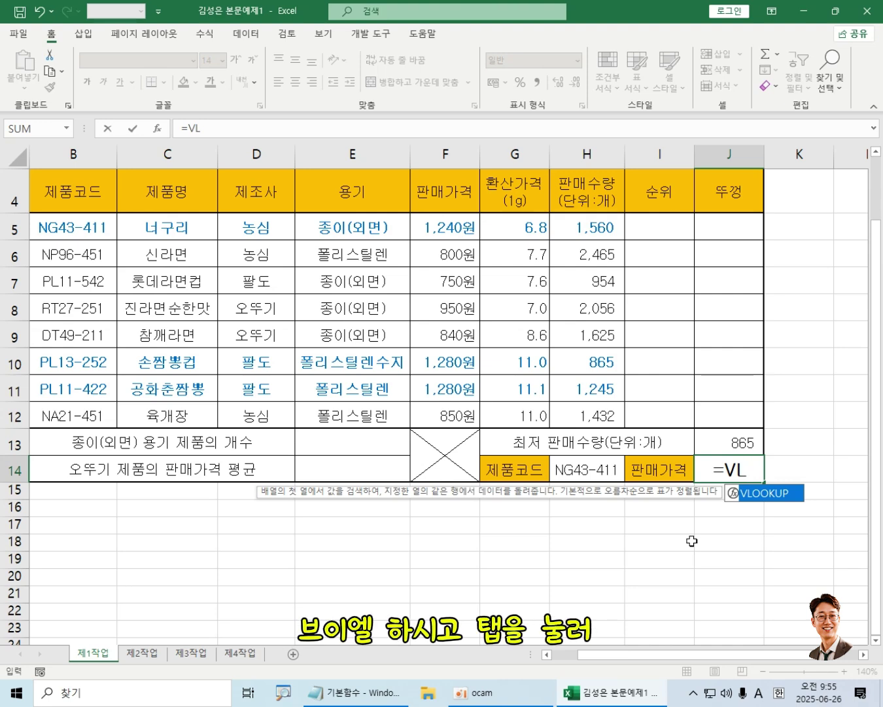
pyautogui.press('Tab')
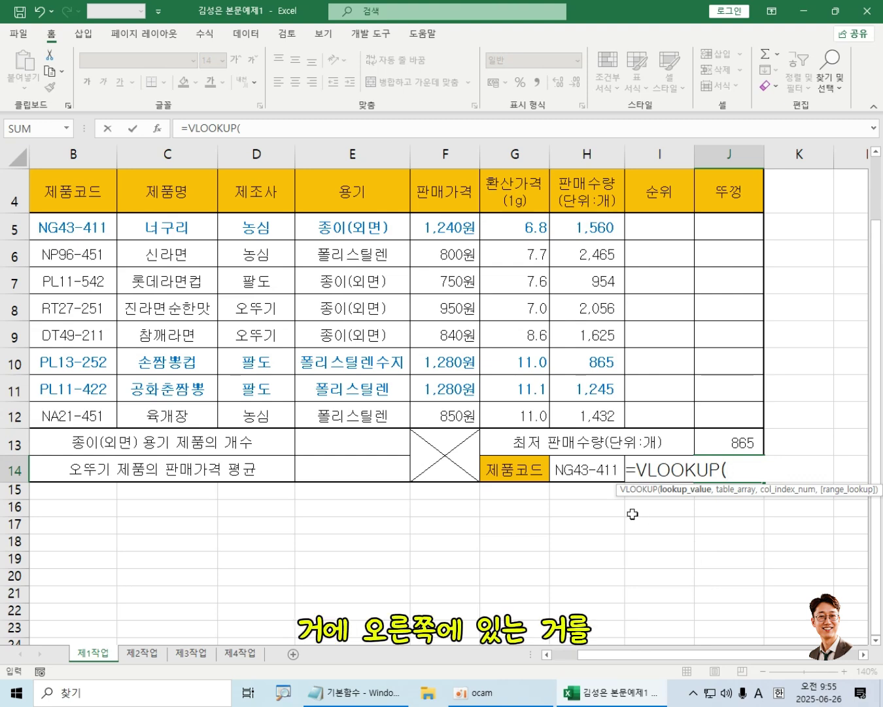
pyautogui.click(596, 470)
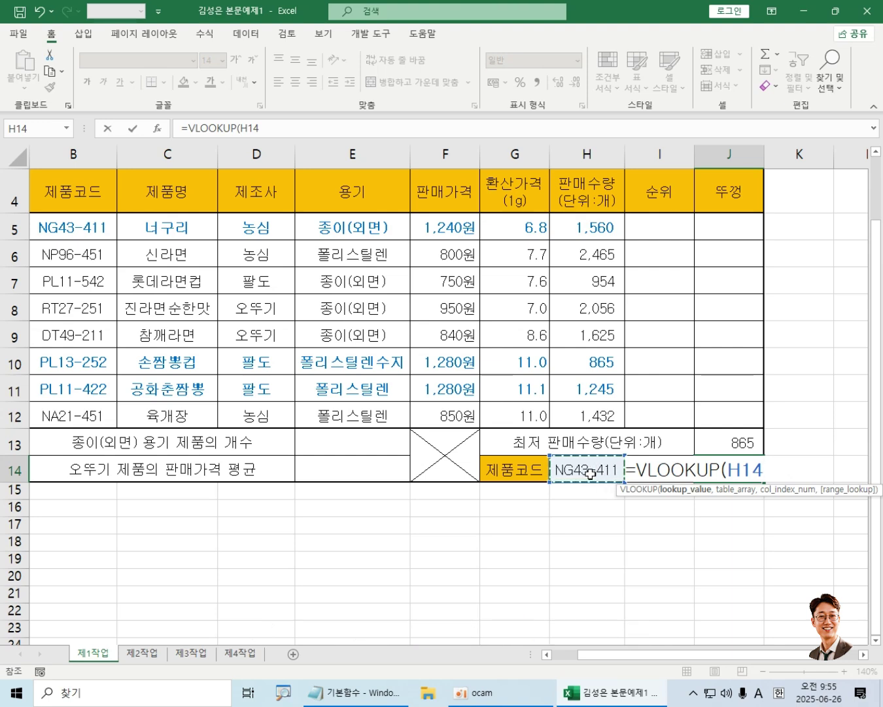
pyautogui.write(',')
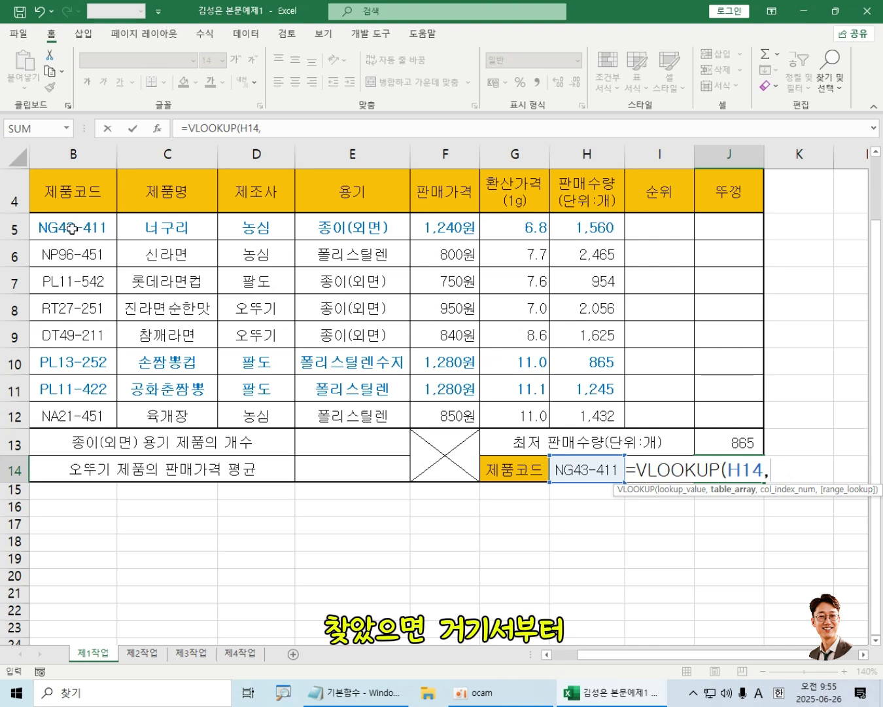
pyautogui.moveTo(70, 227); pyautogui.dragTo(604, 412)
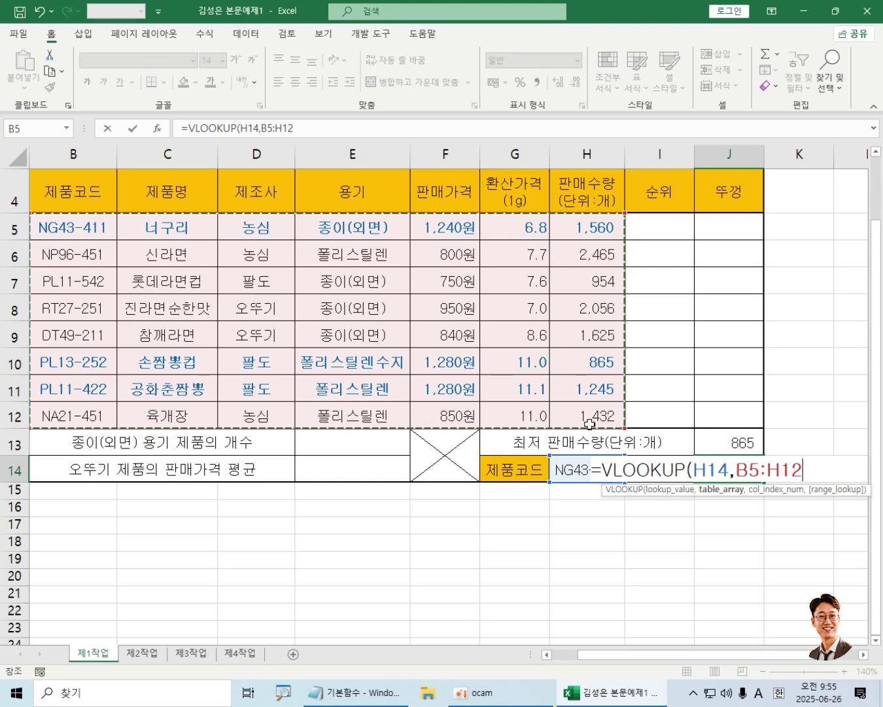
# - Complete the J14 VLOOKUP with column index 5 and FALSE for exact match, and enter the formula
pyautogui.write(',')
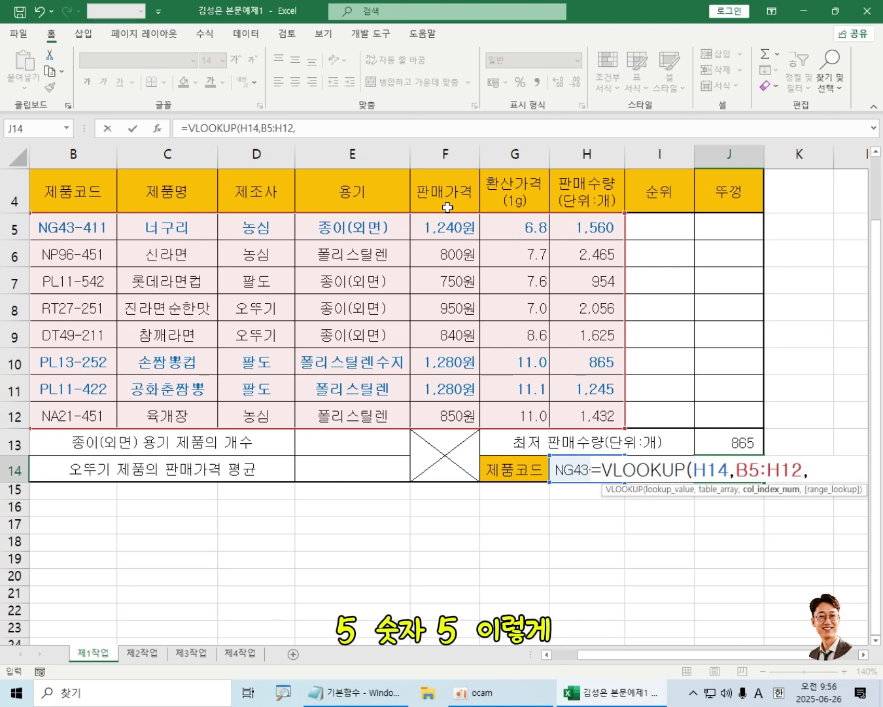
pyautogui.write('5')
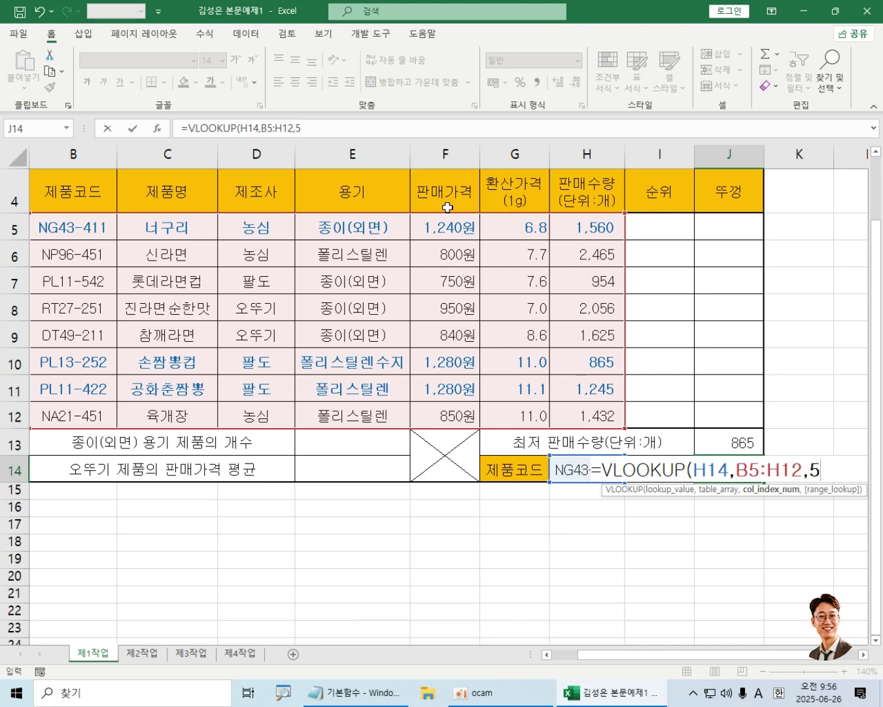
pyautogui.write(',')
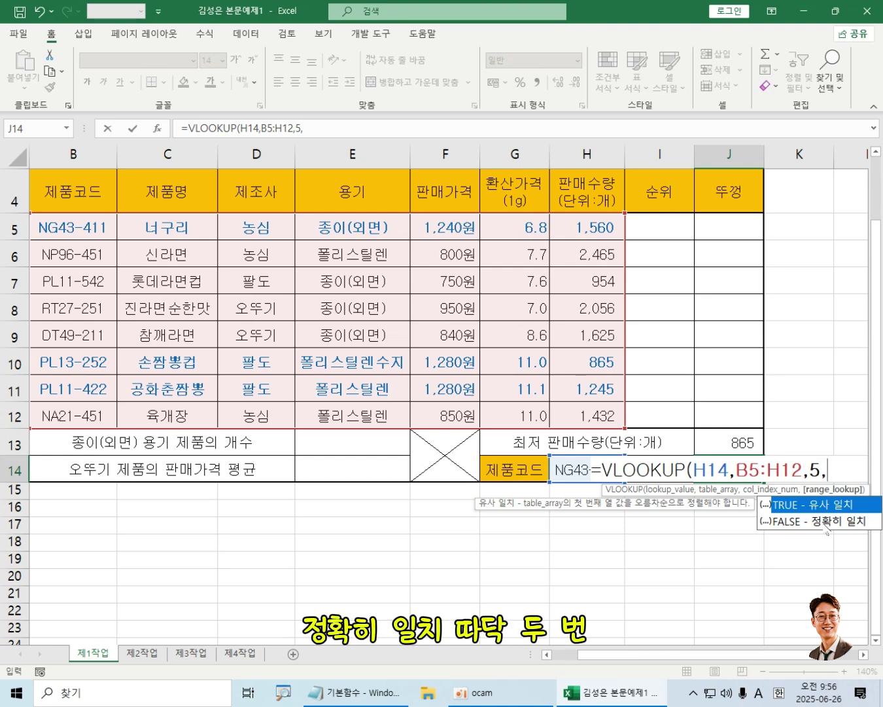
pyautogui.doubleClick(825, 522)
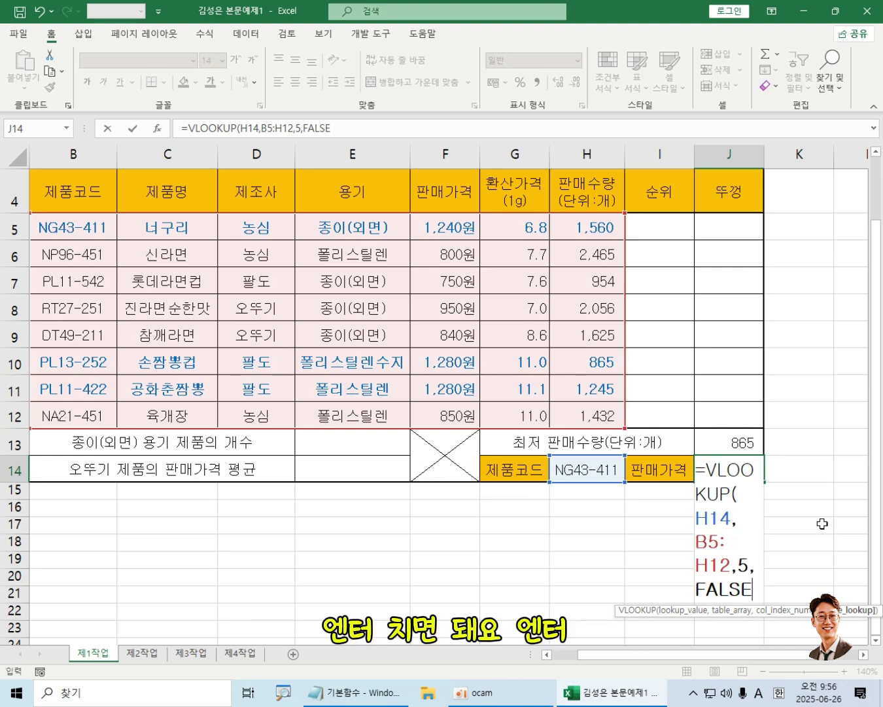
pyautogui.press('Return')
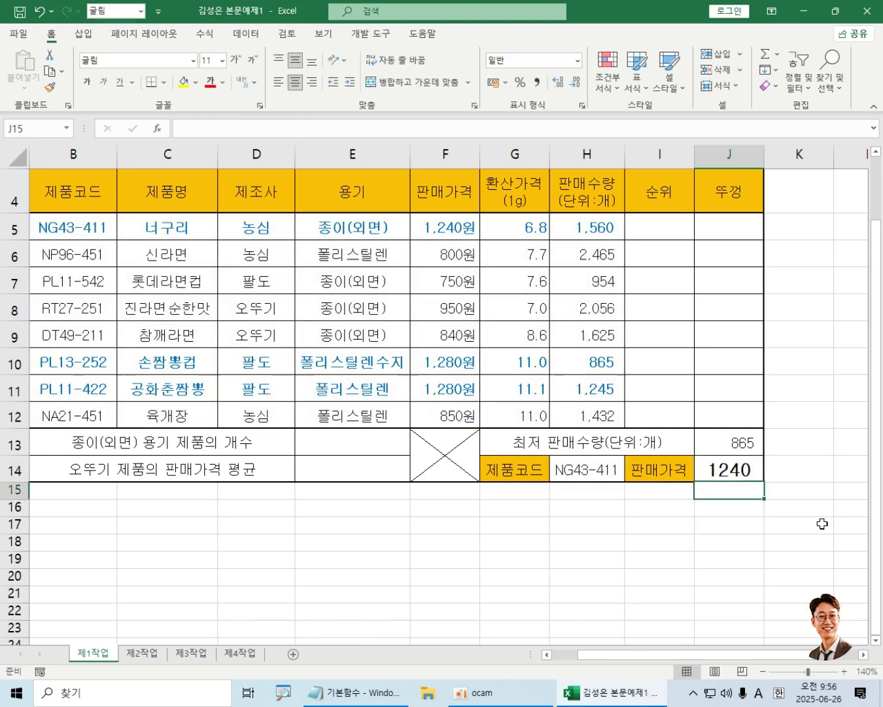
pyautogui.click(750, 469)
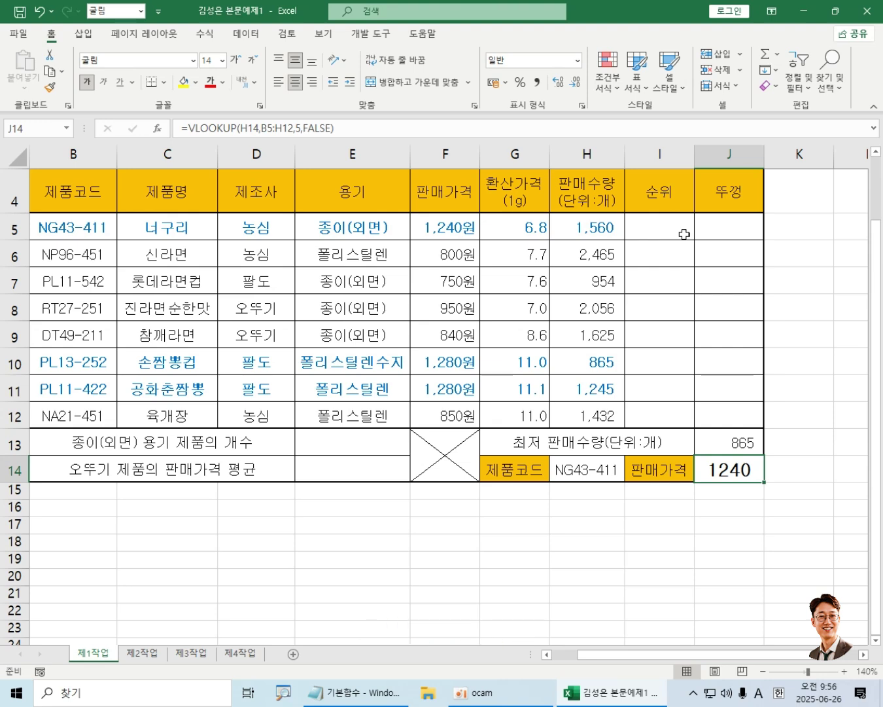
pyautogui.click(664, 226)
pyautogui.click(713, 232)
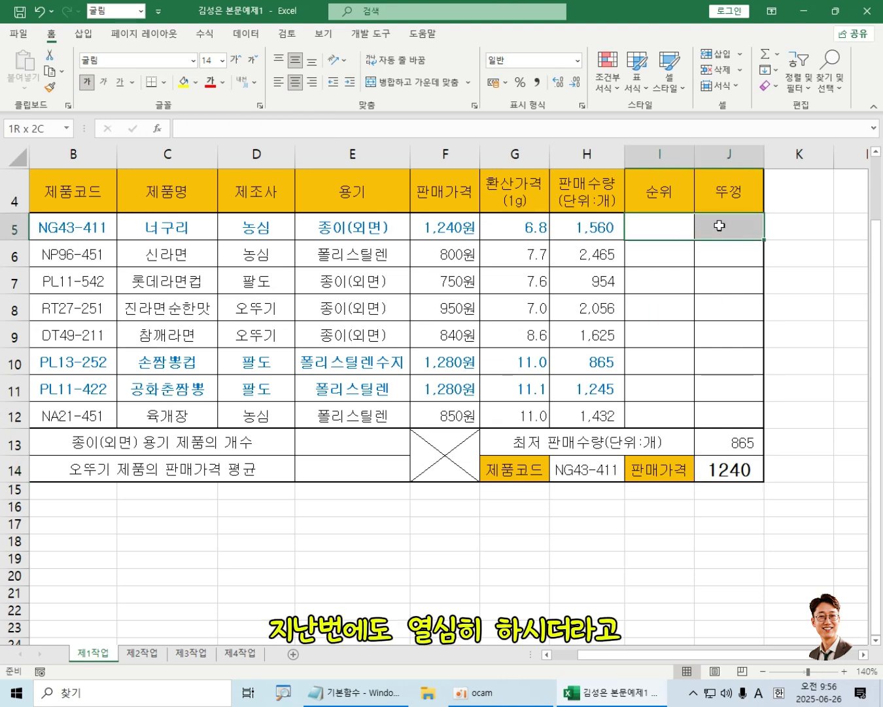
pyautogui.click(661, 229)
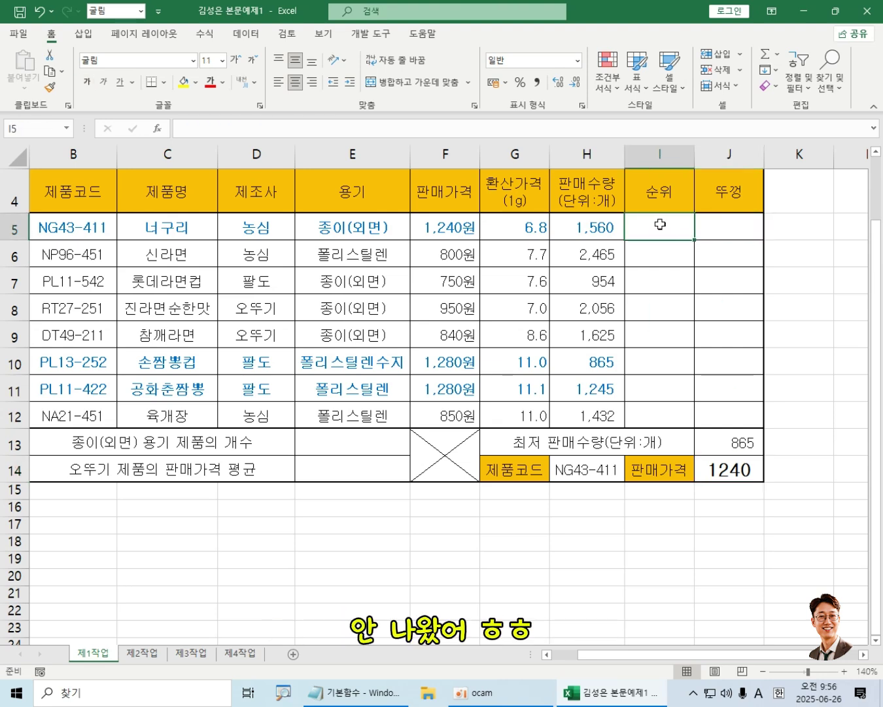
pyautogui.click(697, 226)
# - Format the first rank cell I5 in bold at font size 14
pyautogui.click(673, 227)
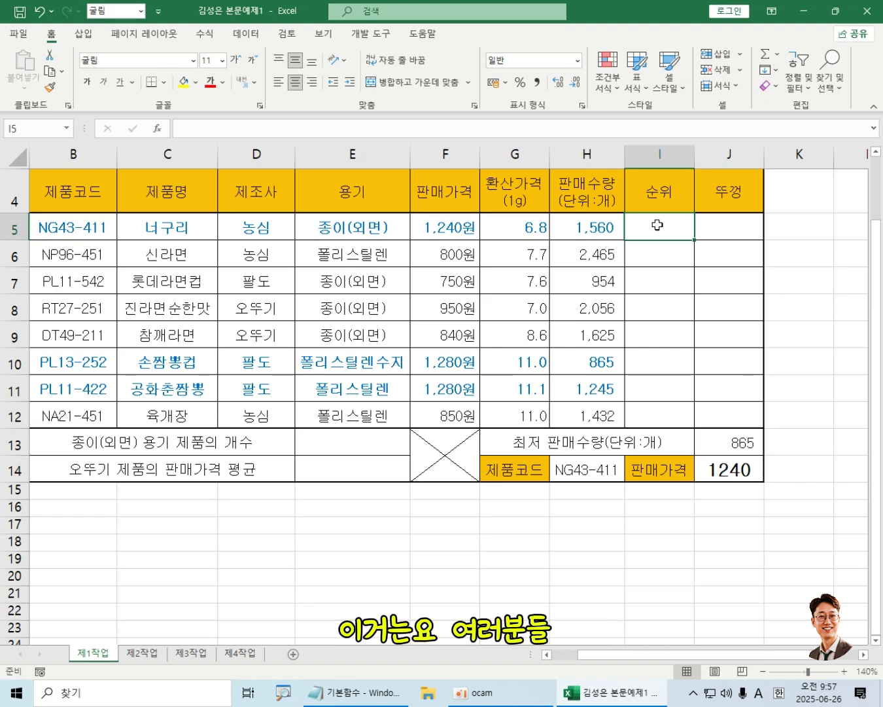
pyautogui.click(844, 671)
pyautogui.click(843, 672)
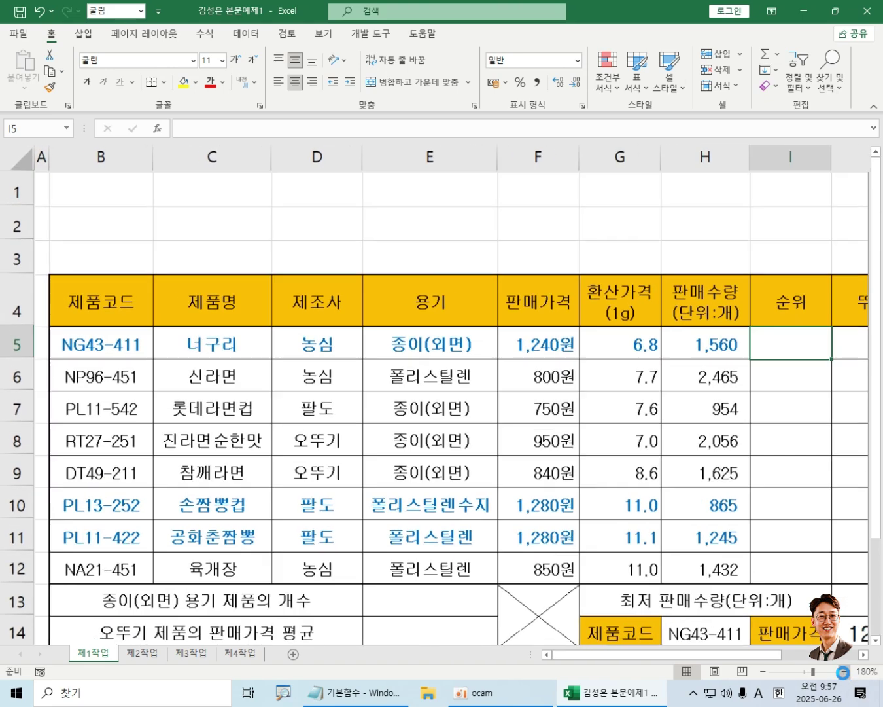
pyautogui.click(844, 671)
pyautogui.click(843, 671)
pyautogui.moveTo(797, 654); pyautogui.dragTo(881, 517)
pyautogui.scroll(1, 769, 445)
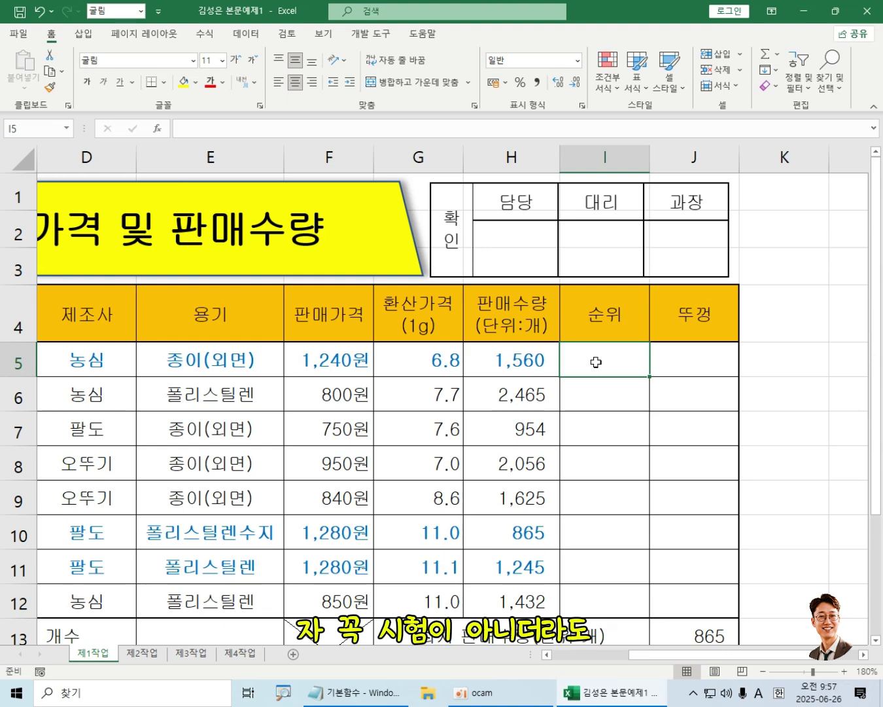
pyautogui.click(237, 59)
pyautogui.click(237, 61)
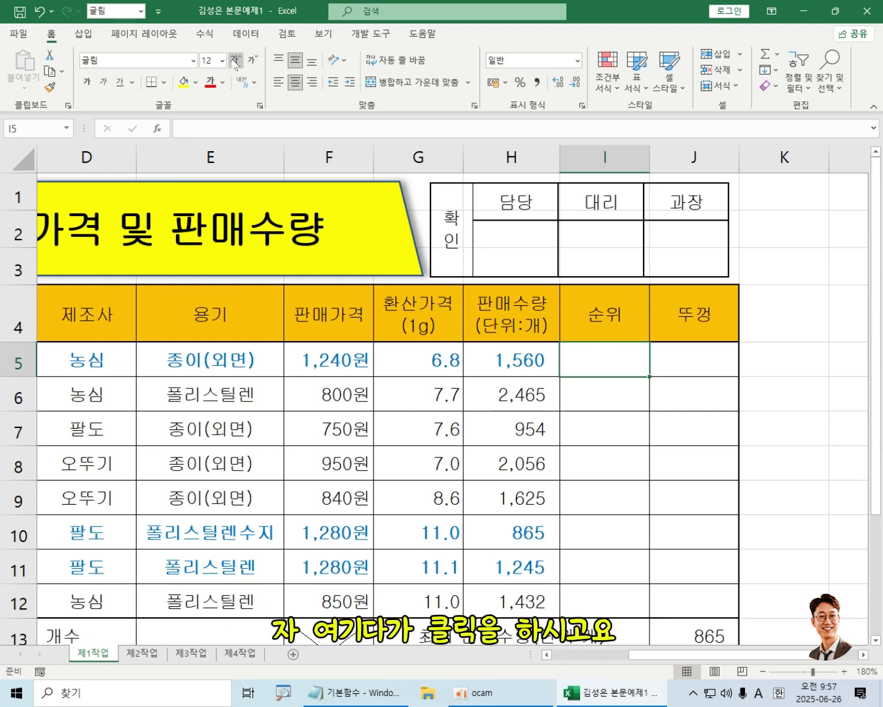
pyautogui.click(87, 81)
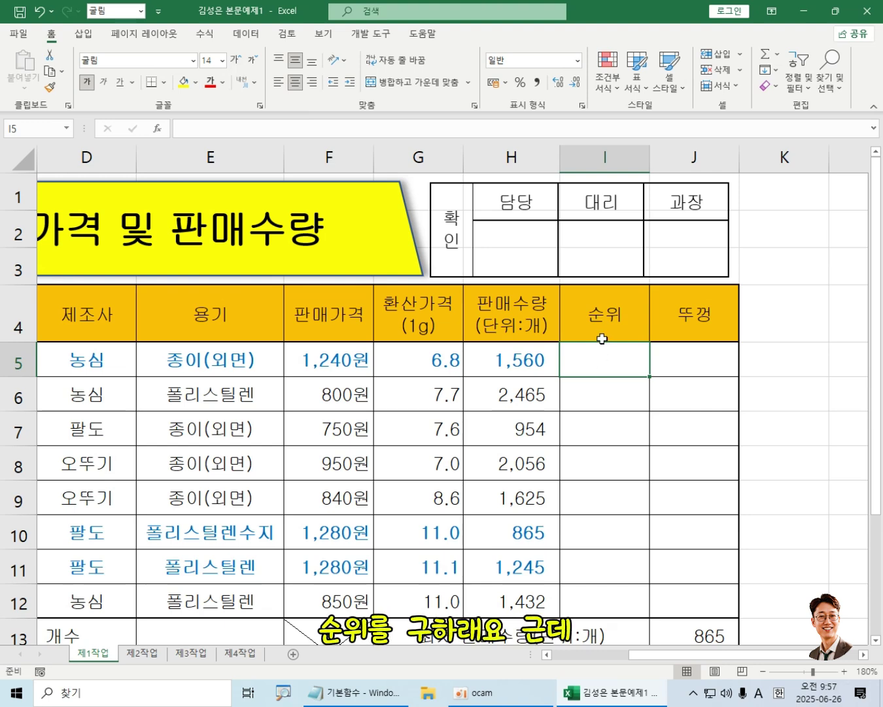
# - Highlight sales quantities H5:H12, write ranks 1 and 2 in red beside 2,465 and 2,056, circle 1,560, and clear the marks
pyautogui.moveTo(521, 359); pyautogui.dragTo(527, 596)
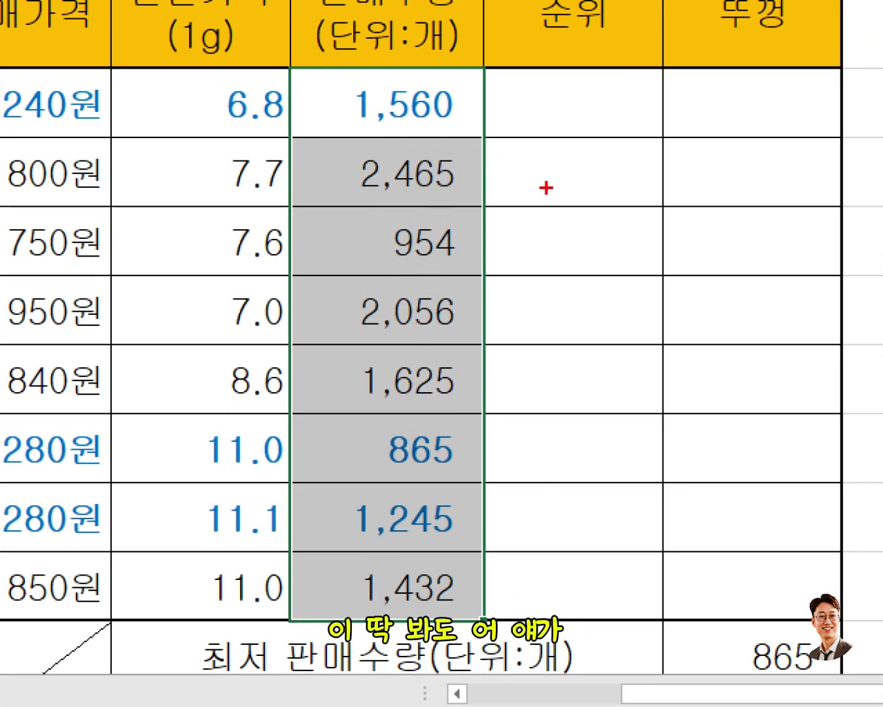
pyautogui.moveTo(584, 165); pyautogui.dragTo(572, 197)
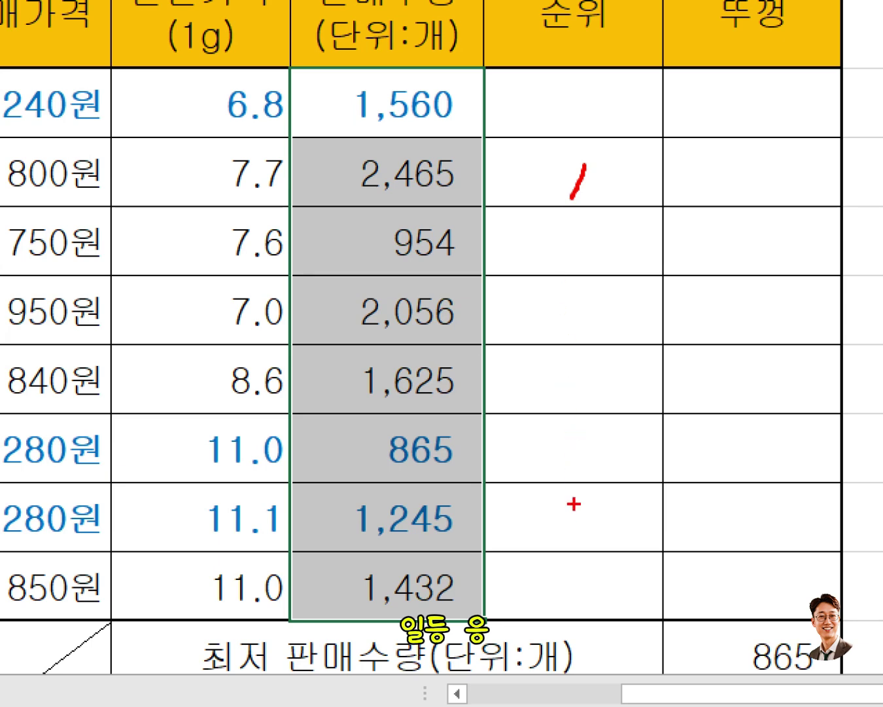
pyautogui.moveTo(547, 311)
pyautogui.mouseDown()
pyautogui.moveTo(545, 326)
pyautogui.moveTo(613, 326)
pyautogui.mouseUp()
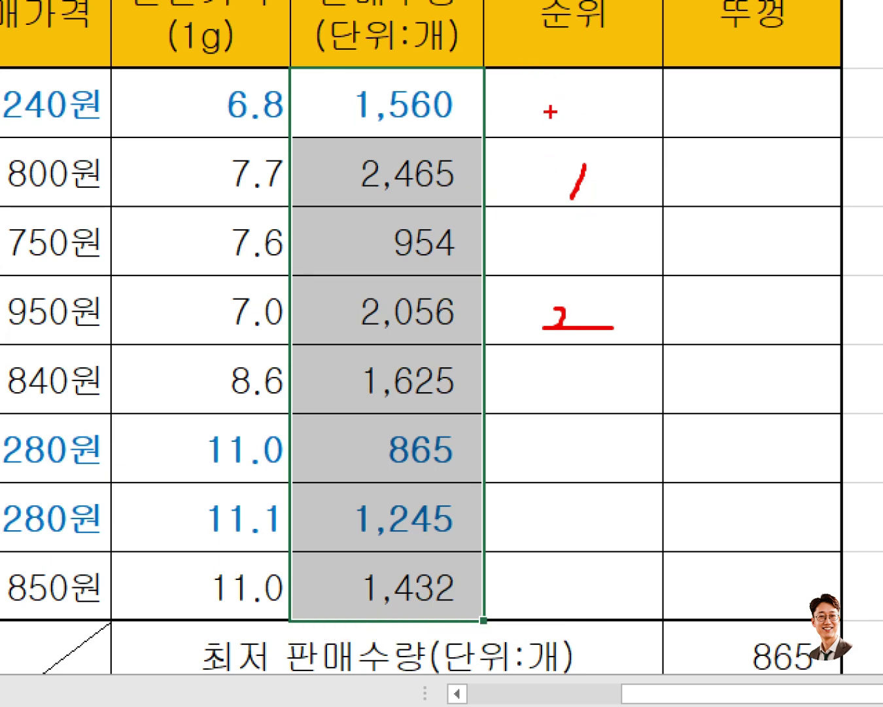
pyautogui.moveTo(331, 70)
pyautogui.mouseDown()
pyautogui.moveTo(483, 149)
pyautogui.moveTo(316, 84)
pyautogui.mouseUp()
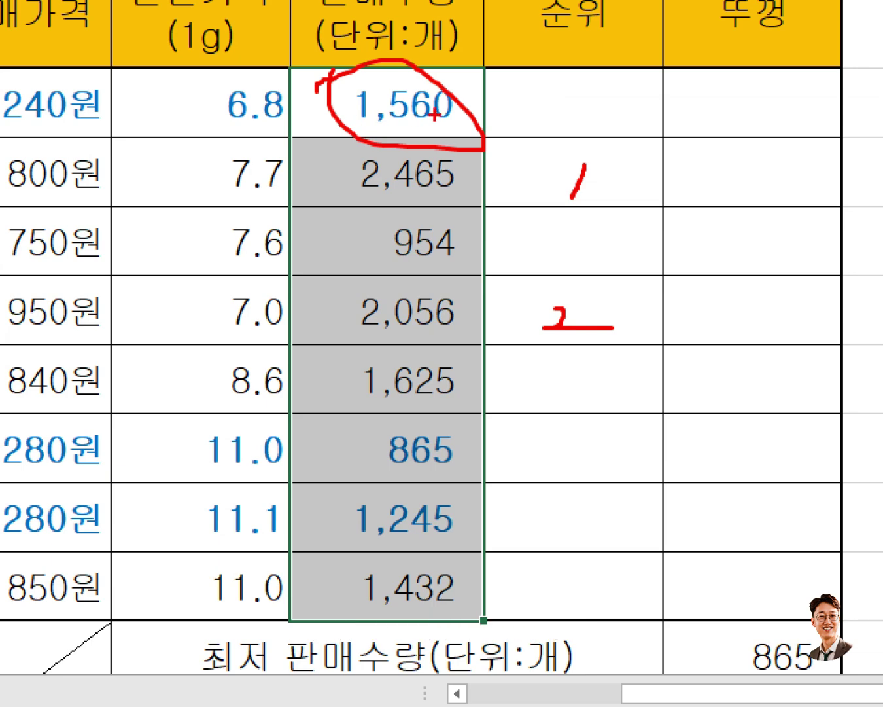
pyautogui.moveTo(524, 118); pyautogui.dragTo(575, 118)
pyautogui.moveTo(529, 95); pyautogui.dragTo(549, 128)
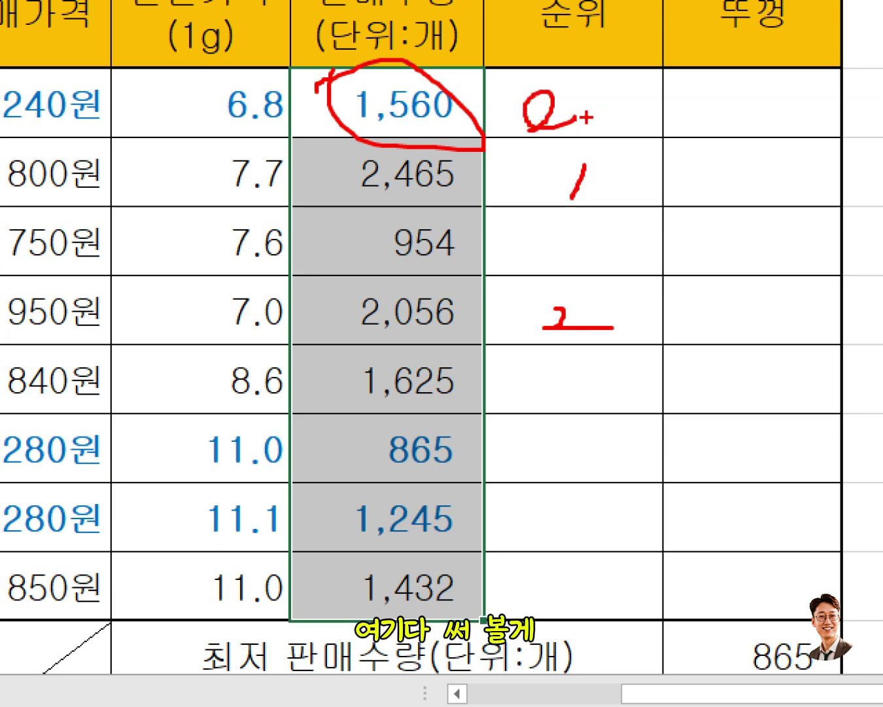
pyautogui.press('Escape')
# - Start a RANK.EQ formula in I5, boxing the function name in red in the suggestions
pyautogui.click(603, 359)
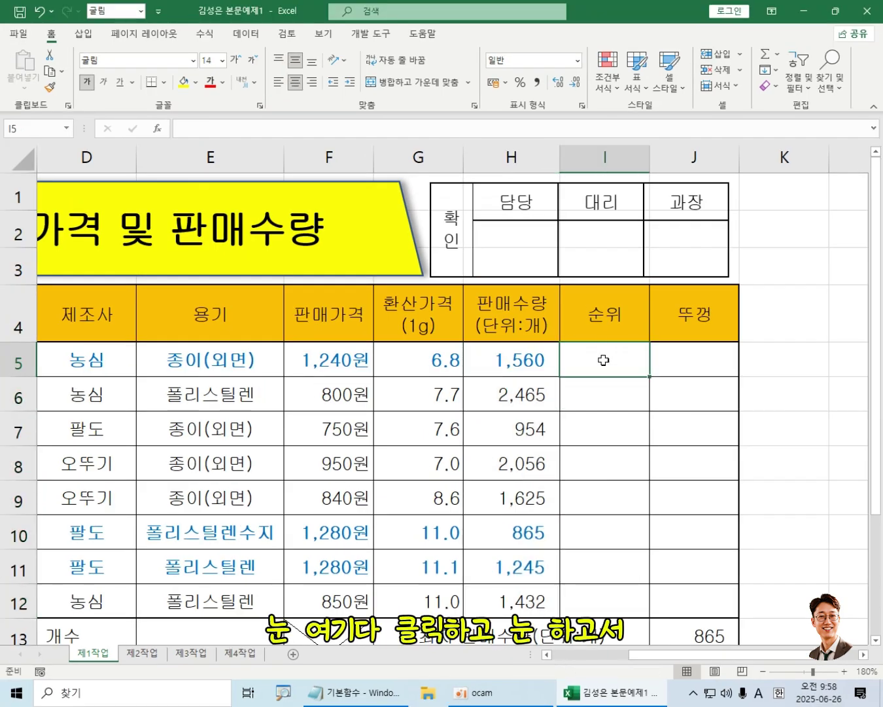
pyautogui.write('=')
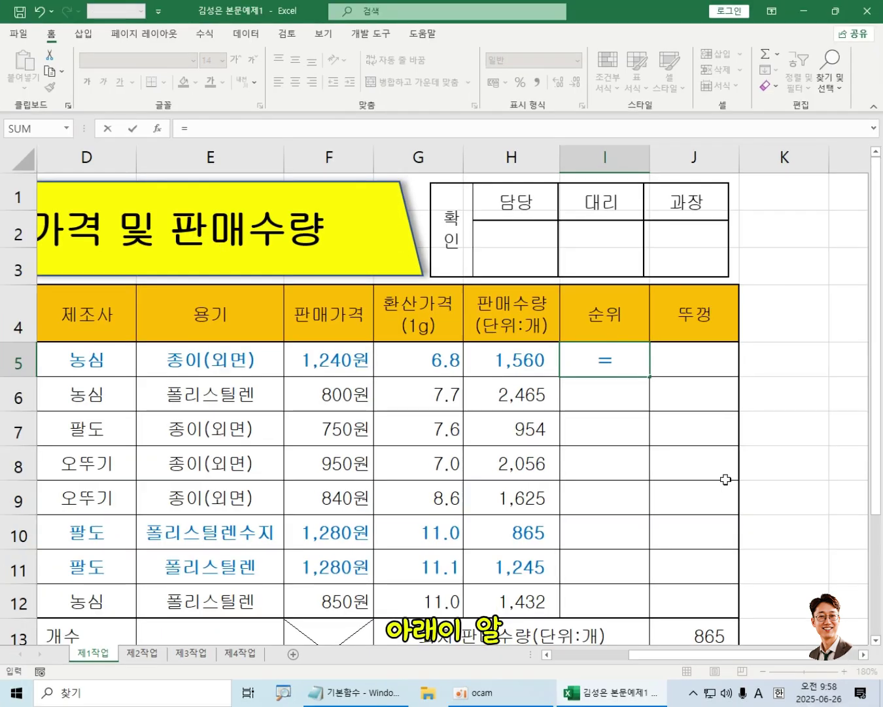
pyautogui.write('RA')
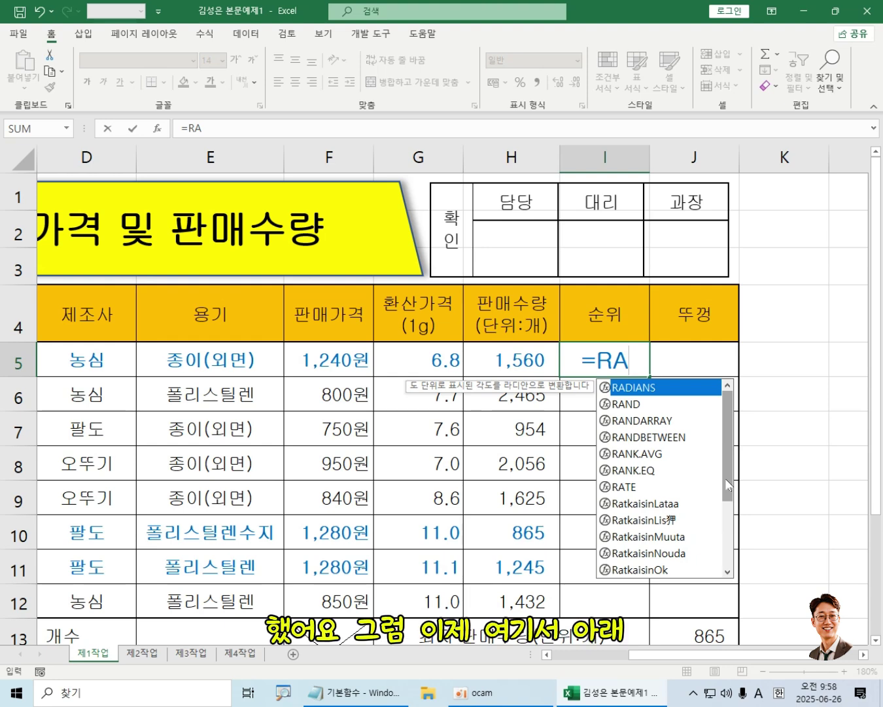
pyautogui.press('Down')
pyautogui.press('Down')
pyautogui.press('Down')
pyautogui.press('Down')
pyautogui.press('Down')
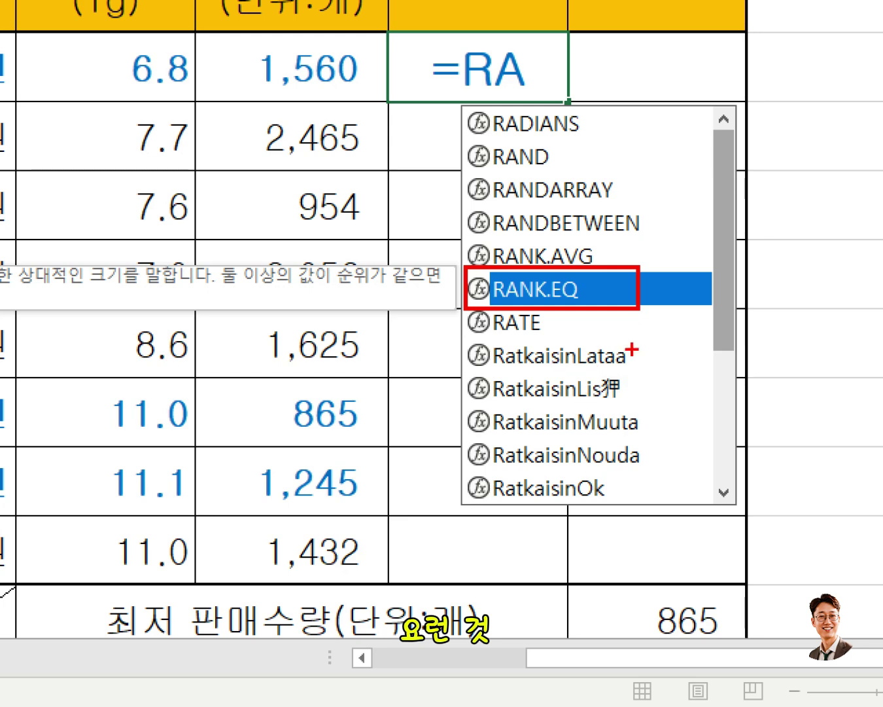
pyautogui.moveTo(633, 346)
pyautogui.mouseDown()
pyautogui.moveTo(479, 350)
pyautogui.moveTo(447, 456)
pyautogui.moveTo(598, 518)
pyautogui.moveTo(670, 419)
pyautogui.moveTo(632, 344)
pyautogui.moveTo(622, 347)
pyautogui.mouseUp()
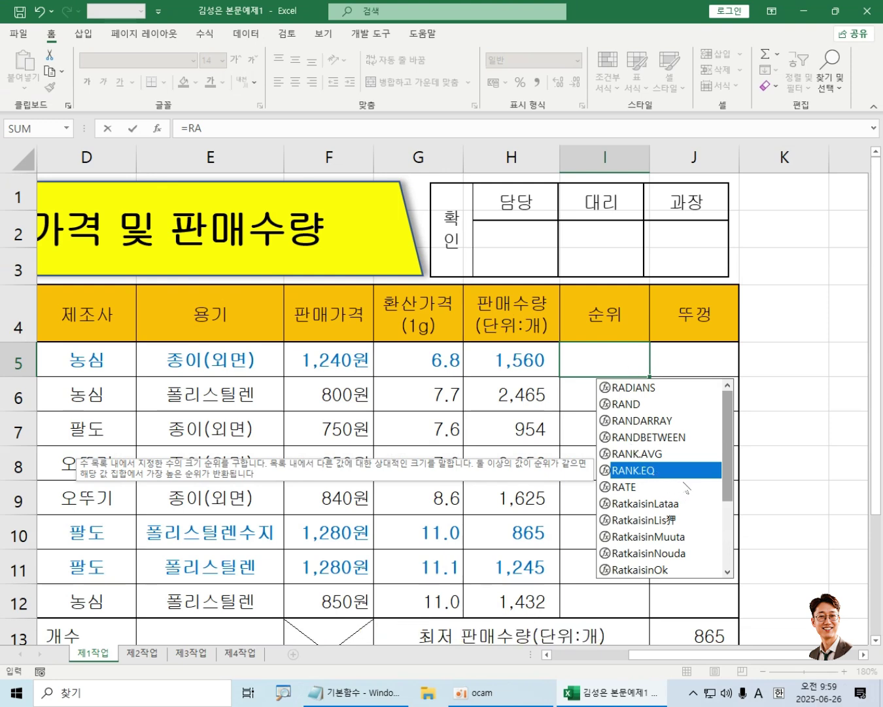
pyautogui.press('Tab')
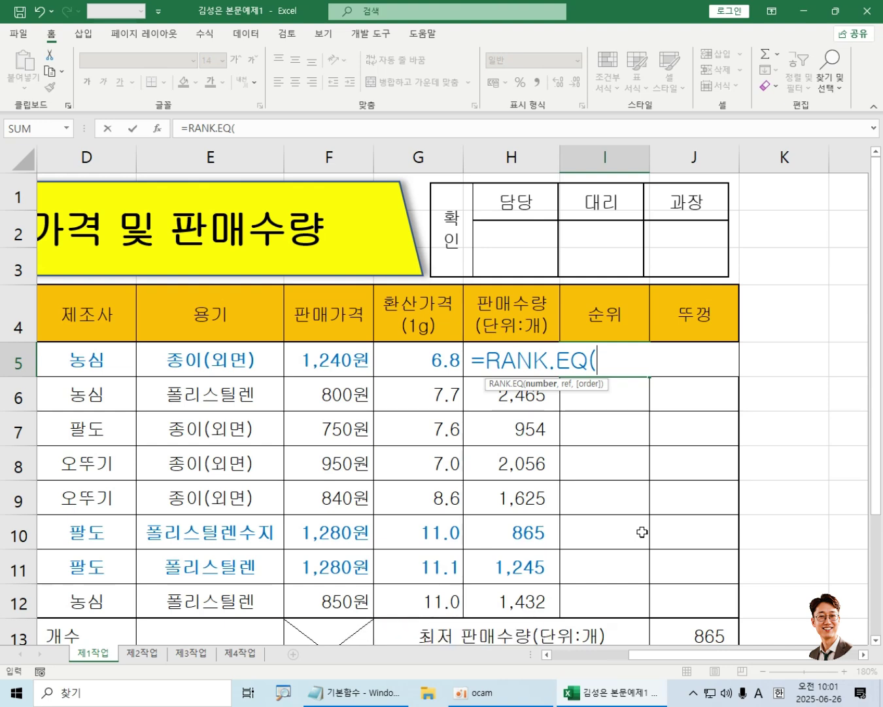
# - Set the I5 RANK.EQ number argument to H5 and its reference range to H5:H12
pyautogui.press('Left')
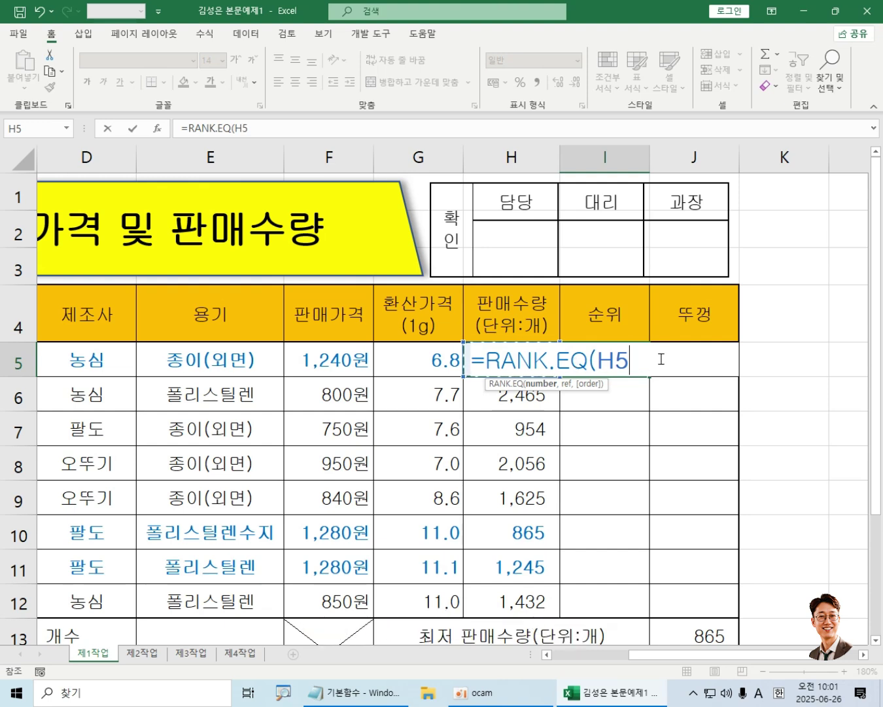
pyautogui.write(',')
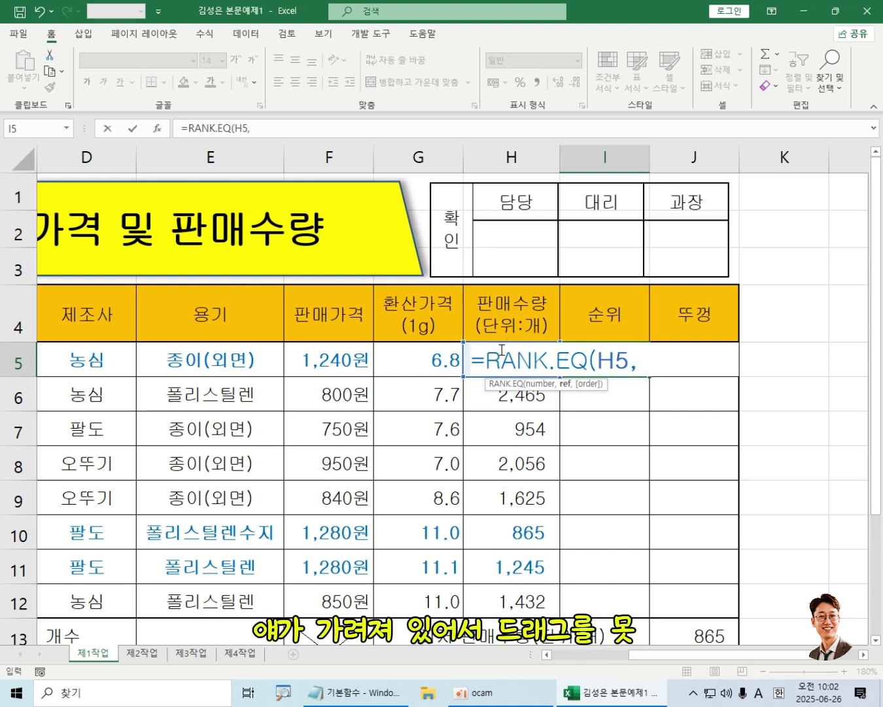
pyautogui.scroll(-2, 713, 501)
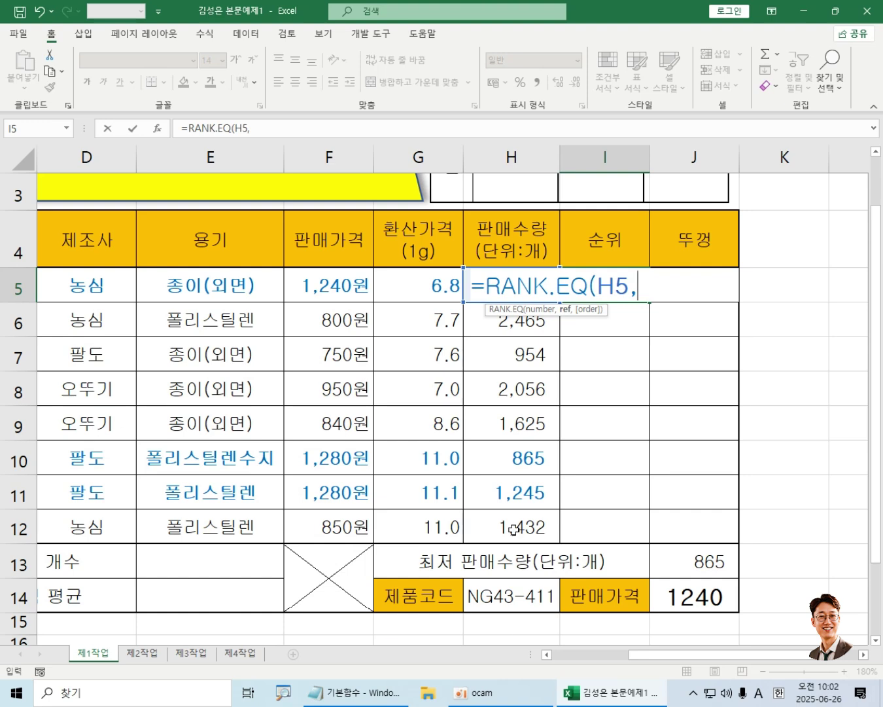
pyautogui.moveTo(514, 529); pyautogui.dragTo(512, 295)
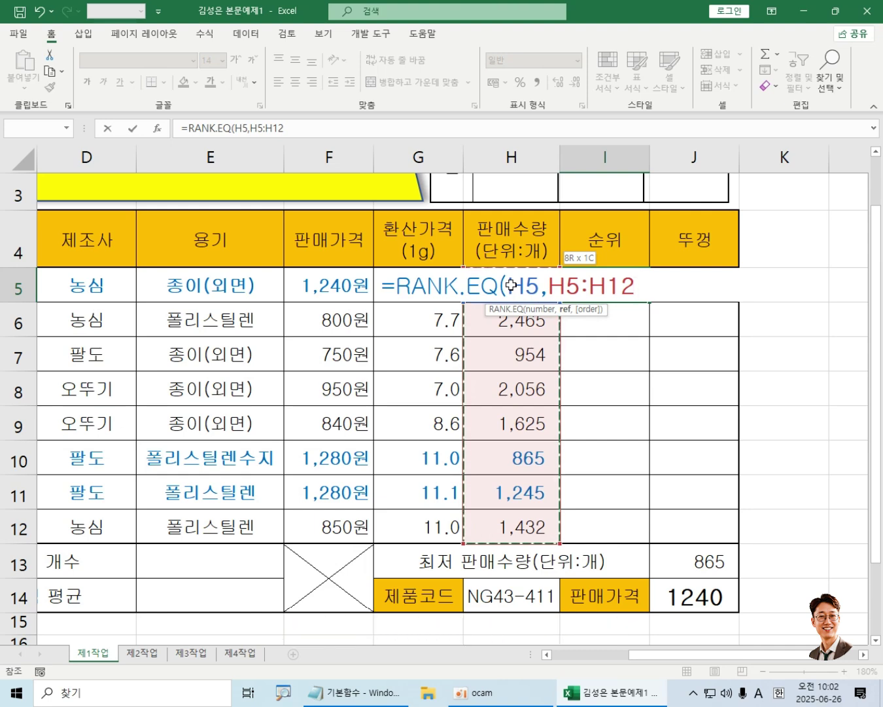
pyautogui.moveTo(511, 284); pyautogui.dragTo(511, 284)
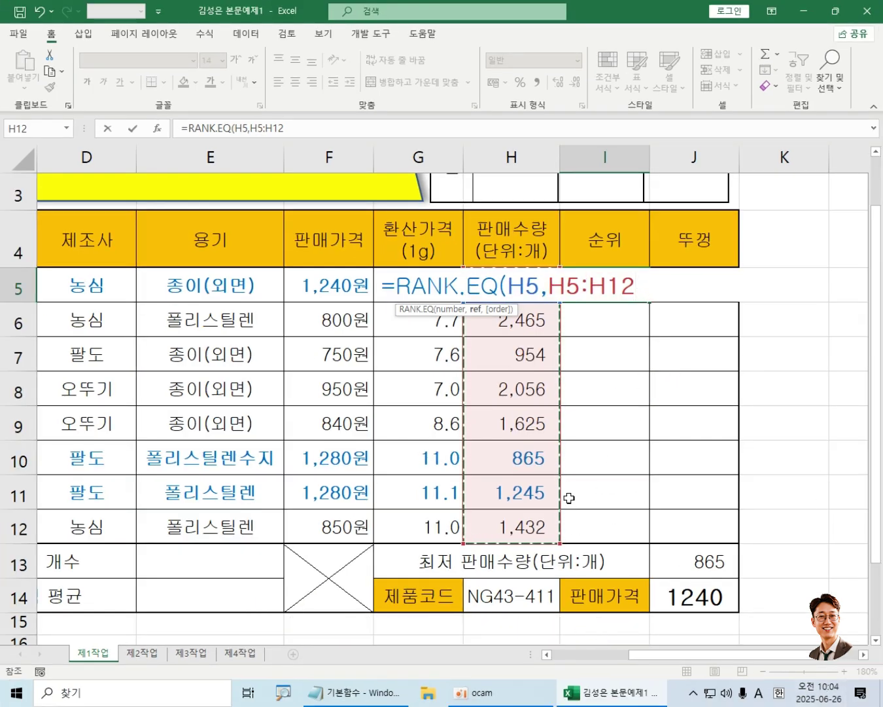
# - Make the I5 RANK.EQ reference range absolute as $H$5:$H$12, close the function and append the & operator
pyautogui.moveTo(561, 492); pyautogui.dragTo(540, 274)
pyautogui.scroll(3, 587, 351)
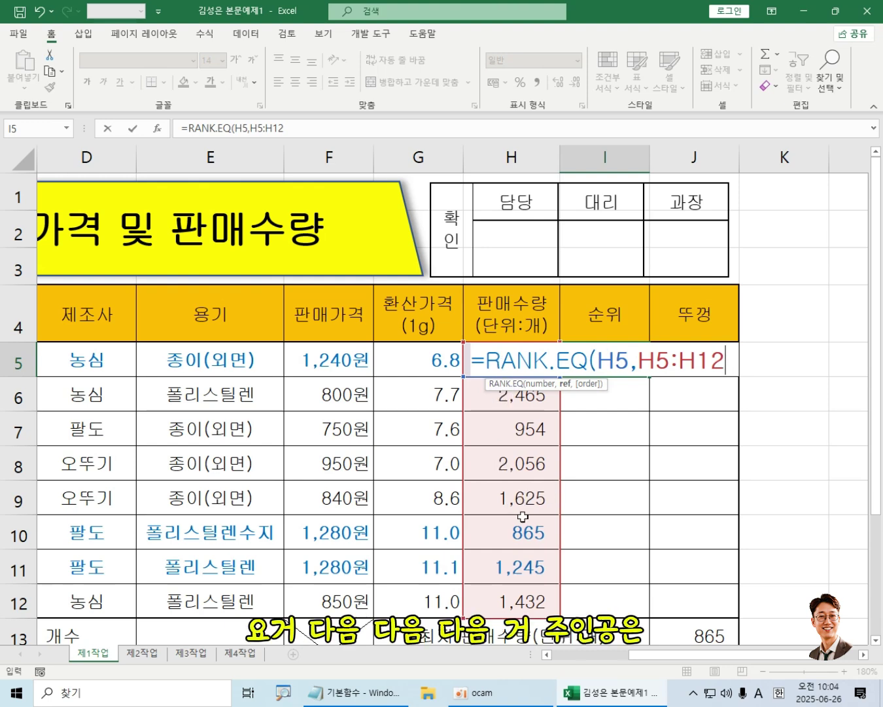
pyautogui.moveTo(560, 461)
pyautogui.mouseDown()
pyautogui.moveTo(560, 566)
pyautogui.moveTo(555, 463)
pyautogui.mouseUp()
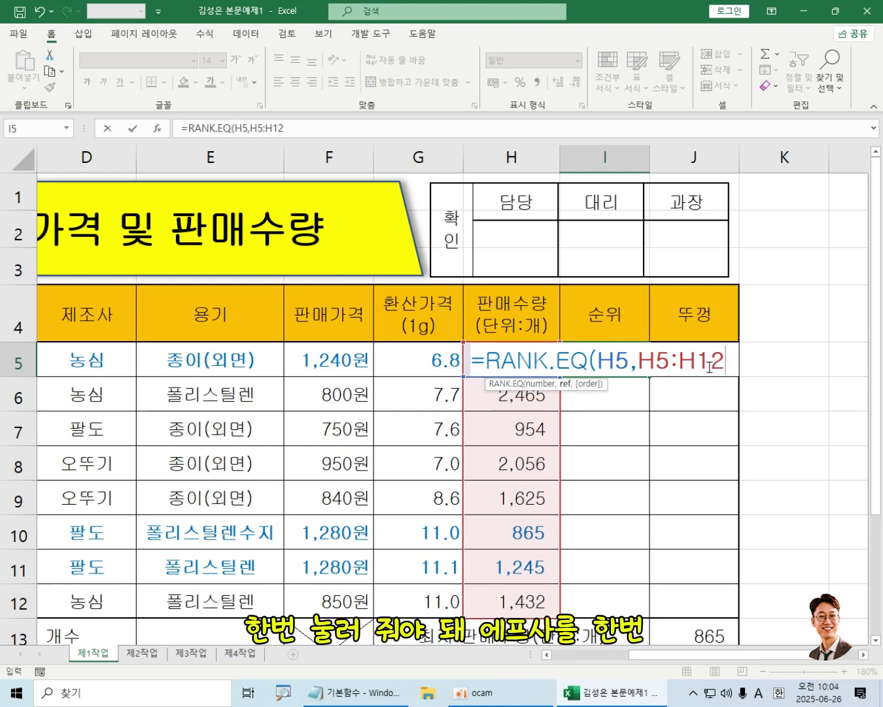
pyautogui.click(637, 359)
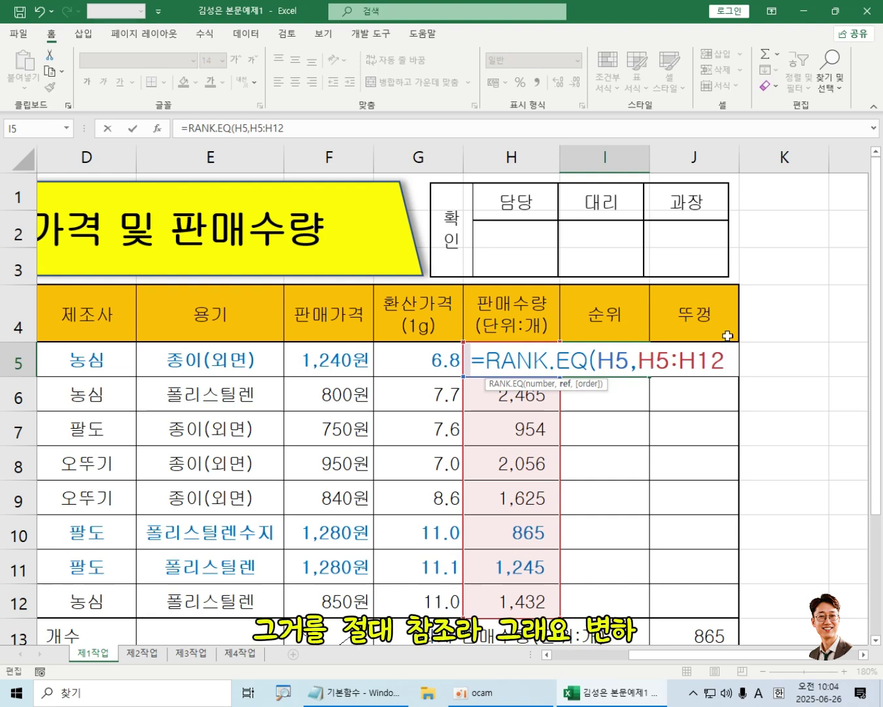
pyautogui.write('$')
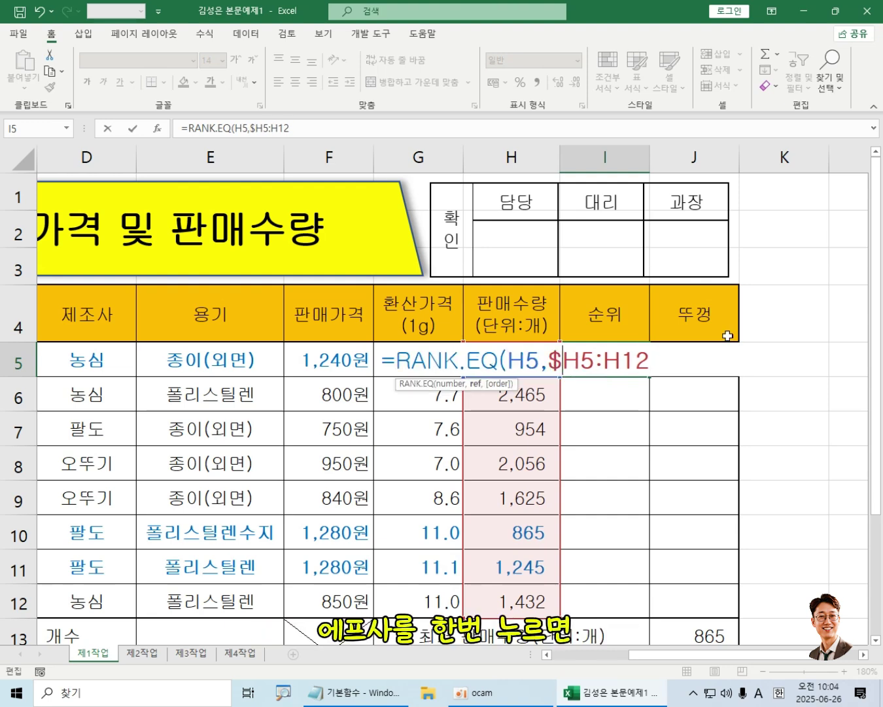
pyautogui.click(582, 361)
pyautogui.write('$H')
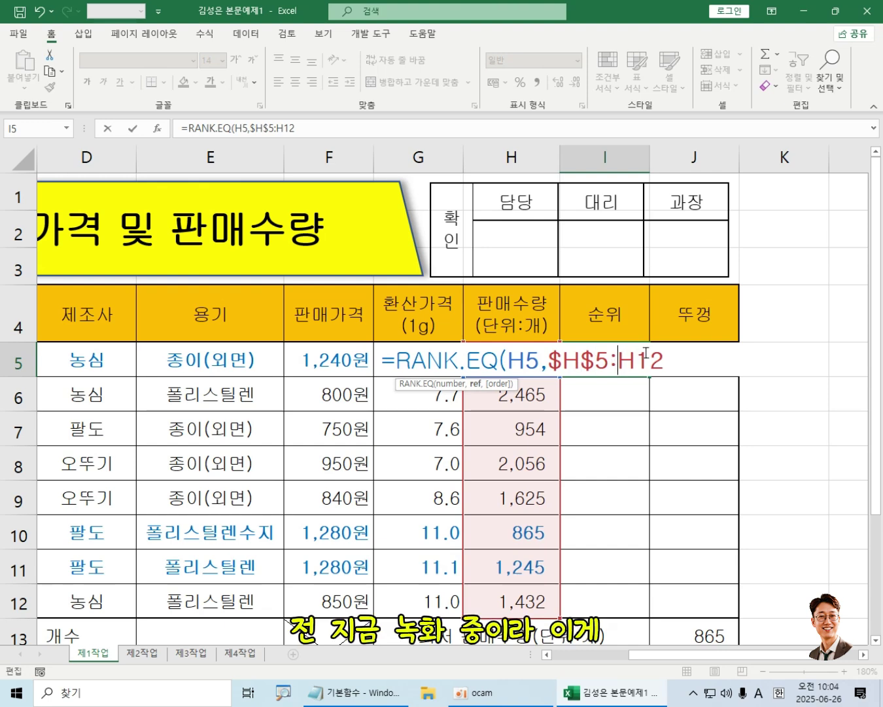
pyautogui.write('$5:')
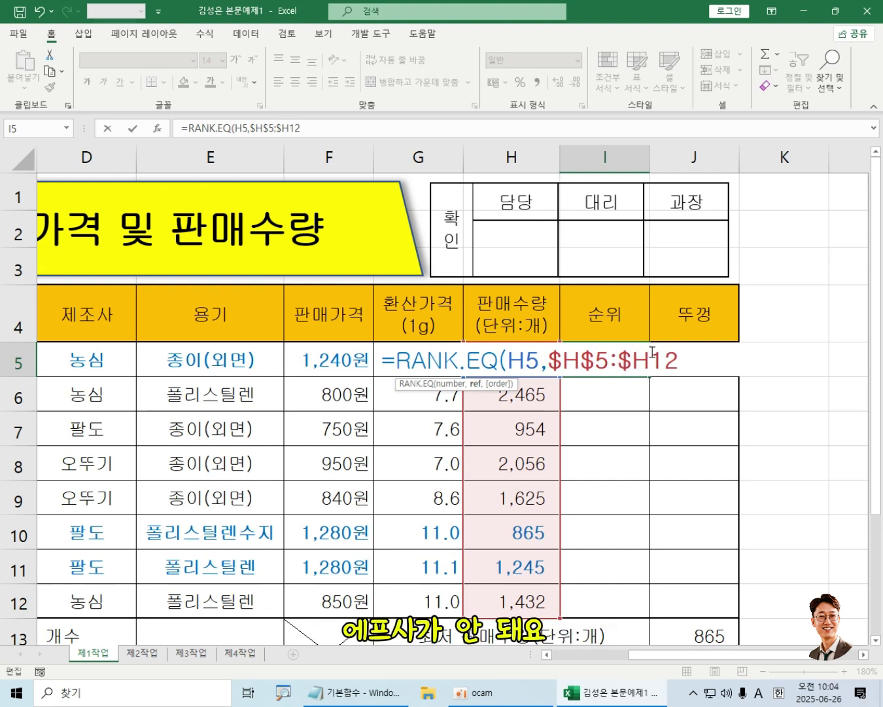
pyautogui.write('$12')
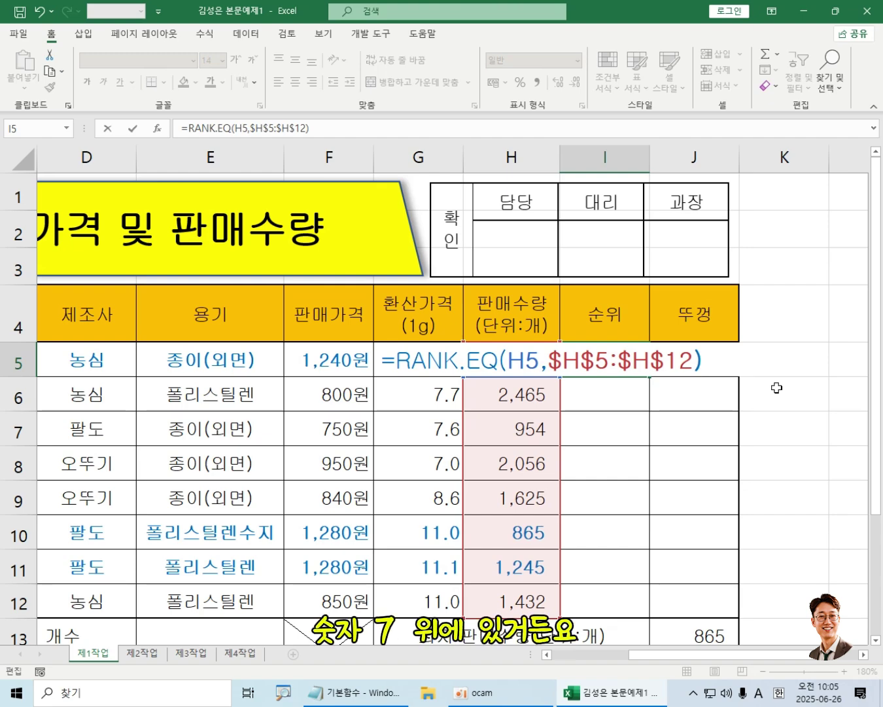
pyautogui.write('&')
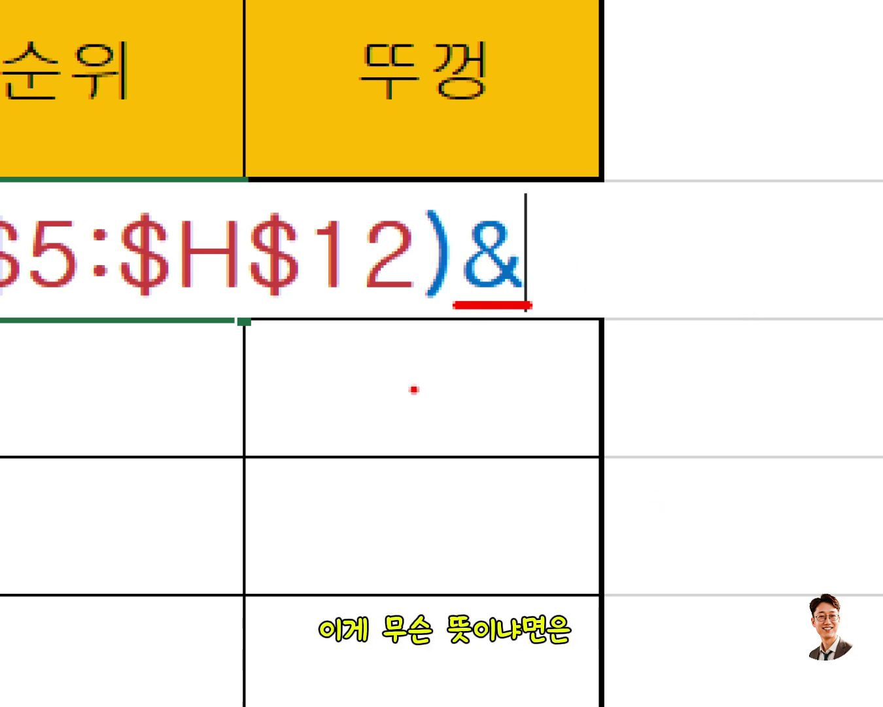
# - Annotate the & operator in red with an underlined handwritten "이여서", and clear the marks
pyautogui.moveTo(429, 352)
pyautogui.mouseDown()
pyautogui.moveTo(431, 395)
pyautogui.moveTo(446, 353)
pyautogui.moveTo(469, 373)
pyautogui.moveTo(466, 451)
pyautogui.mouseUp()
pyautogui.moveTo(514, 337)
pyautogui.mouseDown()
pyautogui.moveTo(481, 410)
pyautogui.moveTo(521, 347)
pyautogui.moveTo(530, 360)
pyautogui.moveTo(564, 361)
pyautogui.mouseUp()
pyautogui.moveTo(497, 383); pyautogui.dragTo(564, 380)
pyautogui.moveTo(571, 321); pyautogui.dragTo(570, 454)
pyautogui.moveTo(664, 317)
pyautogui.mouseDown()
pyautogui.moveTo(606, 406)
pyautogui.moveTo(654, 416)
pyautogui.mouseUp()
pyautogui.moveTo(647, 372); pyautogui.dragTo(687, 372)
pyautogui.moveTo(684, 327); pyautogui.dragTo(690, 446)
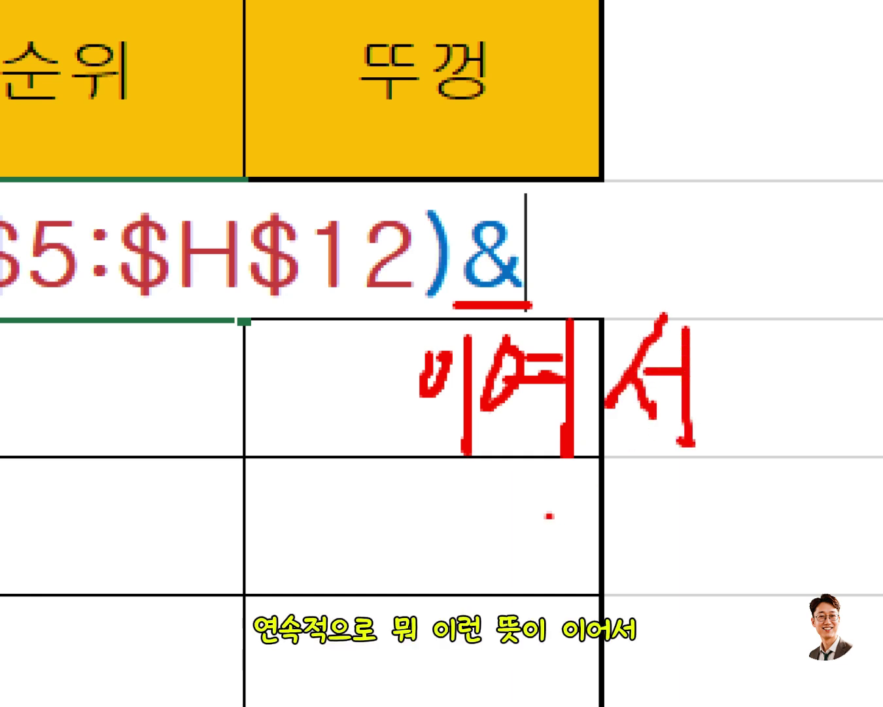
pyautogui.moveTo(433, 497); pyautogui.dragTo(759, 494)
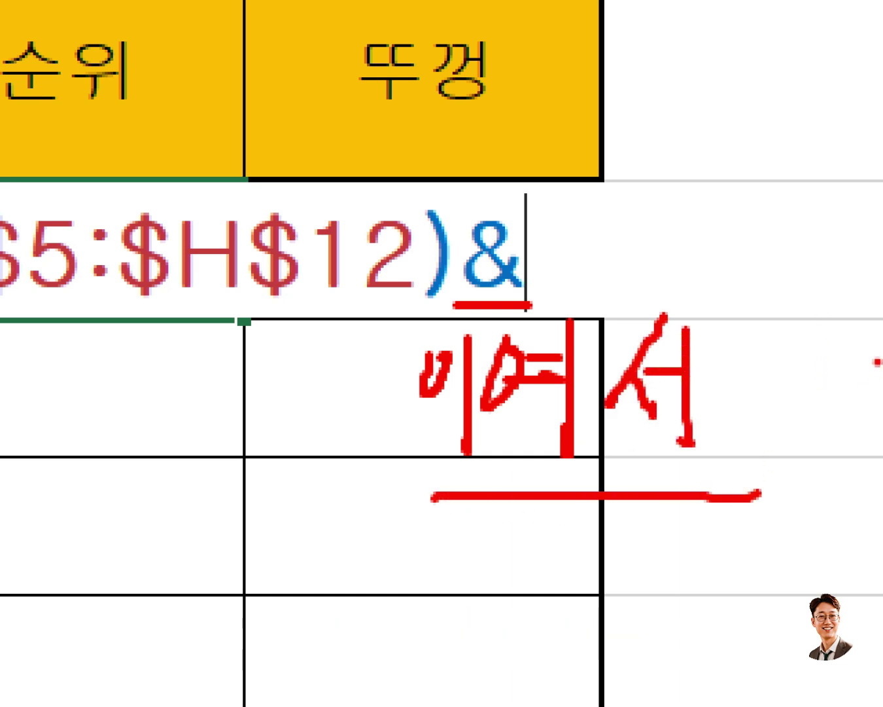
pyautogui.moveTo(858, 325)
pyautogui.mouseDown()
pyautogui.moveTo(764, 481)
pyautogui.moveTo(850, 386)
pyautogui.mouseUp()
pyautogui.moveTo(765, 361); pyautogui.dragTo(815, 360)
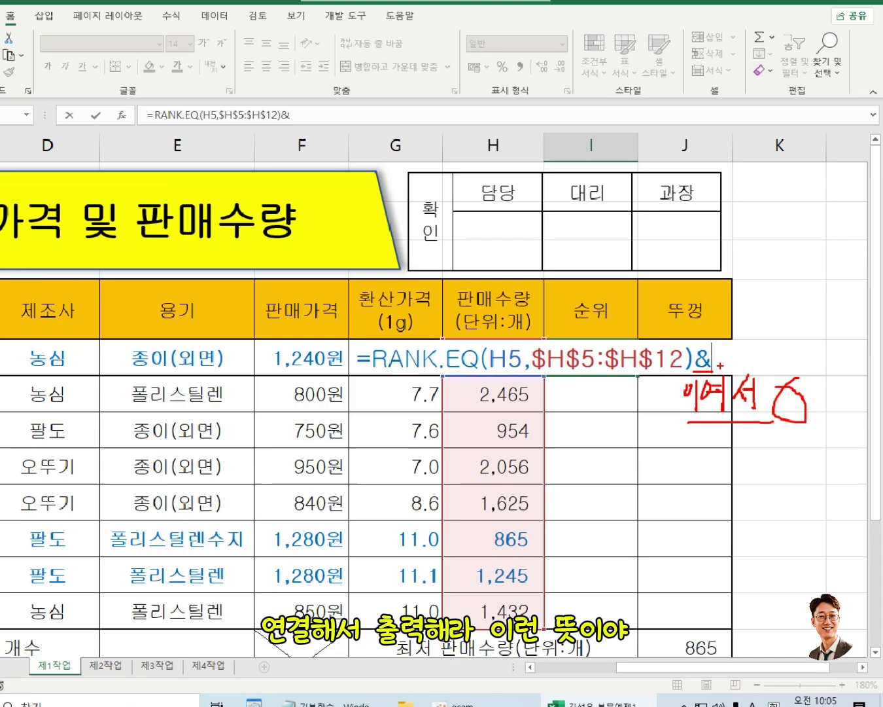
pyautogui.press('Escape')
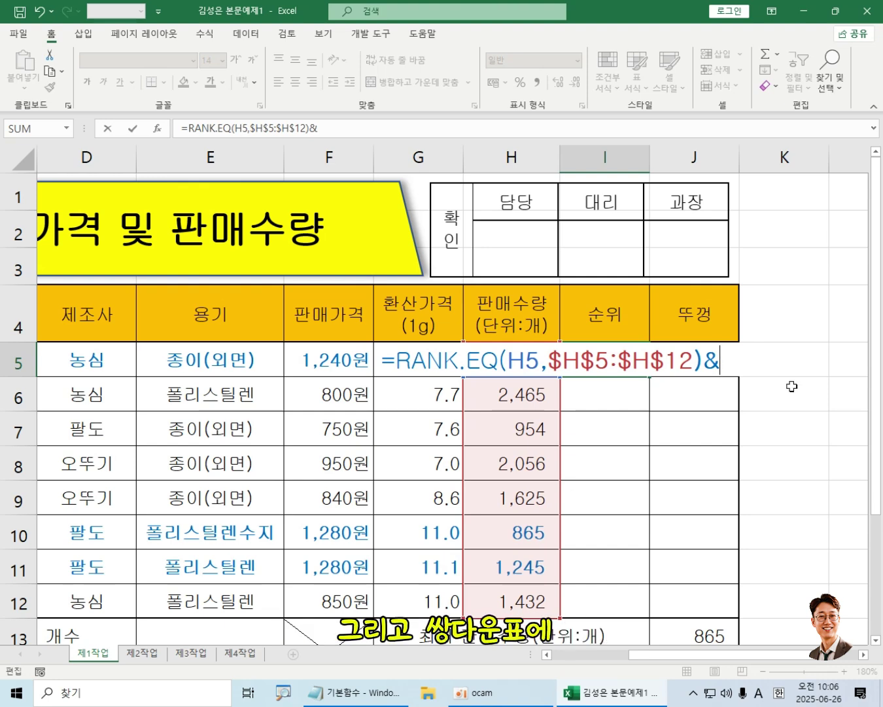
# - Add the text "위" after the & operator in the I5 rank formula, underline the suffix in red and enter the formula
pyautogui.write('"')
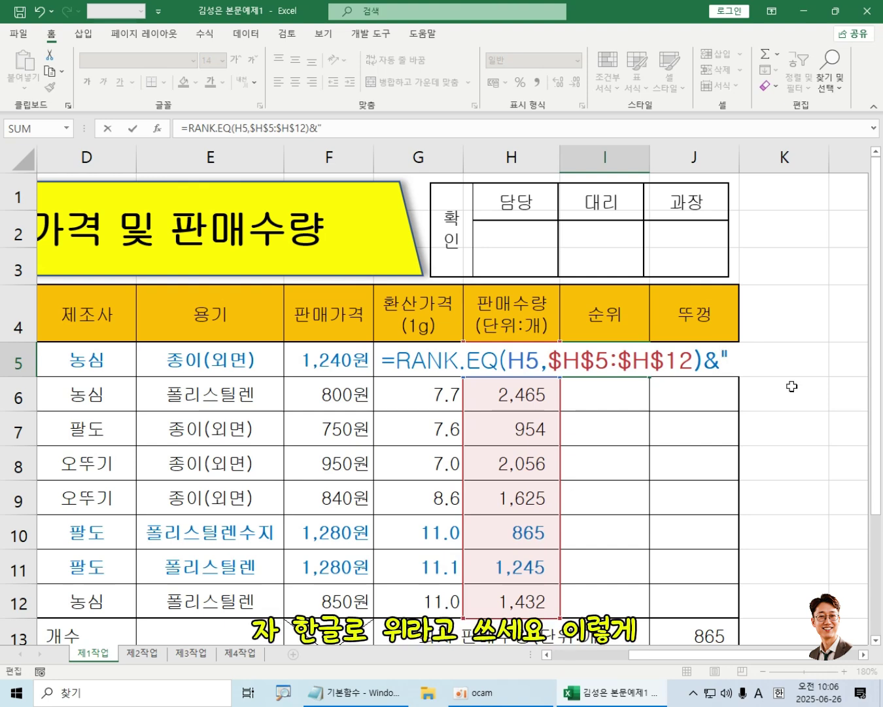
pyautogui.press('Hangul')
pyautogui.write('우ㅣ"')
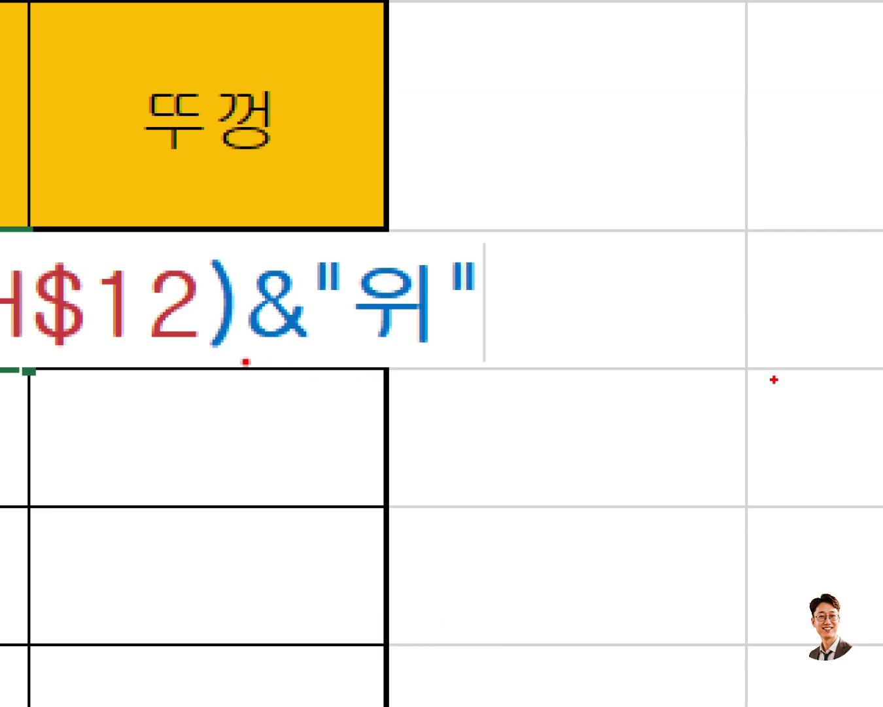
pyautogui.moveTo(243, 359); pyautogui.dragTo(521, 359)
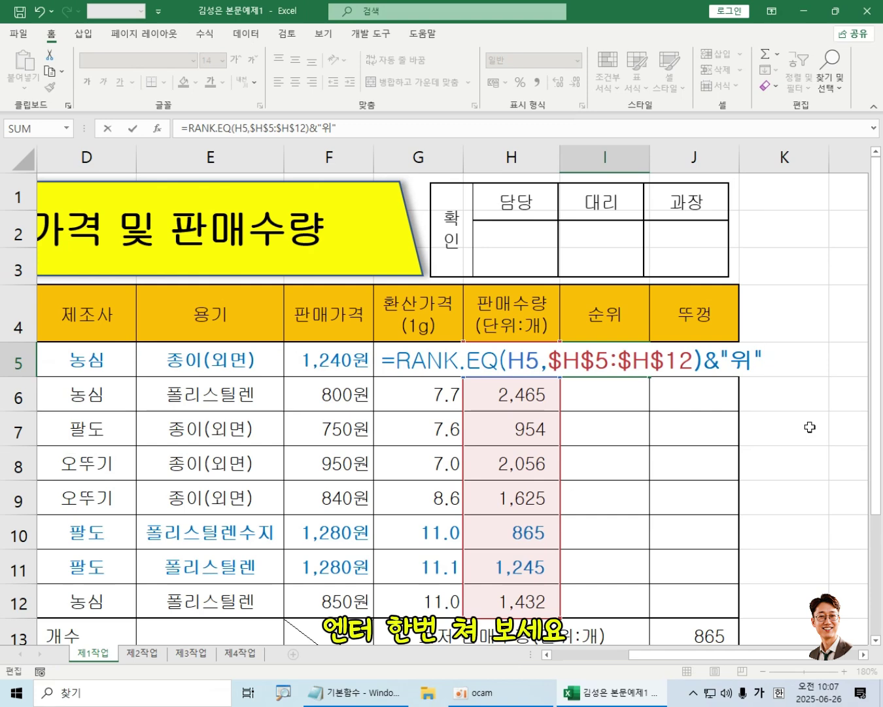
pyautogui.press('Return')
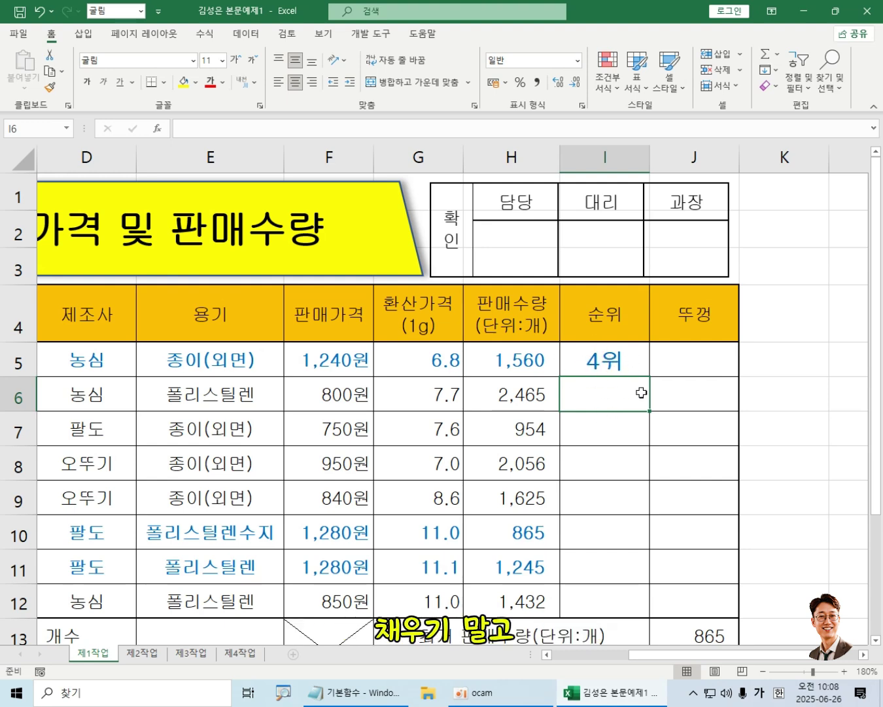
# - Enter the I5 rank formula across I5:I12 at once, keeping each cell's own formatting
pyautogui.click(605, 357)
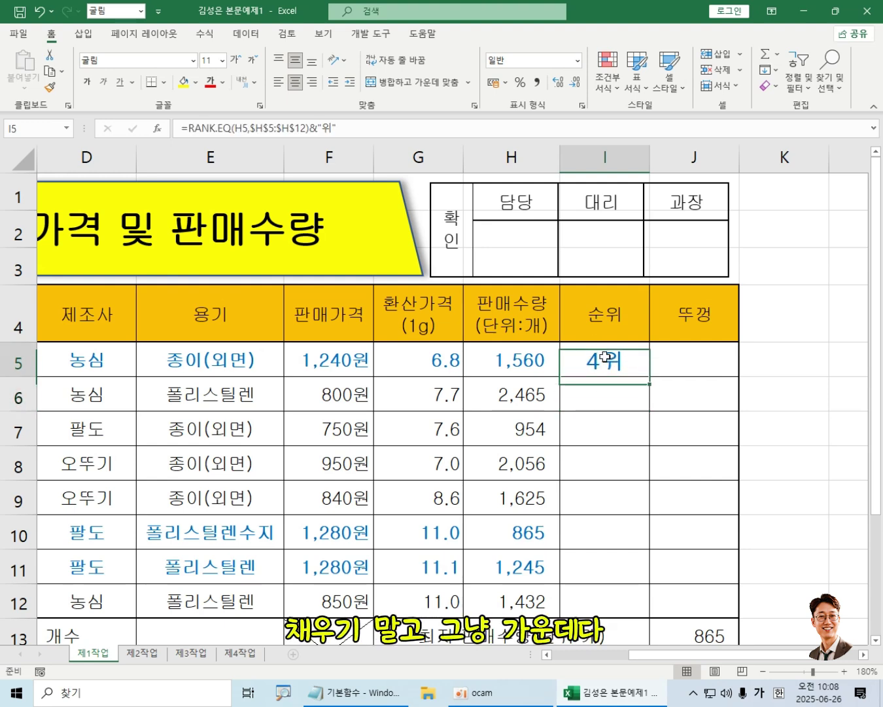
pyautogui.moveTo(607, 365); pyautogui.dragTo(605, 595)
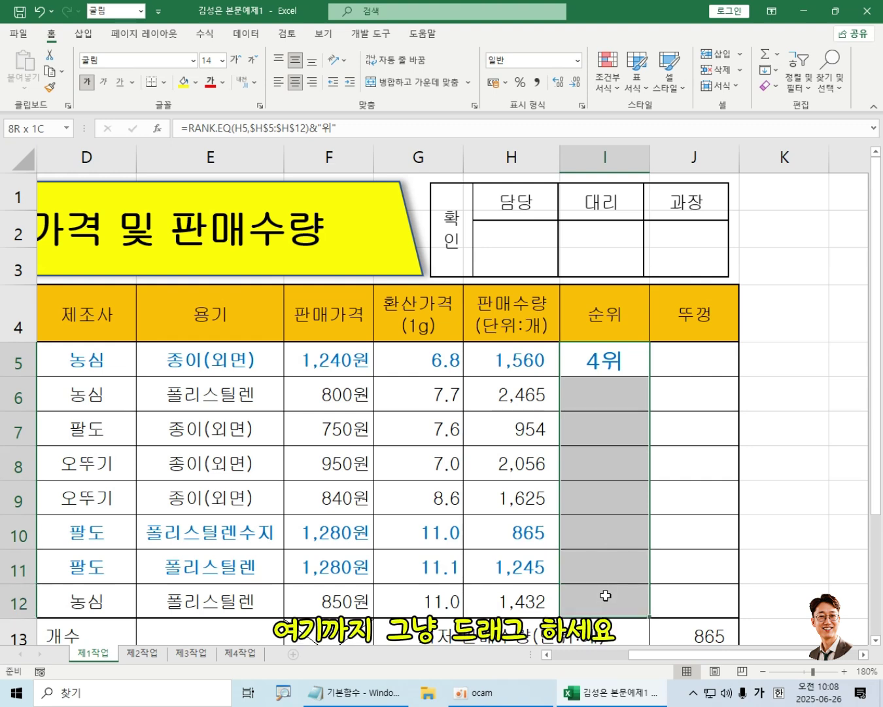
pyautogui.moveTo(600, 361); pyautogui.dragTo(605, 596)
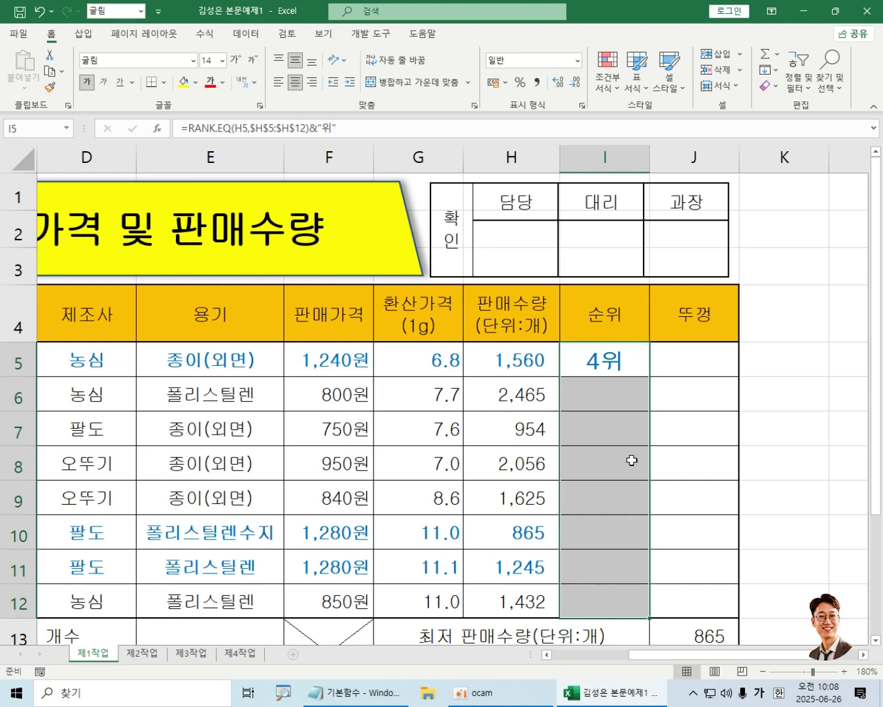
pyautogui.click(601, 359)
pyautogui.moveTo(602, 360); pyautogui.dragTo(608, 606)
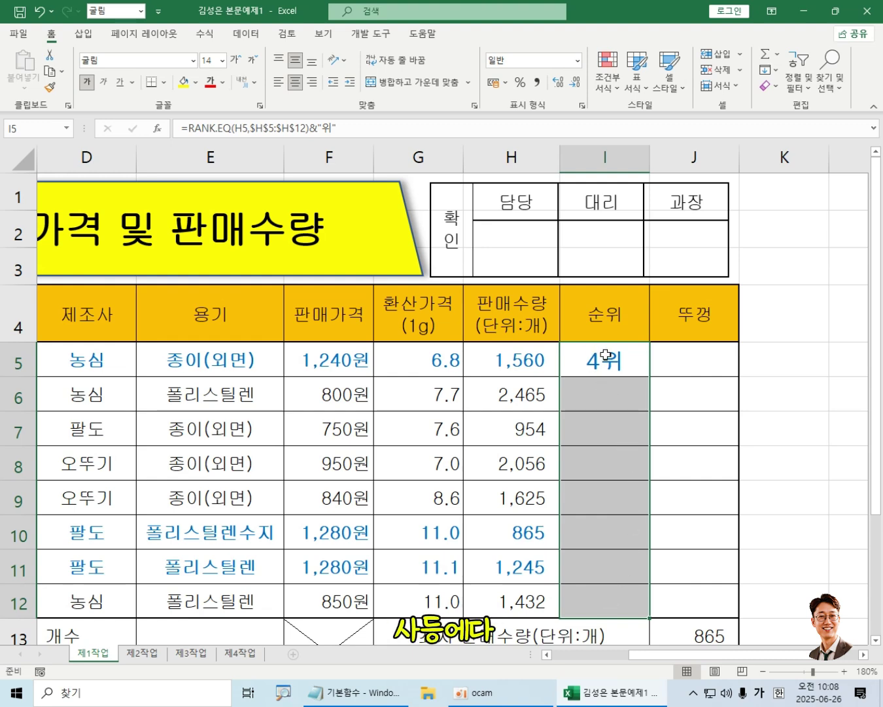
pyautogui.moveTo(606, 356); pyautogui.dragTo(609, 605)
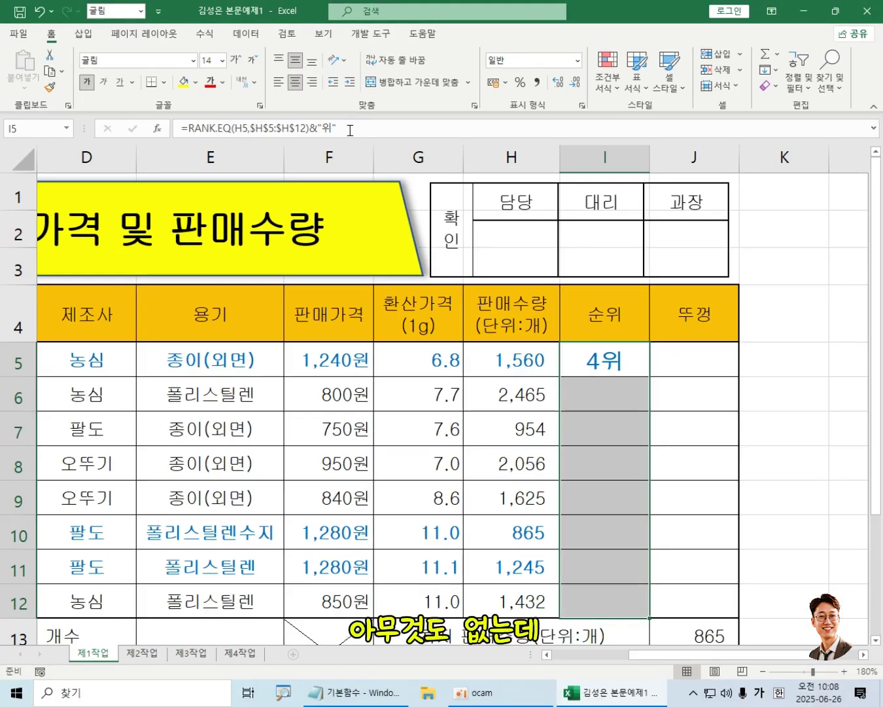
pyautogui.click(451, 156)
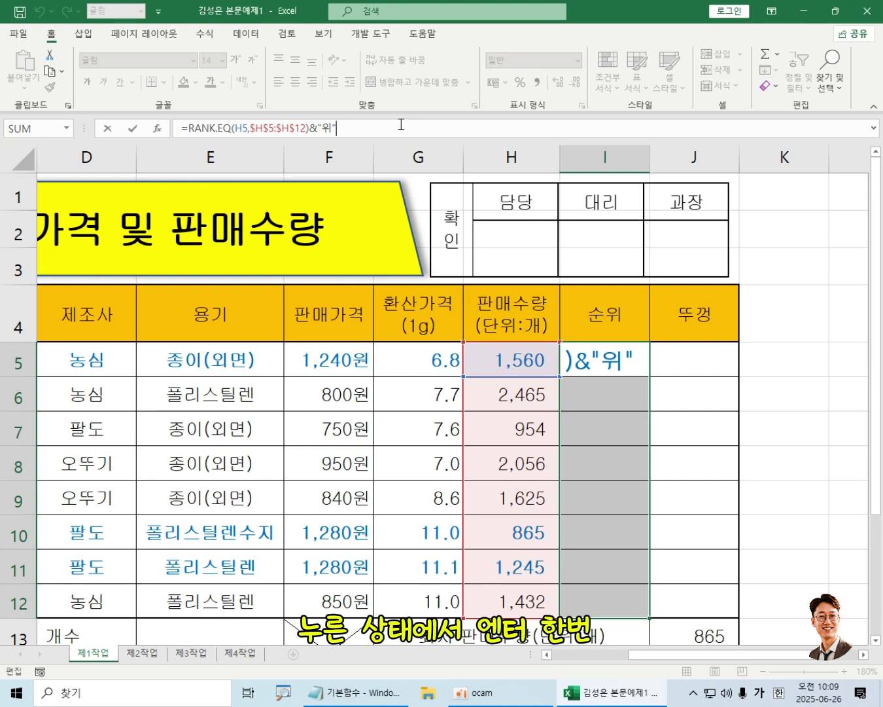
pyautogui.hotkey('ctrl', 'Return')
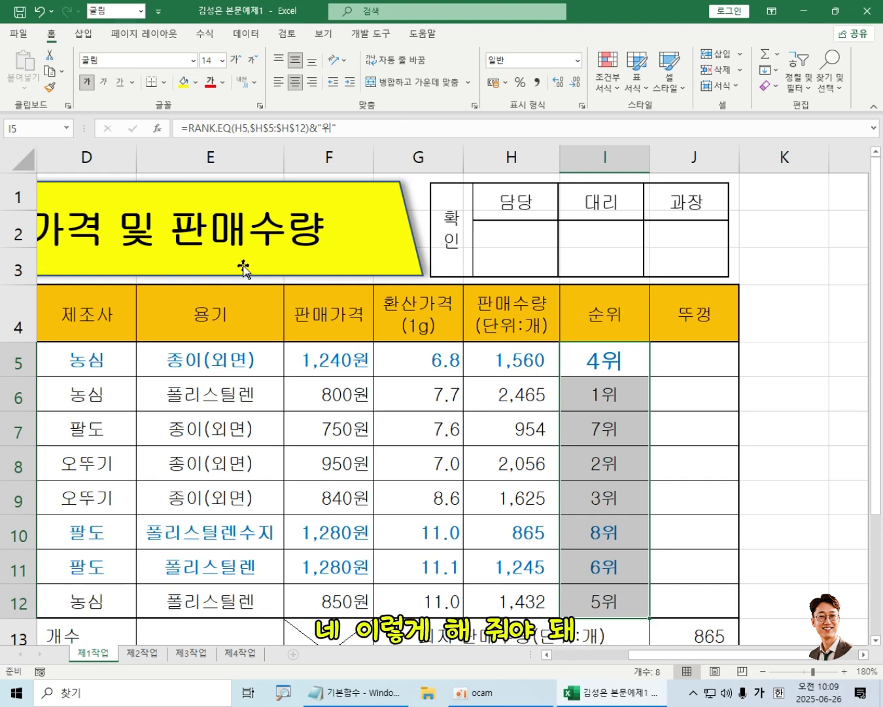
pyautogui.click(685, 442)
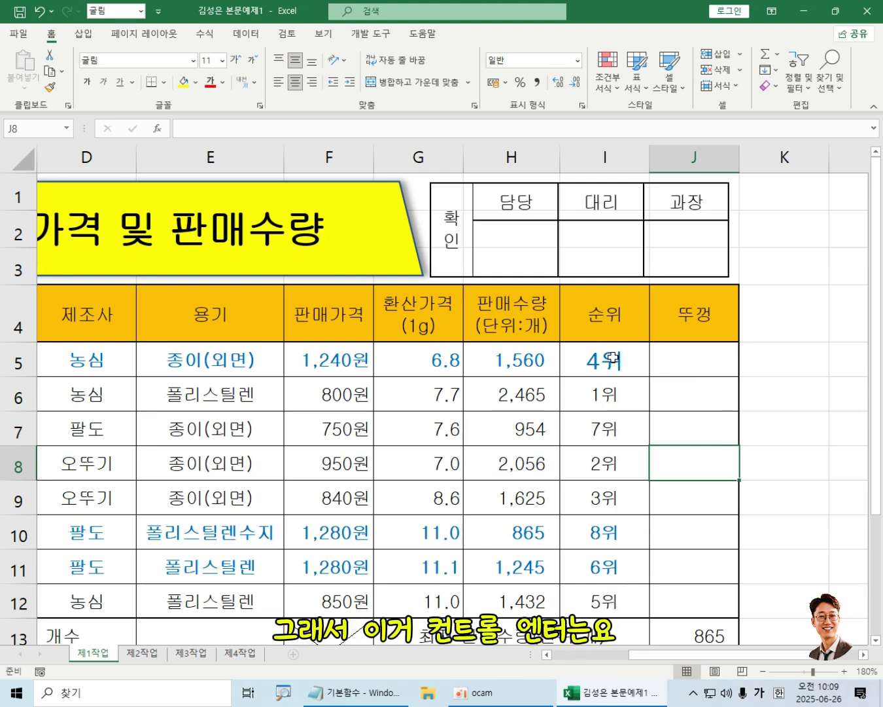
pyautogui.click(634, 359)
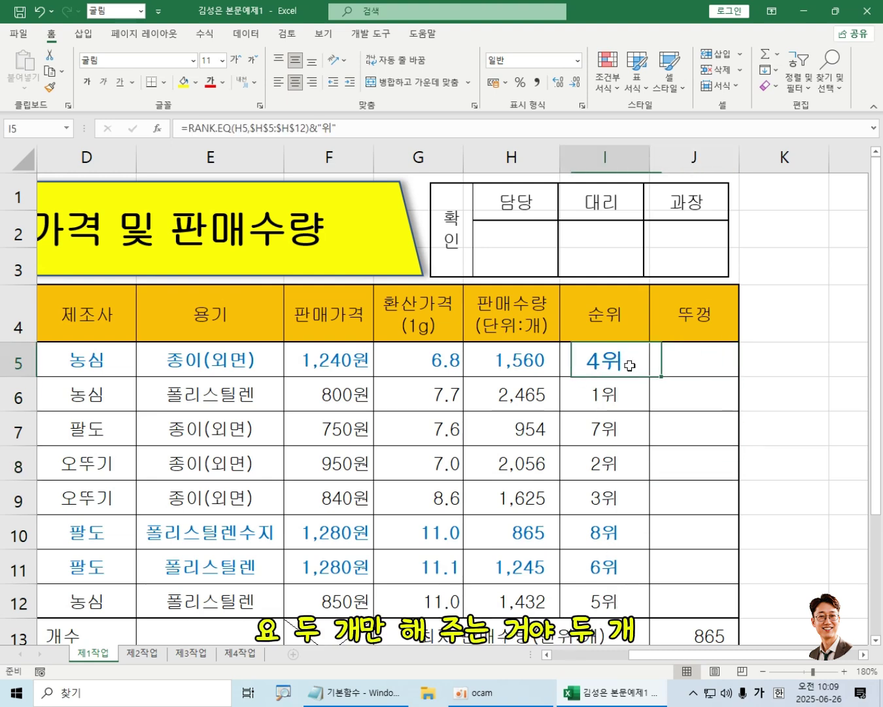
pyautogui.click(685, 361)
pyautogui.moveTo(684, 362); pyautogui.dragTo(699, 605)
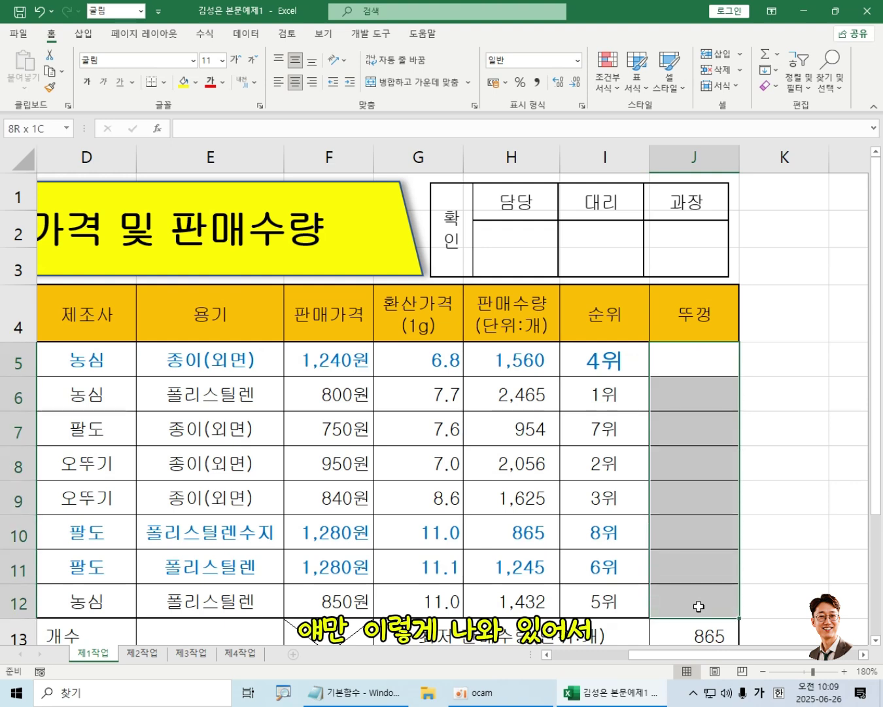
pyautogui.moveTo(613, 365); pyautogui.dragTo(605, 596)
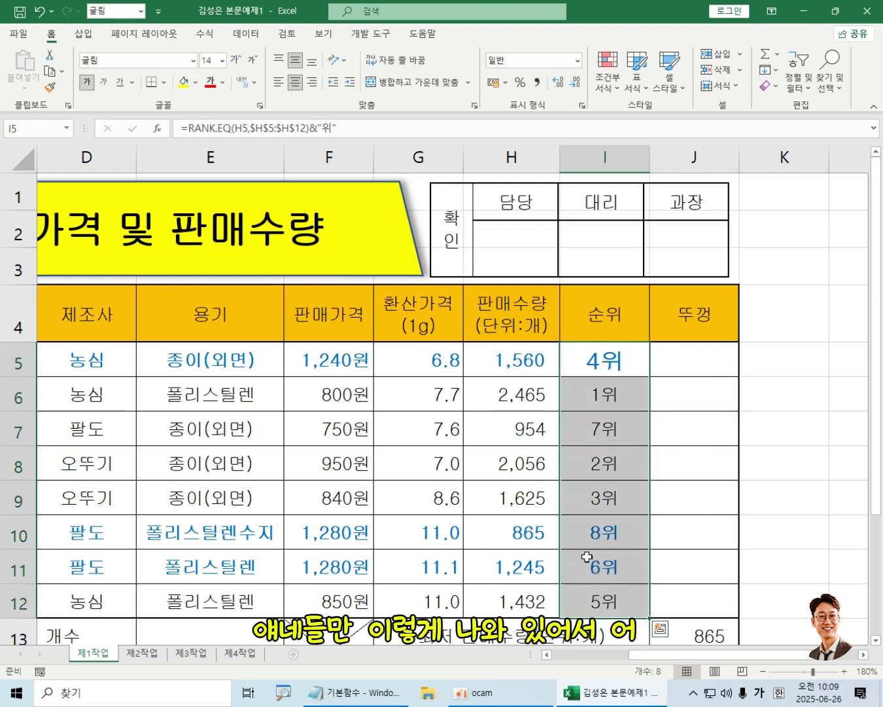
pyautogui.click(694, 403)
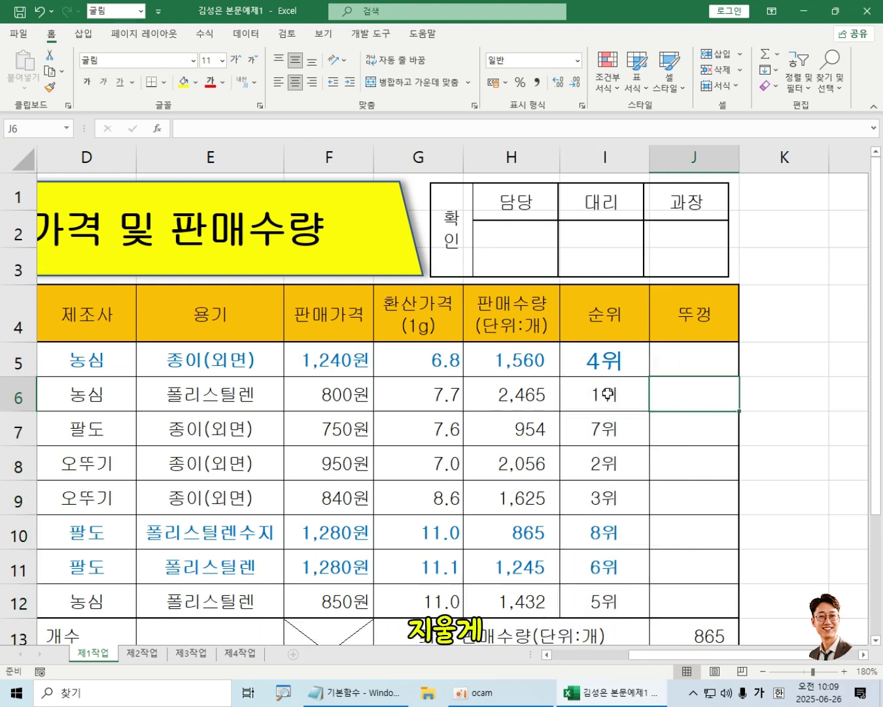
# - Delete the rank formulas in I6:I12, leaving only the first rank cell I5 filled
pyautogui.moveTo(607, 394); pyautogui.dragTo(623, 599)
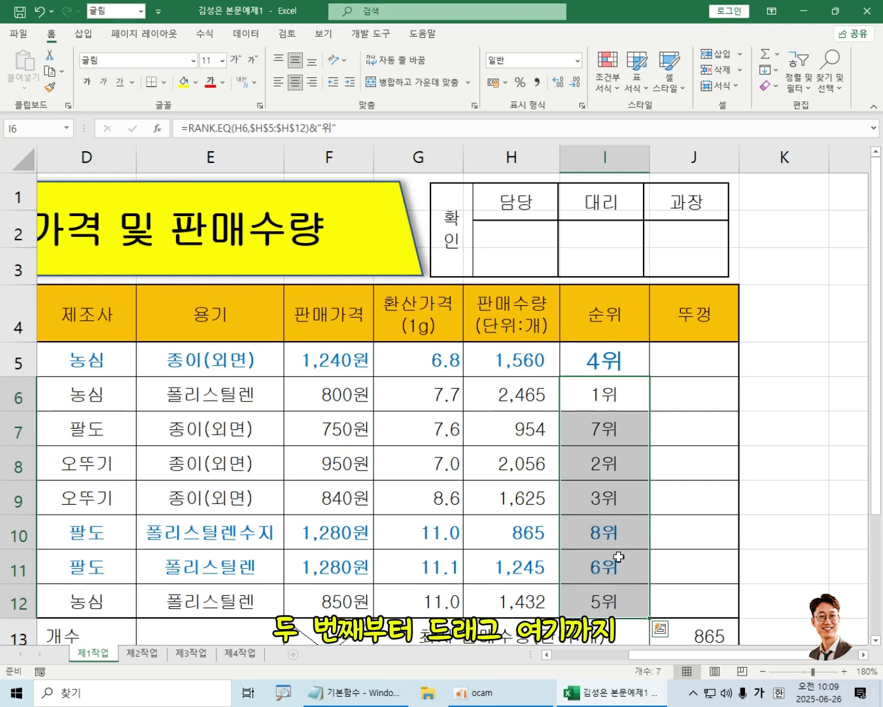
pyautogui.moveTo(606, 395); pyautogui.dragTo(616, 596)
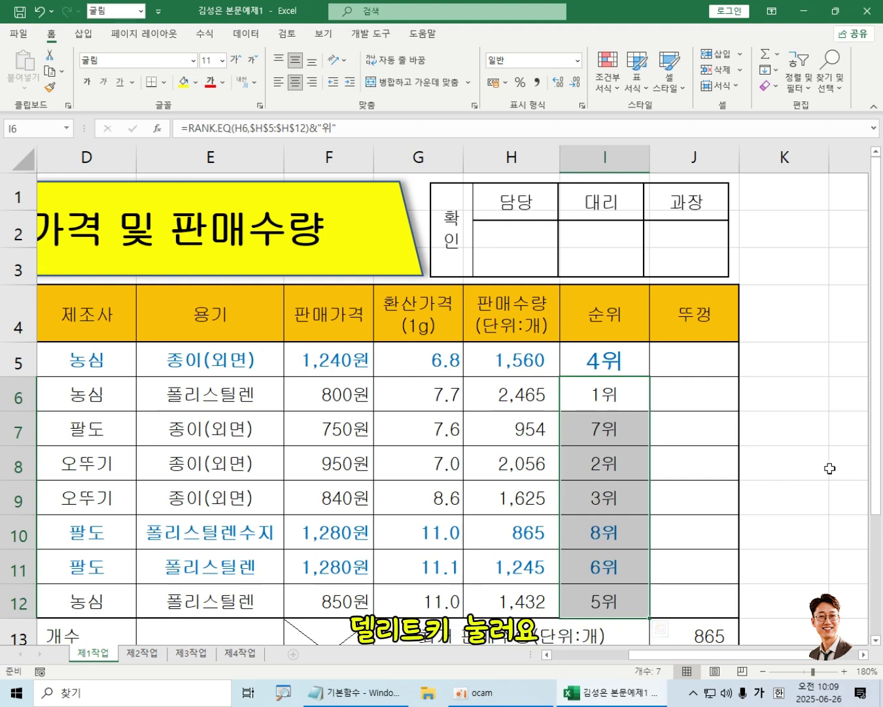
pyautogui.press('Delete')
pyautogui.click(692, 471)
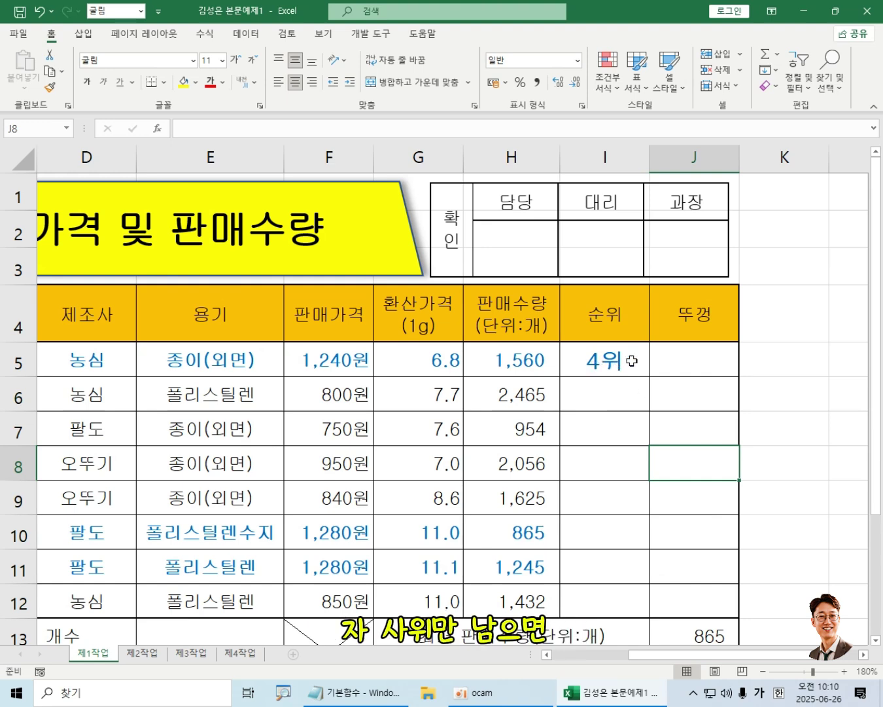
# - Enter the I5 formula =RANK.EQ(H5,$H$5:$H$12)&"위" into the whole range I5:I12 at once
pyautogui.moveTo(608, 359); pyautogui.dragTo(609, 600)
pyautogui.click(607, 358)
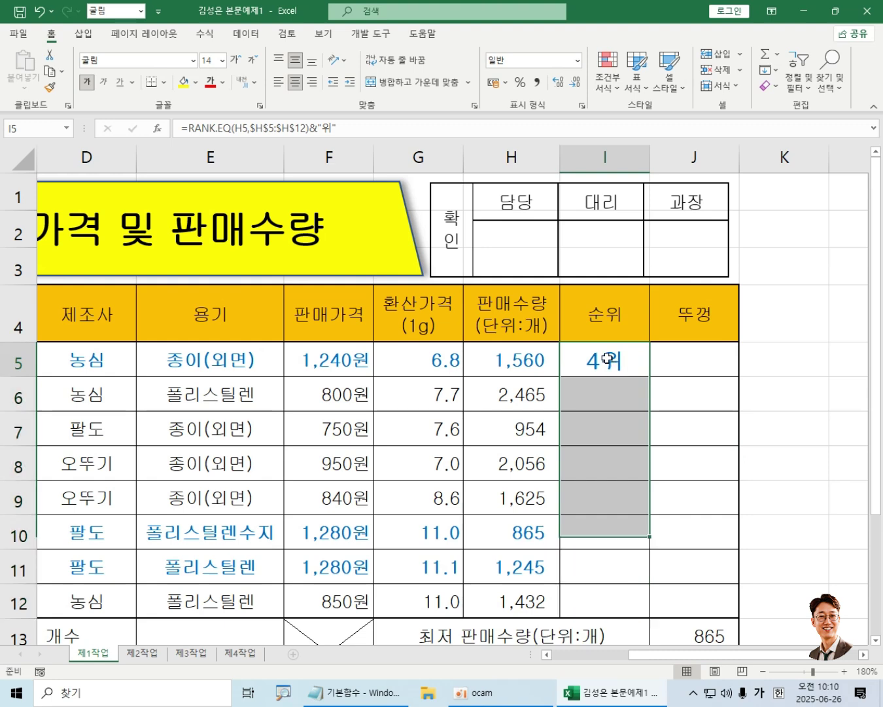
pyautogui.moveTo(608, 358); pyautogui.dragTo(609, 593)
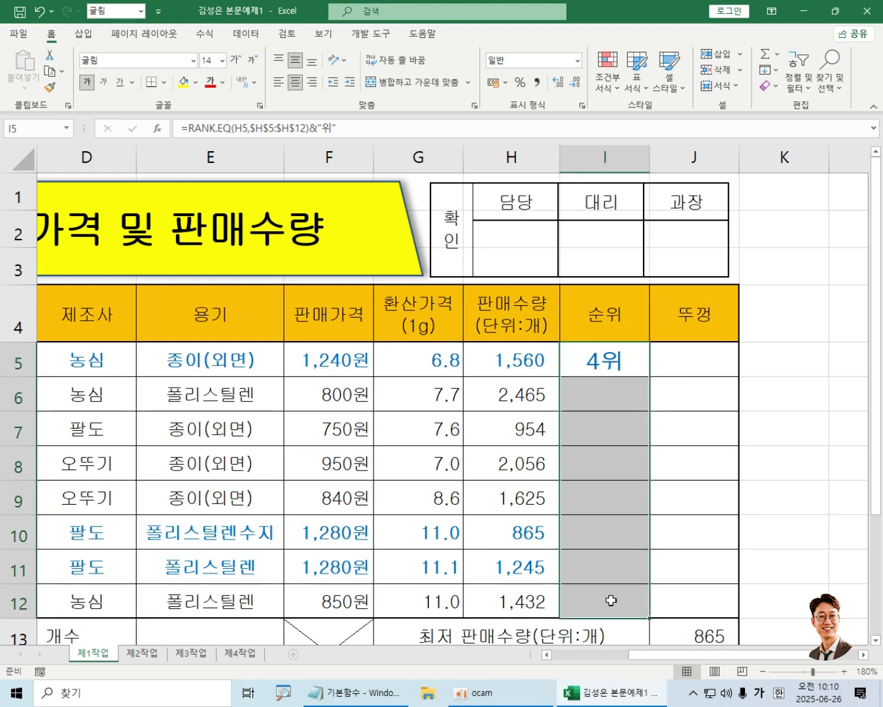
pyautogui.moveTo(617, 359); pyautogui.dragTo(610, 605)
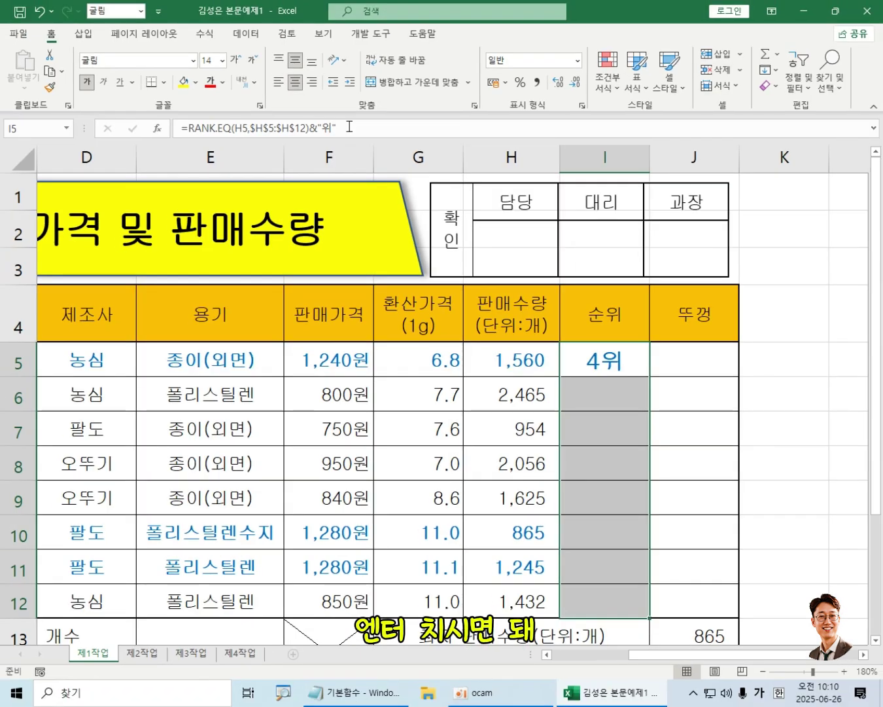
pyautogui.click(352, 130)
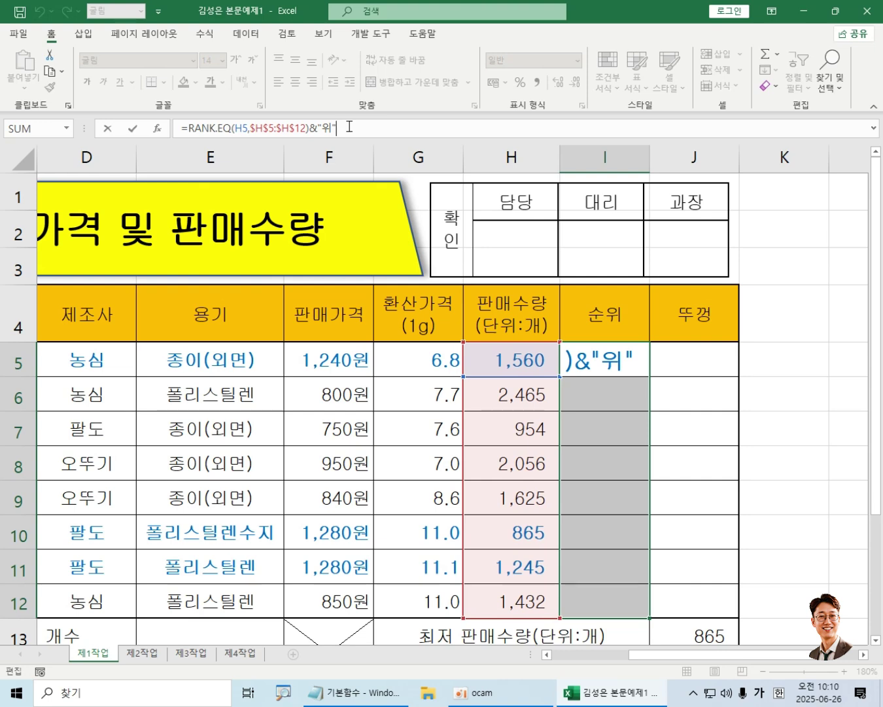
pyautogui.hotkey('ctrl', 'Return')
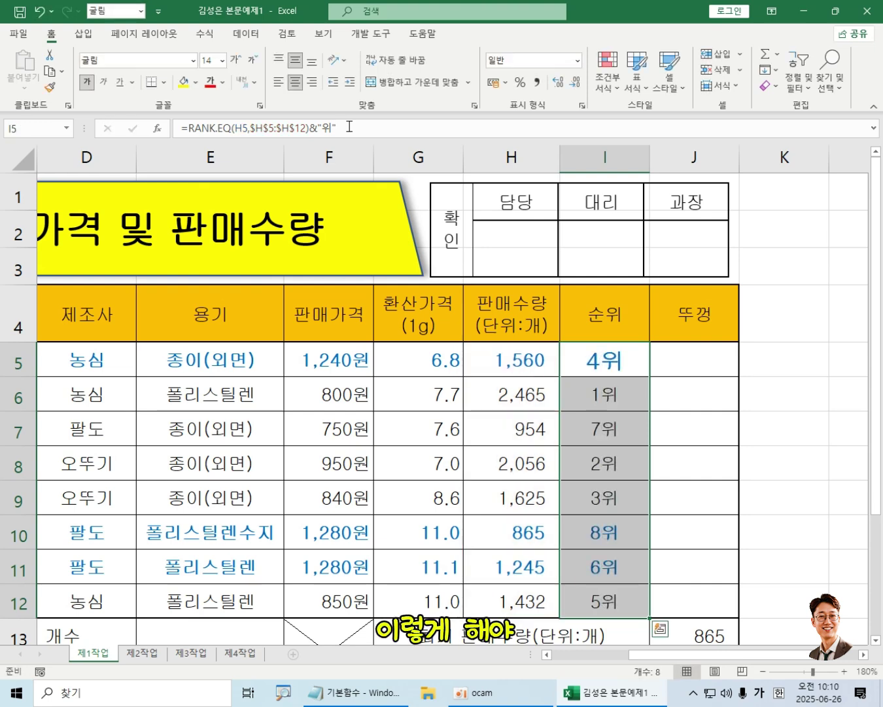
# - Frame in red the quantity and rank cells of rows 6 and 8 and the whole rank column, and clear the marks
pyautogui.click(597, 391)
pyautogui.click(597, 370)
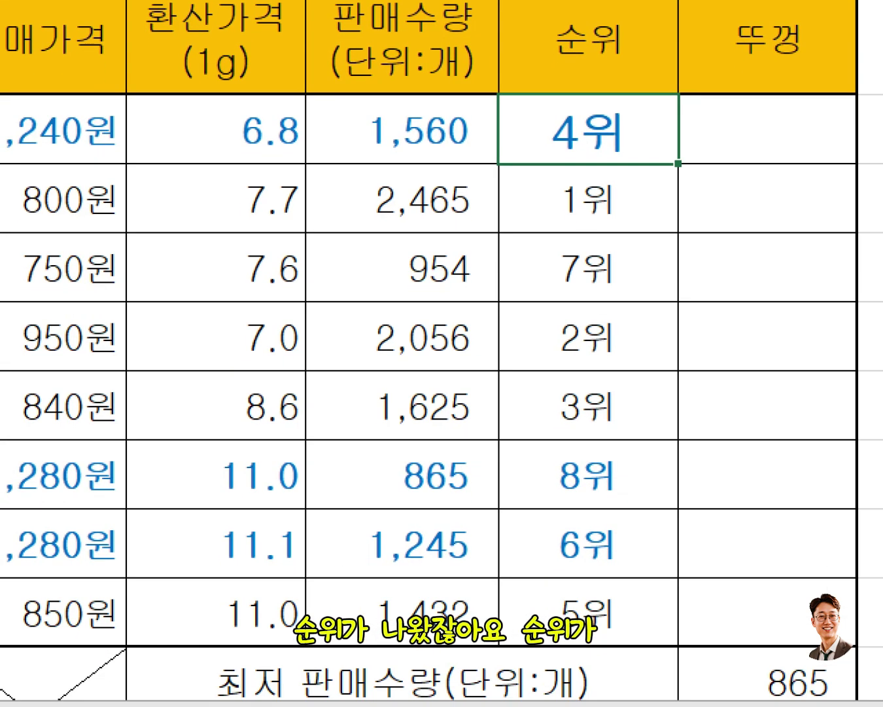
pyautogui.moveTo(345, 166); pyautogui.dragTo(657, 233)
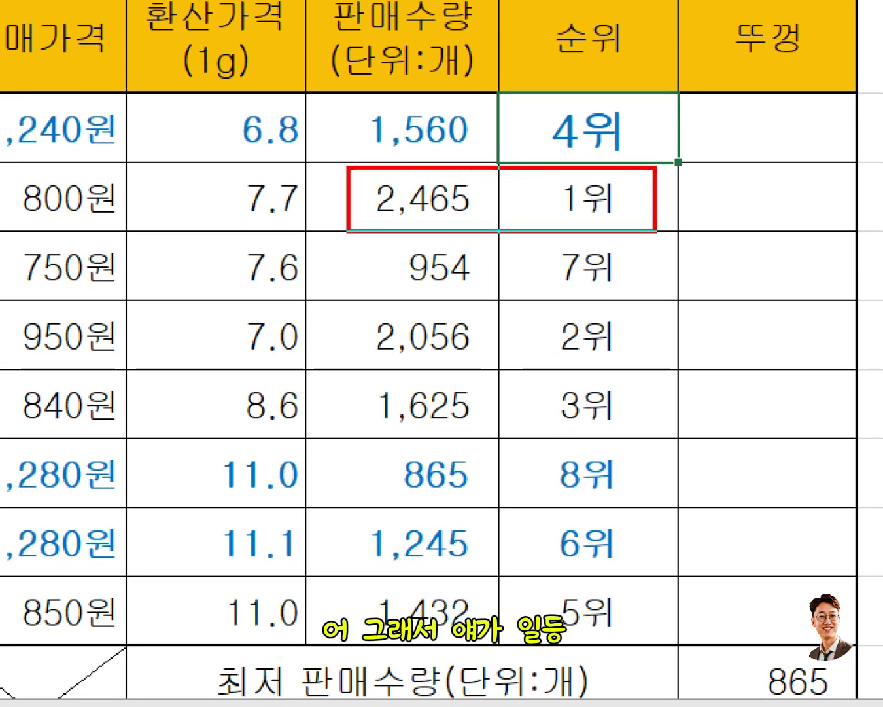
pyautogui.moveTo(324, 303)
pyautogui.mouseDown()
pyautogui.moveTo(629, 371)
pyautogui.moveTo(667, 370)
pyautogui.mouseUp()
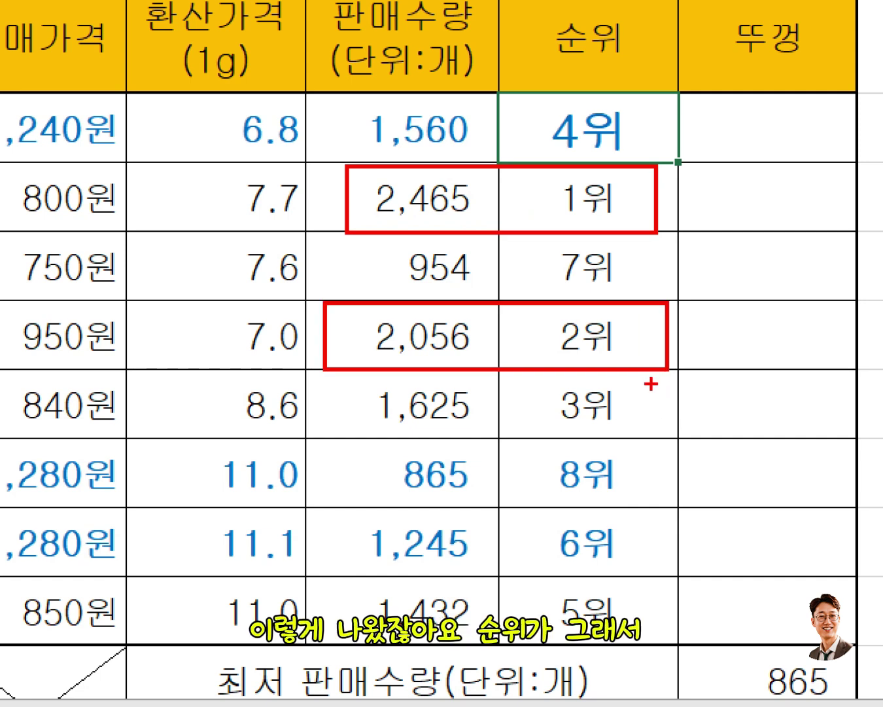
pyautogui.moveTo(533, 92)
pyautogui.mouseDown()
pyautogui.moveTo(566, 651)
pyautogui.moveTo(653, 656)
pyautogui.mouseUp()
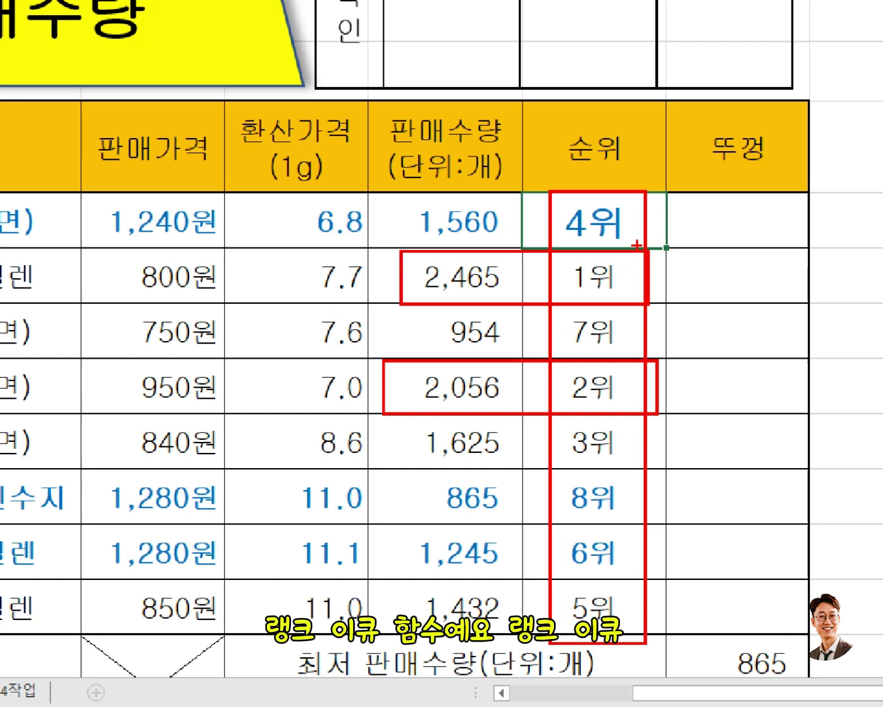
pyautogui.press('Escape')
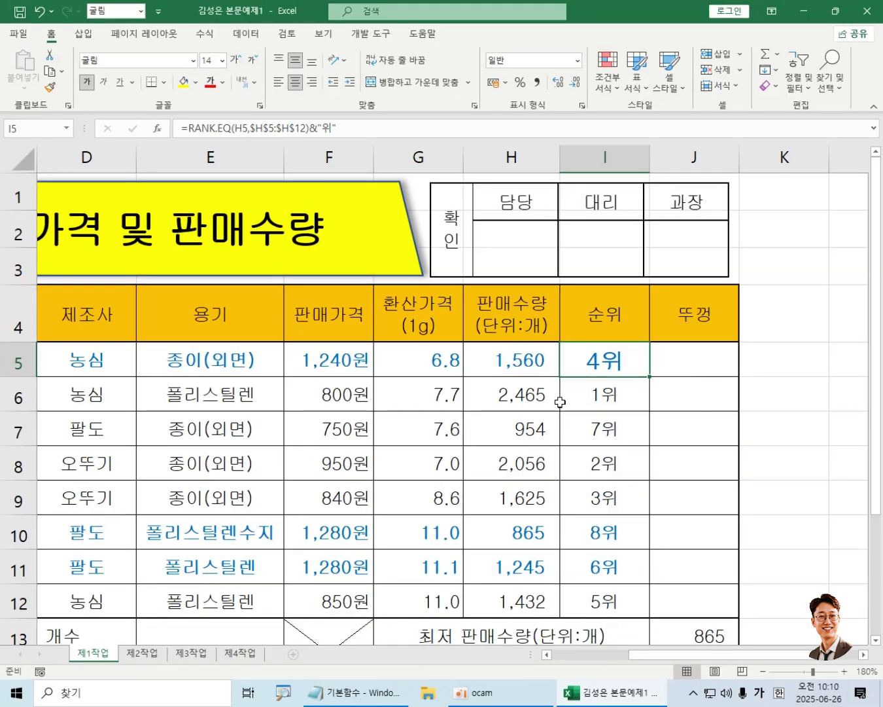
# - Save the workbook
pyautogui.click(20, 13)
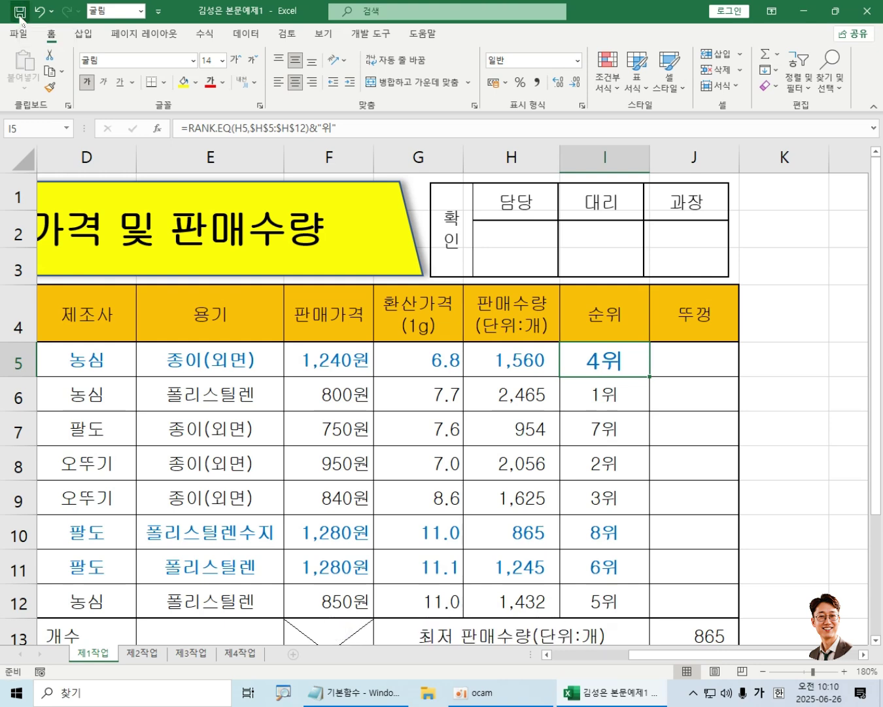
pyautogui.click(511, 698)
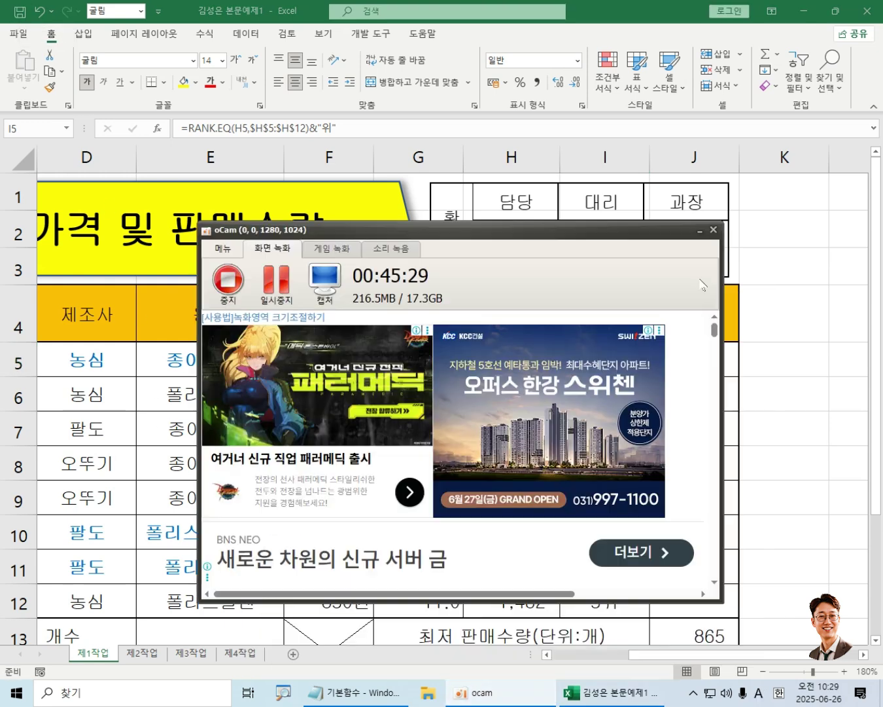
pyautogui.moveTo(739, 297); pyautogui.dragTo(692, 231)
pyautogui.click(700, 230)
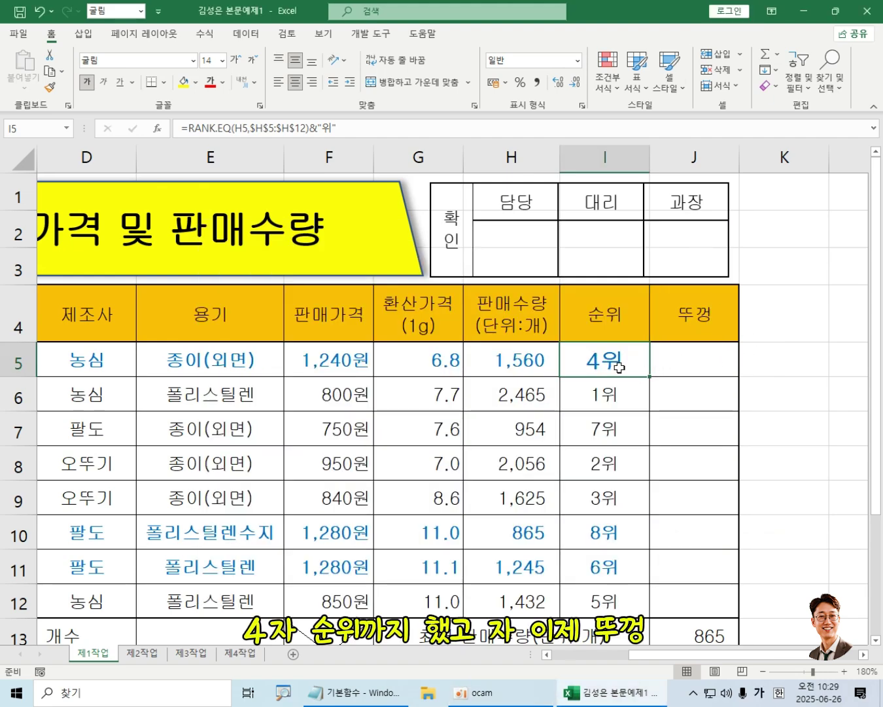
# - Review the rank and 뚜껑 columns, the minimum-quantity and price lookup formulas in J13 and J14, and the product codes in column B
pyautogui.click(702, 366)
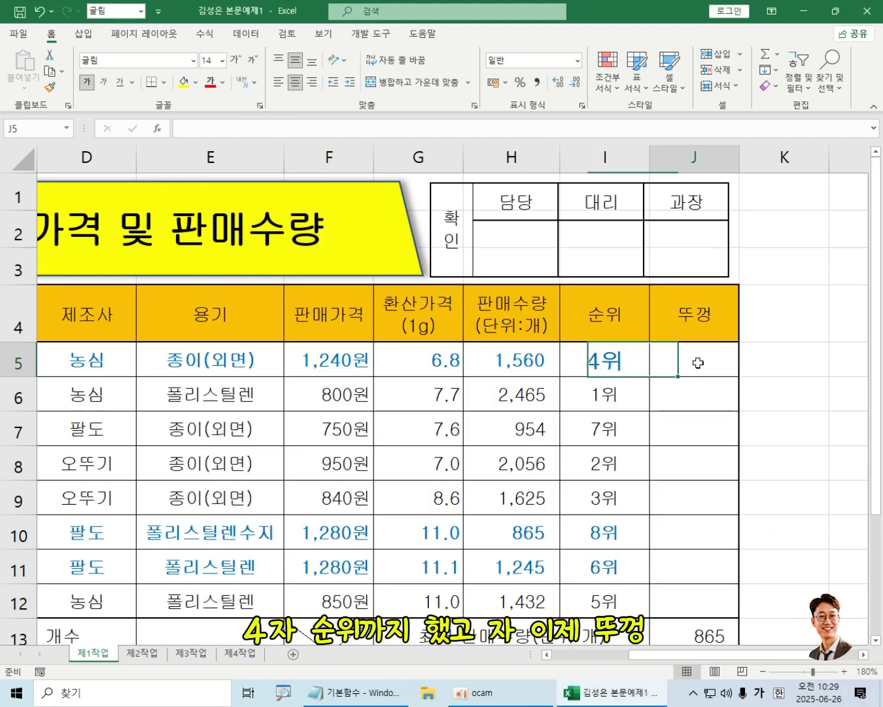
pyautogui.click(621, 356)
pyautogui.click(688, 357)
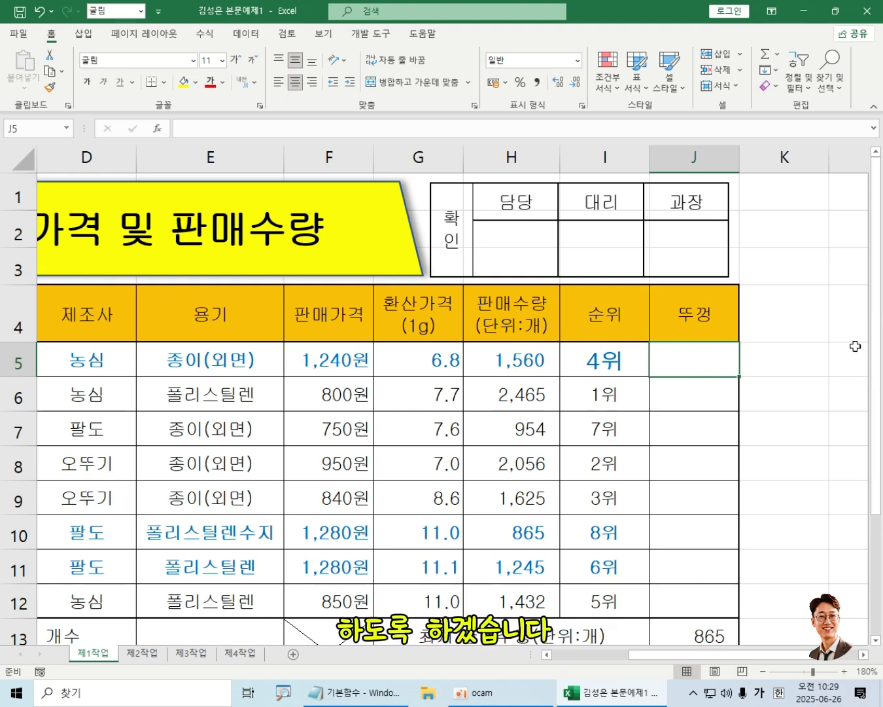
pyautogui.scroll(-1, 593, 404)
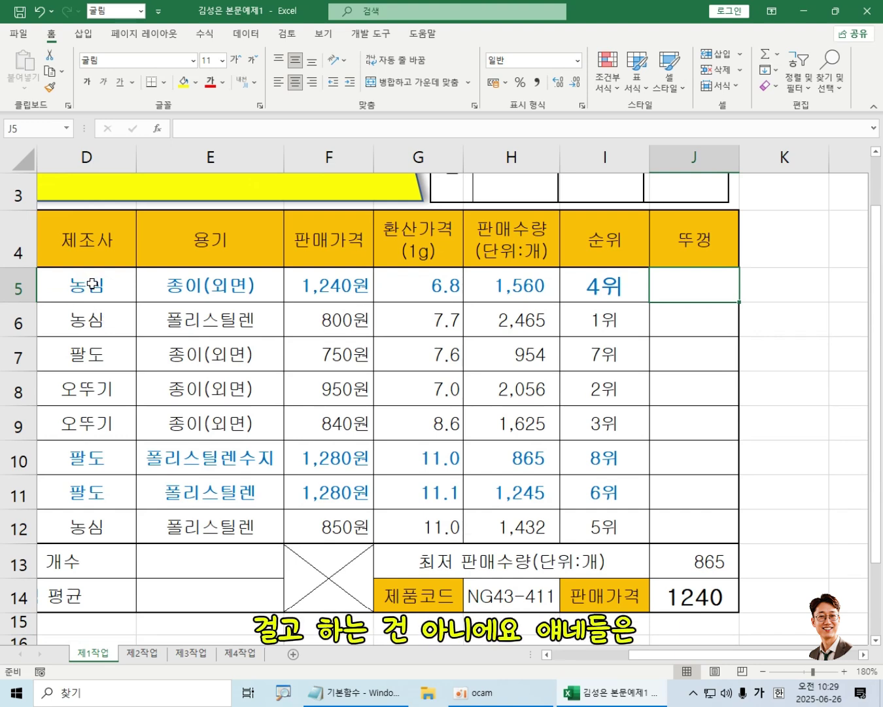
pyautogui.moveTo(602, 287); pyautogui.dragTo(689, 522)
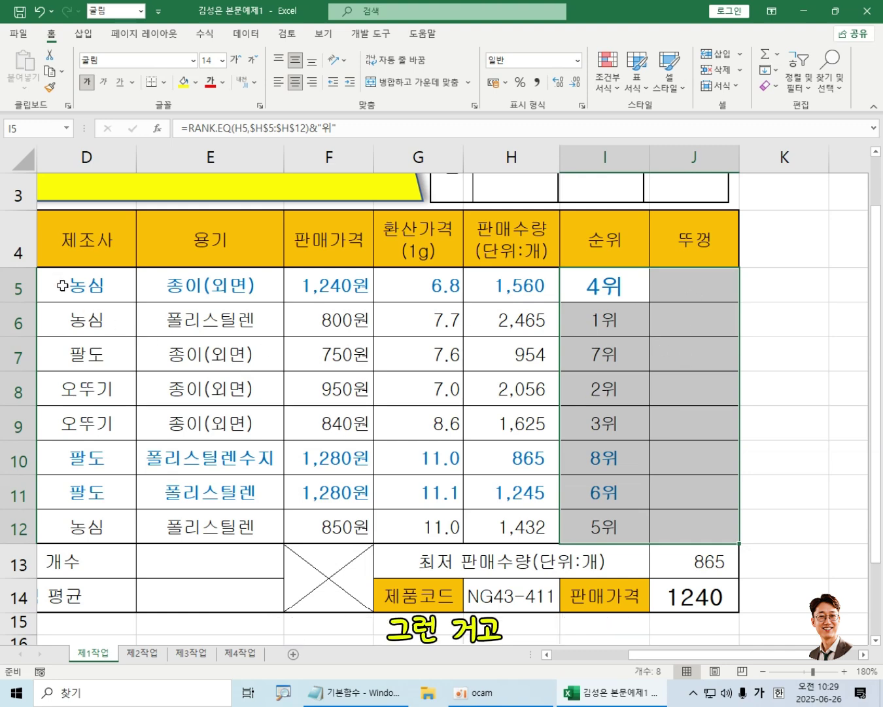
pyautogui.click(701, 561)
pyautogui.click(701, 597)
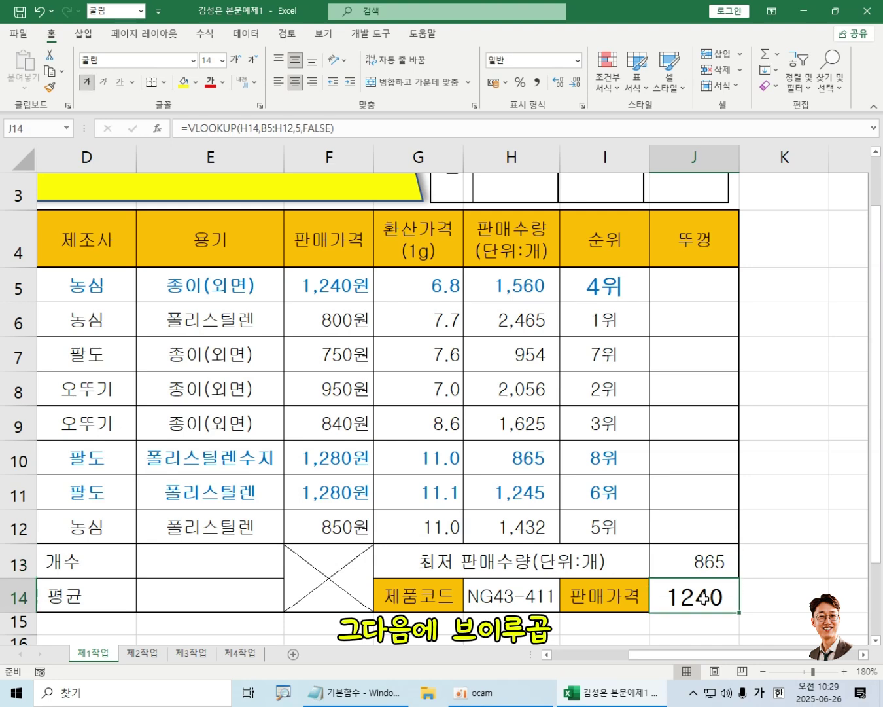
pyautogui.click(705, 568)
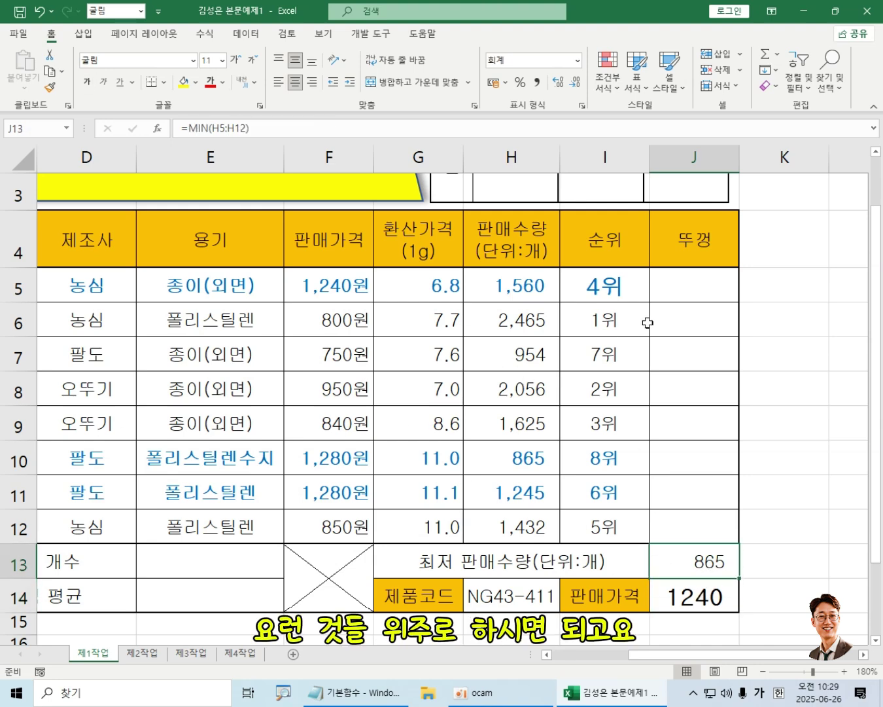
pyautogui.click(698, 289)
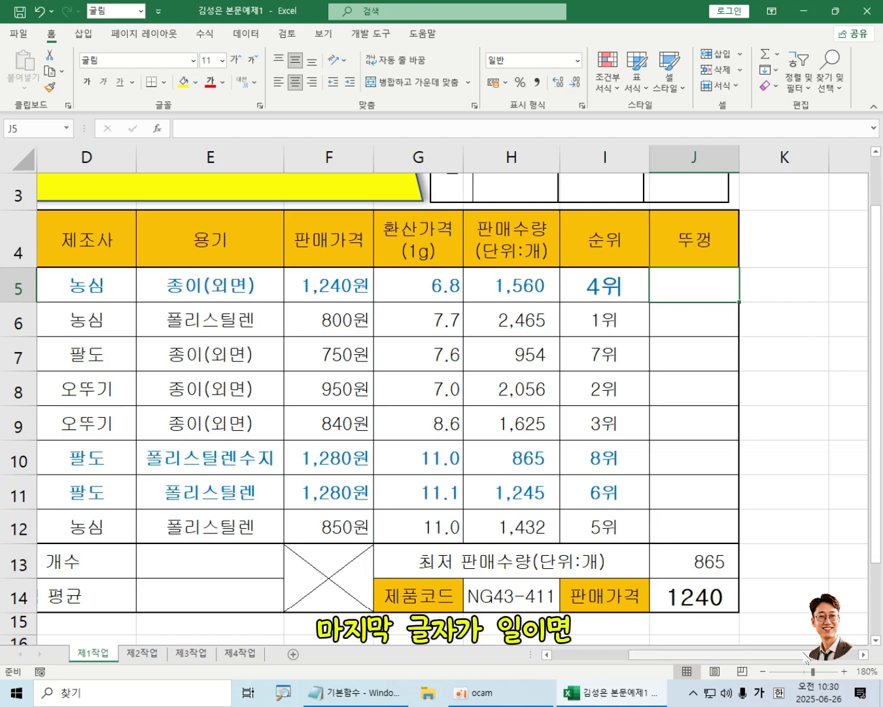
pyautogui.moveTo(804, 654); pyautogui.dragTo(712, 656)
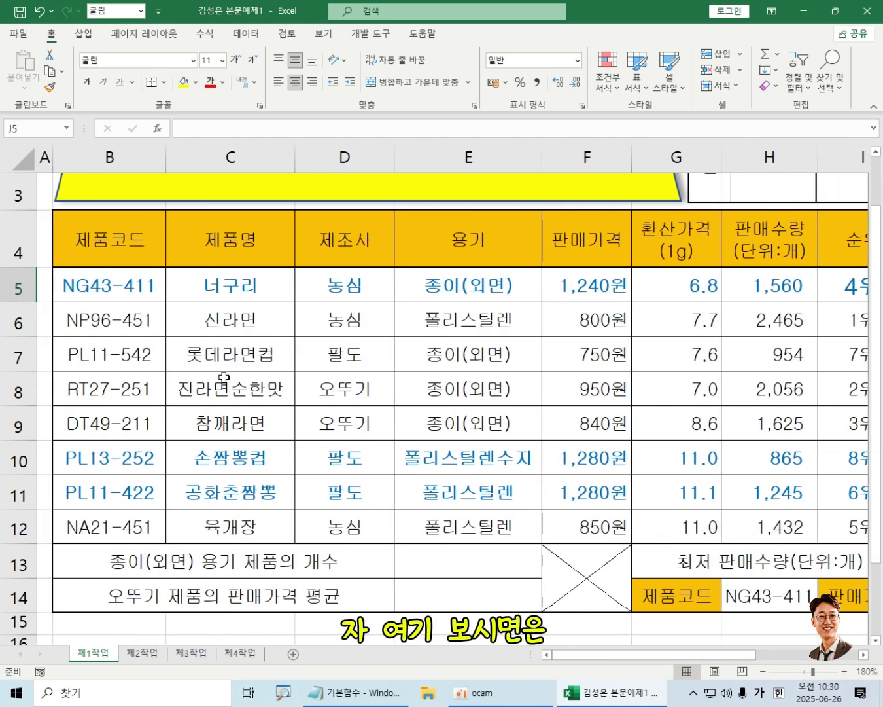
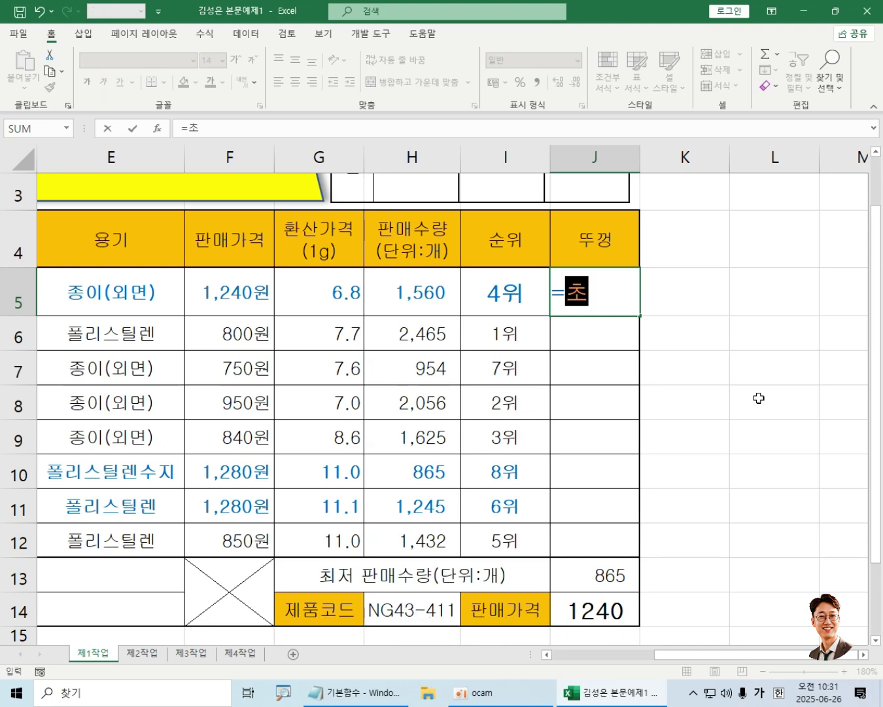
# - Start a CHOOSE formula in J5 with 2 as its index number
pyautogui.press('BackSpace')
pyautogui.press('Hangul')
pyautogui.write('CHO')
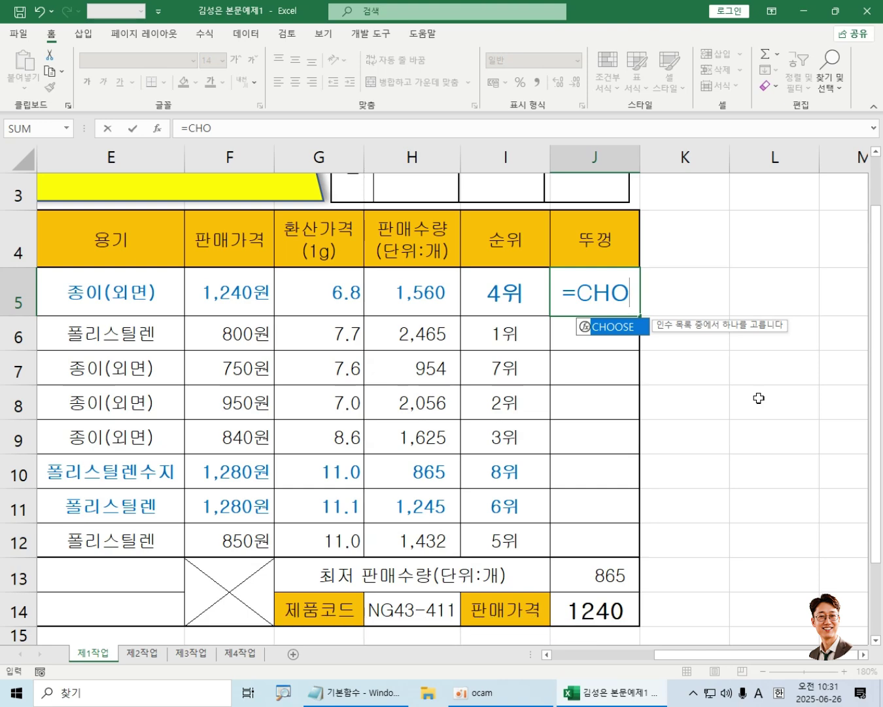
pyautogui.press('Tab')
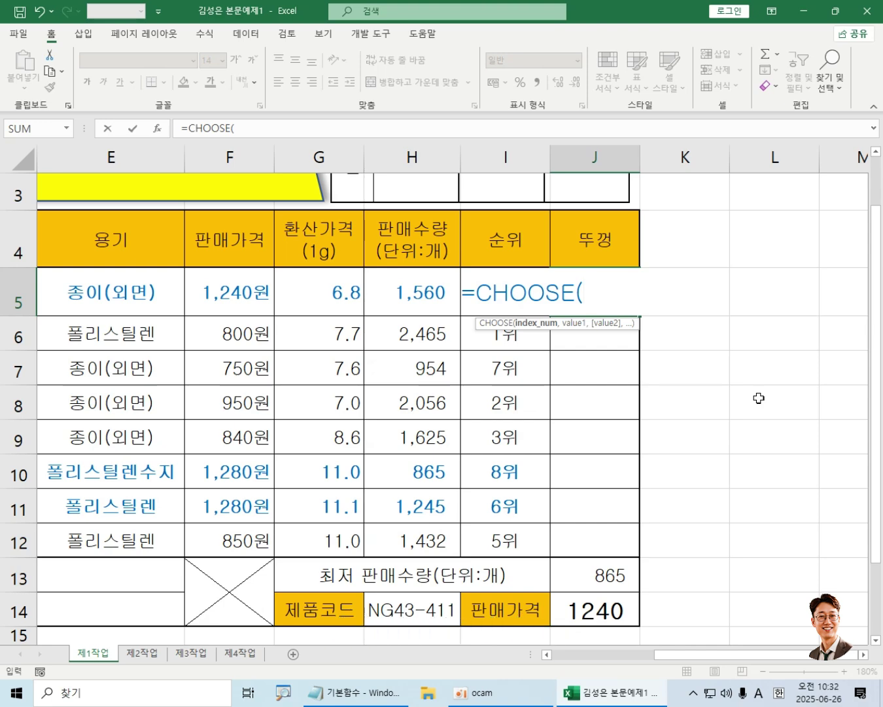
pyautogui.write('2 ,')
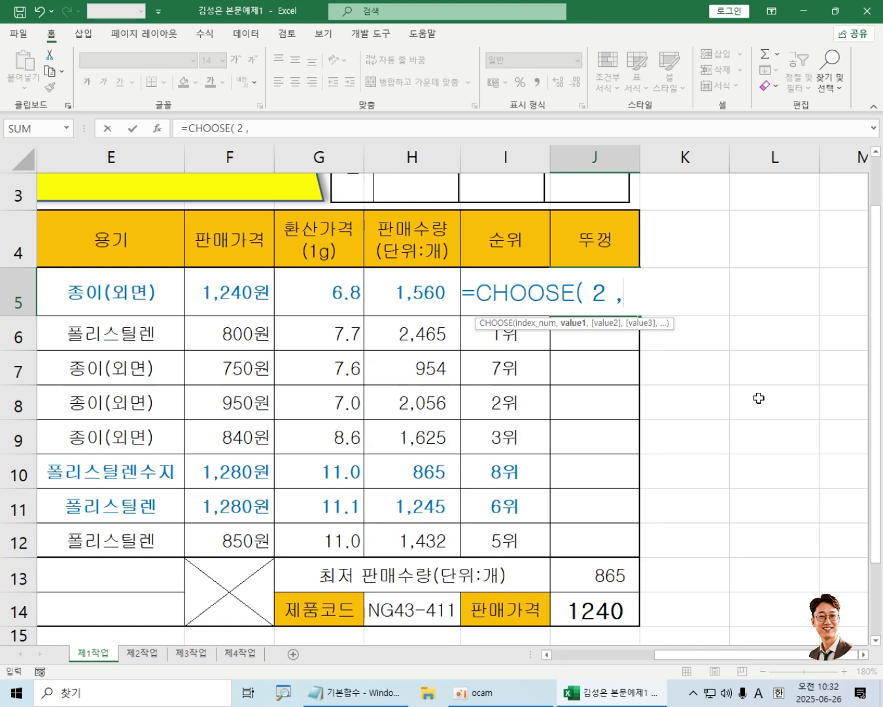
# - Add the text choices "복숭아", "사과" and "참외" to the J5 CHOOSE formula and close its parenthesis
pyautogui.write(' "')
pyautogui.write('QHR')
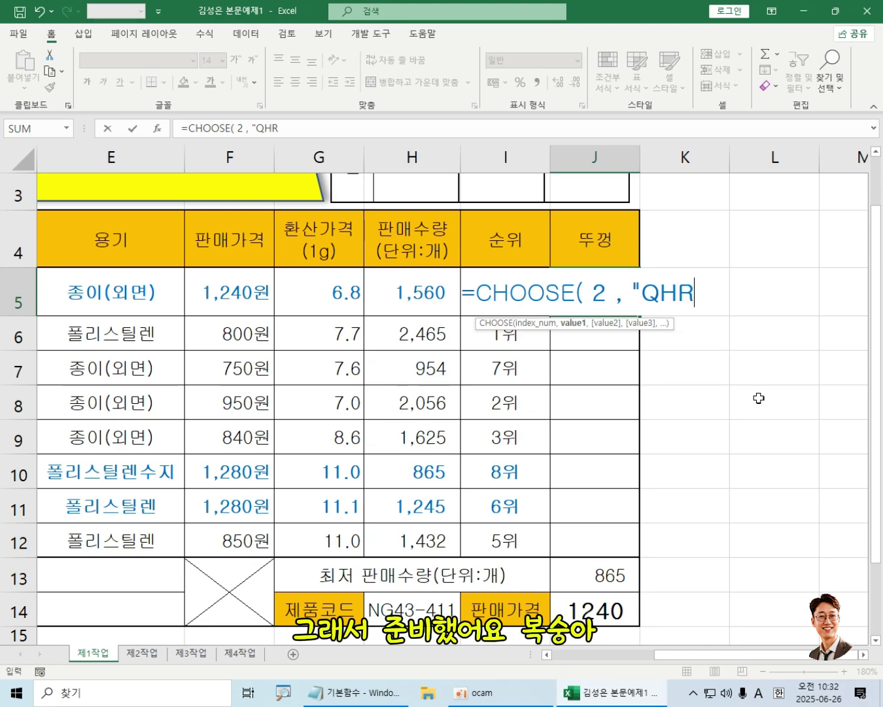
pyautogui.press('BackSpace')
pyautogui.press('BackSpace')
pyautogui.press('BackSpace')
pyautogui.press('BackSpace')
pyautogui.write('"복숭아')
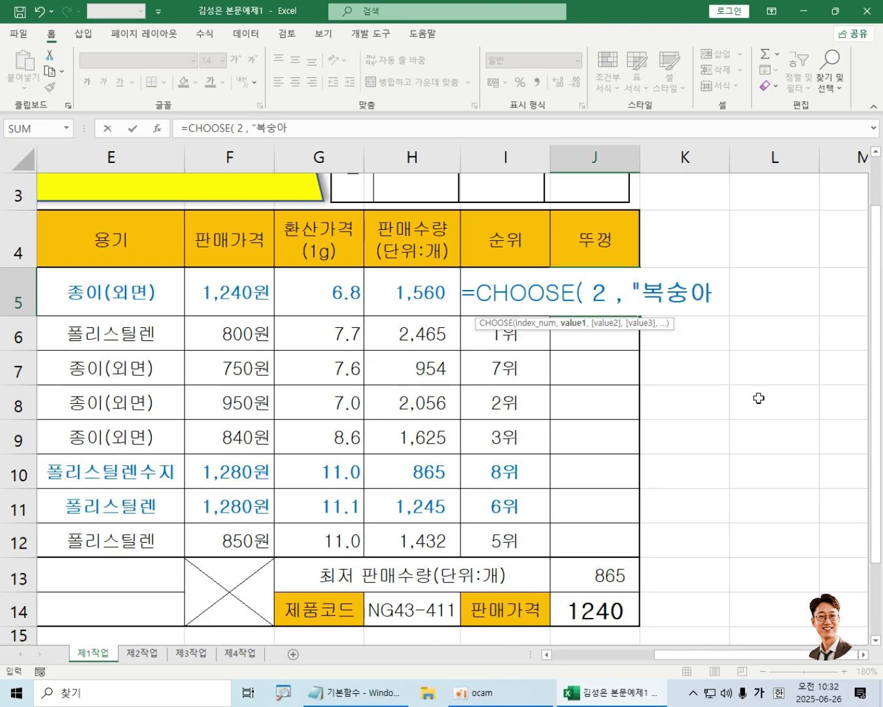
pyautogui.write('","')
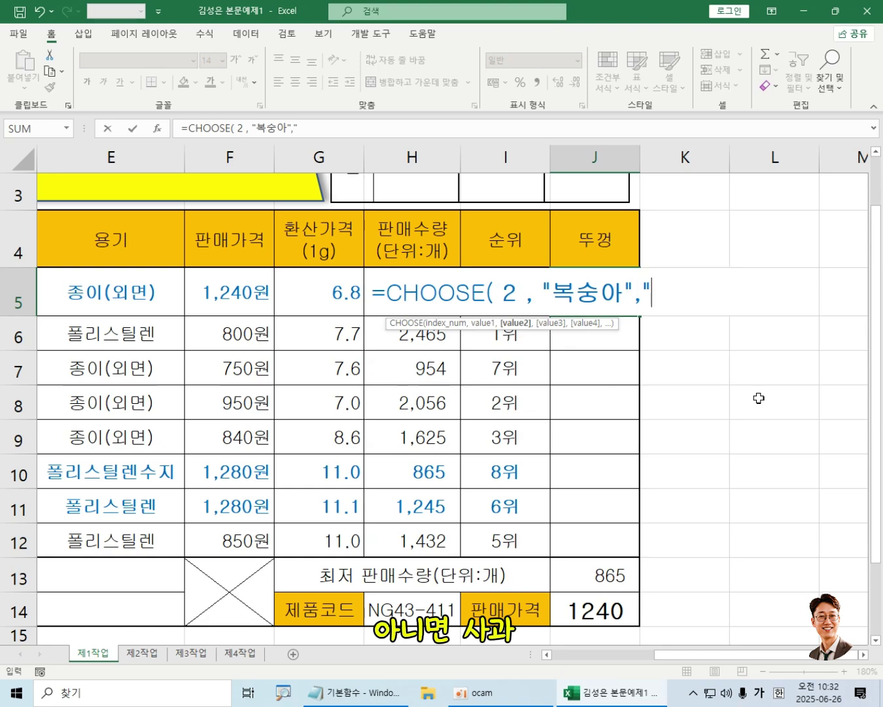
pyautogui.write('사과" ,"참외')
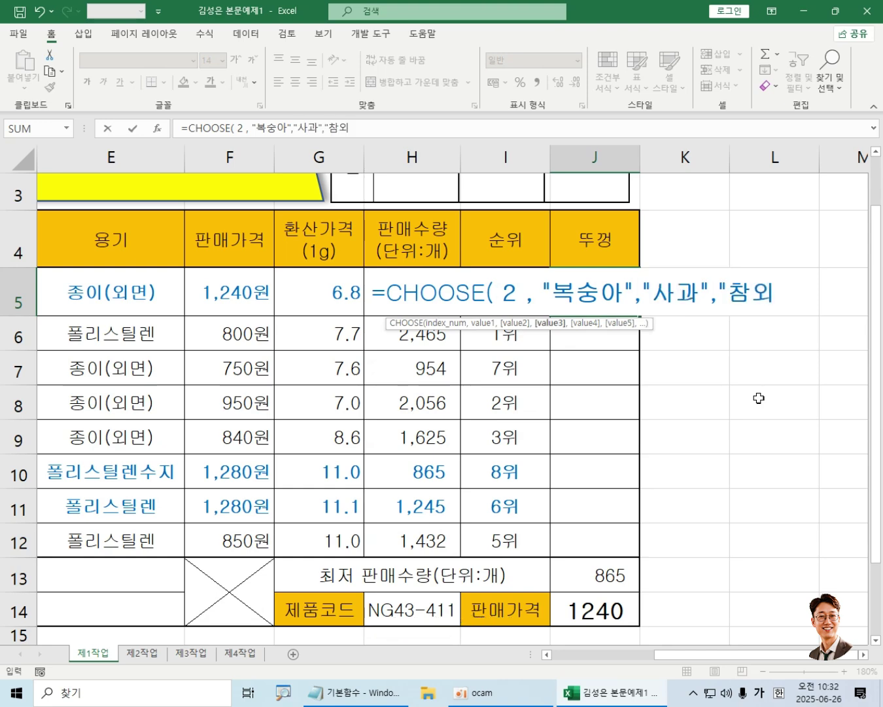
pyautogui.write('")')
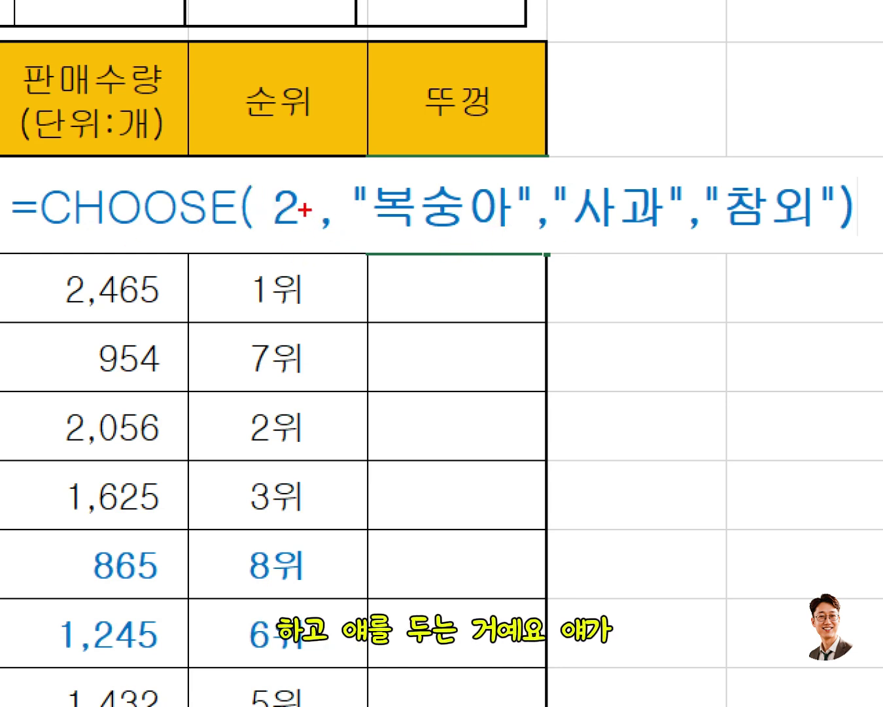
pyautogui.moveTo(267, 179)
pyautogui.mouseDown()
pyautogui.moveTo(289, 228)
pyautogui.moveTo(315, 242)
pyautogui.mouseUp()
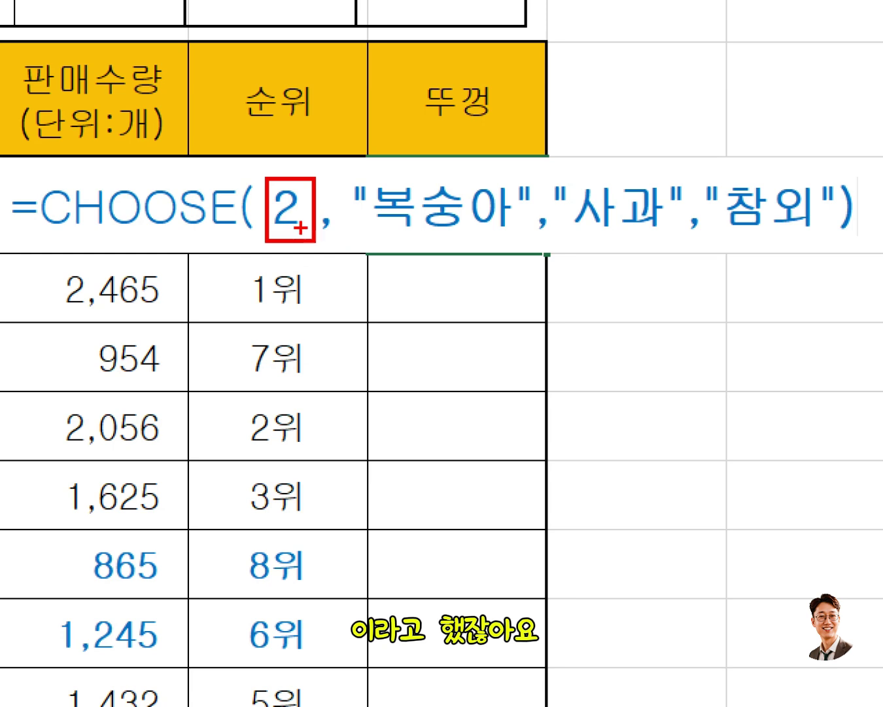
pyautogui.click(446, 220)
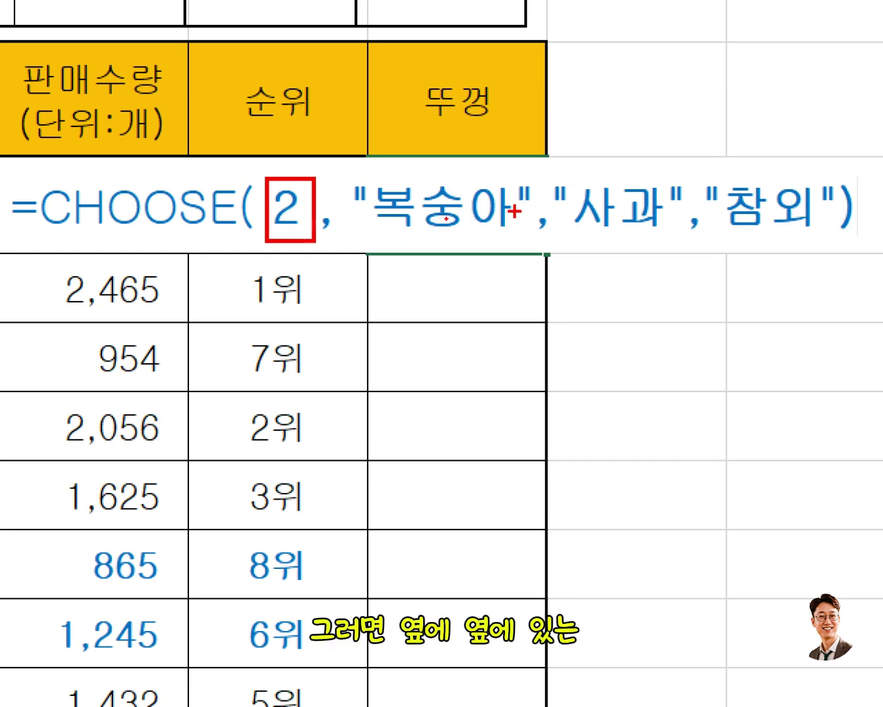
pyautogui.click(622, 224)
pyautogui.moveTo(549, 165); pyautogui.dragTo(691, 250)
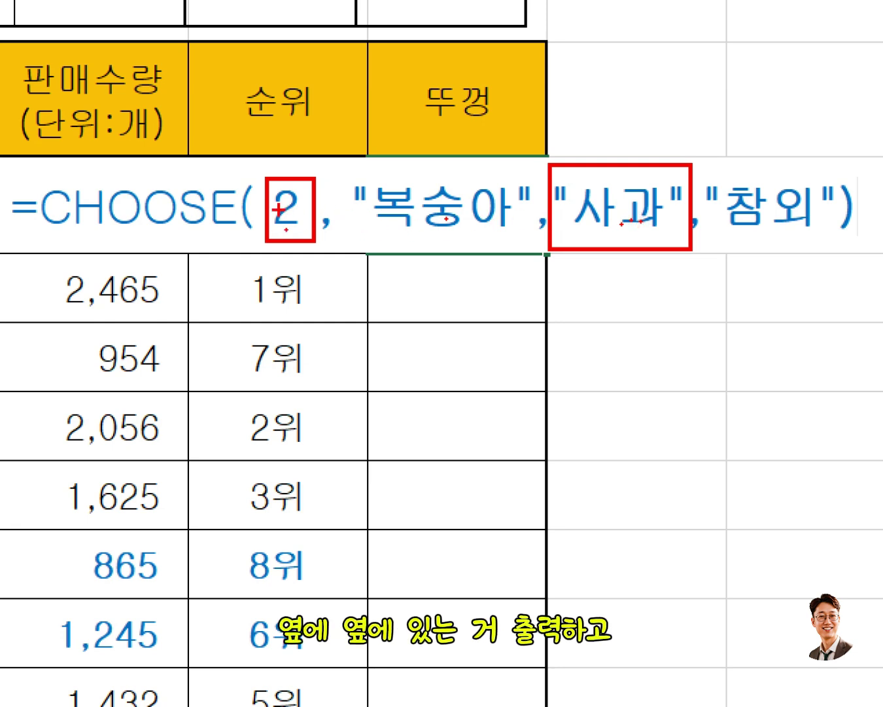
pyautogui.moveTo(310, 182); pyautogui.dragTo(283, 229)
pyautogui.moveTo(280, 178)
pyautogui.mouseDown()
pyautogui.moveTo(321, 249)
pyautogui.moveTo(291, 263)
pyautogui.moveTo(307, 291)
pyautogui.moveTo(271, 313)
pyautogui.mouseUp()
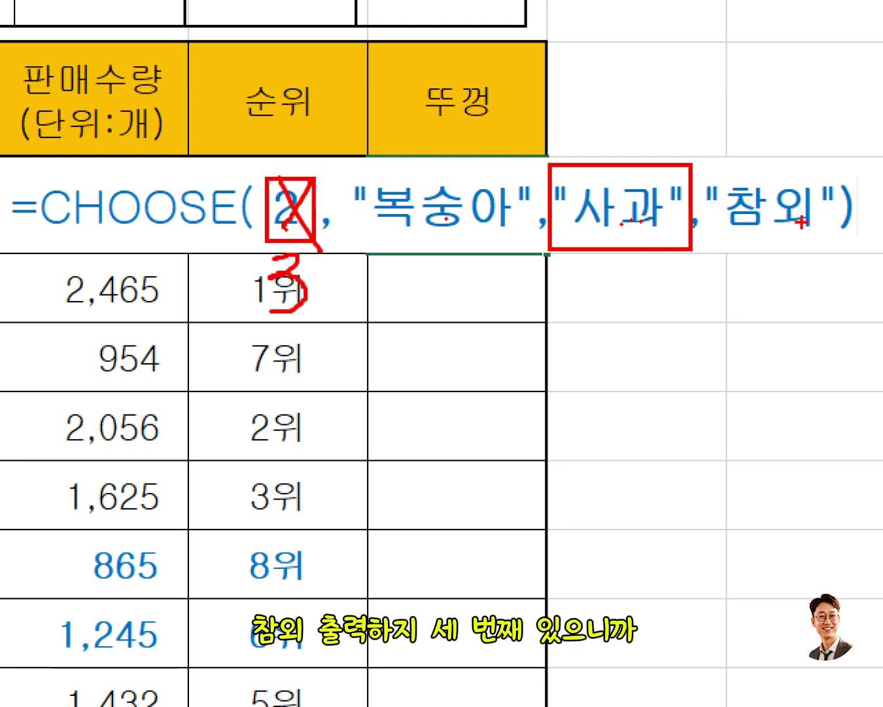
pyautogui.moveTo(801, 222)
pyautogui.mouseDown()
pyautogui.moveTo(719, 231)
pyautogui.moveTo(818, 220)
pyautogui.moveTo(789, 257)
pyautogui.mouseUp()
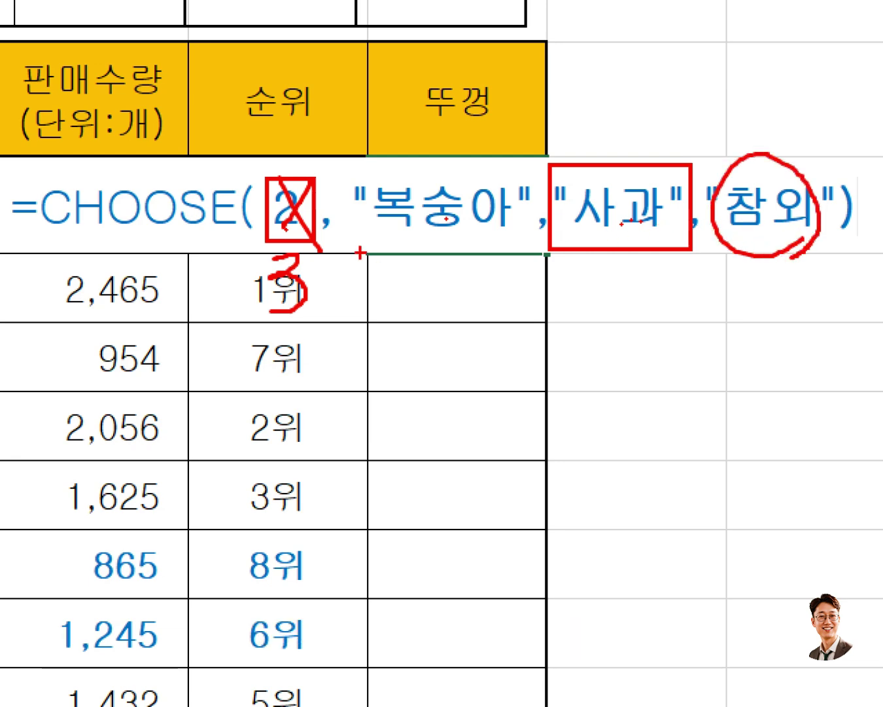
pyautogui.moveTo(271, 260)
pyautogui.mouseDown()
pyautogui.moveTo(286, 252)
pyautogui.moveTo(289, 302)
pyautogui.mouseUp()
pyautogui.moveTo(490, 243)
pyautogui.mouseDown()
pyautogui.moveTo(394, 251)
pyautogui.moveTo(481, 256)
pyautogui.mouseUp()
pyautogui.press('Escape')
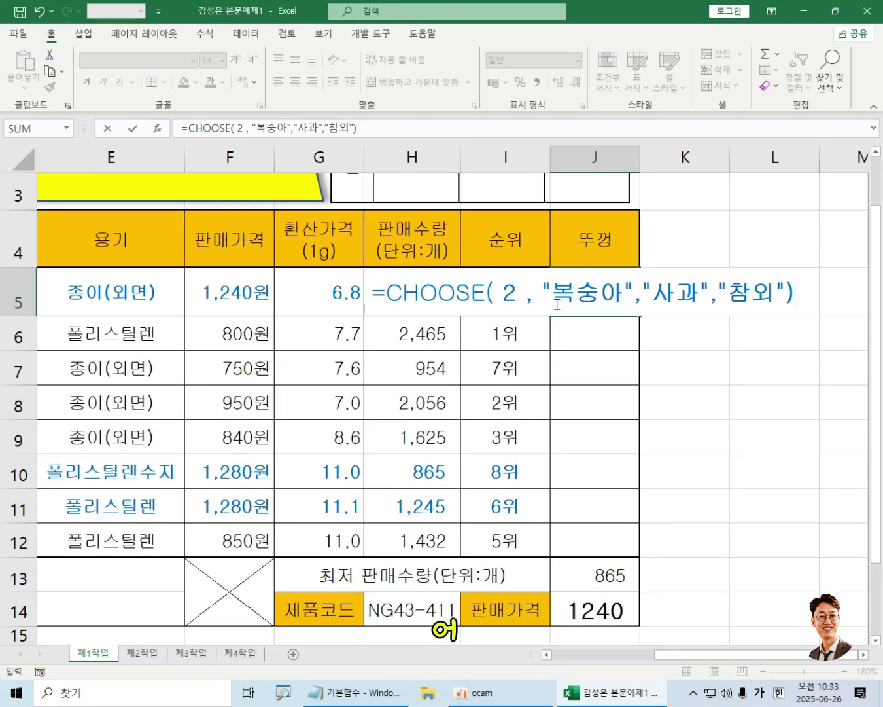
# - Set the index number of the CHOOSE formula in cell J5 to 1 and commit it
pyautogui.doubleClick(510, 295)
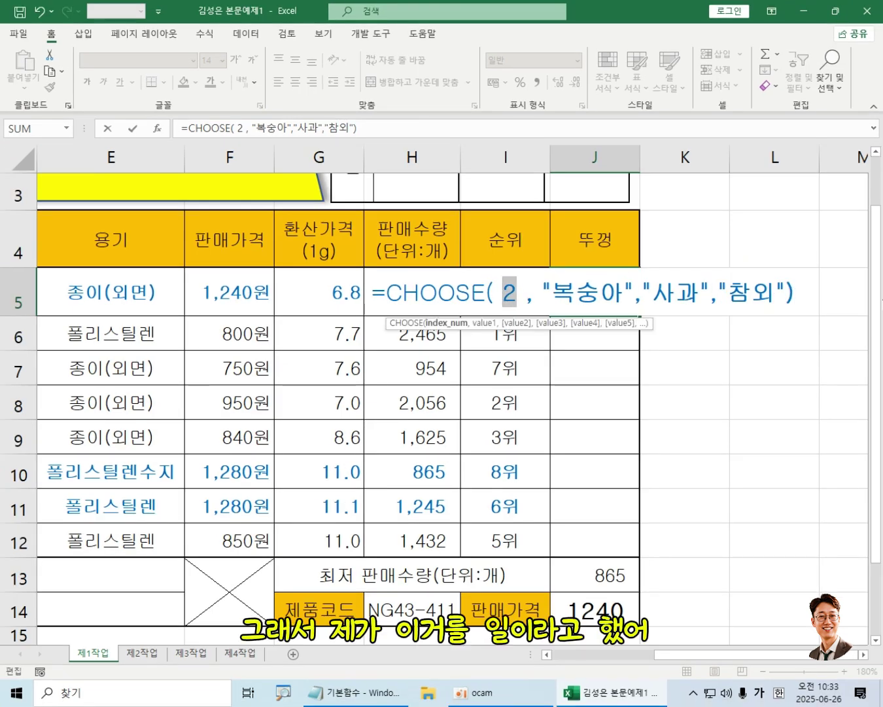
pyautogui.write('1')
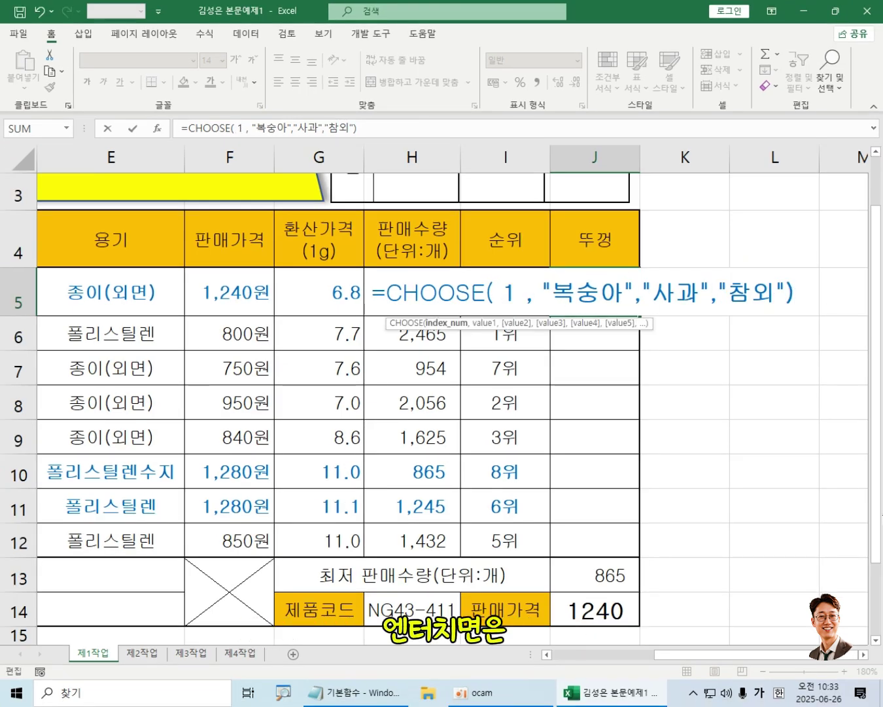
pyautogui.press('Return')
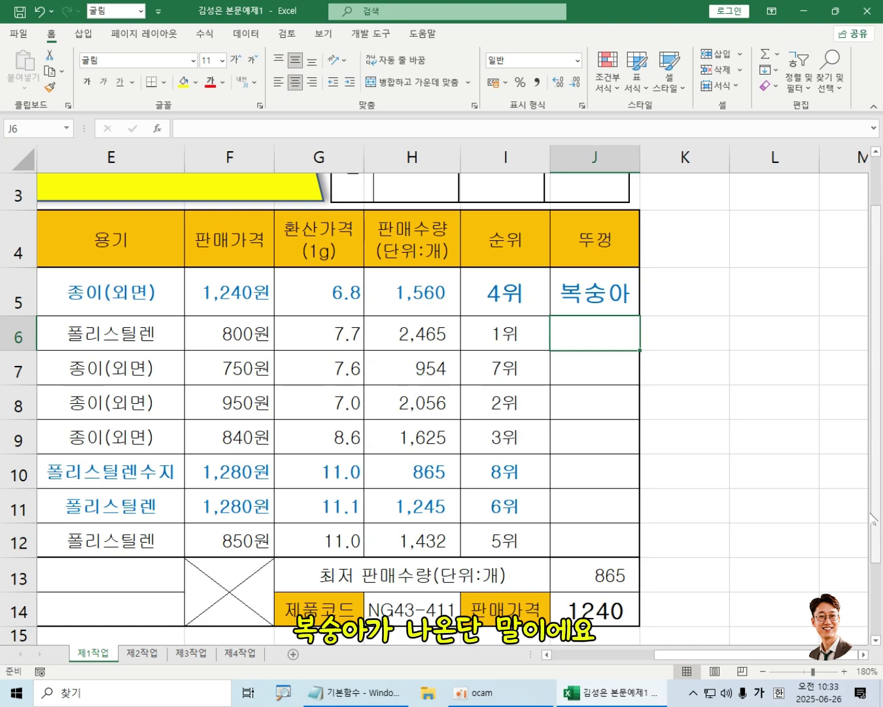
# - Set the index number of the CHOOSE formula in cell J5 to 3 and commit it
pyautogui.click(608, 278)
pyautogui.doubleClick(608, 278)
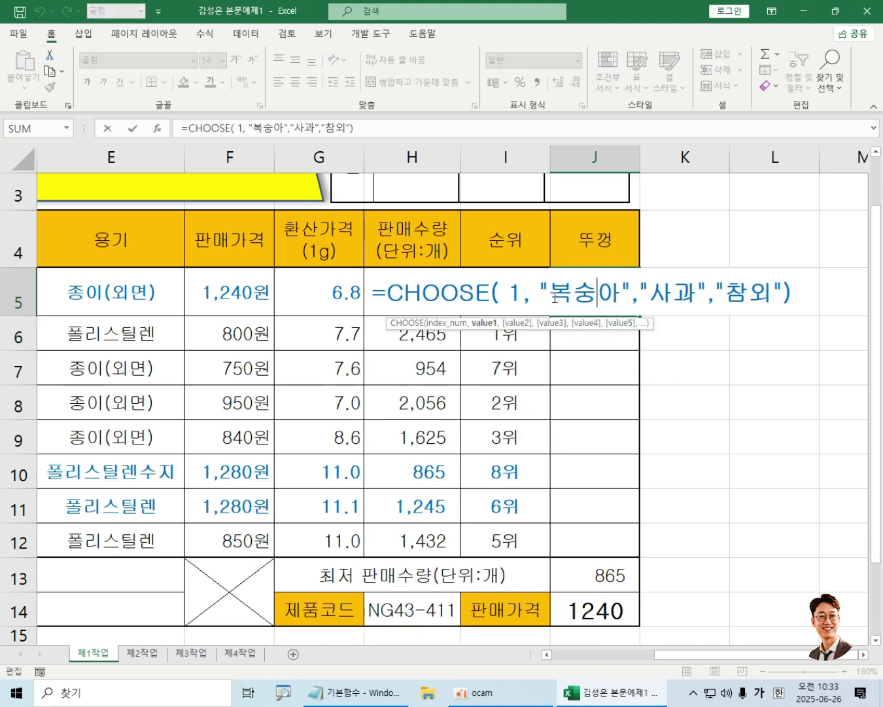
pyautogui.click(515, 291)
pyautogui.doubleClick(515, 291)
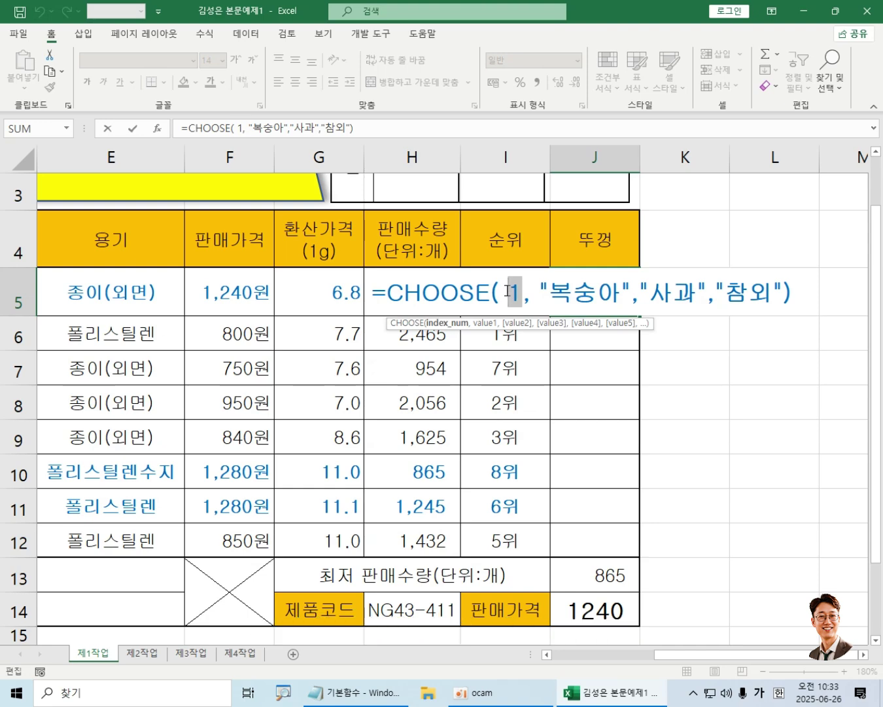
pyautogui.write('3')
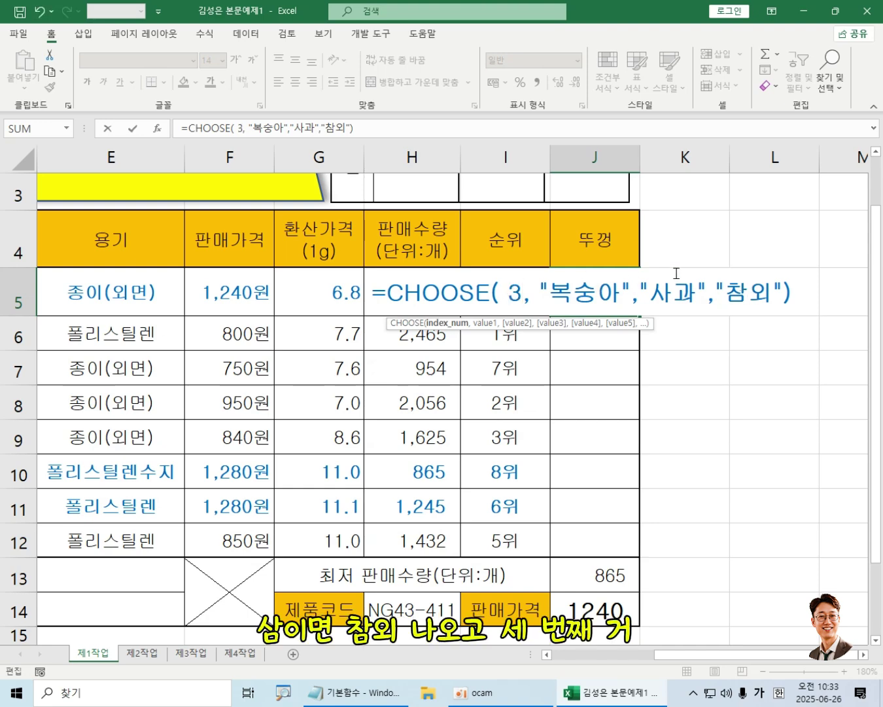
pyautogui.press('Return')
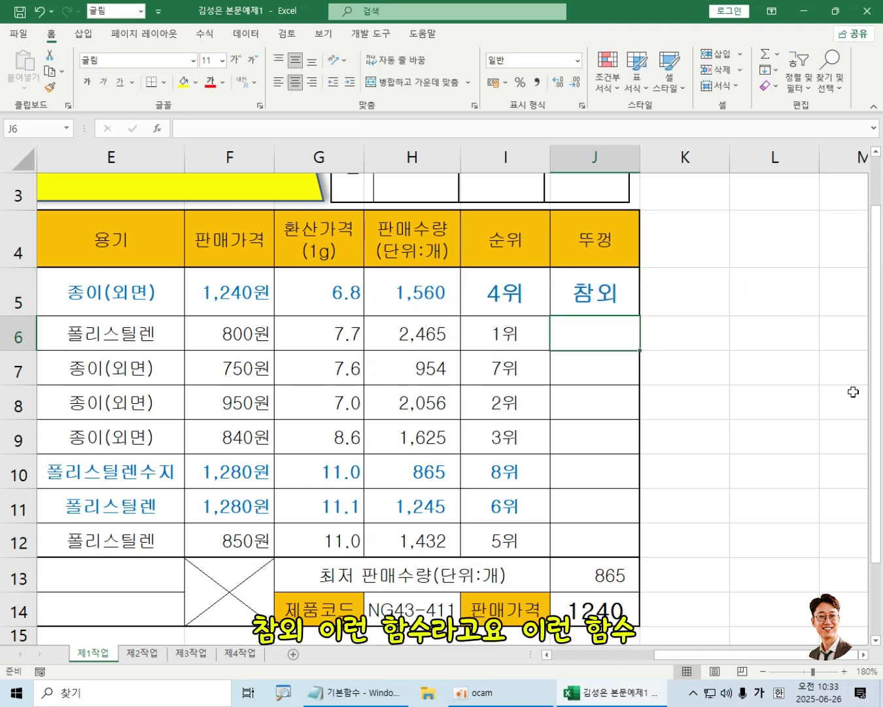
# - Replace the three fruit values in J5's CHOOSE formula with the two values "폴리에틸렌" and "에틸렌초산비닐"
pyautogui.doubleClick(598, 294)
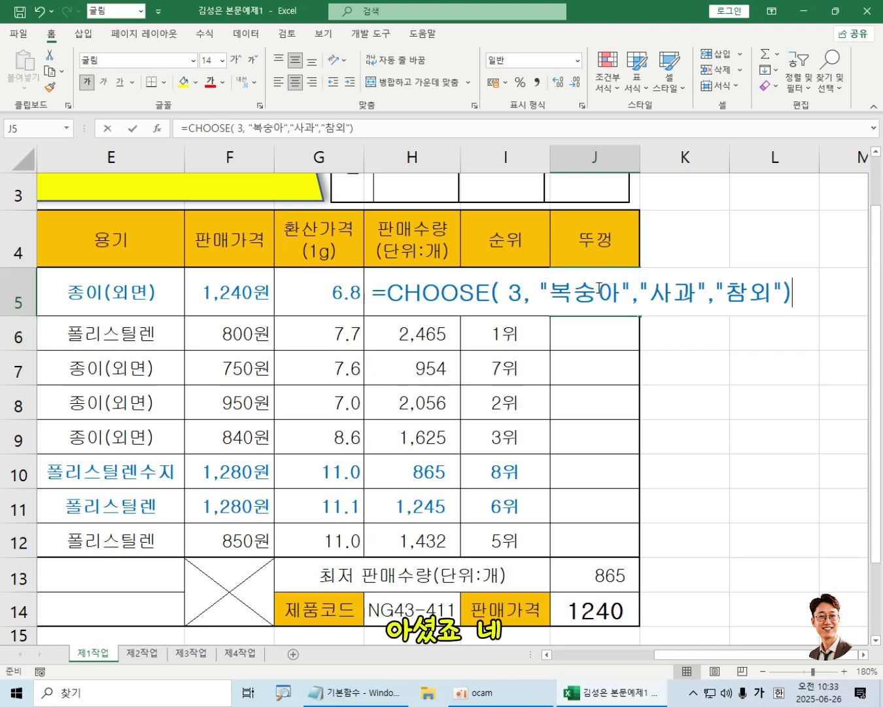
pyautogui.doubleClick(516, 293)
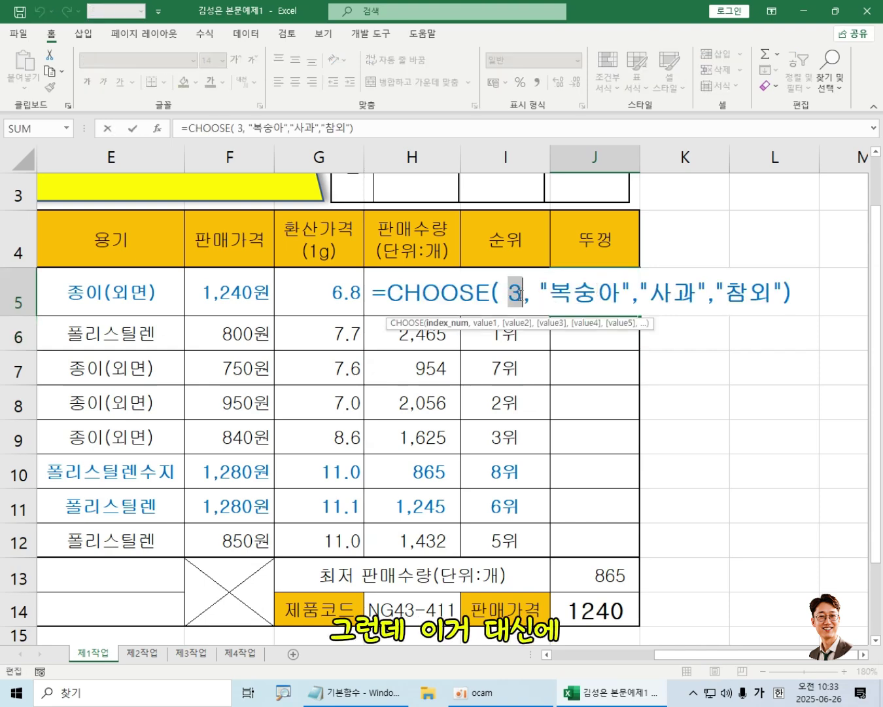
pyautogui.moveTo(549, 292); pyautogui.dragTo(621, 293)
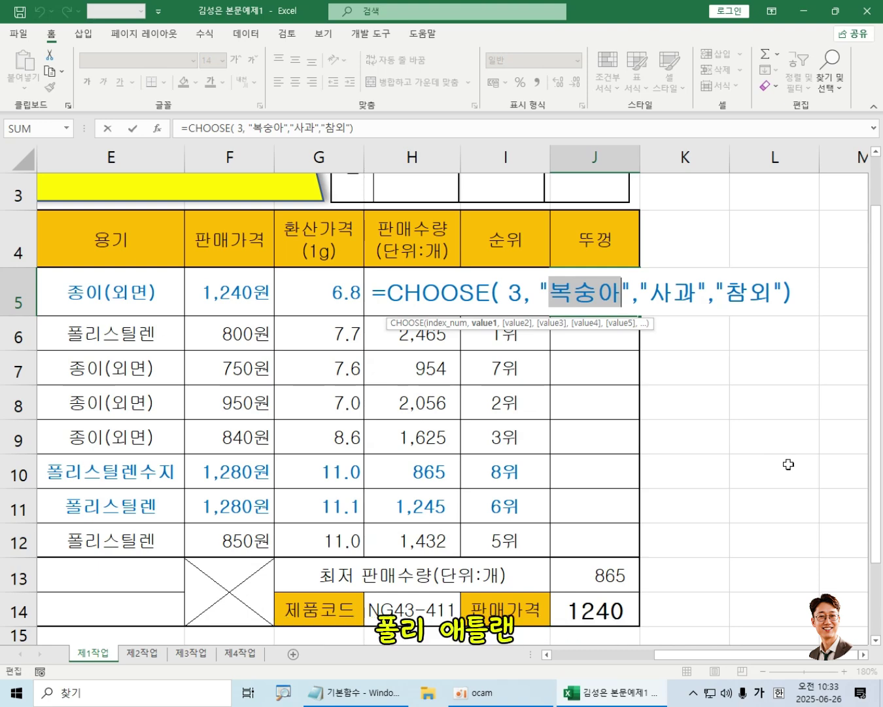
pyautogui.write('폴리에')
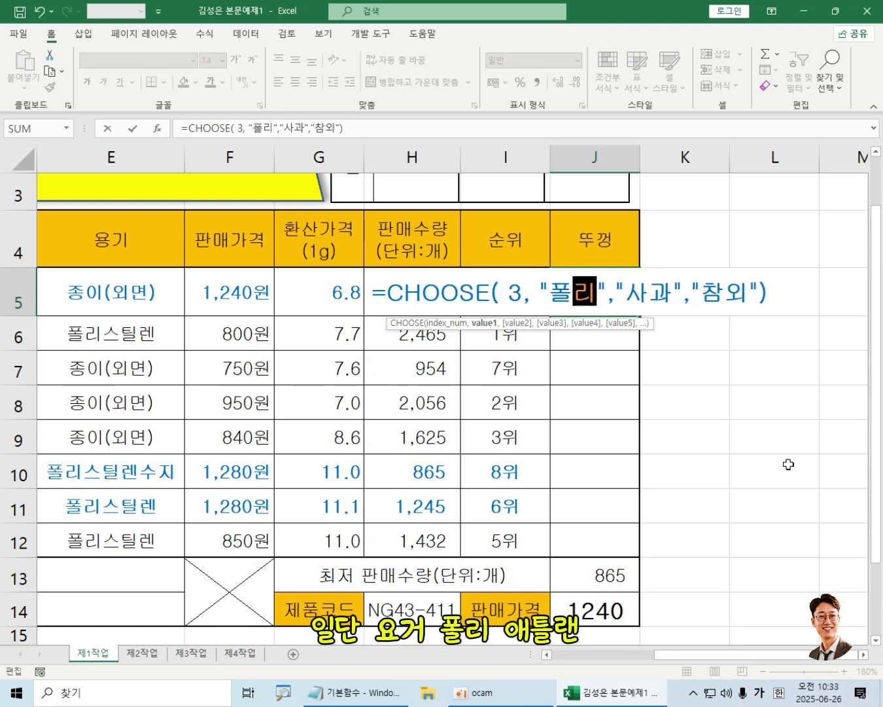
pyautogui.write('틸렌')
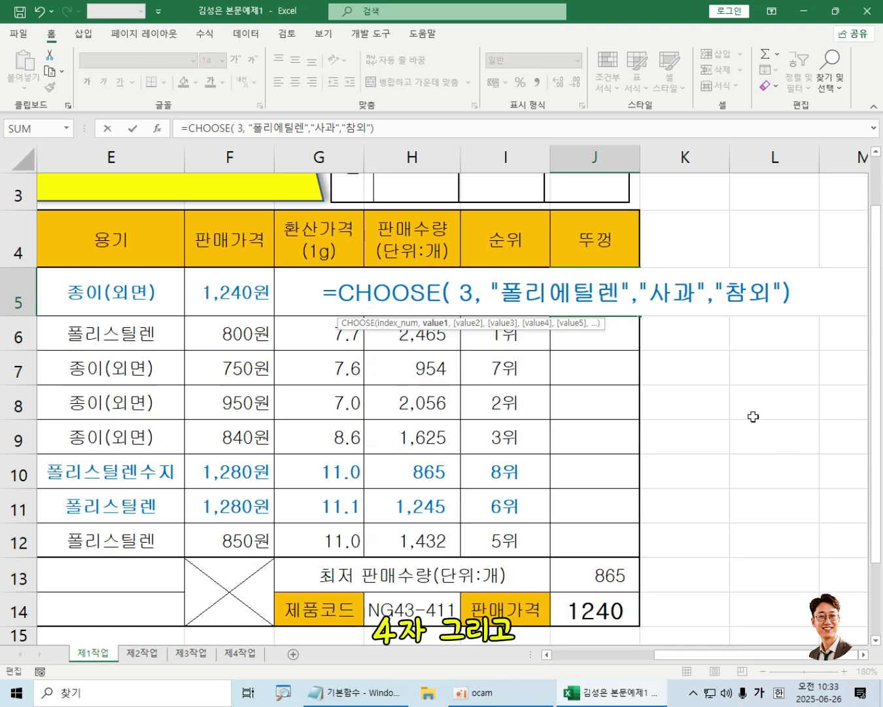
pyautogui.moveTo(653, 299); pyautogui.dragTo(772, 296)
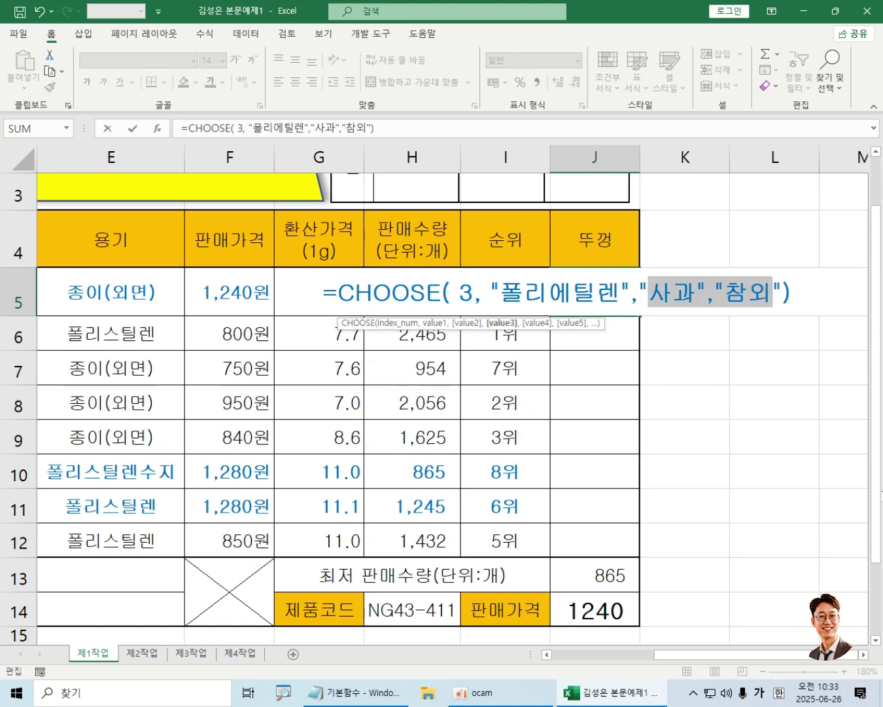
pyautogui.write('에틸ㄹ')
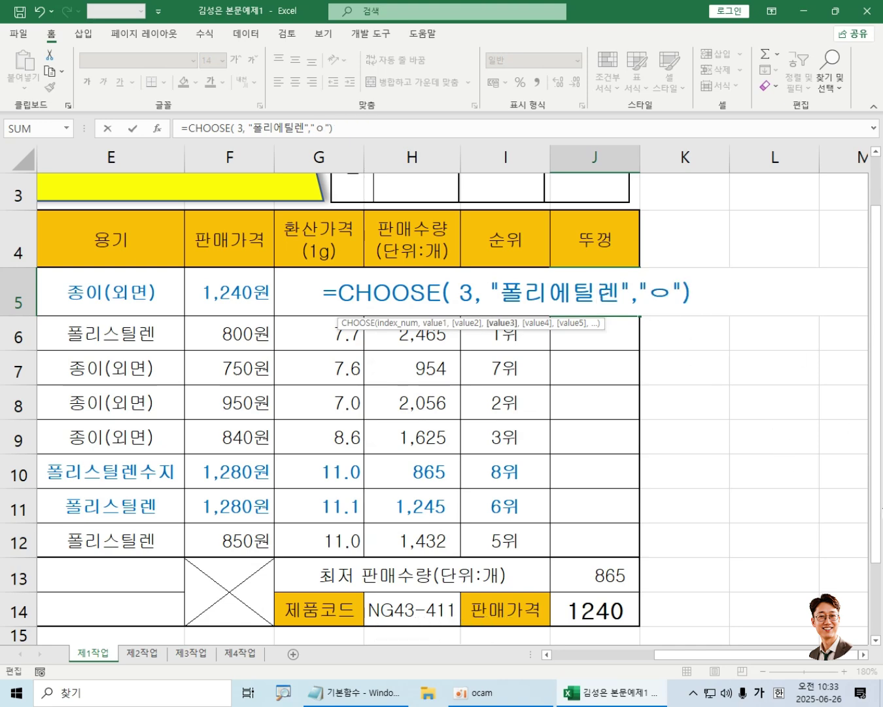
pyautogui.write('렌초산비닐')
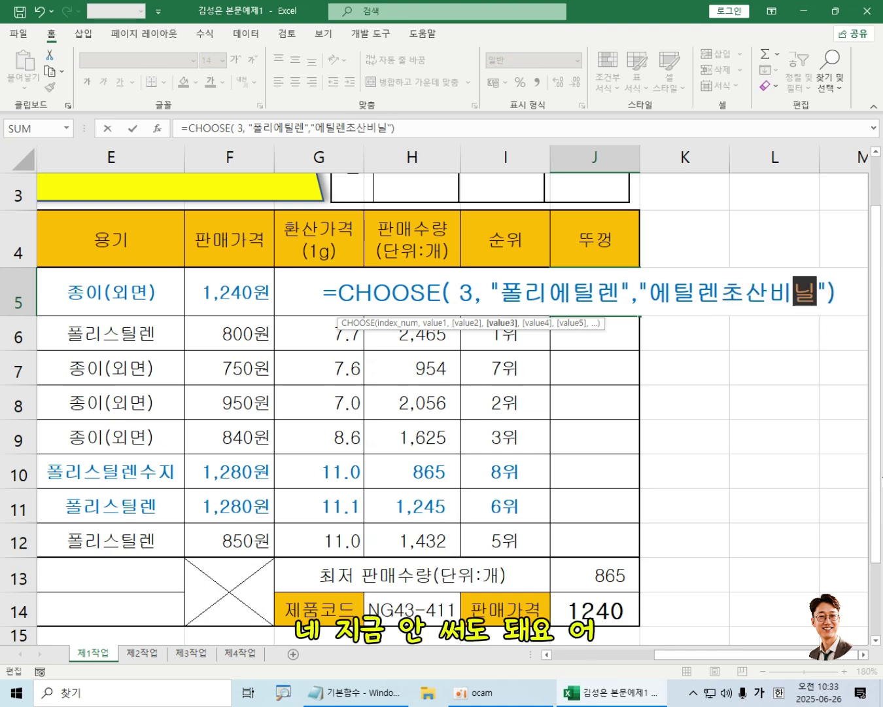
pyautogui.click(846, 296)
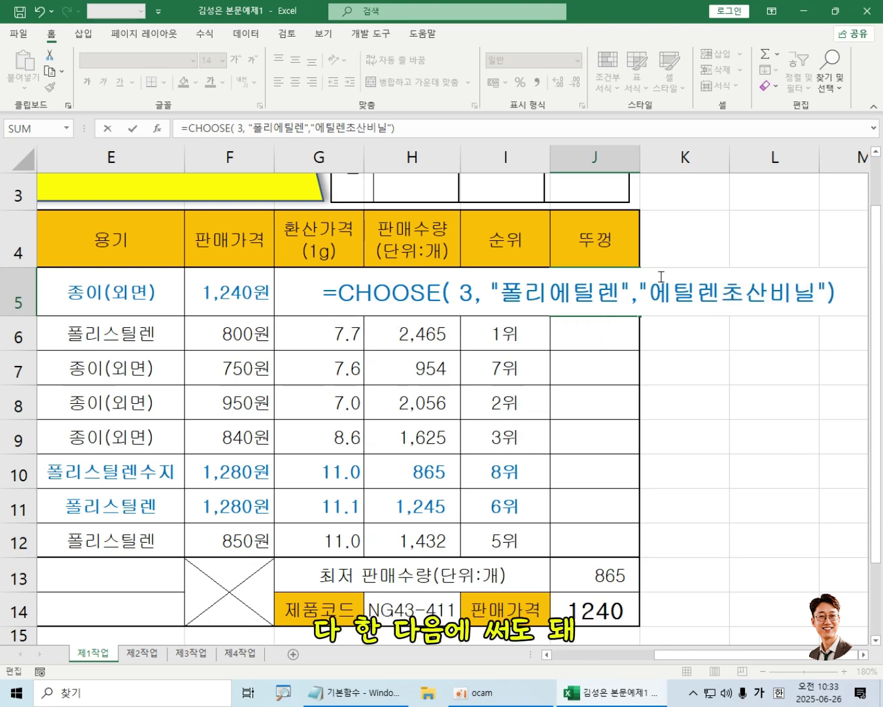
# - Set the index number in J5's CHOOSE formula to 2
pyautogui.click(458, 292)
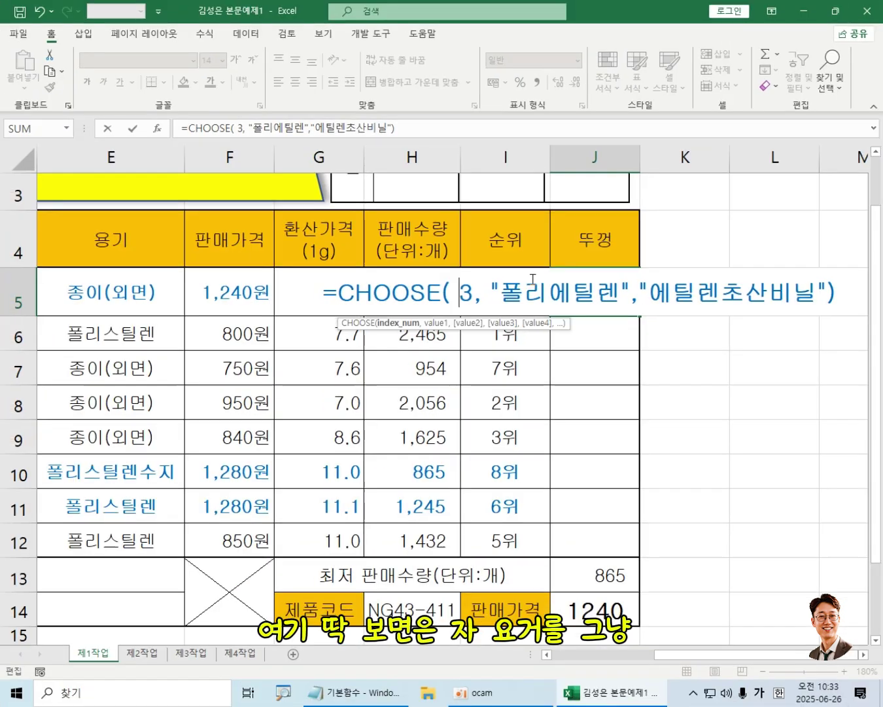
pyautogui.moveTo(383, 276); pyautogui.dragTo(405, 276)
pyautogui.write('2')
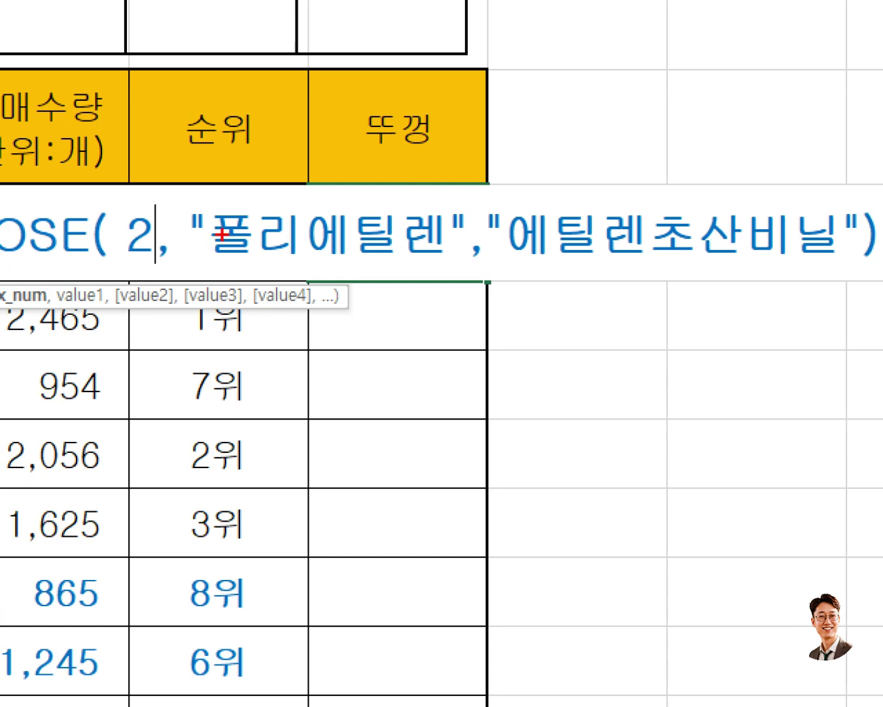
pyautogui.moveTo(119, 208); pyautogui.dragTo(157, 259)
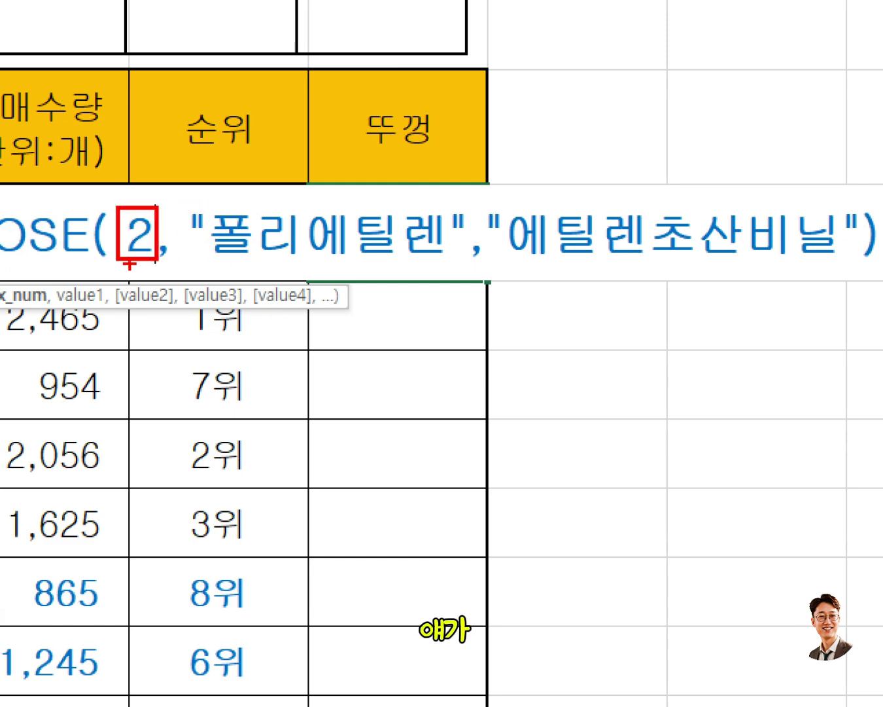
pyautogui.moveTo(332, 261); pyautogui.dragTo(329, 312)
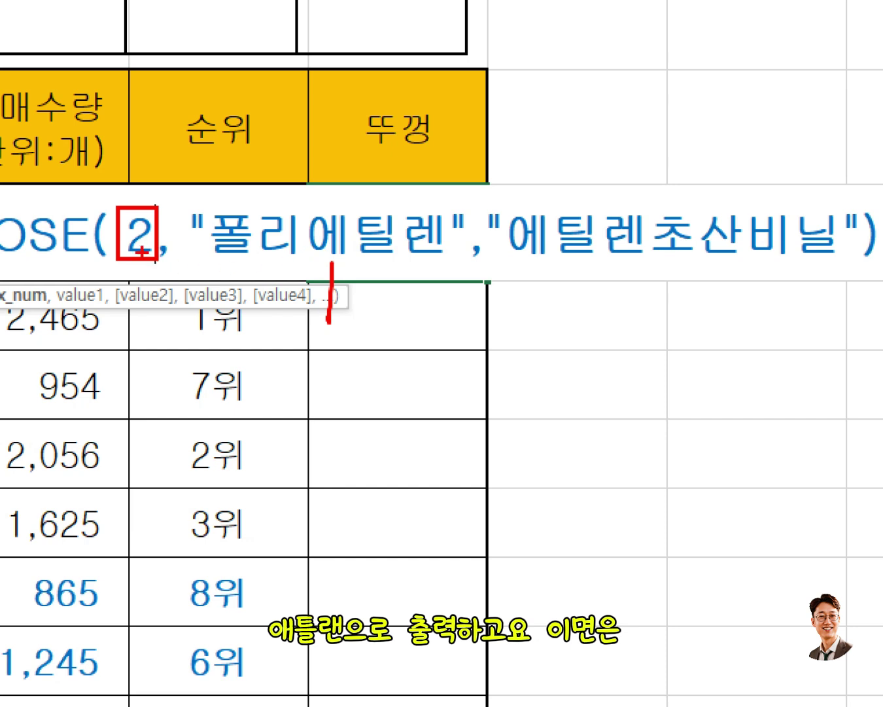
pyautogui.moveTo(624, 280)
pyautogui.mouseDown()
pyautogui.moveTo(662, 284)
pyautogui.moveTo(690, 307)
pyautogui.mouseUp()
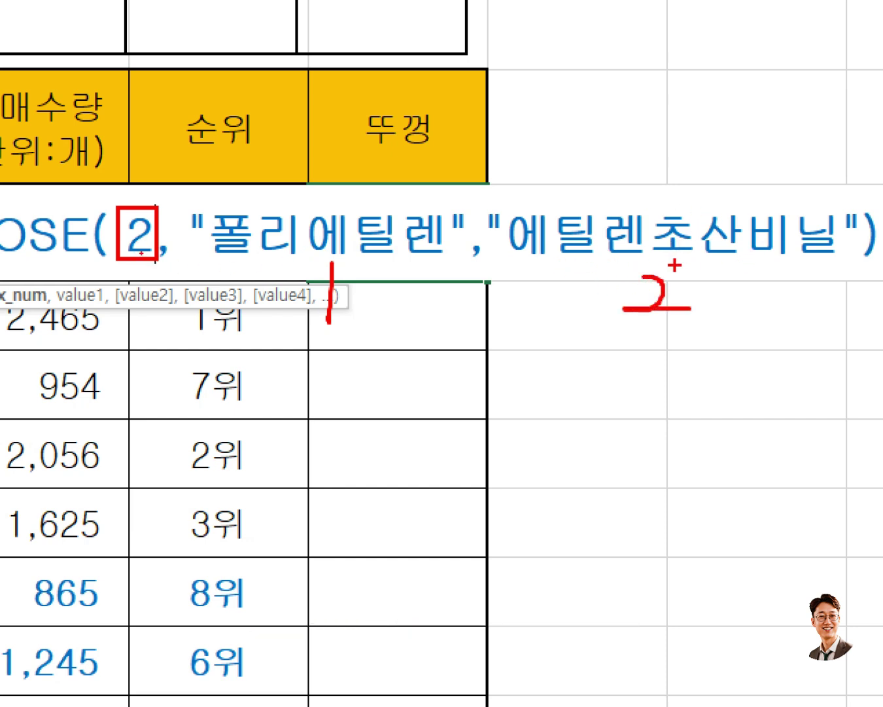
pyautogui.moveTo(160, 255); pyautogui.dragTo(141, 276)
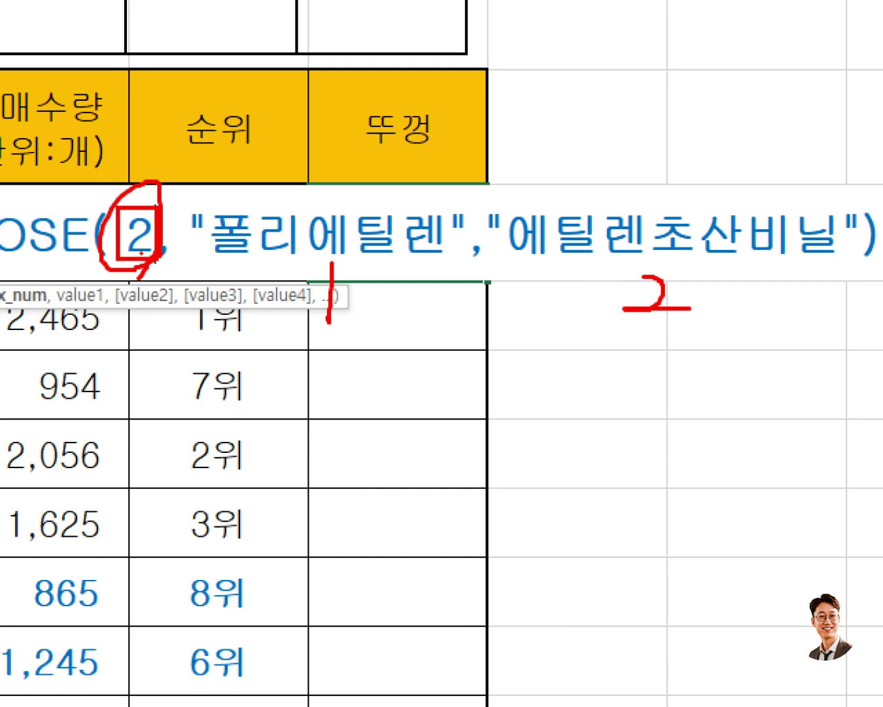
pyautogui.moveTo(504, 268); pyautogui.dragTo(857, 275)
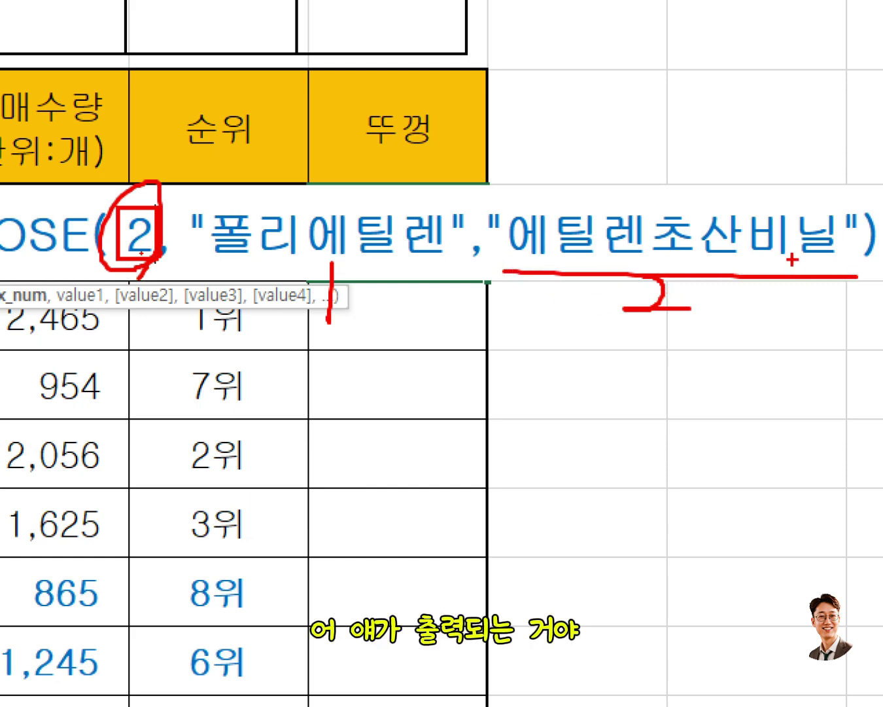
# - Commit the CHOOSE formula in cell J5 and reopen it for editing
pyautogui.press('Return')
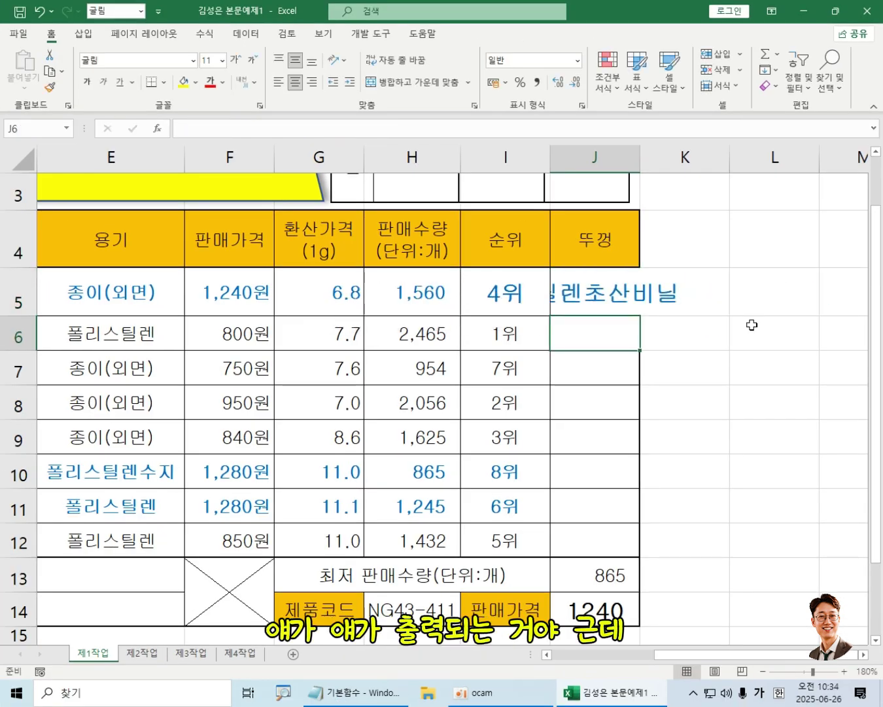
pyautogui.doubleClick(624, 292)
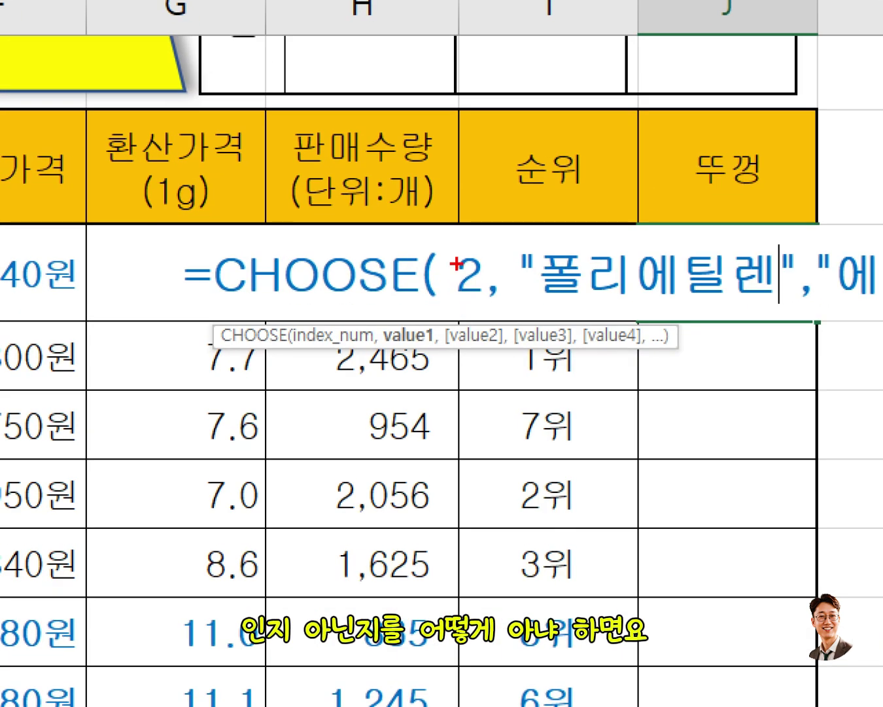
# - Examine the last digit of each code in the 제품코드 column as the index source for CHOOSE
pyautogui.moveTo(448, 259)
pyautogui.mouseDown()
pyautogui.moveTo(453, 304)
pyautogui.moveTo(487, 313)
pyautogui.mouseUp()
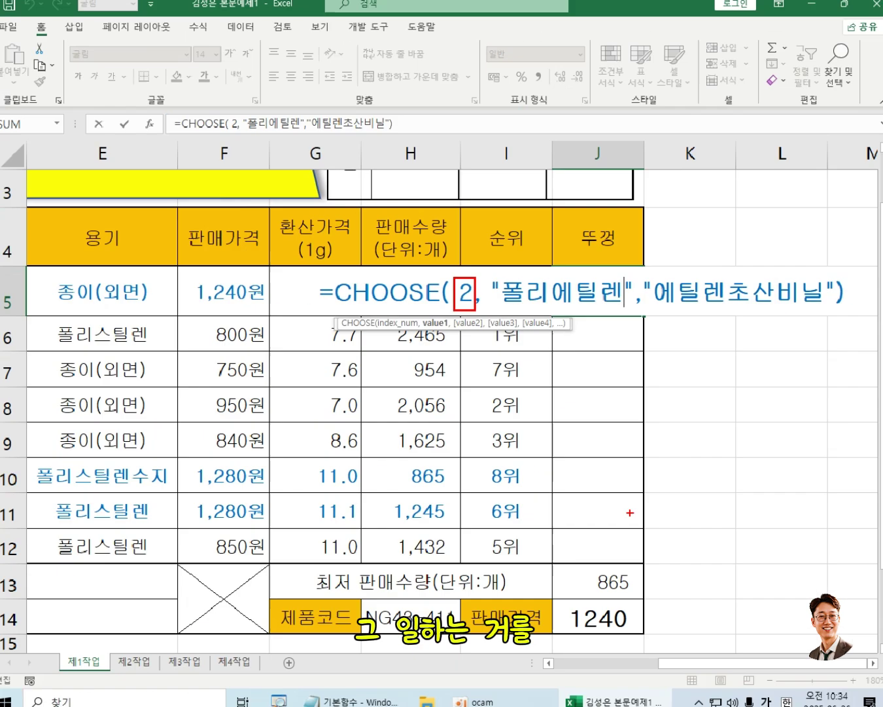
pyautogui.press('Escape')
pyautogui.moveTo(671, 653); pyautogui.dragTo(569, 654)
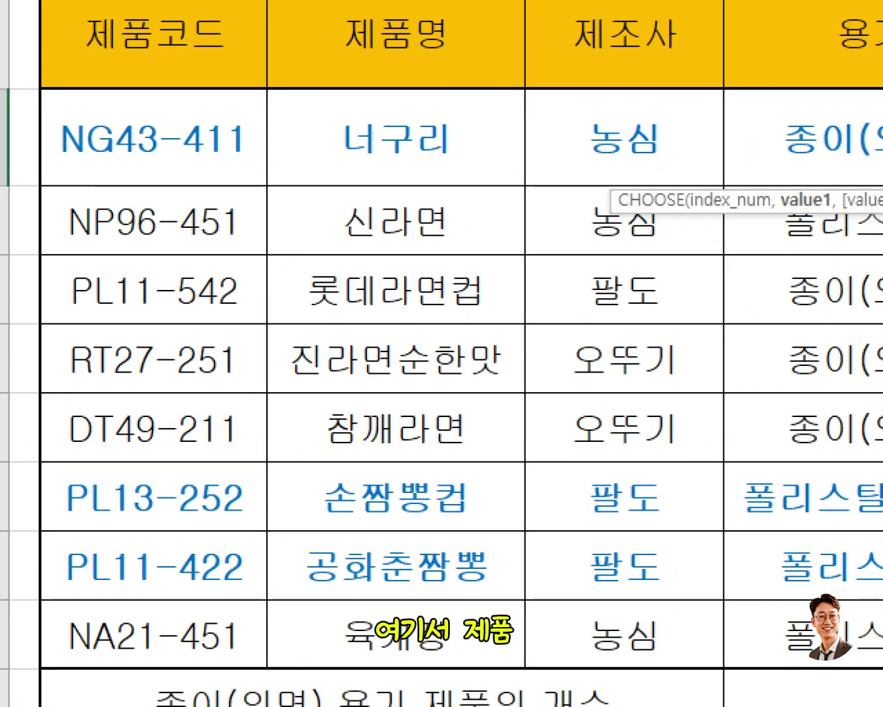
pyautogui.moveTo(219, 104)
pyautogui.mouseDown()
pyautogui.moveTo(276, 675)
pyautogui.moveTo(272, 667)
pyautogui.mouseUp()
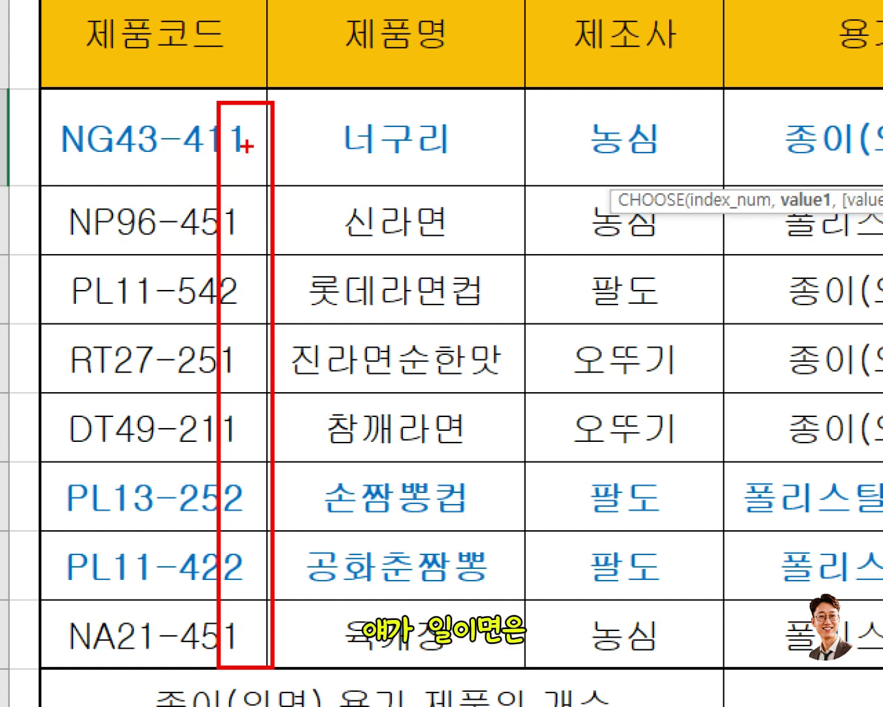
pyautogui.moveTo(244, 142)
pyautogui.mouseDown()
pyautogui.moveTo(223, 132)
pyautogui.moveTo(239, 167)
pyautogui.mouseUp()
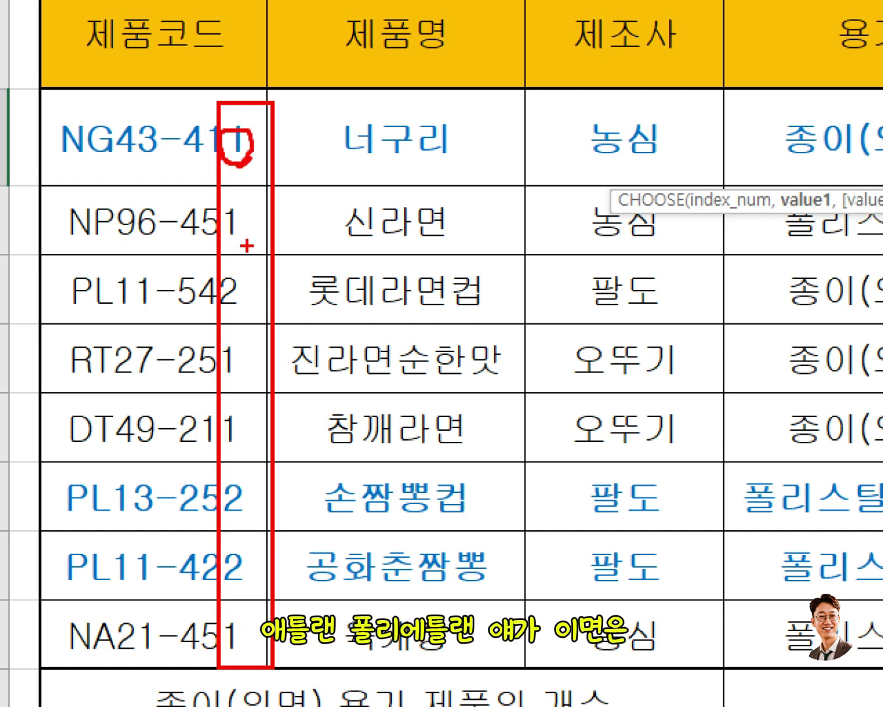
pyautogui.moveTo(246, 247)
pyautogui.mouseDown()
pyautogui.moveTo(218, 268)
pyautogui.moveTo(262, 311)
pyautogui.moveTo(241, 248)
pyautogui.mouseUp()
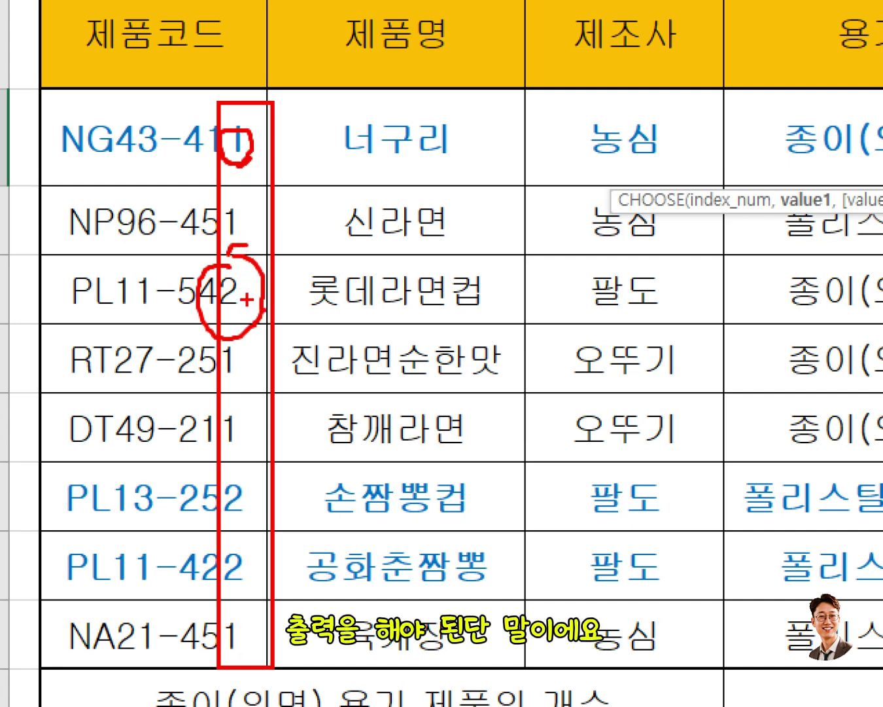
pyautogui.moveTo(73, 60); pyautogui.dragTo(261, 61)
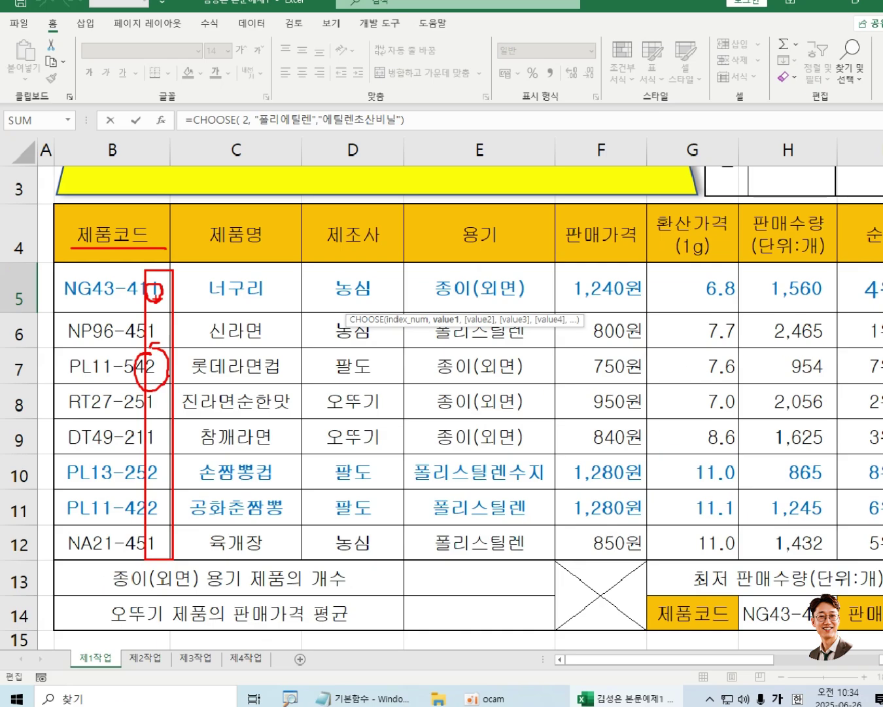
pyautogui.press('Escape')
# - Replace the index number 2 in J5's CHOOSE formula with an opened RIGHT function
pyautogui.moveTo(698, 657); pyautogui.dragTo(759, 657)
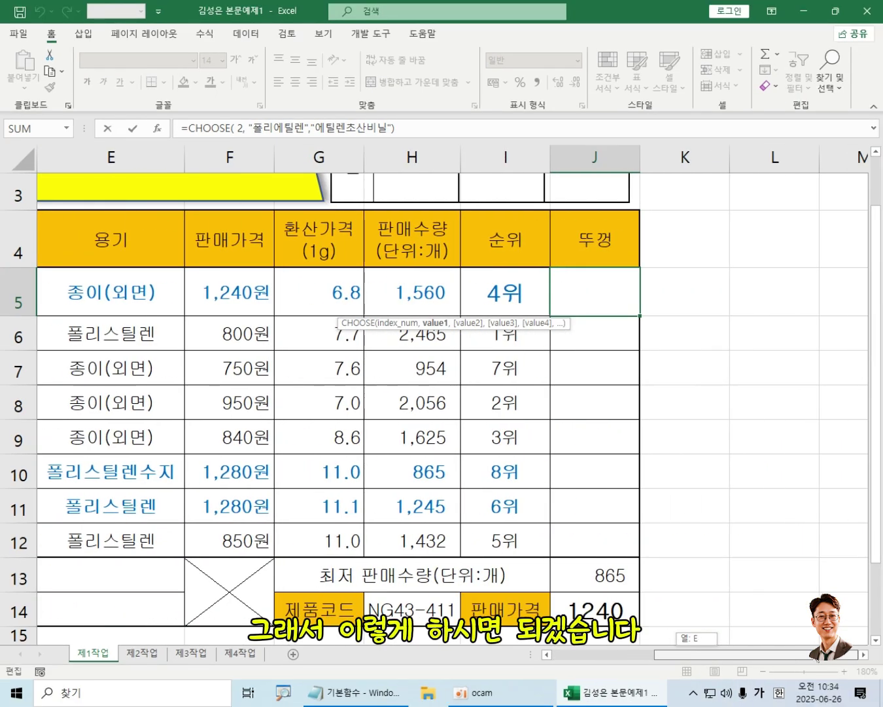
pyautogui.click(473, 293)
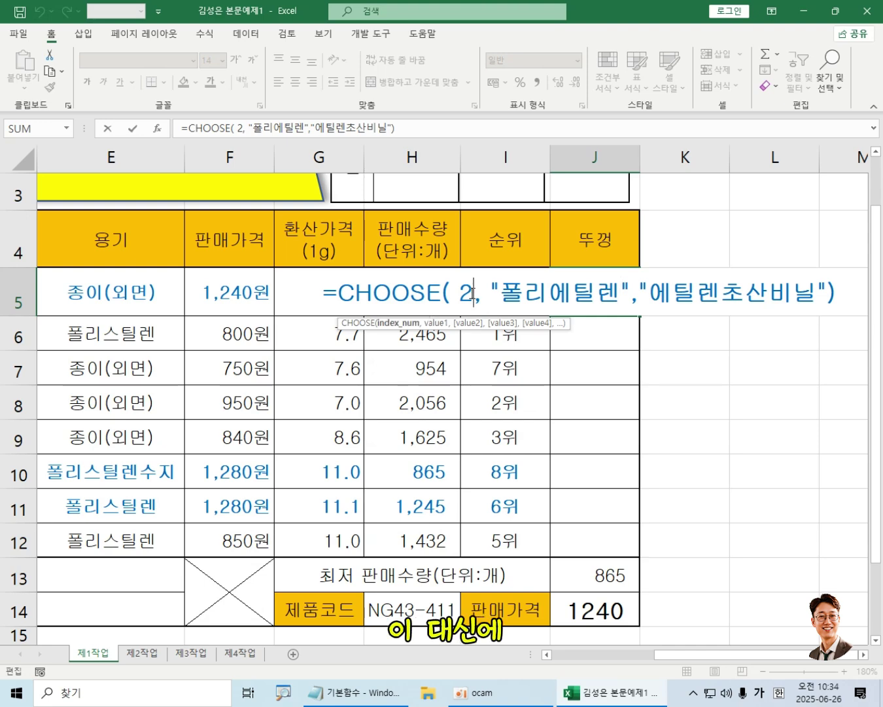
pyautogui.moveTo(453, 294); pyautogui.dragTo(473, 293)
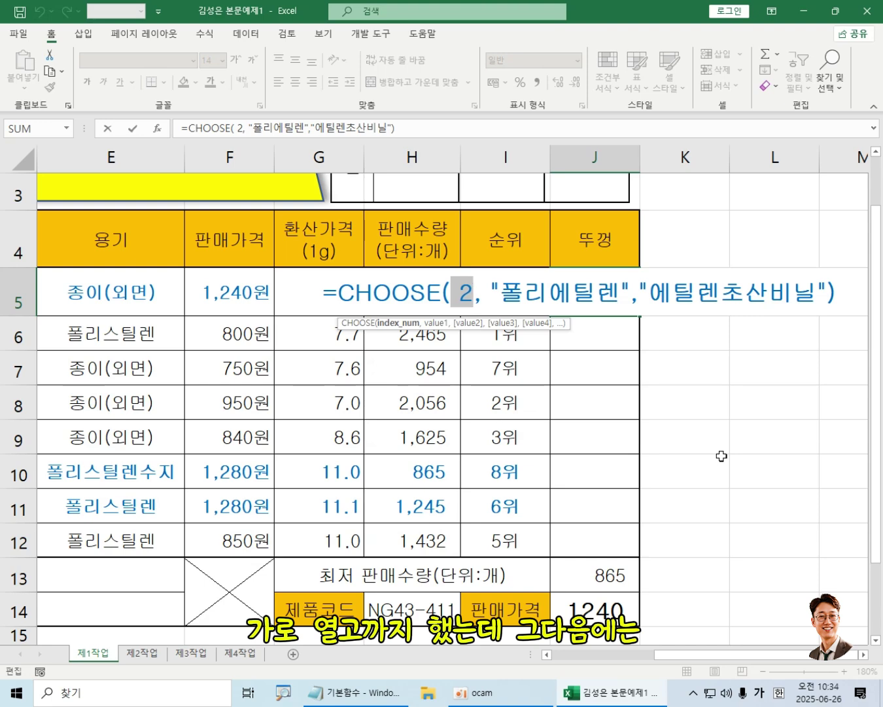
pyautogui.press('BackSpace')
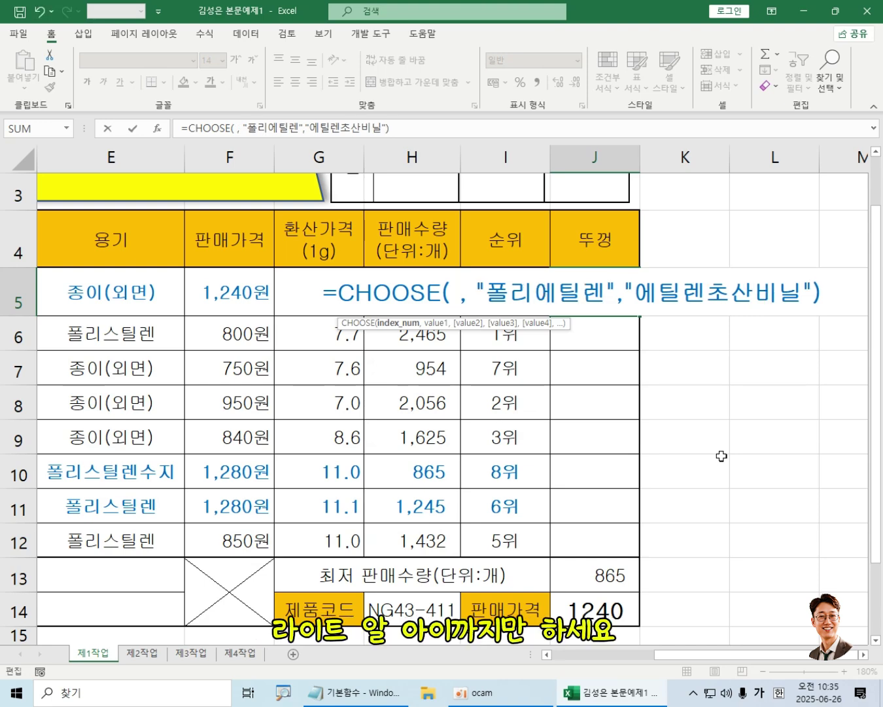
pyautogui.write('ㄱ')
pyautogui.press('Hangul')
pyautogui.press('BackSpace')
pyautogui.write('RI')
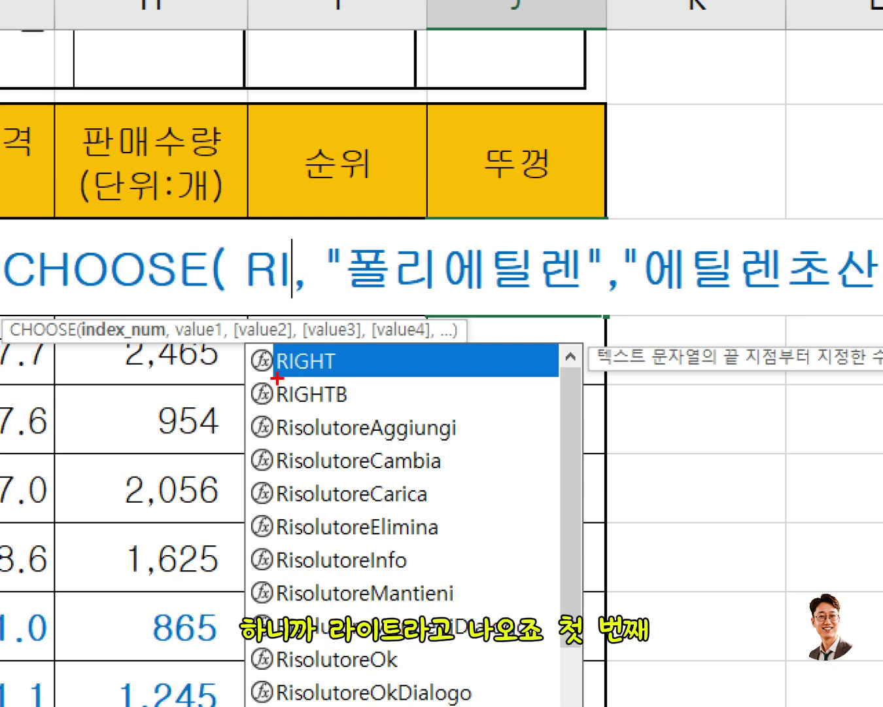
pyautogui.moveTo(277, 378); pyautogui.dragTo(366, 376)
pyautogui.moveTo(317, 342)
pyautogui.mouseDown()
pyautogui.moveTo(243, 344)
pyautogui.moveTo(327, 387)
pyautogui.moveTo(340, 383)
pyautogui.mouseUp()
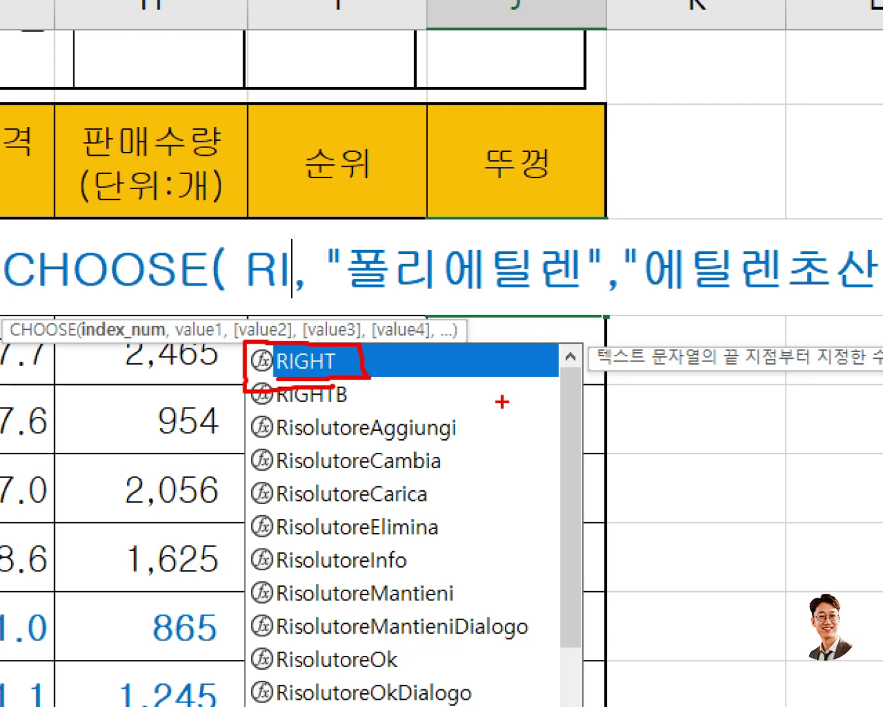
pyautogui.press('Escape')
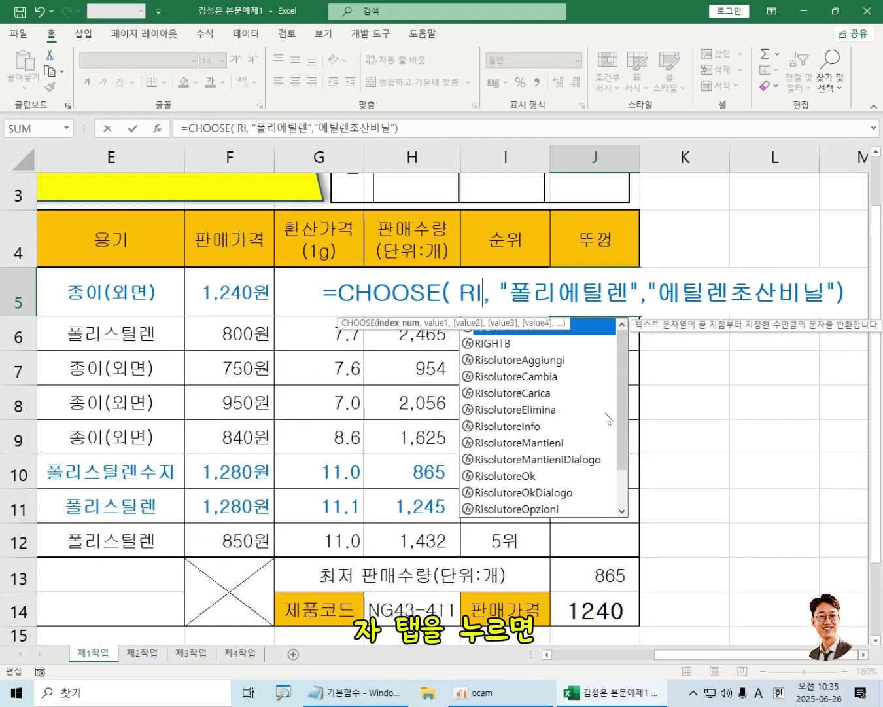
pyautogui.press('Tab')
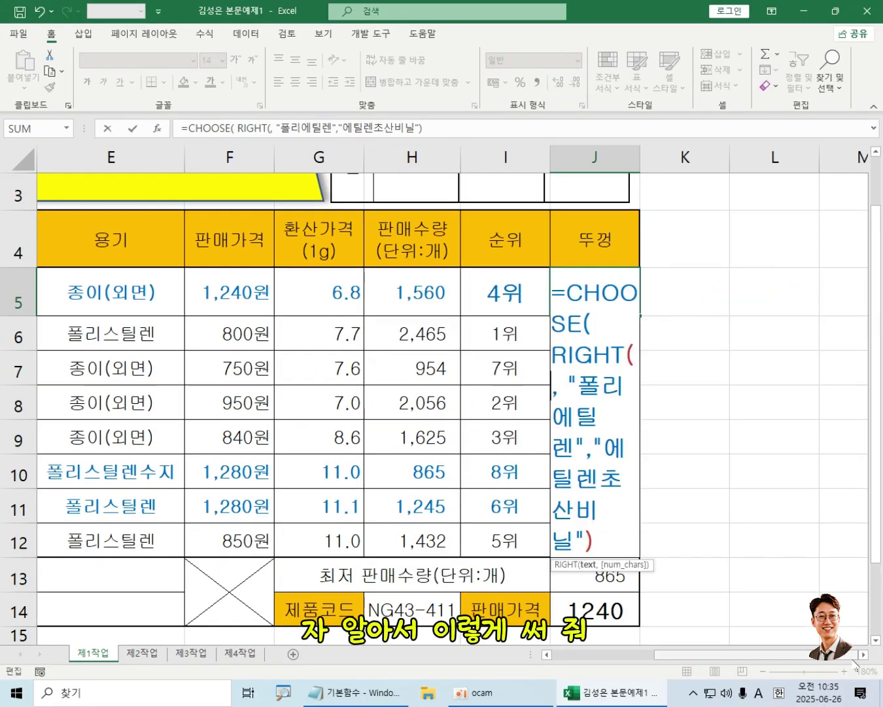
# - Complete the RIGHT function in J5 with product code cell B5 as its text and 1 as its character count
pyautogui.click(865, 654)
pyautogui.click(864, 654)
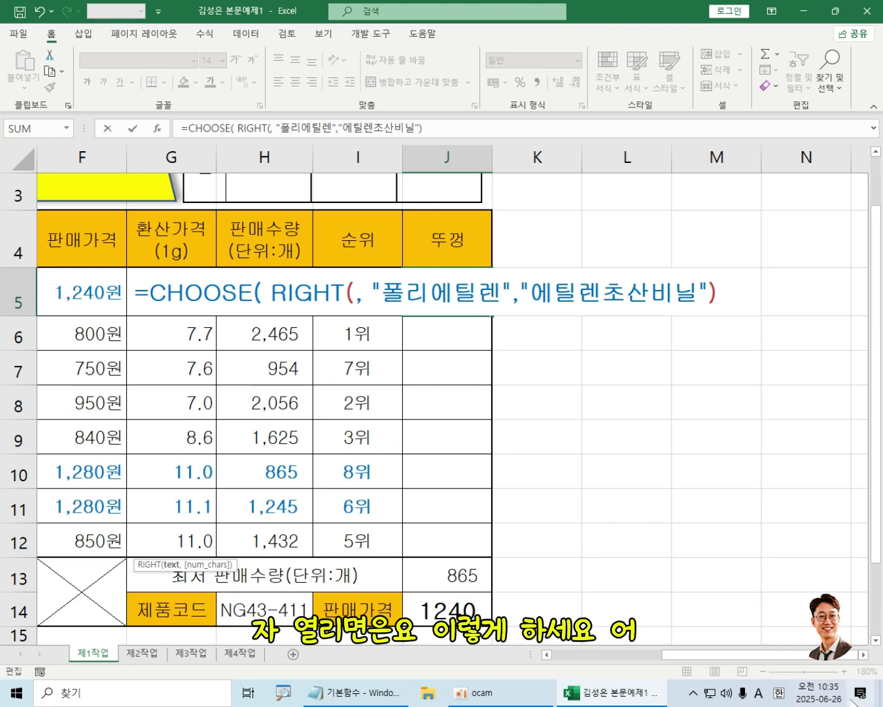
pyautogui.hscroll(-5, 813, 653)
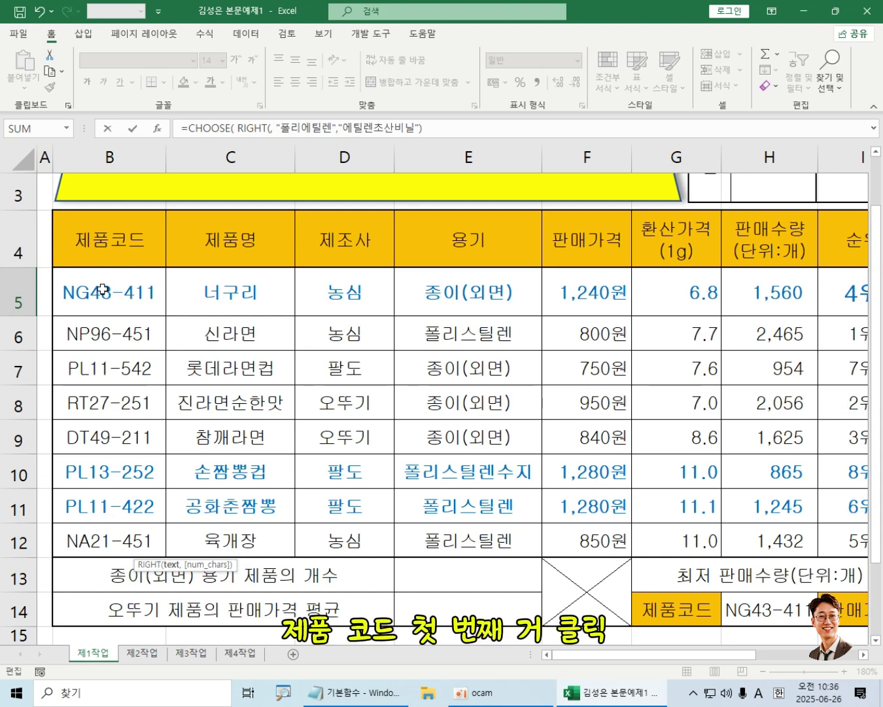
pyautogui.click(102, 290)
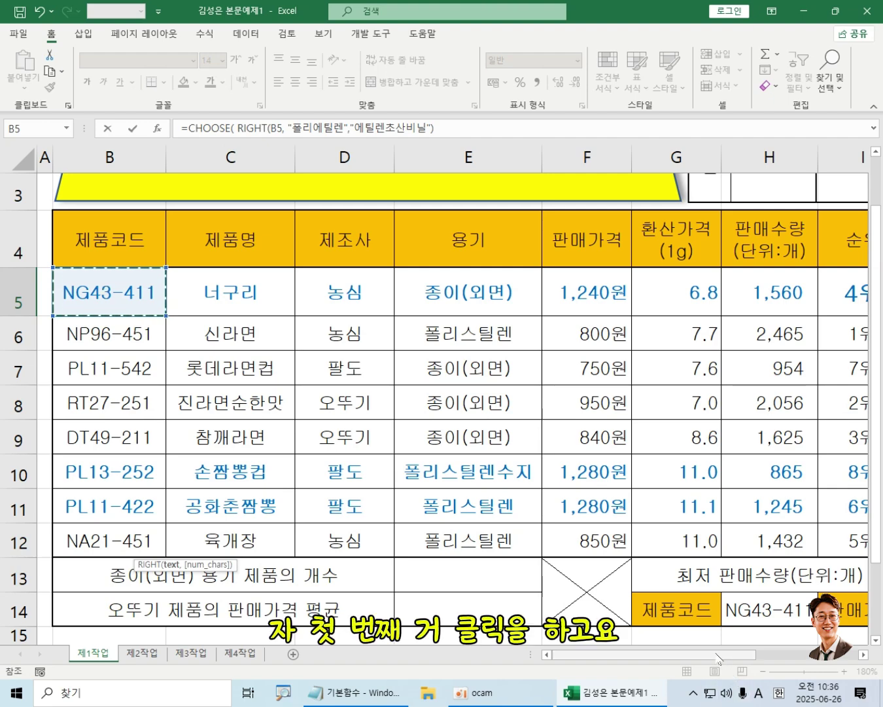
pyautogui.moveTo(719, 656); pyautogui.dragTo(820, 656)
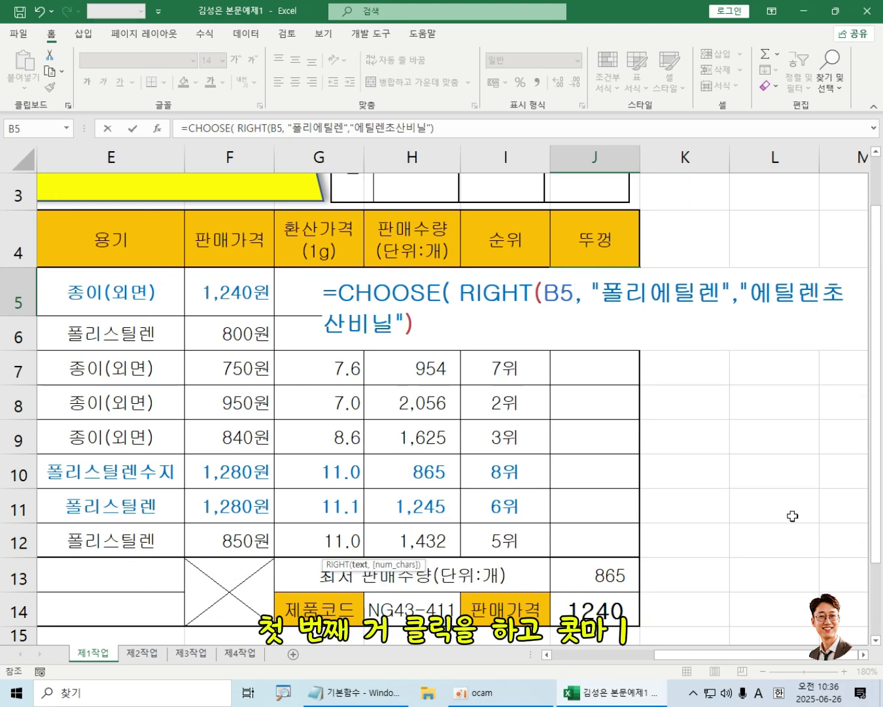
pyautogui.write(',')
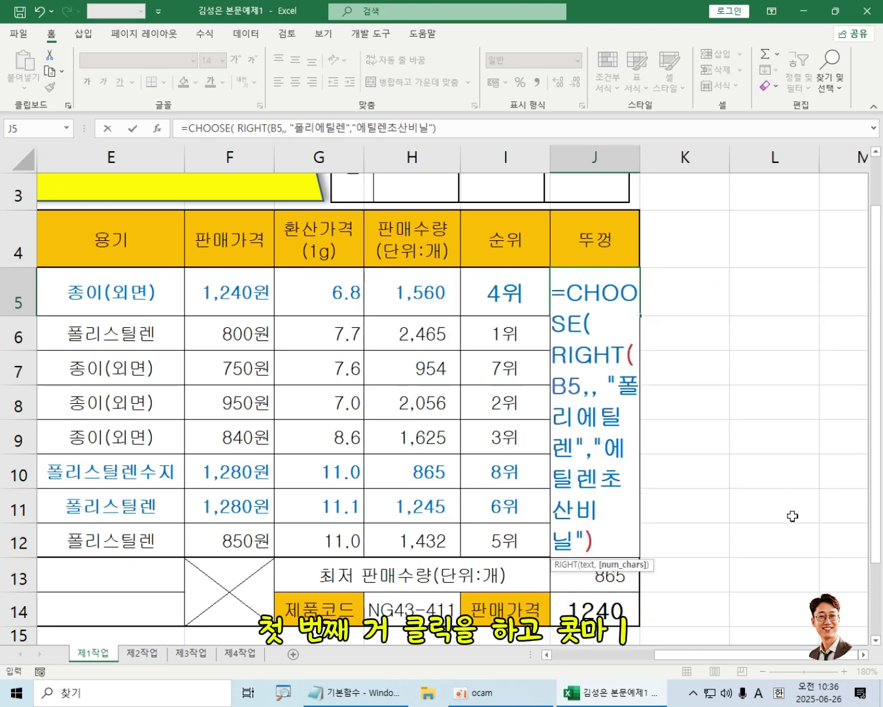
pyautogui.write('1')
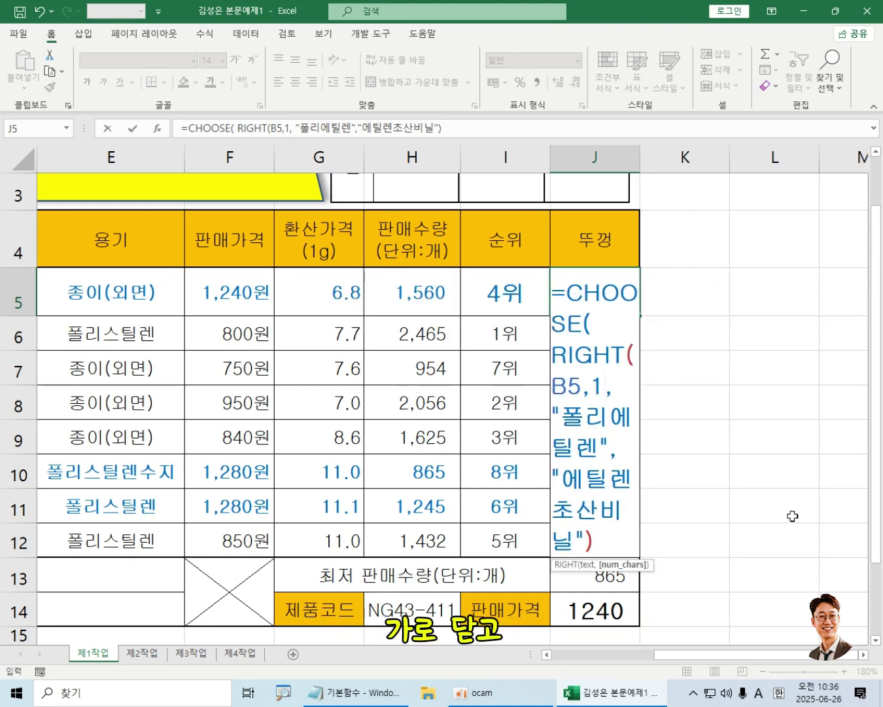
pyautogui.write(')')
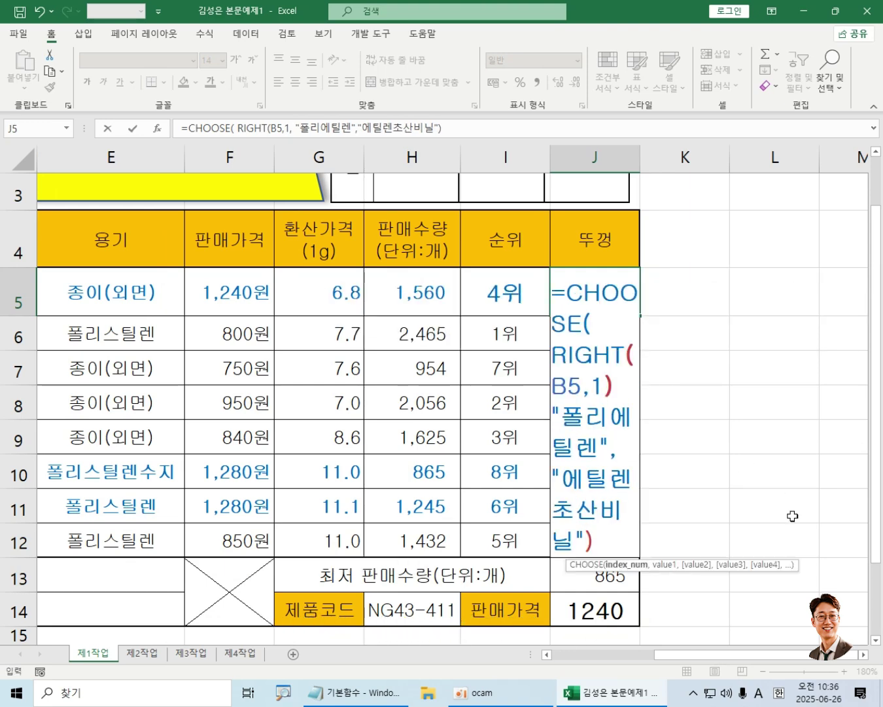
# - Examine the RIGHT(B5,1) index argument in J5's formula against the last character of the product code in B5
pyautogui.click(864, 654)
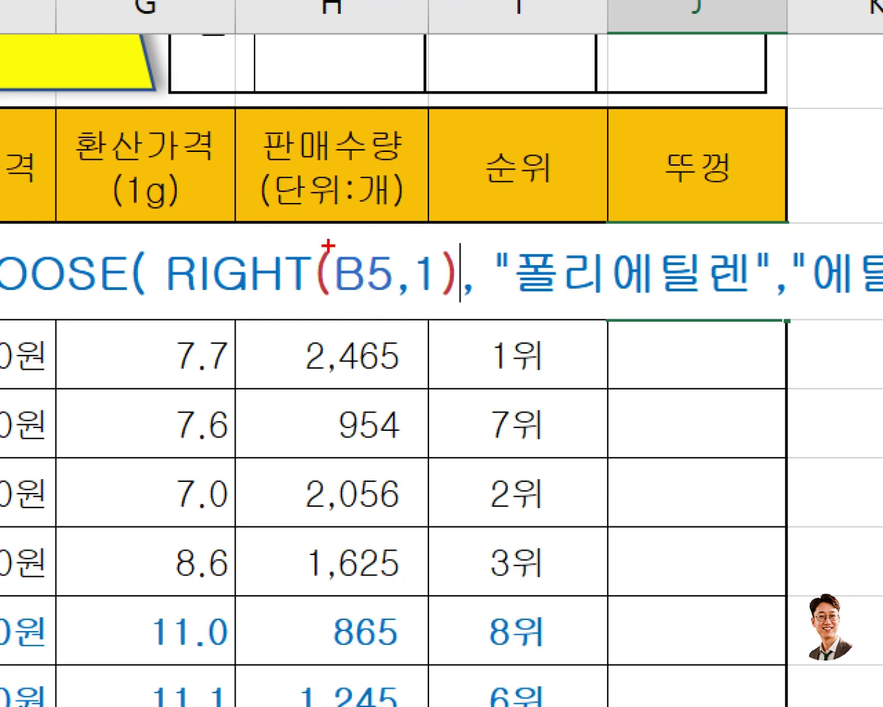
pyautogui.moveTo(330, 244)
pyautogui.mouseDown()
pyautogui.moveTo(338, 300)
pyautogui.moveTo(397, 307)
pyautogui.mouseUp()
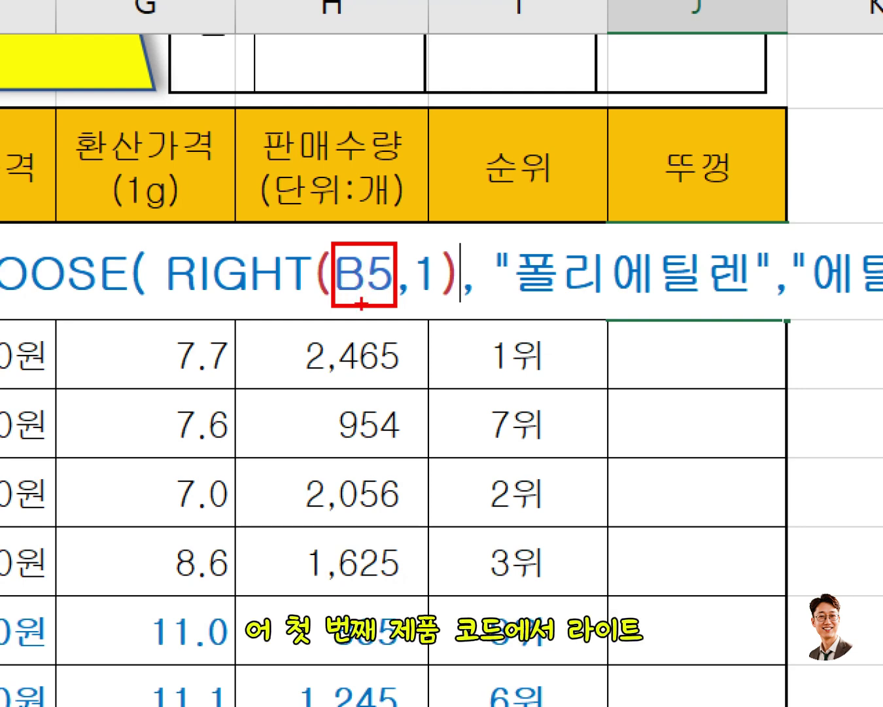
pyautogui.moveTo(167, 297); pyautogui.dragTo(300, 301)
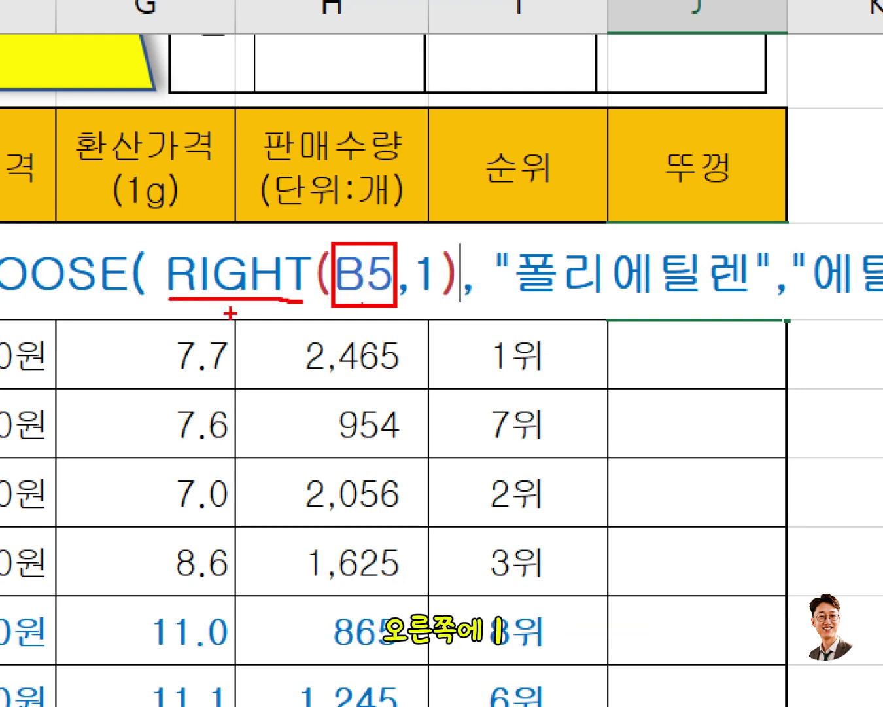
pyautogui.moveTo(229, 313); pyautogui.dragTo(233, 312)
pyautogui.moveTo(418, 302)
pyautogui.mouseDown()
pyautogui.moveTo(428, 308)
pyautogui.moveTo(424, 317)
pyautogui.mouseUp()
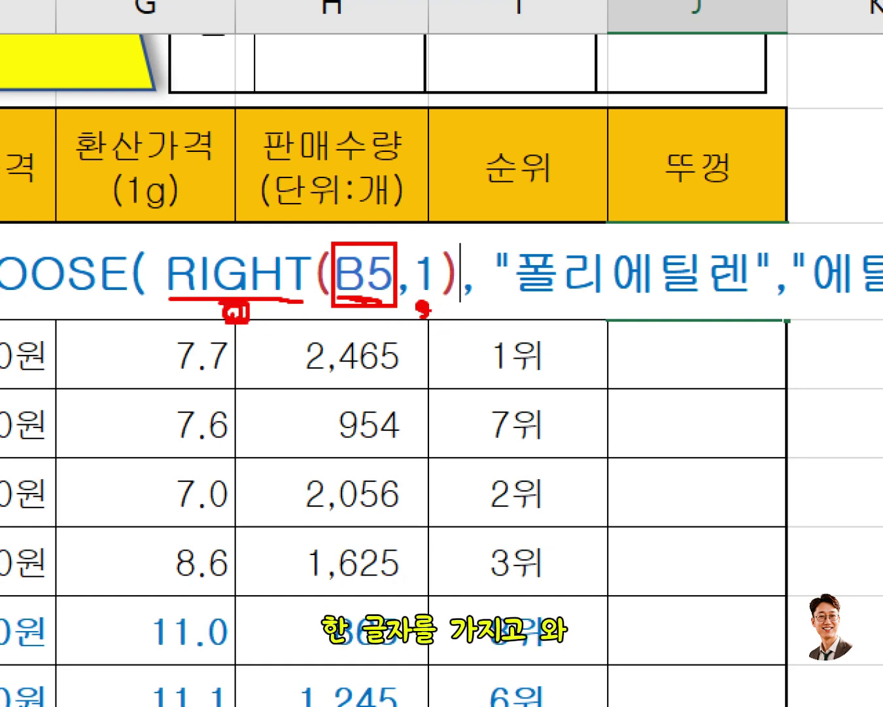
pyautogui.press('Escape')
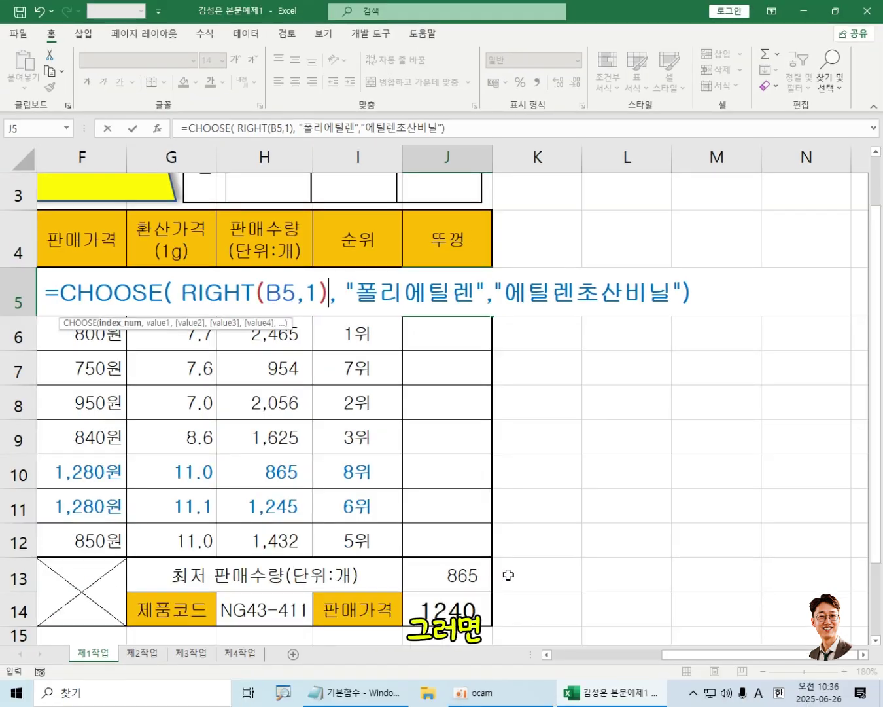
pyautogui.moveTo(707, 661); pyautogui.dragTo(554, 657)
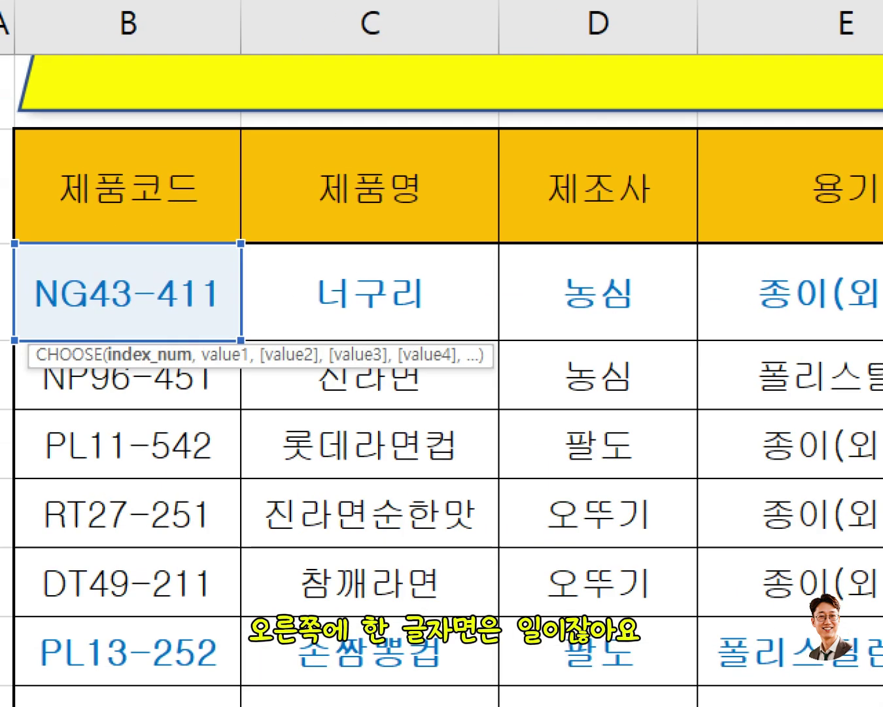
pyautogui.moveTo(196, 257)
pyautogui.mouseDown()
pyautogui.moveTo(219, 325)
pyautogui.moveTo(211, 320)
pyautogui.mouseUp()
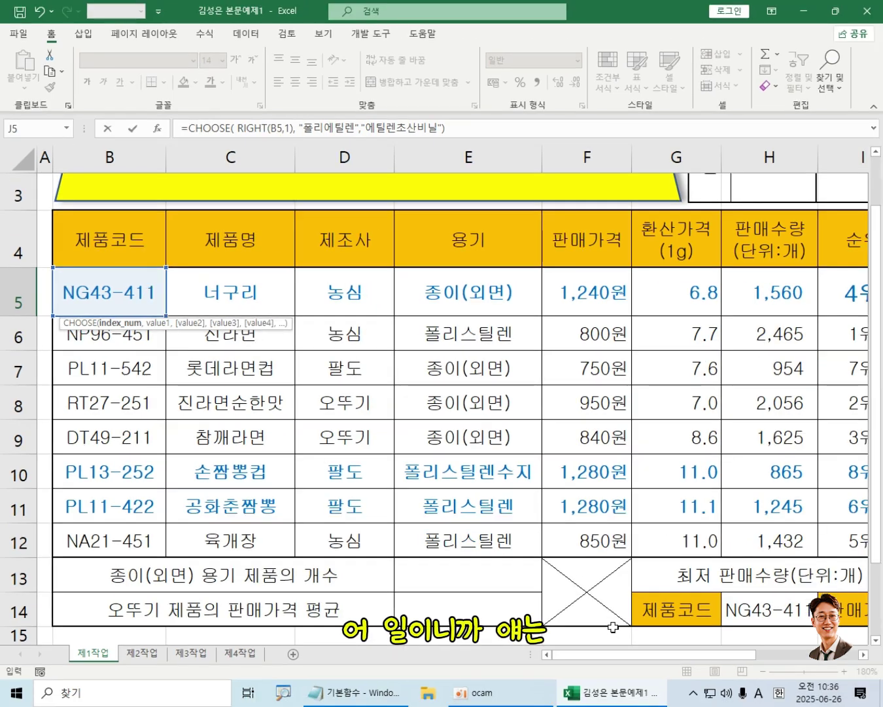
# - Review how the RIGHT result in J5's formula chooses between "폴리에틸렌" and "에틸렌초산비닐"
pyautogui.moveTo(610, 660); pyautogui.dragTo(713, 658)
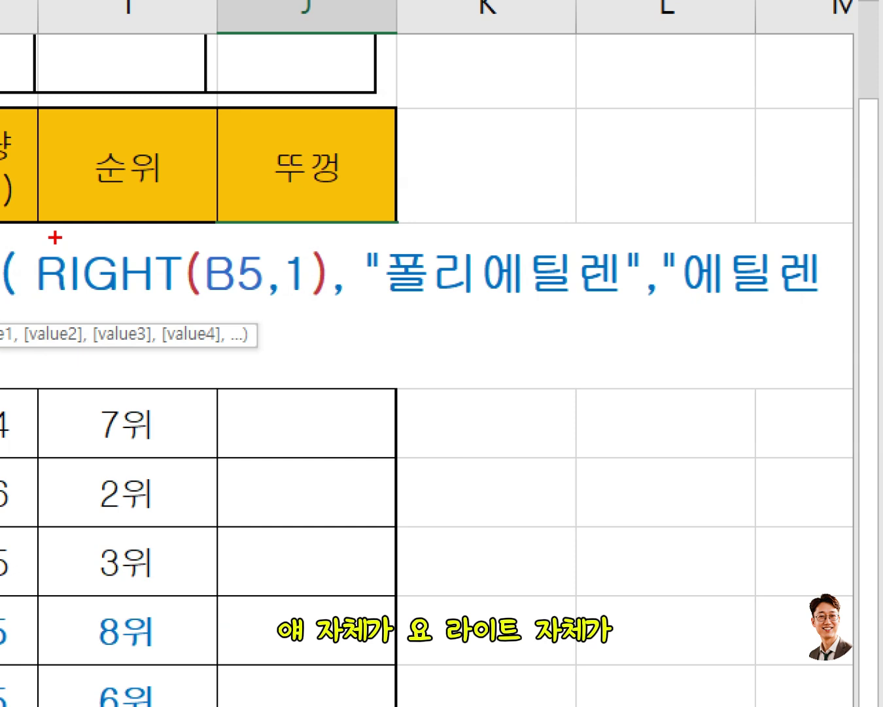
pyautogui.moveTo(457, 270); pyautogui.dragTo(491, 319)
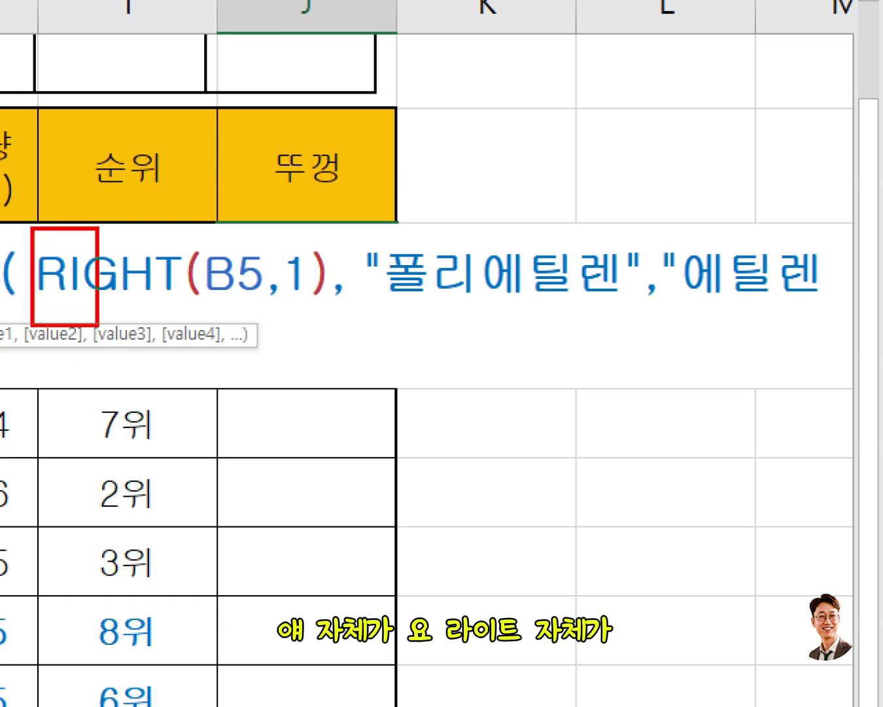
pyautogui.moveTo(98, 323)
pyautogui.mouseDown()
pyautogui.moveTo(345, 320)
pyautogui.moveTo(322, 315)
pyautogui.mouseUp()
pyautogui.moveTo(236, 117); pyautogui.dragTo(197, 194)
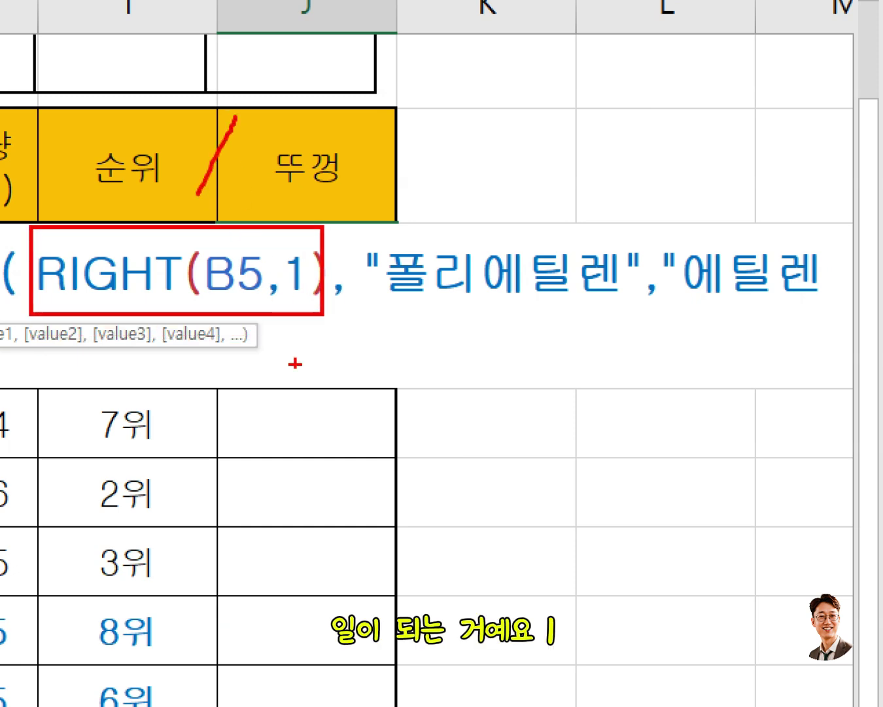
pyautogui.moveTo(356, 209)
pyautogui.mouseDown()
pyautogui.moveTo(408, 317)
pyautogui.moveTo(631, 300)
pyautogui.moveTo(646, 333)
pyautogui.mouseUp()
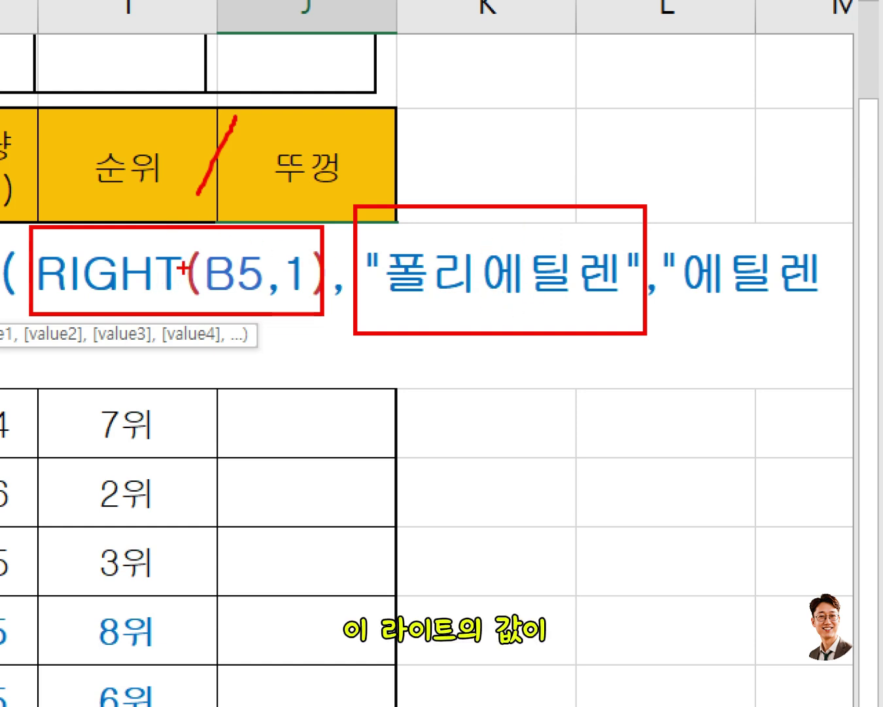
pyautogui.moveTo(171, 97)
pyautogui.mouseDown()
pyautogui.moveTo(213, 178)
pyautogui.moveTo(318, 195)
pyautogui.mouseUp()
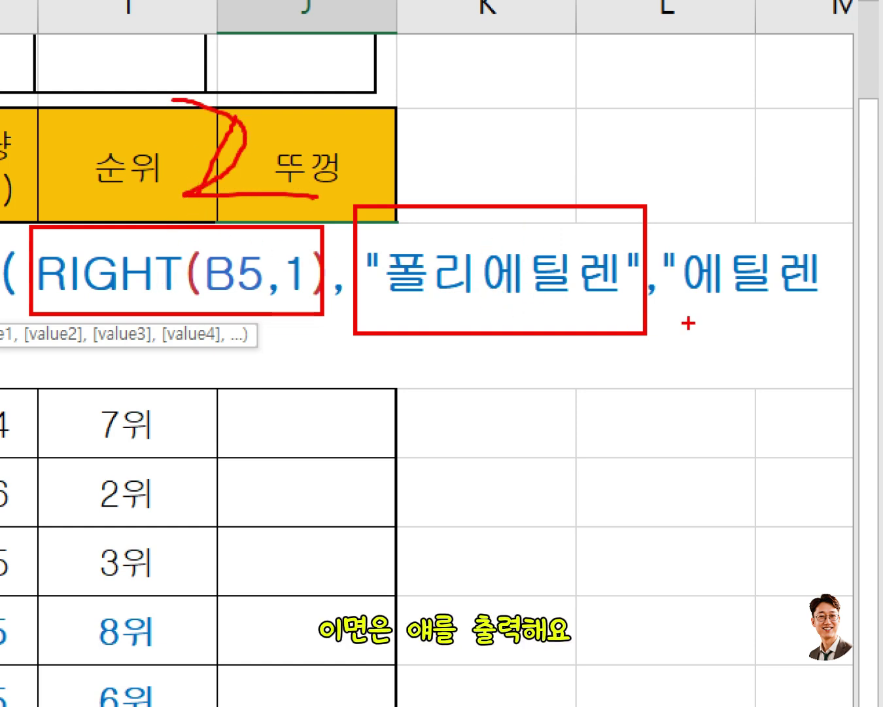
pyautogui.moveTo(696, 316); pyautogui.dragTo(882, 317)
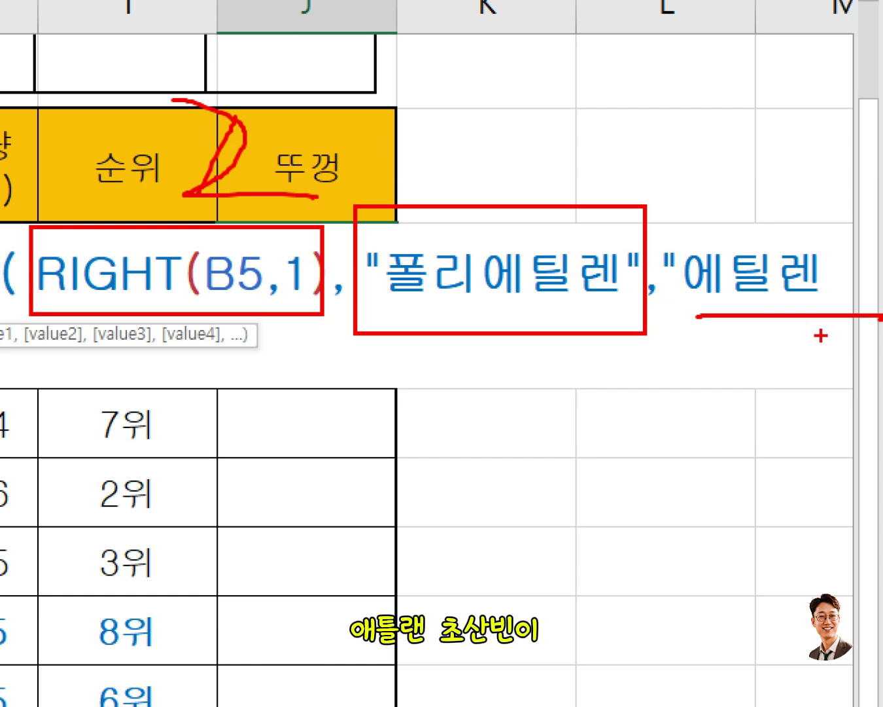
pyautogui.moveTo(244, 88)
pyautogui.mouseDown()
pyautogui.moveTo(216, 174)
pyautogui.moveTo(229, 148)
pyautogui.mouseUp()
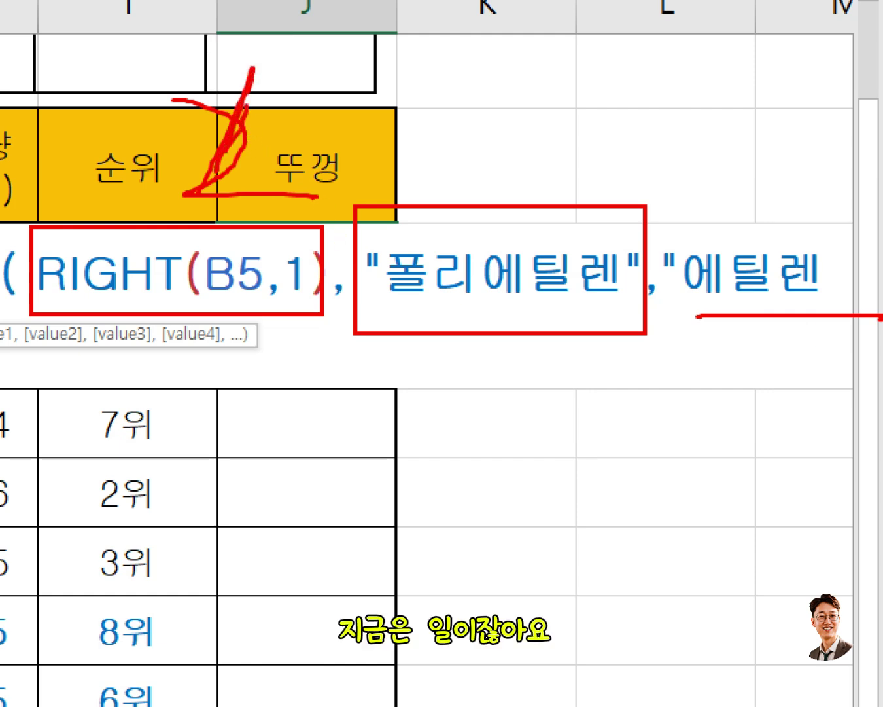
pyautogui.moveTo(564, 318)
pyautogui.mouseDown()
pyautogui.moveTo(504, 339)
pyautogui.moveTo(461, 325)
pyautogui.moveTo(526, 318)
pyautogui.mouseUp()
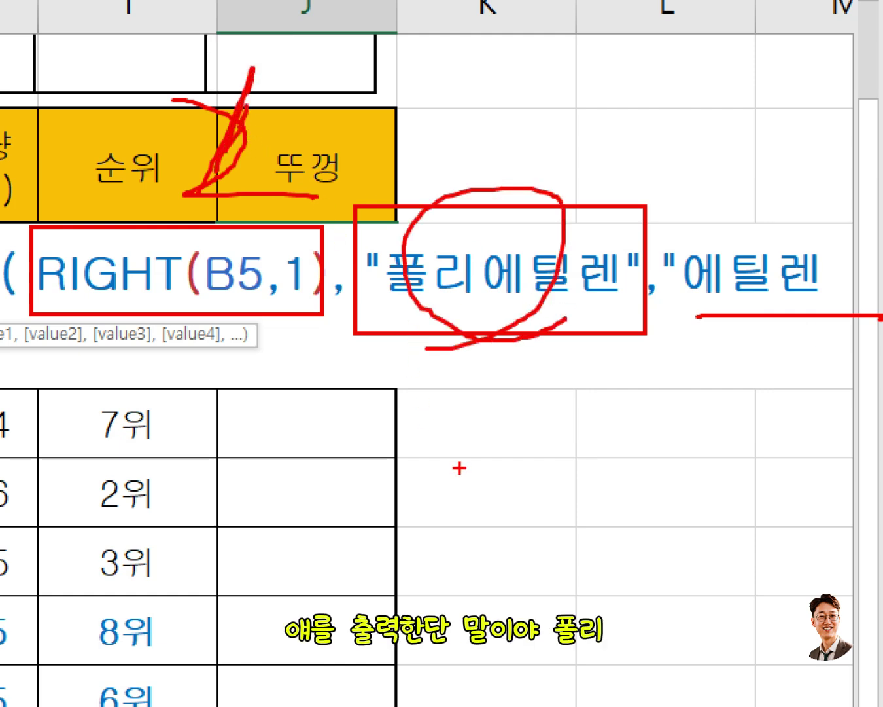
pyautogui.press('Escape')
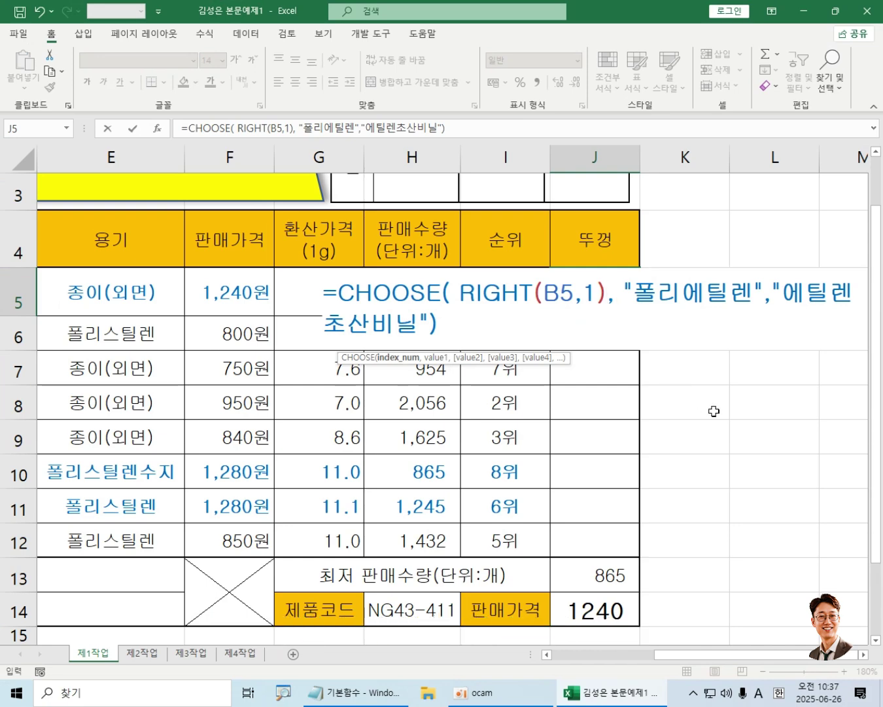
# - Commit the CHOOSE formula with its RIGHT index in J5 and select that cell again
pyautogui.press('Return')
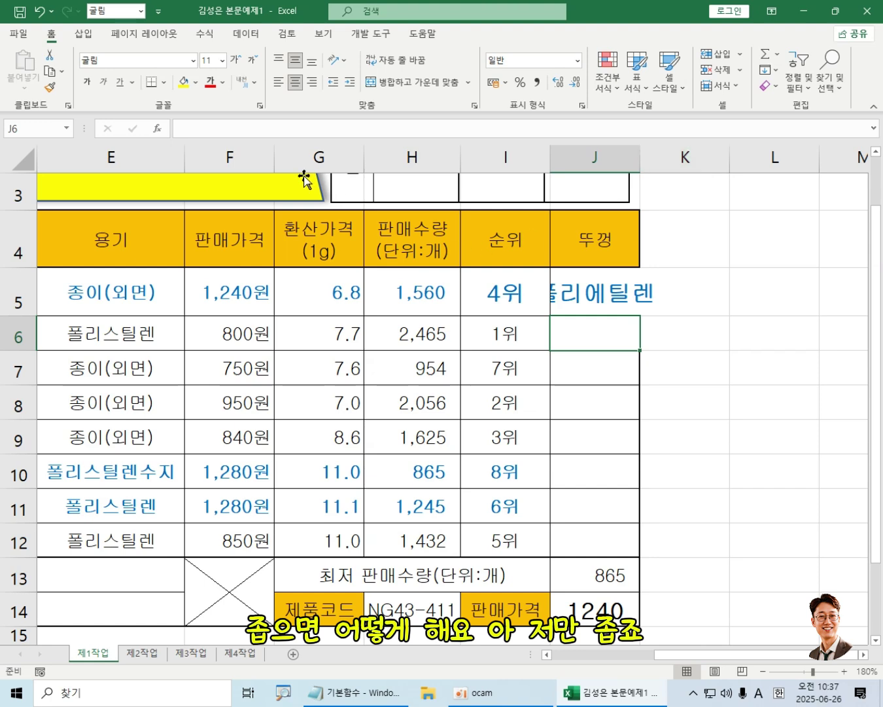
pyautogui.click(602, 297)
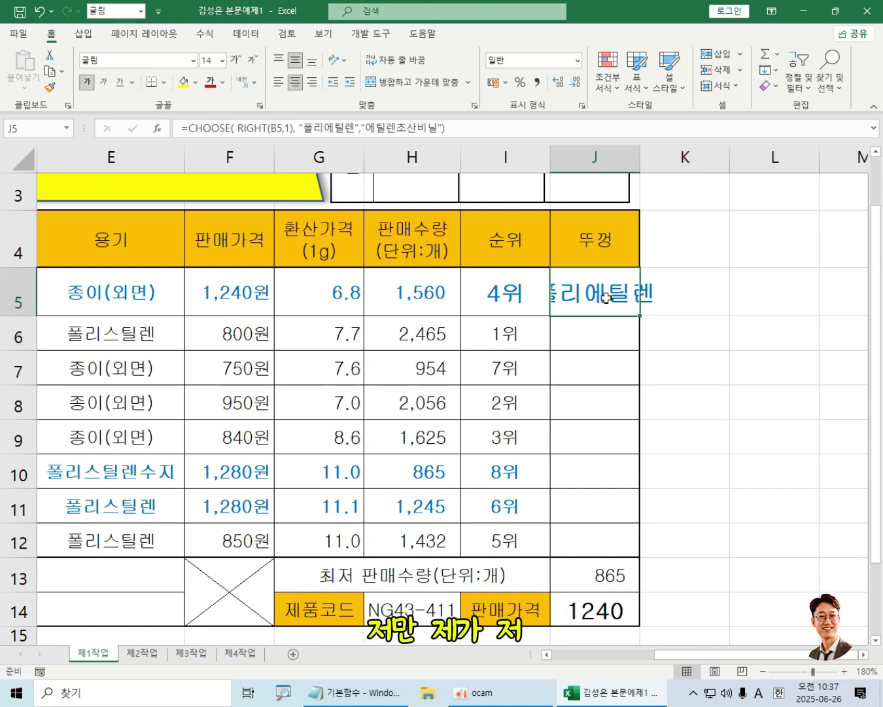
# - Reduce the font size of cell J5 to 11 so its text fits the 뚜껑 column
pyautogui.click(252, 59)
pyautogui.click(252, 60)
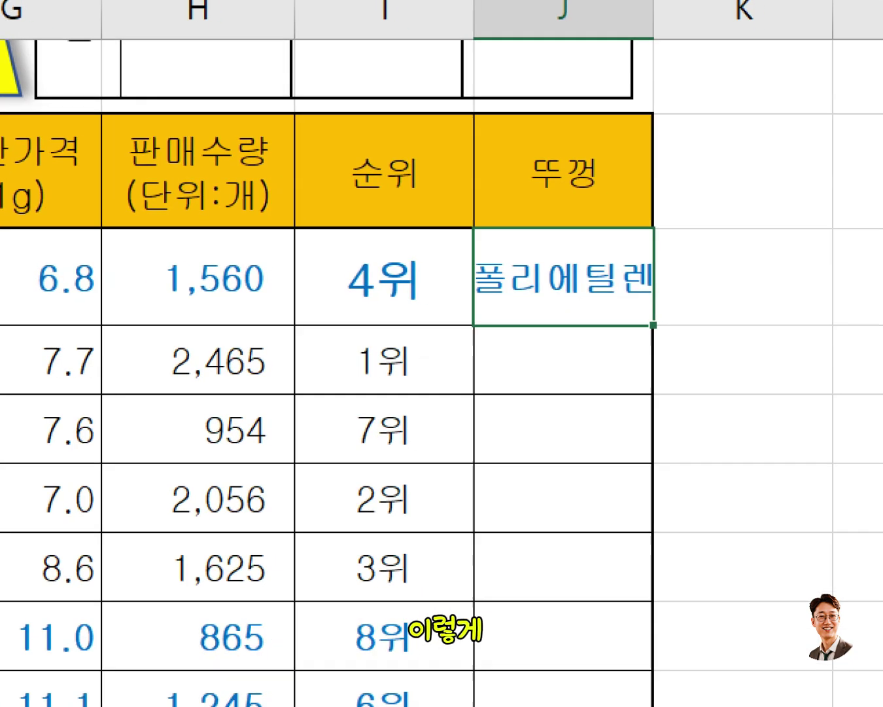
pyautogui.moveTo(549, 305)
pyautogui.mouseDown()
pyautogui.moveTo(655, 310)
pyautogui.moveTo(618, 308)
pyautogui.mouseUp()
pyautogui.moveTo(659, 291); pyautogui.dragTo(635, 322)
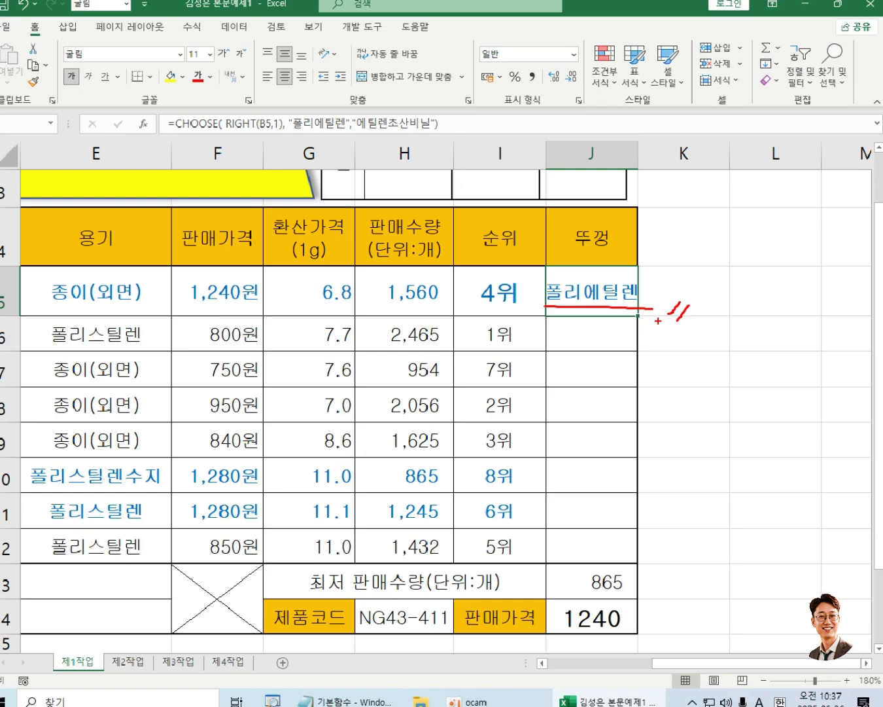
pyautogui.press('Escape')
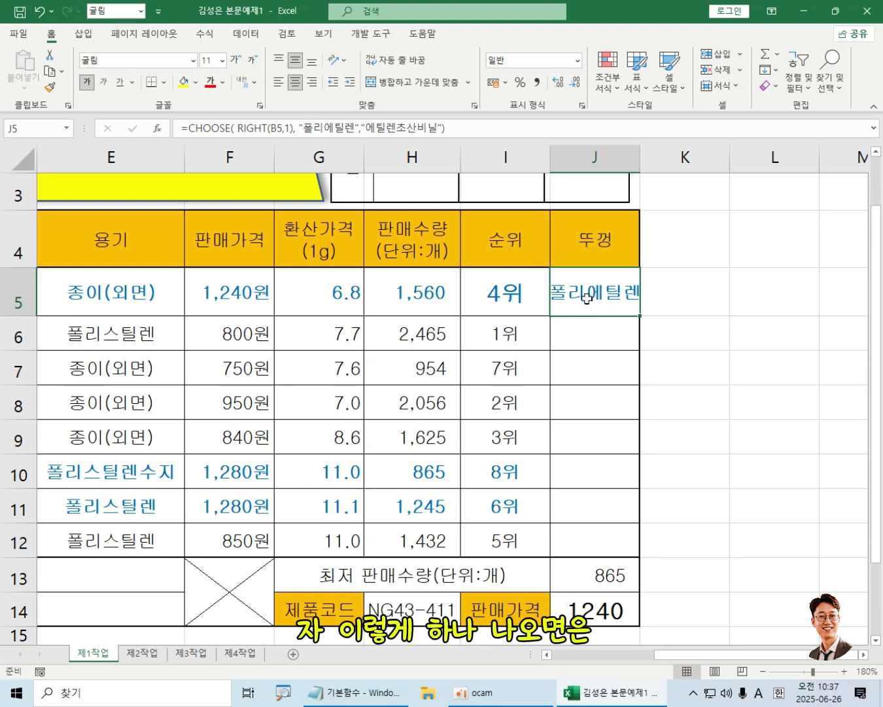
# - Try to autofill J5's CHOOSE formula with its formatting down to J12, and undo the fill
pyautogui.press('Down')
pyautogui.press('Down')
pyautogui.press('Down')
pyautogui.press('Down')
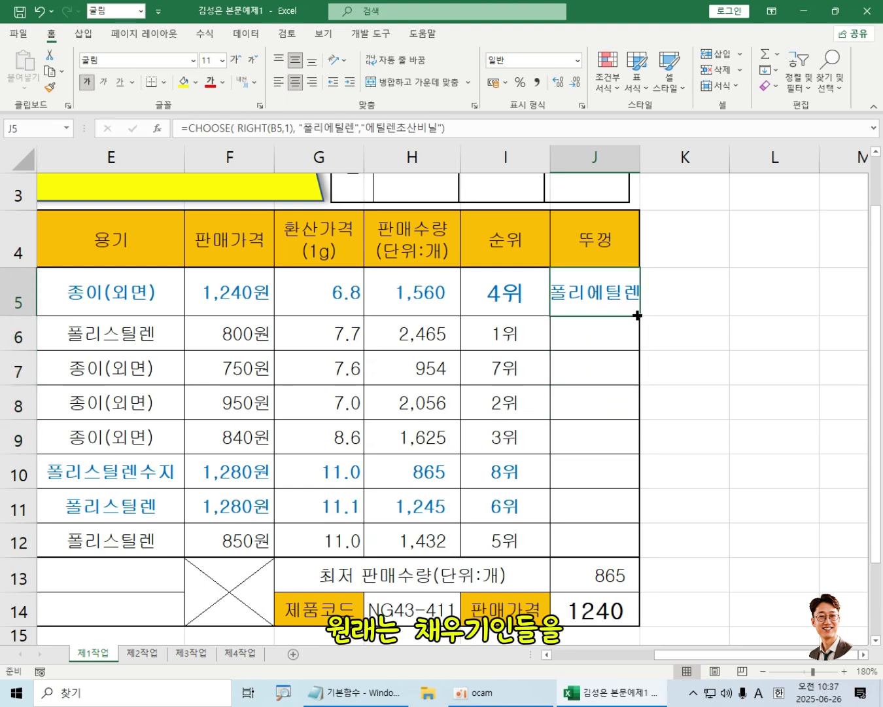
pyautogui.moveTo(639, 315); pyautogui.dragTo(627, 555)
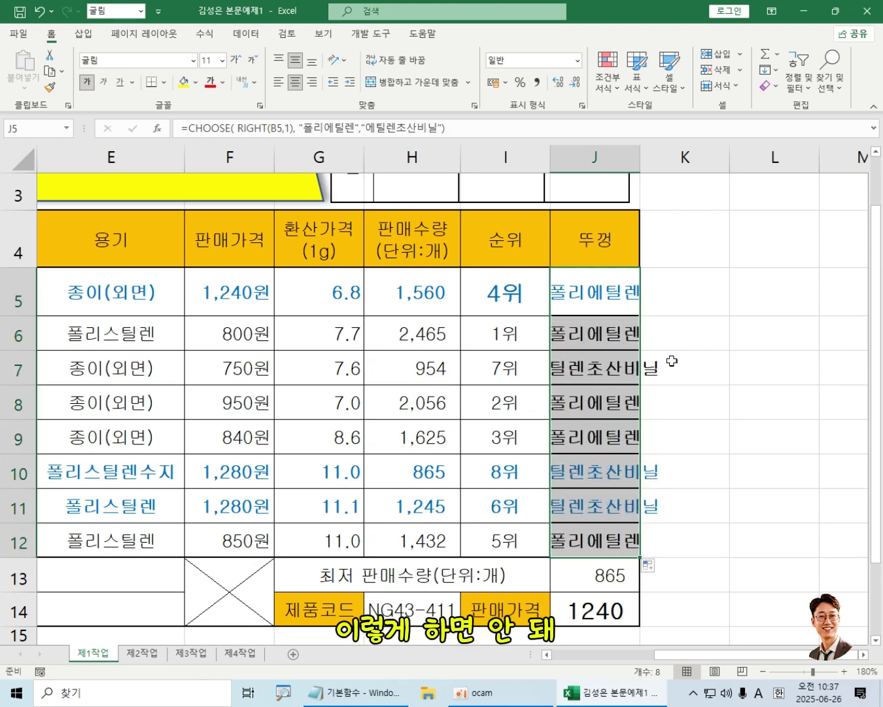
pyautogui.click(808, 461)
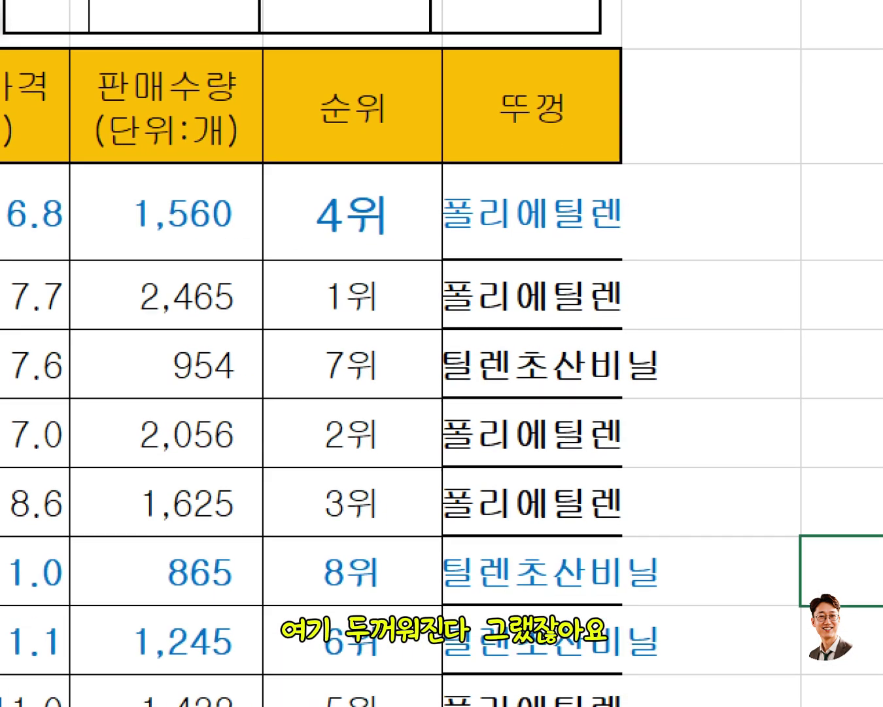
pyautogui.moveTo(600, 317); pyautogui.dragTo(604, 327)
pyautogui.moveTo(547, 312); pyautogui.dragTo(553, 360)
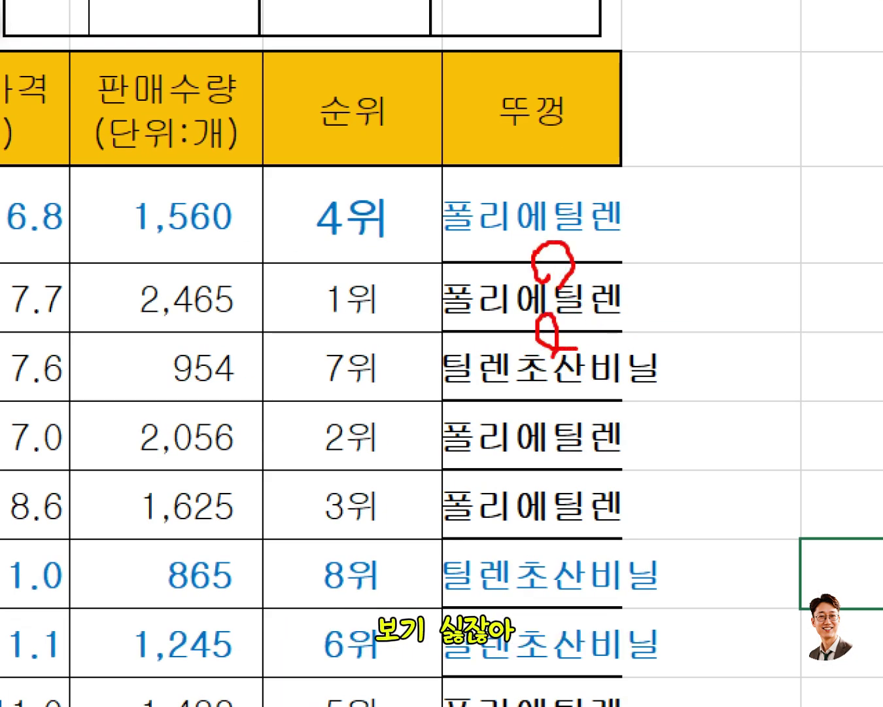
pyautogui.moveTo(568, 410); pyautogui.dragTo(566, 422)
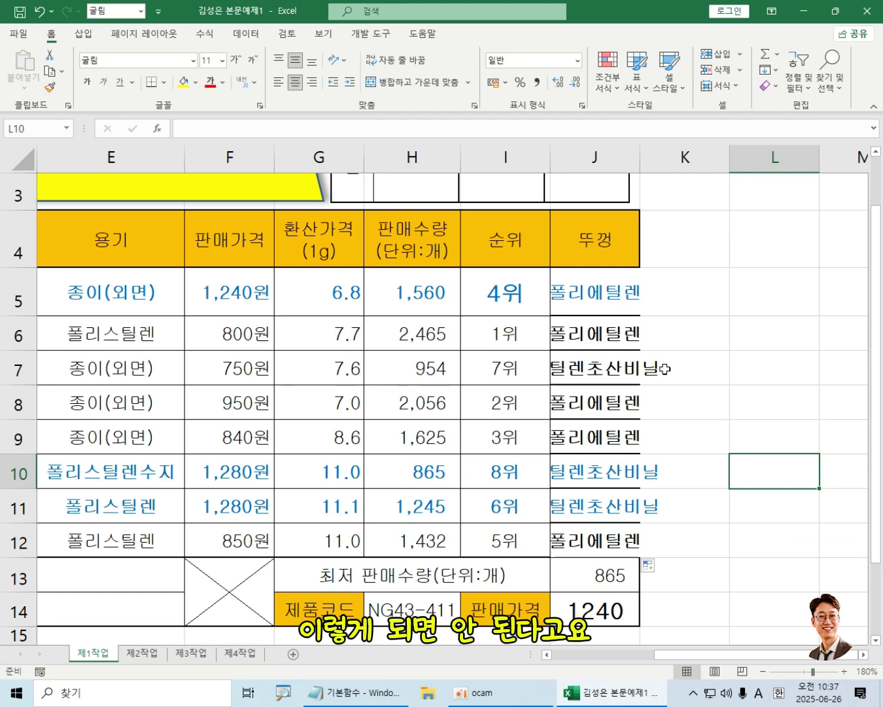
pyautogui.hotkey('ctrl', 'z')
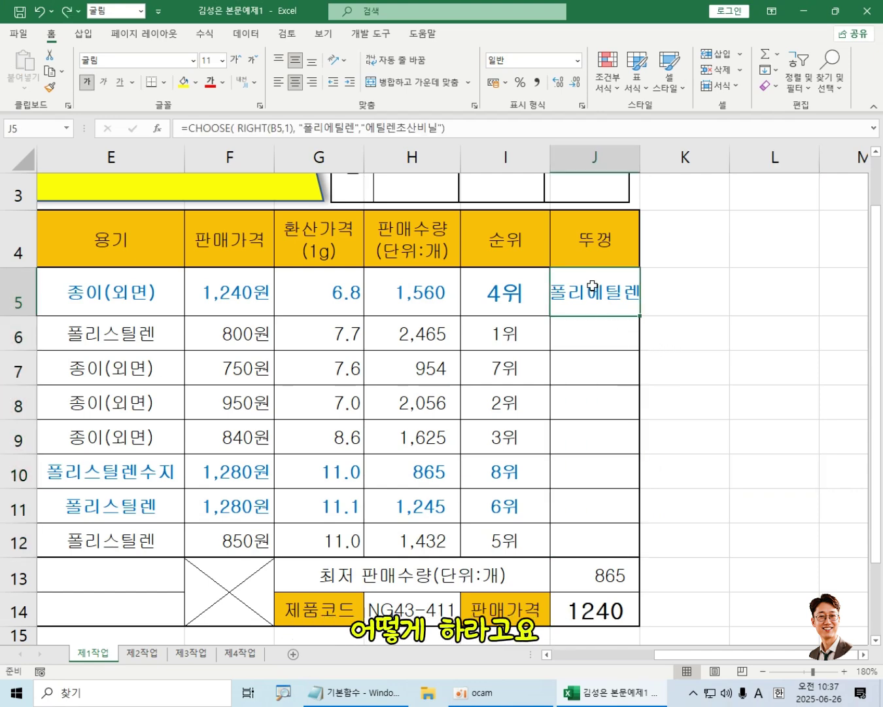
# - Enter J5's CHOOSE formula into all of J5:J12 at once without copying J5's cell formatting
pyautogui.moveTo(589, 291); pyautogui.dragTo(589, 538)
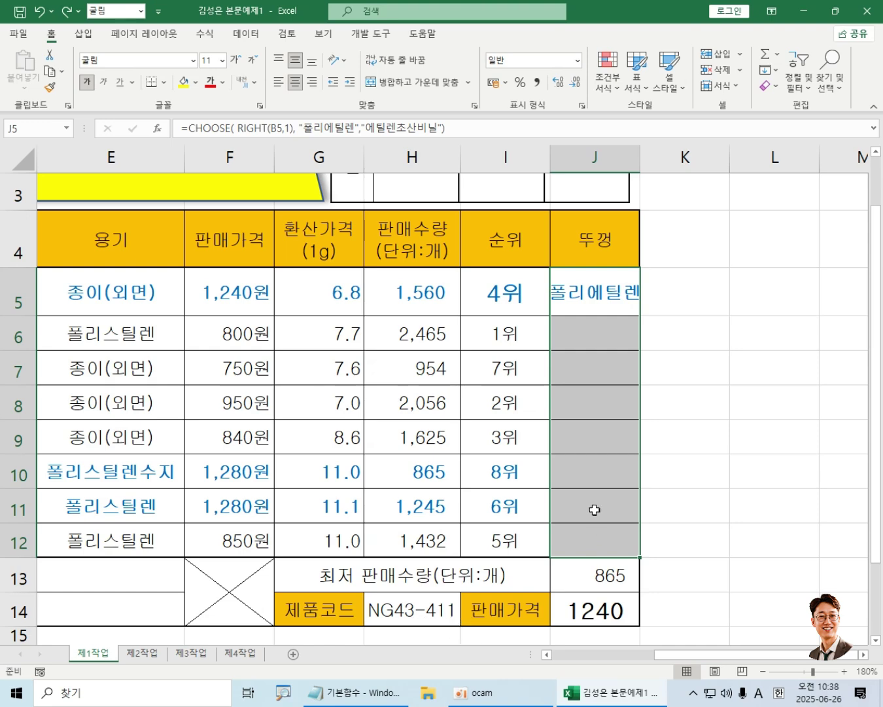
pyautogui.moveTo(590, 297); pyautogui.dragTo(597, 536)
pyautogui.click(459, 123)
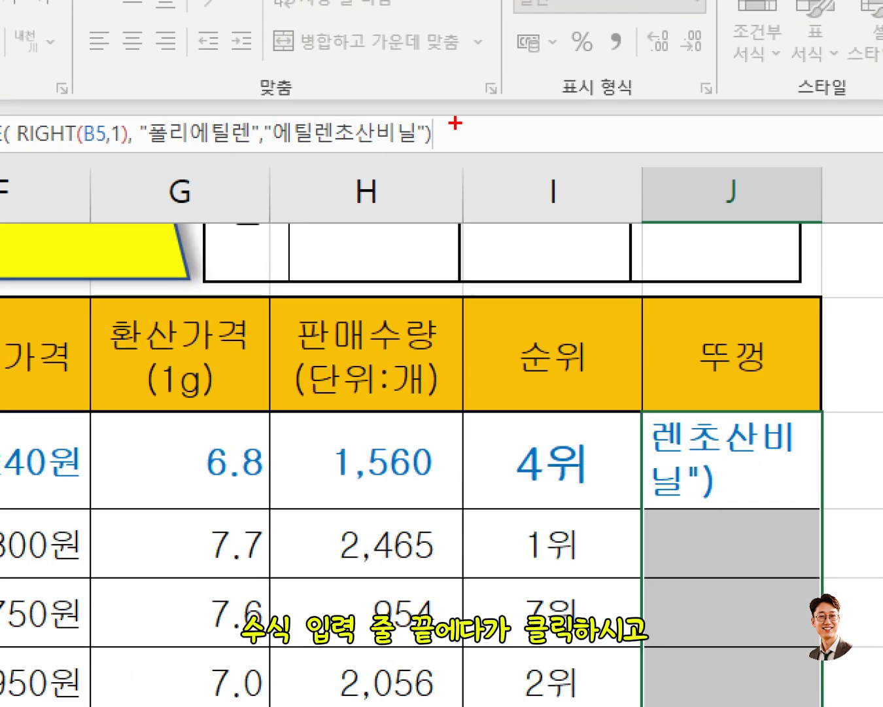
pyautogui.moveTo(443, 117); pyautogui.dragTo(436, 158)
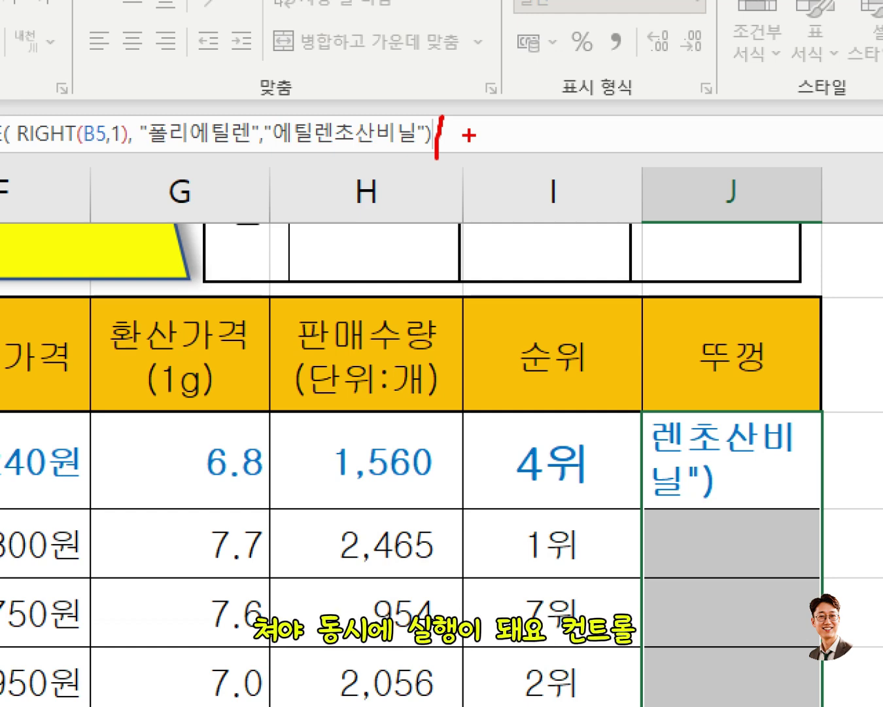
pyautogui.press('Escape')
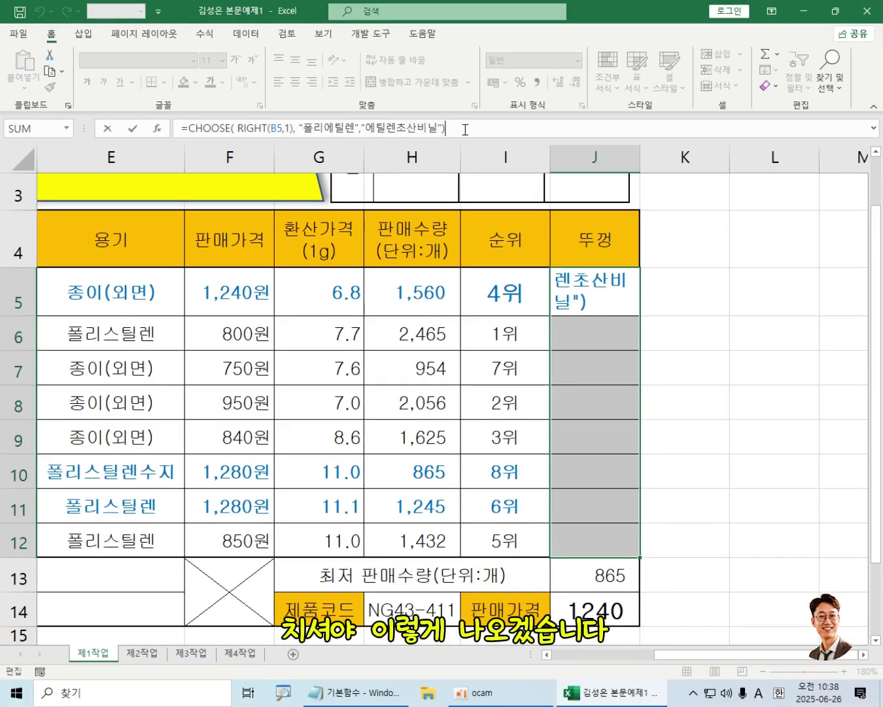
pyautogui.hotkey('ctrl', 'Return')
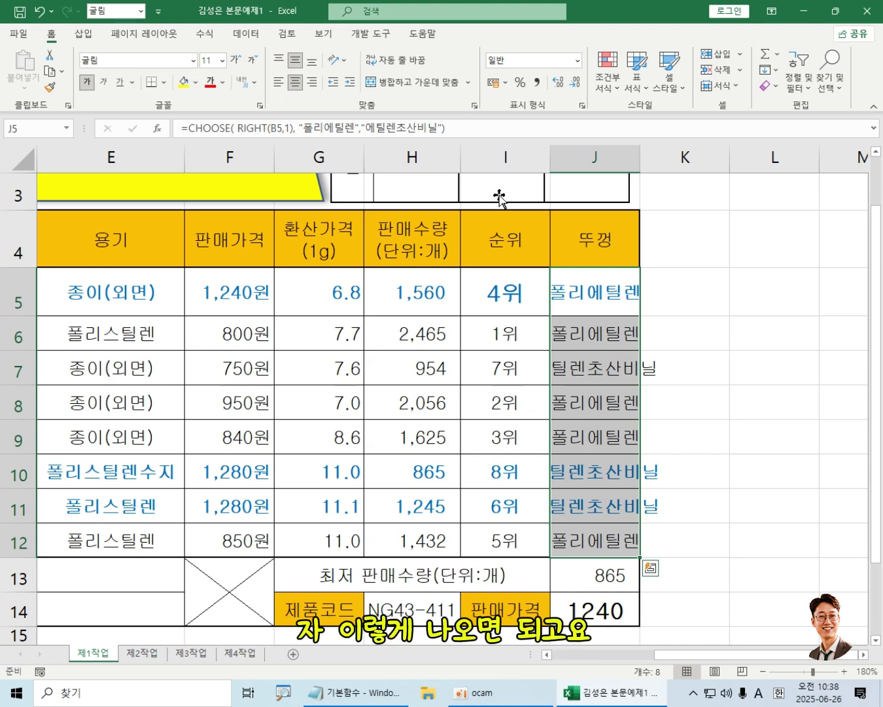
pyautogui.click(722, 335)
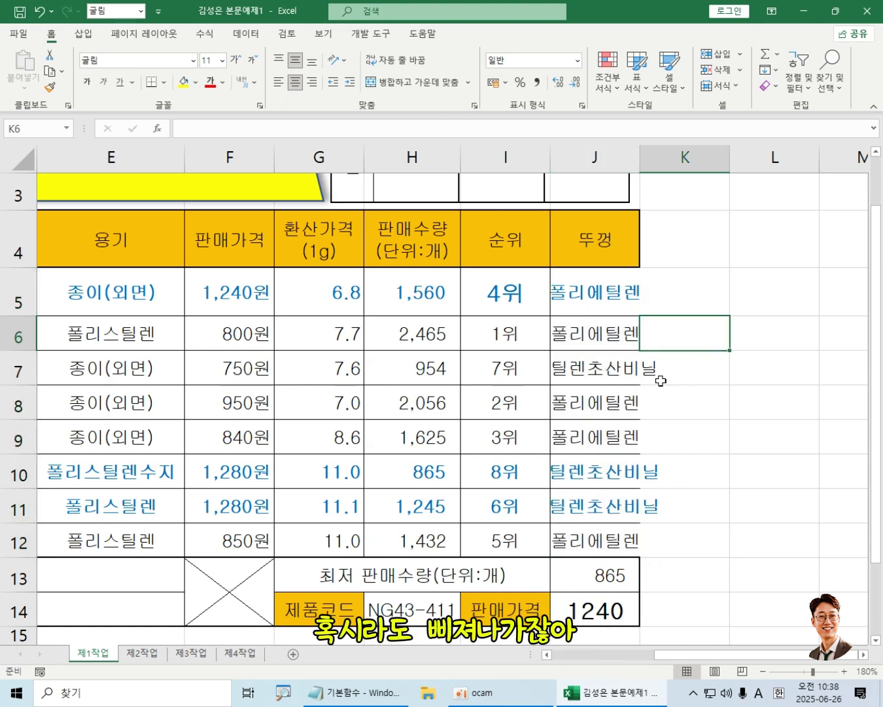
# - Widen column J to fit its longest text and stretch the 확인 approval picture out to that column's edge
pyautogui.moveTo(641, 157); pyautogui.dragTo(692, 157)
pyautogui.click(619, 191)
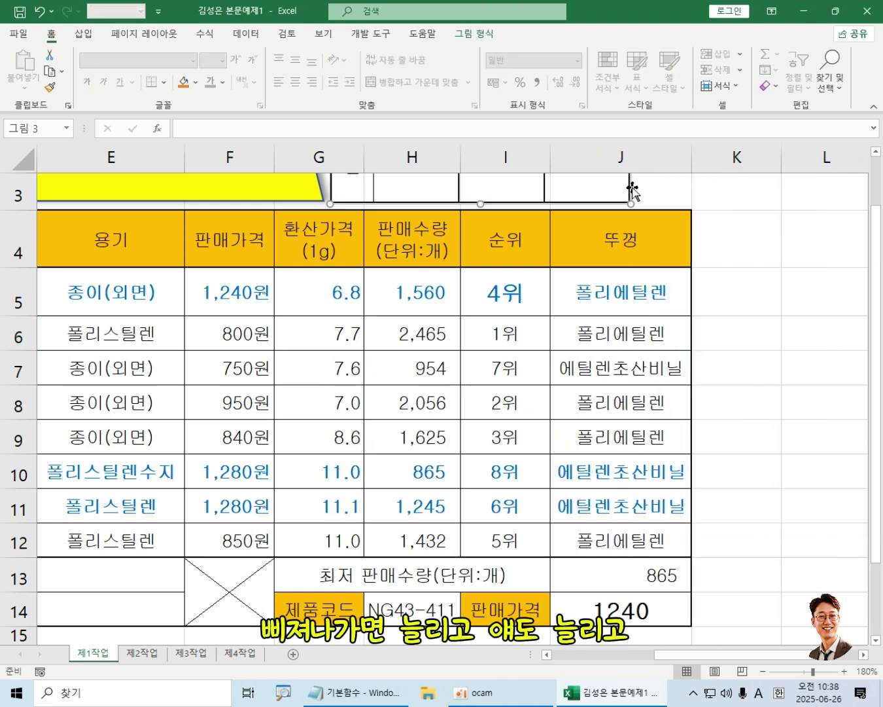
pyautogui.scroll(1, 848, 299)
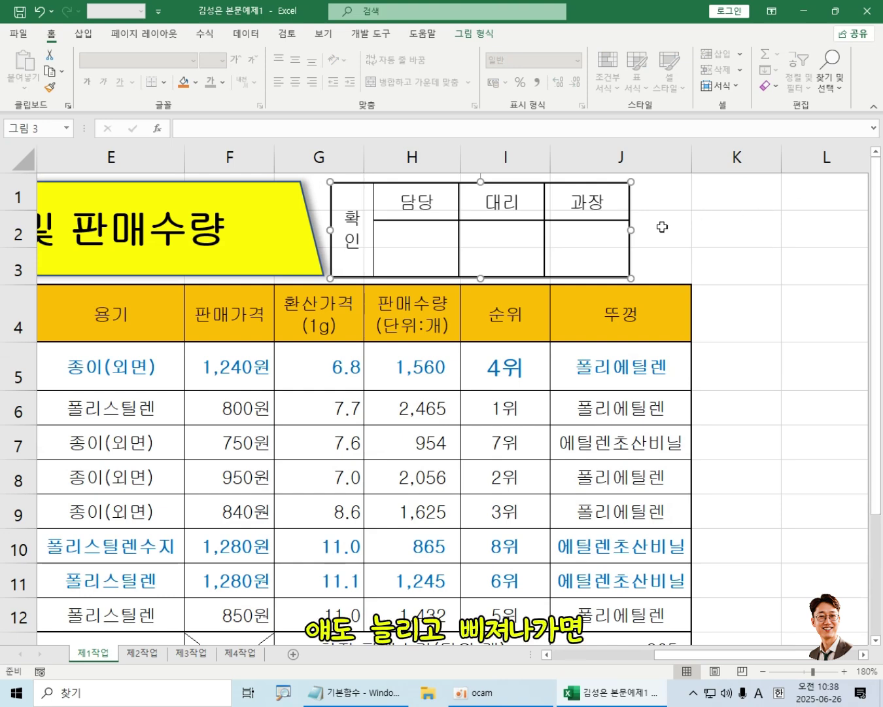
pyautogui.moveTo(631, 230); pyautogui.dragTo(688, 232)
pyautogui.click(750, 386)
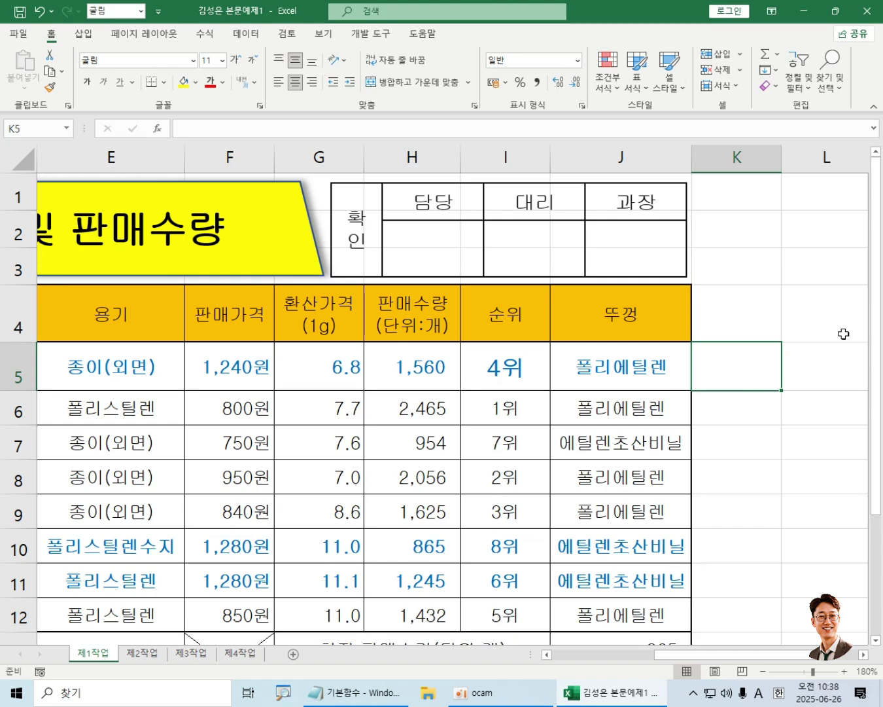
# - Clear the formulas from the 뚜껑 cells J5:J12
pyautogui.scroll(-3, 879, 327)
pyautogui.scroll(1, 879, 360)
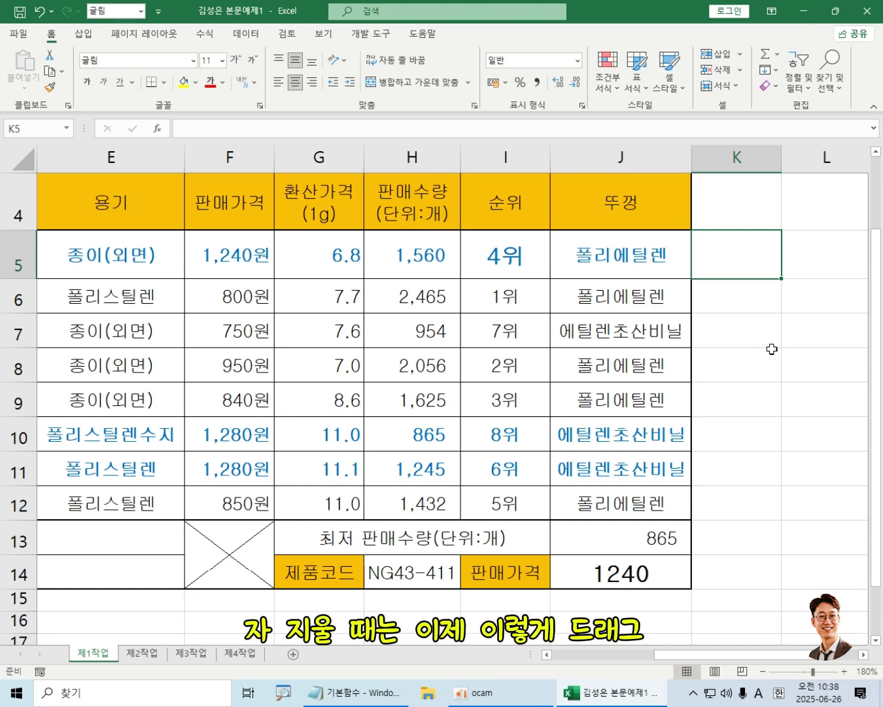
pyautogui.moveTo(626, 261); pyautogui.dragTo(630, 503)
pyautogui.moveTo(627, 252); pyautogui.dragTo(615, 504)
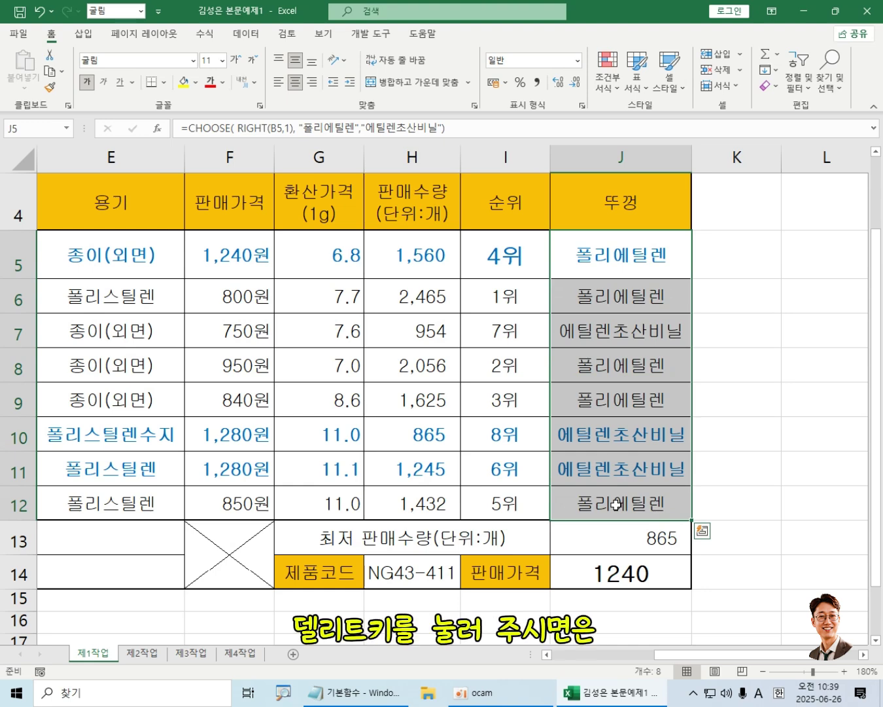
pyautogui.press('Delete')
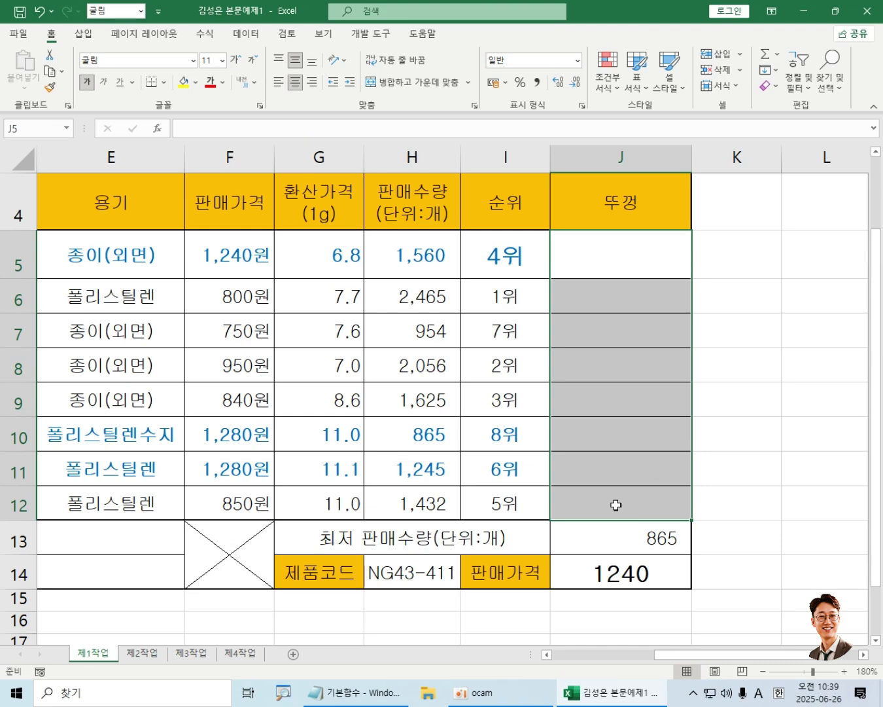
pyautogui.click(603, 260)
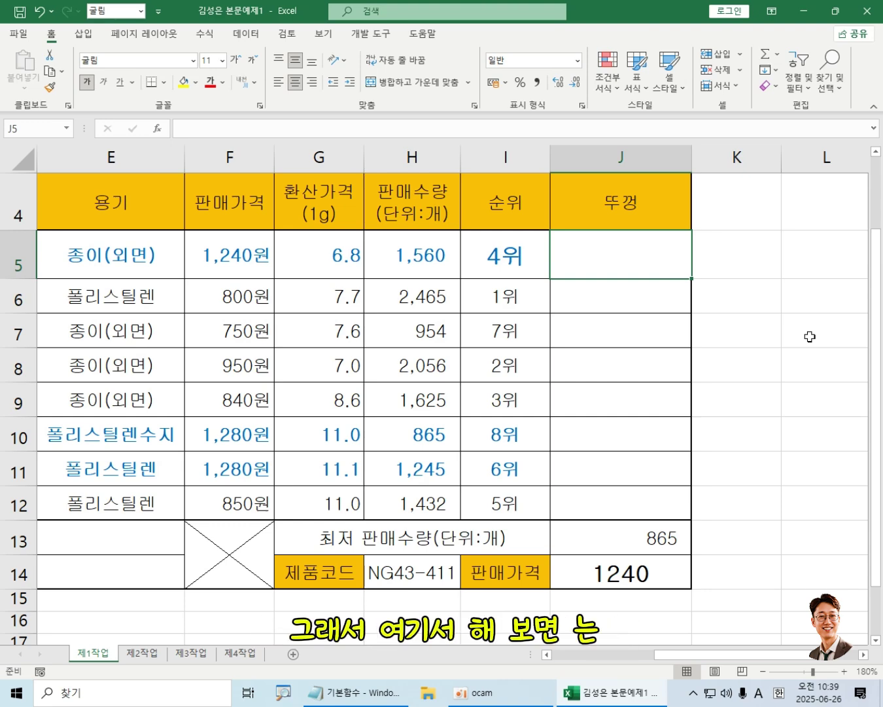
pyautogui.write('=')
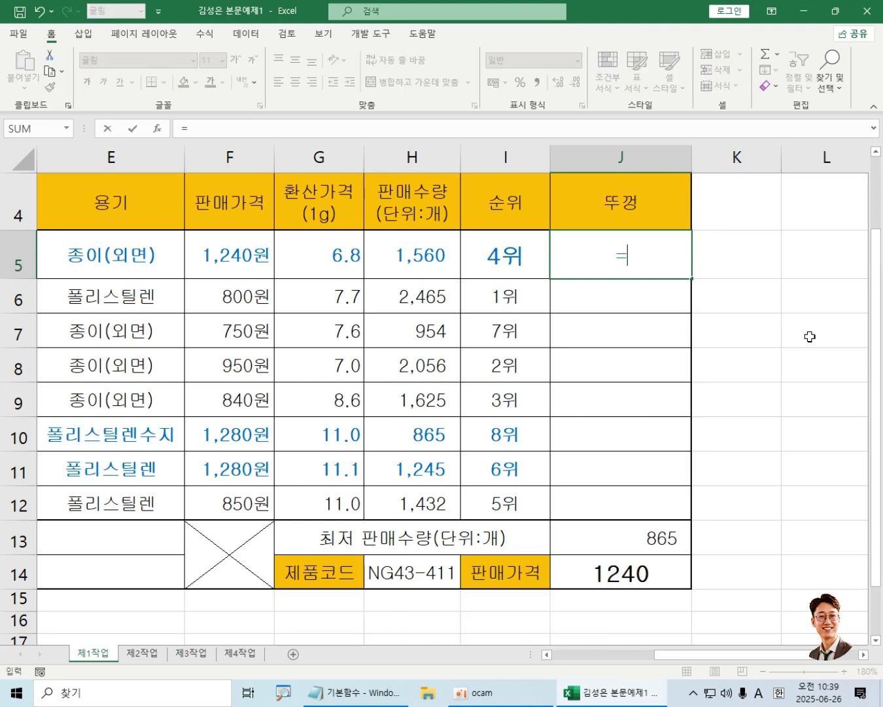
pyautogui.write('CHO')
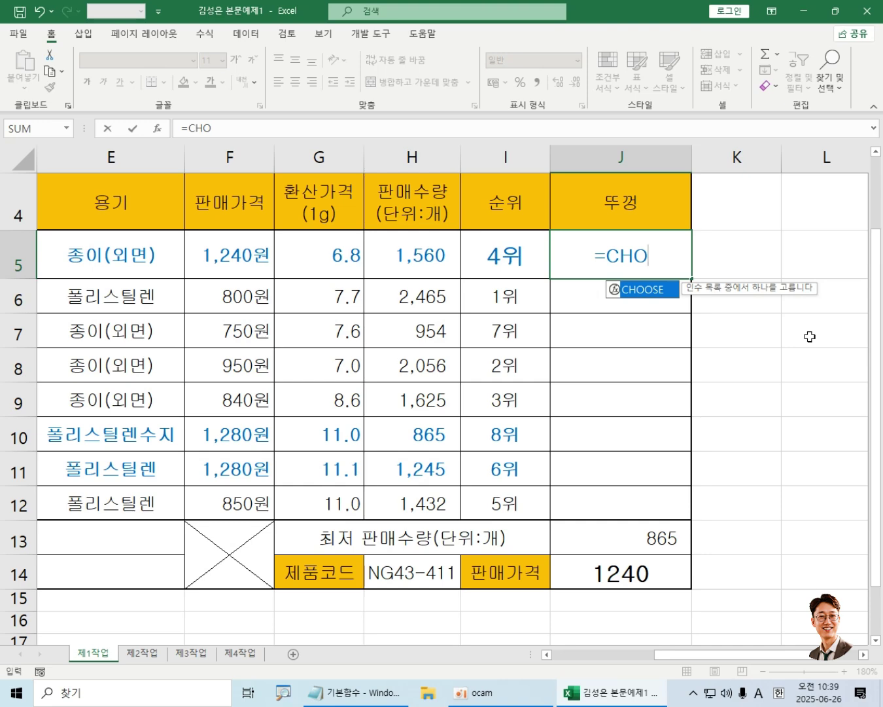
pyautogui.press('Escape')
pyautogui.press('Escape')
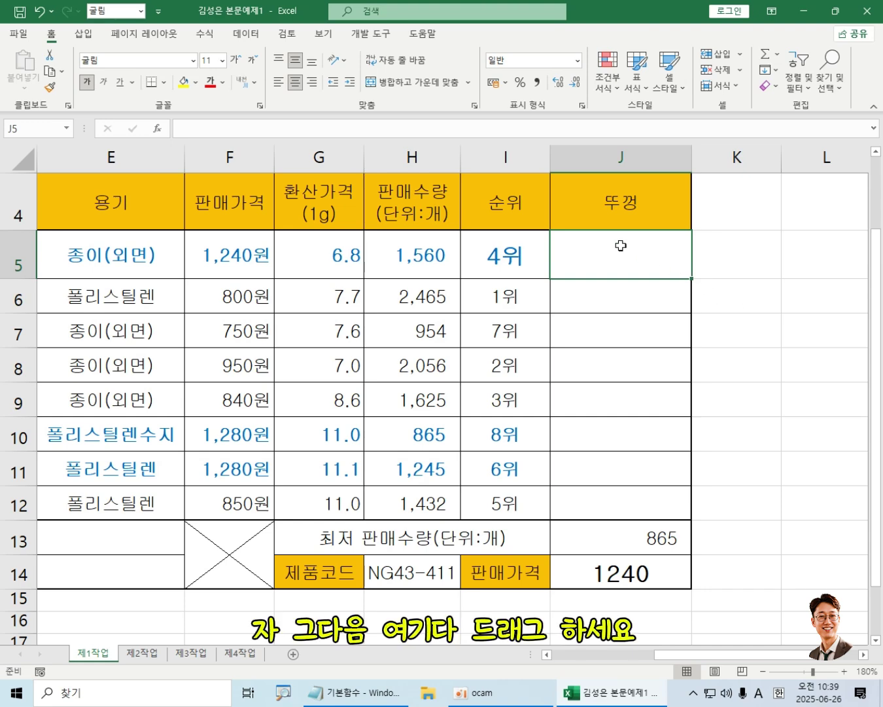
# - Start a new formula in J5 with the CHOOSE function, ready for its index argument
pyautogui.moveTo(621, 245); pyautogui.dragTo(631, 501)
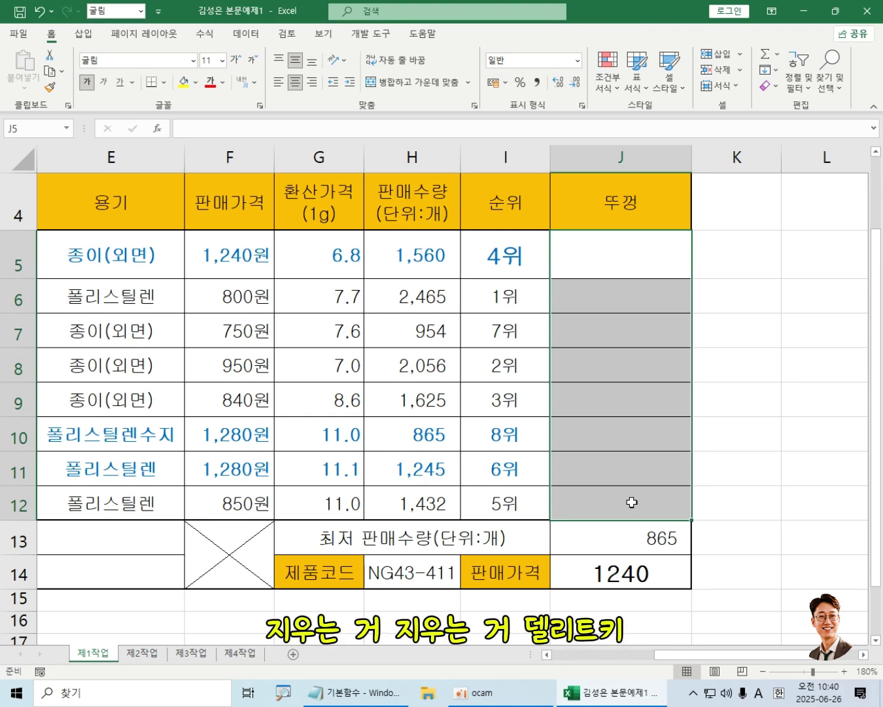
pyautogui.moveTo(619, 253); pyautogui.dragTo(625, 499)
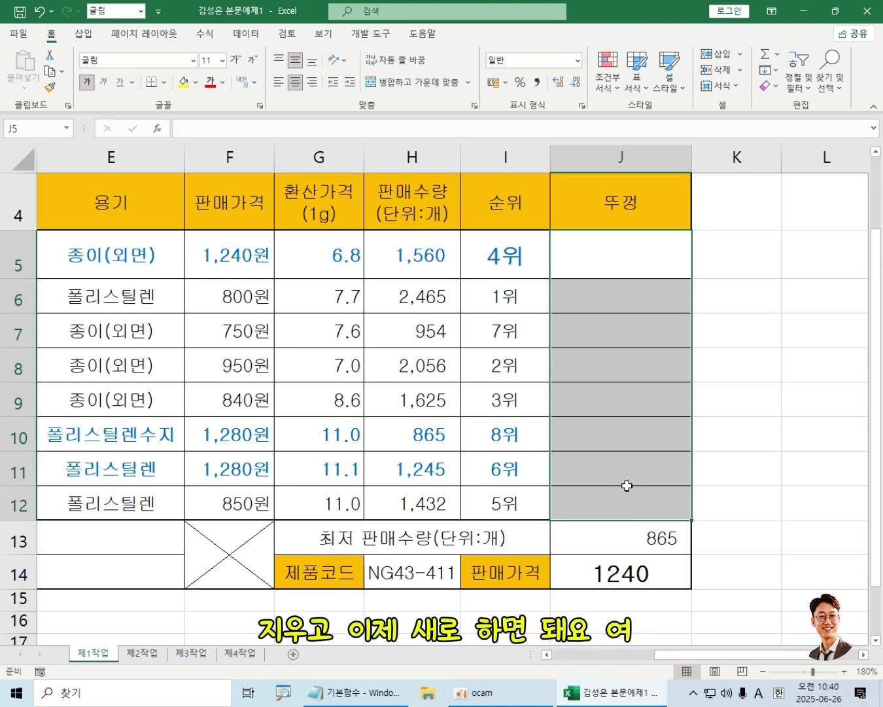
pyautogui.click(609, 253)
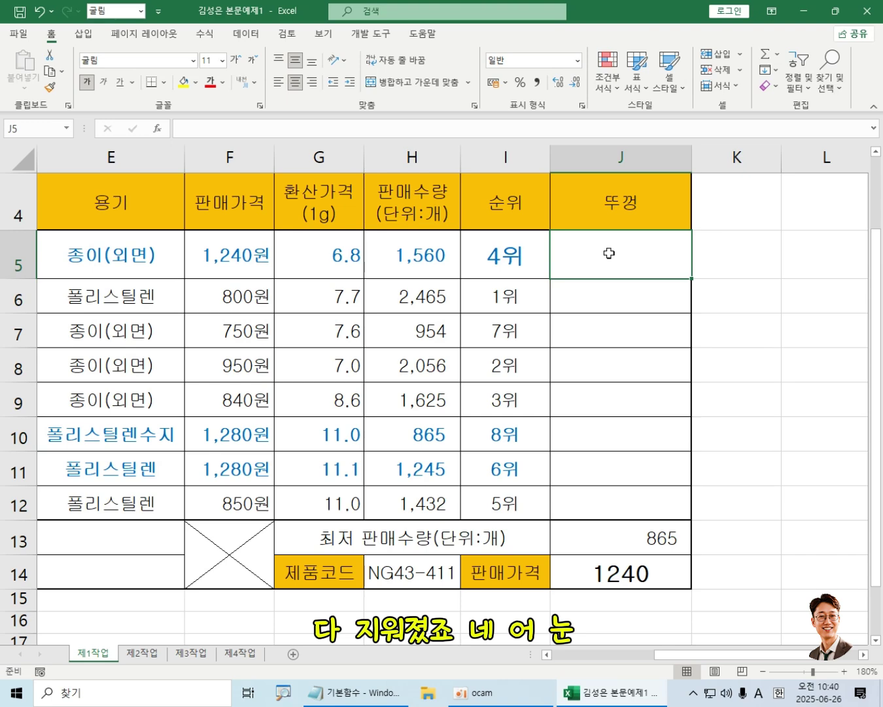
pyautogui.write('=')
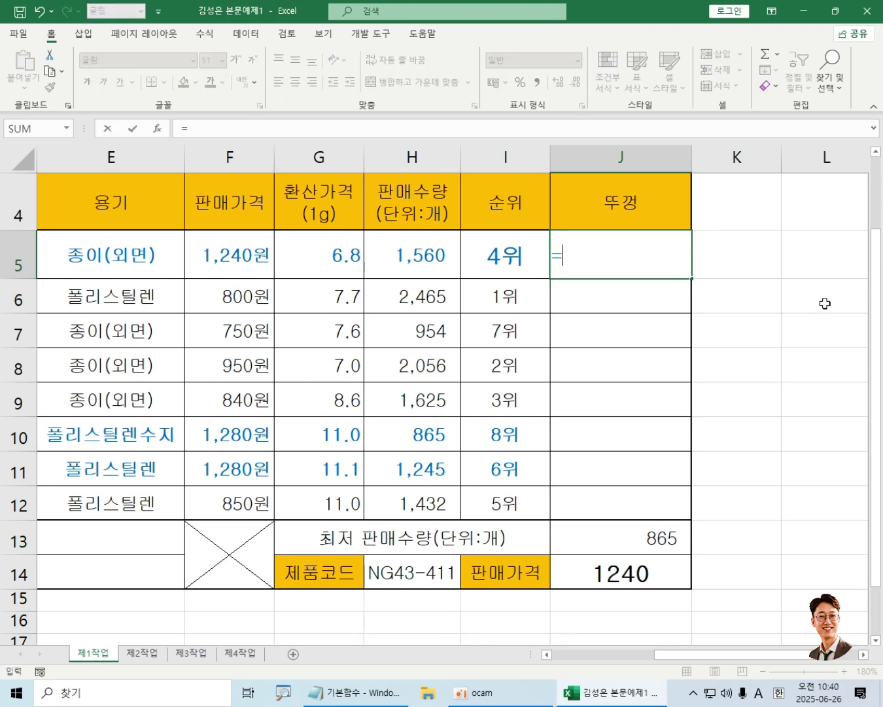
pyautogui.write('CHO')
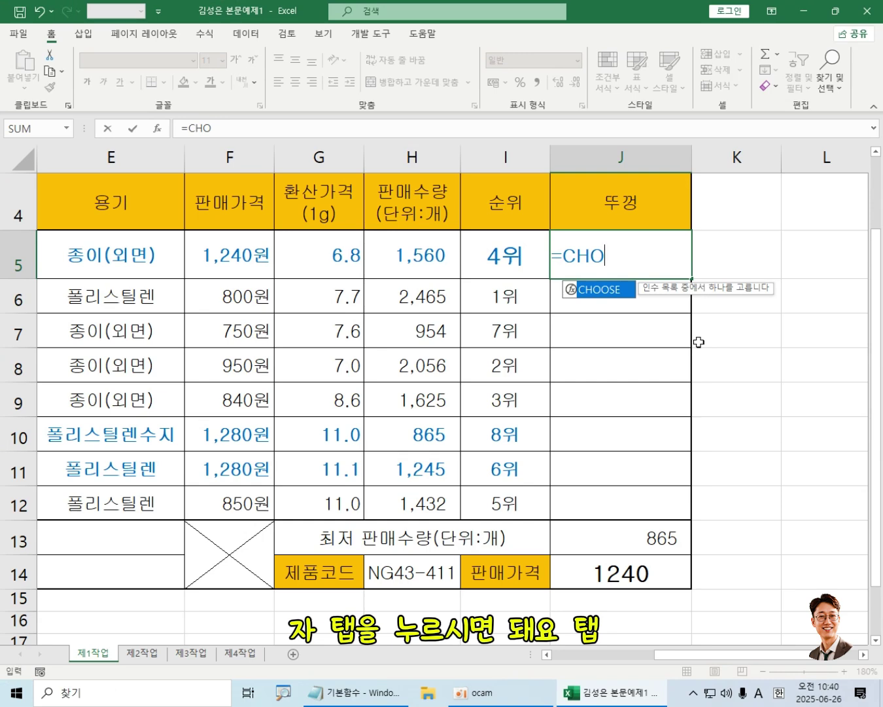
pyautogui.press('Tab')
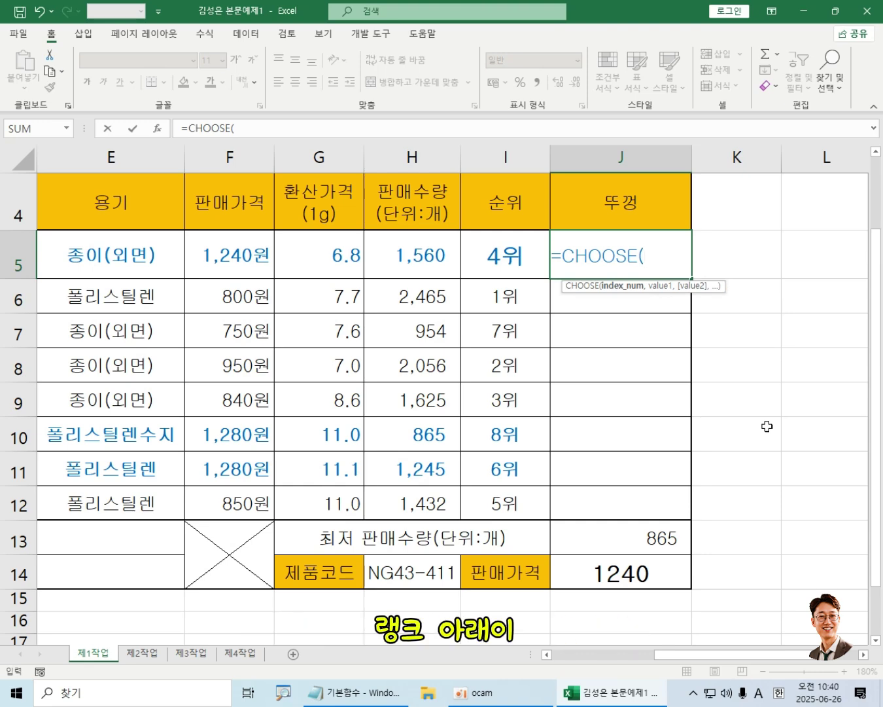
pyautogui.write('RA')
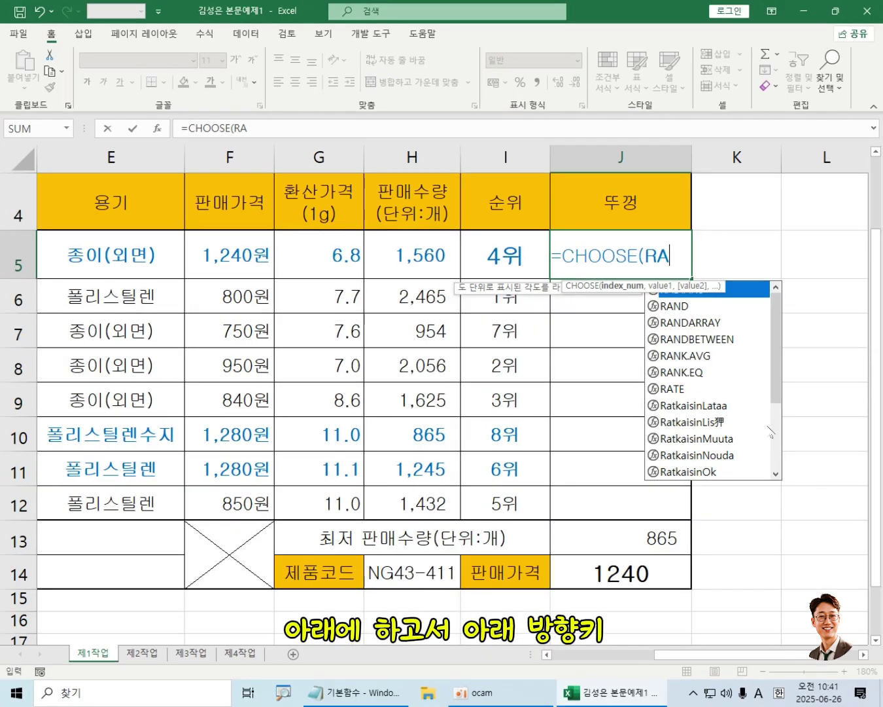
pyautogui.press('Down')
pyautogui.press('Down')
pyautogui.press('Down')
pyautogui.press('Down')
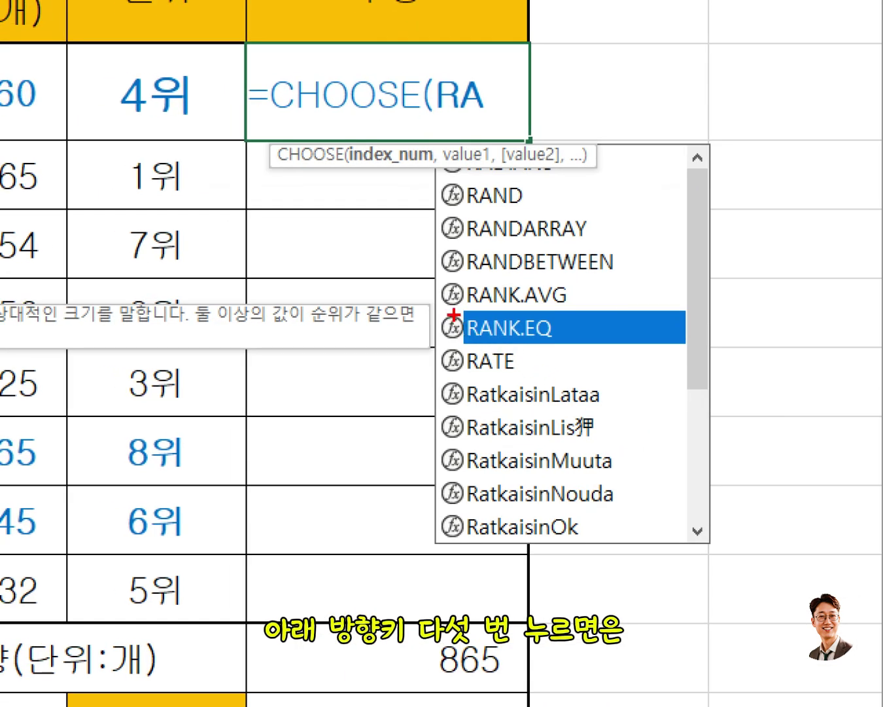
pyautogui.moveTo(649, 359); pyautogui.dragTo(673, 381)
pyautogui.moveTo(492, 345); pyautogui.dragTo(604, 350)
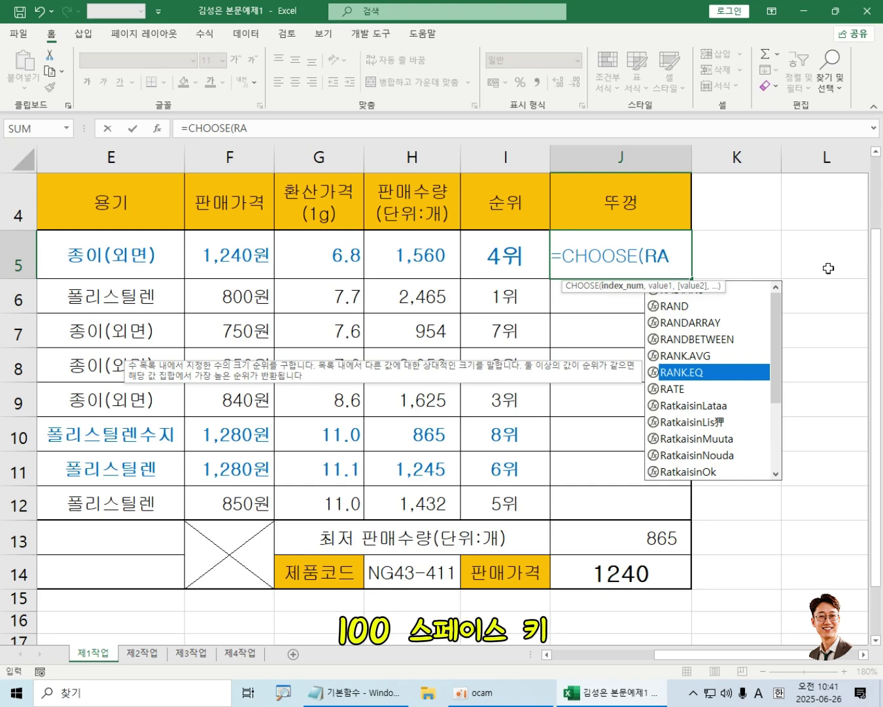
pyautogui.press('BackSpace')
pyautogui.press('BackSpace')
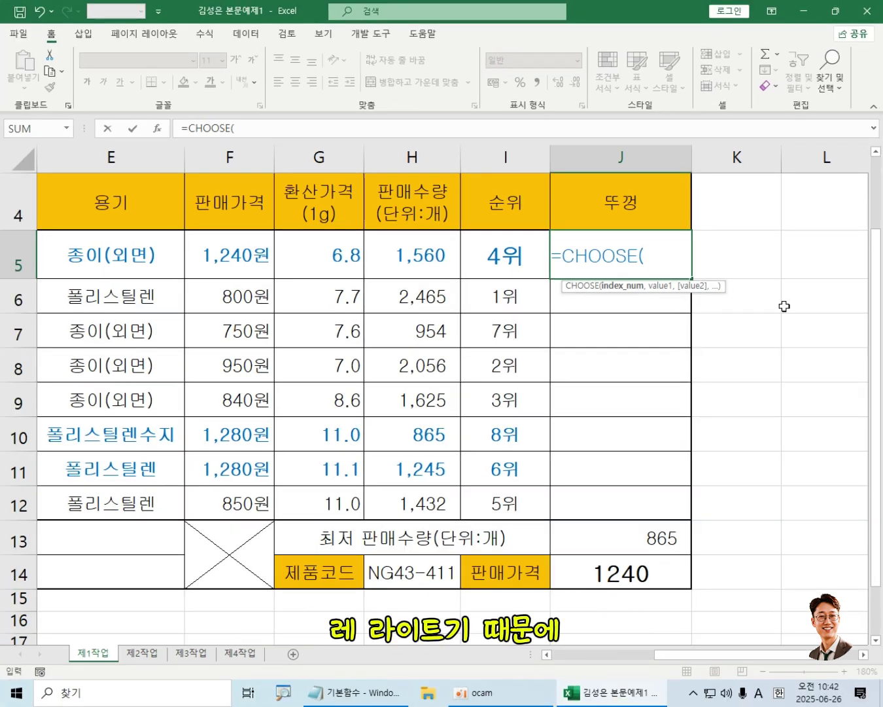
# - Enter RIGHT(B5,1) as the index argument of J5's CHOOSE formula, taking the last character of the product code
pyautogui.write('RI')
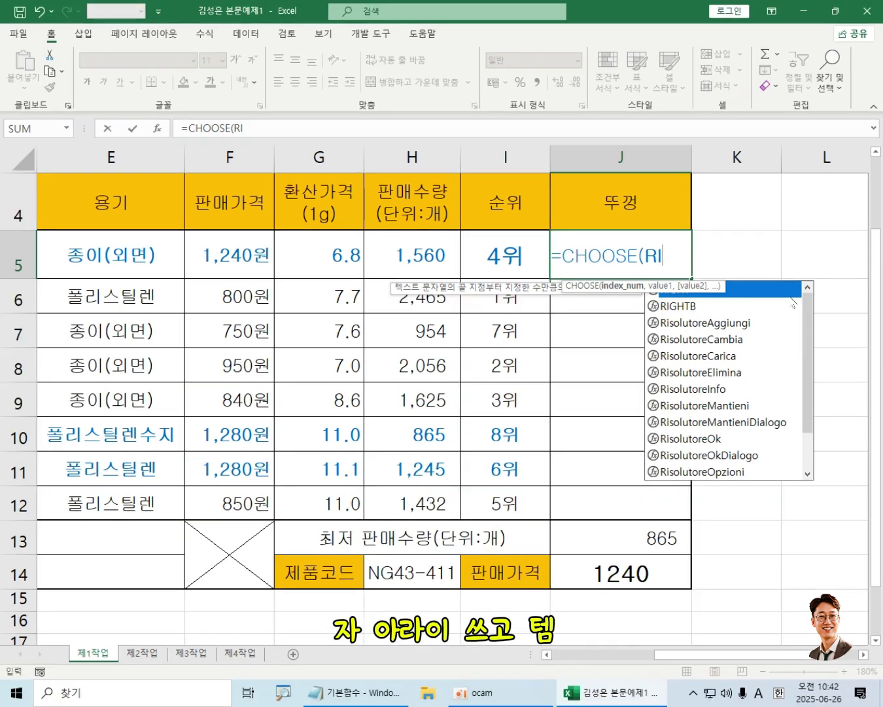
pyautogui.press('Tab')
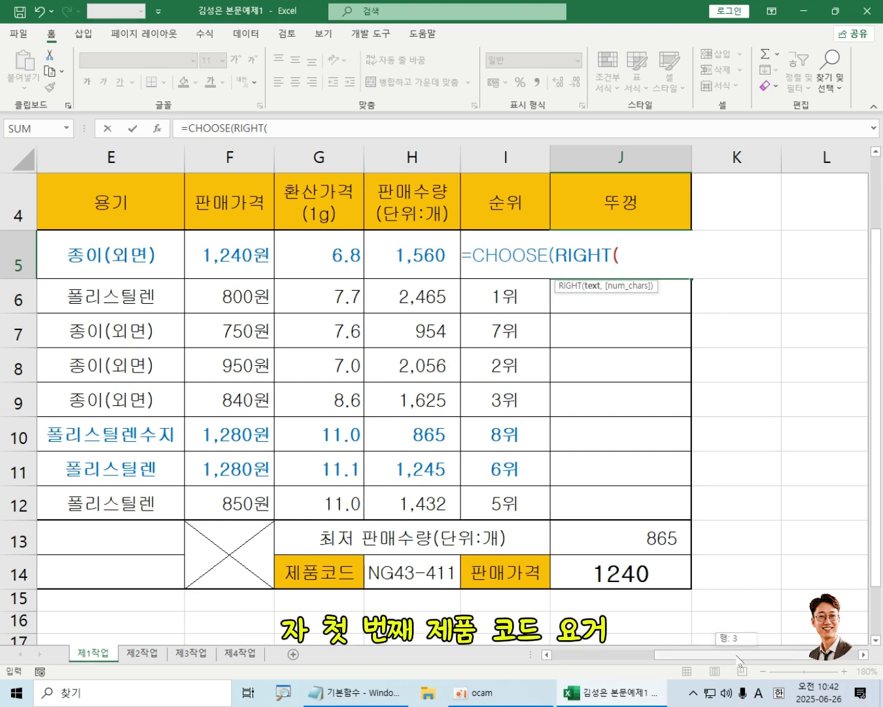
pyautogui.moveTo(674, 653); pyautogui.dragTo(571, 651)
pyautogui.click(113, 247)
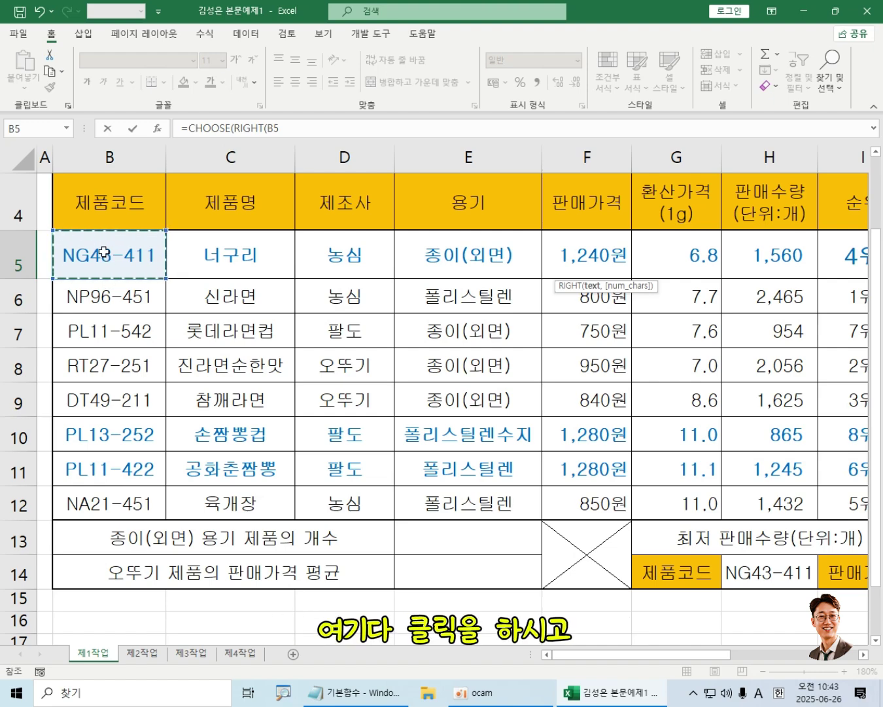
pyautogui.moveTo(731, 654); pyautogui.dragTo(842, 656)
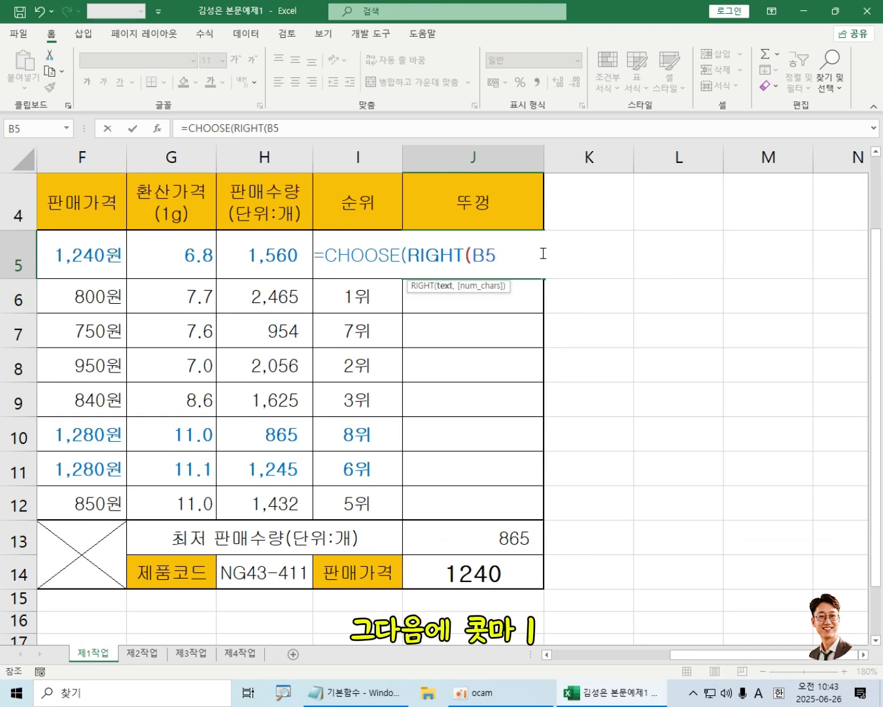
pyautogui.write(',1')
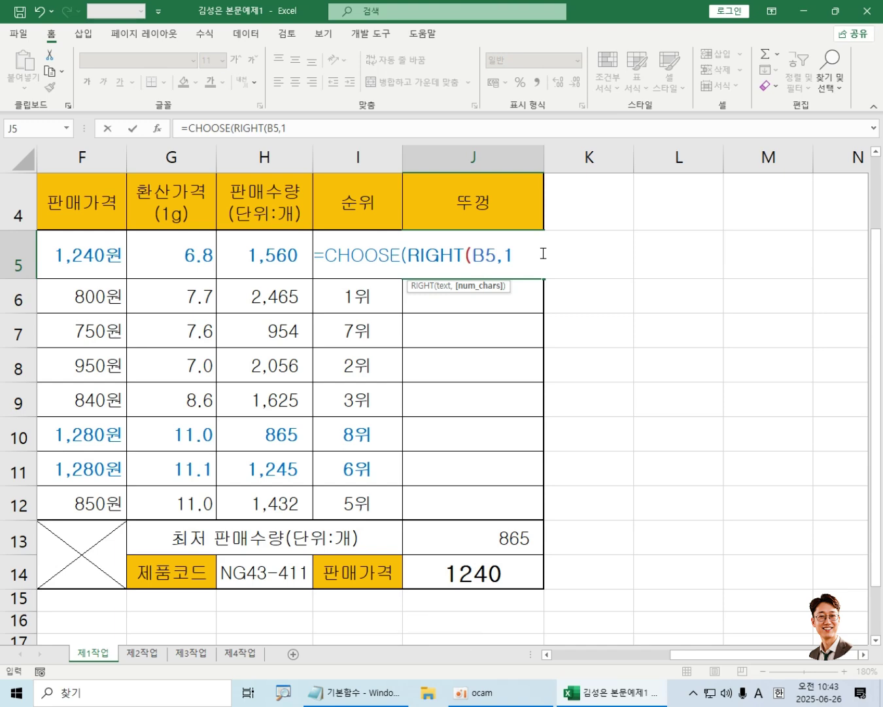
pyautogui.write(')')
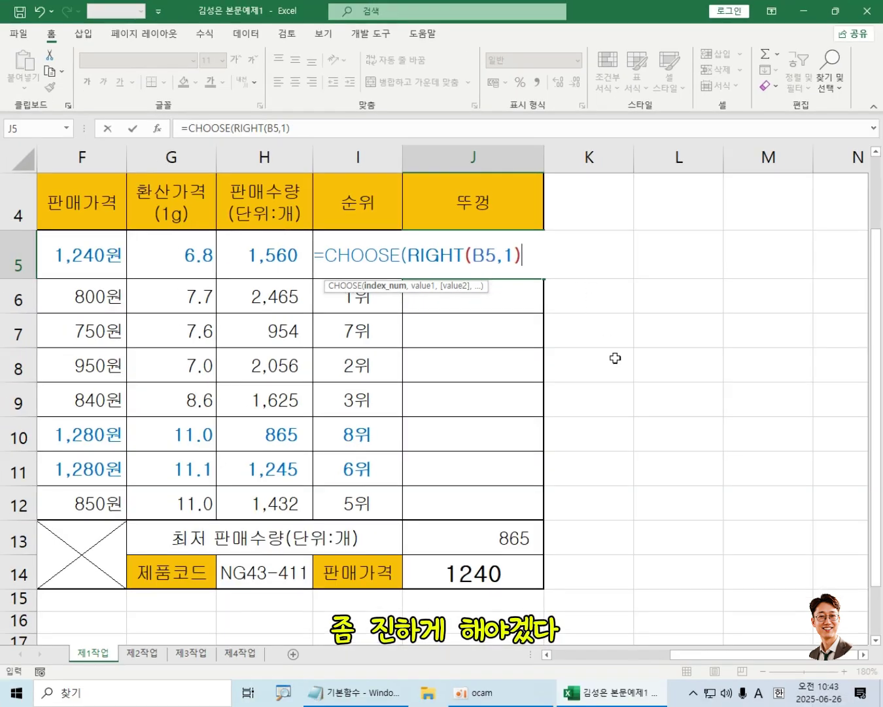
pyautogui.moveTo(542, 253); pyautogui.dragTo(312, 239)
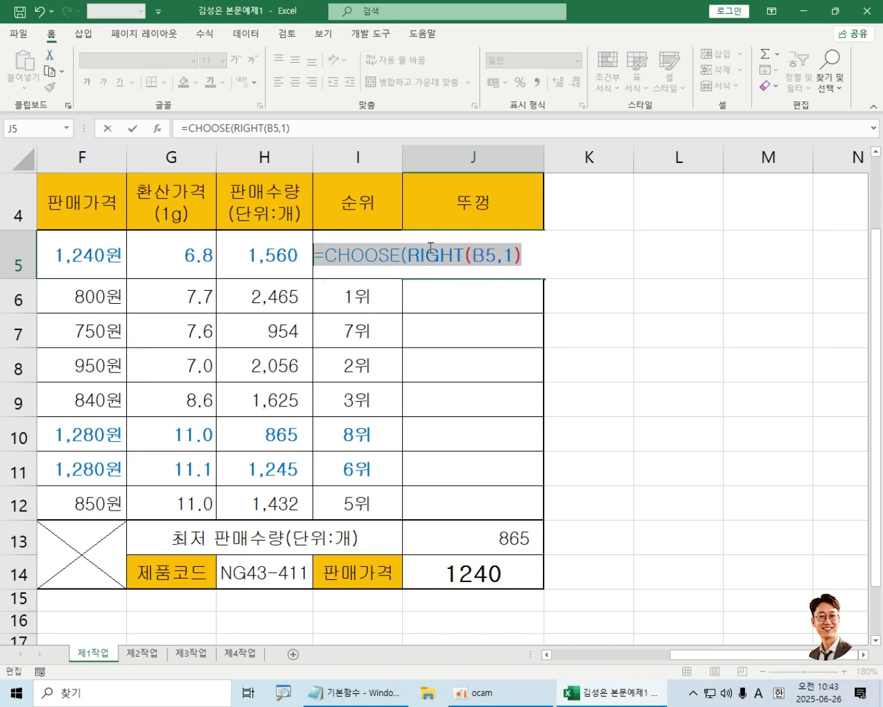
pyautogui.click(554, 252)
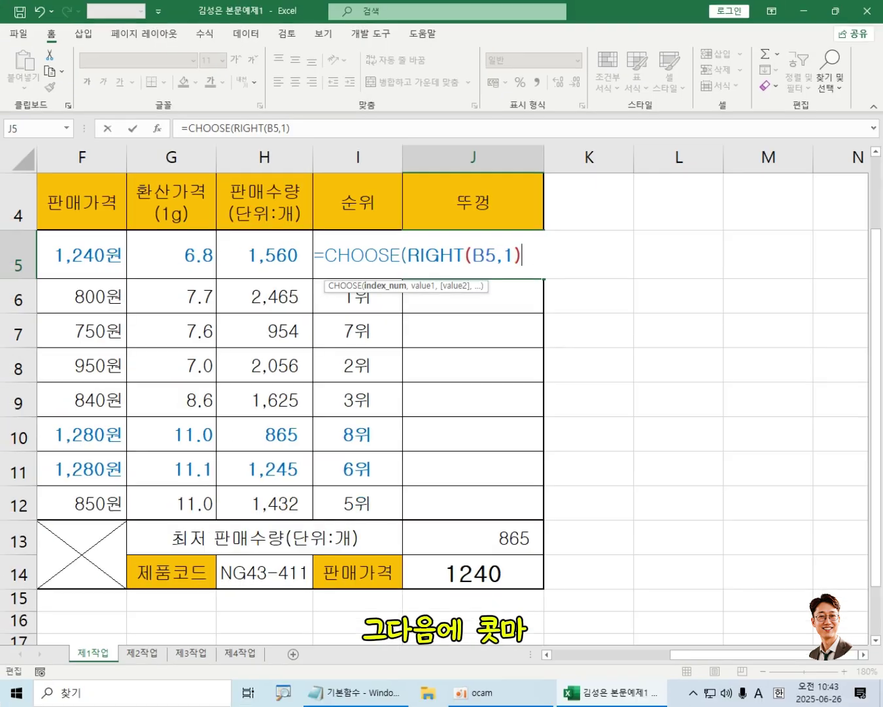
# - Complete J5's CHOOSE formula with "폴리에틸렌" as the first value and "에틸렌초산비닐" as the second
pyautogui.write(',')
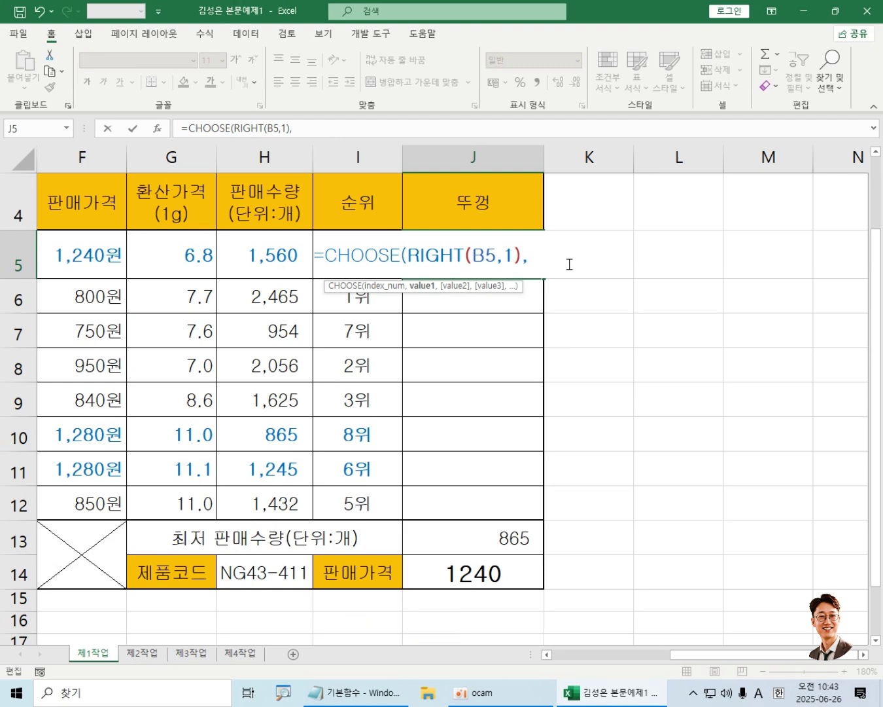
pyautogui.press('ctrl')
pyautogui.press('Hangul')
pyautogui.write('폴리에틸')
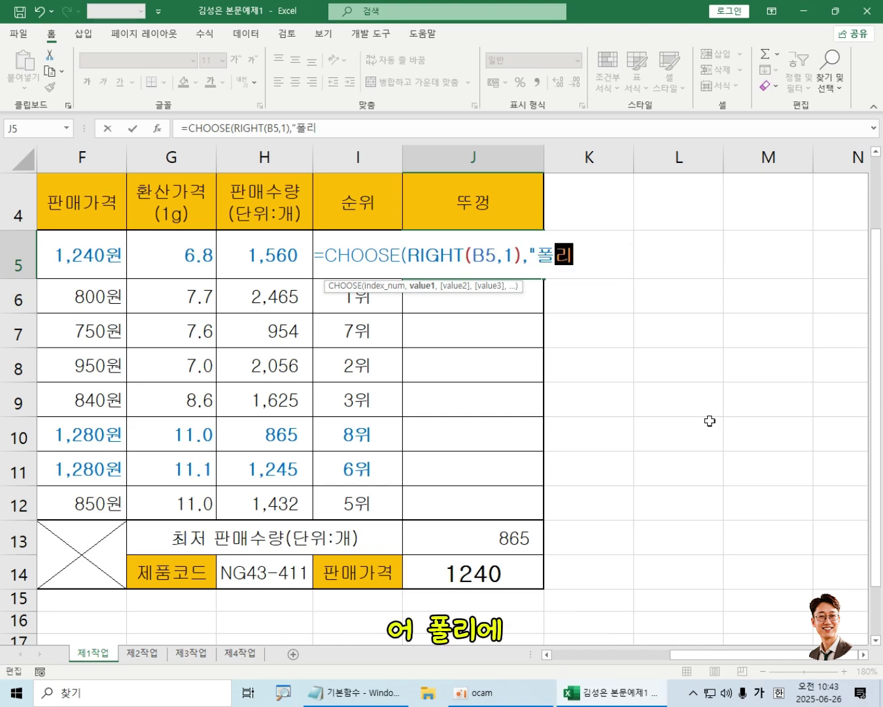
pyautogui.write('렌"')
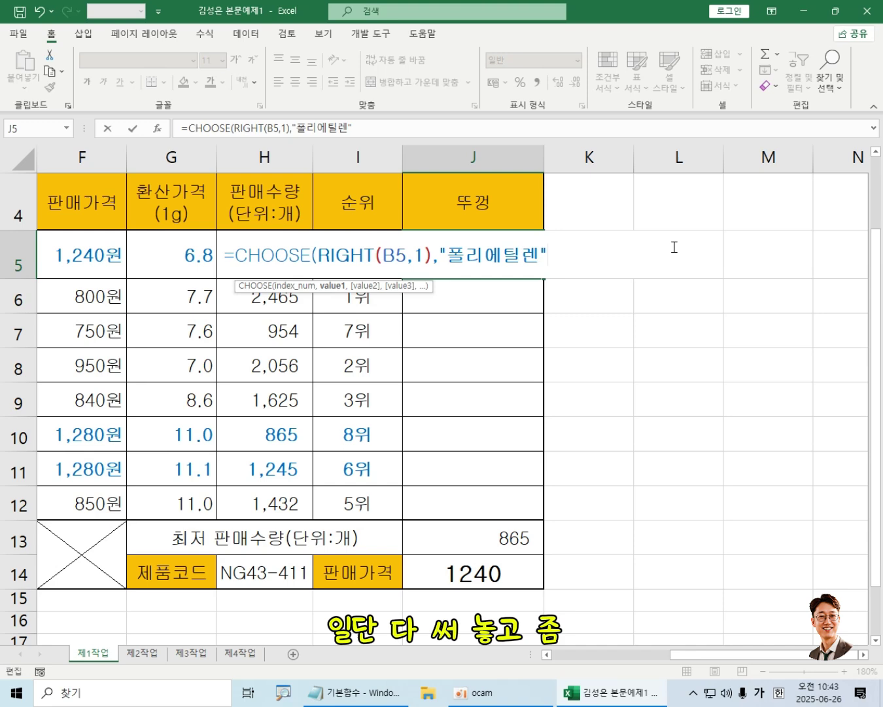
pyautogui.write(',')
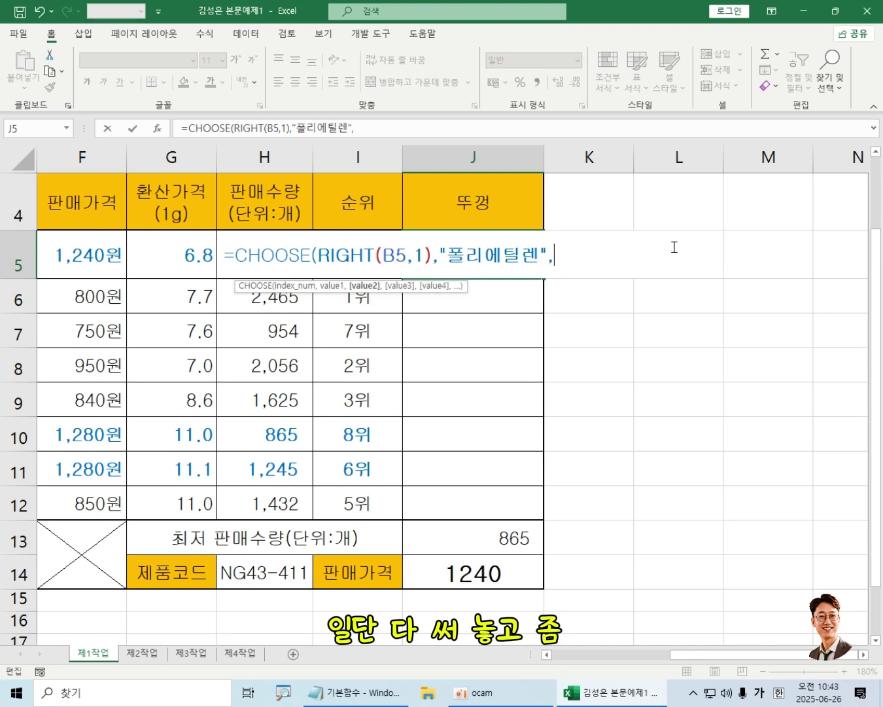
pyautogui.write('"')
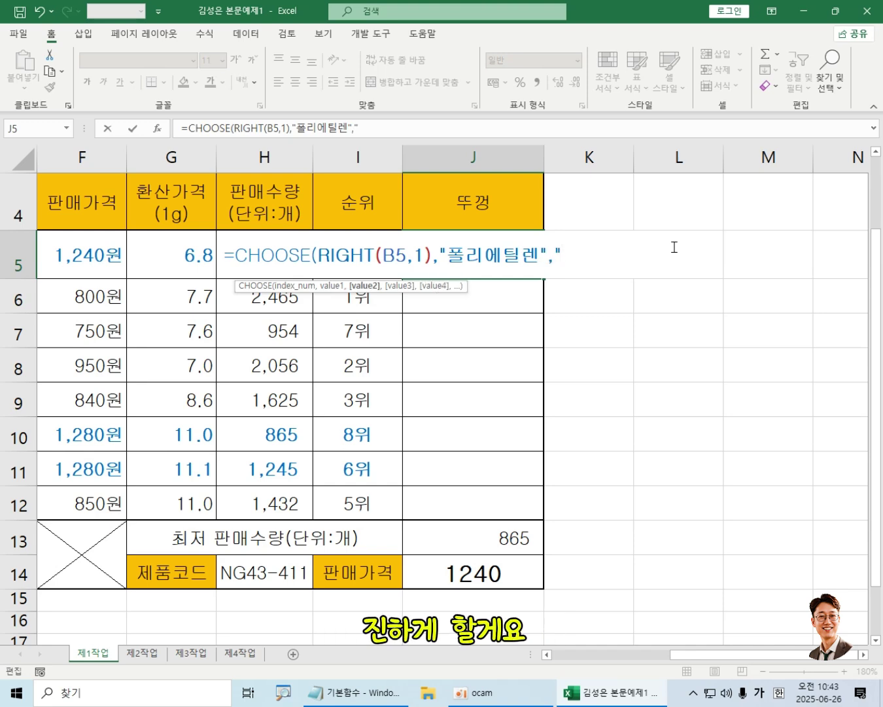
pyautogui.write('에틸렌')
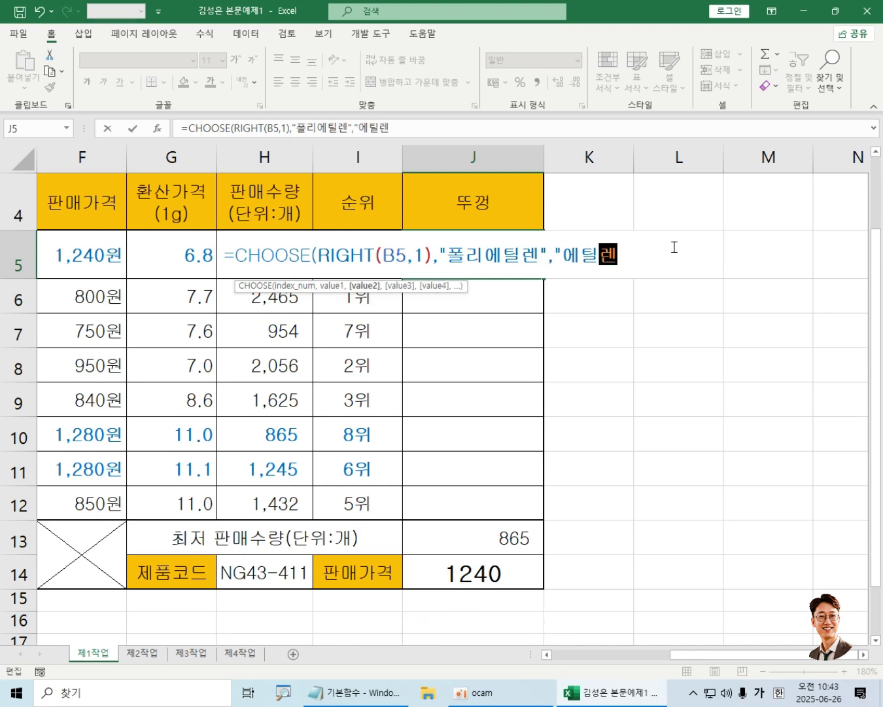
pyautogui.write('초산ㅂ')
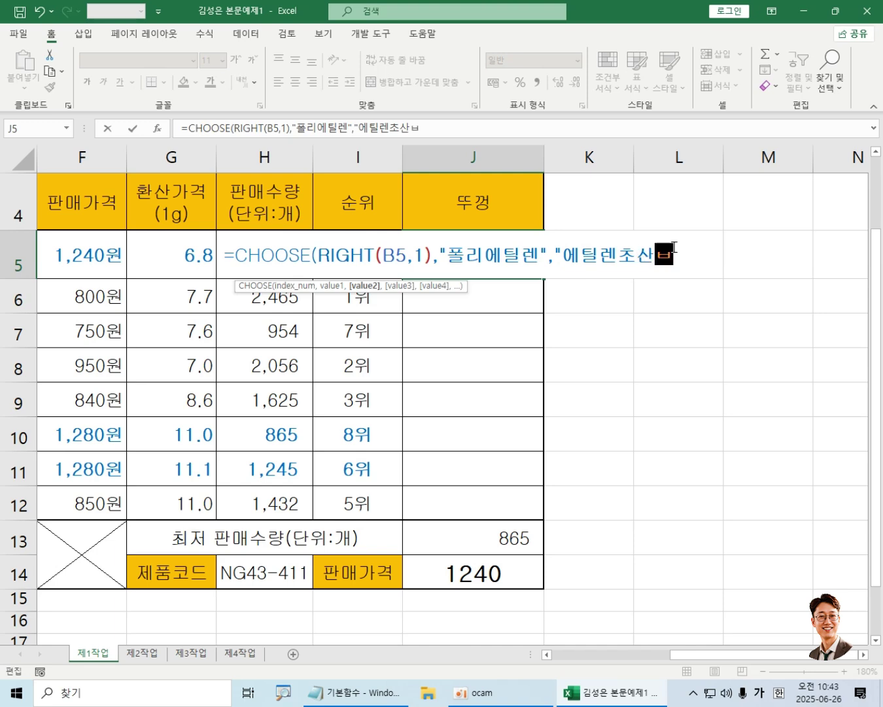
pyautogui.write('비닐")')
pyautogui.press('Return')
# - Change the font of cell J5 to HY견고딕
pyautogui.click(499, 251)
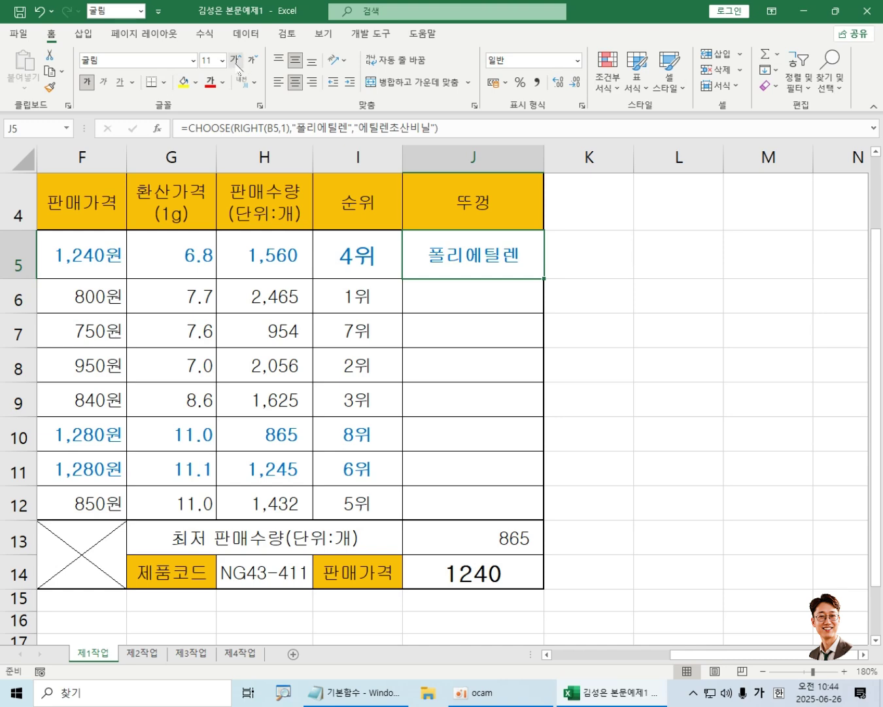
pyautogui.click(193, 60)
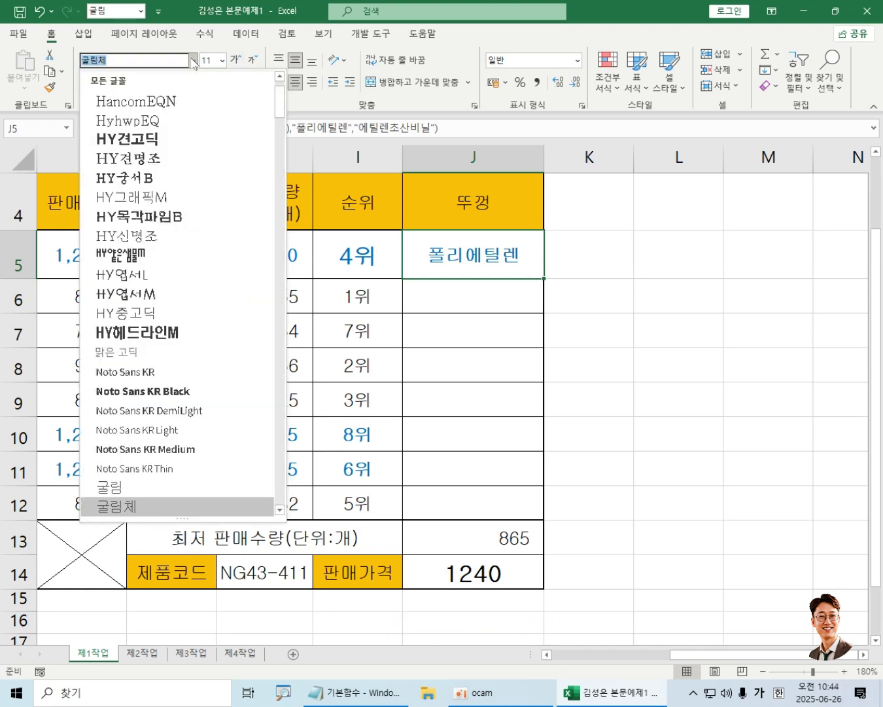
pyautogui.click(128, 138)
# - Review the arguments and comma placement of the CHOOSE formula in J5 without changing it
pyautogui.doubleClick(499, 254)
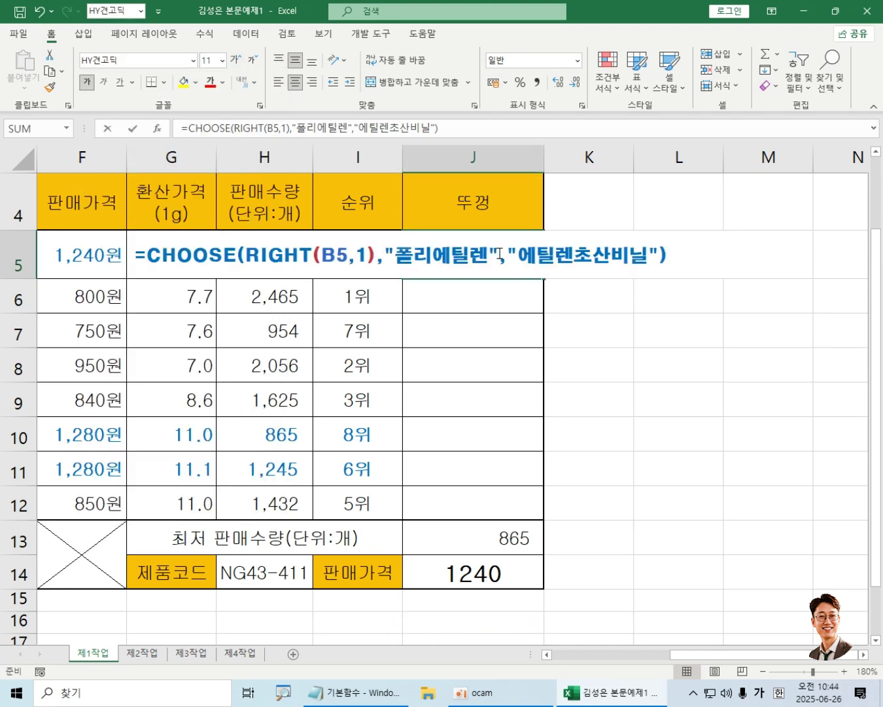
pyautogui.click(689, 254)
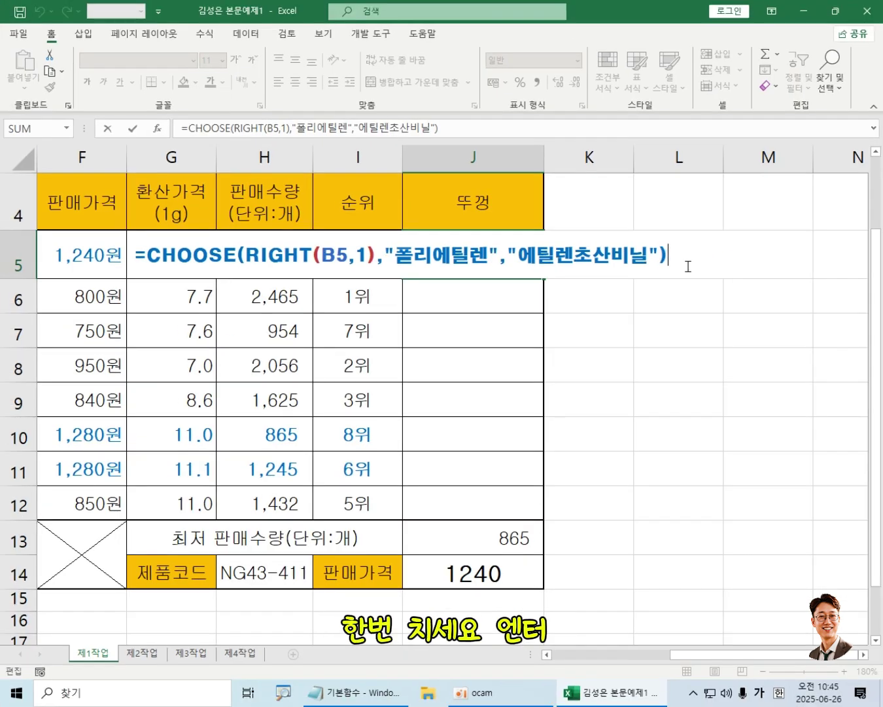
pyautogui.press('Return')
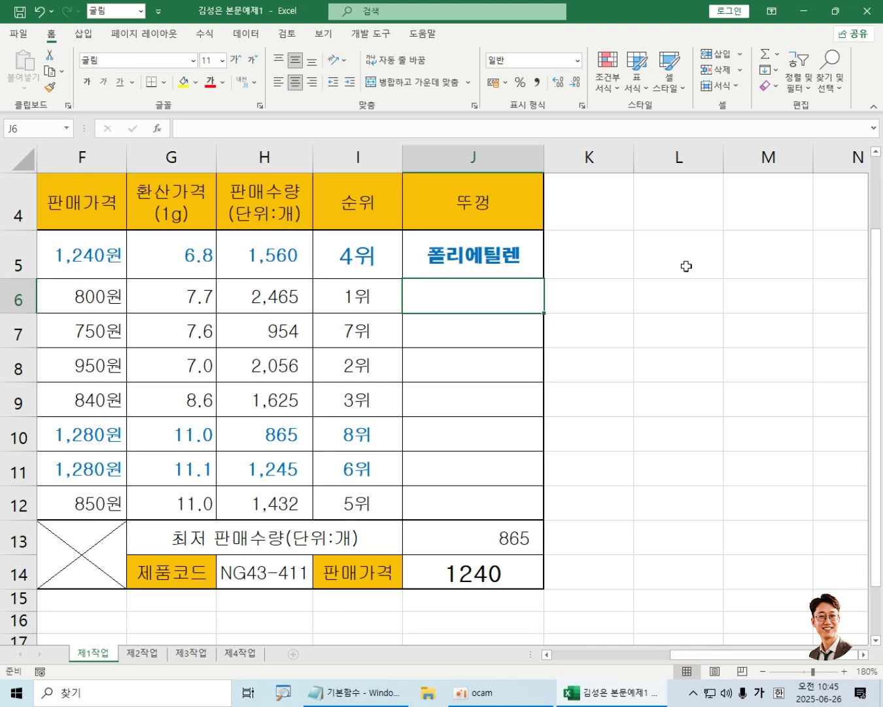
pyautogui.click(505, 251)
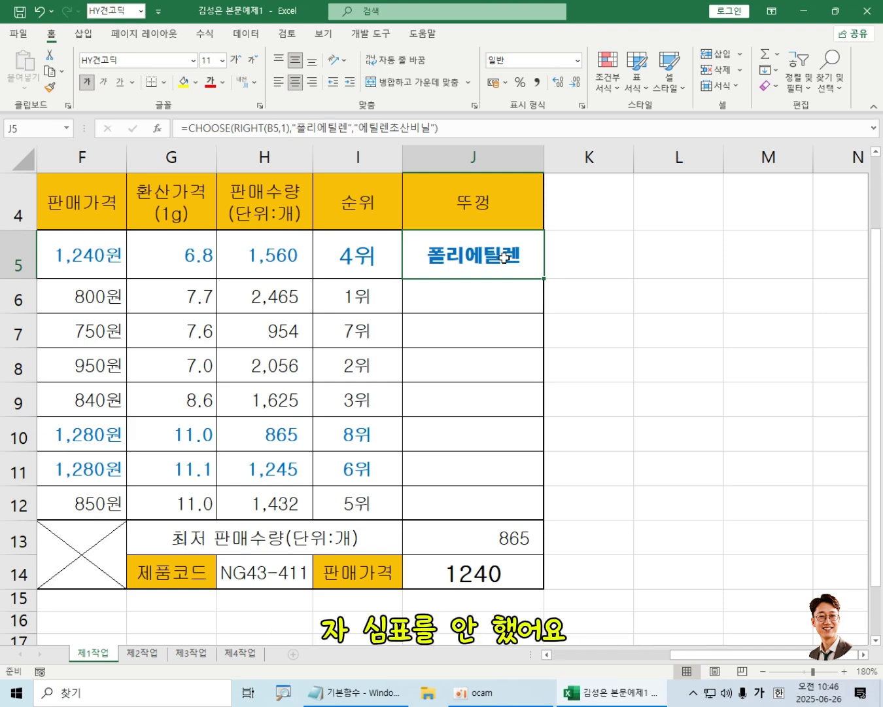
pyautogui.doubleClick(504, 257)
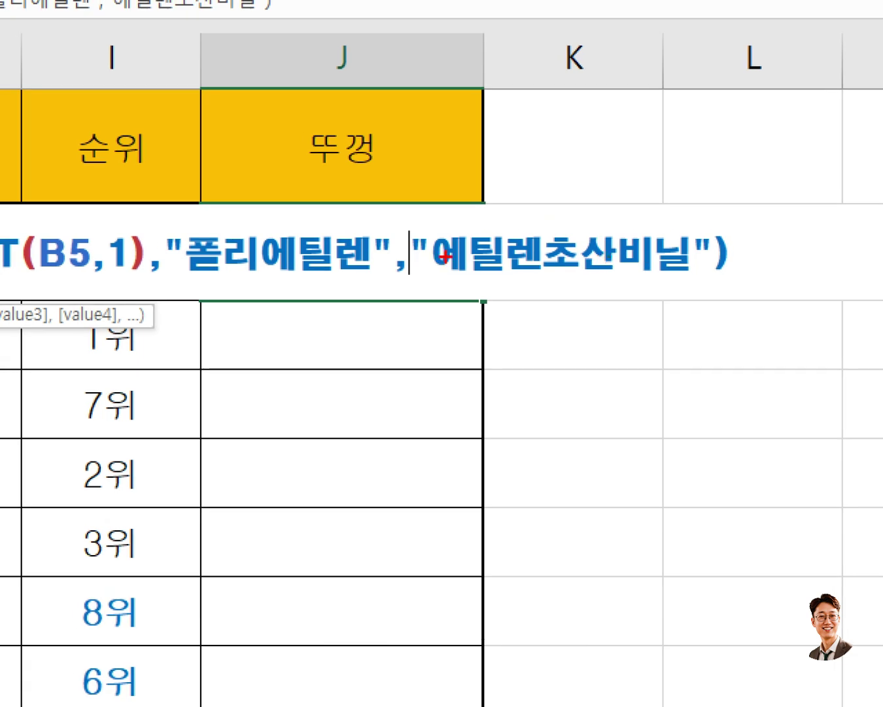
pyautogui.moveTo(386, 256); pyautogui.dragTo(414, 287)
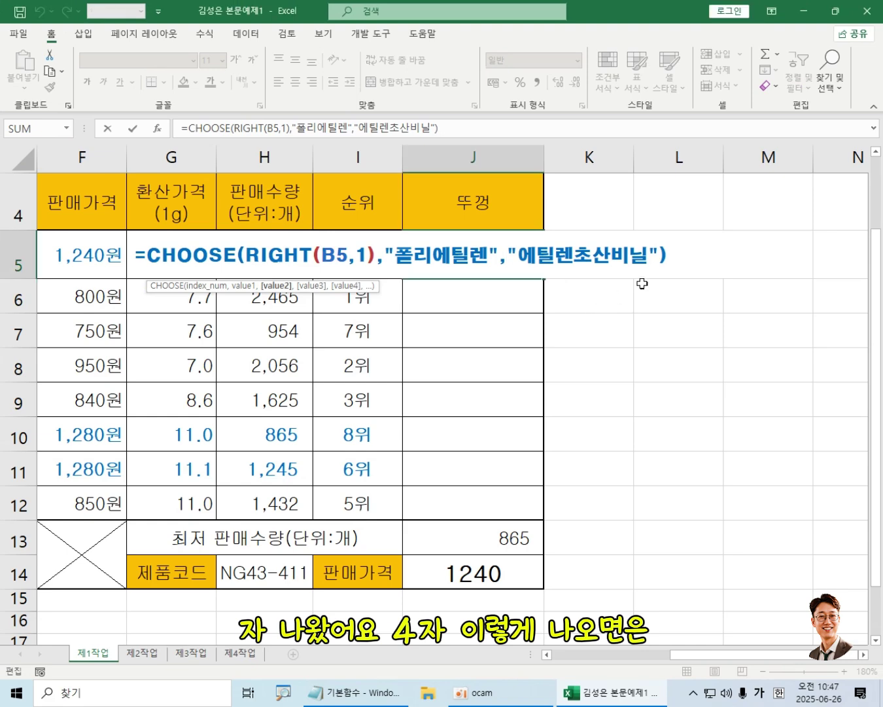
pyautogui.press('Return')
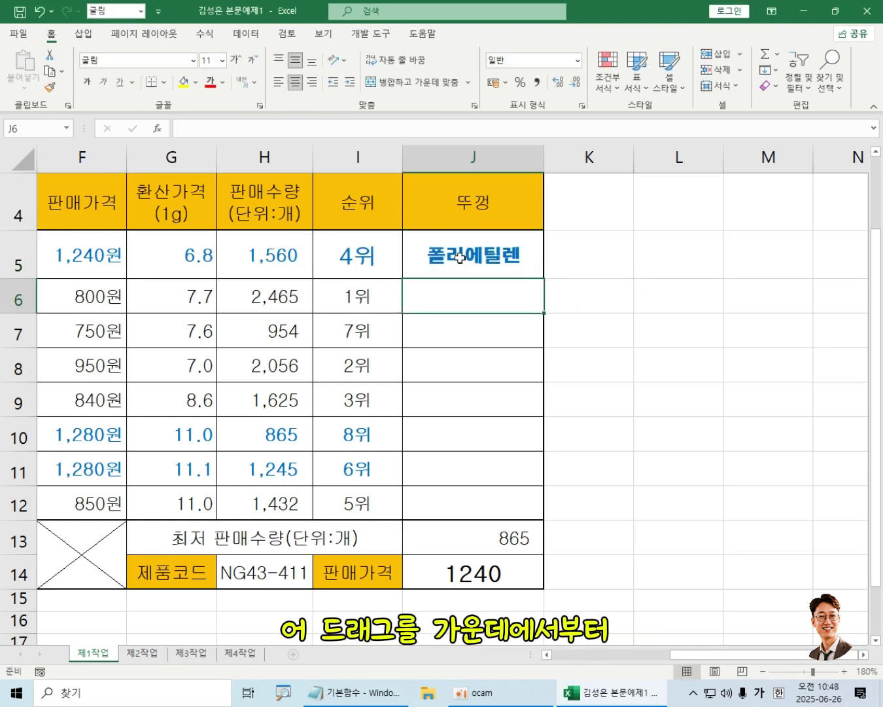
# - Enter J5's CHOOSE formula into all of J5:J12 at once, keeping each cell's own formatting
pyautogui.moveTo(476, 251)
pyautogui.mouseDown()
pyautogui.moveTo(466, 301)
pyautogui.moveTo(461, 507)
pyautogui.mouseUp()
pyautogui.moveTo(475, 253); pyautogui.dragTo(461, 505)
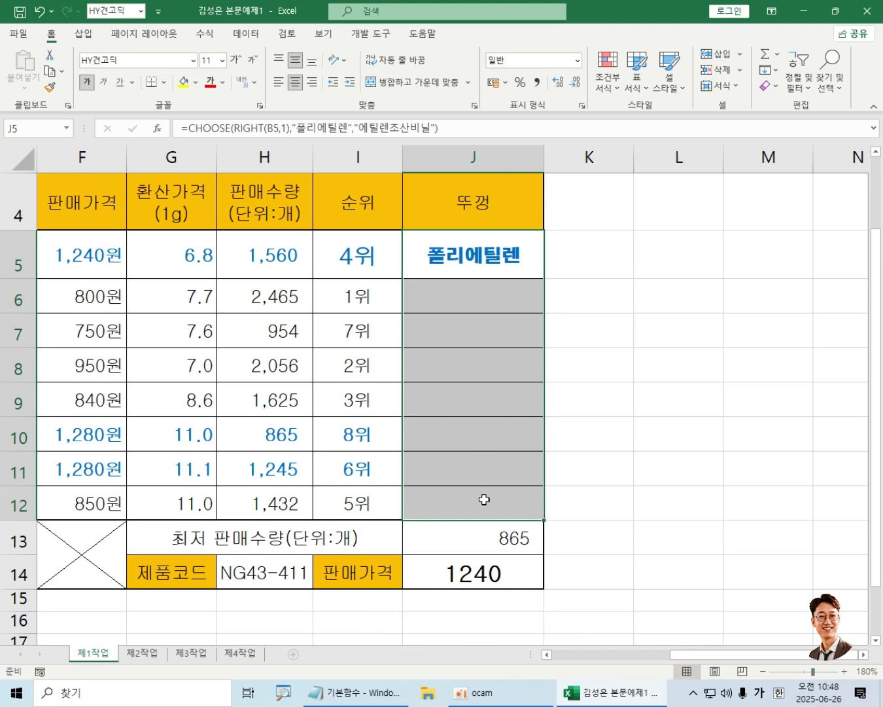
pyautogui.click(456, 124)
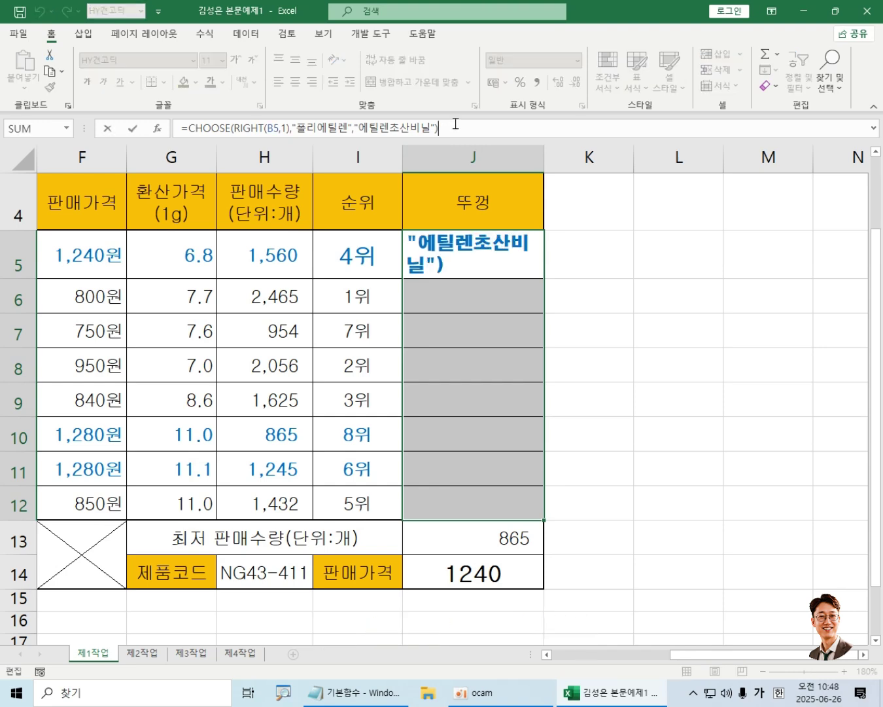
pyautogui.hotkey('ctrl', 'Return')
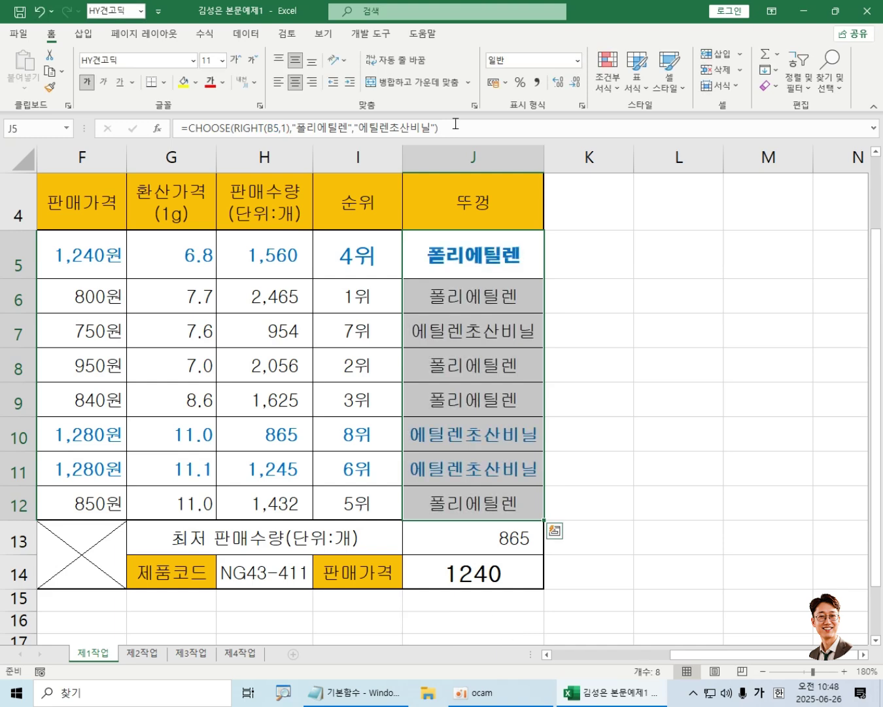
# - Examine the filled 순위 and 뚜껑 columns, comparing the RANK.EQ formula in I5 with the CHOOSE formula in J5
pyautogui.click(476, 328)
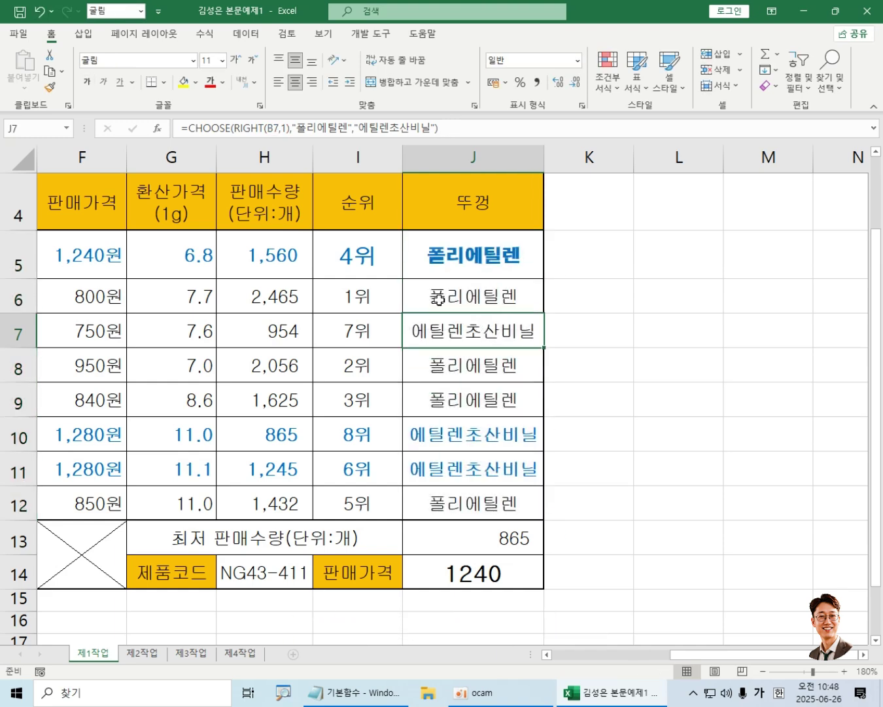
pyautogui.click(391, 260)
pyautogui.moveTo(391, 260); pyautogui.dragTo(471, 504)
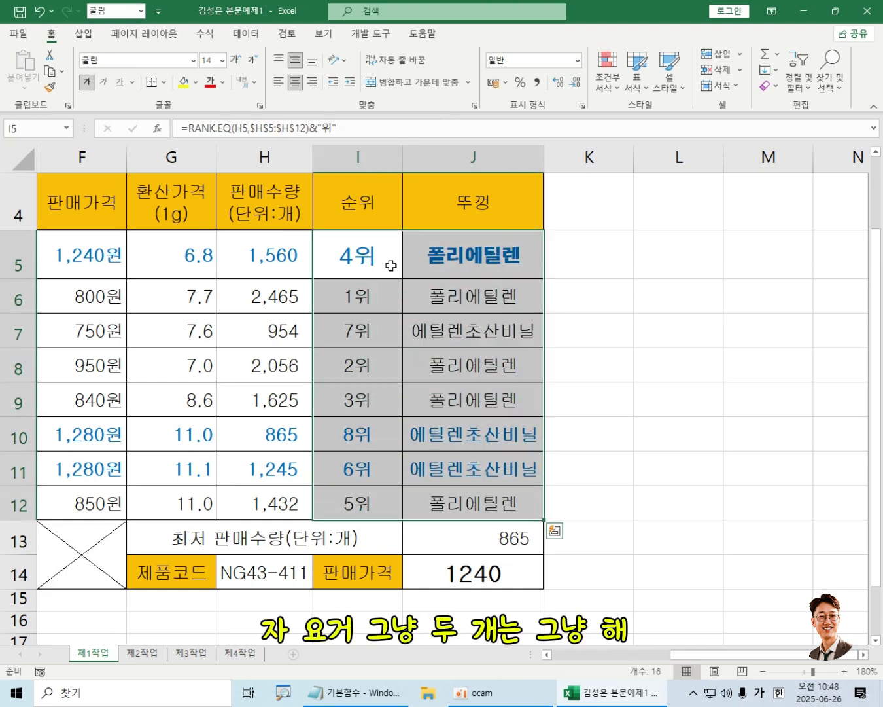
pyautogui.click(498, 340)
pyautogui.click(460, 239)
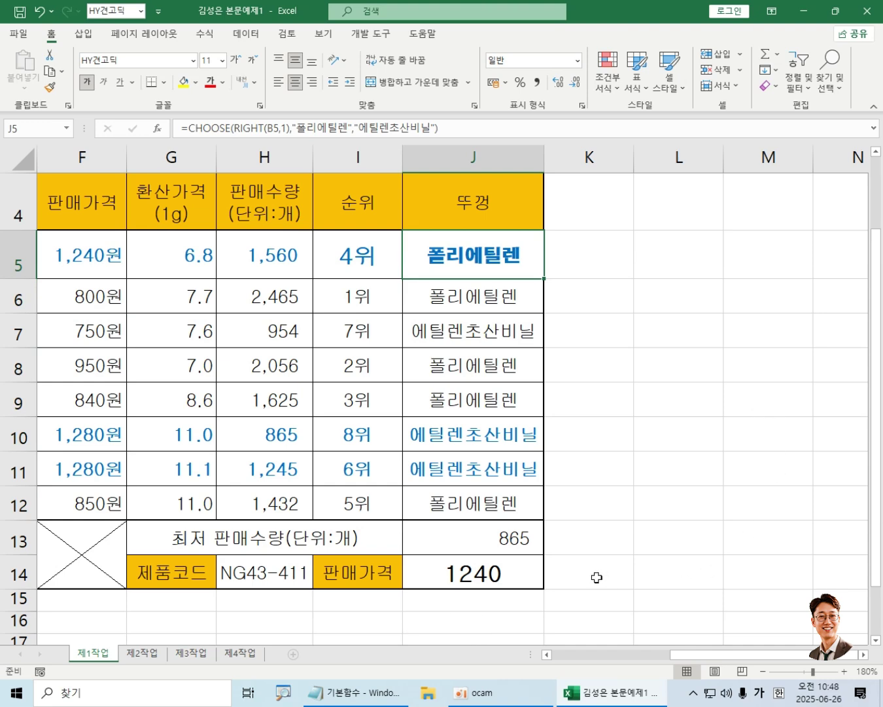
pyautogui.hscroll(-3, 746, 658)
pyautogui.hscroll(3, 746, 657)
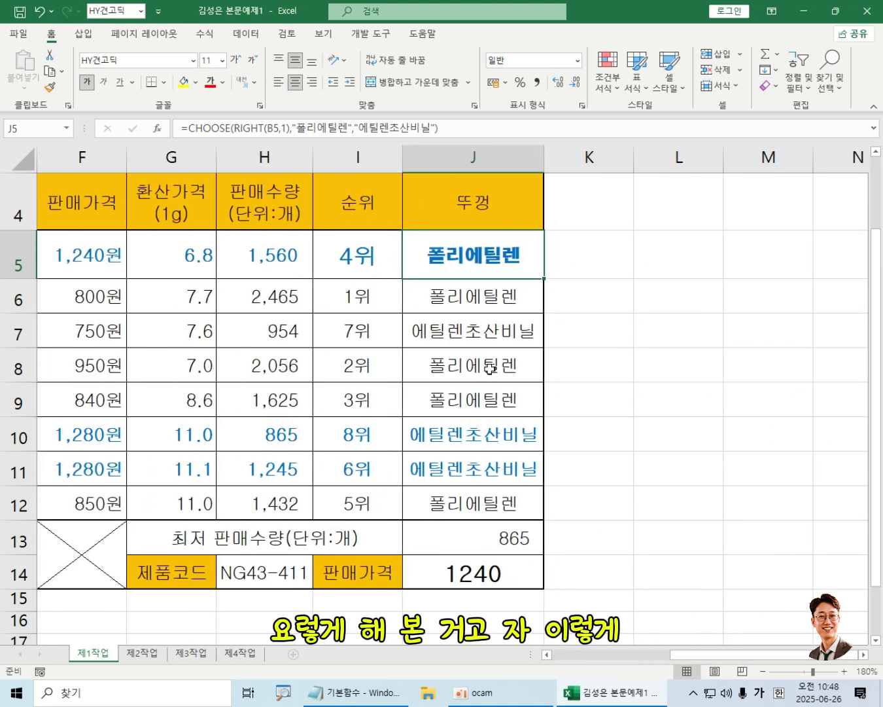
pyautogui.click(364, 265)
pyautogui.click(428, 256)
pyautogui.click(359, 257)
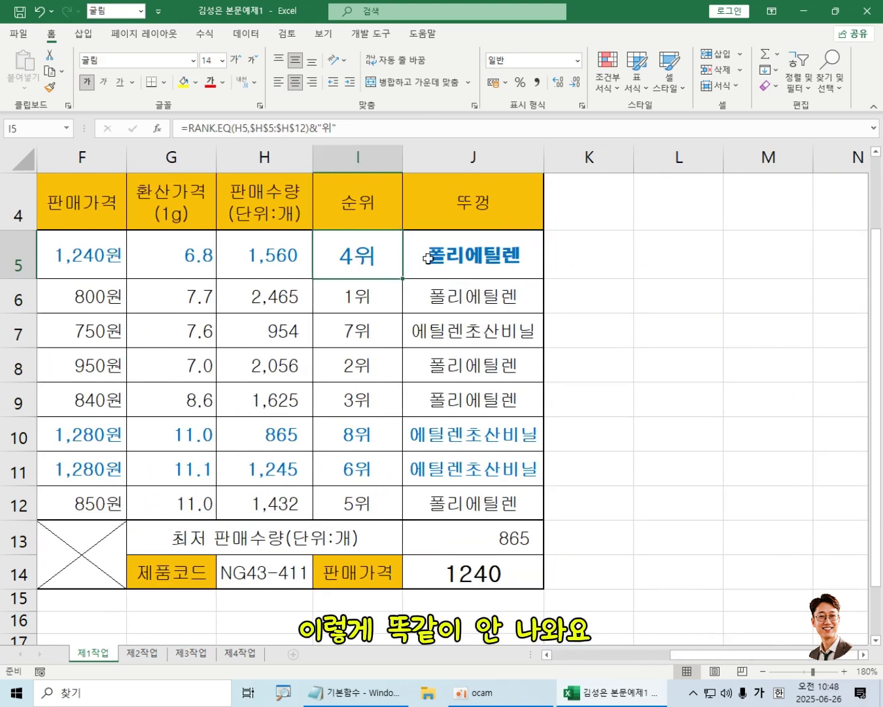
pyautogui.click(419, 255)
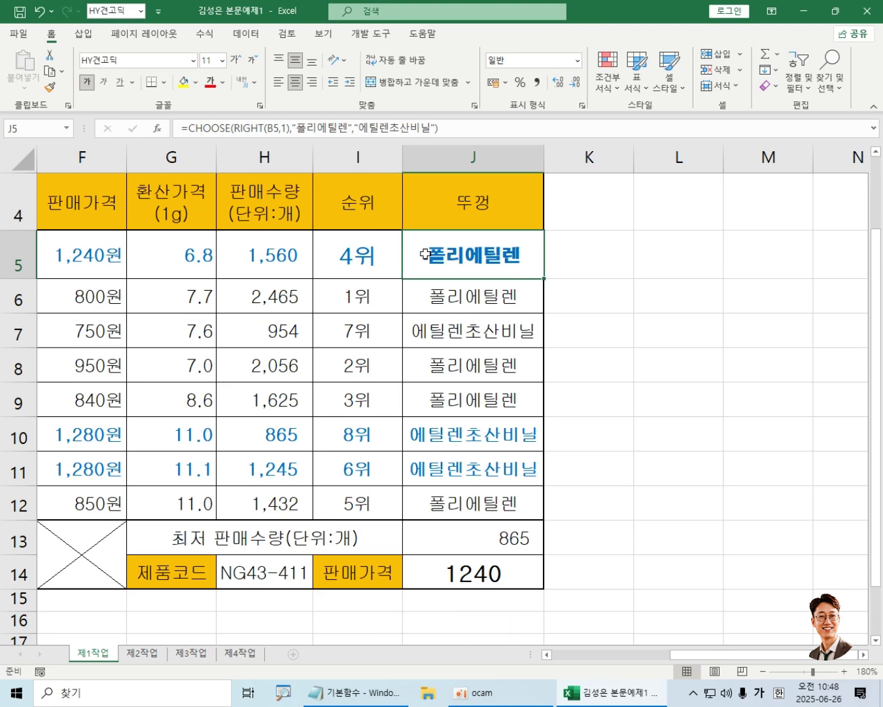
pyautogui.click(370, 255)
pyautogui.click(413, 256)
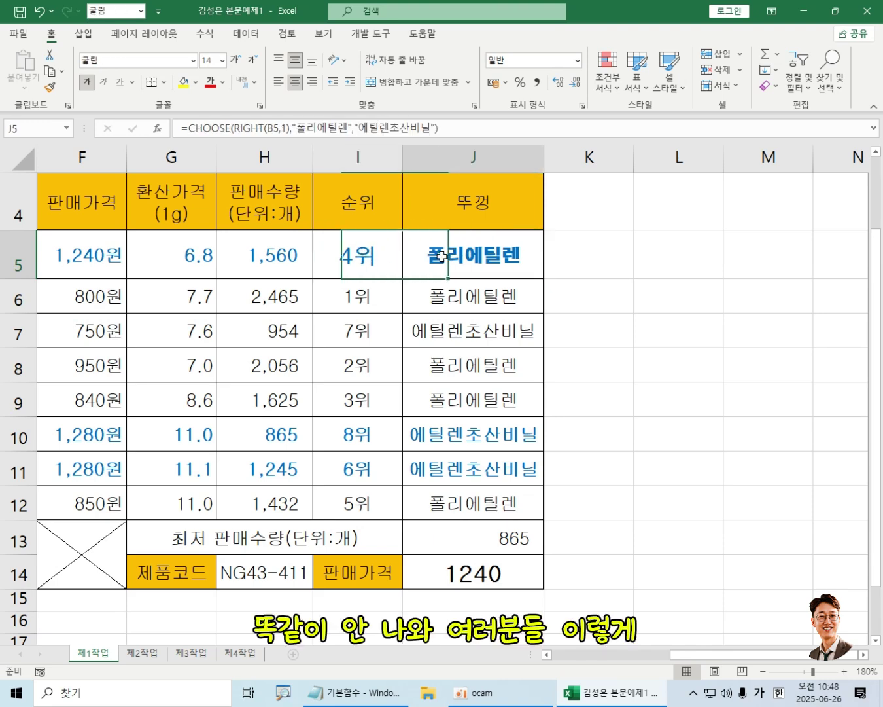
pyautogui.click(383, 257)
pyautogui.click(426, 259)
pyautogui.click(383, 256)
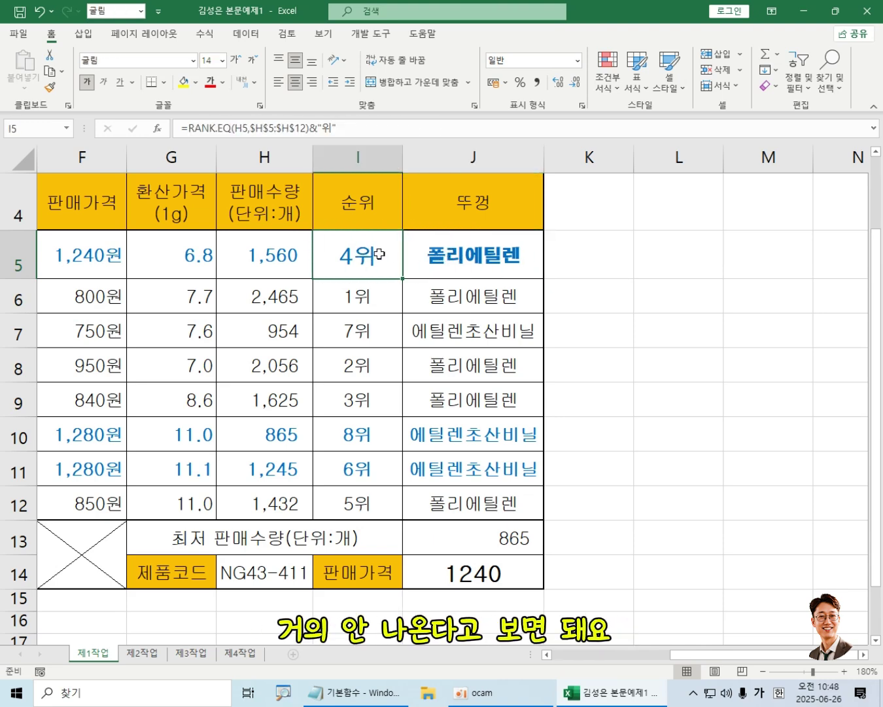
# - Examine the empty count cell E13 and the rows whose 용기 is 종이(외면) in column E
pyautogui.click(467, 269)
pyautogui.moveTo(753, 654); pyautogui.dragTo(634, 654)
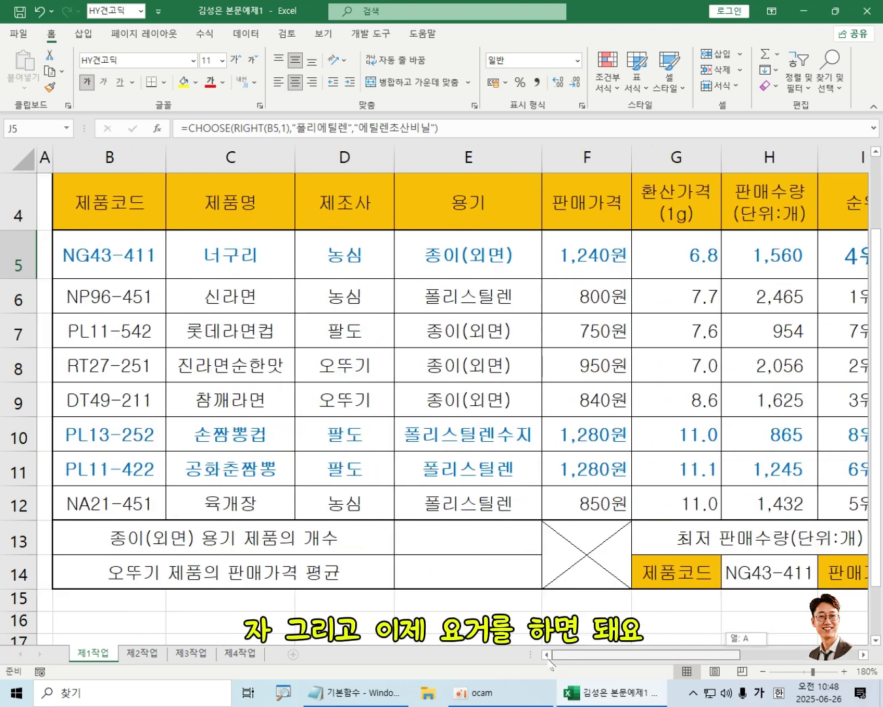
pyautogui.click(472, 537)
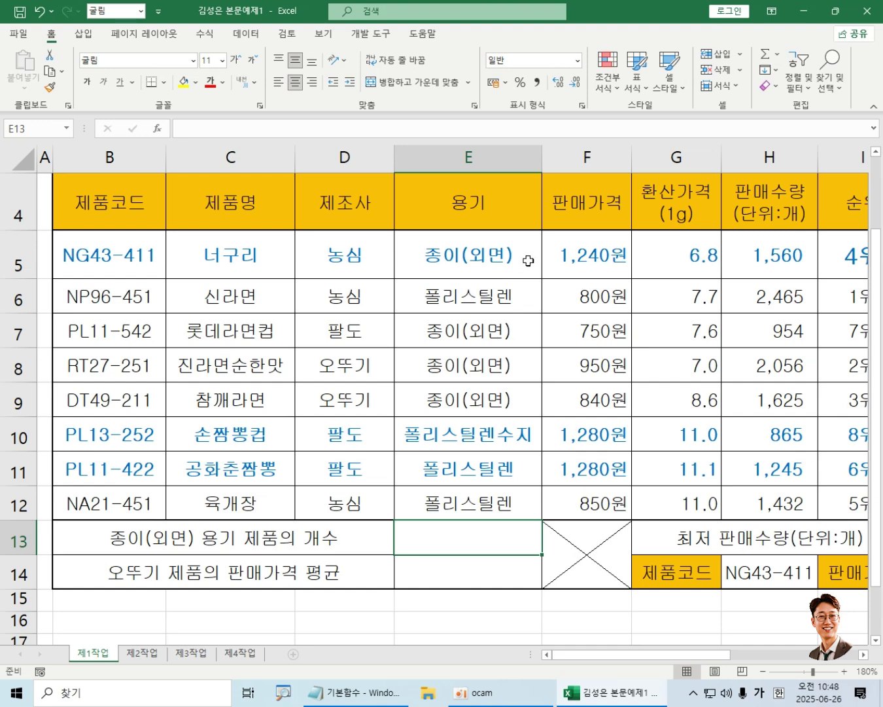
pyautogui.click(484, 260)
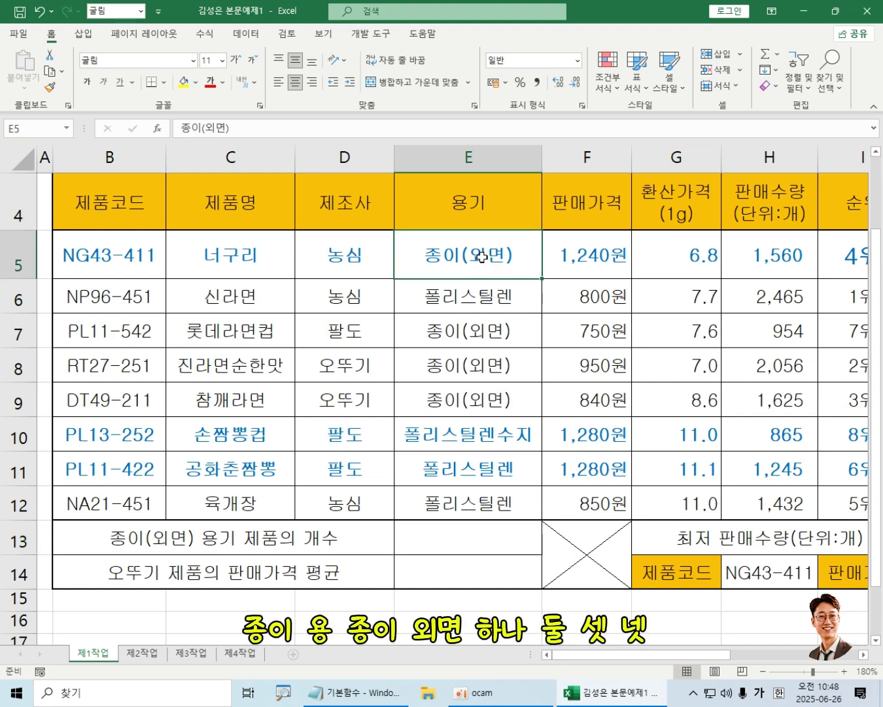
pyautogui.click(473, 332)
pyautogui.click(475, 356)
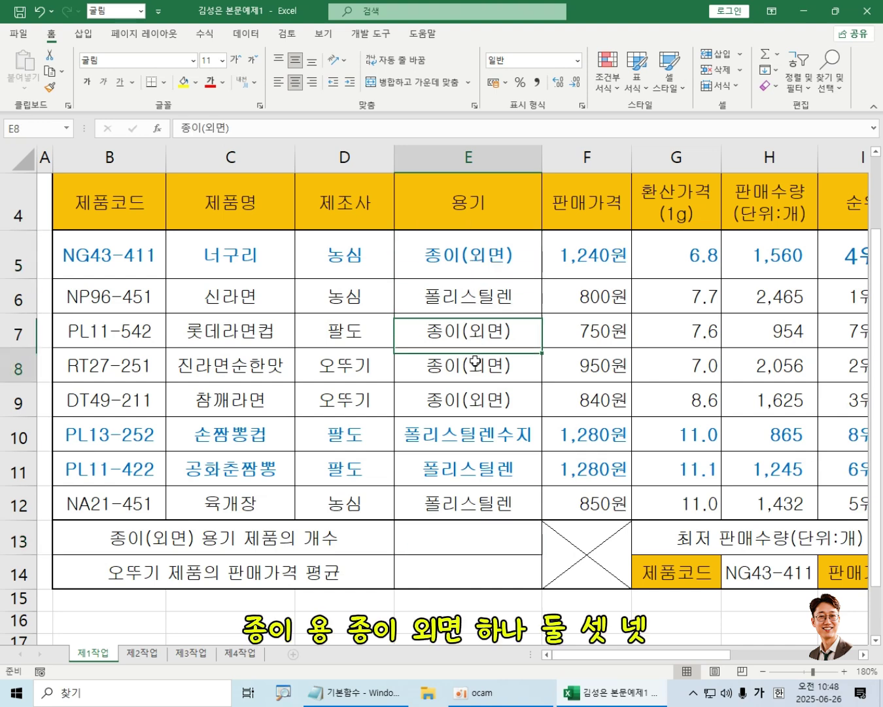
pyautogui.click(476, 396)
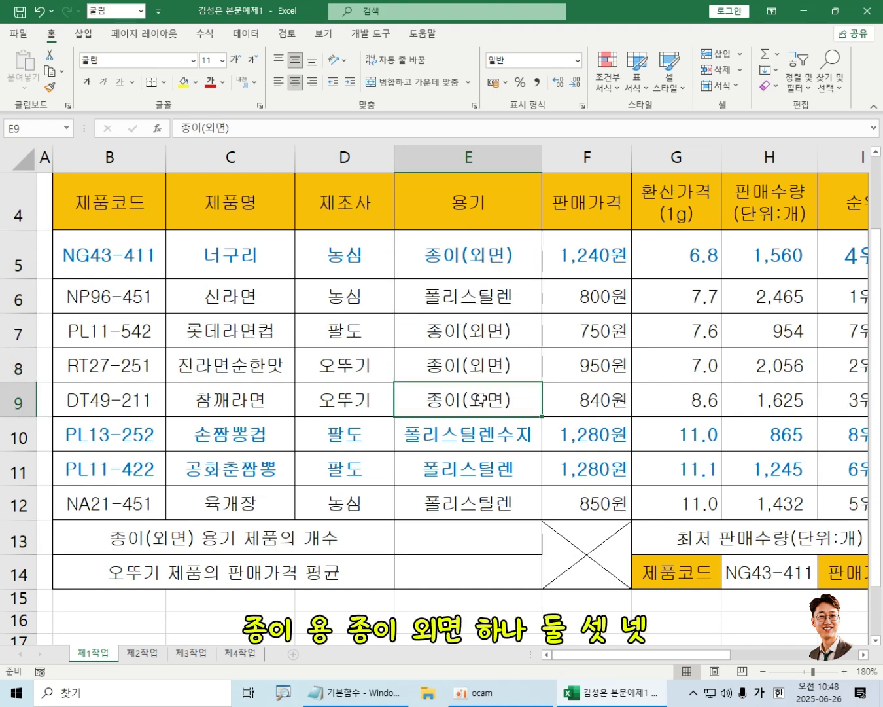
# - Format the empty cell E13 with a font size of 14 and bold
pyautogui.click(480, 533)
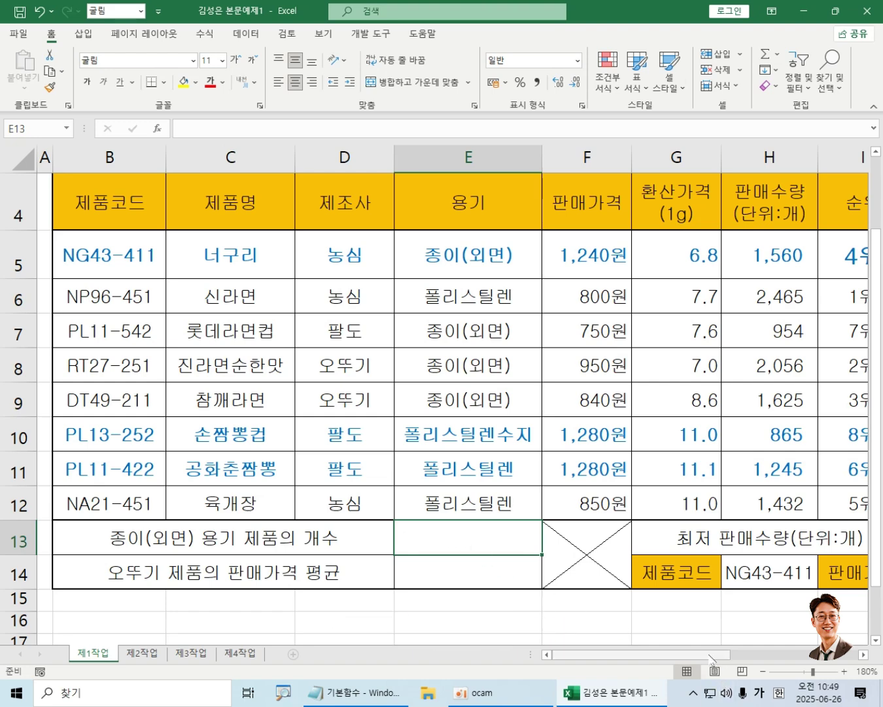
pyautogui.moveTo(713, 655); pyautogui.dragTo(687, 660)
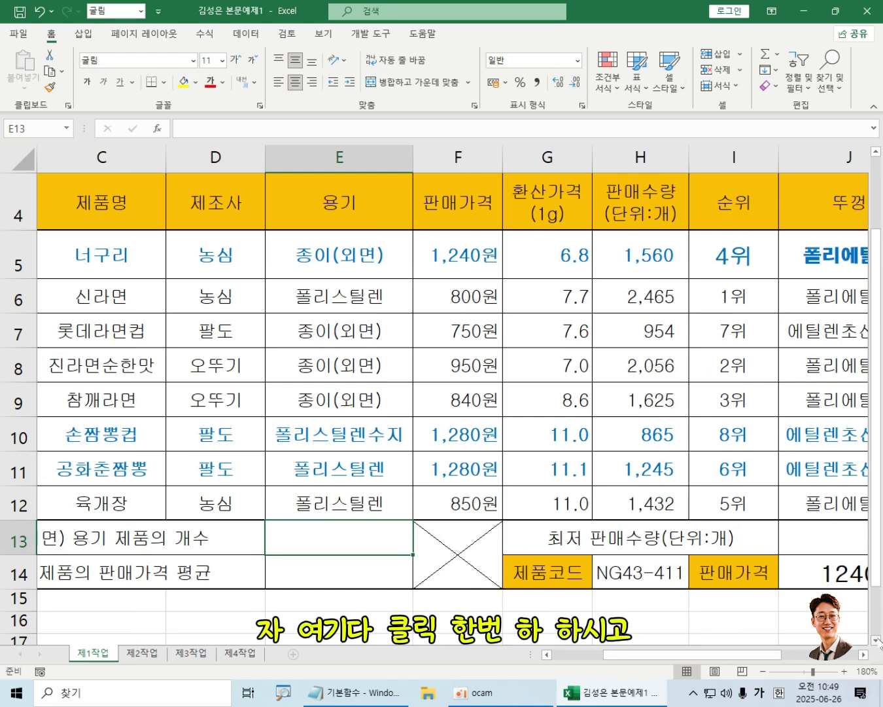
pyautogui.scroll(-2, 877, 641)
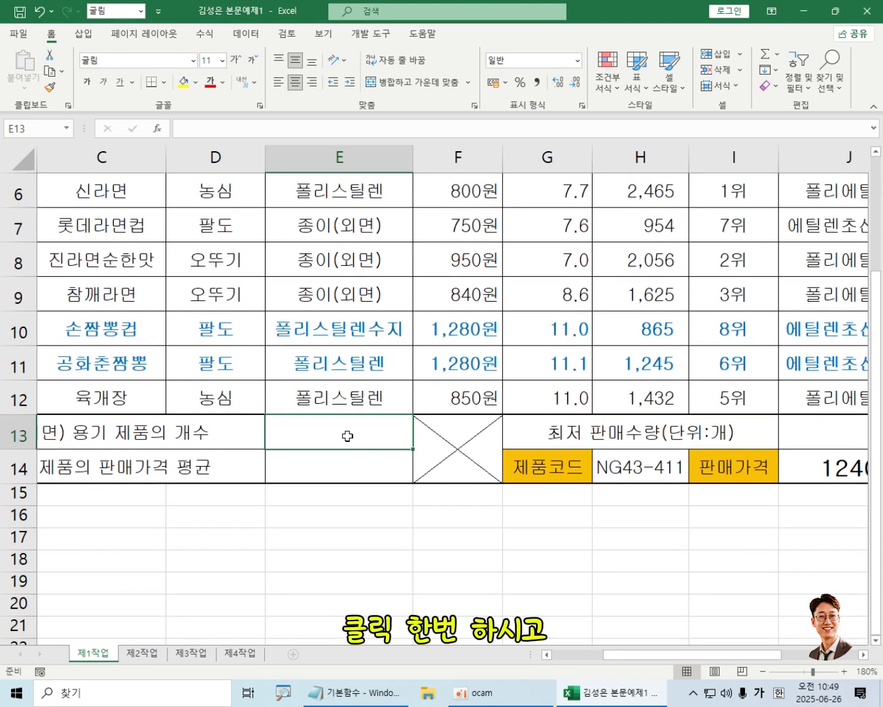
pyautogui.click(235, 59)
pyautogui.click(235, 58)
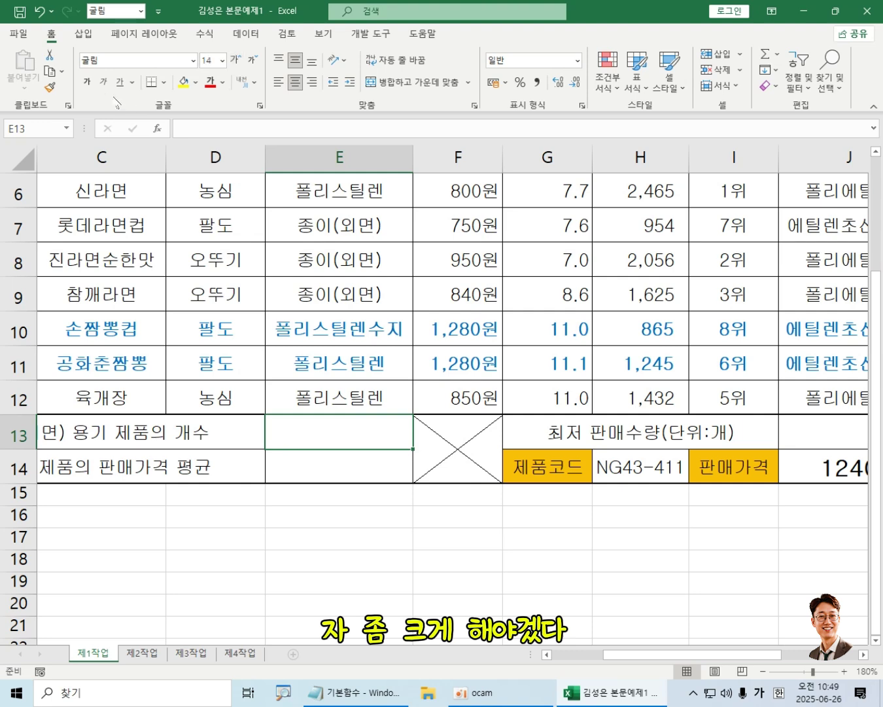
pyautogui.click(87, 81)
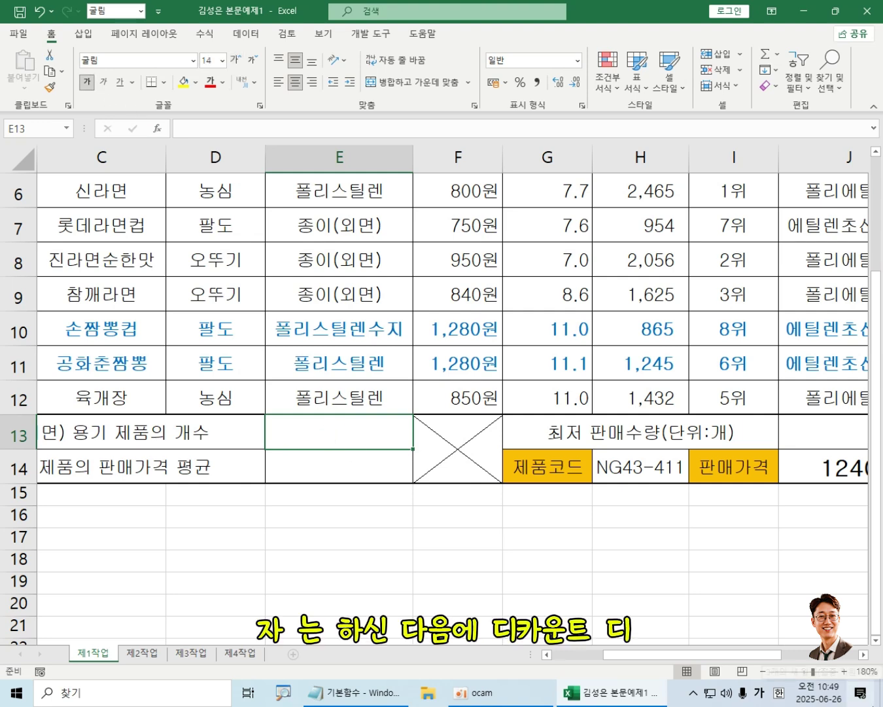
# - Begin a formula in E13 with =DC to count the 종이(외면) products
pyautogui.write('=')
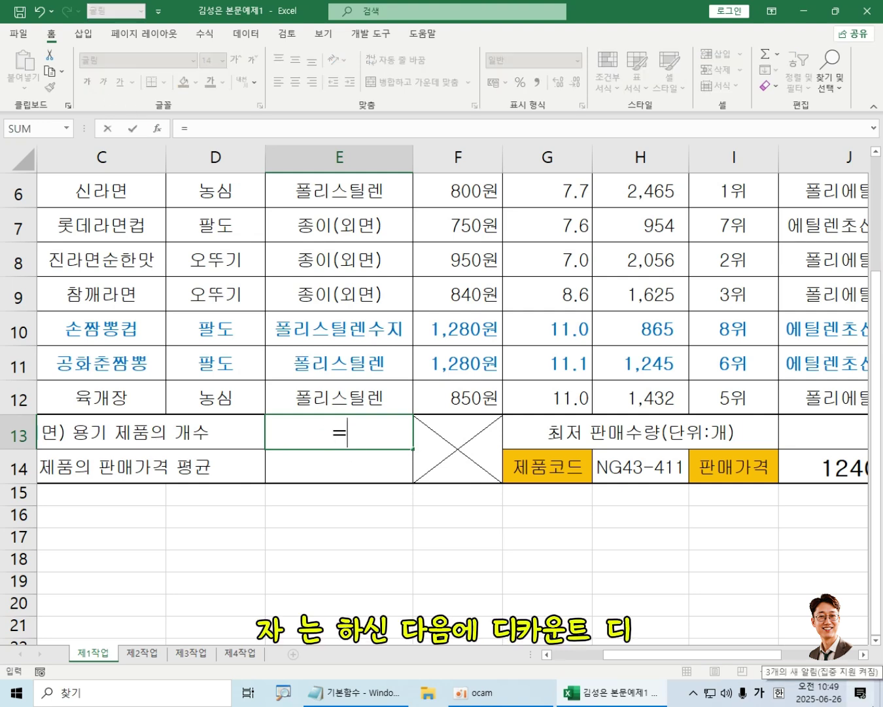
pyautogui.write('ㅇ')
pyautogui.press('BackSpace')
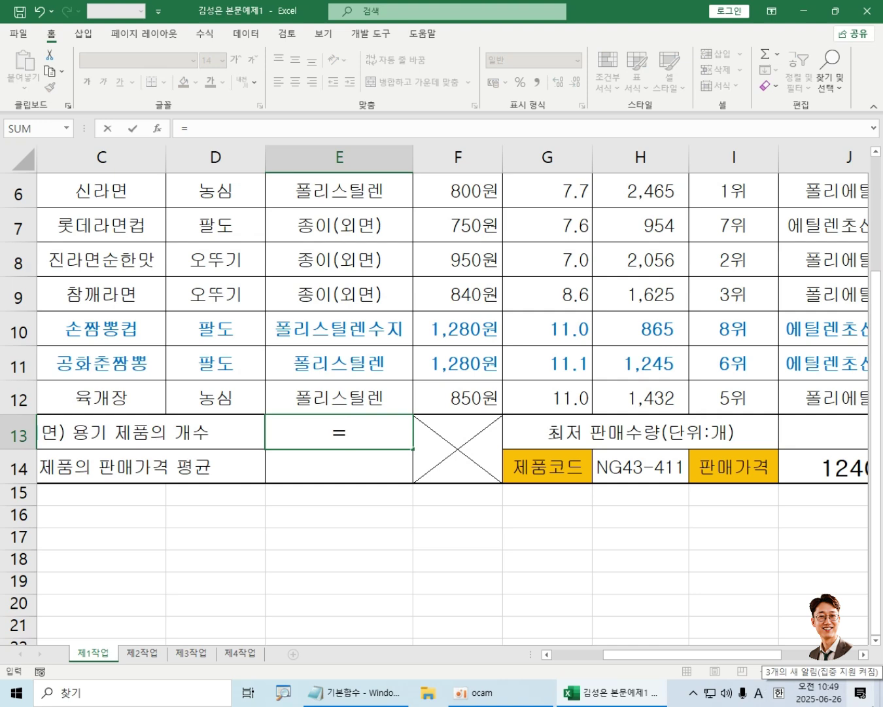
pyautogui.write('DC')
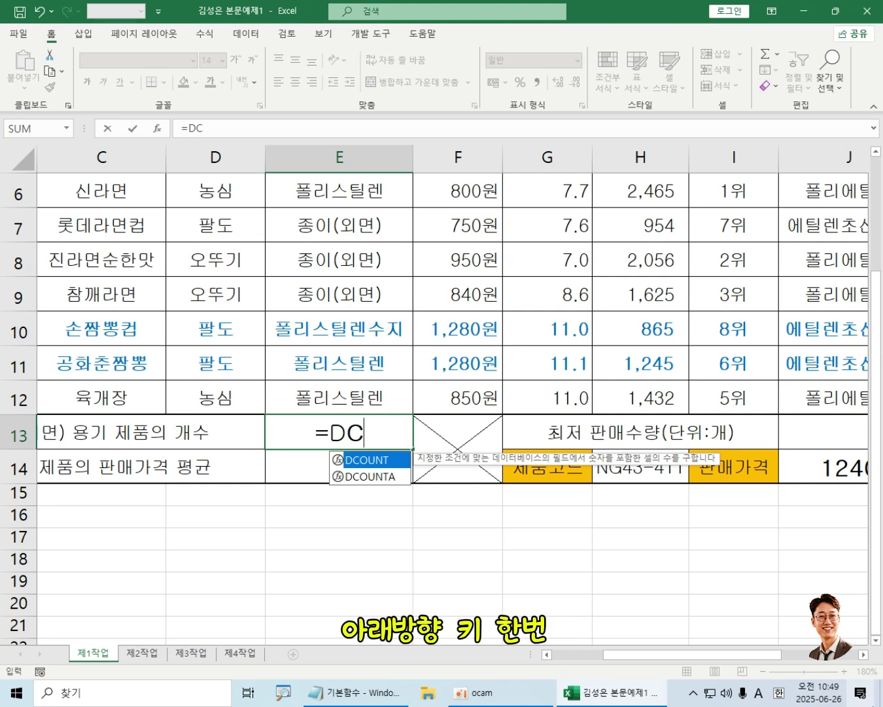
pyautogui.press('Left')
pyautogui.click(465, 429)
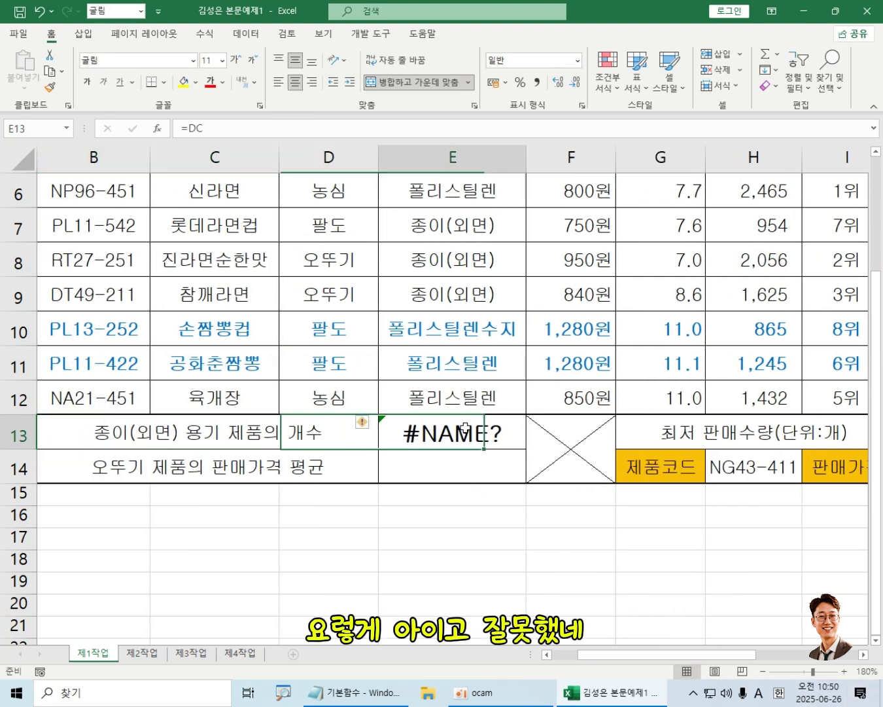
# - Reopen the incomplete formula in E13 and insert the DCOUNTA function into it
pyautogui.doubleClick(464, 427)
pyautogui.press('BackSpace')
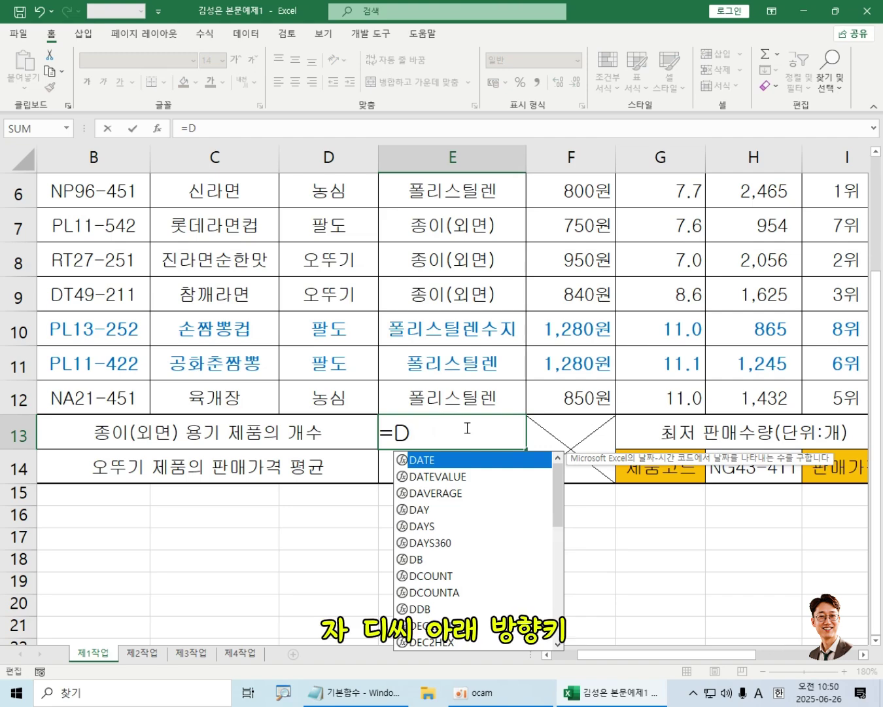
pyautogui.write('C')
pyautogui.press('Down')
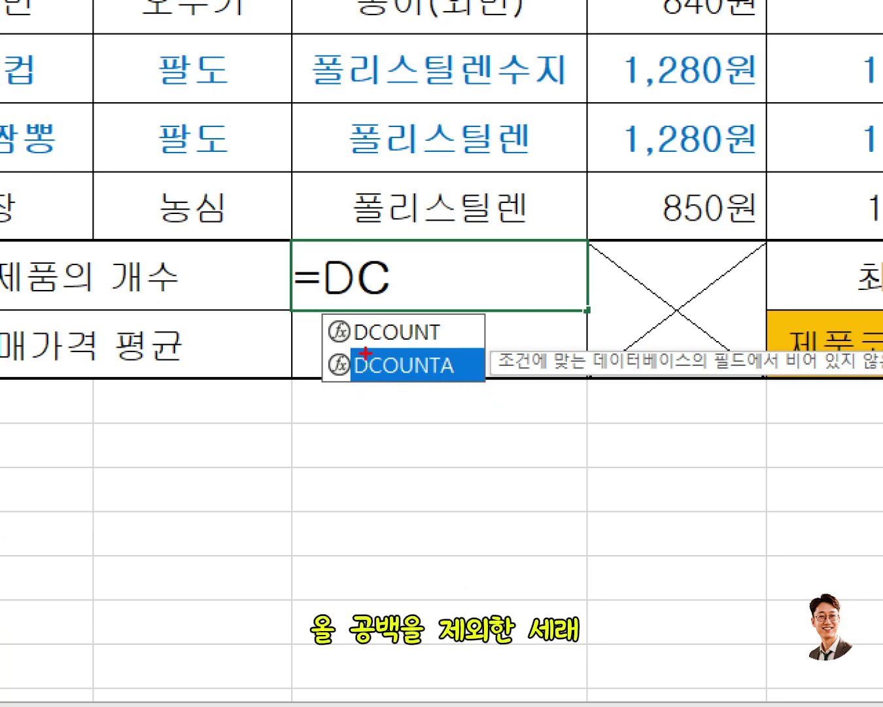
pyautogui.moveTo(347, 346)
pyautogui.mouseDown()
pyautogui.moveTo(404, 392)
pyautogui.moveTo(482, 389)
pyautogui.mouseUp()
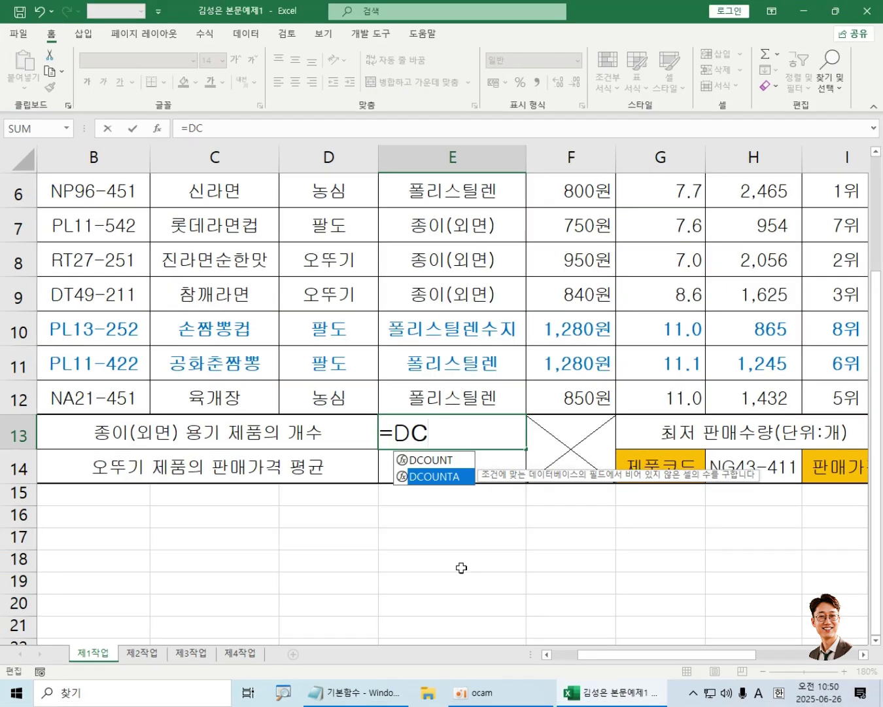
pyautogui.press('Tab')
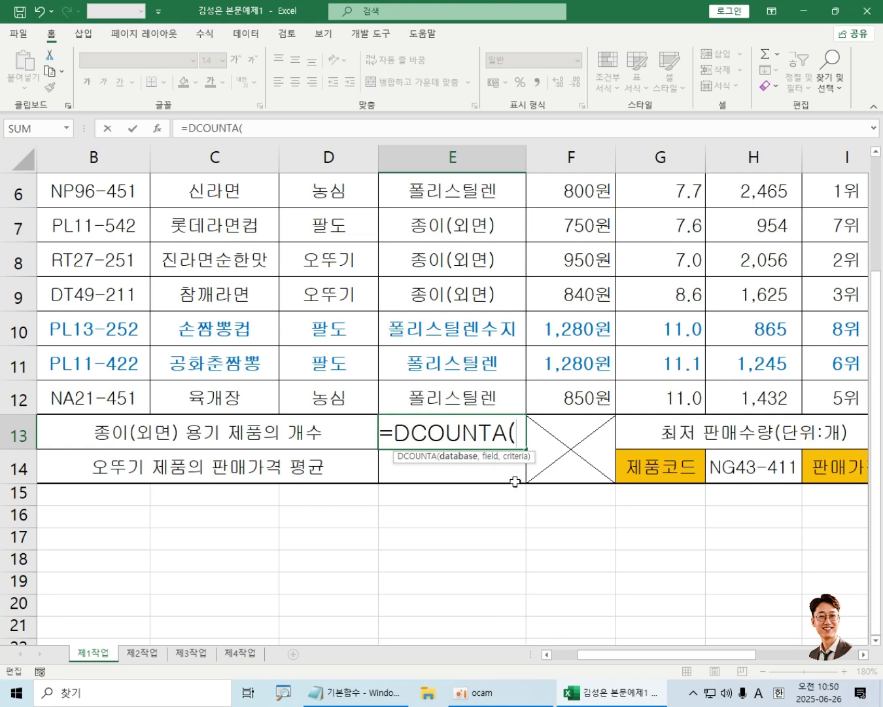
# - Set the DCOUNTA database argument to the whole table B4:J12, from the header row through the 뚜껑 column
pyautogui.moveTo(876, 535); pyautogui.dragTo(876, 451)
pyautogui.moveTo(882, 366); pyautogui.dragTo(881, 359)
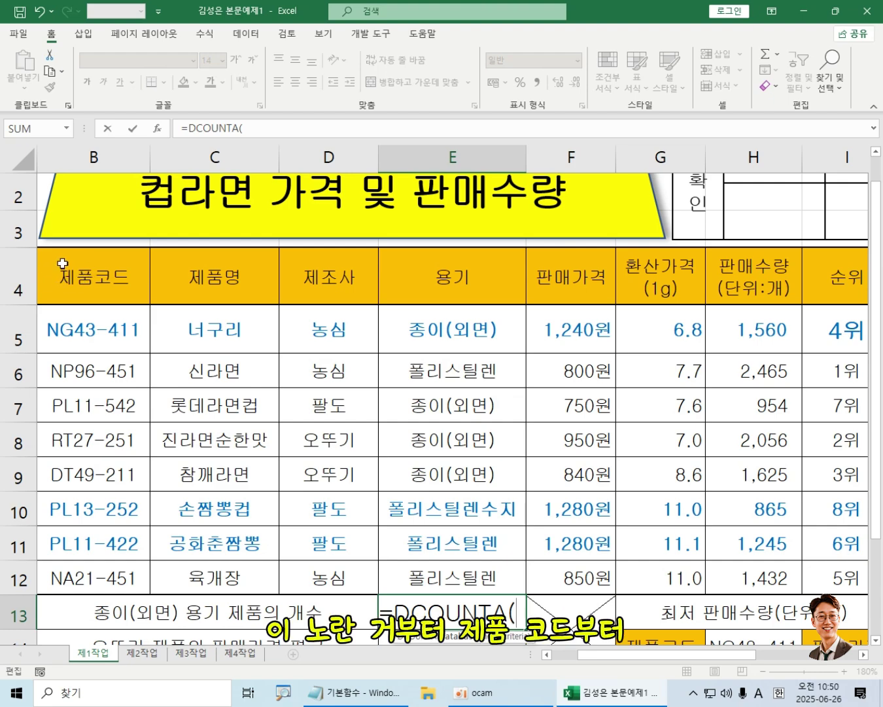
pyautogui.moveTo(63, 263); pyautogui.dragTo(653, 579)
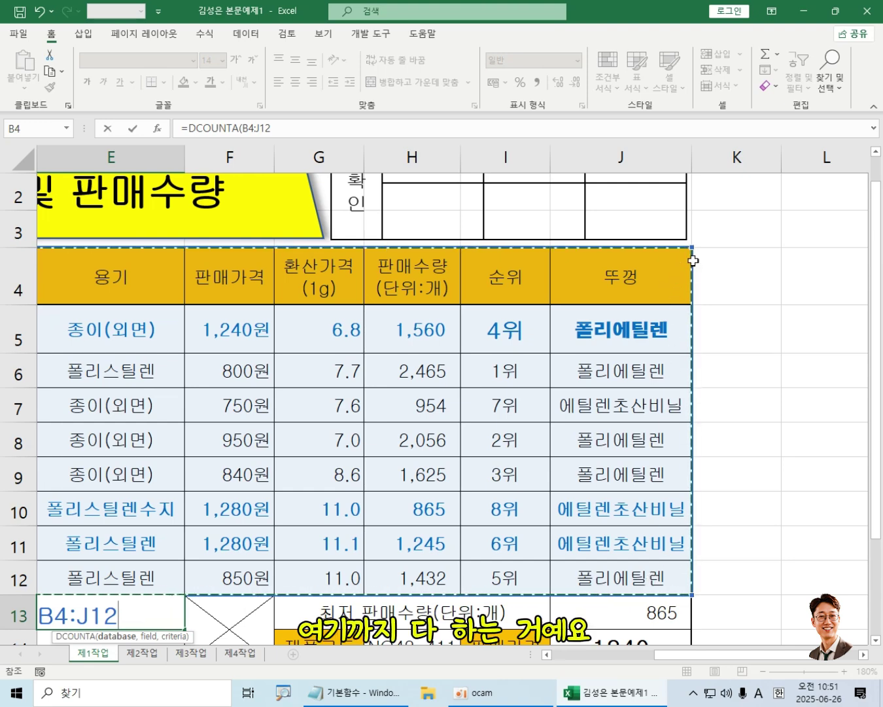
pyautogui.click(488, 700)
pyautogui.click(488, 701)
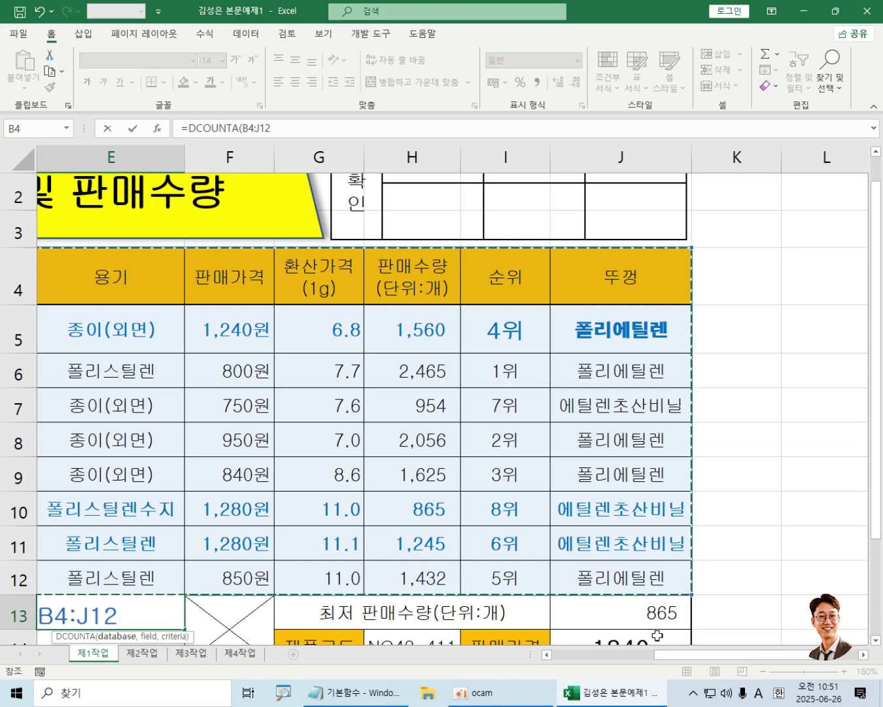
pyautogui.moveTo(877, 380); pyautogui.dragTo(877, 389)
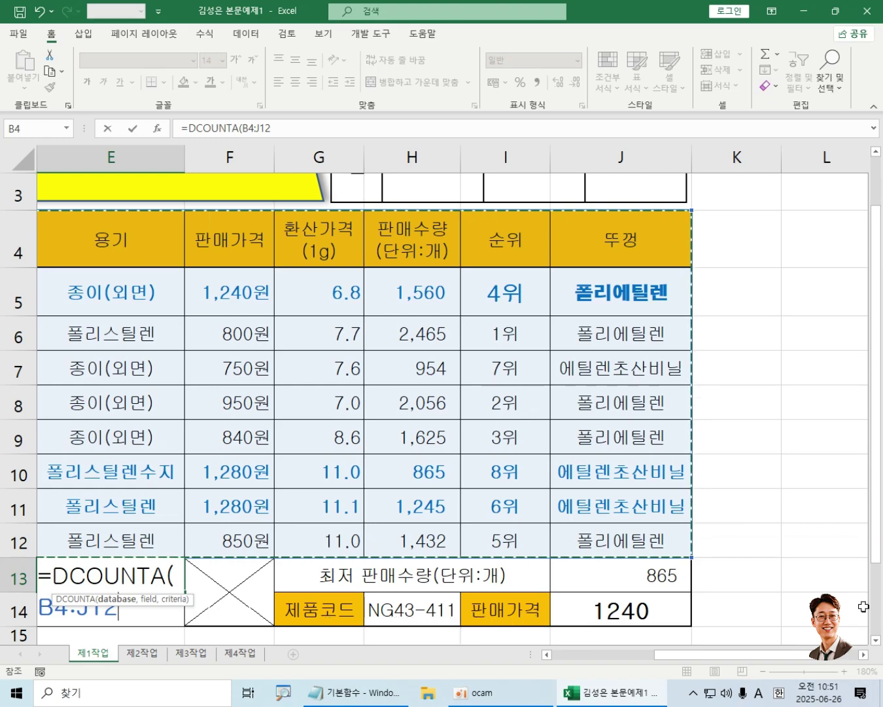
pyautogui.scroll(-1, 809, 634)
pyautogui.moveTo(778, 655); pyautogui.dragTo(627, 658)
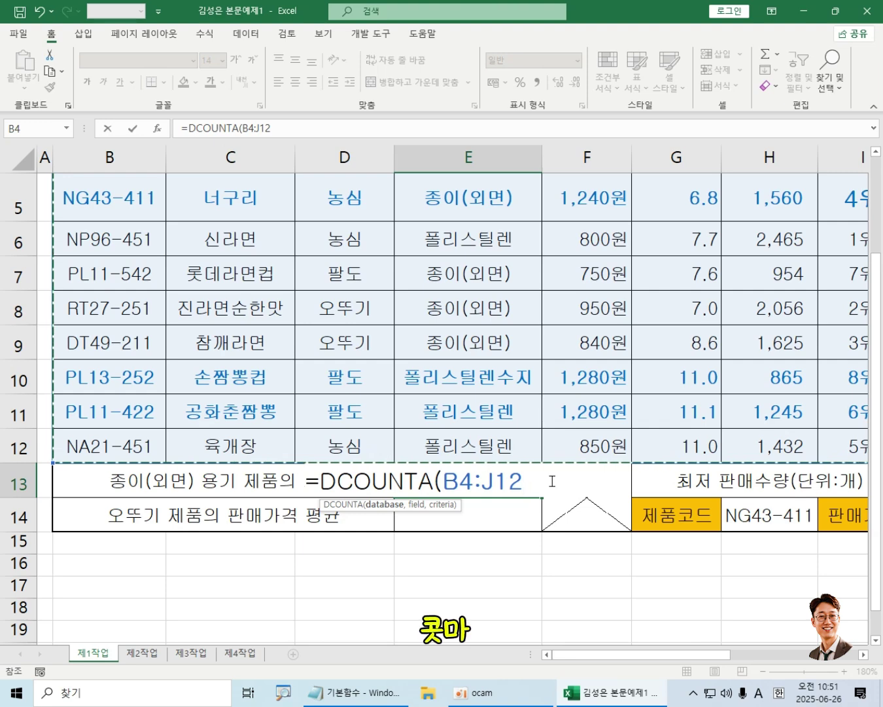
pyautogui.write(',')
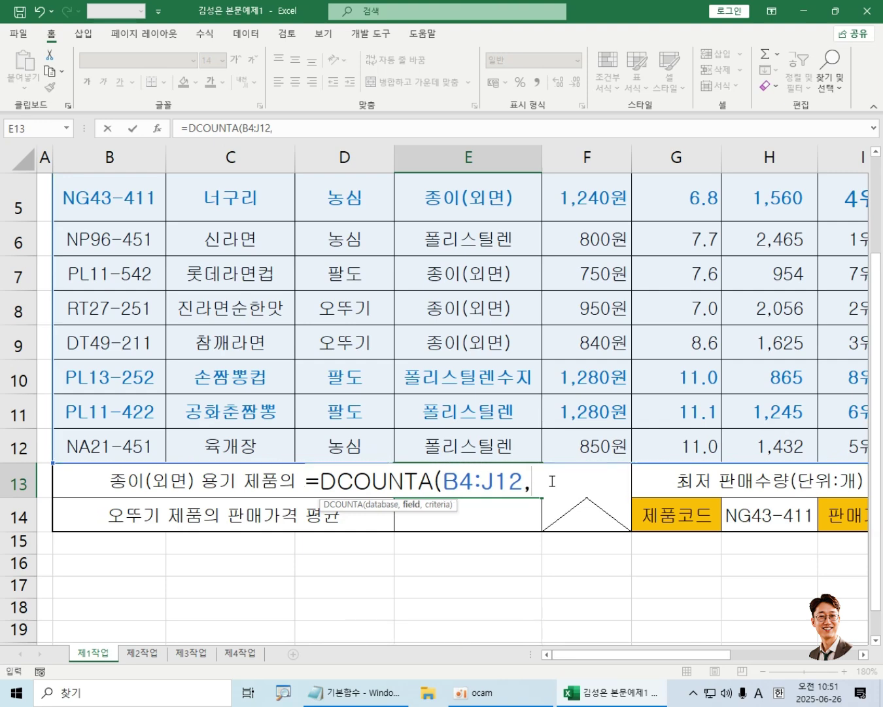
# - Use the 용기 header cell E4 as the DCOUNTA field argument
pyautogui.moveTo(875, 432); pyautogui.dragTo(875, 413)
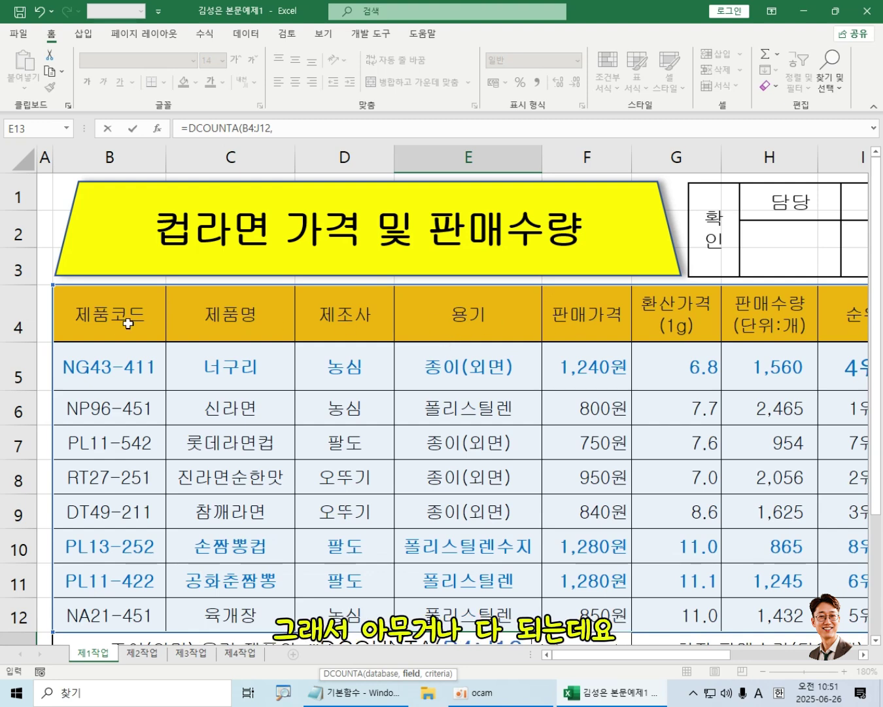
pyautogui.click(488, 316)
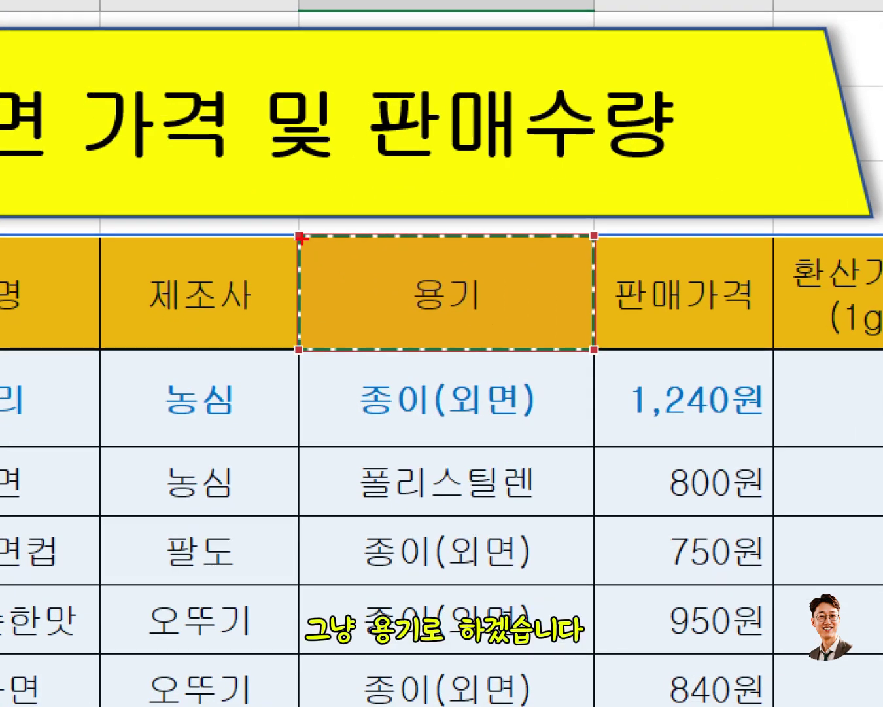
pyautogui.moveTo(300, 237); pyautogui.dragTo(587, 347)
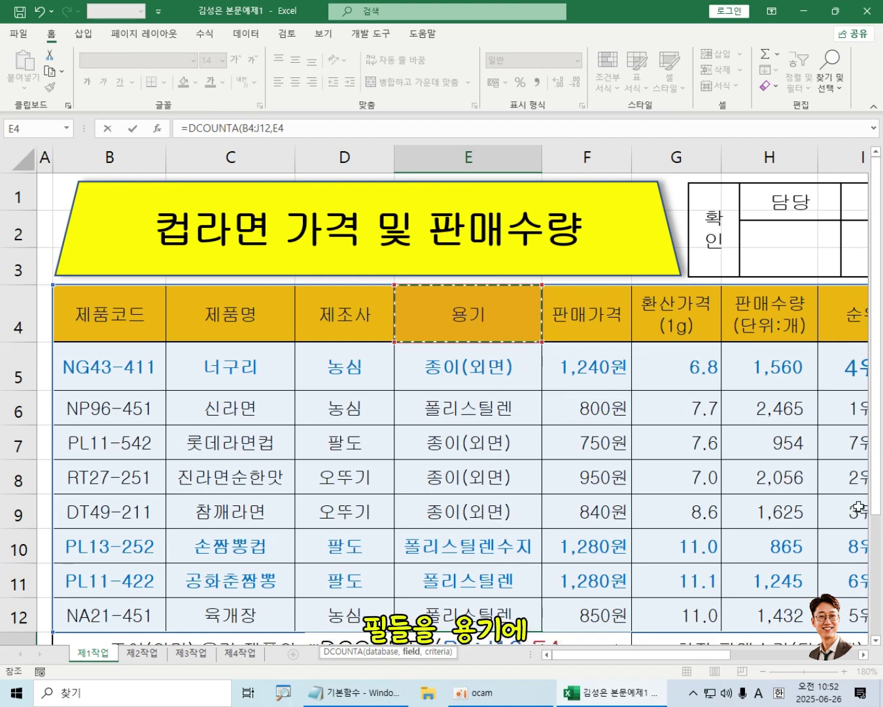
pyautogui.moveTo(877, 337); pyautogui.dragTo(877, 457)
pyautogui.write(',')
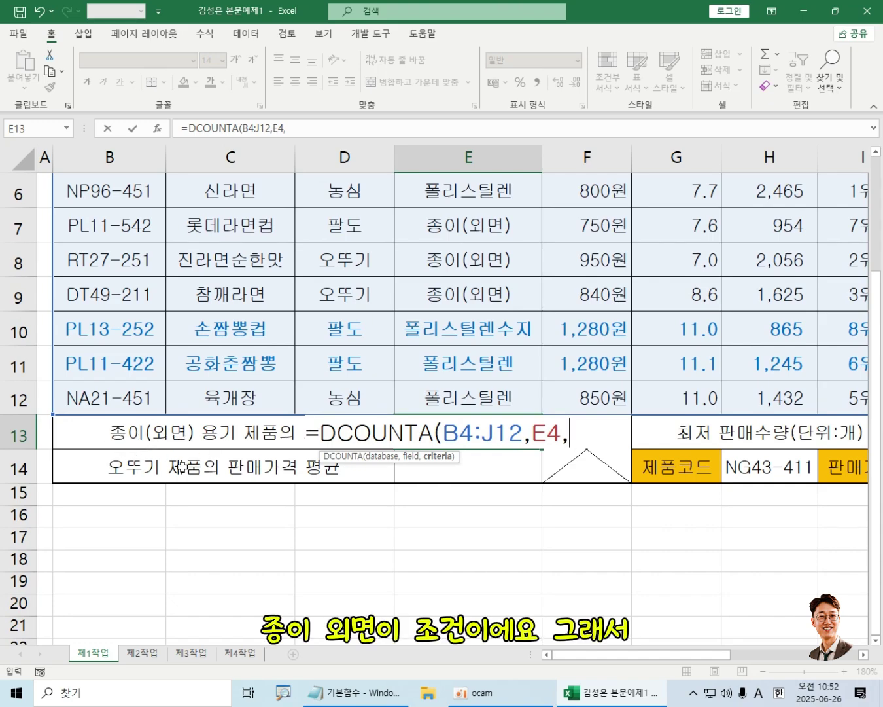
# - Set the DCOUNTA criteria to E4:E5, the 용기 header with its 종이(외면) entry, and review the three arguments
pyautogui.scroll(2, 636, 354)
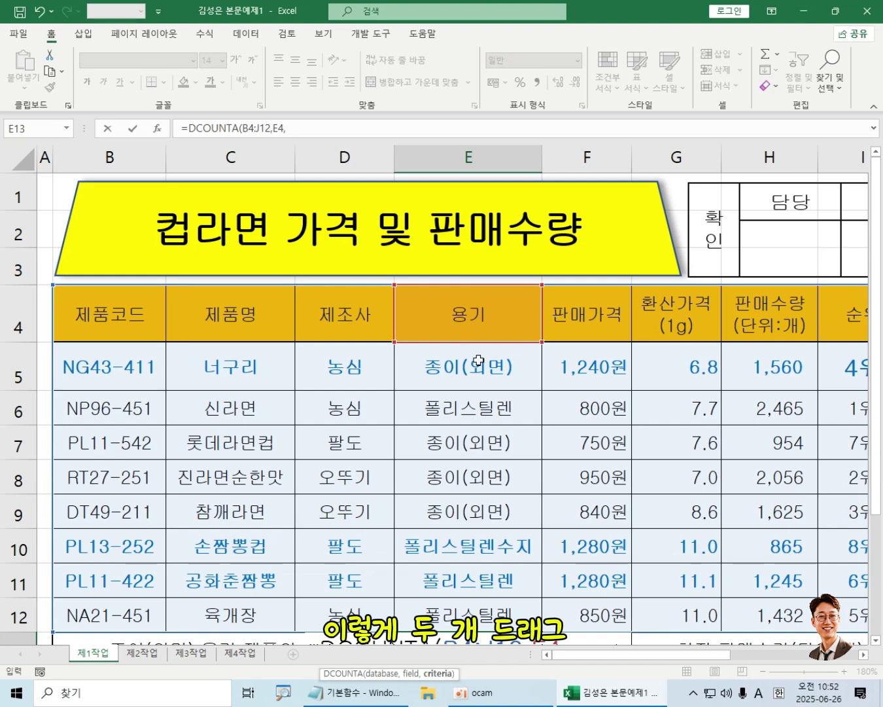
pyautogui.moveTo(469, 311); pyautogui.dragTo(470, 367)
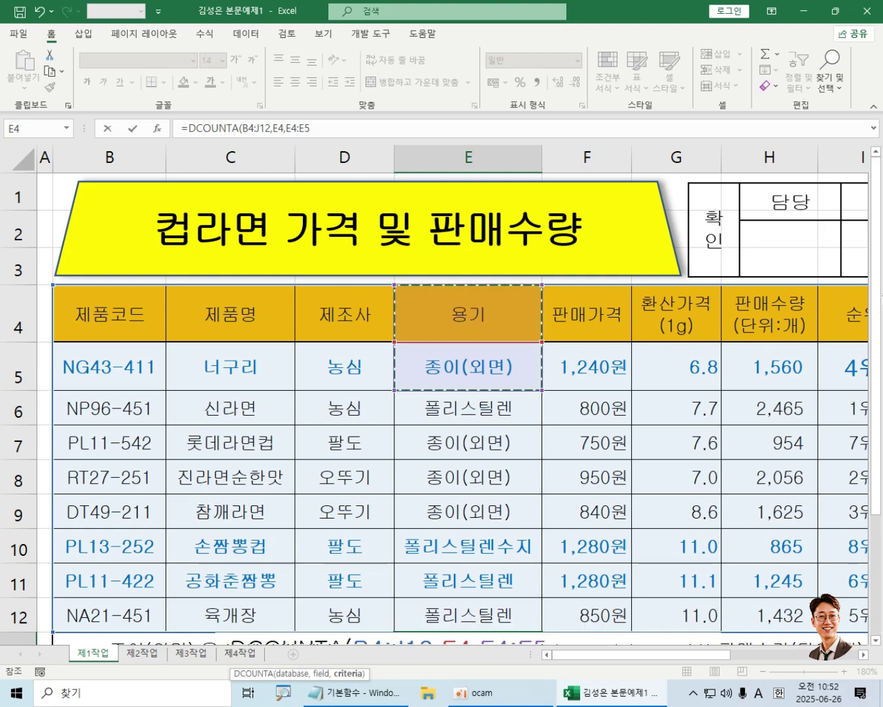
pyautogui.scroll(-2, 769, 438)
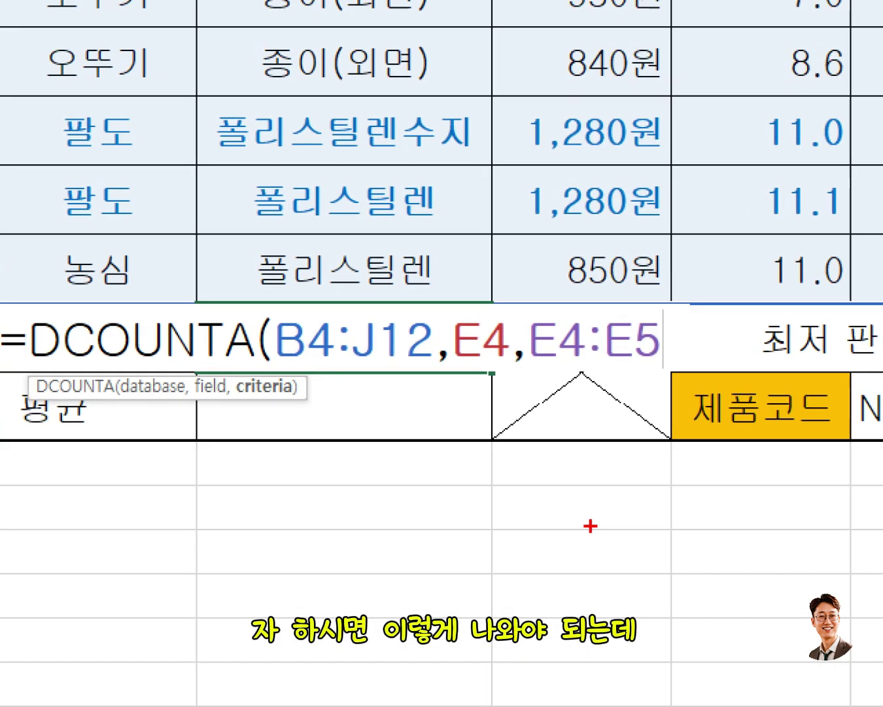
pyautogui.moveTo(281, 367)
pyautogui.mouseDown()
pyautogui.moveTo(424, 372)
pyautogui.moveTo(498, 358)
pyautogui.mouseUp()
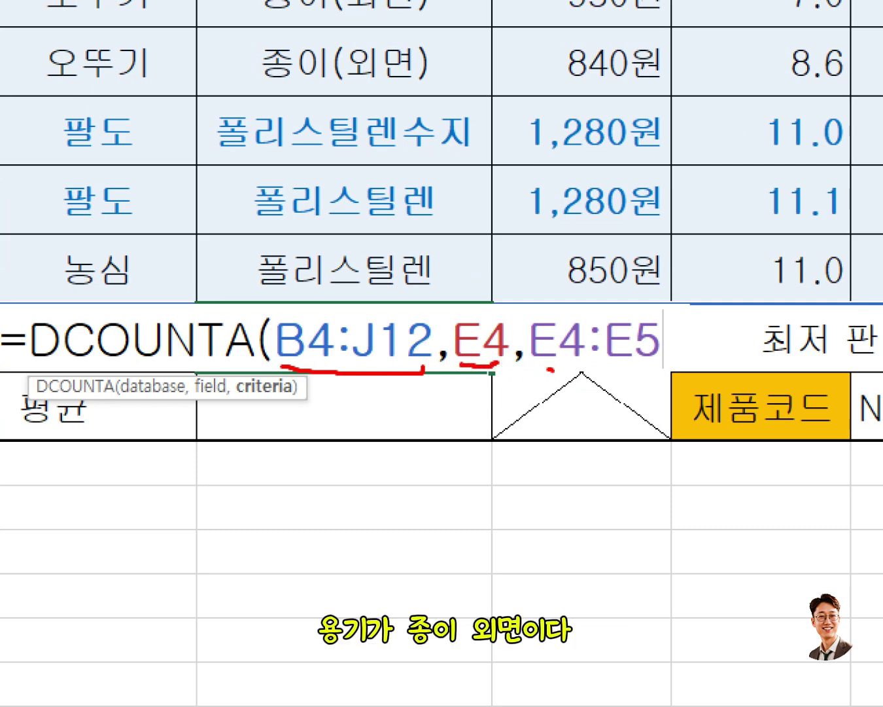
pyautogui.moveTo(548, 369)
pyautogui.mouseDown()
pyautogui.moveTo(631, 382)
pyautogui.moveTo(662, 366)
pyautogui.mouseUp()
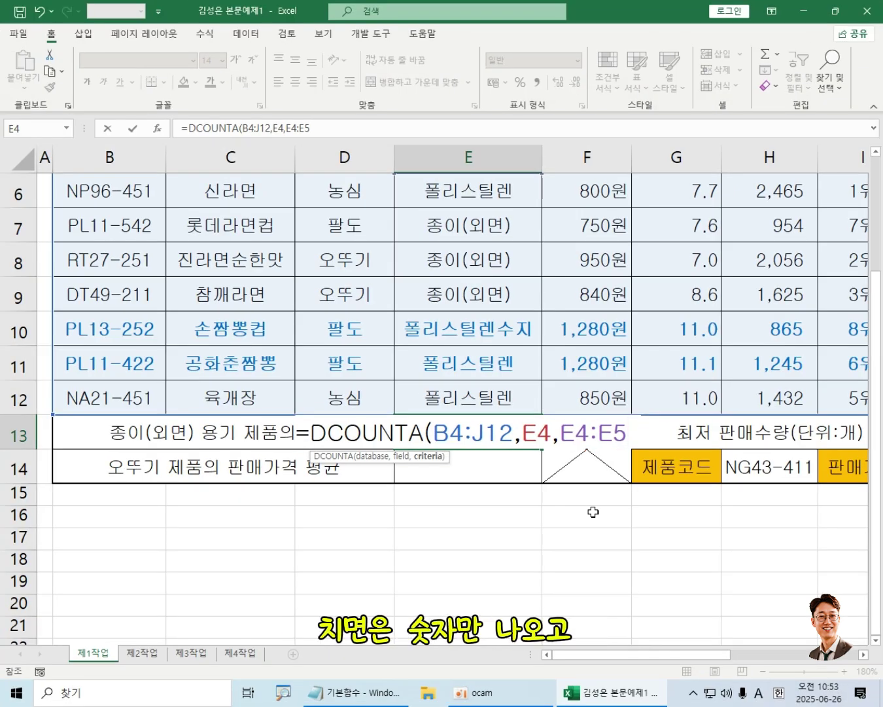
# - Close the DCOUNTA function in E13, join the text "개" to it with &, and enter the formula
pyautogui.write(') &')
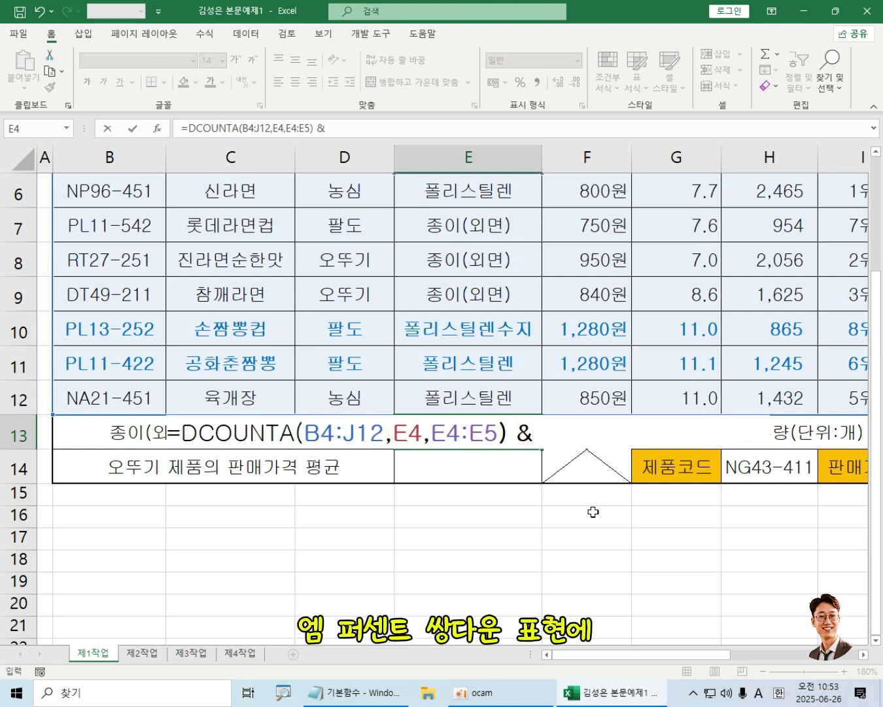
pyautogui.write(' "')
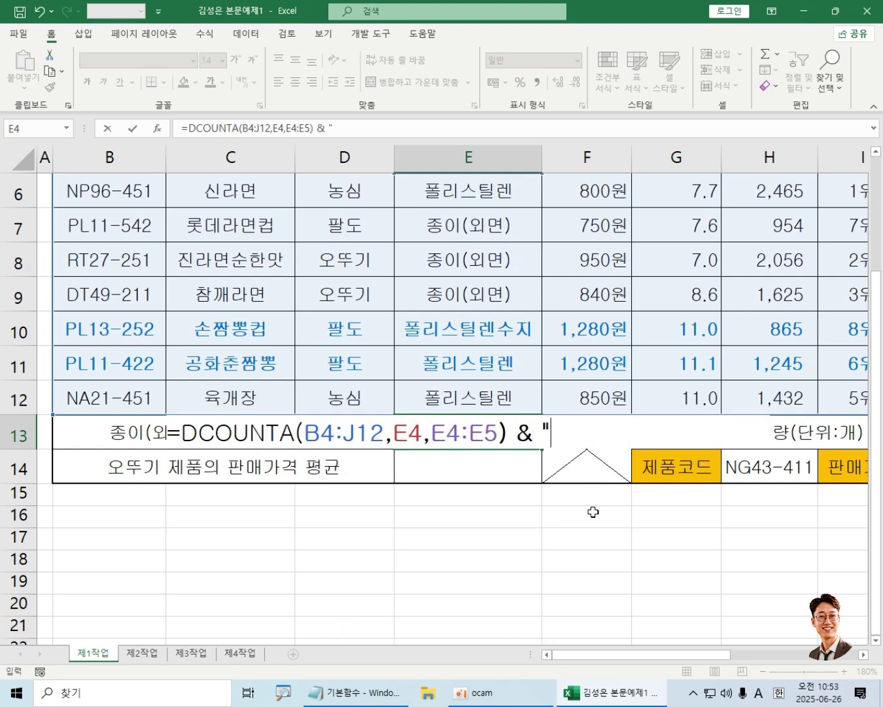
pyautogui.write('RO')
pyautogui.press('BackSpace')
pyautogui.press('BackSpace')
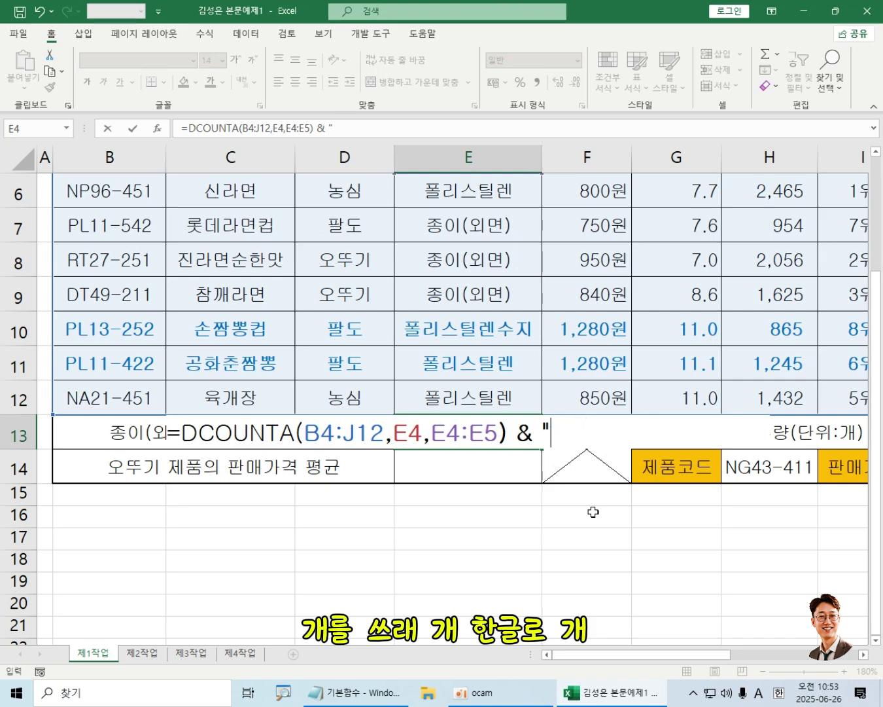
pyautogui.press('Hangul')
pyautogui.write('ㄱㅐ"')
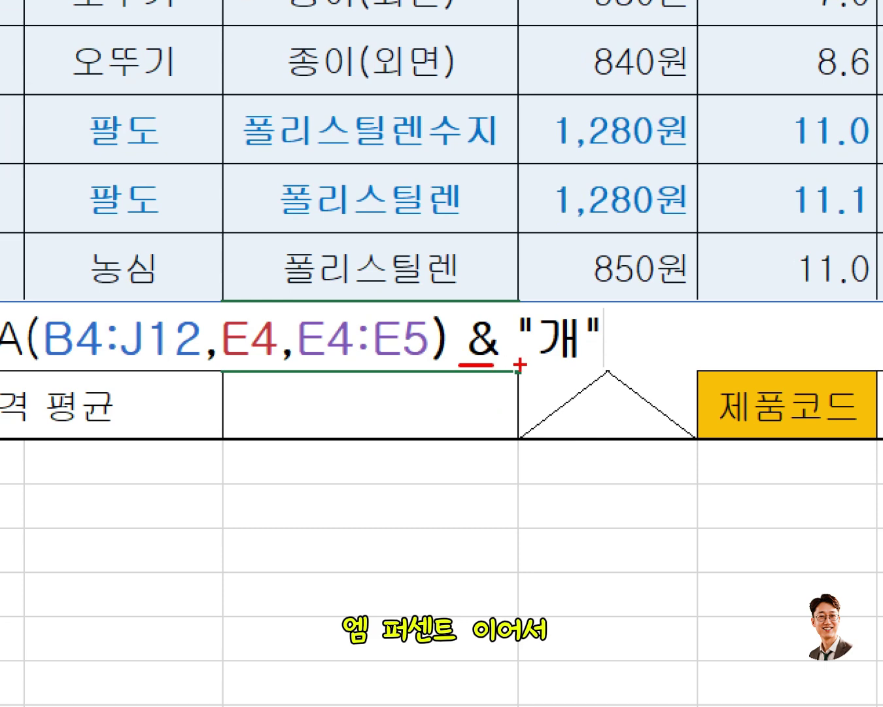
pyautogui.moveTo(519, 361); pyautogui.dragTo(603, 360)
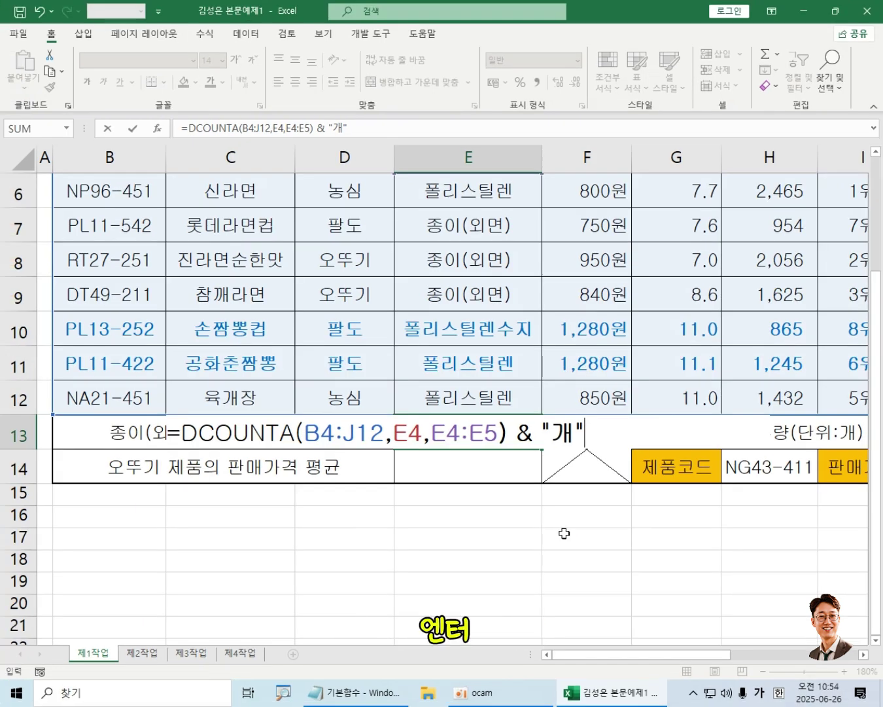
pyautogui.press('Return')
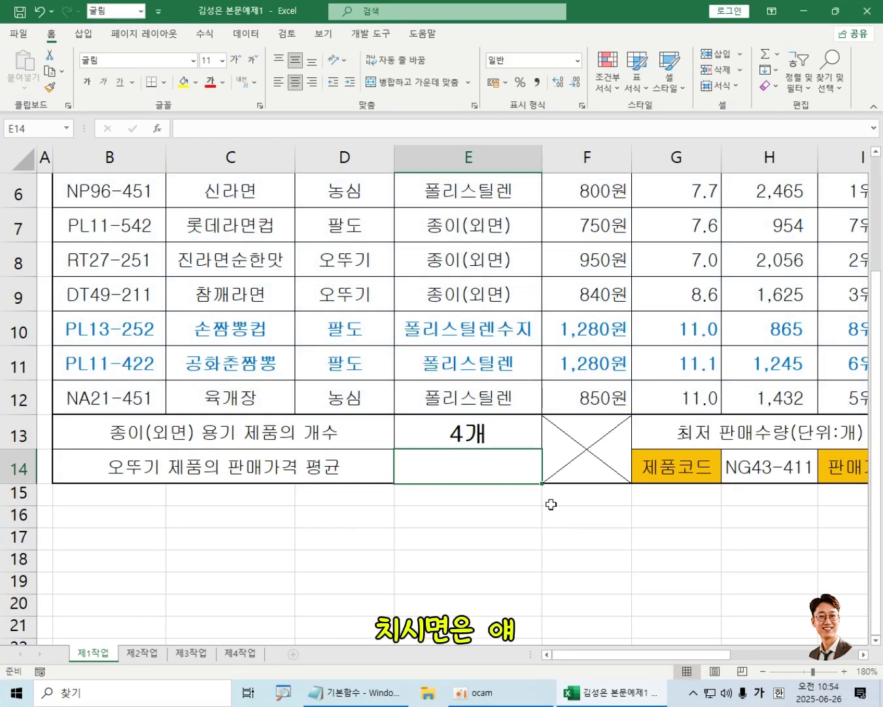
# - Check the E13 count against the 종이(외면) entries in the 용기 column
pyautogui.click(487, 437)
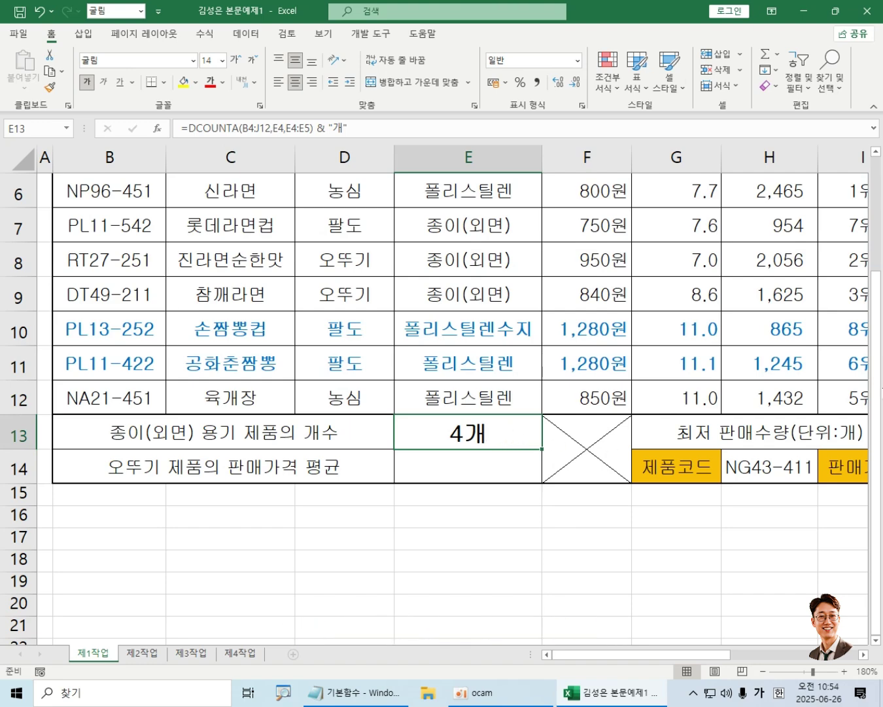
pyautogui.scroll(3, 516, 350)
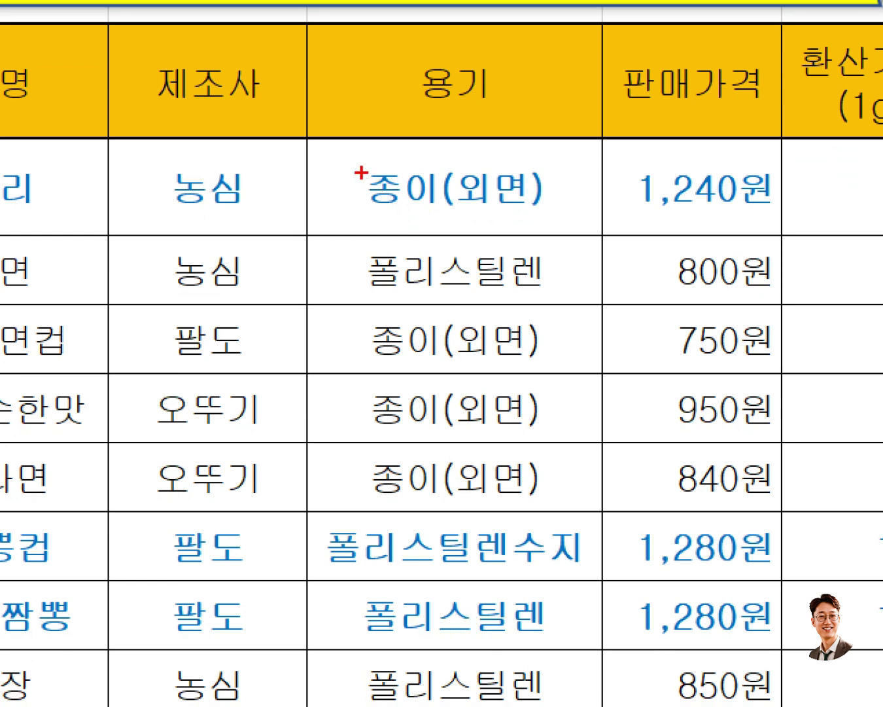
pyautogui.moveTo(360, 172); pyautogui.dragTo(530, 229)
pyautogui.moveTo(344, 312)
pyautogui.mouseDown()
pyautogui.moveTo(571, 486)
pyautogui.moveTo(579, 511)
pyautogui.mouseUp()
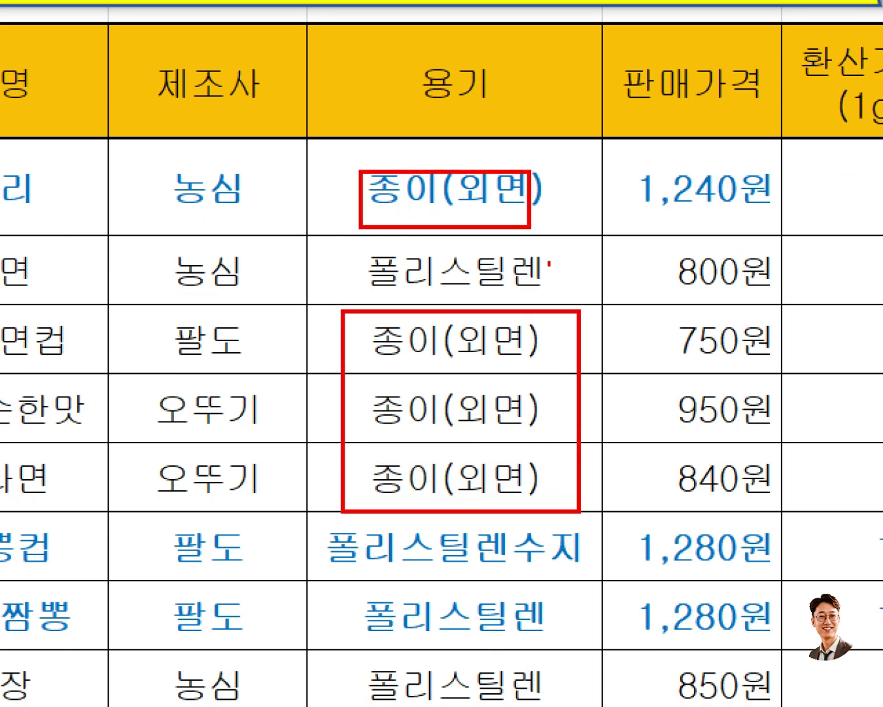
pyautogui.click(499, 200)
pyautogui.click(496, 356)
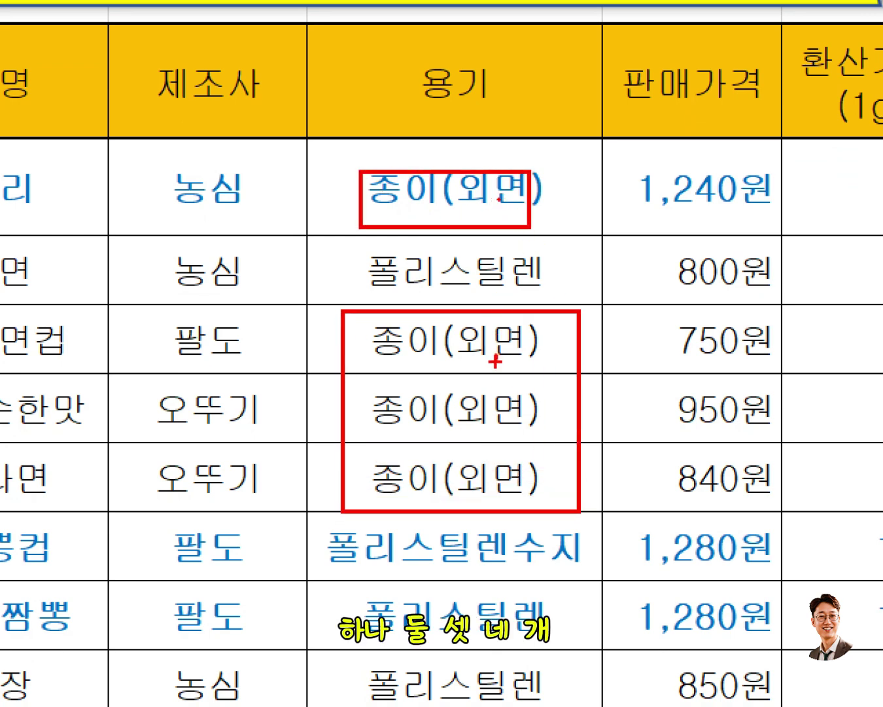
pyautogui.click(488, 476)
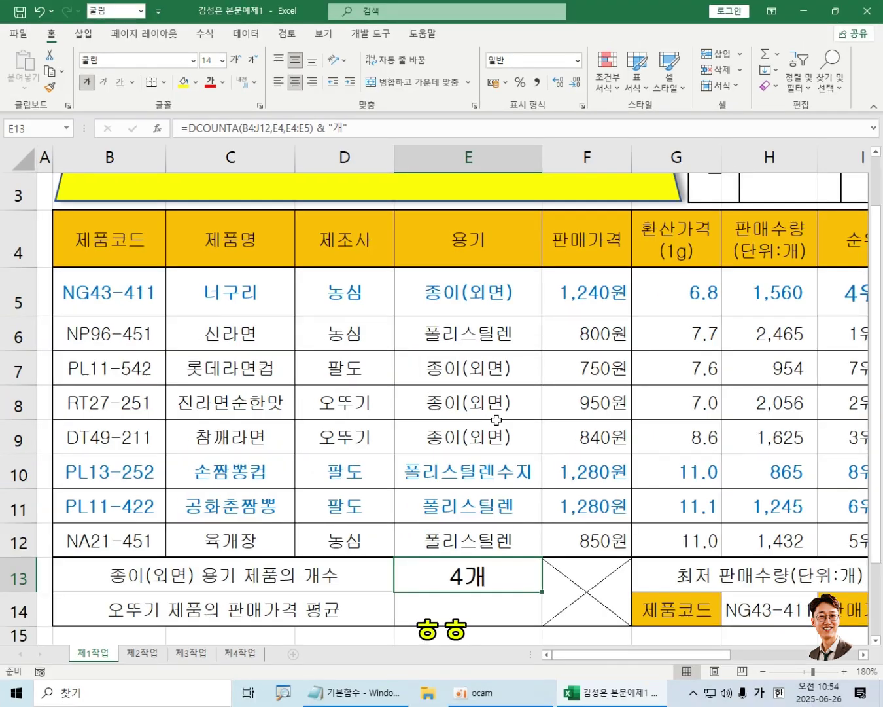
pyautogui.doubleClick(480, 575)
pyautogui.press('Escape')
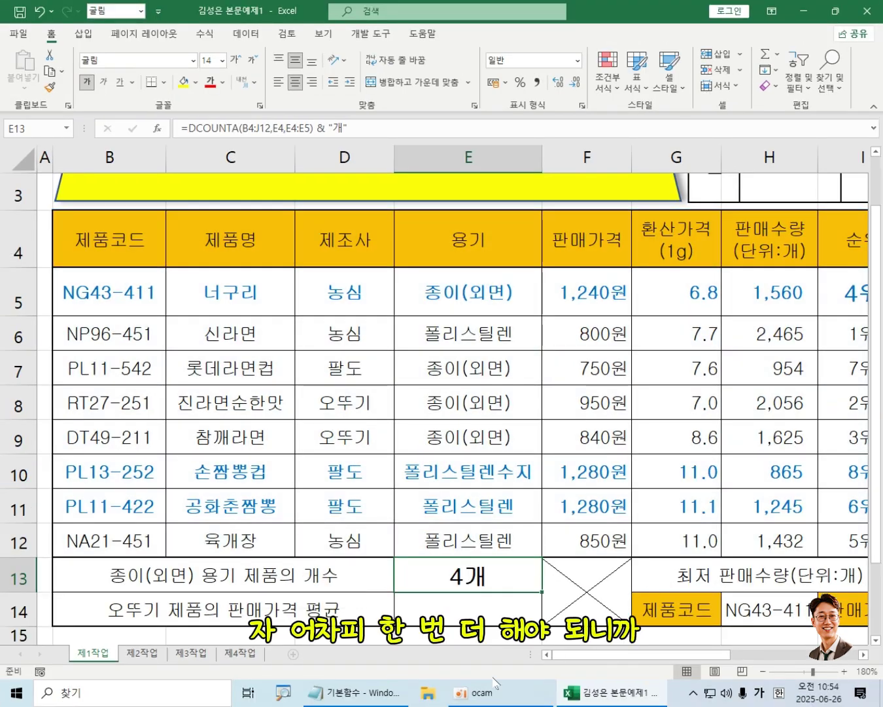
# - Clear the formula from E13, the cell for the number of 종이(외면) container products
pyautogui.scroll(-1, 528, 539)
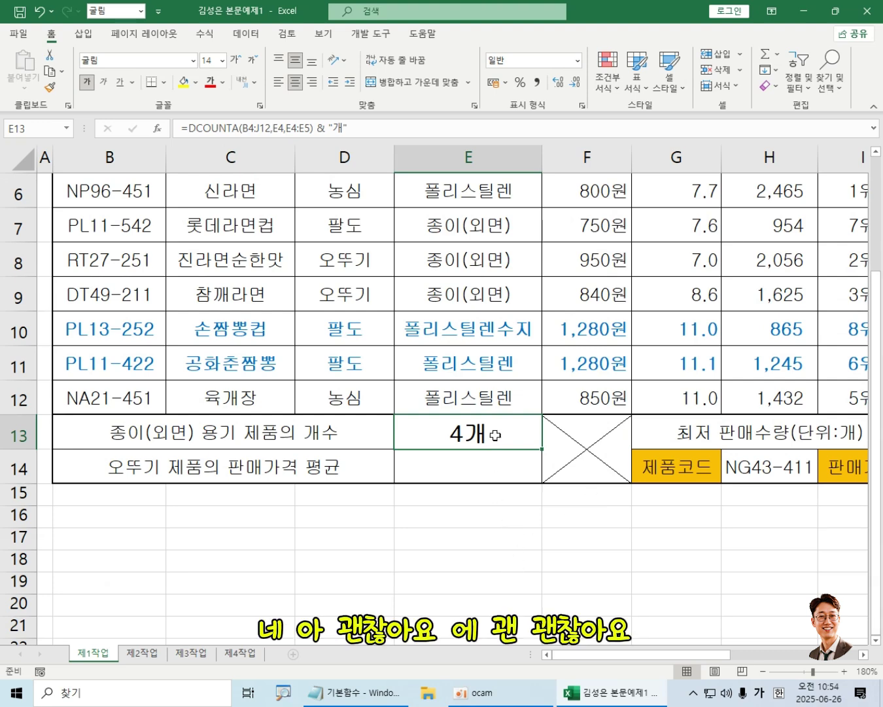
pyautogui.click(494, 507)
pyautogui.click(503, 461)
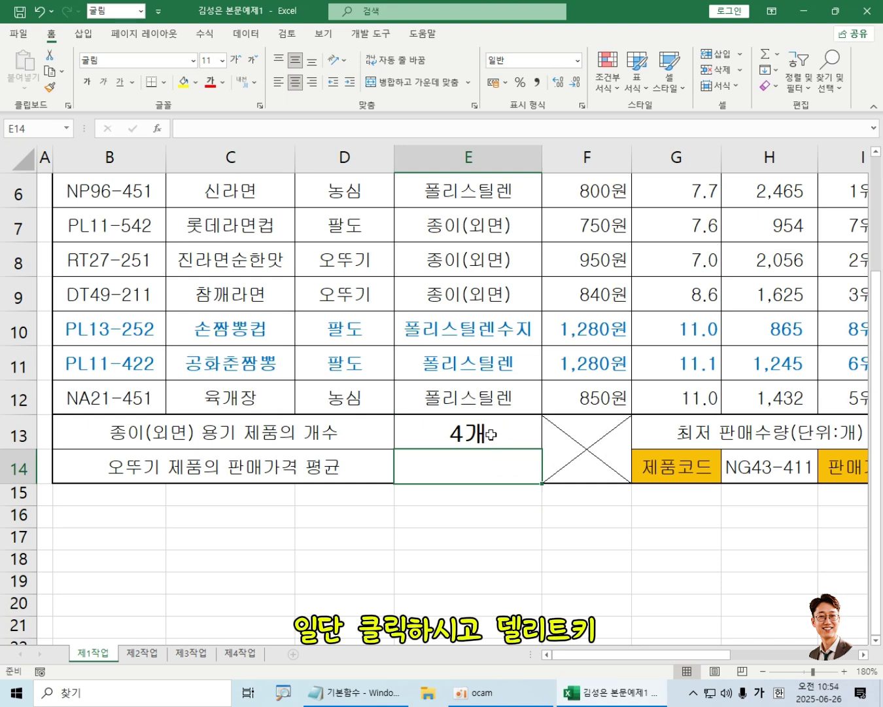
pyautogui.click(491, 433)
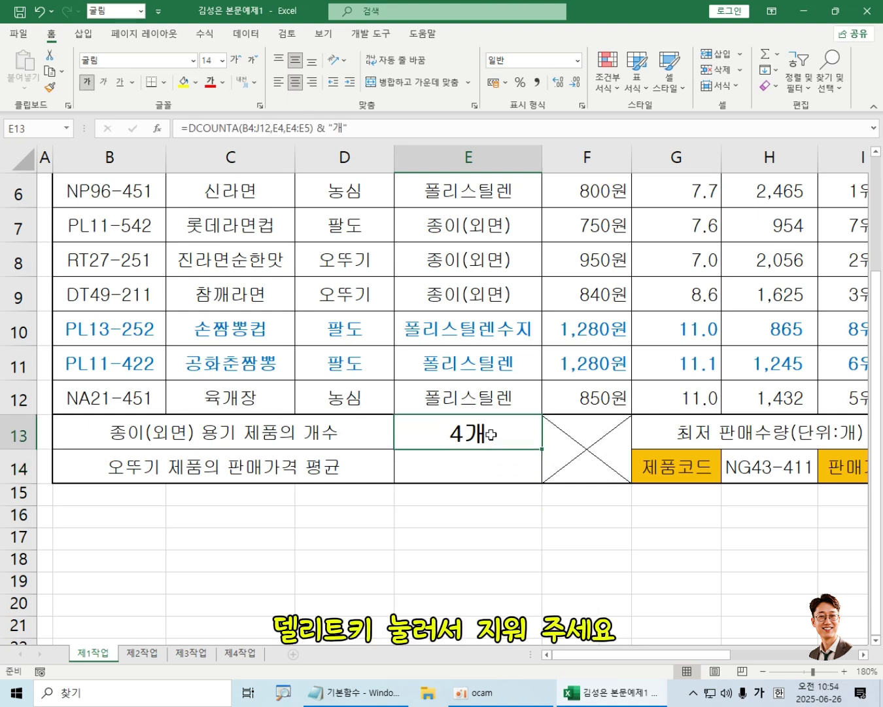
pyautogui.press('Delete')
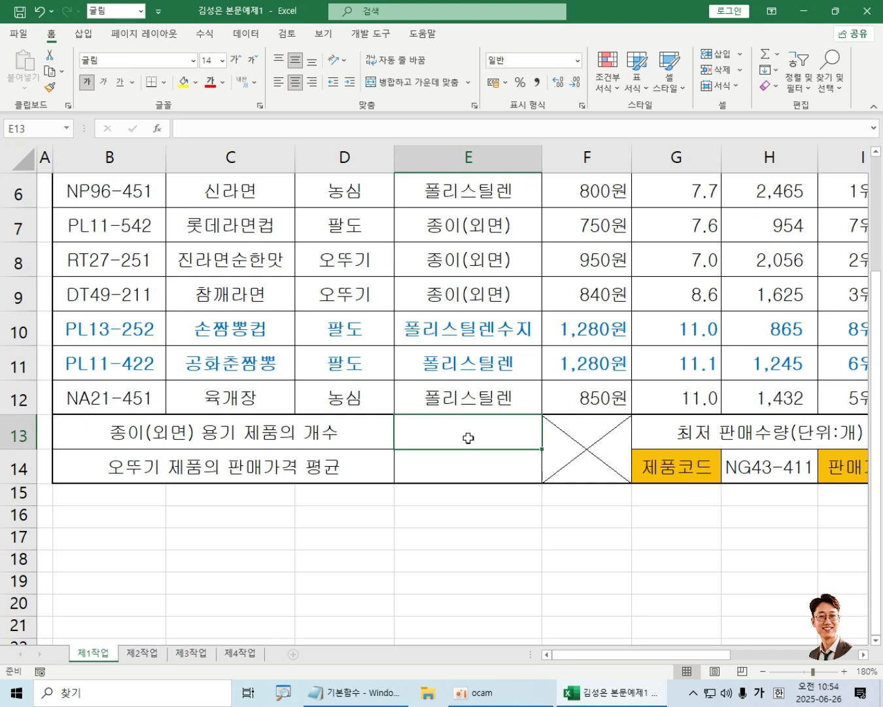
# - Start a new formula in E13 and insert the DCOUNTA function
pyautogui.write('=')
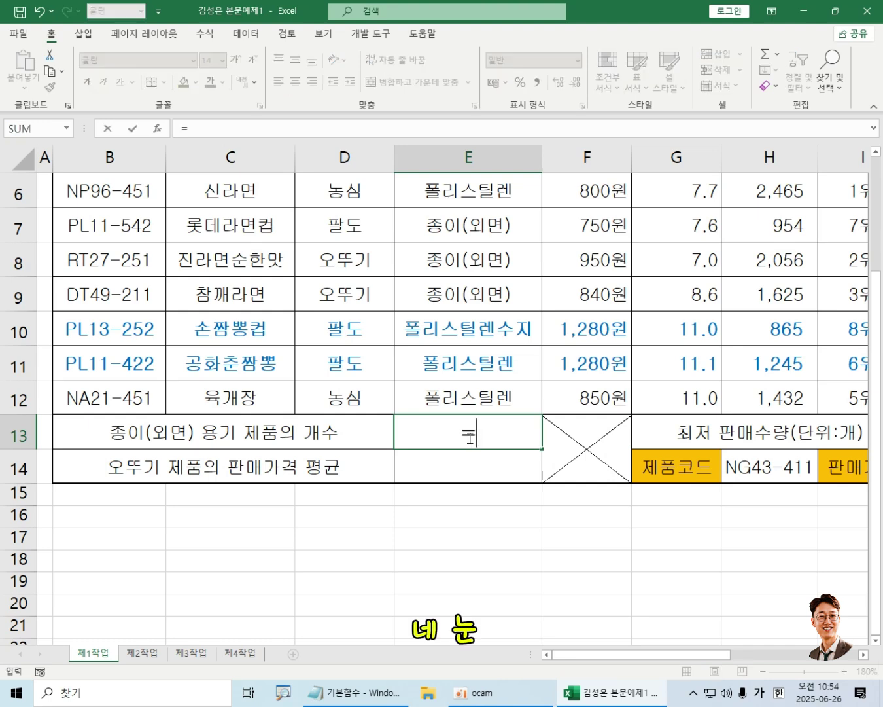
pyautogui.write('ㅇ')
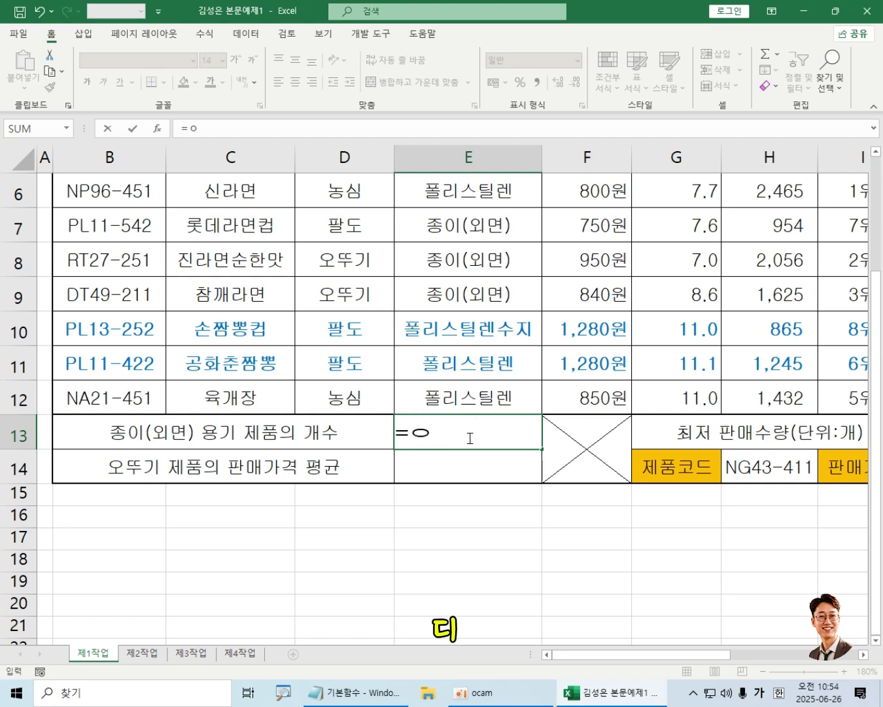
pyautogui.press('BackSpace')
pyautogui.press('Hangul')
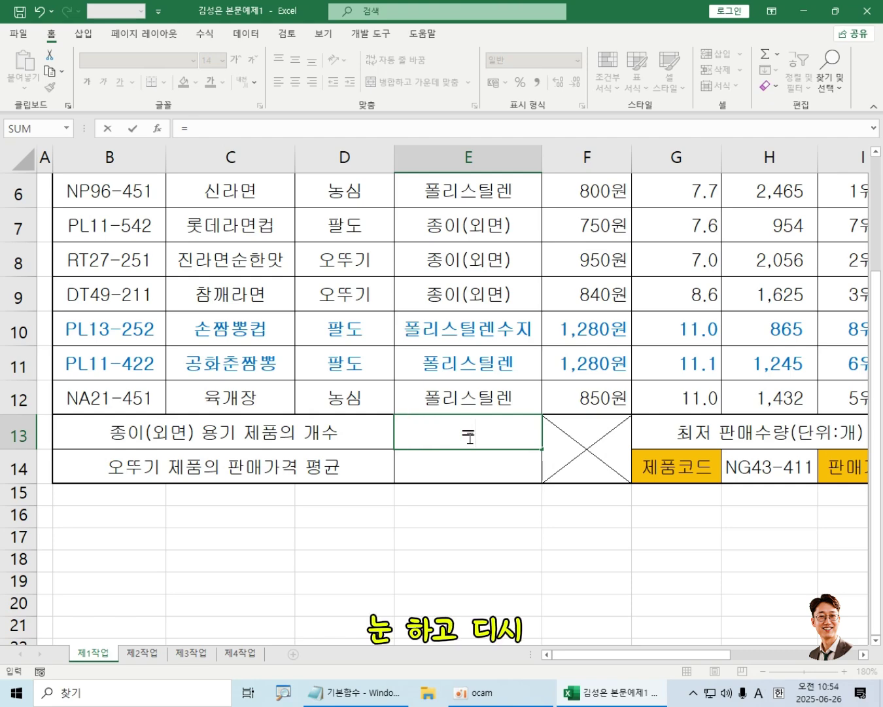
pyautogui.write('DC')
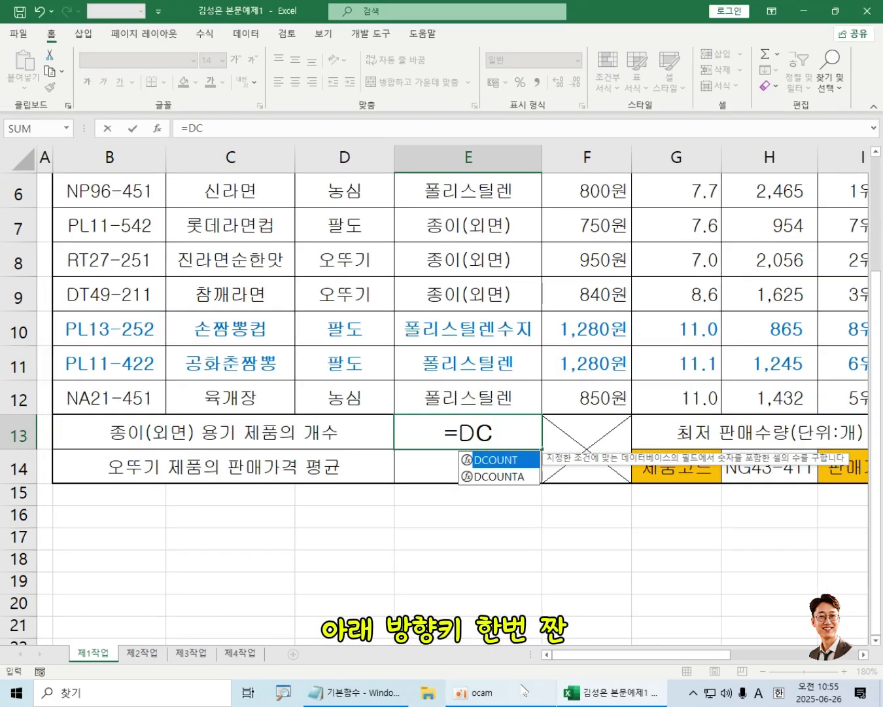
pyautogui.moveTo(524, 673)
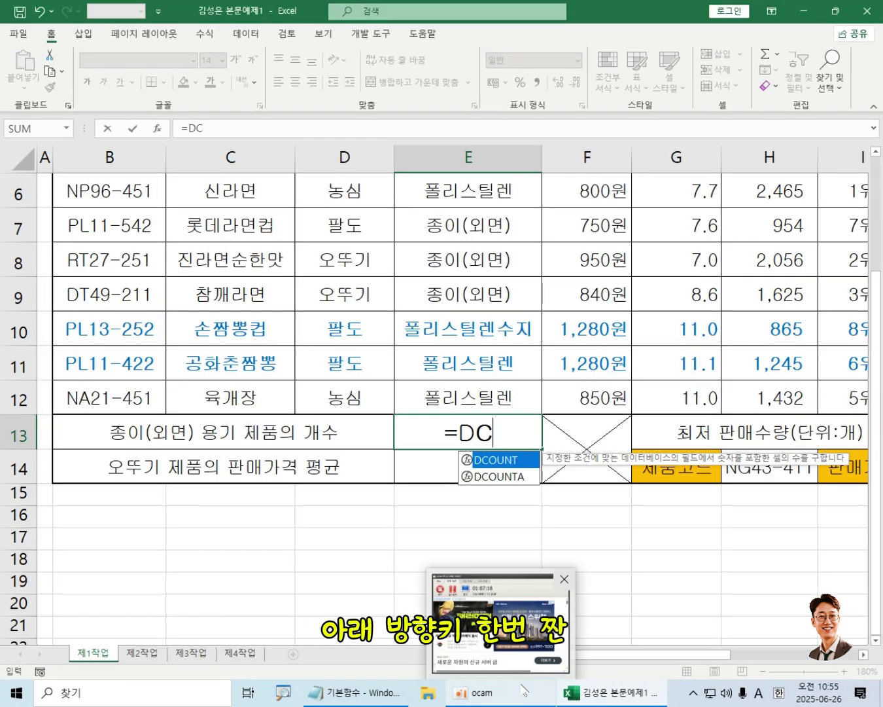
pyautogui.press('Down')
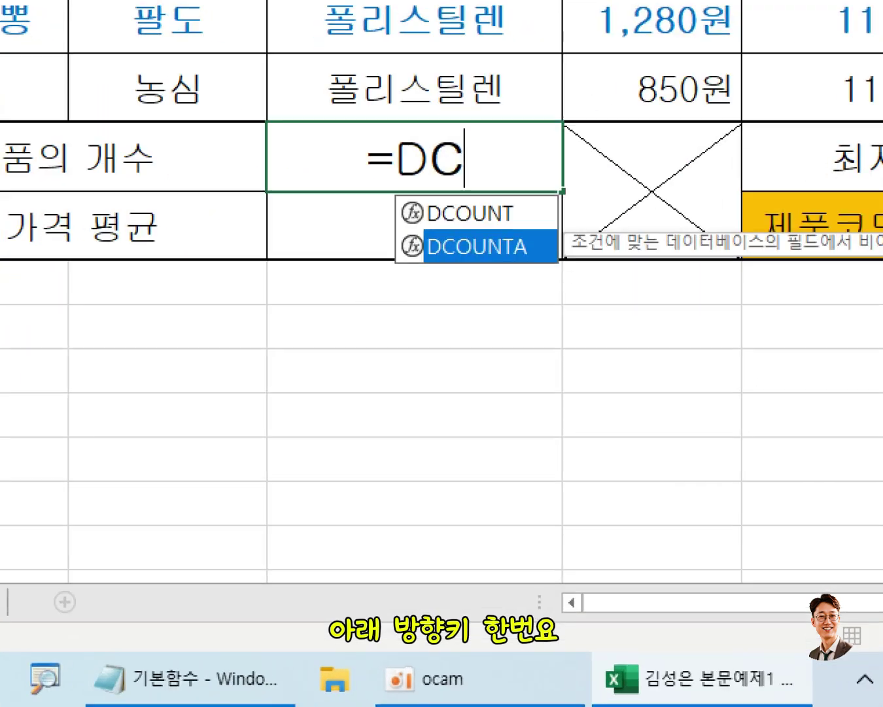
pyautogui.moveTo(393, 231); pyautogui.dragTo(534, 247)
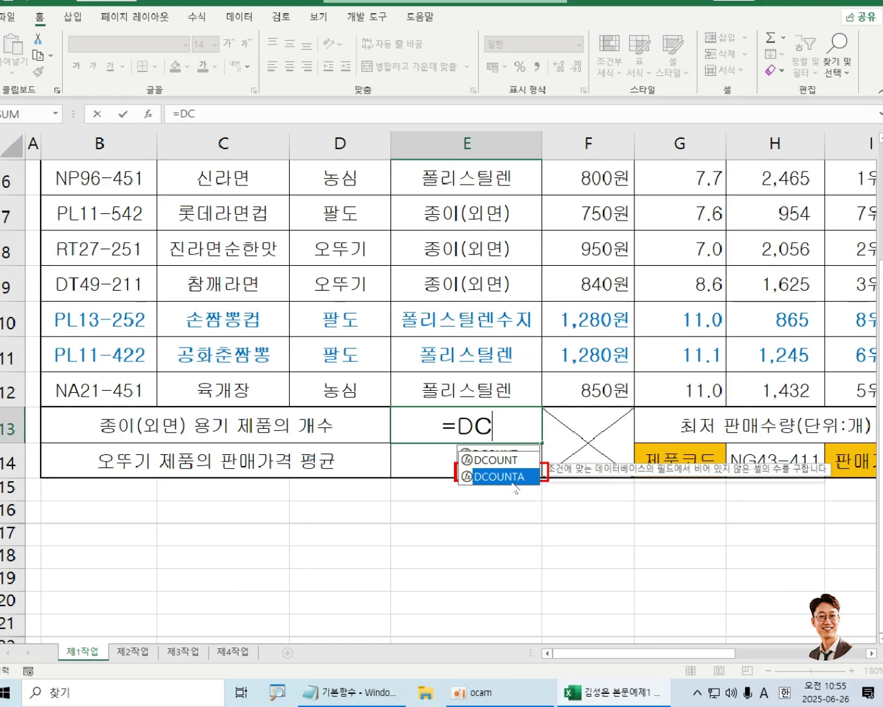
pyautogui.press('Tab')
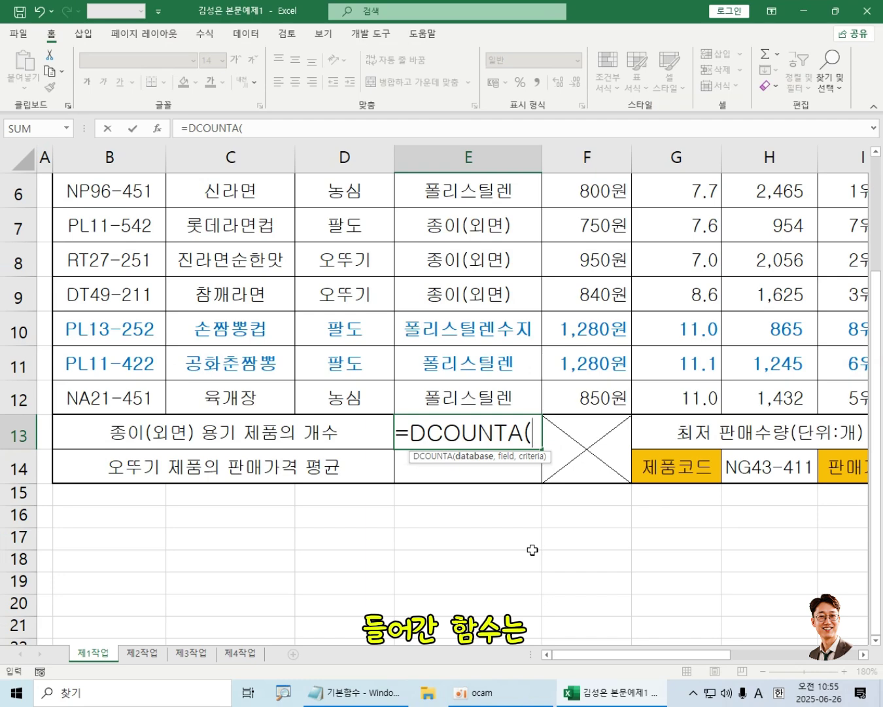
# - Set the DCOUNTA database argument to B4:J12, the whole table including its header row
pyautogui.moveTo(878, 457); pyautogui.dragTo(878, 432)
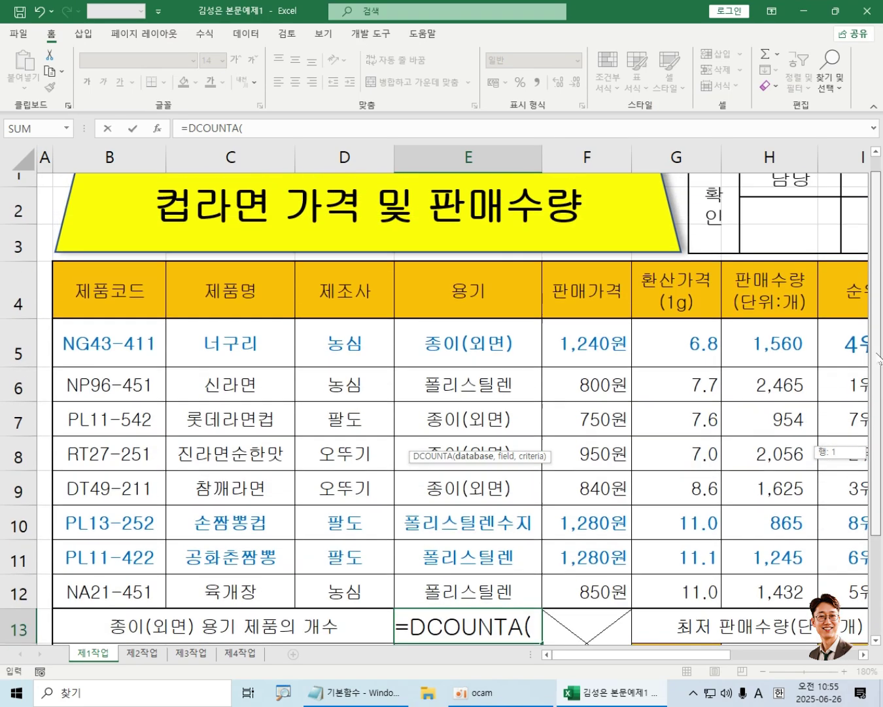
pyautogui.click(107, 273)
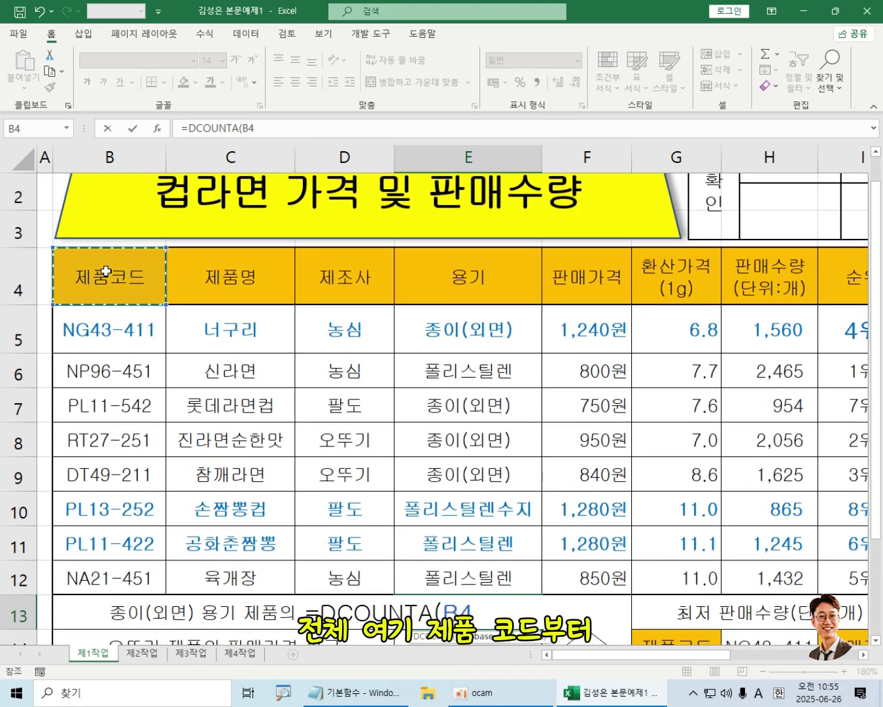
pyautogui.moveTo(144, 291); pyautogui.dragTo(757, 573)
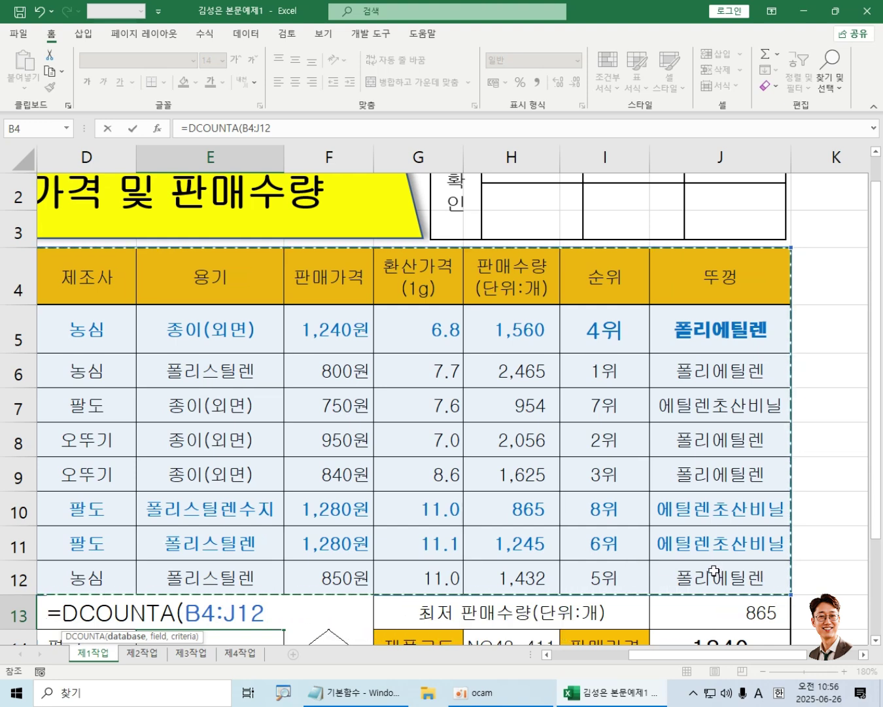
pyautogui.write(',')
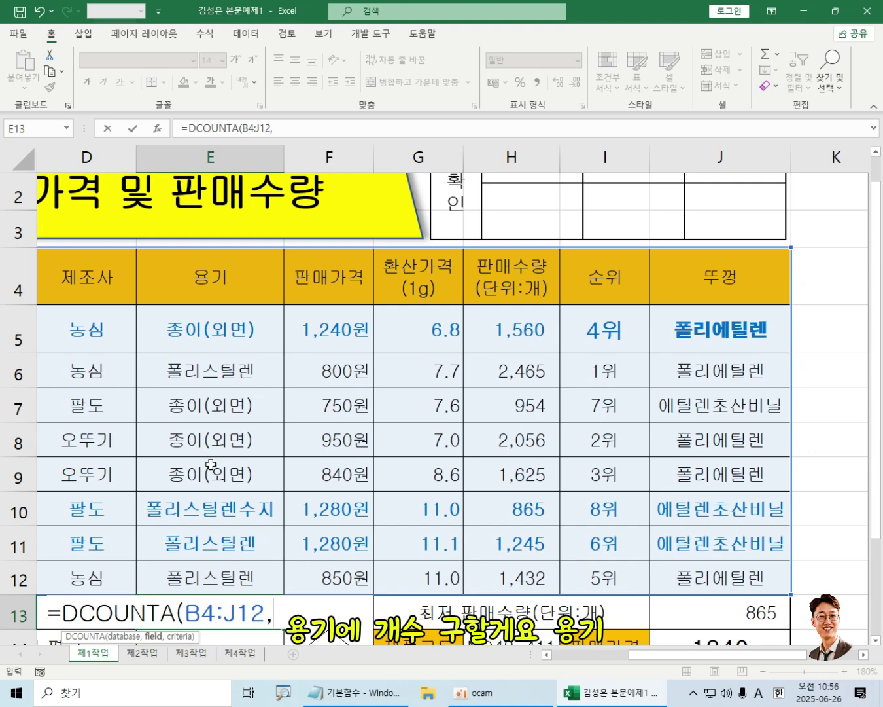
# - Use the 용기 header E4 as the DCOUNTA field and E4:E5 as the criteria, closing the function
pyautogui.click(218, 279)
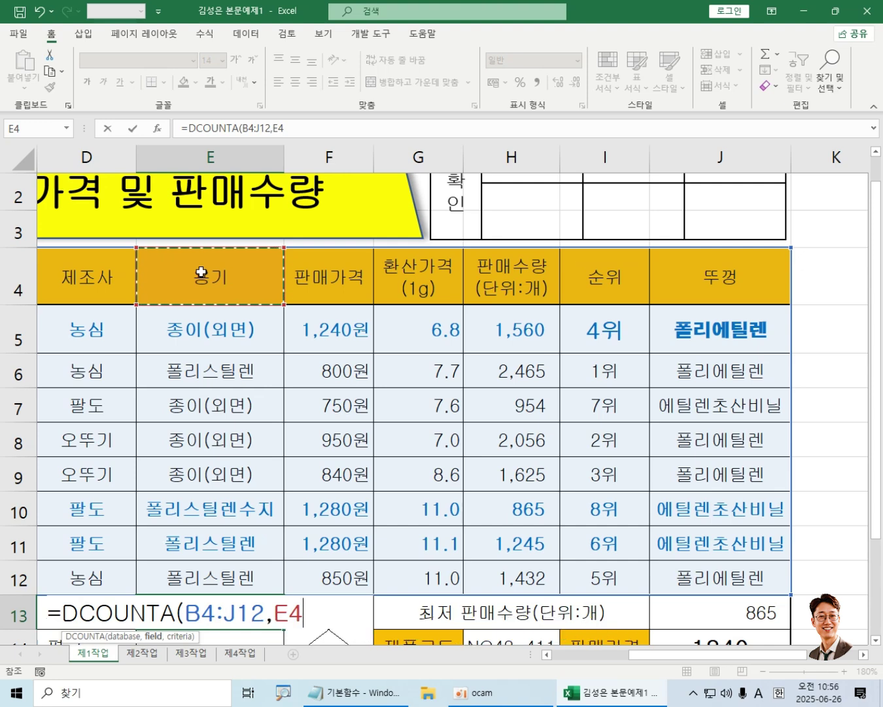
pyautogui.write(',')
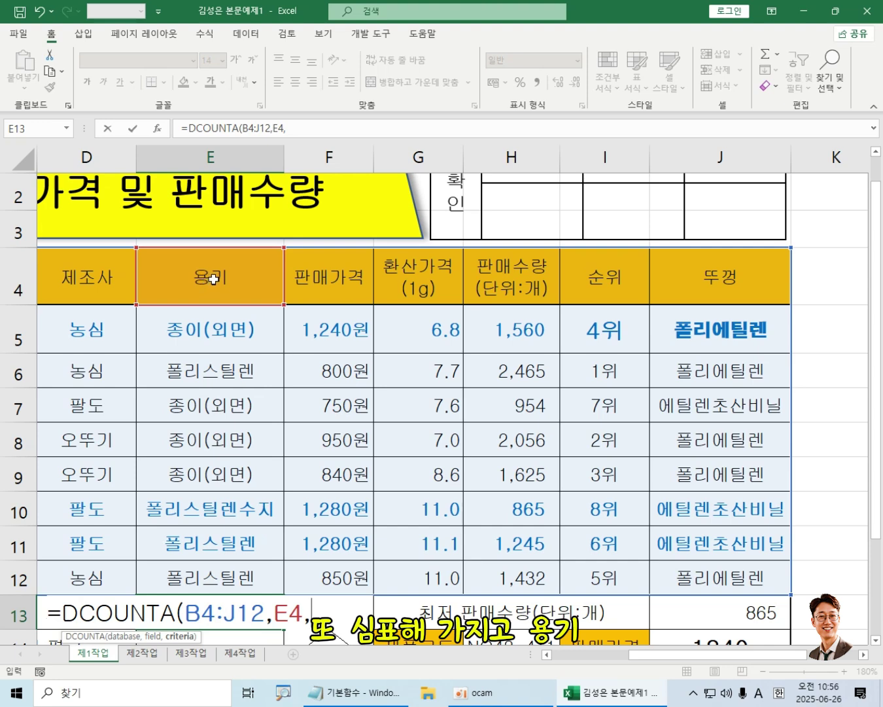
pyautogui.moveTo(203, 291); pyautogui.dragTo(233, 322)
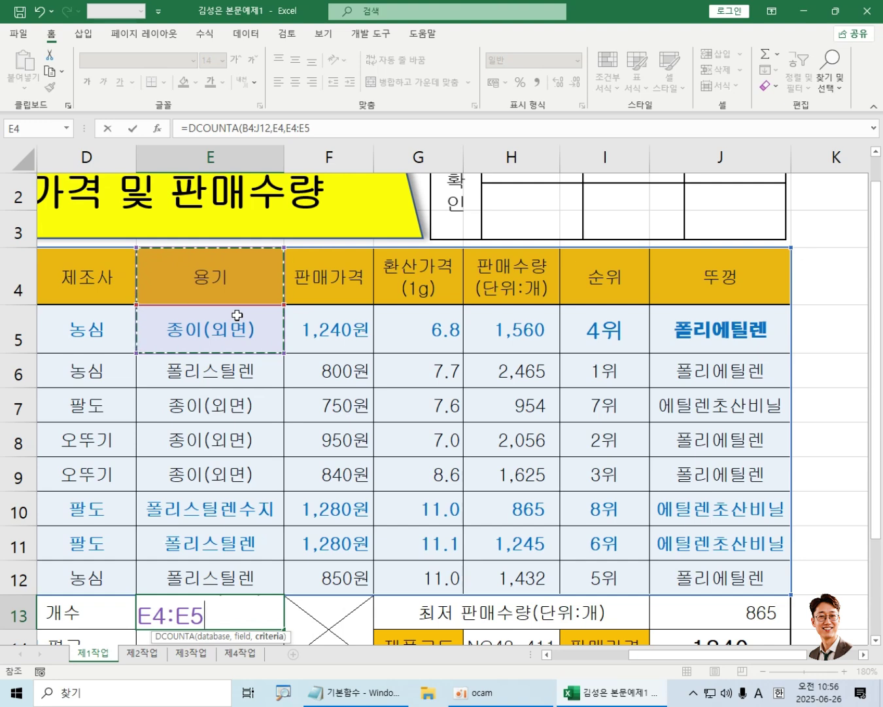
pyautogui.write(')')
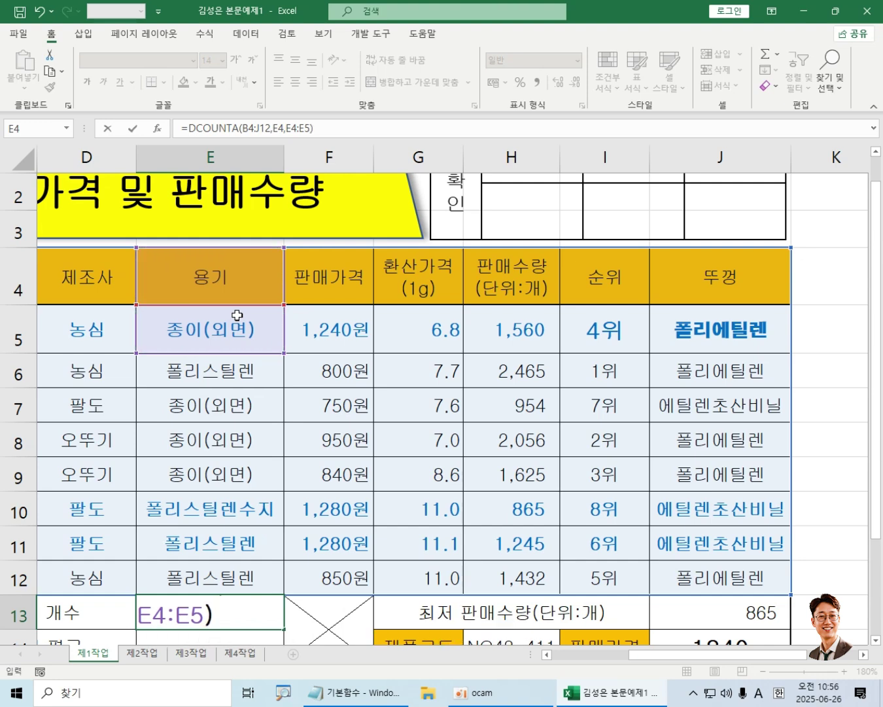
# - Join the text suffix "개" to the DCOUNTA result in the E13 formula with &
pyautogui.write(' & "')
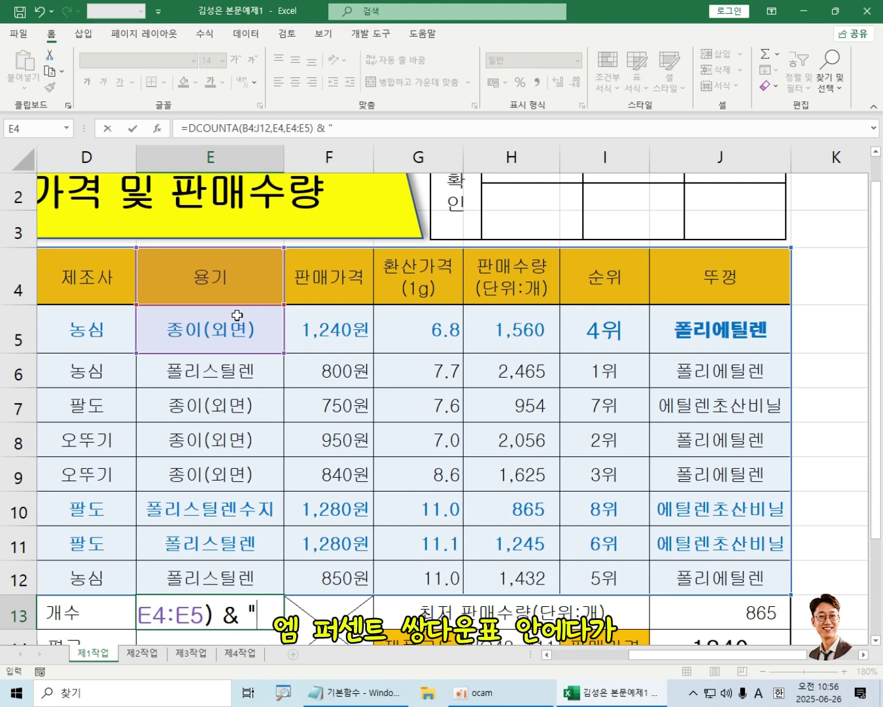
pyautogui.press('Hangul')
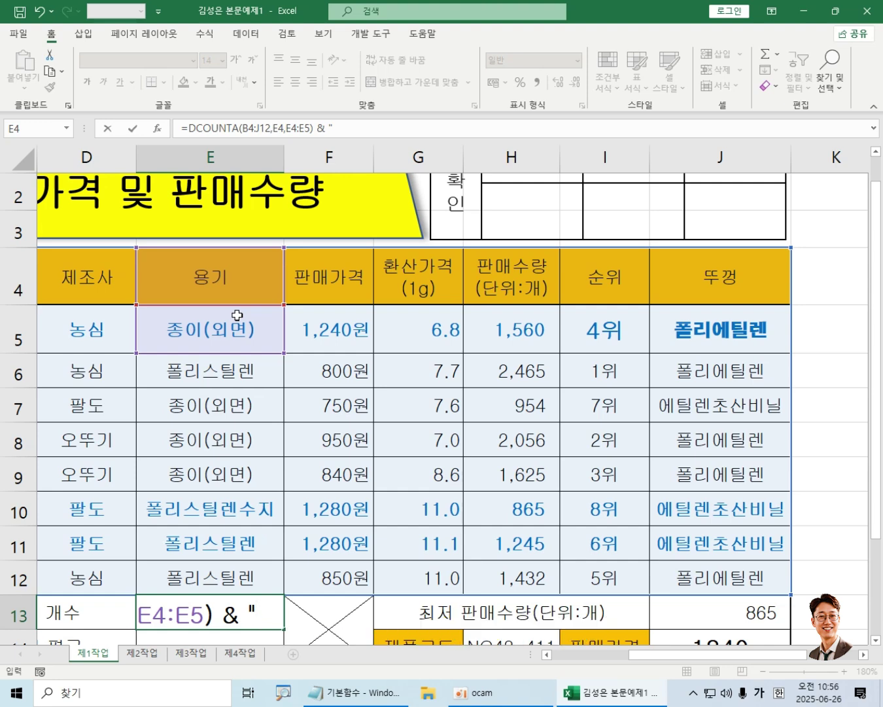
pyautogui.write('개"')
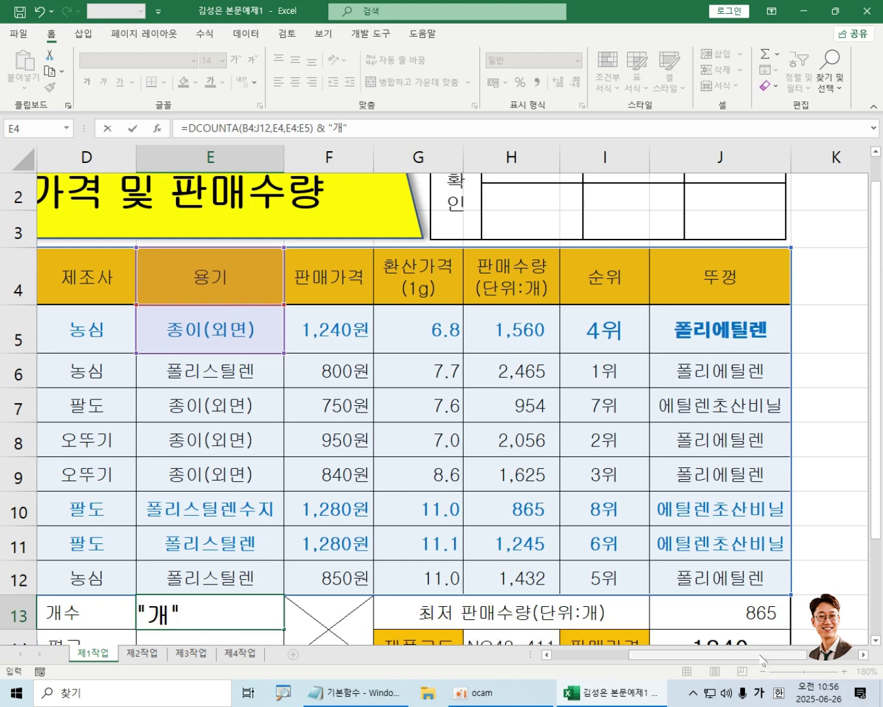
# - Commit the DCOUNTA formula with the "개" suffix in E13 and compare it with the empty average cell E14
pyautogui.moveTo(759, 656); pyautogui.dragTo(683, 662)
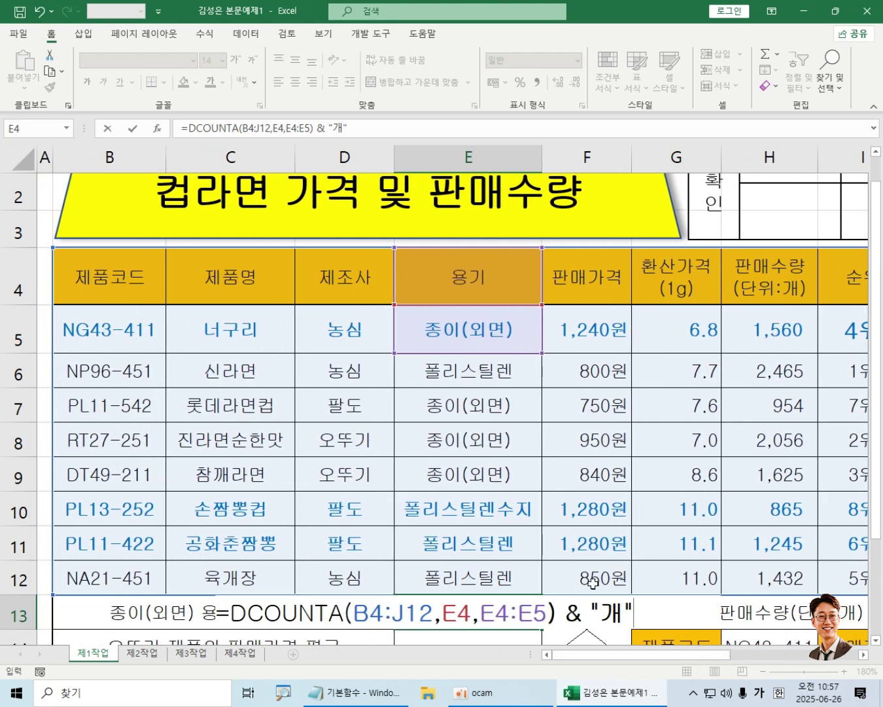
pyautogui.scroll(-2, 729, 507)
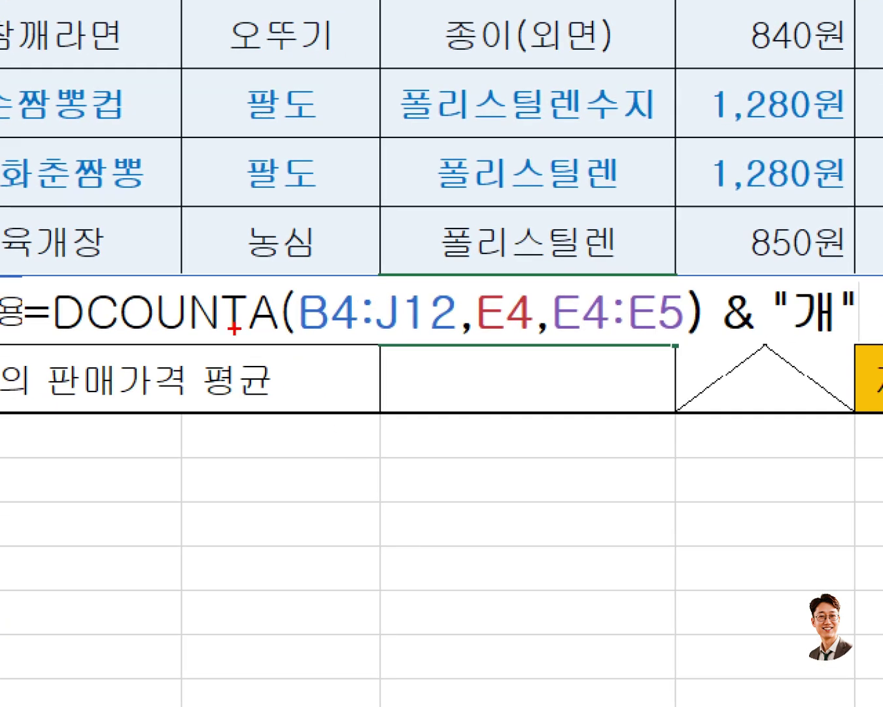
pyautogui.moveTo(42, 241)
pyautogui.mouseDown()
pyautogui.moveTo(114, 384)
pyautogui.moveTo(873, 383)
pyautogui.mouseUp()
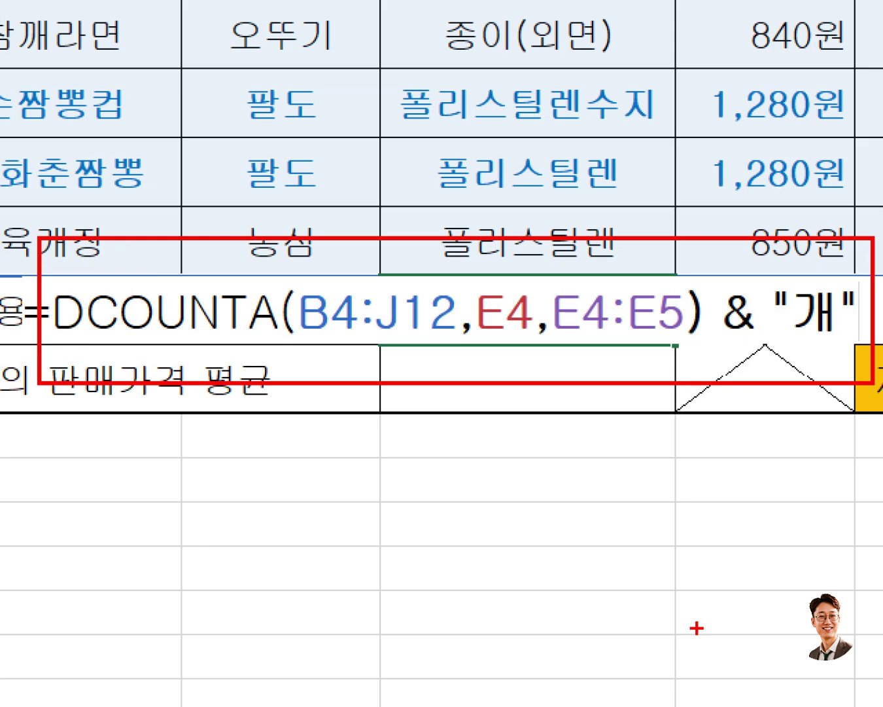
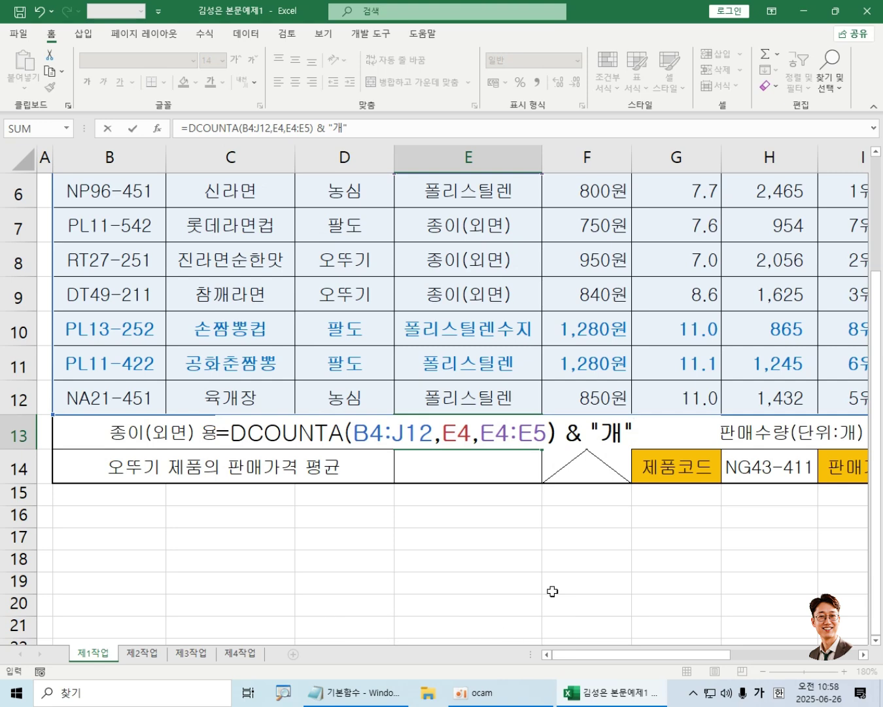
pyautogui.press('Return')
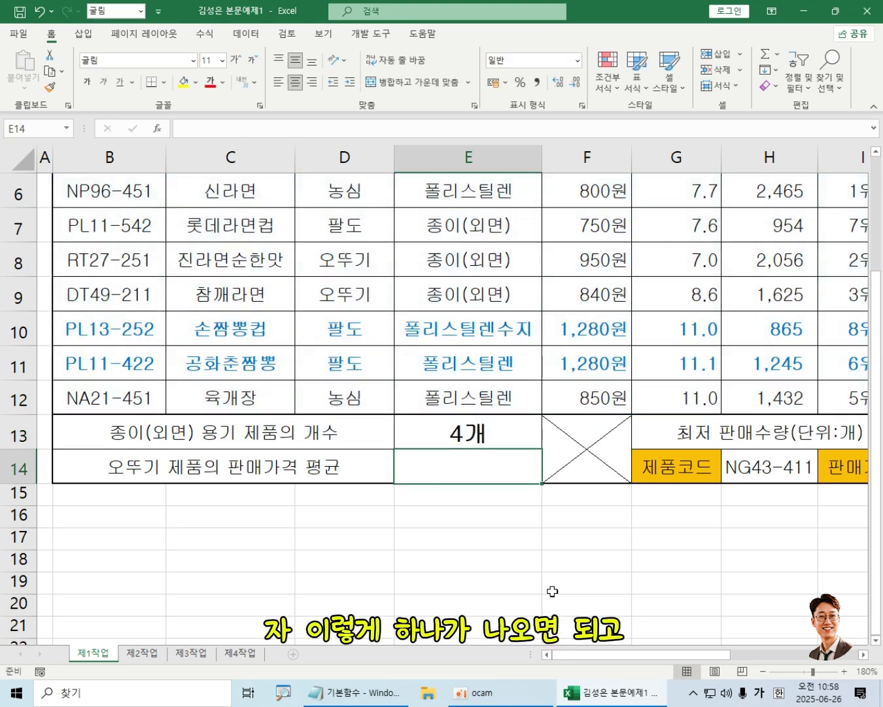
pyautogui.click(507, 434)
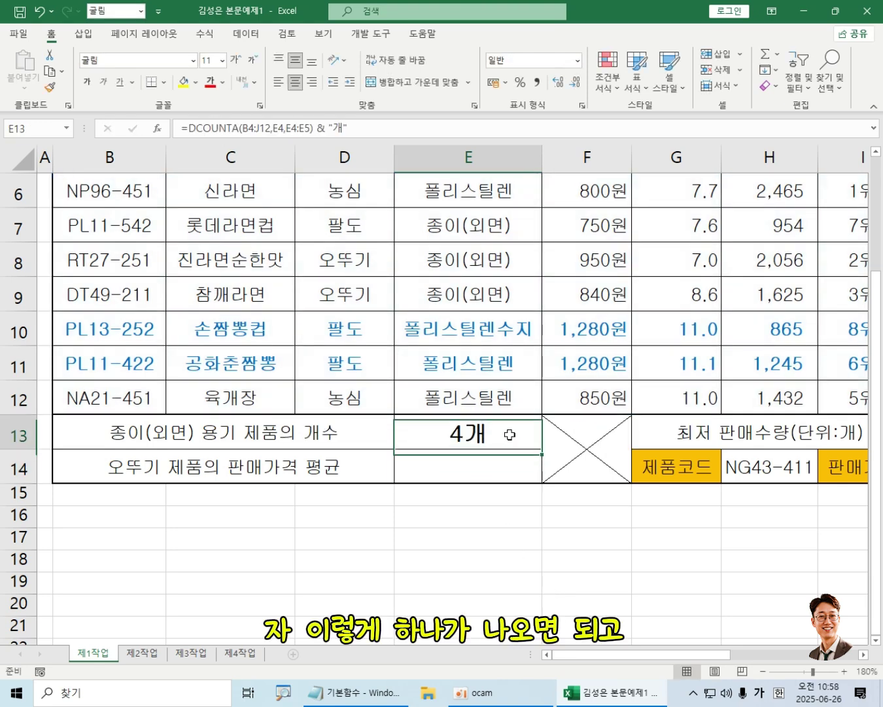
pyautogui.click(500, 473)
pyautogui.click(505, 432)
pyautogui.click(506, 475)
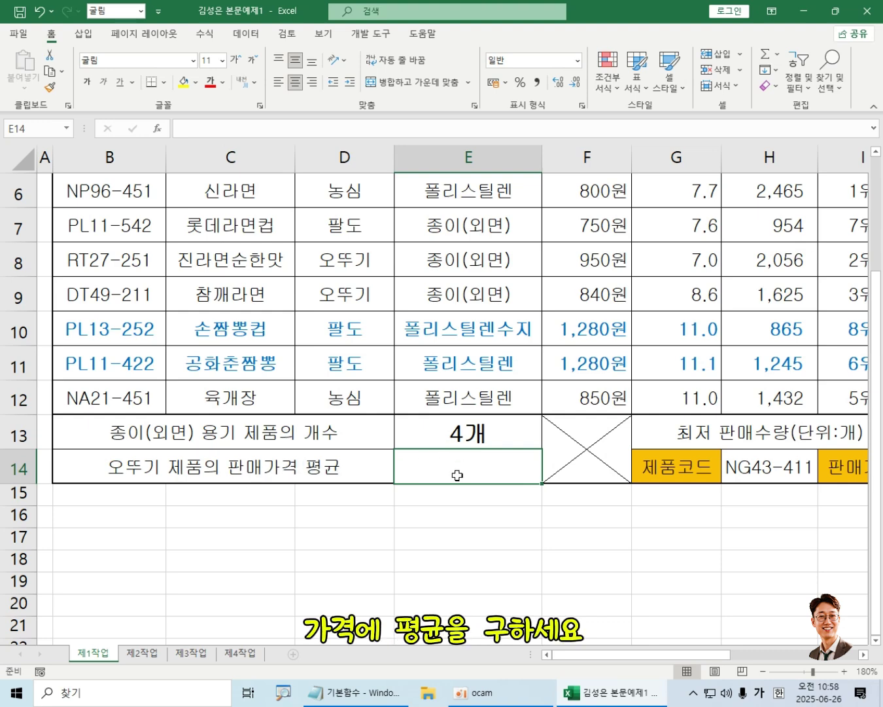
# - Make row 15 taller and format cell E15 as bold with a font size of 14
pyautogui.moveTo(27, 504); pyautogui.dragTo(26, 531)
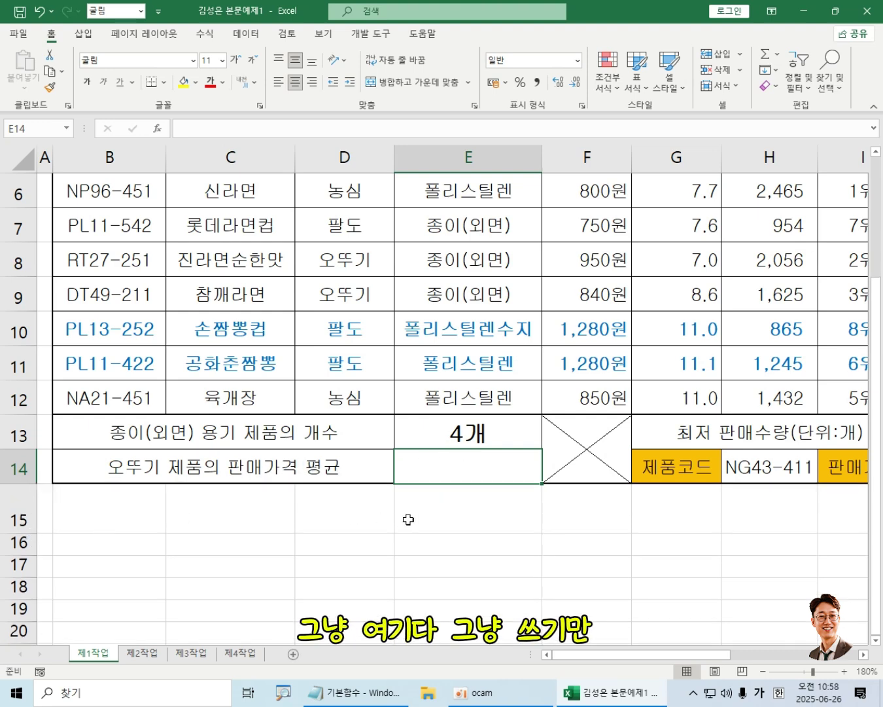
pyautogui.click(408, 519)
pyautogui.click(237, 58)
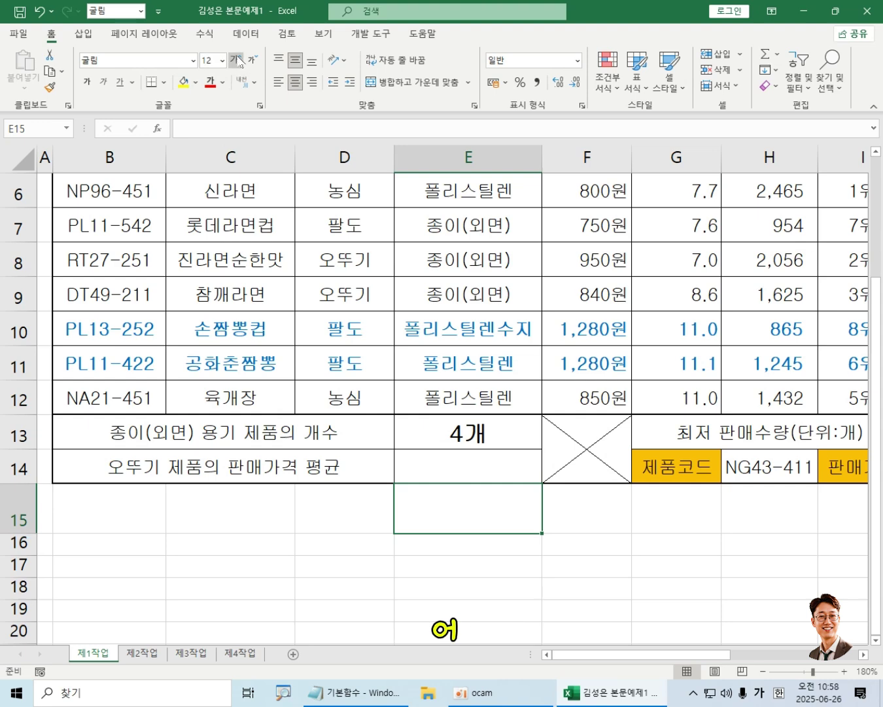
pyautogui.click(237, 58)
pyautogui.click(87, 82)
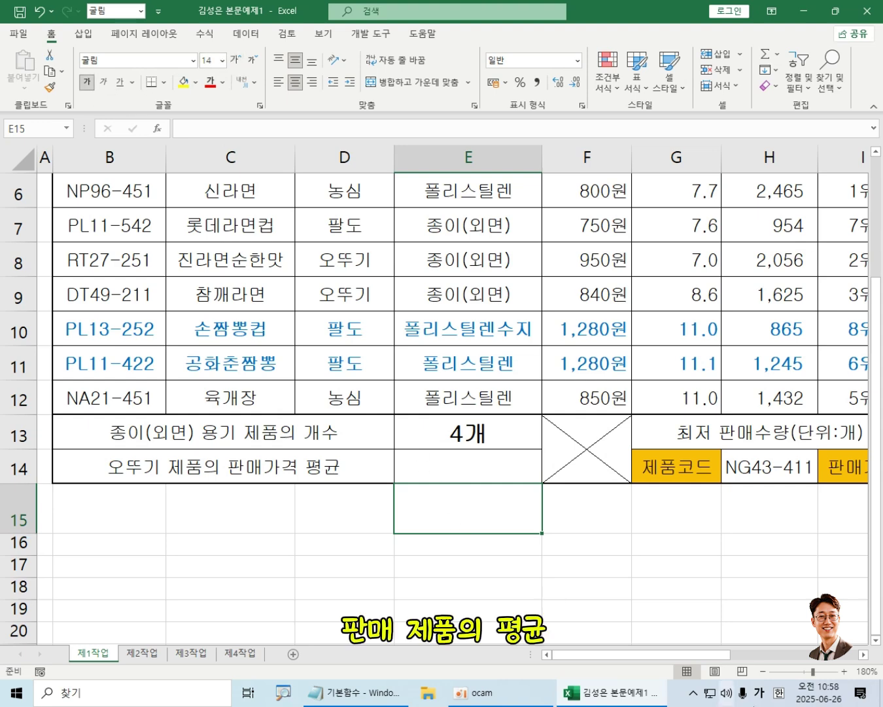
# - Write the note "평균=합계 / 갯수" in cell E15 below the table
pyautogui.write('=')
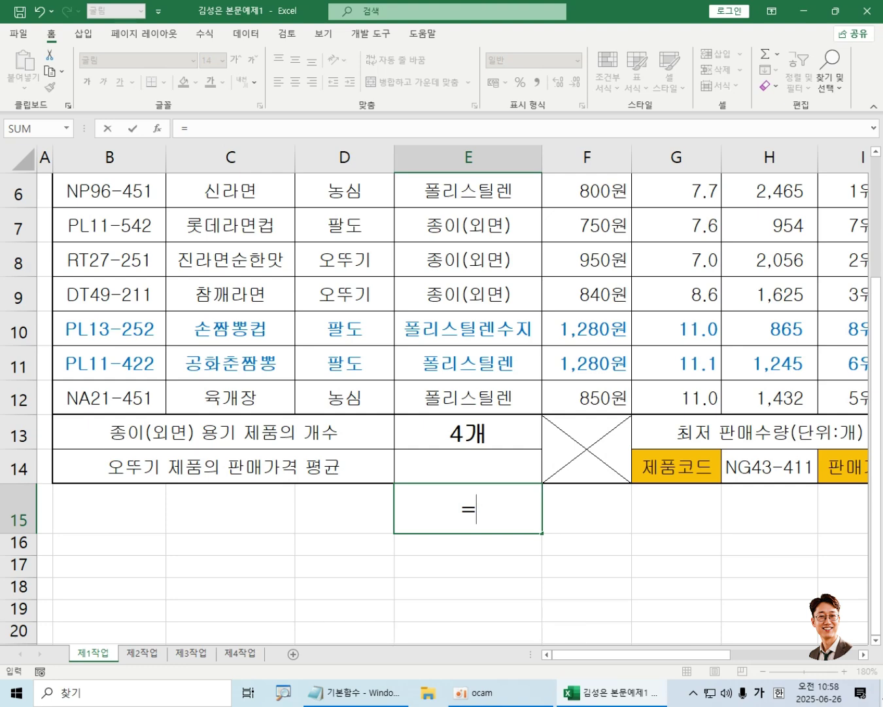
pyautogui.write('하')
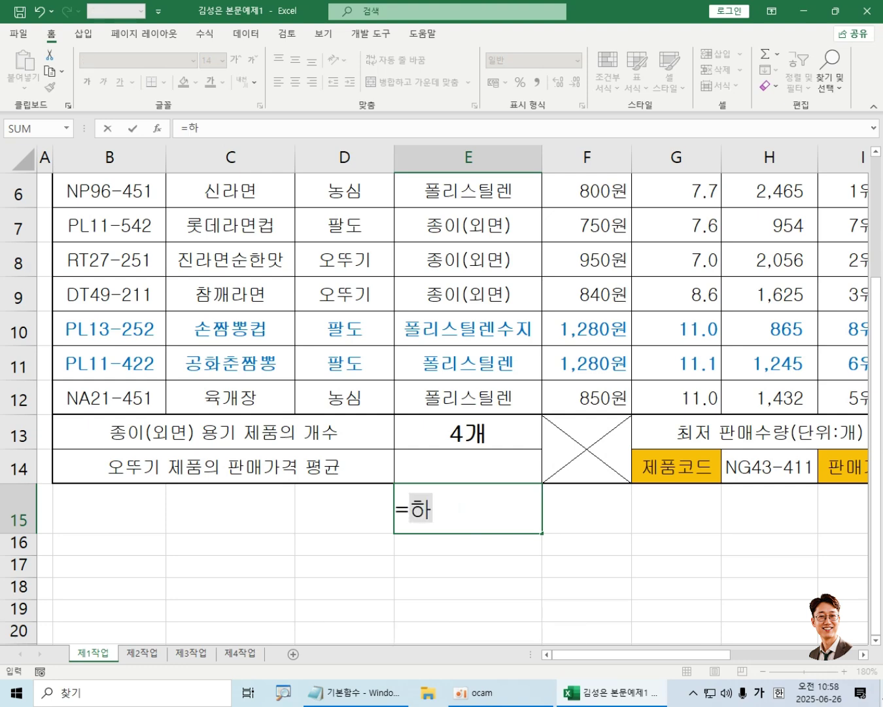
pyautogui.write('ㅂ계')
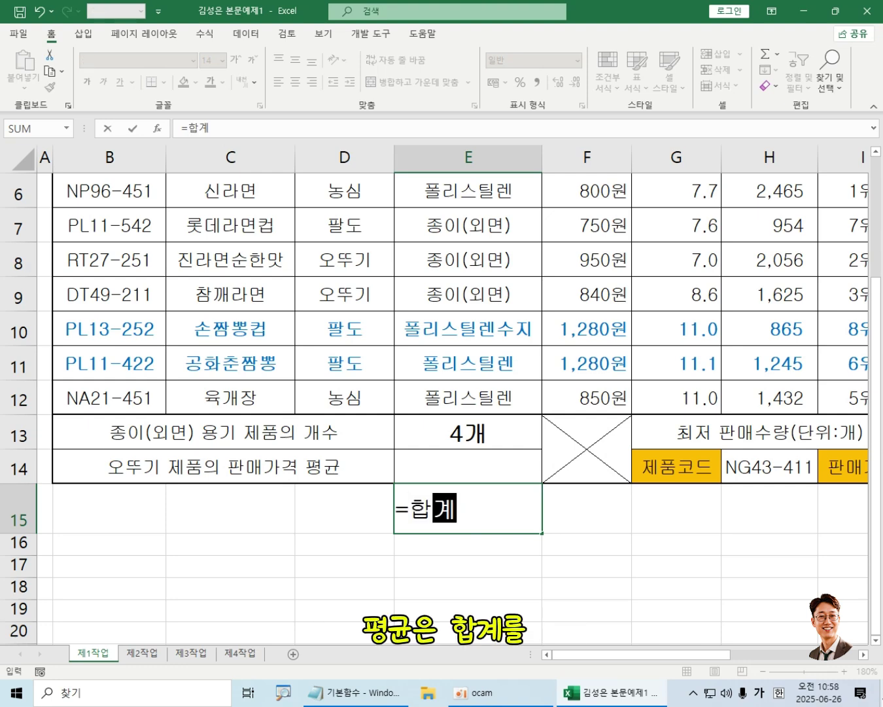
pyautogui.write(' /')
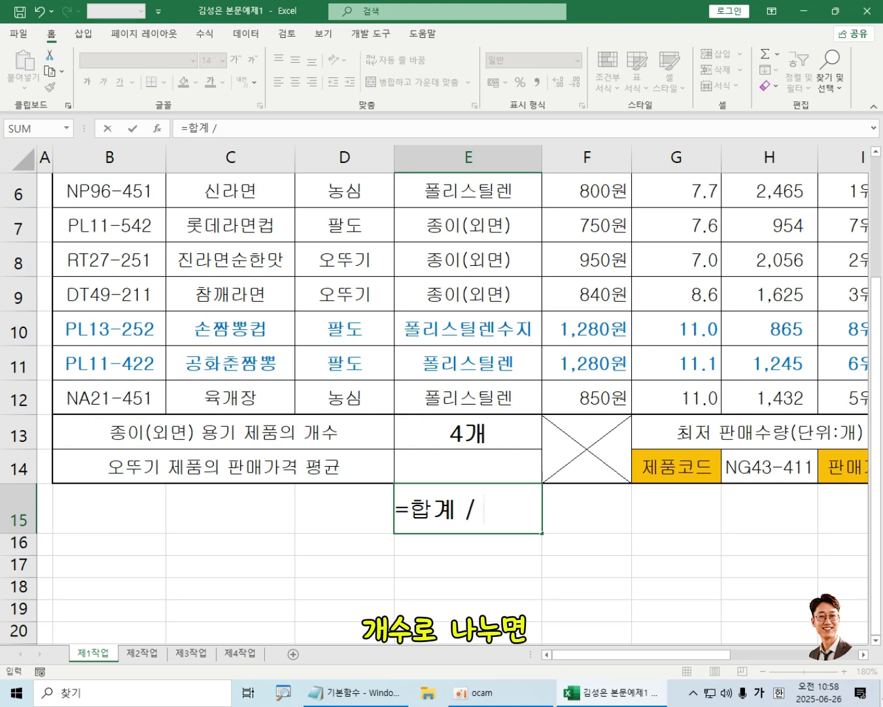
pyautogui.write('갯수')
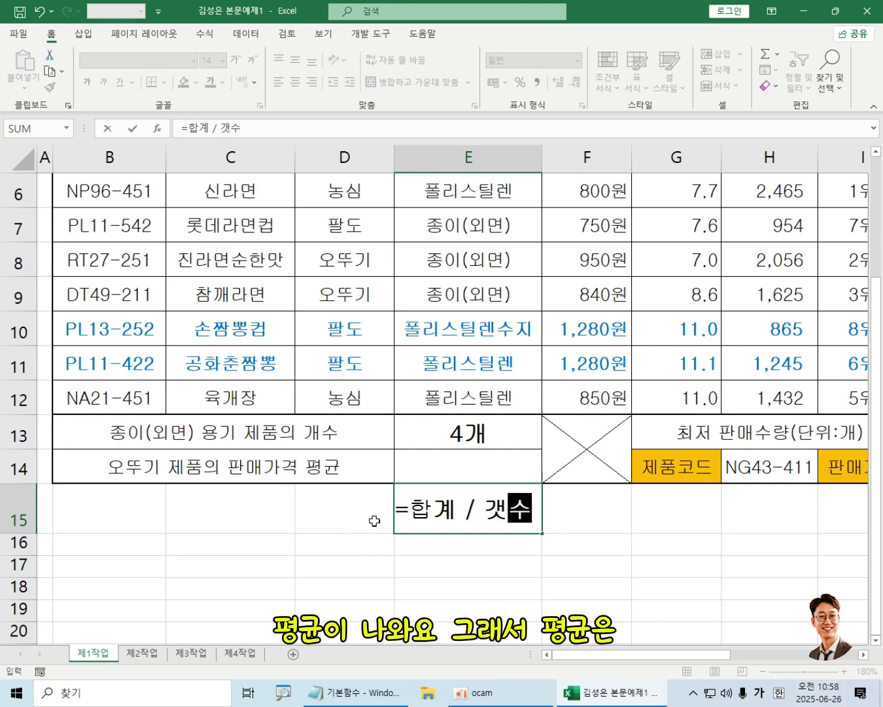
pyautogui.press('Home')
pyautogui.write('ㅍ')
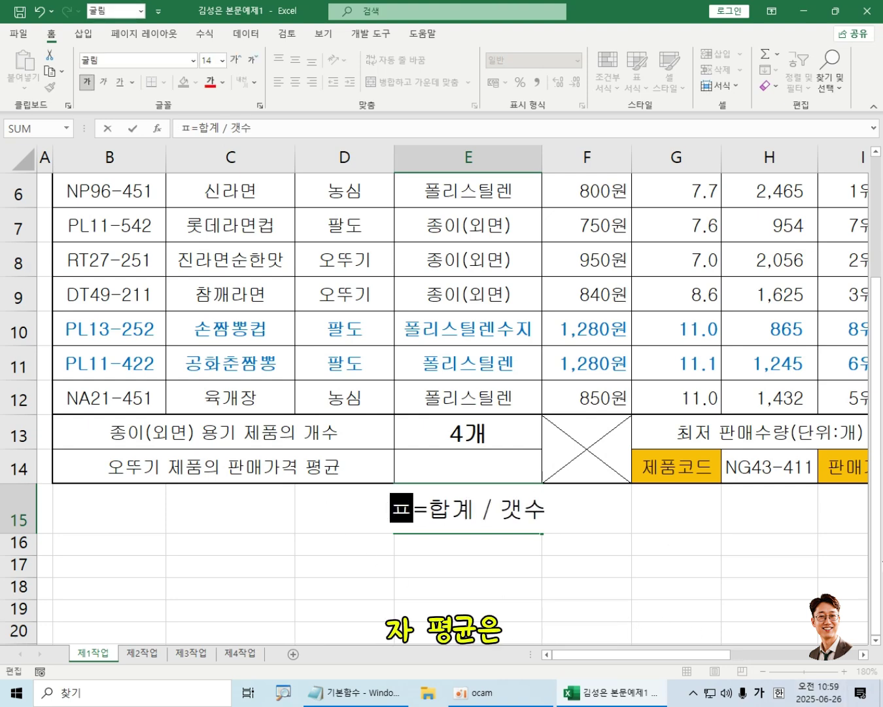
pyautogui.write('평균')
pyautogui.press('Return')
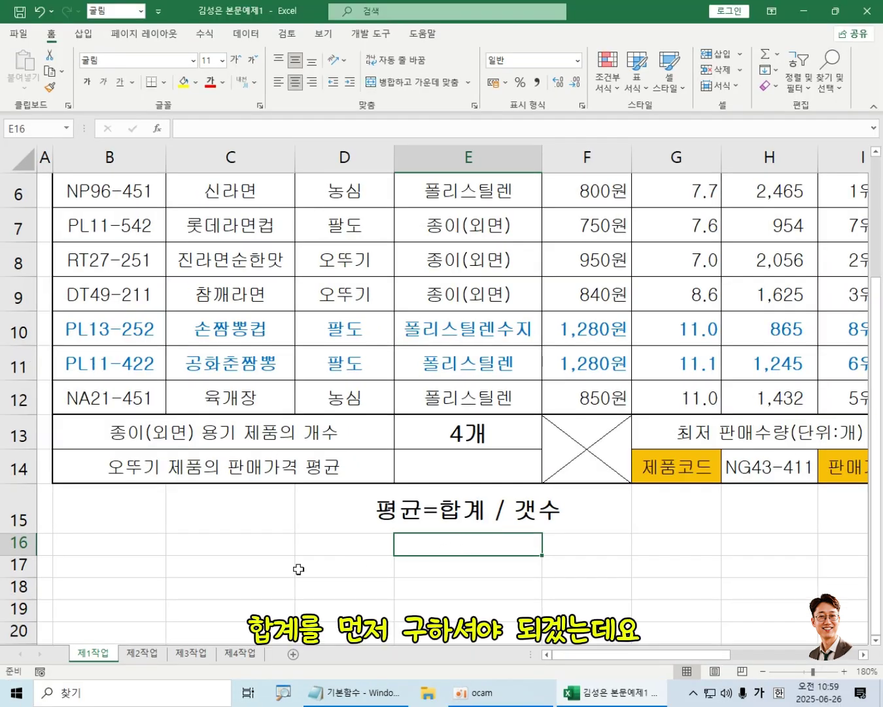
# - Copy the formatting of the E15 note onto cell E16 with Format Painter
pyautogui.click(408, 499)
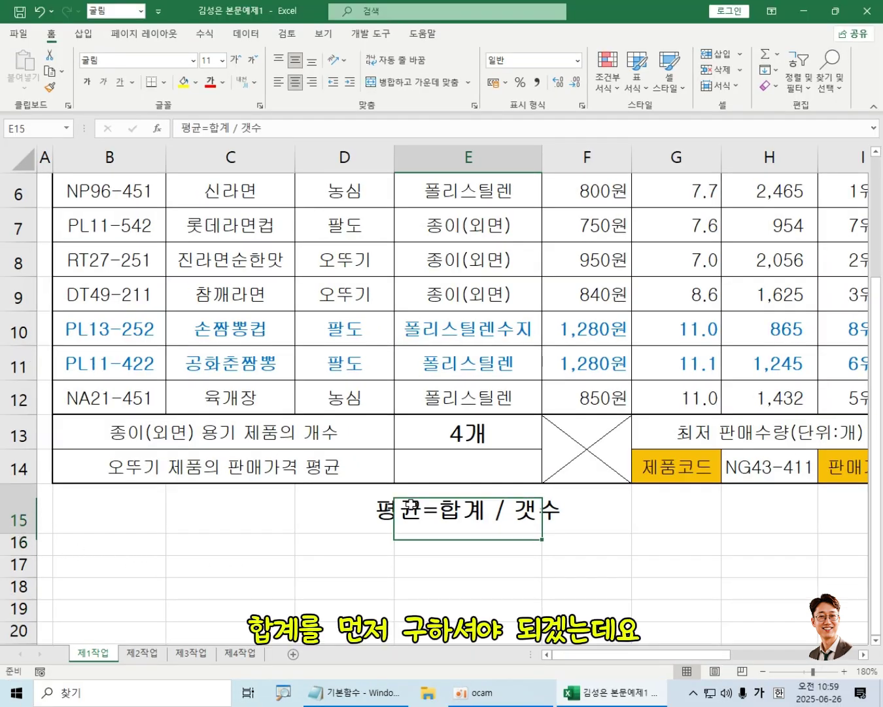
pyautogui.click(50, 86)
pyautogui.click(456, 545)
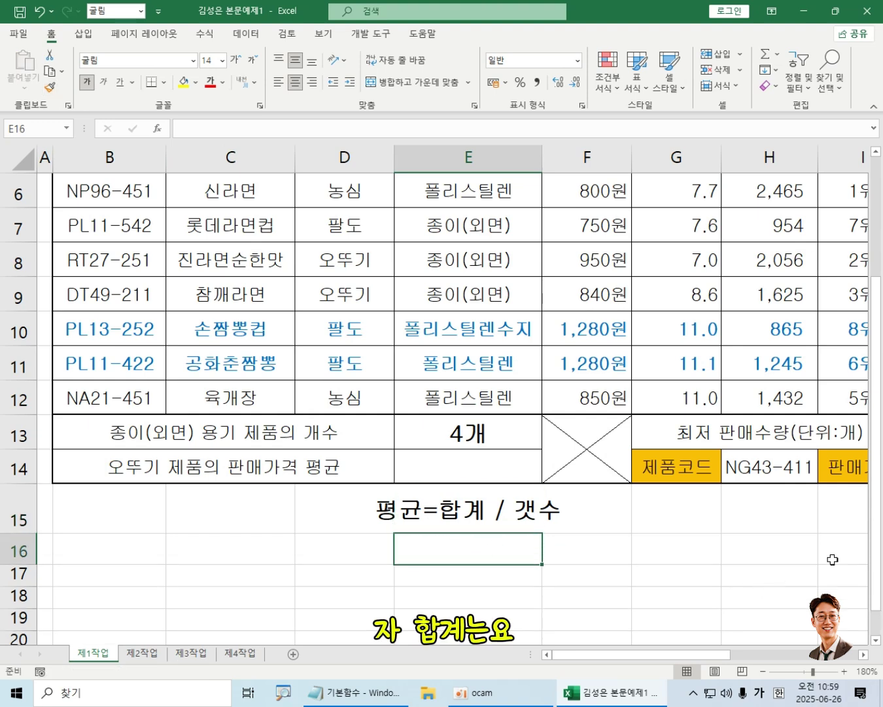
# - Write the function outline =SUMIF() / COUNTIF() in cell E16 and try to commit it
pyautogui.write('=')
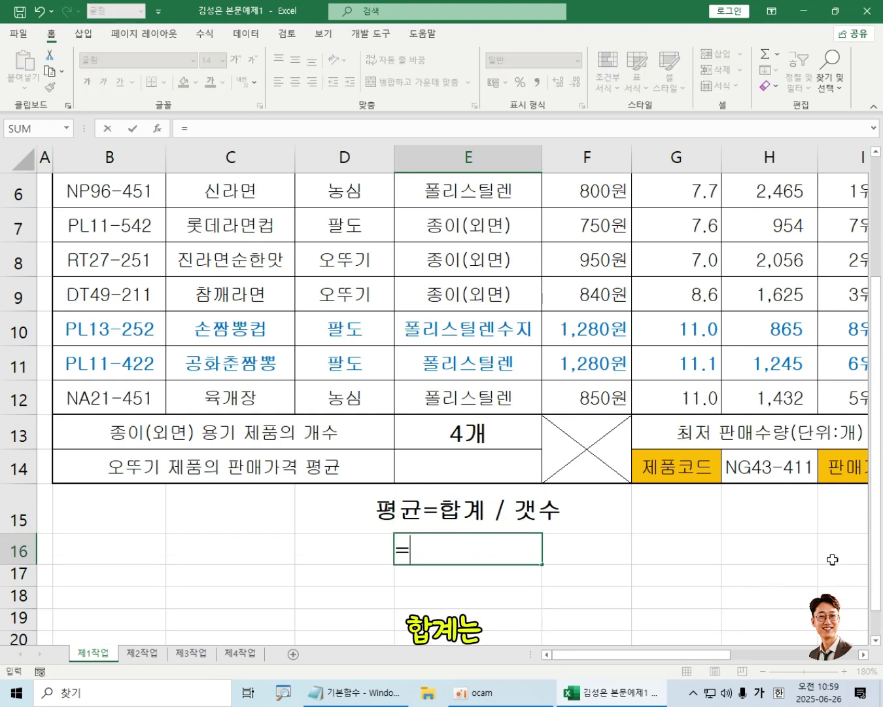
pyautogui.write('SUMIF')
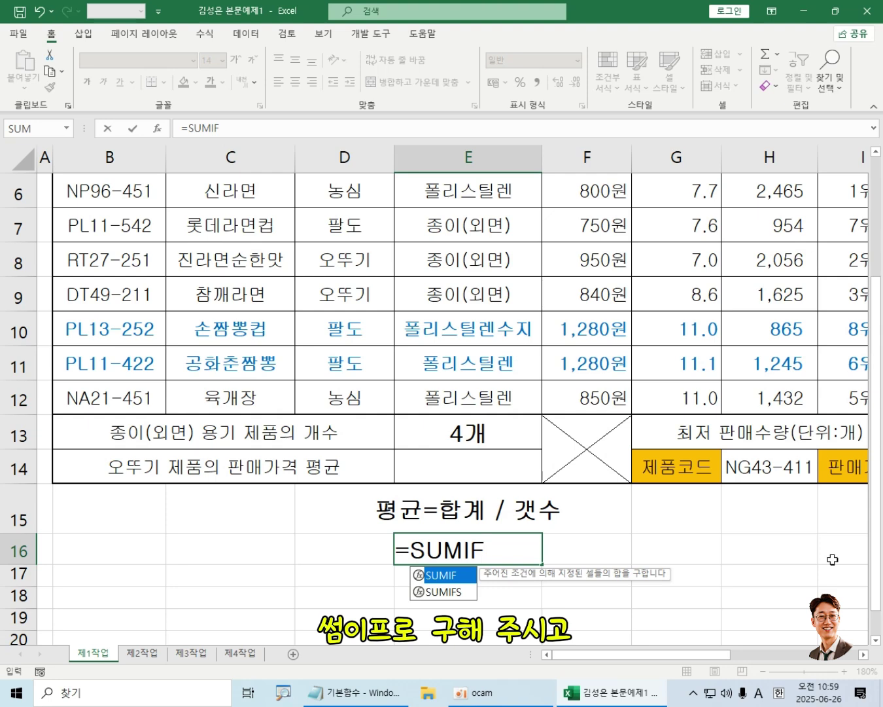
pyautogui.write('() ')
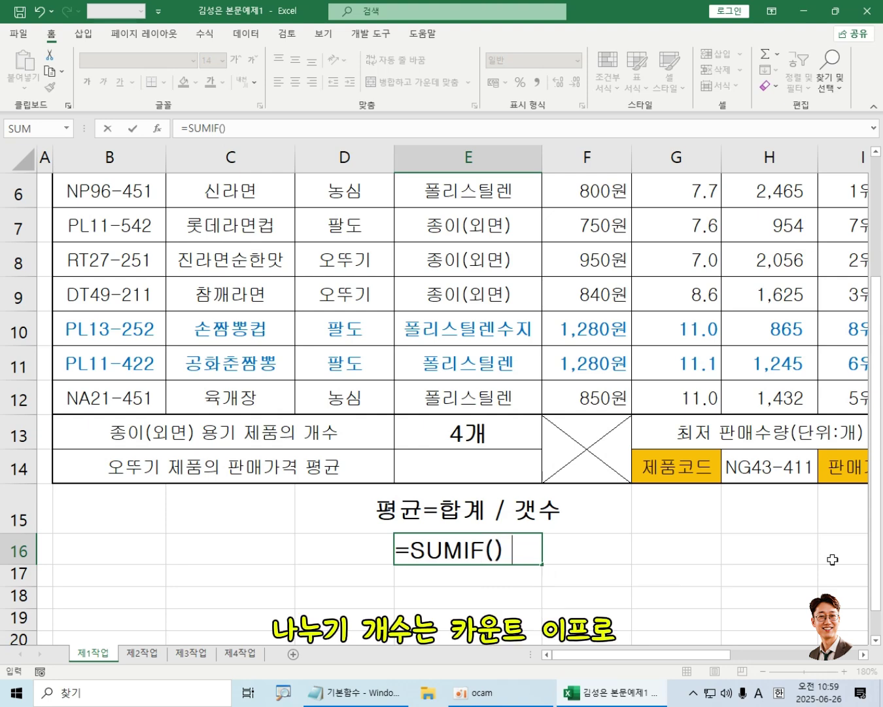
pyautogui.write('/ COU')
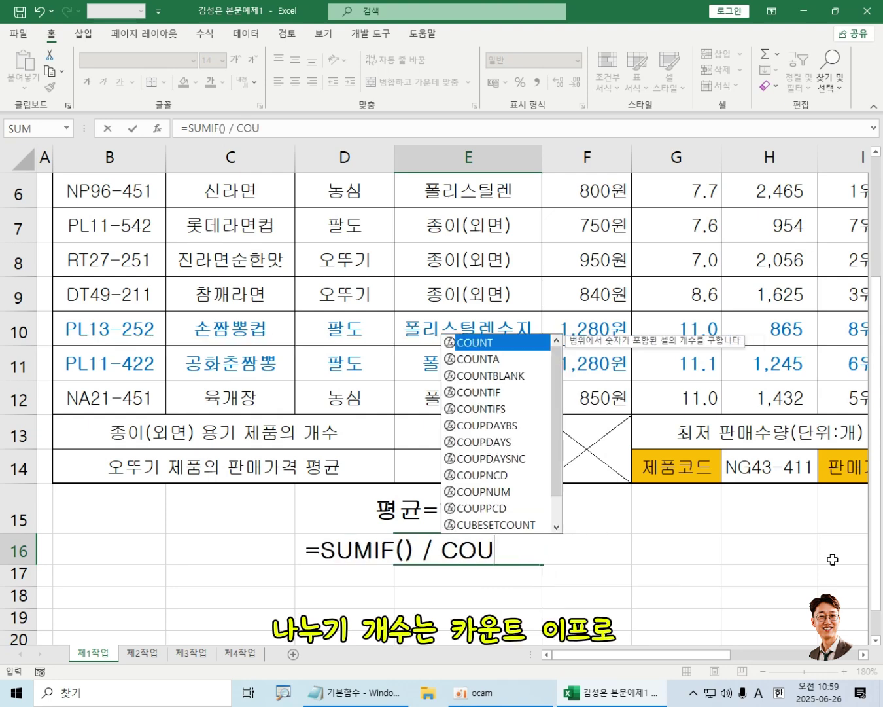
pyautogui.write('NTIF')
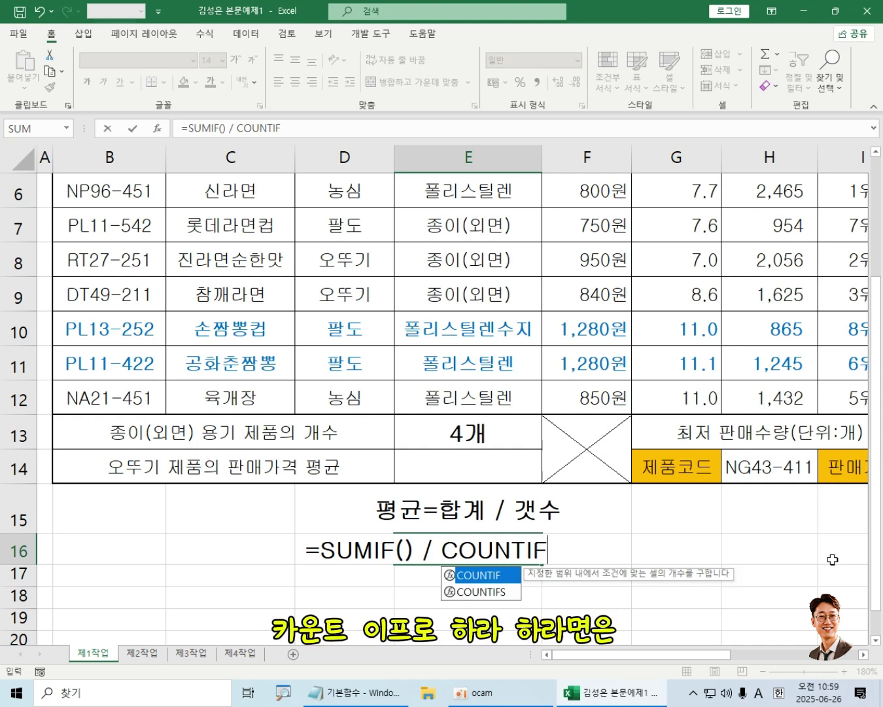
pyautogui.write('()')
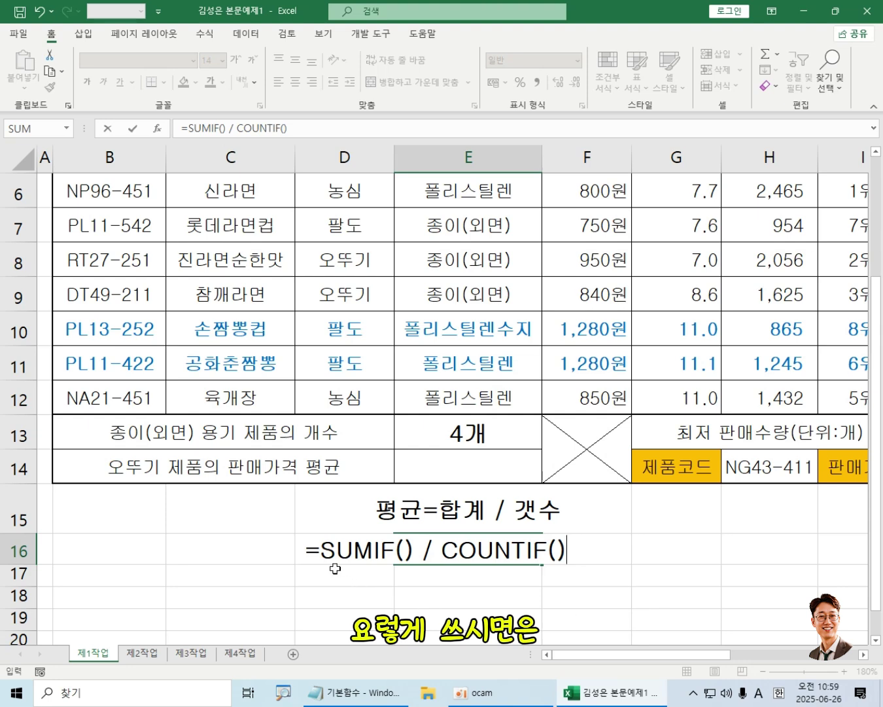
pyautogui.press('Return')
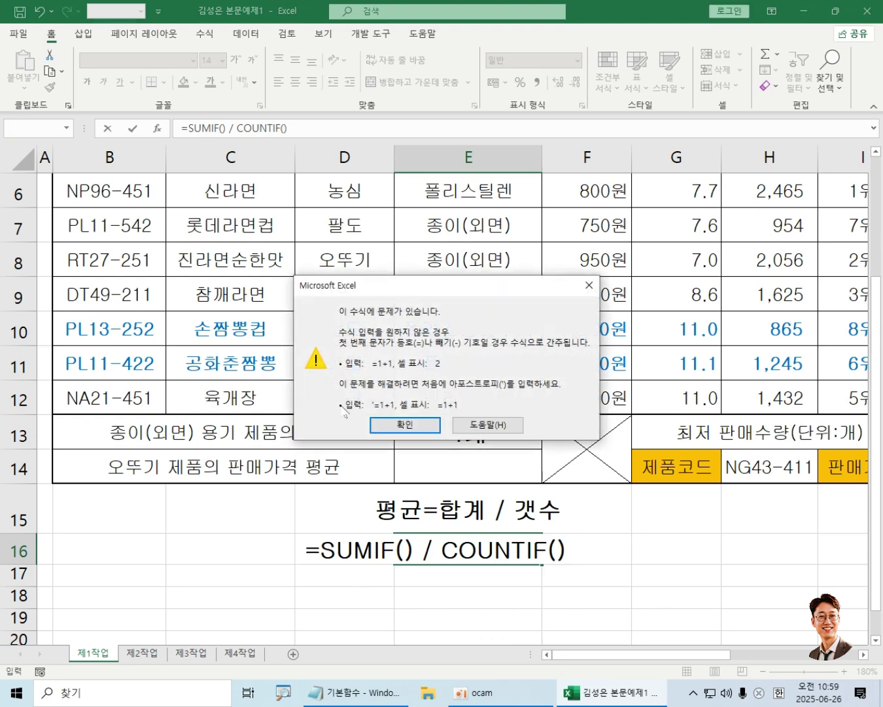
pyautogui.click(405, 424)
pyautogui.click(303, 549)
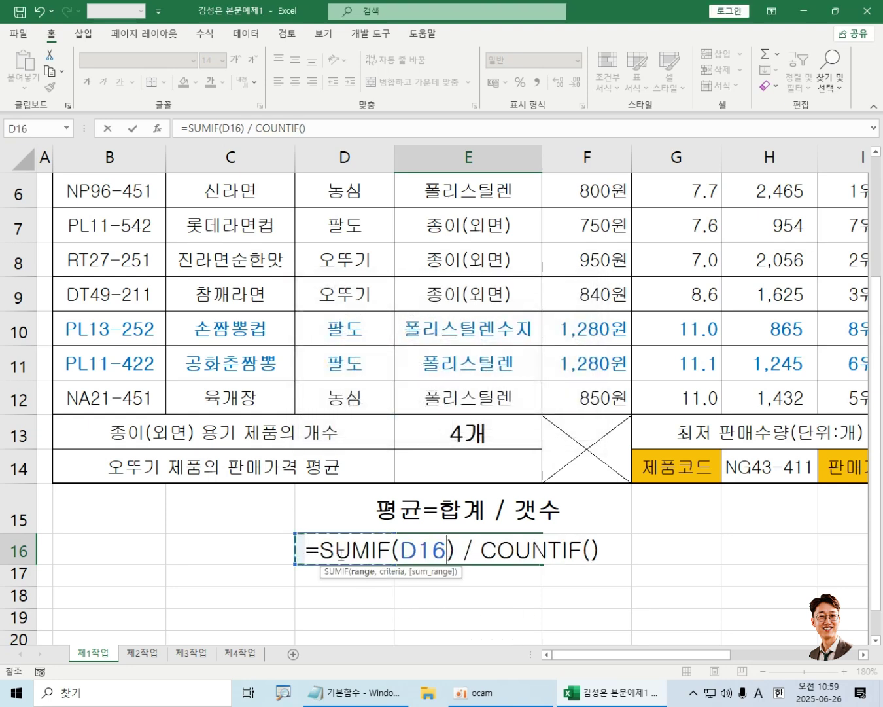
pyautogui.press('BackSpace')
pyautogui.press('BackSpace')
pyautogui.press('BackSpace')
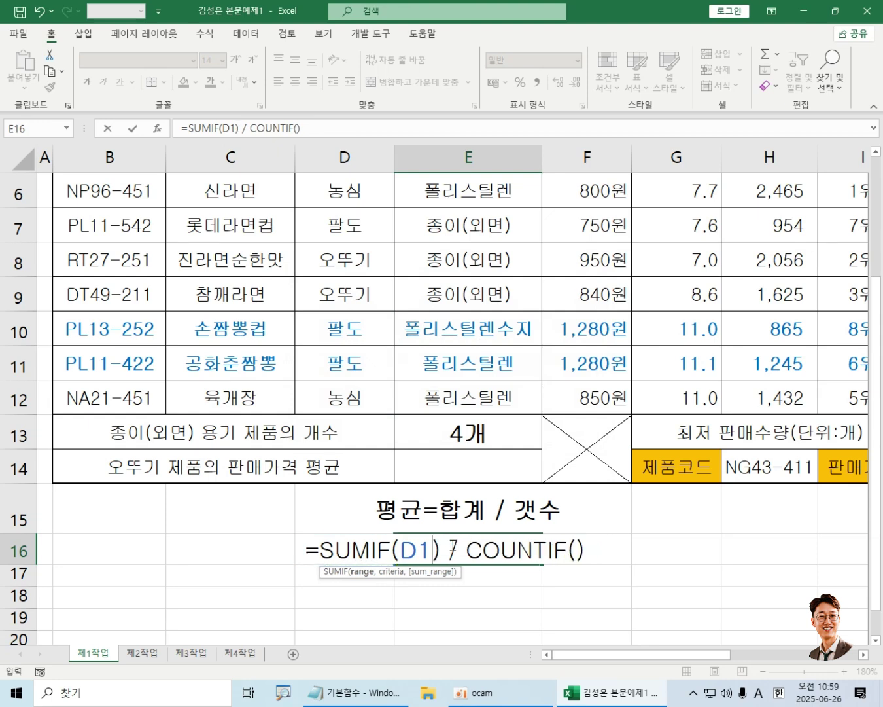
pyautogui.click(306, 549)
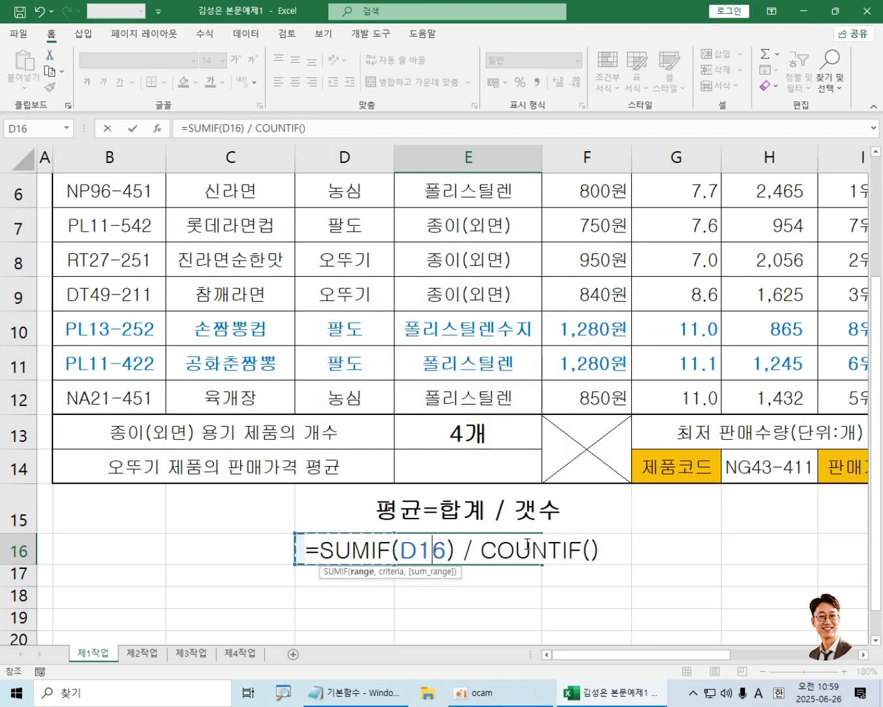
pyautogui.press('BackSpace')
pyautogui.press('BackSpace')
pyautogui.press('BackSpace')
pyautogui.press('BackSpace')
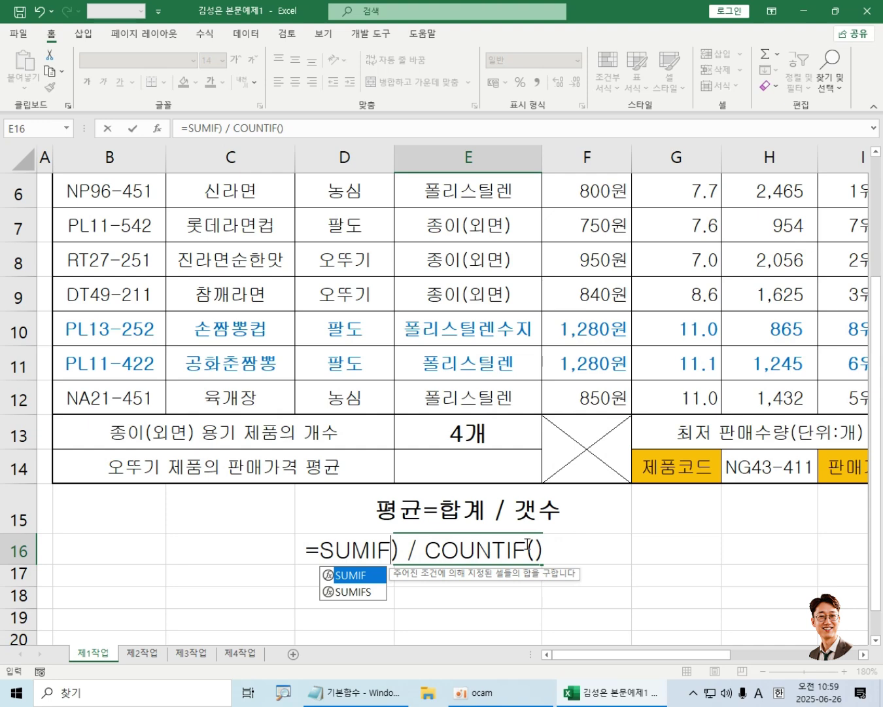
pyautogui.write('(')
pyautogui.press('Left')
pyautogui.press('Left')
pyautogui.press('Right')
pyautogui.press('Right')
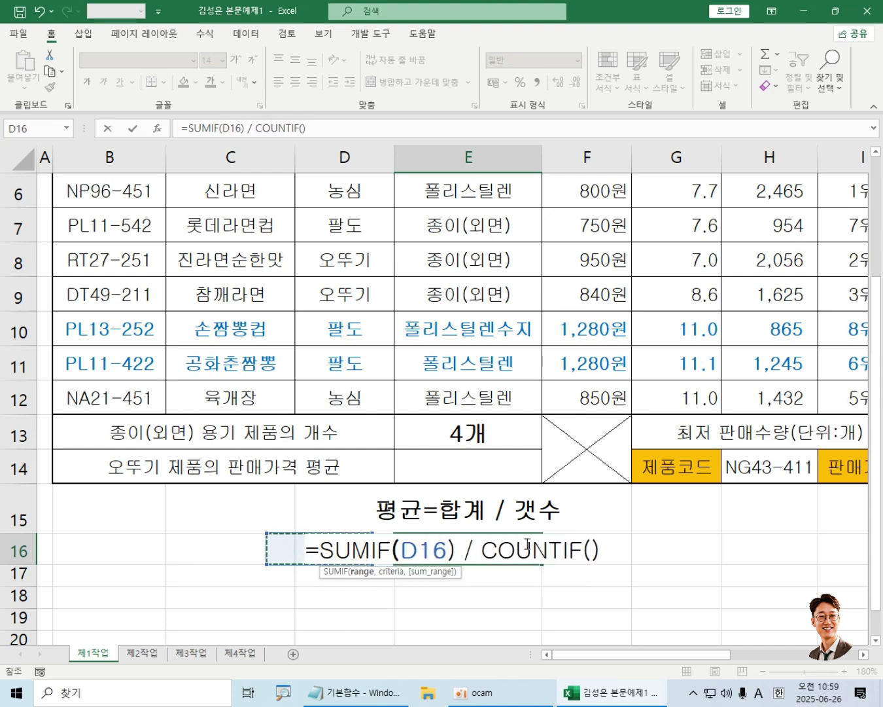
pyautogui.press('BackSpace')
pyautogui.press('BackSpace')
pyautogui.press('BackSpace')
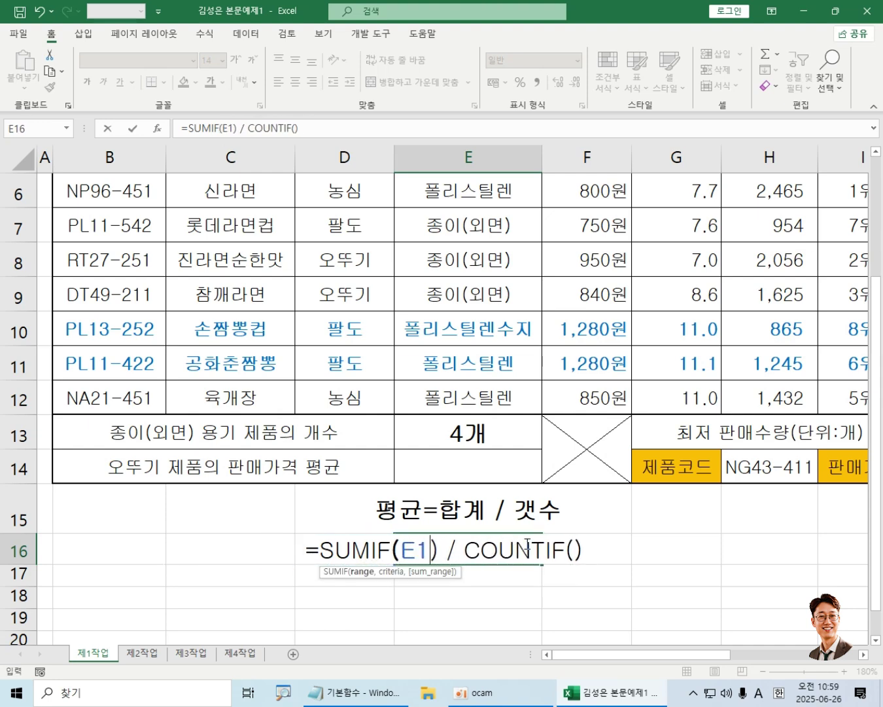
# - Prefix the E16 outline =SUMIF() / COUNTIF() with an apostrophe so it is stored as text
pyautogui.click(311, 548)
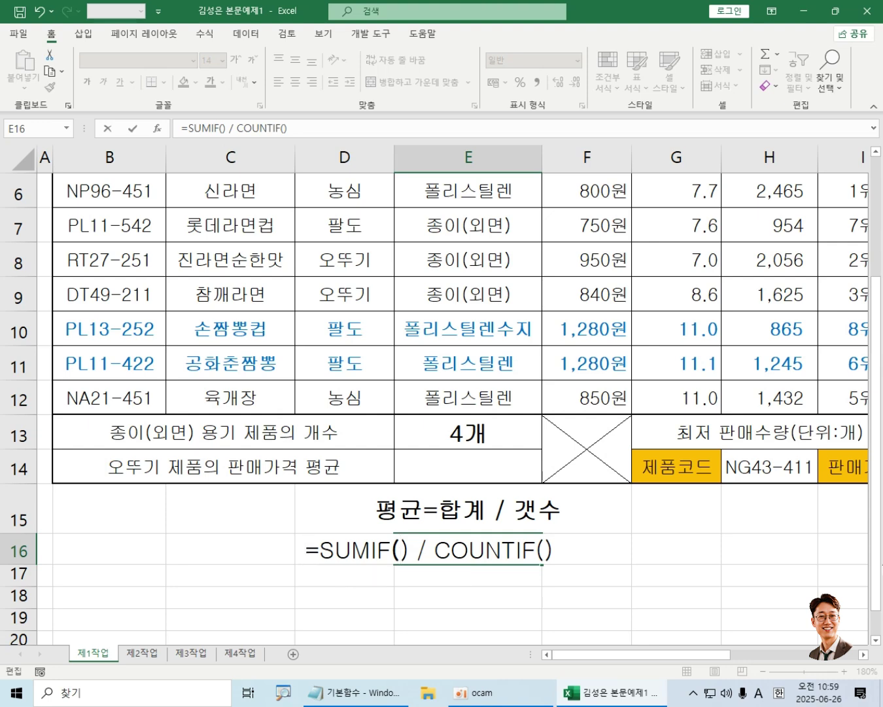
pyautogui.write("'")
pyautogui.press('Return')
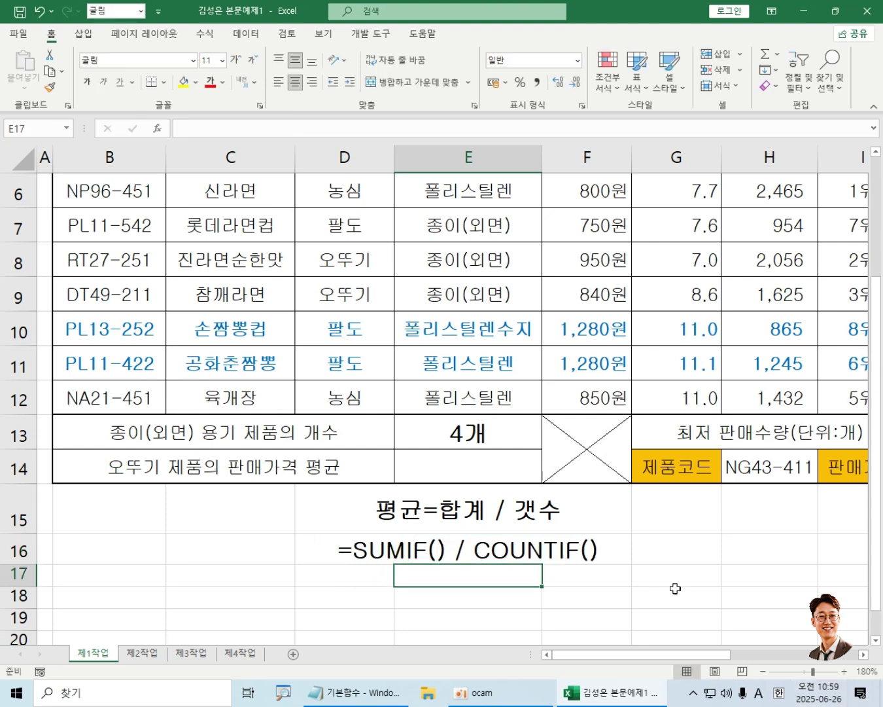
pyautogui.click(685, 613)
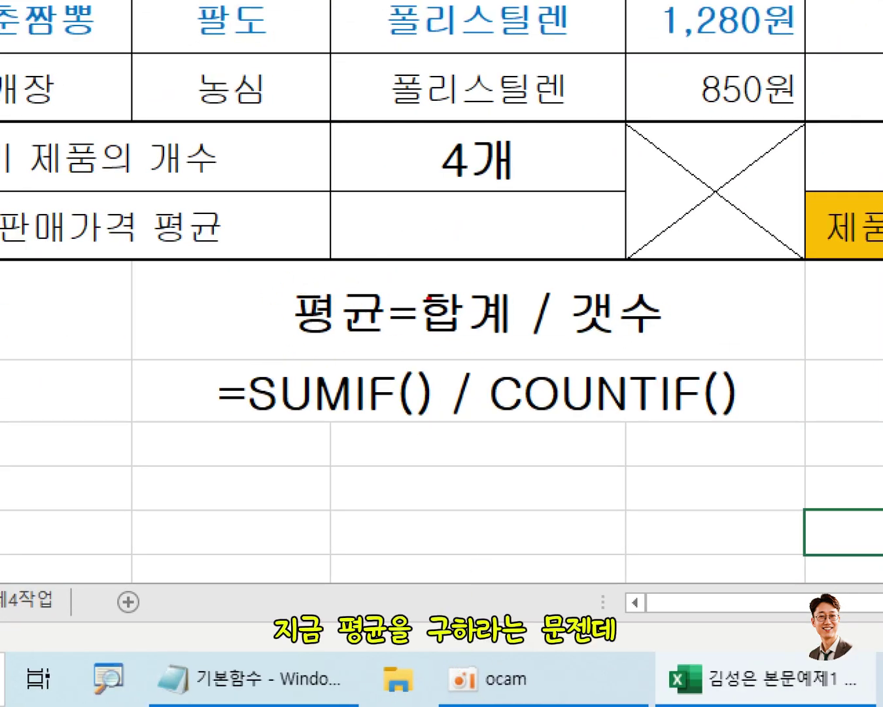
pyautogui.moveTo(419, 274)
pyautogui.mouseDown()
pyautogui.moveTo(427, 297)
pyautogui.moveTo(509, 339)
pyautogui.mouseUp()
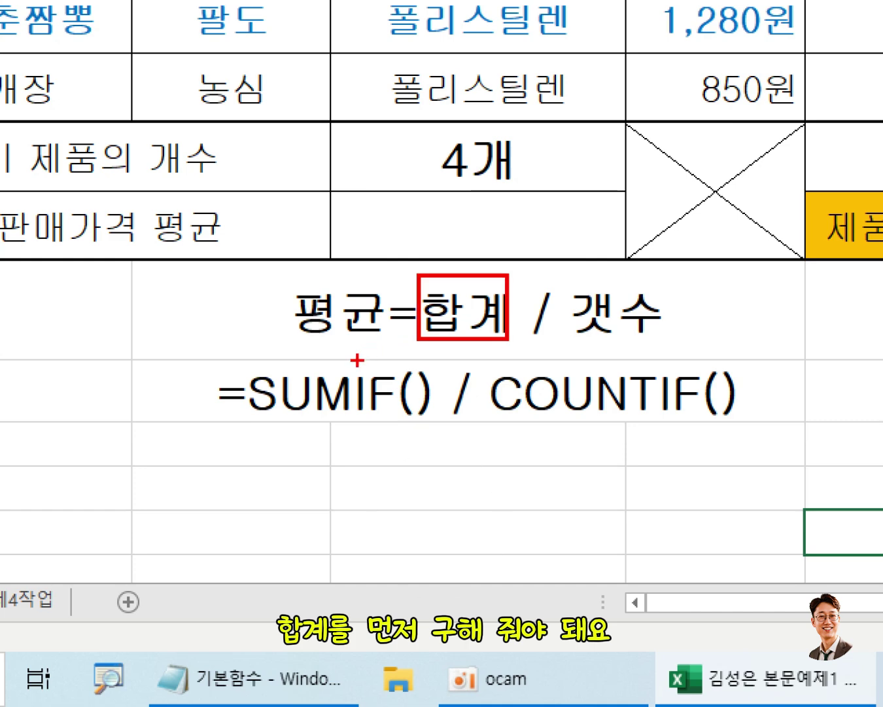
pyautogui.moveTo(397, 337)
pyautogui.mouseDown()
pyautogui.moveTo(322, 375)
pyautogui.moveTo(366, 377)
pyautogui.mouseUp()
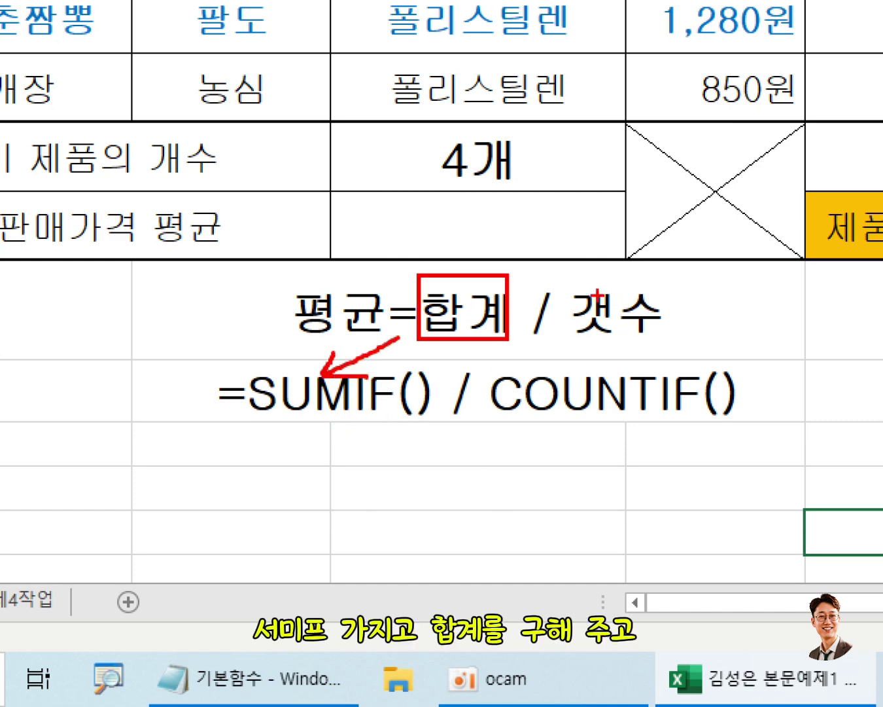
pyautogui.moveTo(574, 279)
pyautogui.mouseDown()
pyautogui.moveTo(574, 336)
pyautogui.moveTo(670, 340)
pyautogui.mouseUp()
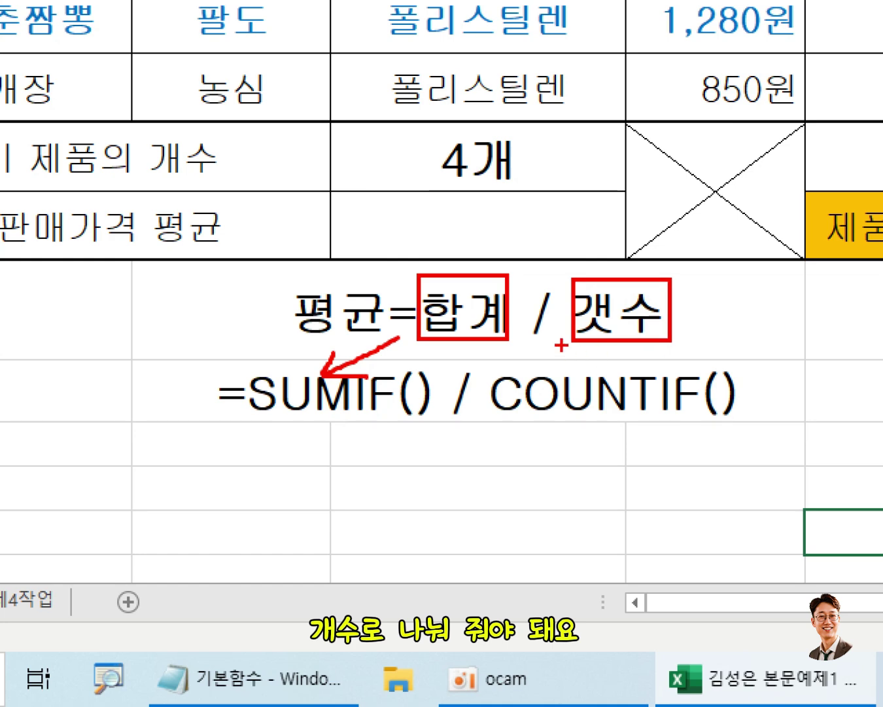
pyautogui.moveTo(573, 333)
pyautogui.mouseDown()
pyautogui.moveTo(550, 372)
pyautogui.moveTo(579, 367)
pyautogui.mouseUp()
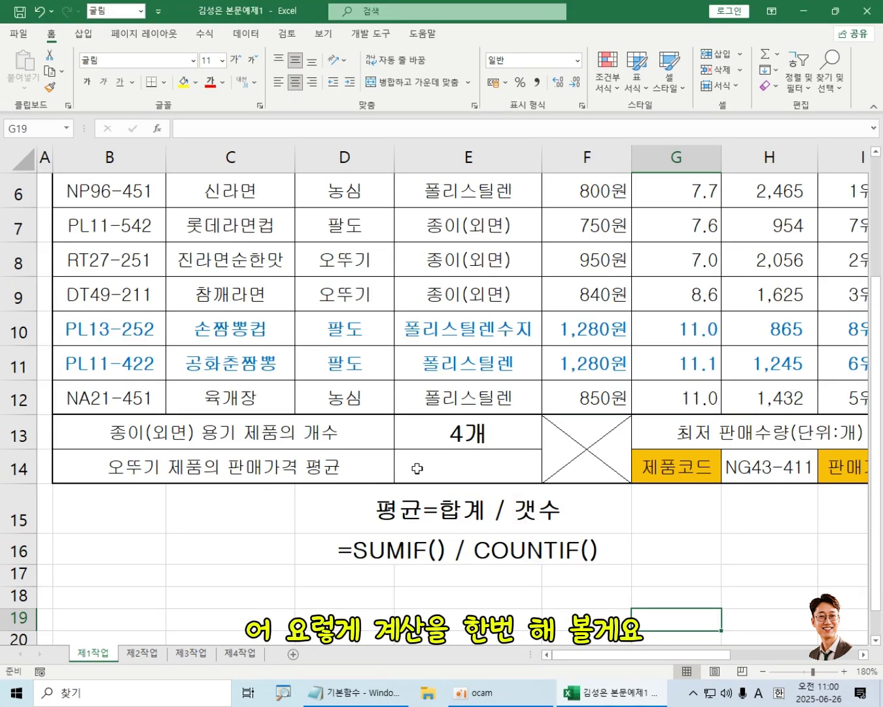
# - Make row 14 slightly taller and left-align cell E14
pyautogui.click(465, 467)
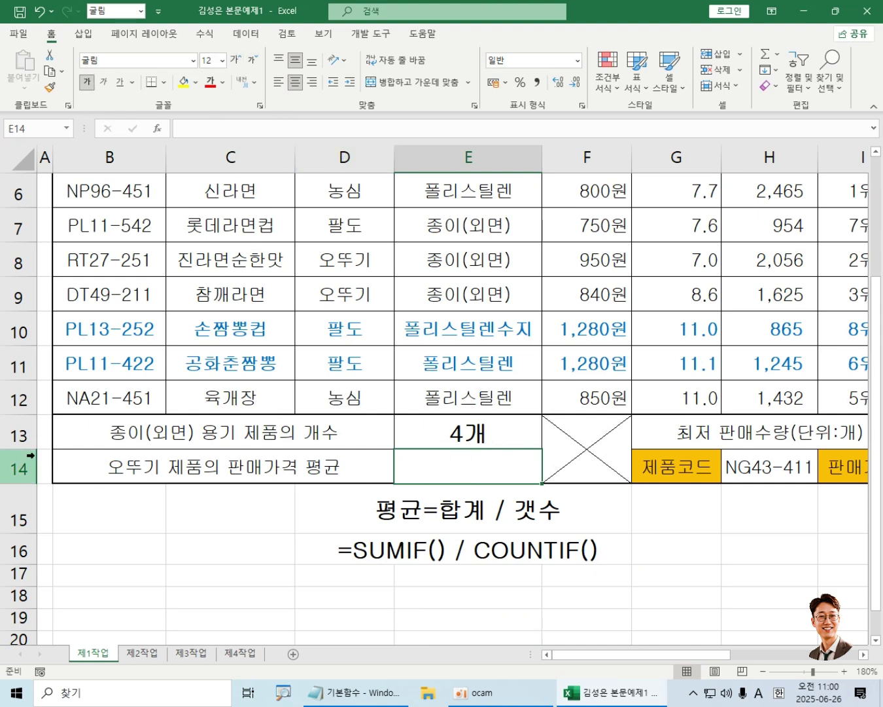
pyautogui.moveTo(19, 482); pyautogui.dragTo(19, 492)
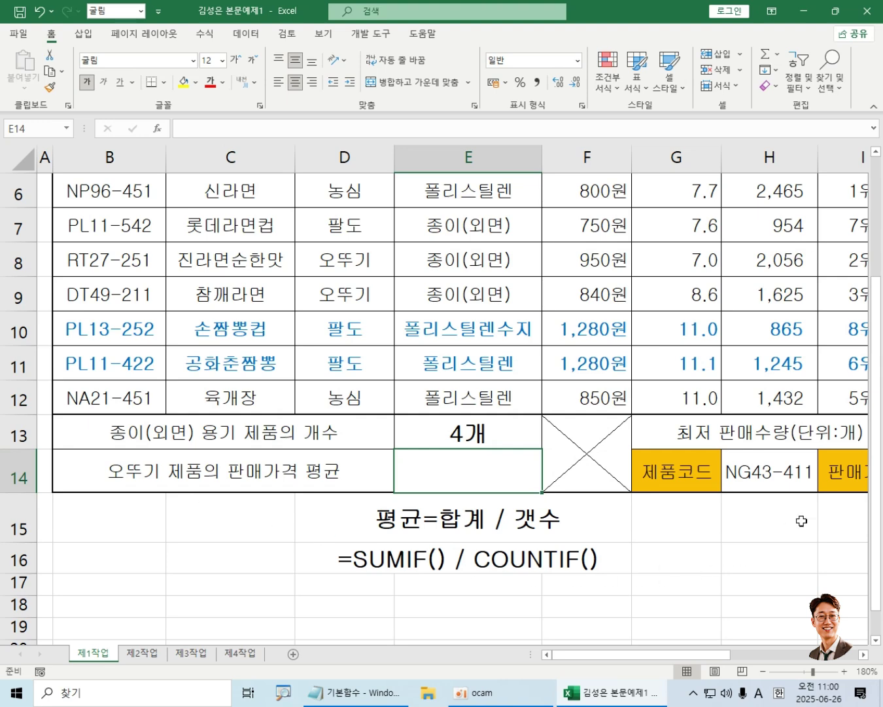
pyautogui.scroll(-1, 720, 523)
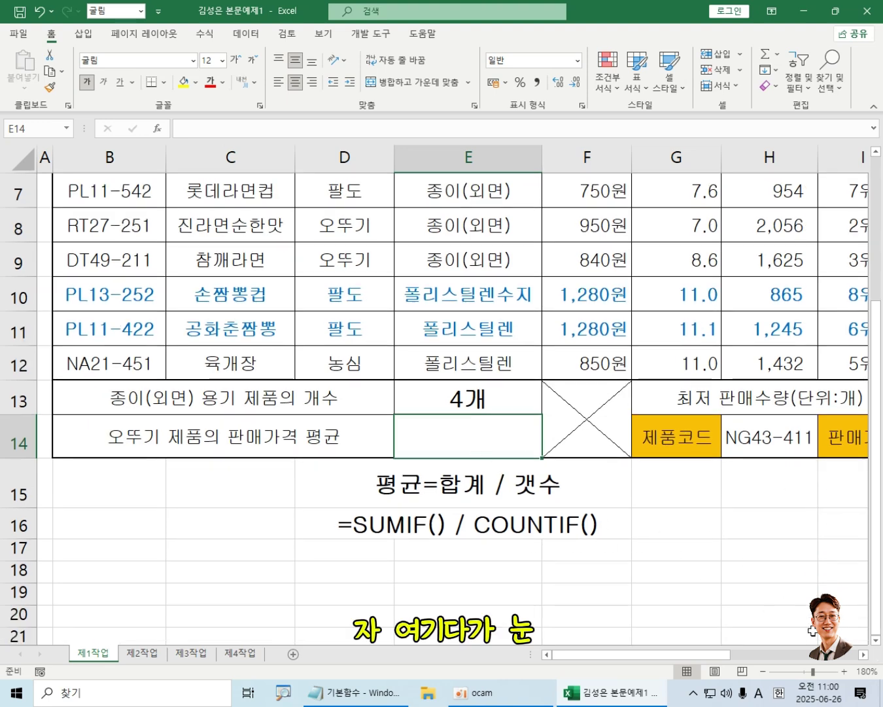
pyautogui.write('=')
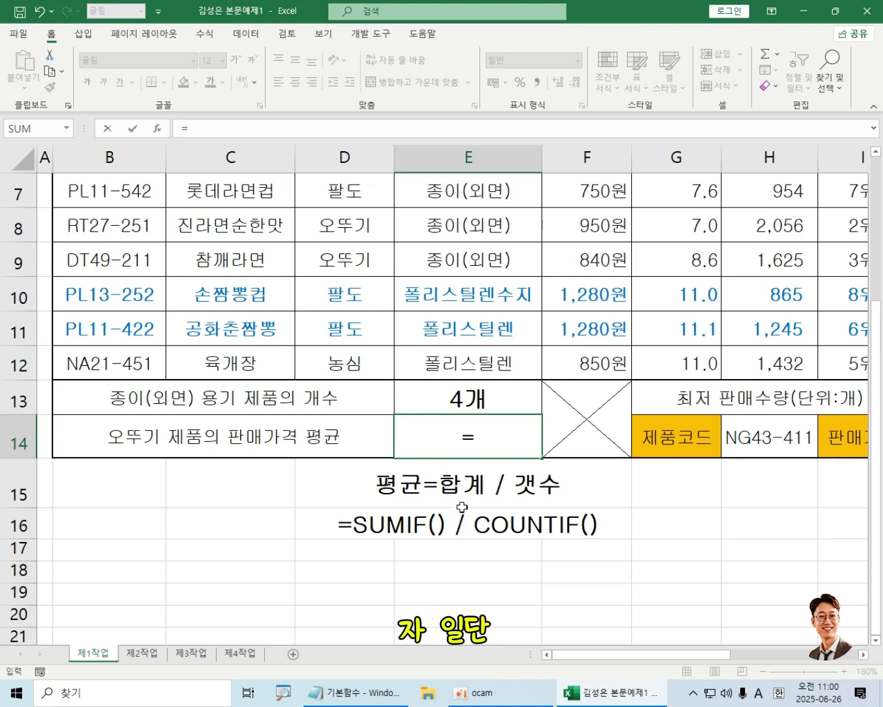
pyautogui.press('Escape')
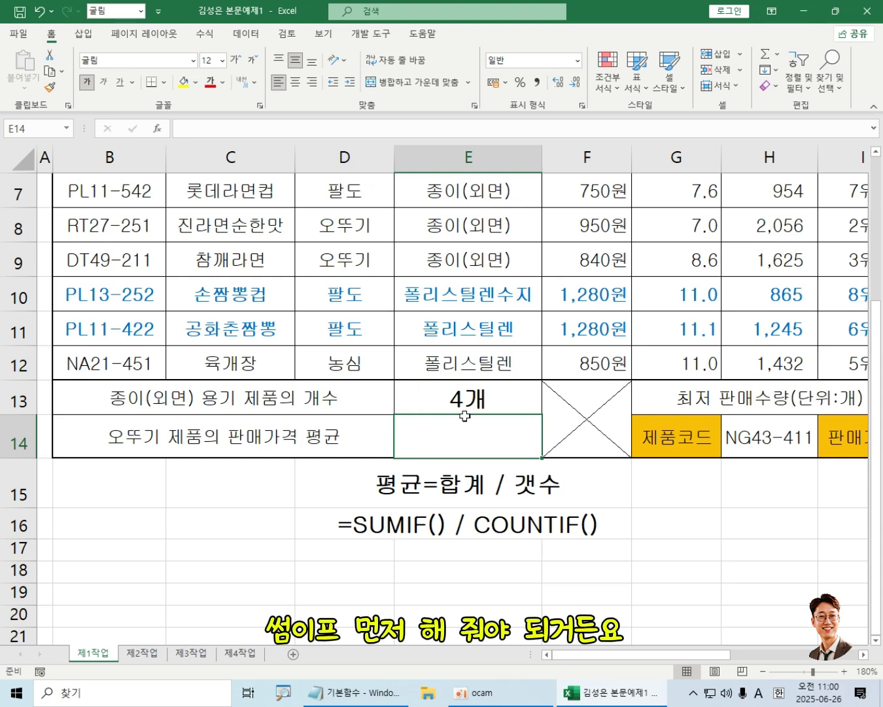
# - Write the template formula =SUMIF(조건범위, "조건",합계범위) in cell E14, keeping the cell in edit mode
pyautogui.write('=SUMIF')
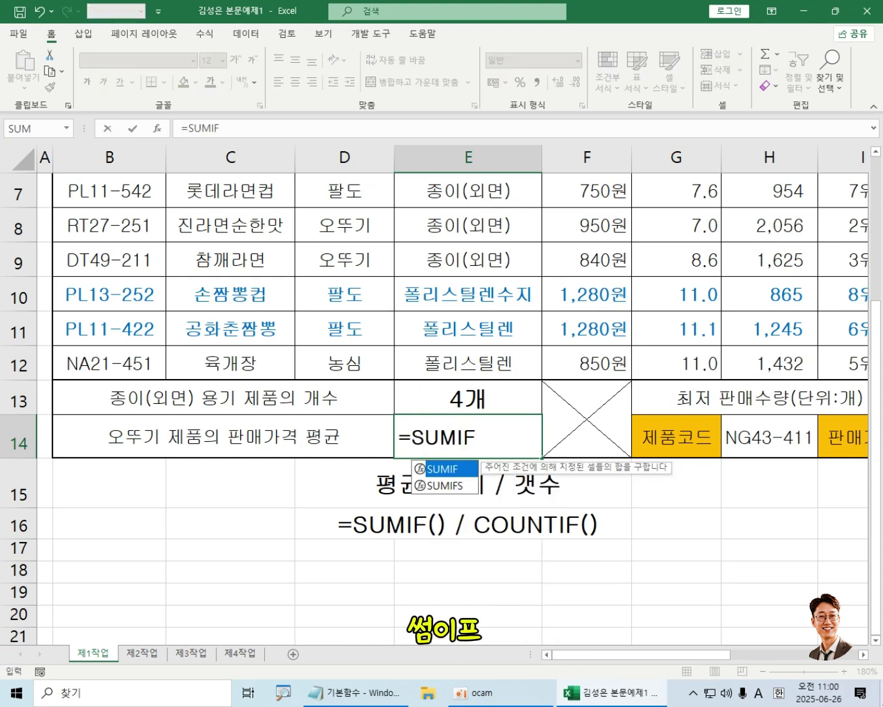
pyautogui.write('(')
pyautogui.press('Hangul')
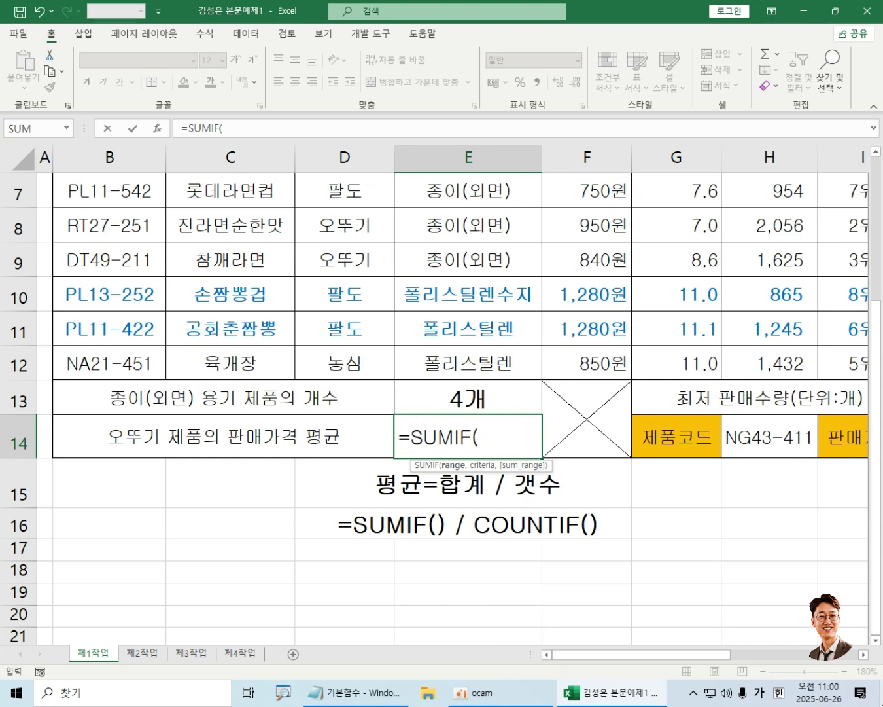
pyautogui.write('조건범위')
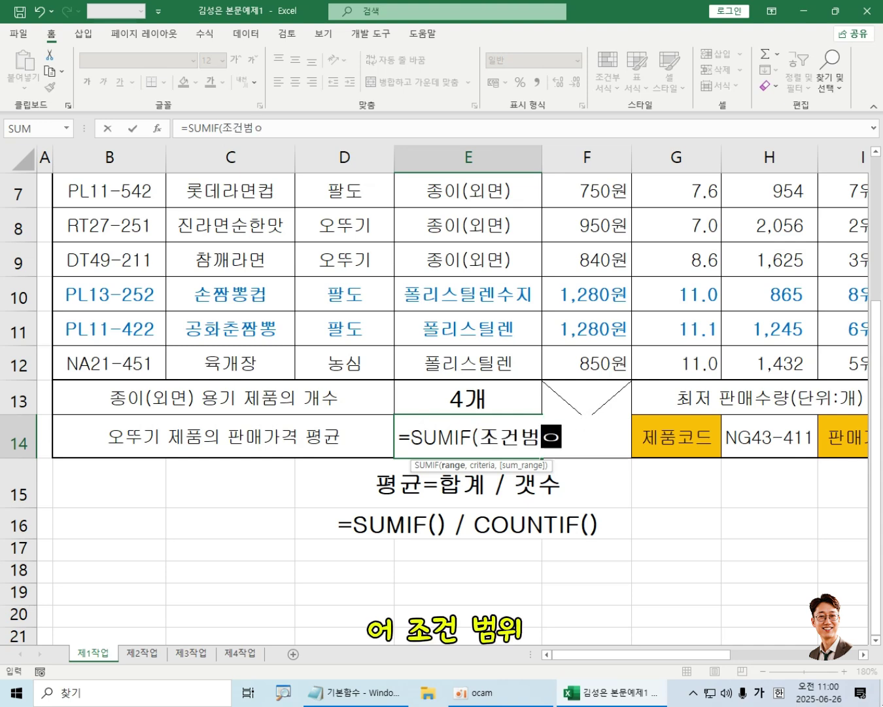
pyautogui.write(', ')
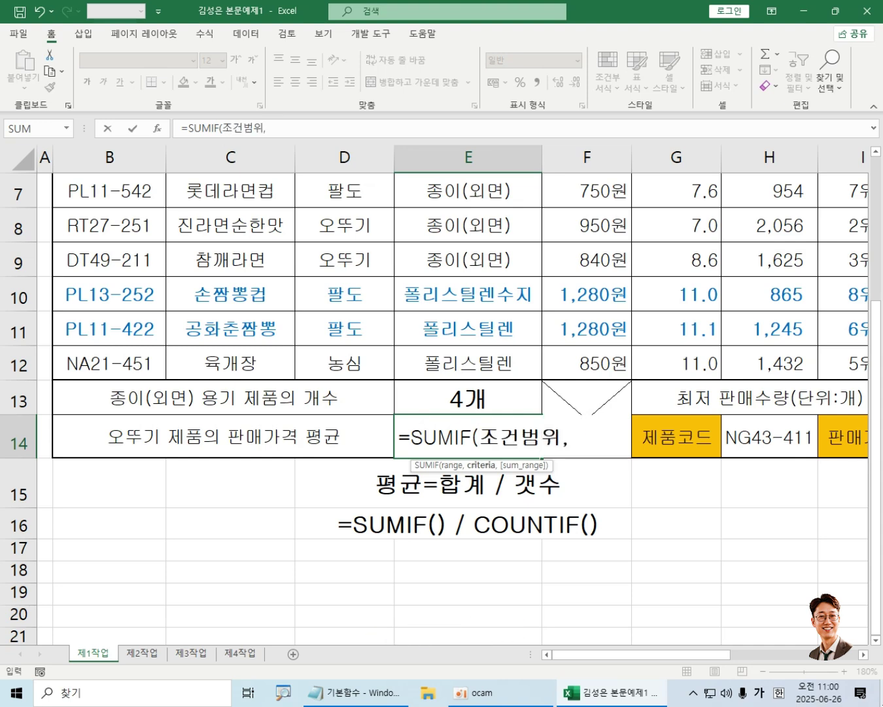
pyautogui.write('"조건",')
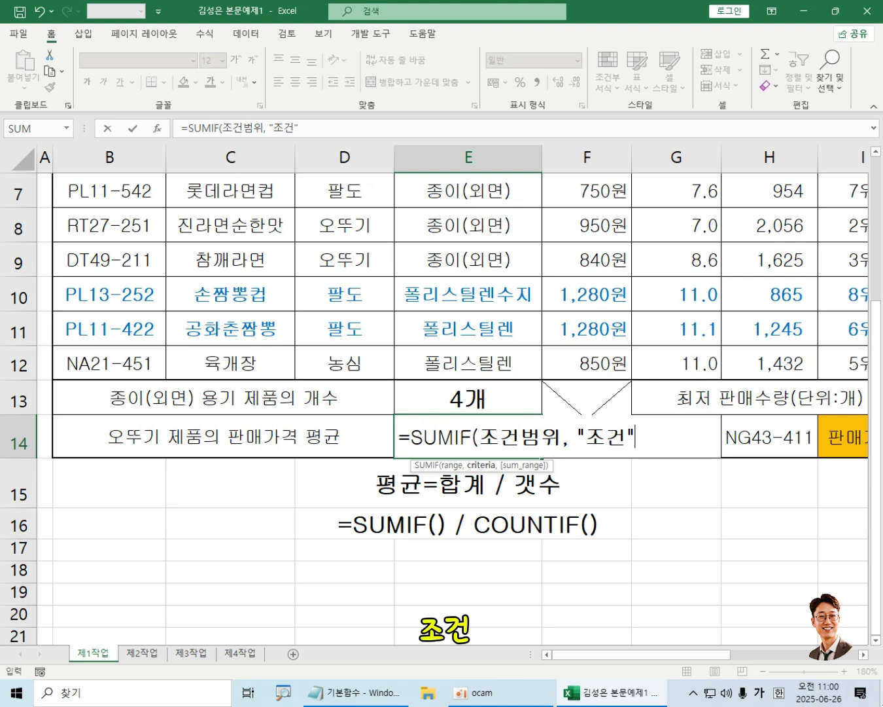
pyautogui.write('합계범')
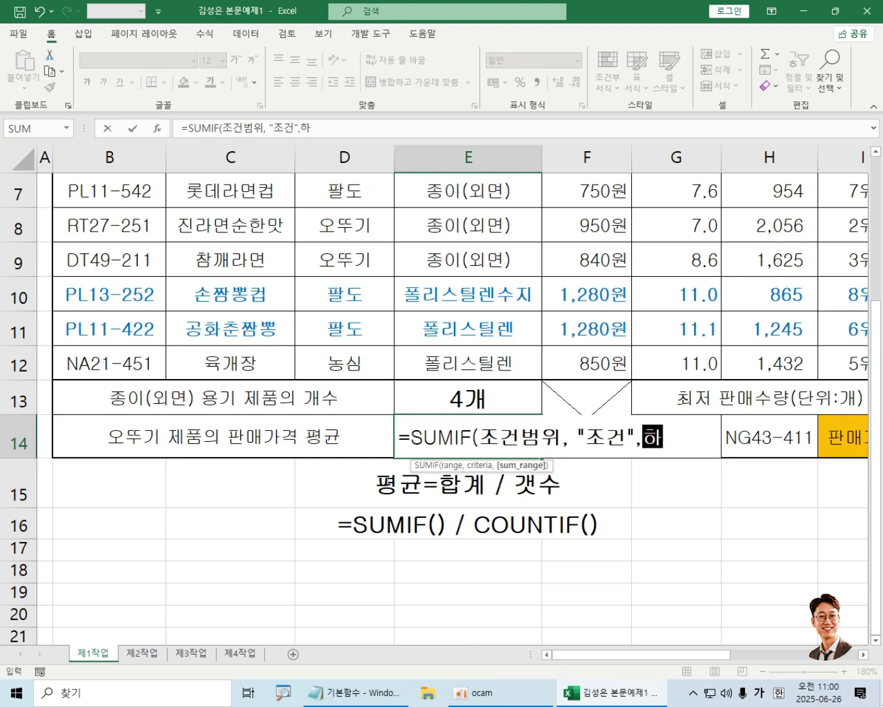
pyautogui.write('위)')
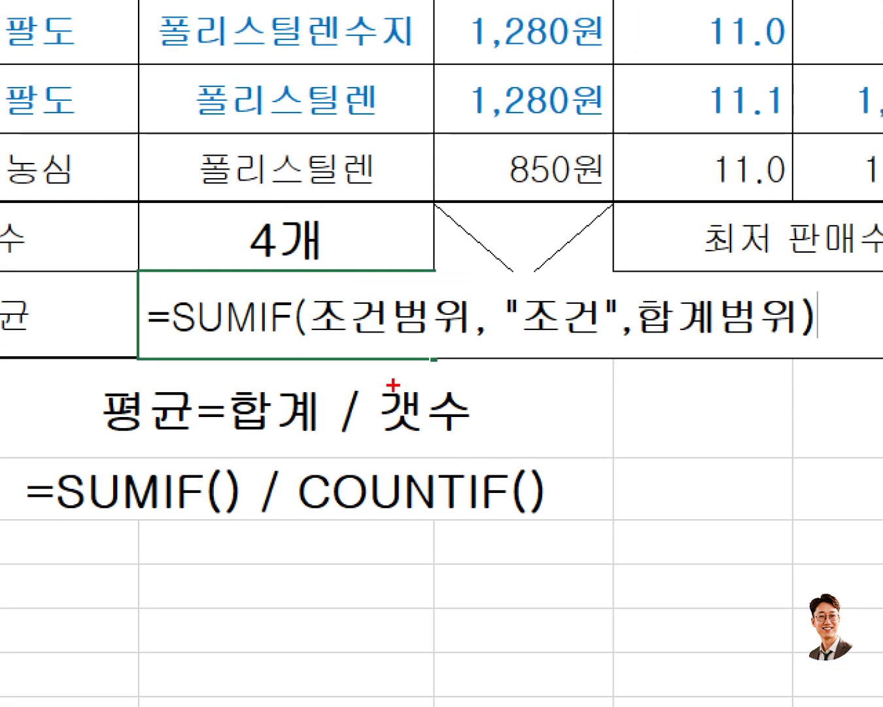
pyautogui.moveTo(505, 281); pyautogui.dragTo(620, 353)
pyautogui.moveTo(734, 339); pyautogui.dragTo(801, 358)
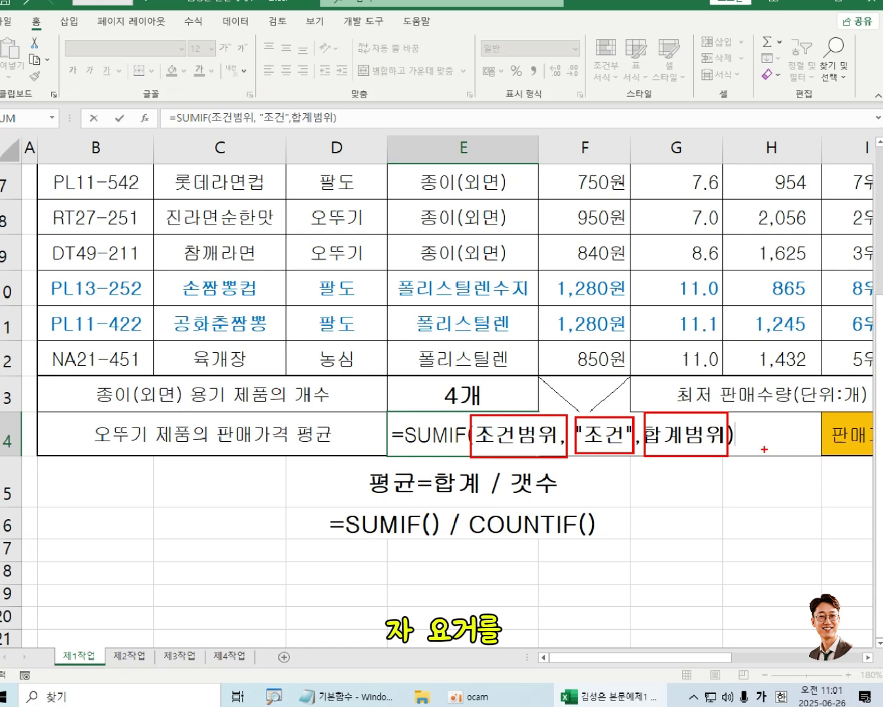
pyautogui.press('Escape')
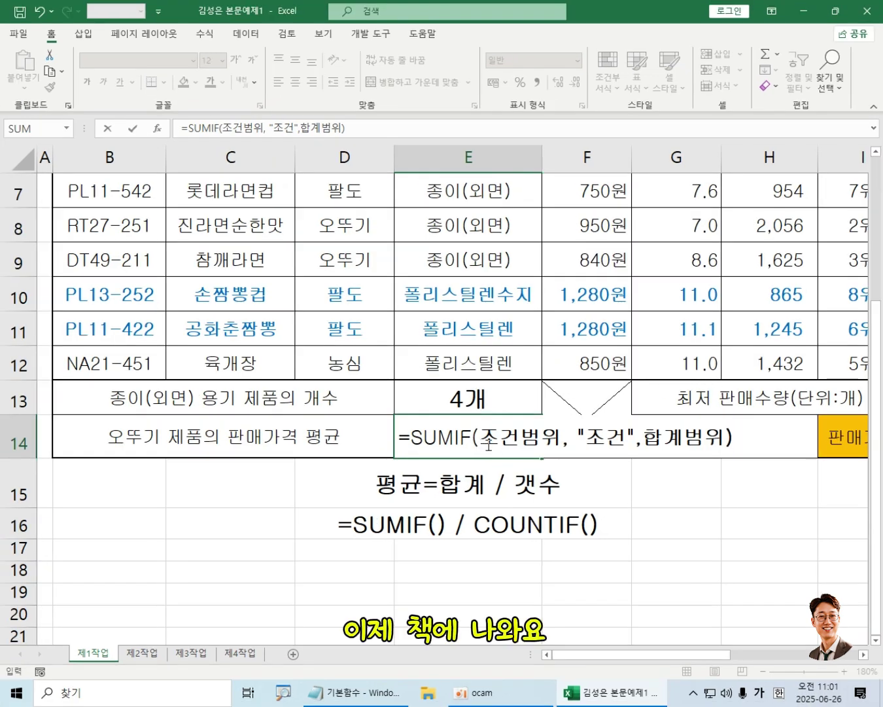
# - Replace the 조건범위 placeholder in the E14 SUMIF formula with the manufacturer range D5:D12
pyautogui.moveTo(488, 445); pyautogui.dragTo(563, 436)
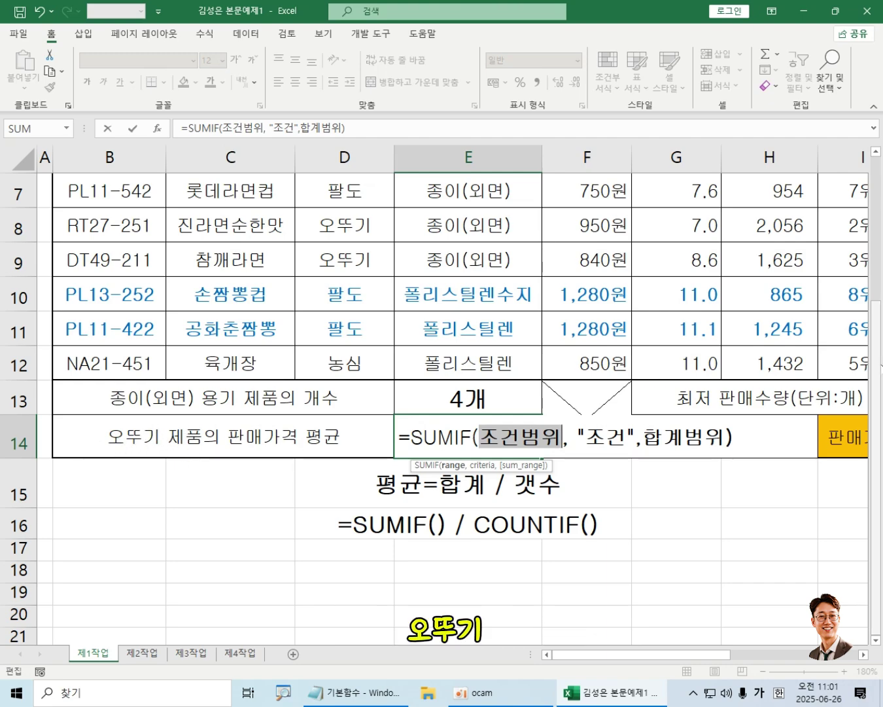
pyautogui.moveTo(881, 366); pyautogui.dragTo(880, 308)
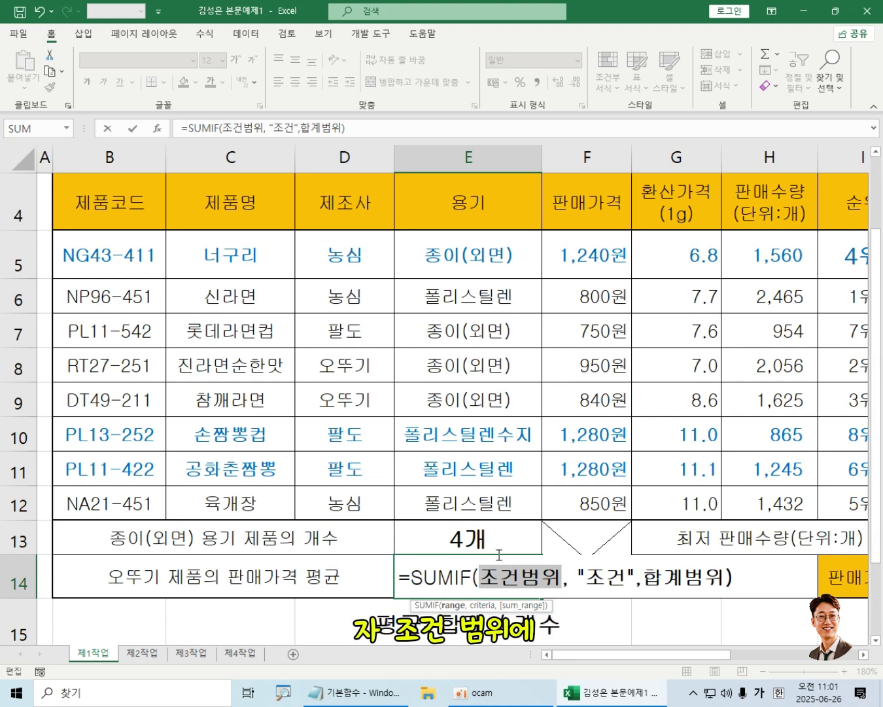
pyautogui.moveTo(346, 257); pyautogui.dragTo(357, 503)
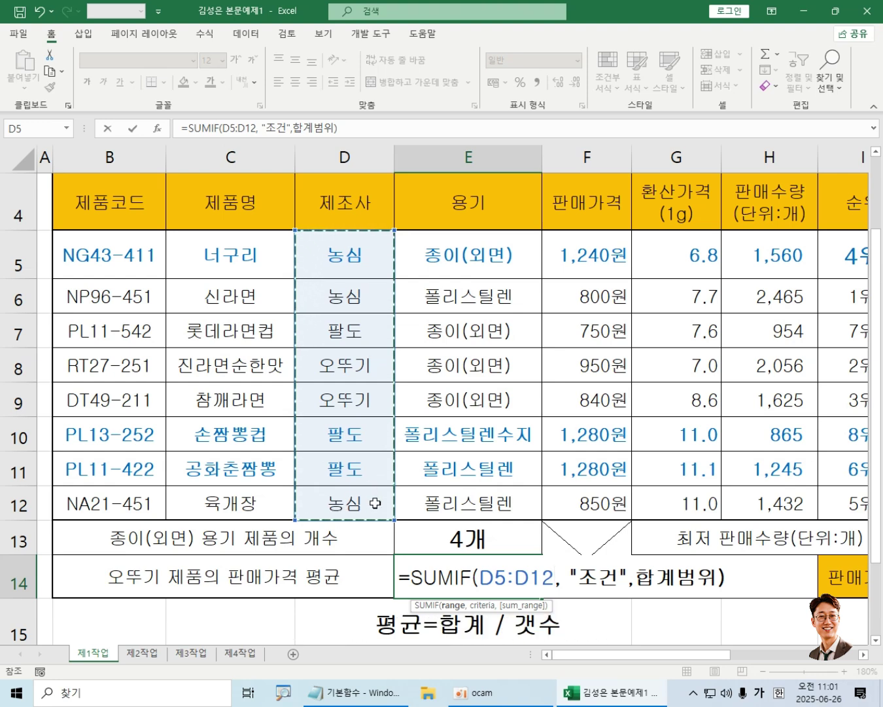
# - Replace the SUMIF placeholder 조건 with 오뚜기 and 합계범위 with the selling price cells F5:F12 (판매가격)
pyautogui.moveTo(577, 576); pyautogui.dragTo(619, 577)
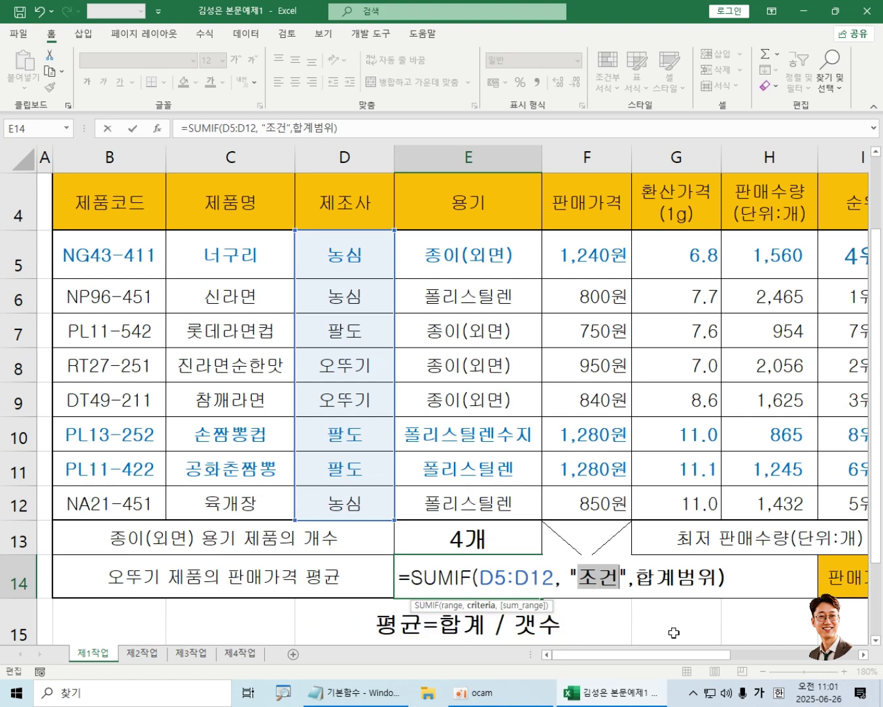
pyautogui.write('DH')
pyautogui.press('BackSpace')
pyautogui.press('BackSpace')
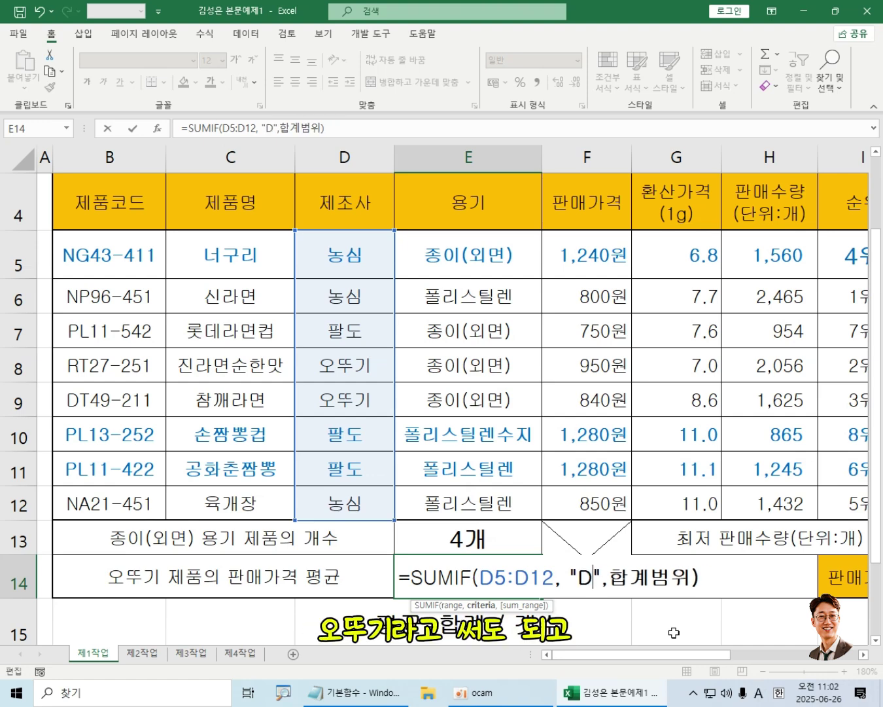
pyautogui.press('Hangul')
pyautogui.write('오뚜기')
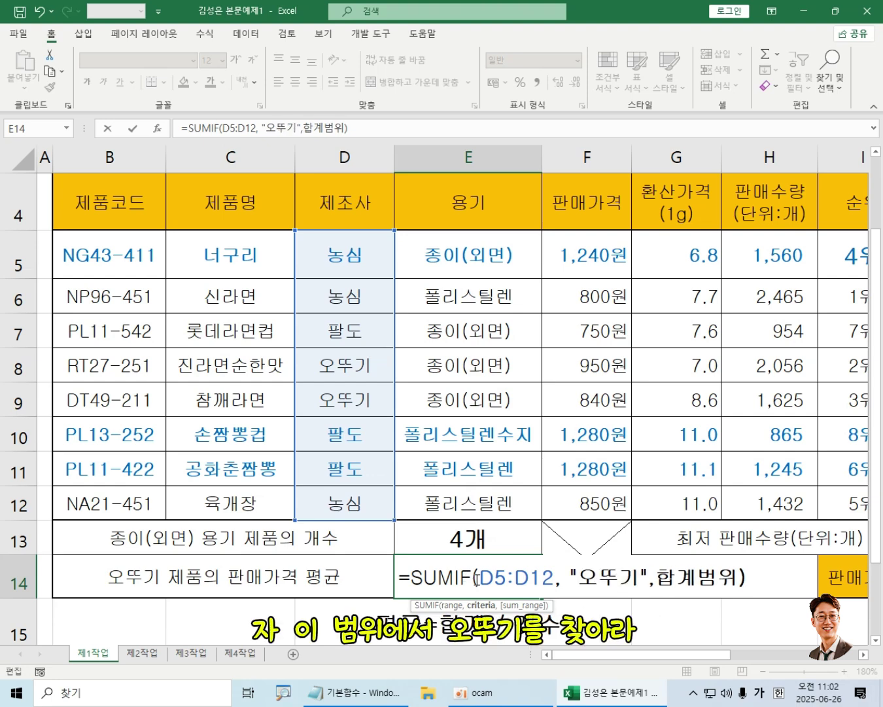
pyautogui.moveTo(479, 577); pyautogui.dragTo(739, 579)
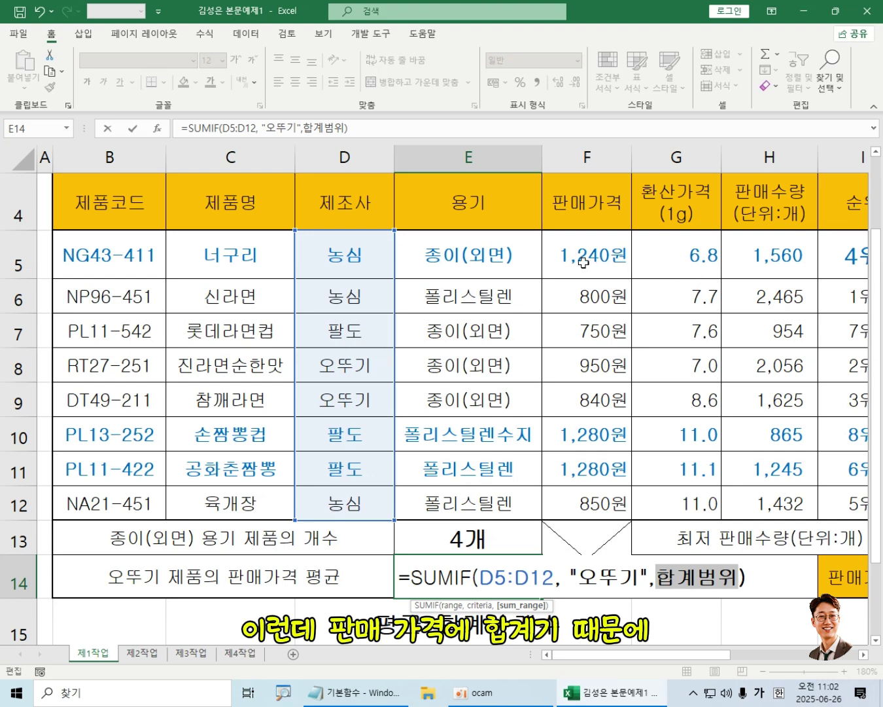
pyautogui.moveTo(584, 255); pyautogui.dragTo(575, 502)
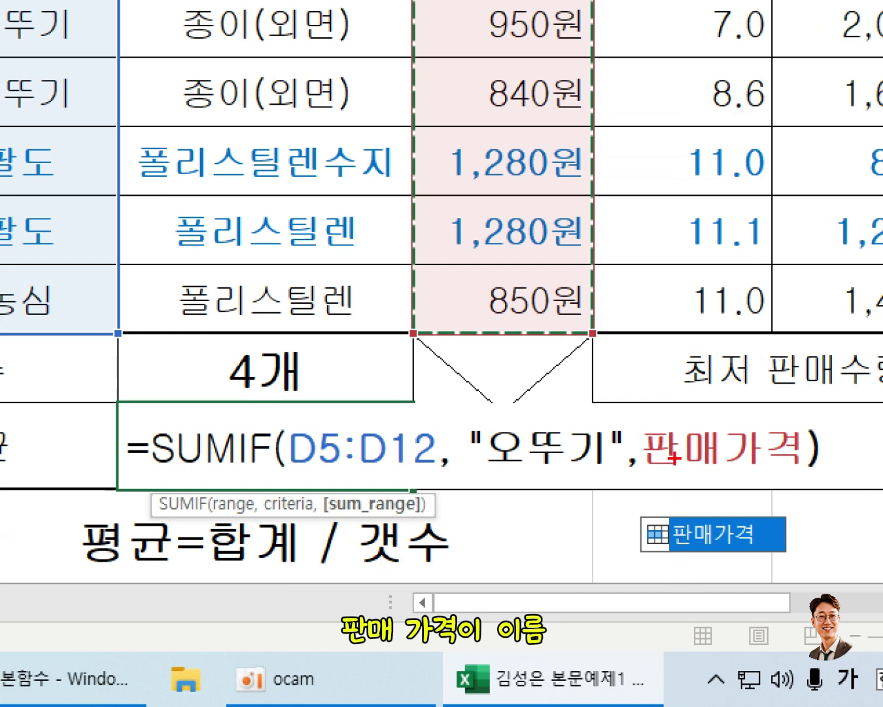
pyautogui.moveTo(637, 416); pyautogui.dragTo(814, 490)
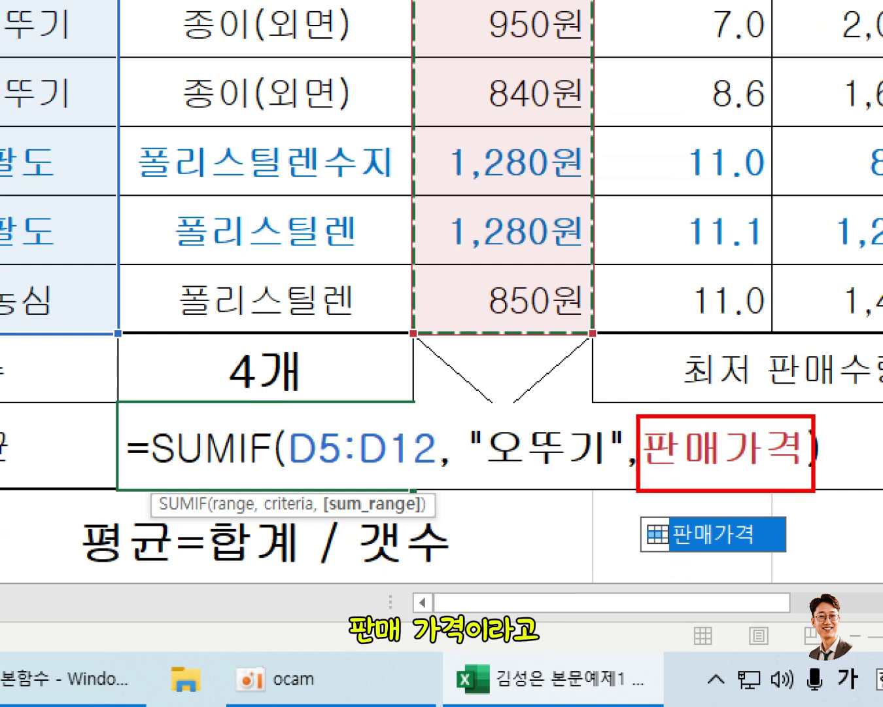
pyautogui.moveTo(527, 2)
pyautogui.mouseDown()
pyautogui.moveTo(516, 246)
pyautogui.moveTo(560, 219)
pyautogui.mouseUp()
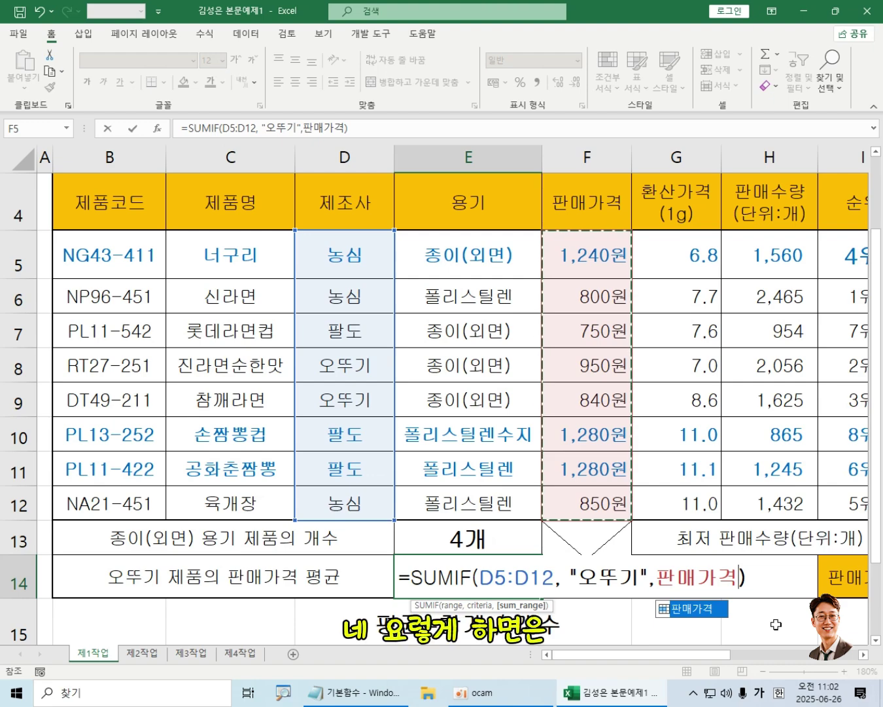
# - Append a division sign and the opening of a COUNTIF function, " / COUNTIF(", to the end of the E14 formula
pyautogui.click(755, 587)
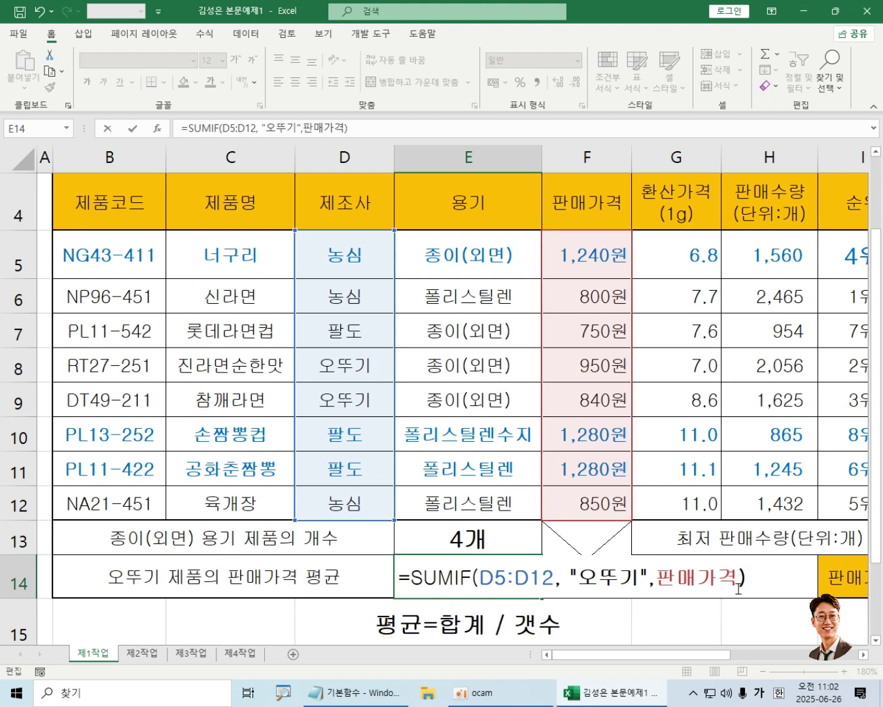
pyautogui.moveTo(878, 383); pyautogui.dragTo(879, 389)
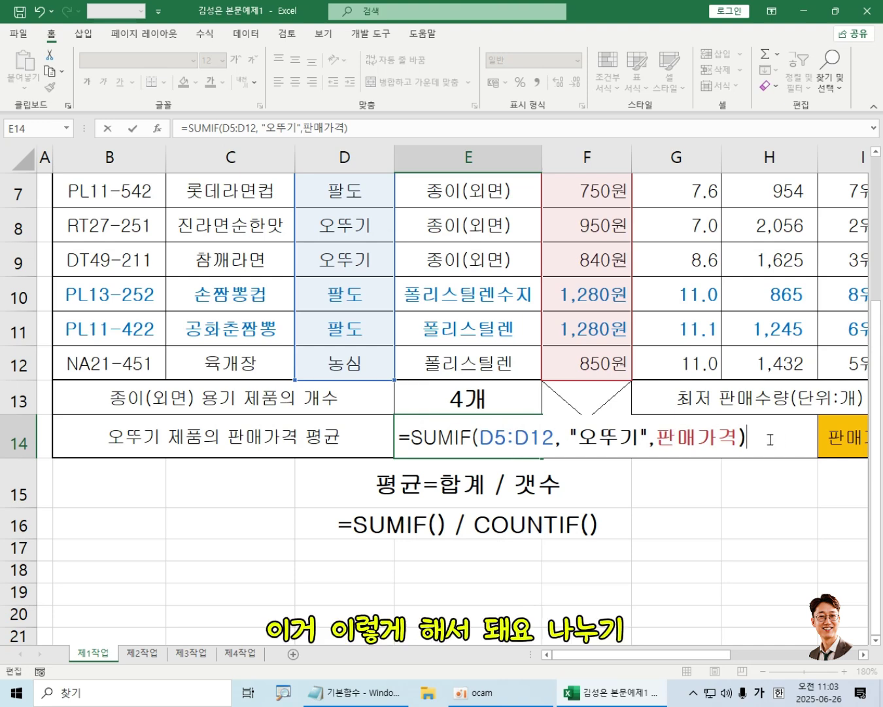
pyautogui.write('/ ')
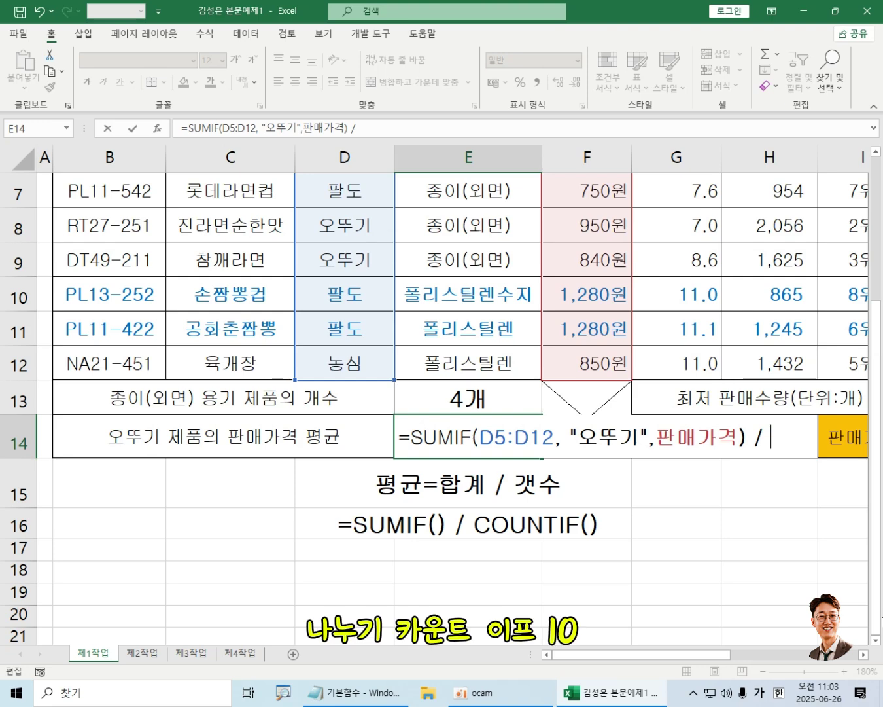
pyautogui.write('ㅊ')
pyautogui.press('BackSpace')
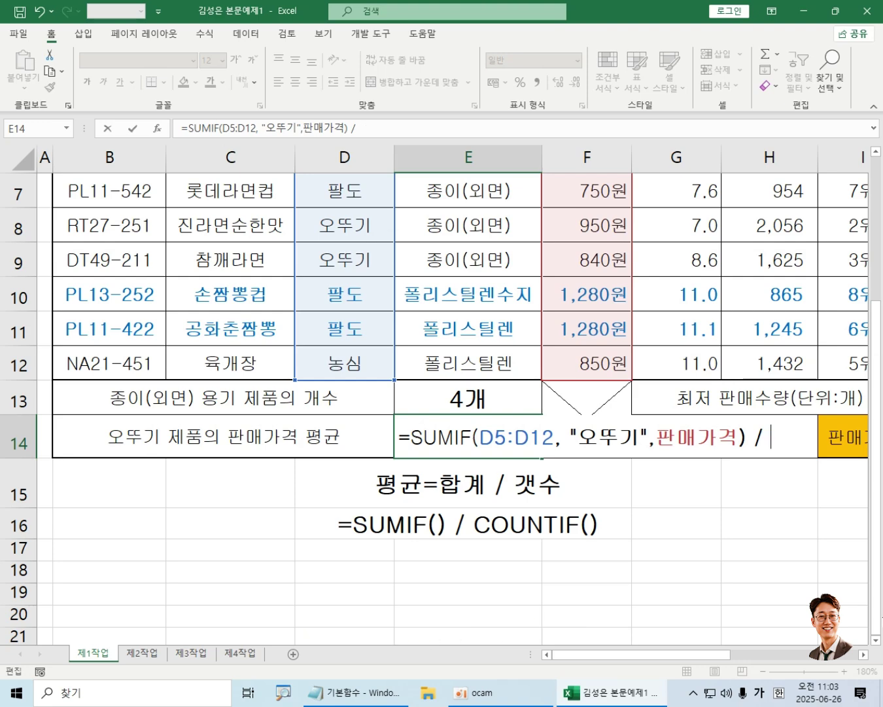
pyautogui.press('Hangul')
pyautogui.write('COUNTIF')
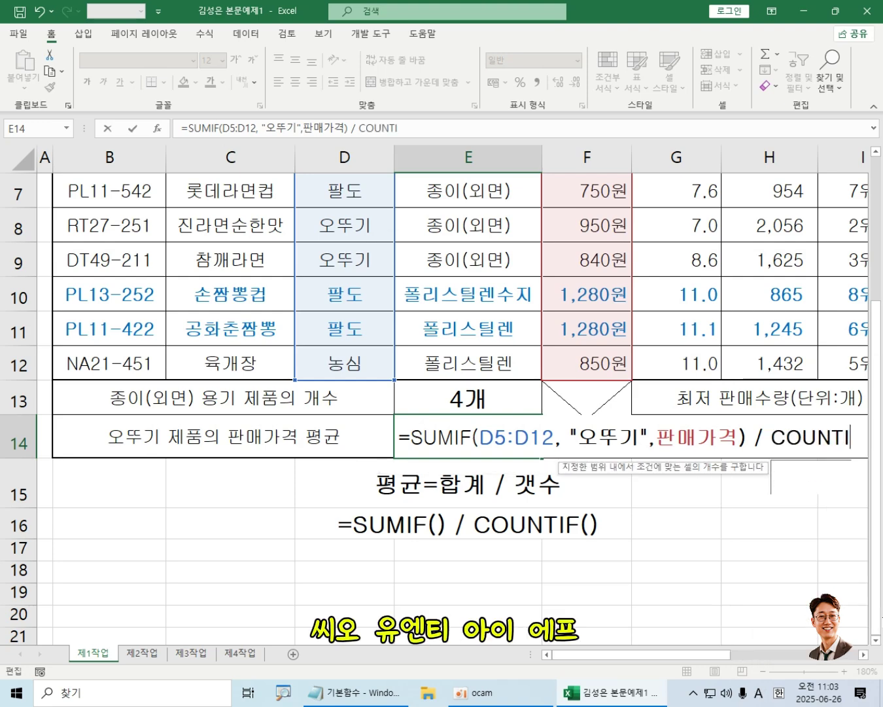
pyautogui.write('(')
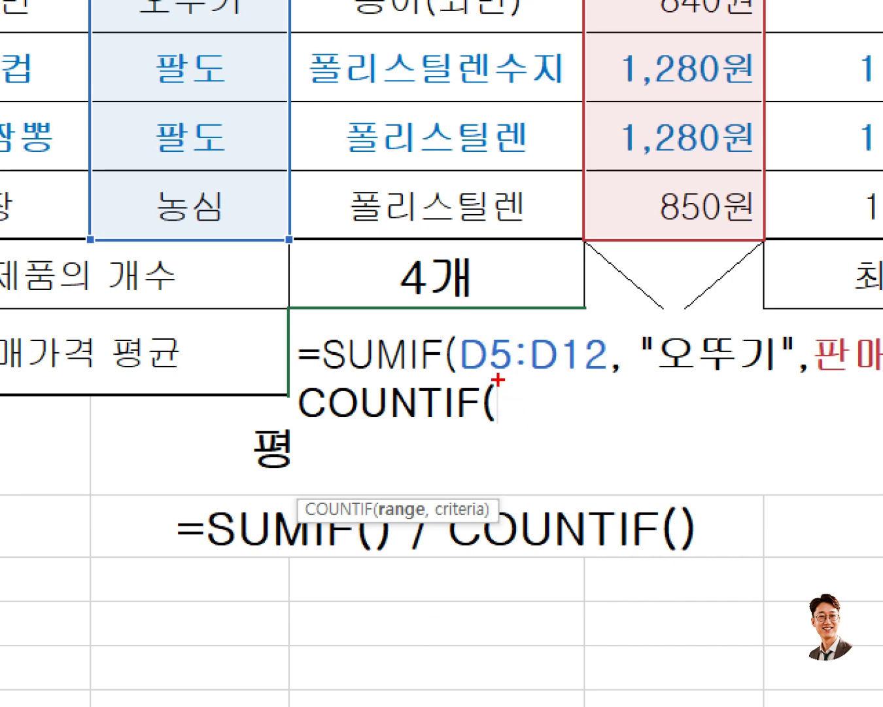
pyautogui.moveTo(511, 370); pyautogui.dragTo(732, 361)
pyautogui.moveTo(654, 413)
pyautogui.mouseDown()
pyautogui.moveTo(592, 436)
pyautogui.moveTo(649, 419)
pyautogui.mouseUp()
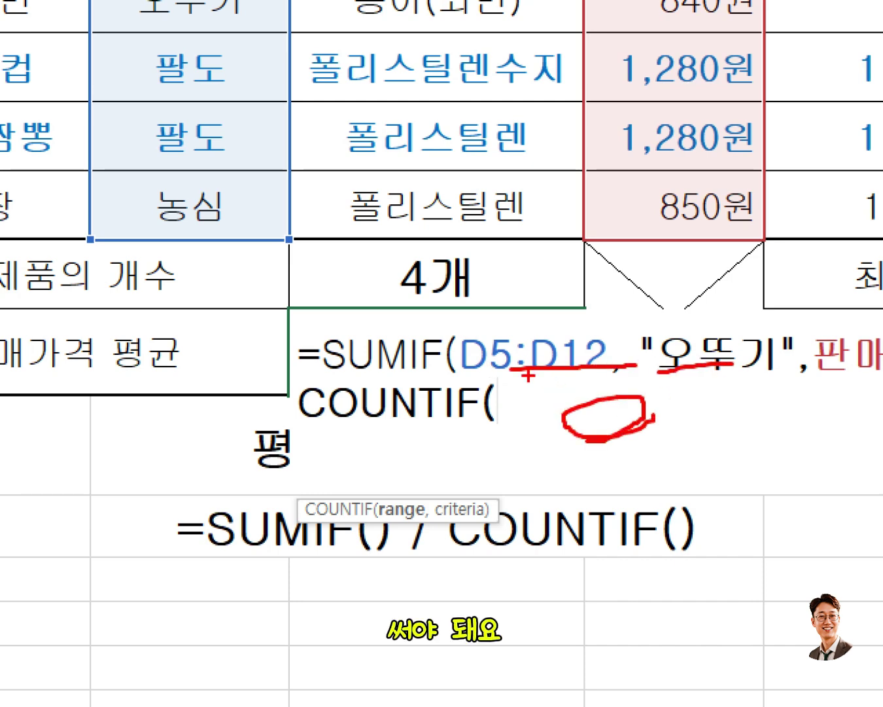
pyautogui.moveTo(459, 366)
pyautogui.mouseDown()
pyautogui.moveTo(508, 388)
pyautogui.moveTo(615, 378)
pyautogui.moveTo(621, 369)
pyautogui.mouseUp()
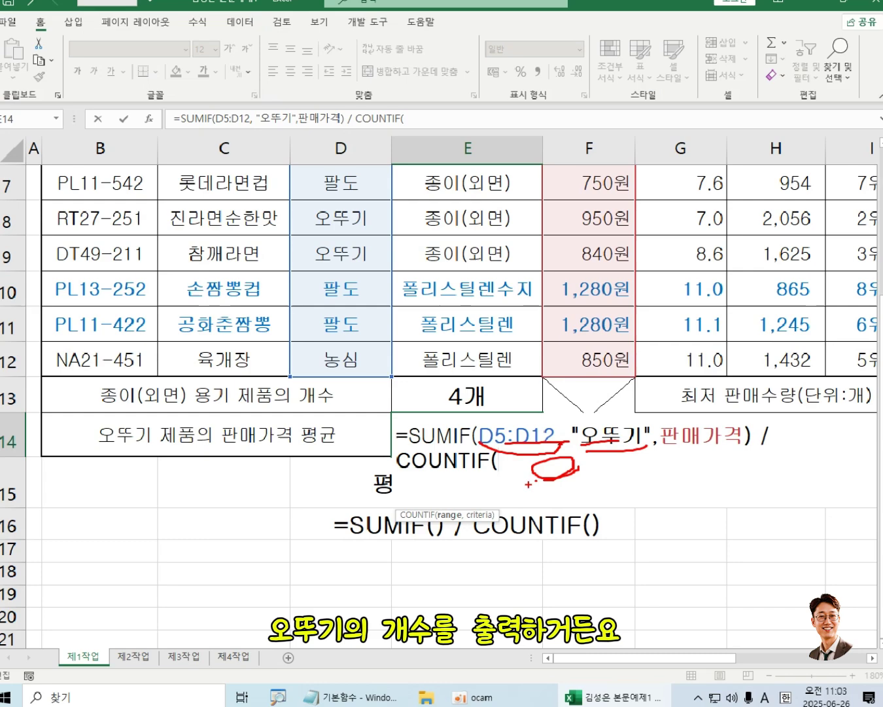
pyautogui.press('Escape')
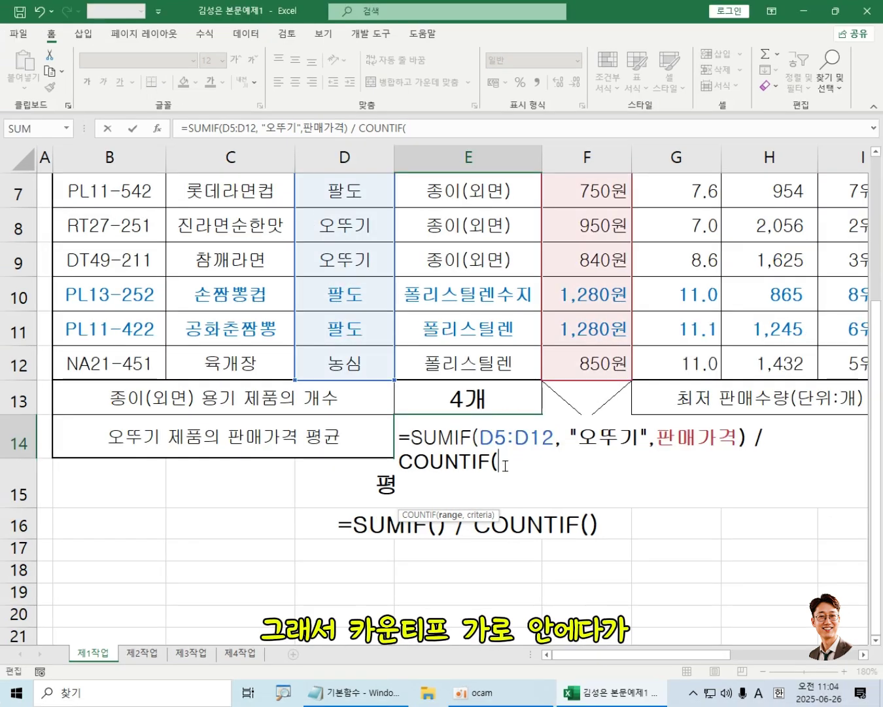
# - Complete the COUNTIF part of the E14 formula with the manufacturer range D5:D12 and the condition "오뚜기", closing the parenthesis
pyautogui.moveTo(878, 415); pyautogui.dragTo(880, 353)
pyautogui.click(352, 247)
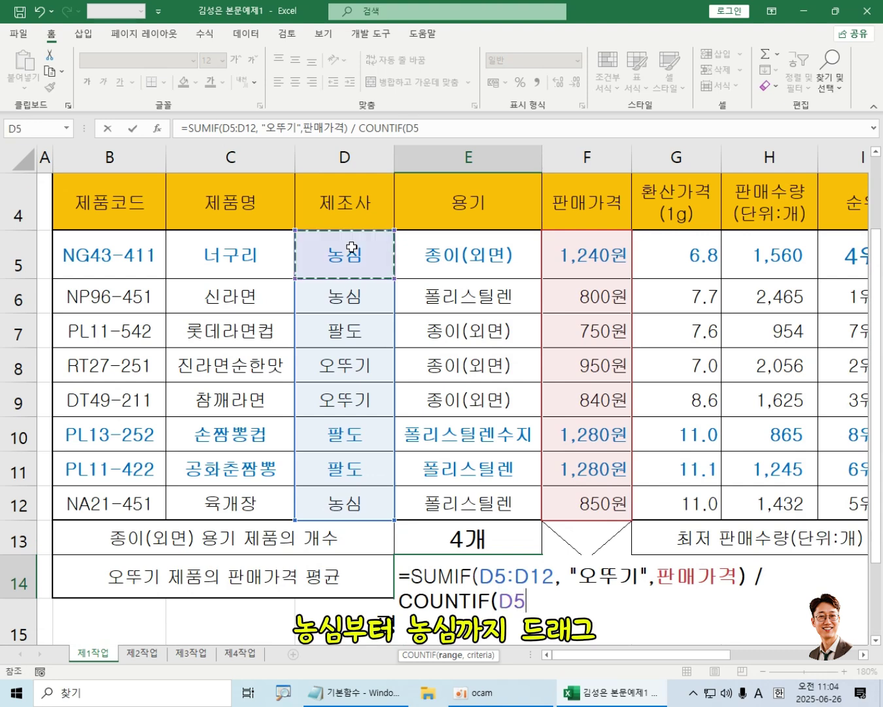
pyautogui.moveTo(352, 248); pyautogui.dragTo(346, 503)
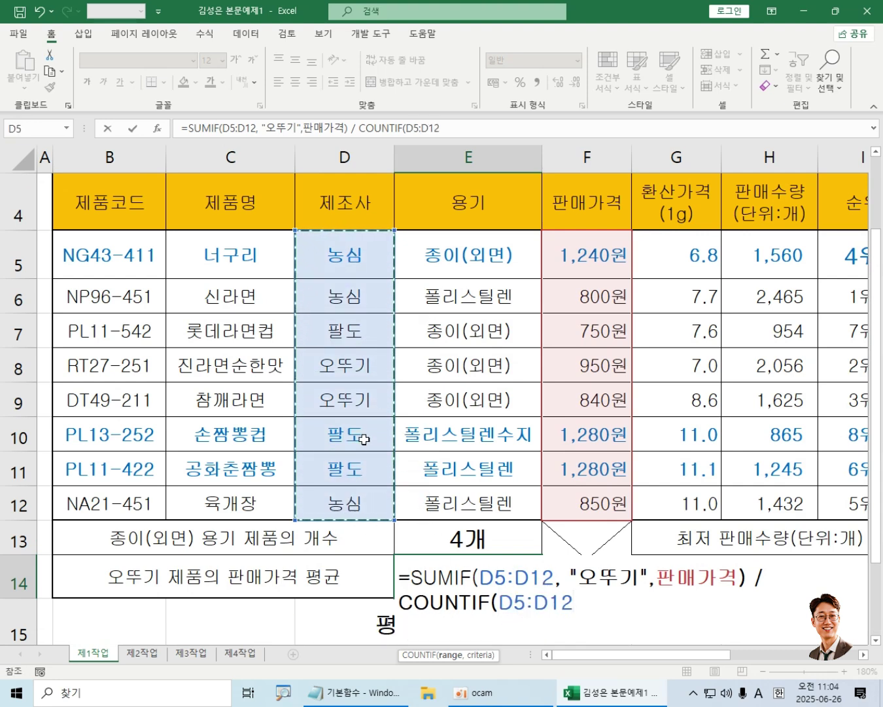
pyautogui.write(',"')
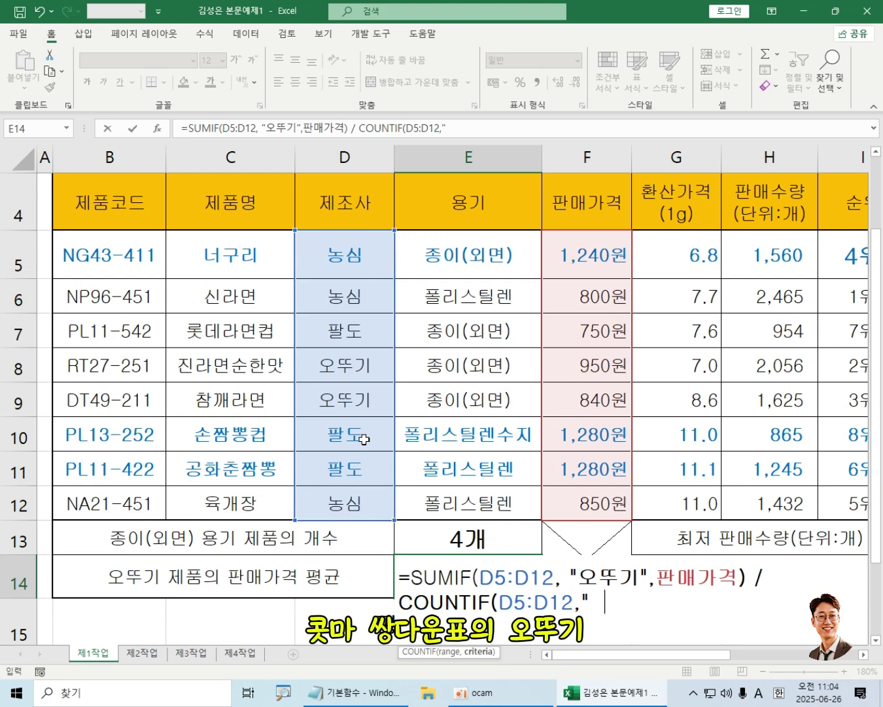
pyautogui.write('DH')
pyautogui.press('BackSpace')
pyautogui.press('BackSpace')
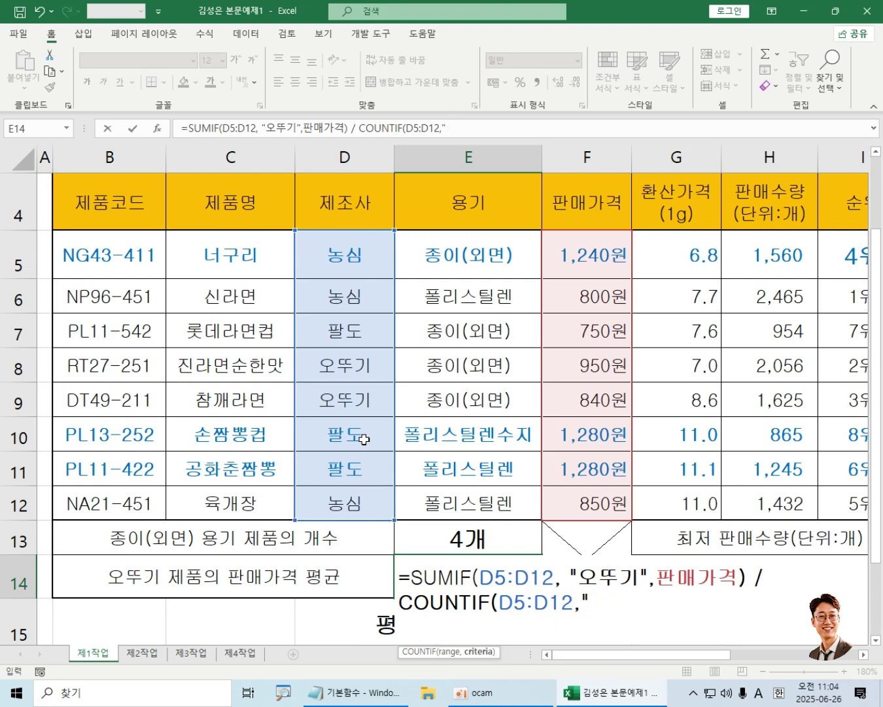
pyautogui.write('오뚜기")')
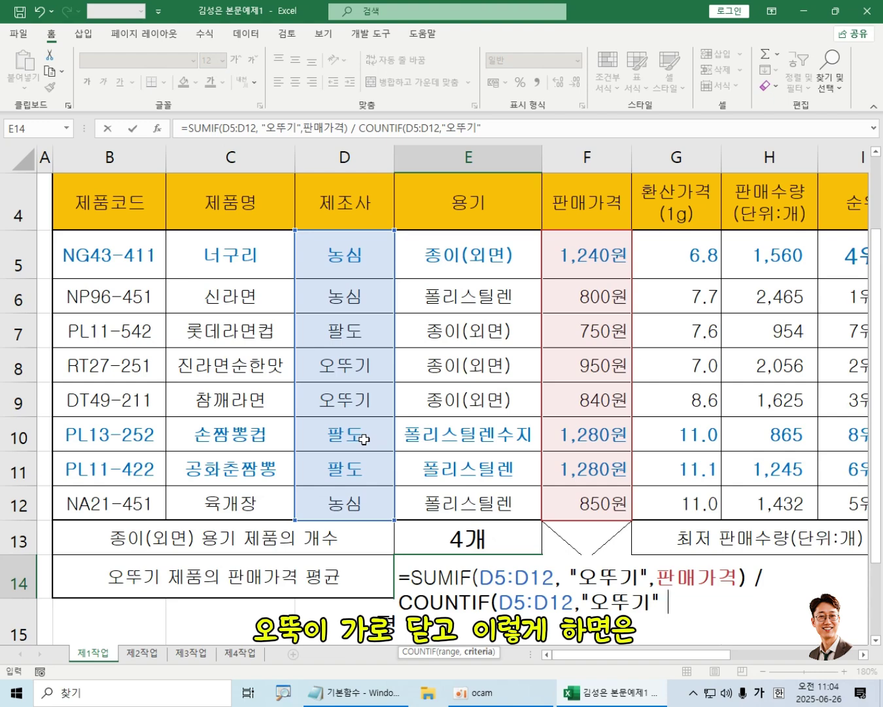
pyautogui.scroll(-2, 442, 393)
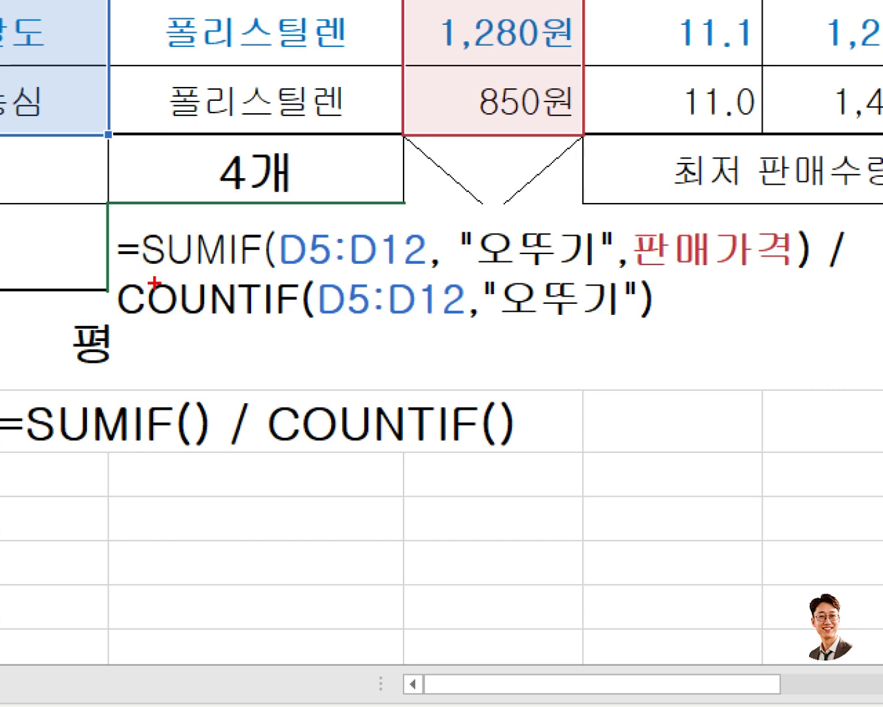
pyautogui.moveTo(142, 265); pyautogui.dragTo(418, 277)
pyautogui.moveTo(644, 280); pyautogui.dragTo(847, 283)
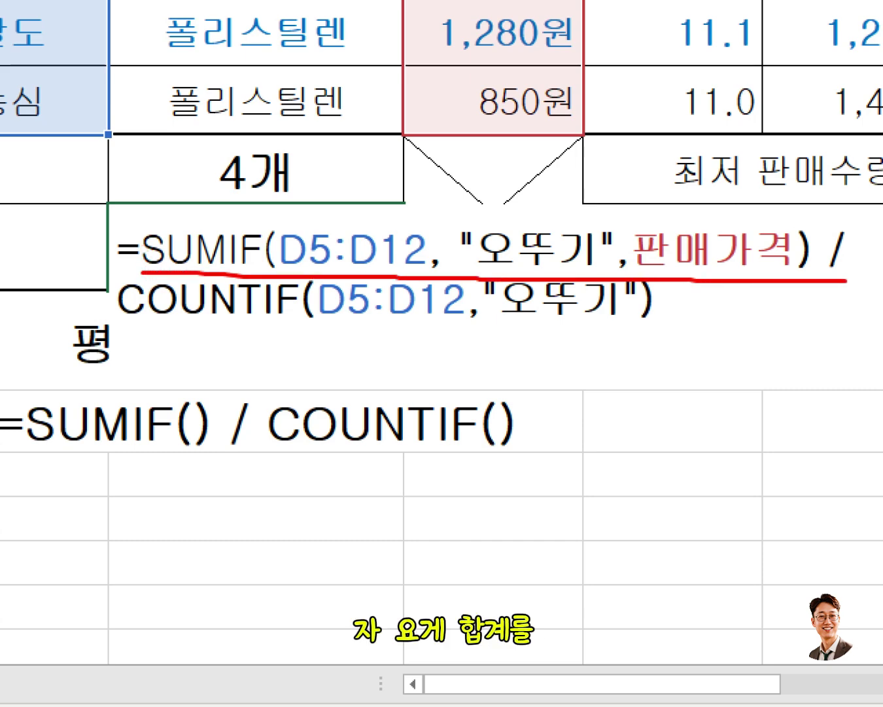
pyautogui.moveTo(129, 331); pyautogui.dragTo(664, 335)
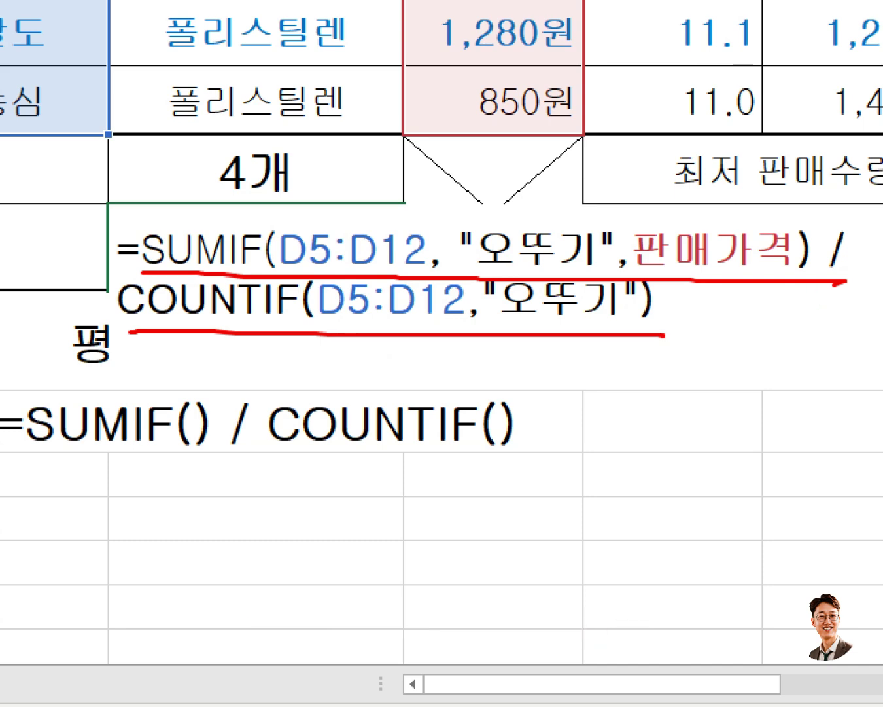
pyautogui.moveTo(97, 231)
pyautogui.mouseDown()
pyautogui.moveTo(34, 267)
pyautogui.moveTo(88, 297)
pyautogui.mouseUp()
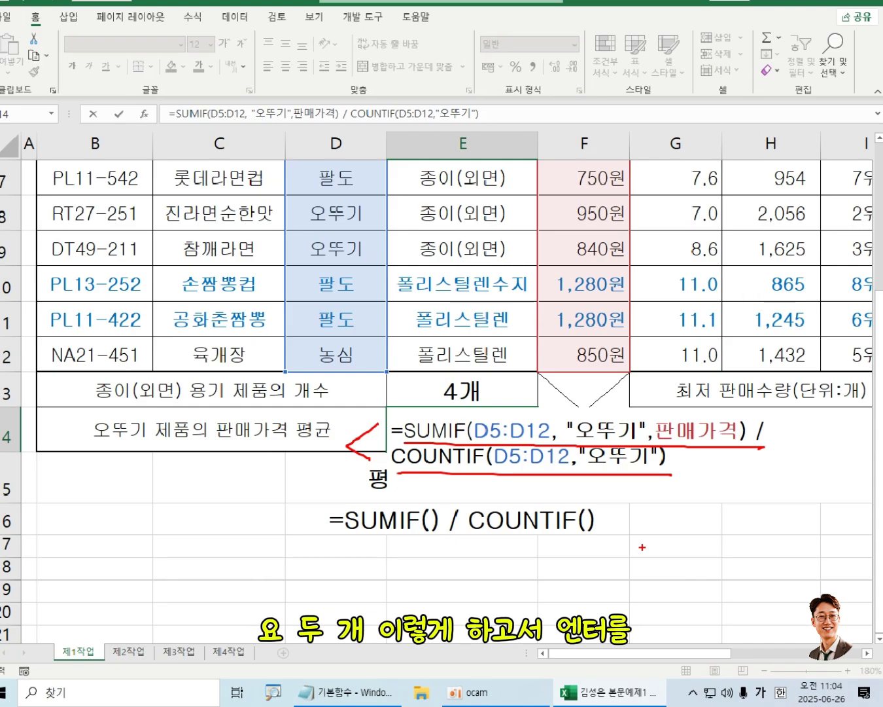
# - Commit the completed SUMIF / COUNTIF formula in cell E14 to calculate the average selling price of 오뚜기 products
pyautogui.press('Return')
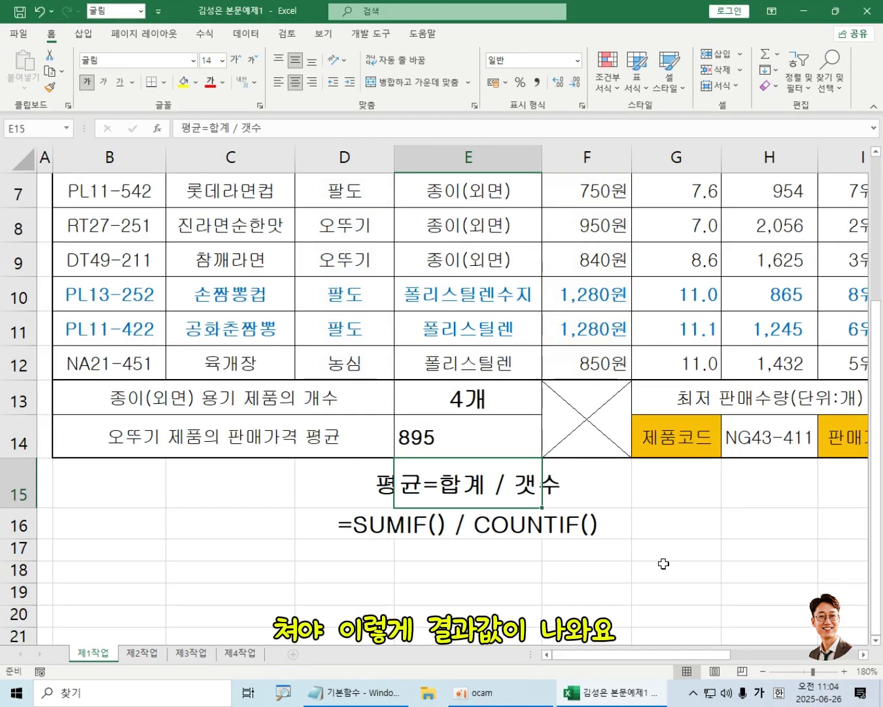
pyautogui.doubleClick(458, 437)
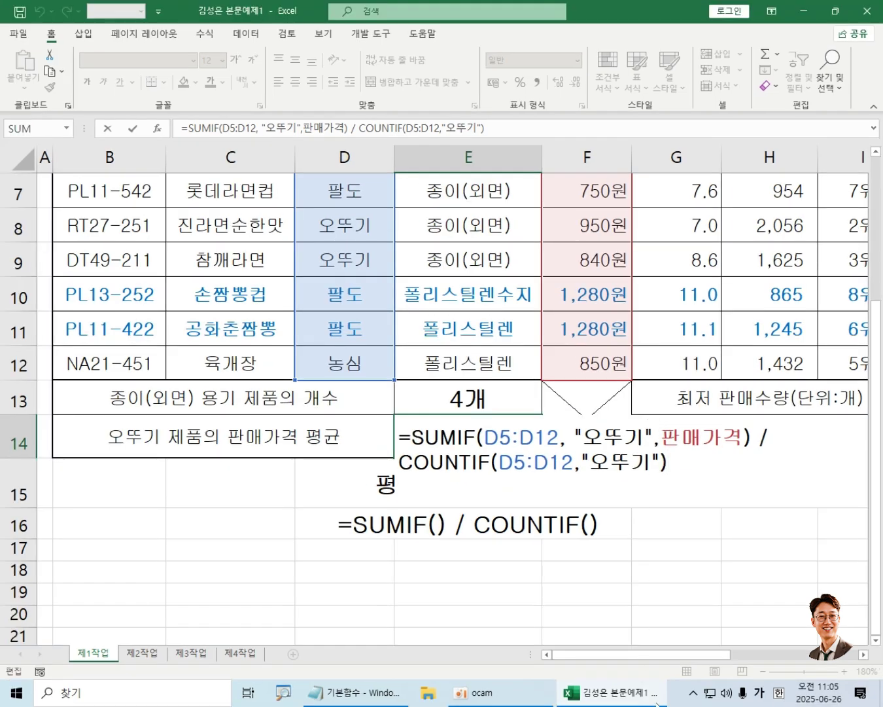
pyautogui.click(543, 700)
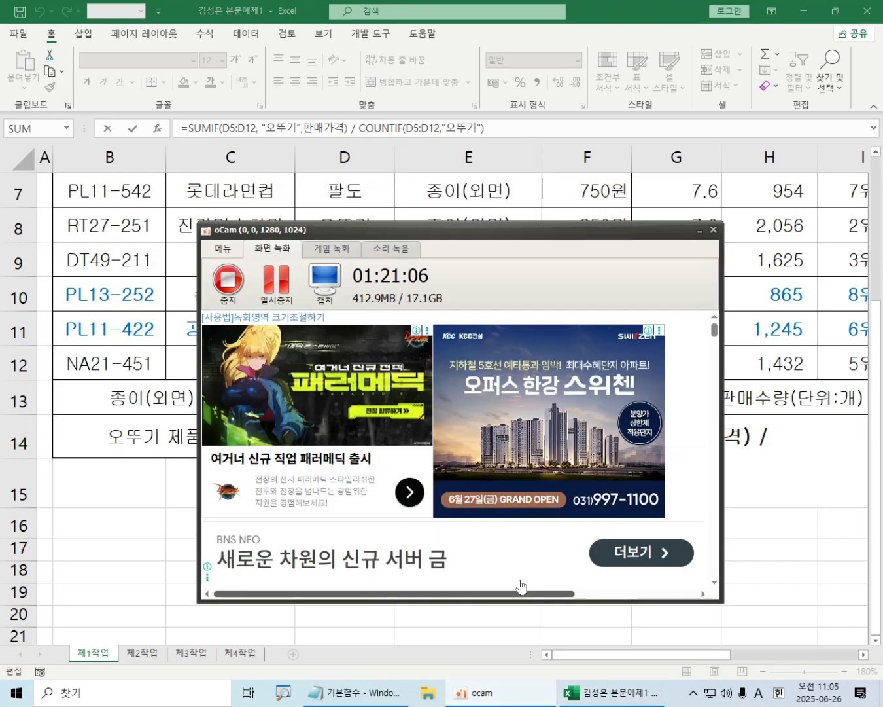
pyautogui.click(277, 288)
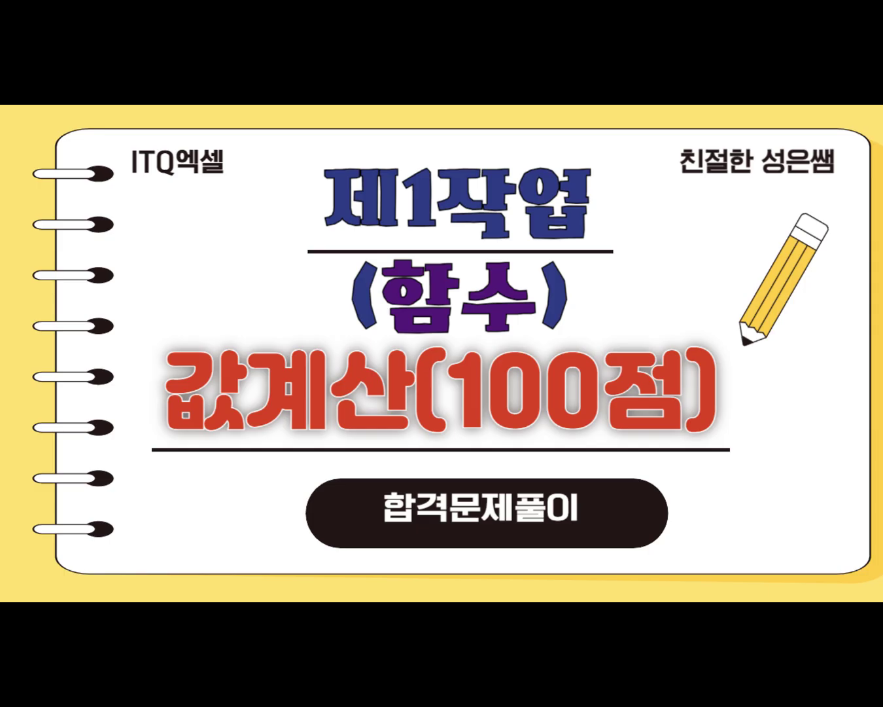